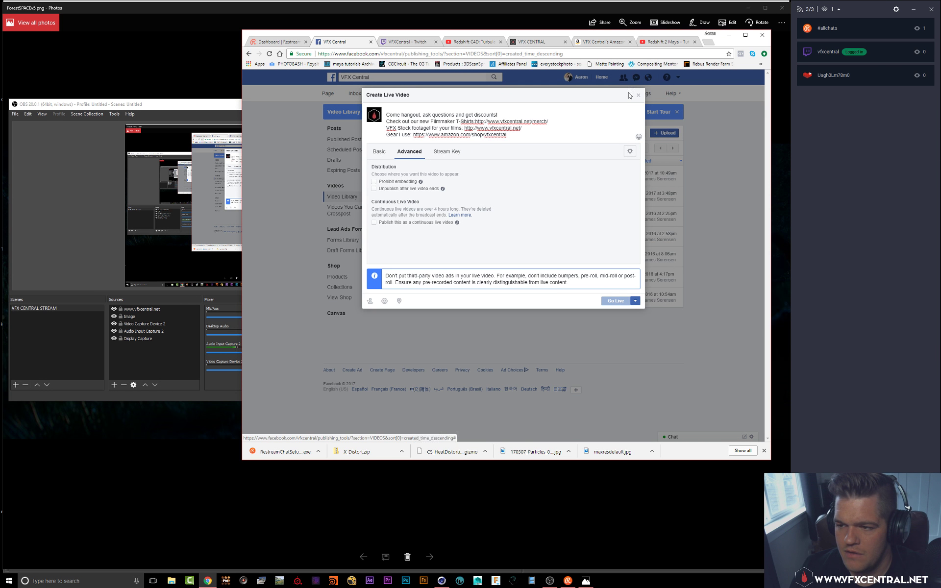
# Step: Discard the drafted Facebook live video post from the VFX Central Video Library
pyautogui.click(635, 301)
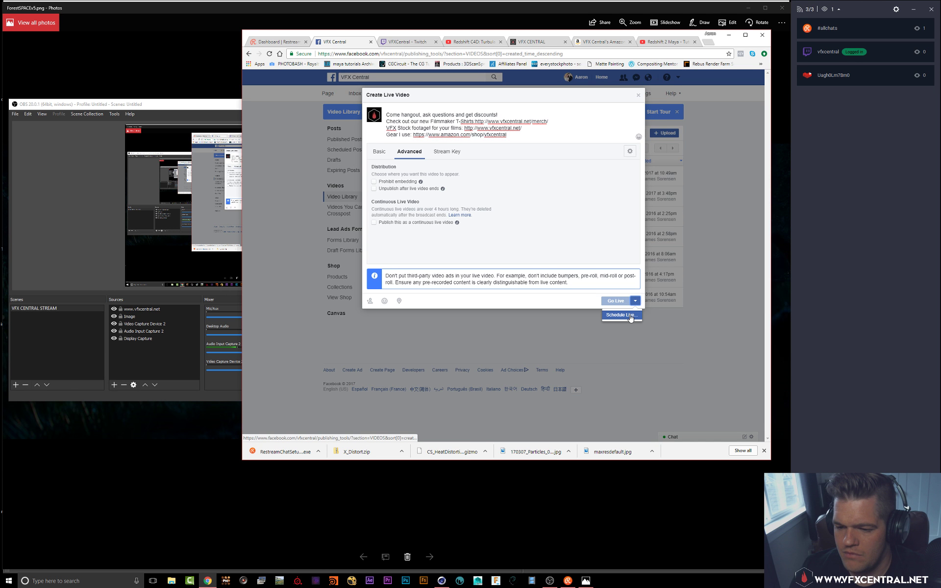
pyautogui.click(604, 102)
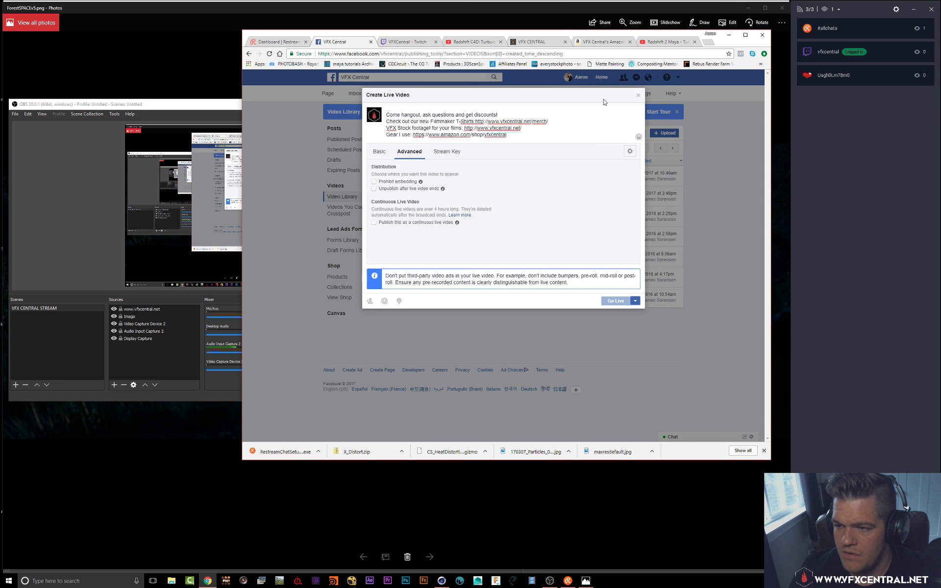
pyautogui.click(638, 96)
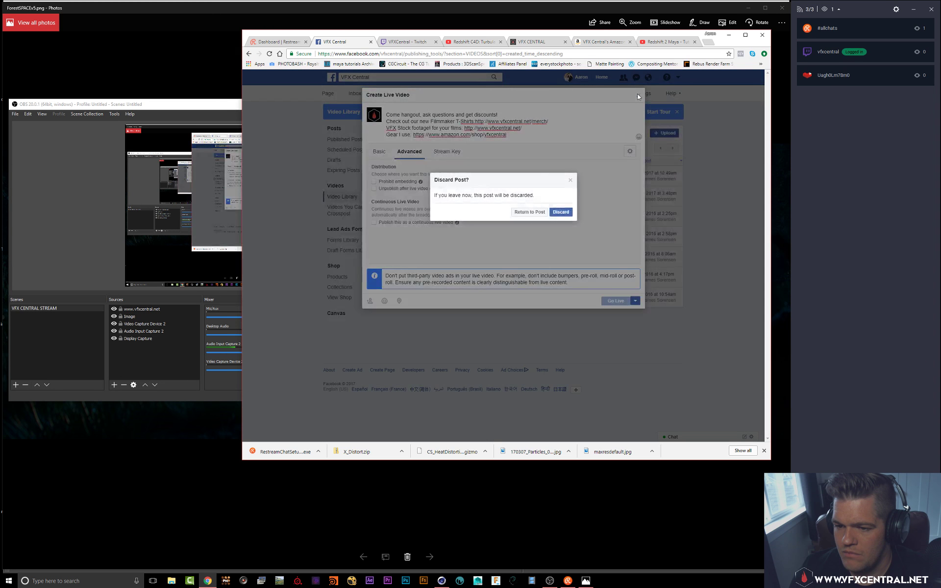
pyautogui.click(561, 212)
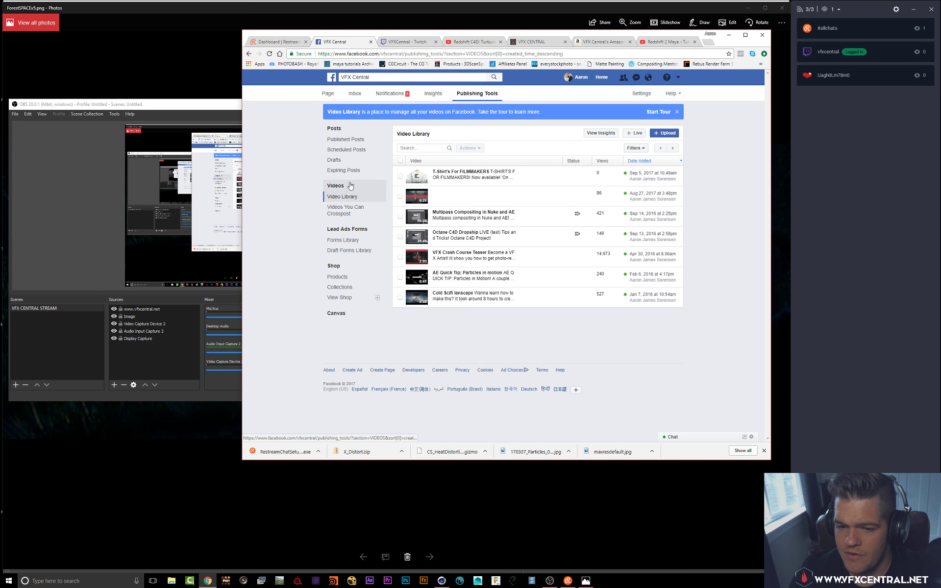
pyautogui.click(632, 133)
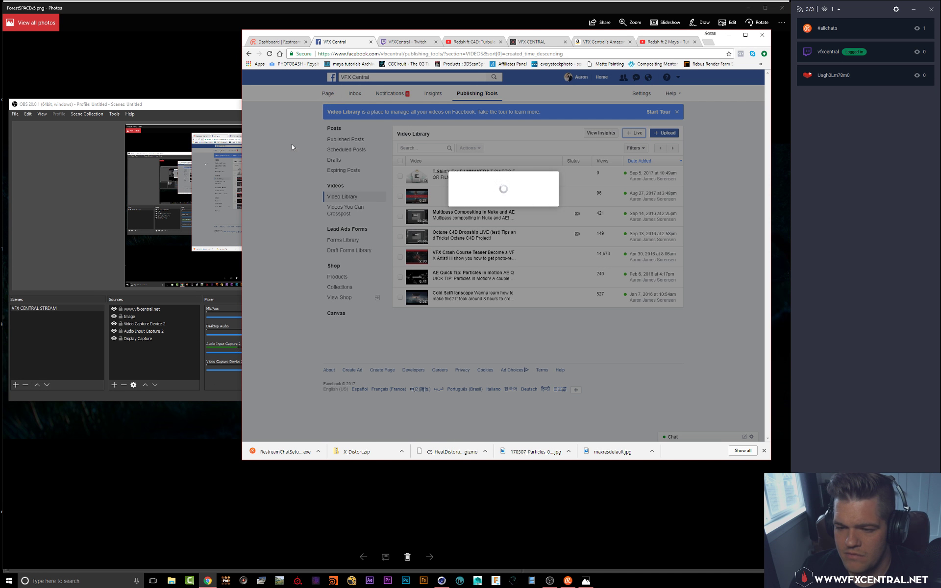
pyautogui.click(632, 286)
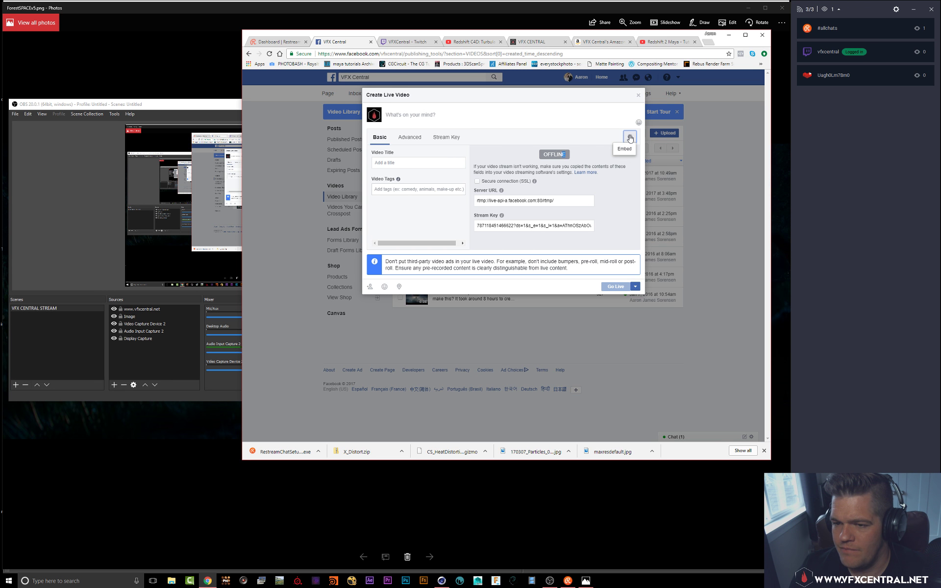
pyautogui.click(639, 95)
pyautogui.click(558, 213)
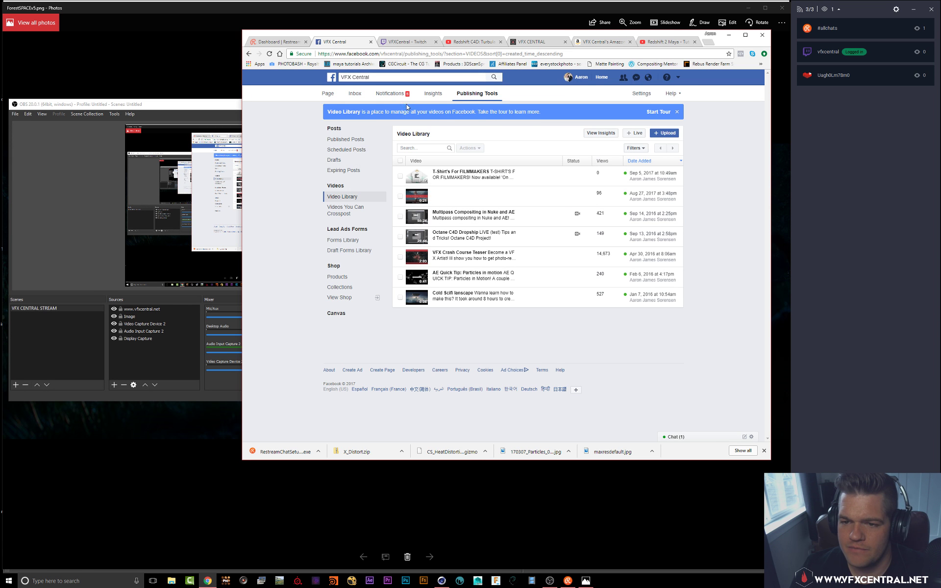
# Step: Check the live stream on the Twitch channel, the VFX Central Facebook page's posts and the YouTube channel
pyautogui.click(399, 42)
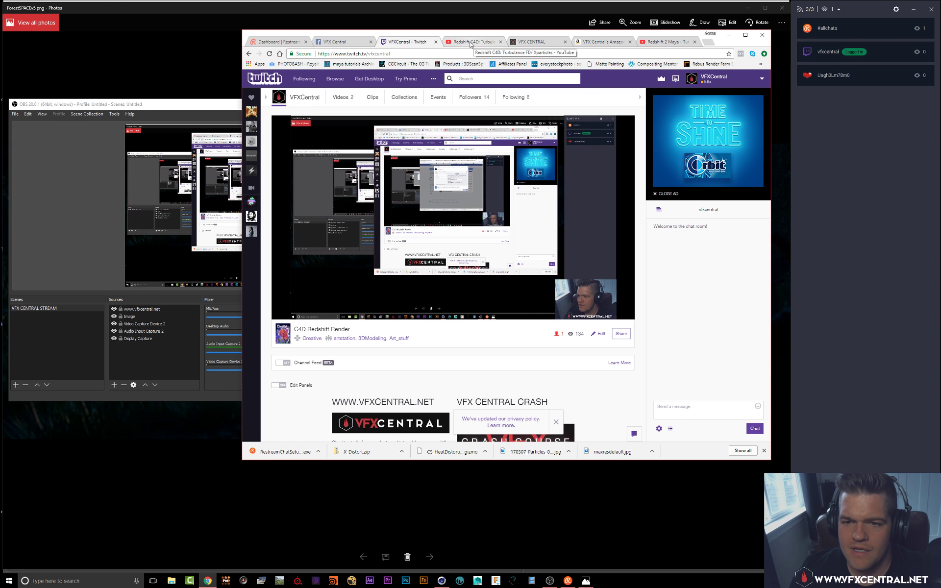
pyautogui.click(334, 42)
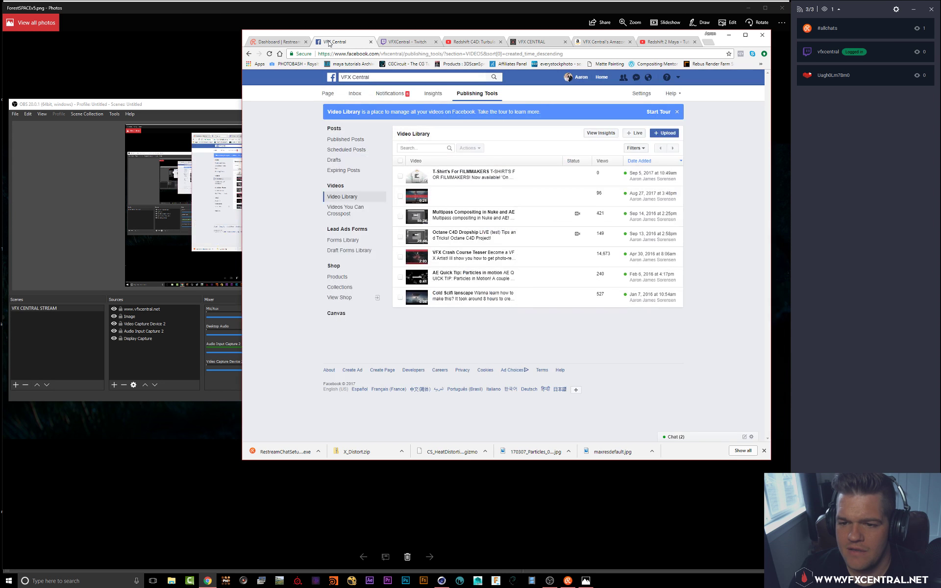
pyautogui.click(329, 93)
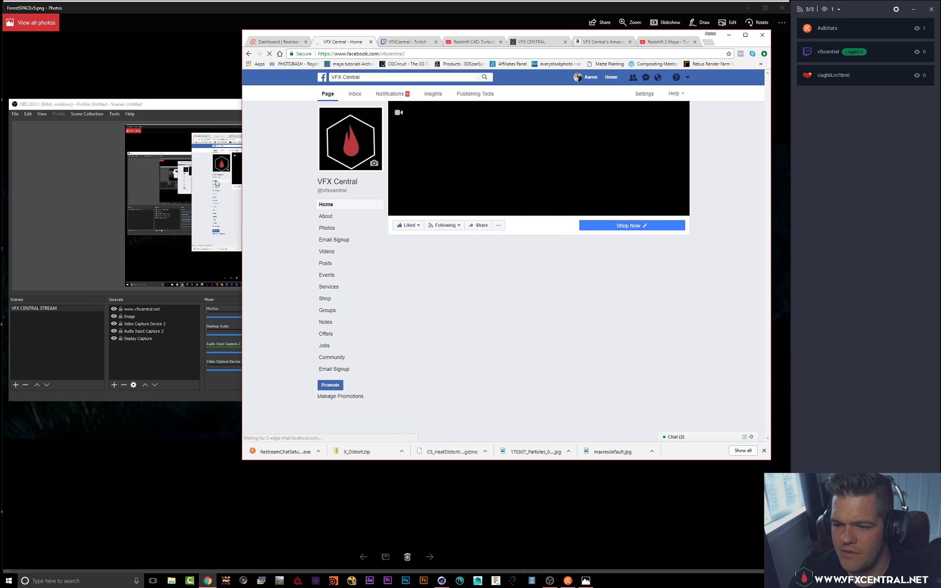
pyautogui.scroll(-5, 398, 354)
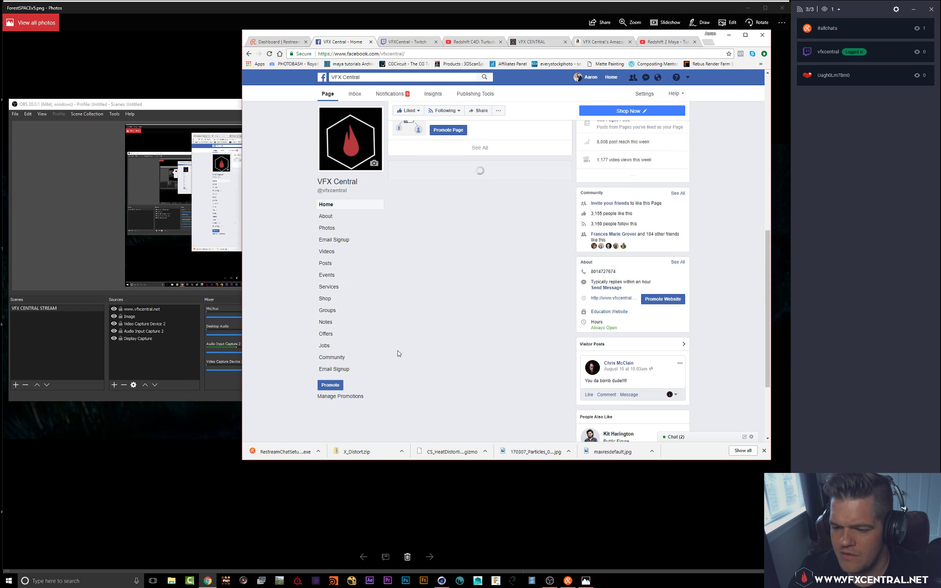
pyautogui.scroll(-6, 398, 353)
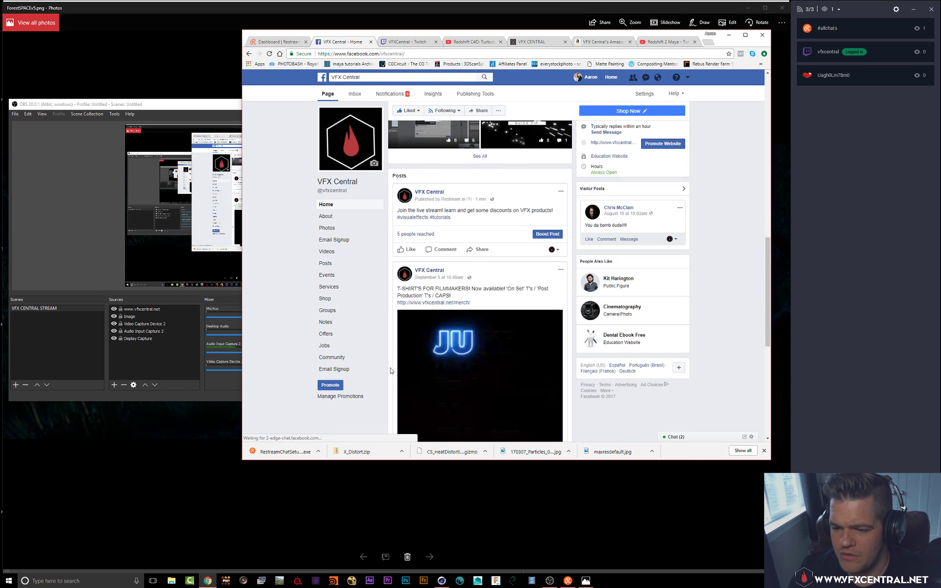
pyautogui.scroll(15, 391, 370)
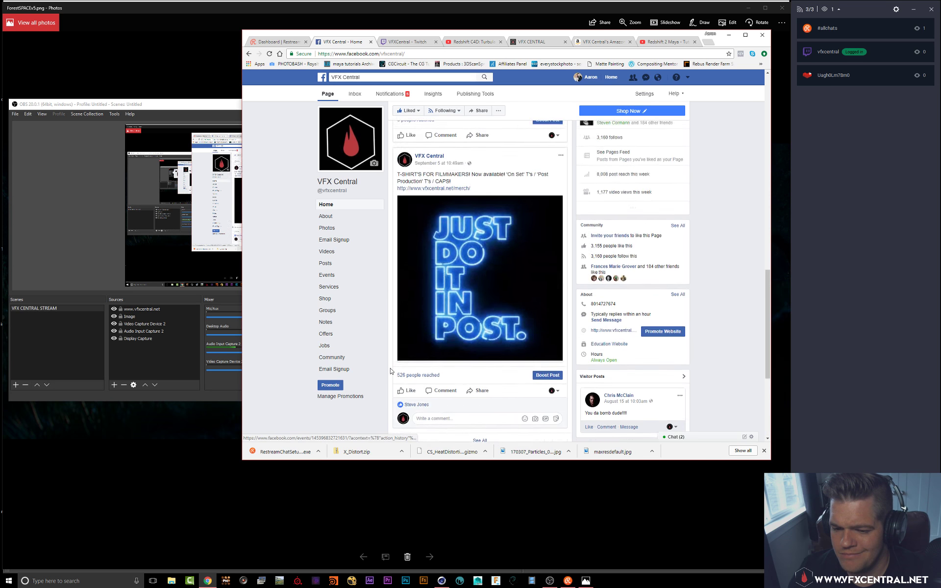
pyautogui.scroll(3, 391, 370)
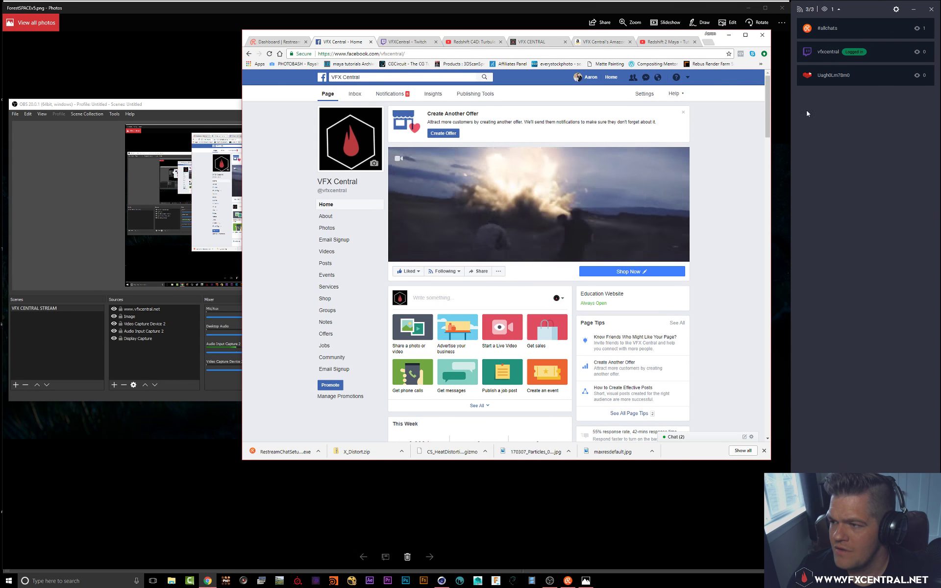
pyautogui.click(406, 41)
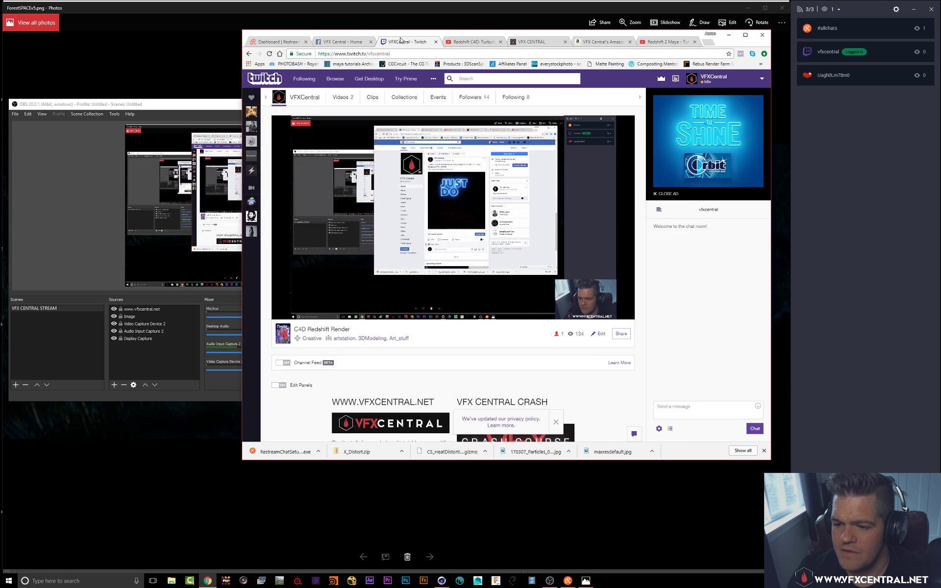
pyautogui.click(482, 42)
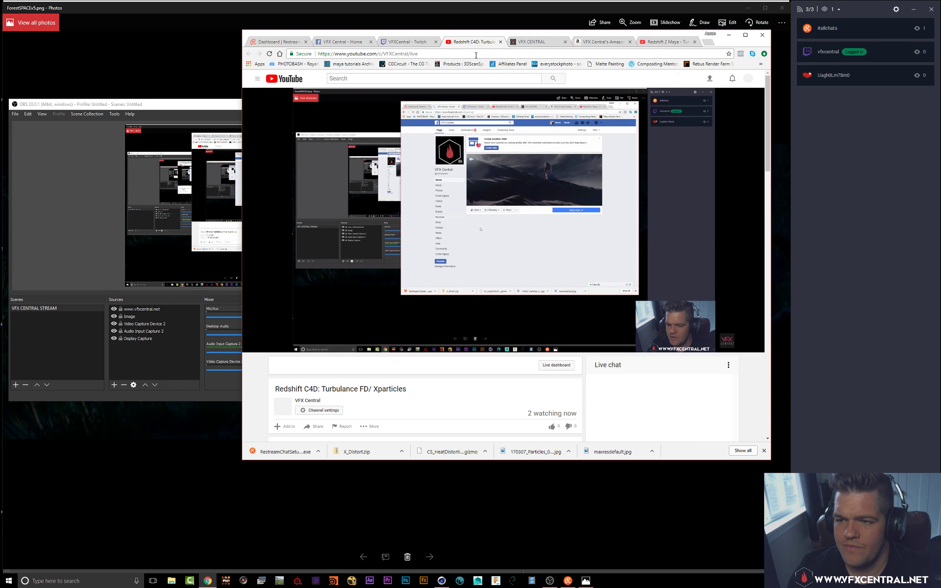
# Step: Switch to the VFX Central website and minimize the OBS window behind the browser
pyautogui.click(532, 42)
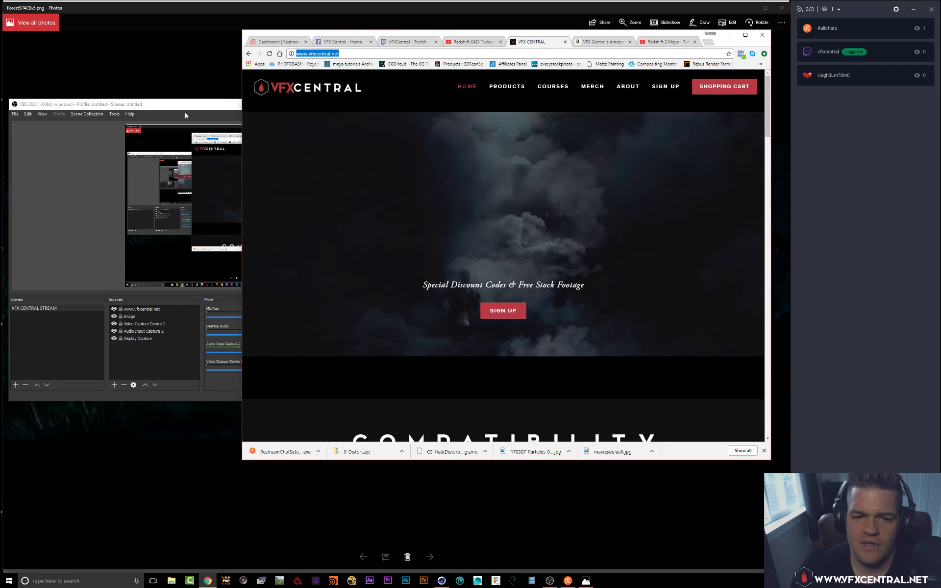
pyautogui.click(186, 110)
pyautogui.click(459, 104)
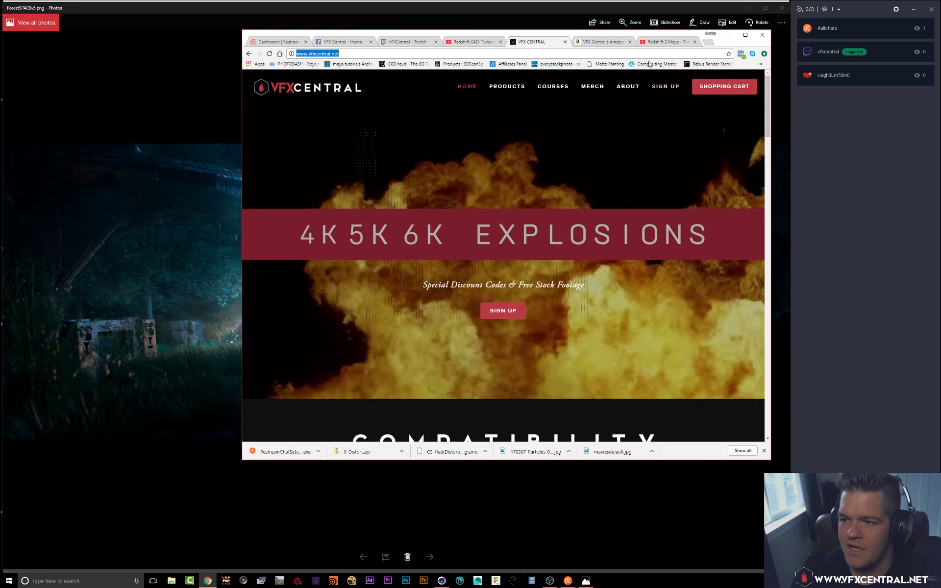
# Step: Open the website's Merch page and enlarge the browser window to fill most of the desktop
pyautogui.click(587, 89)
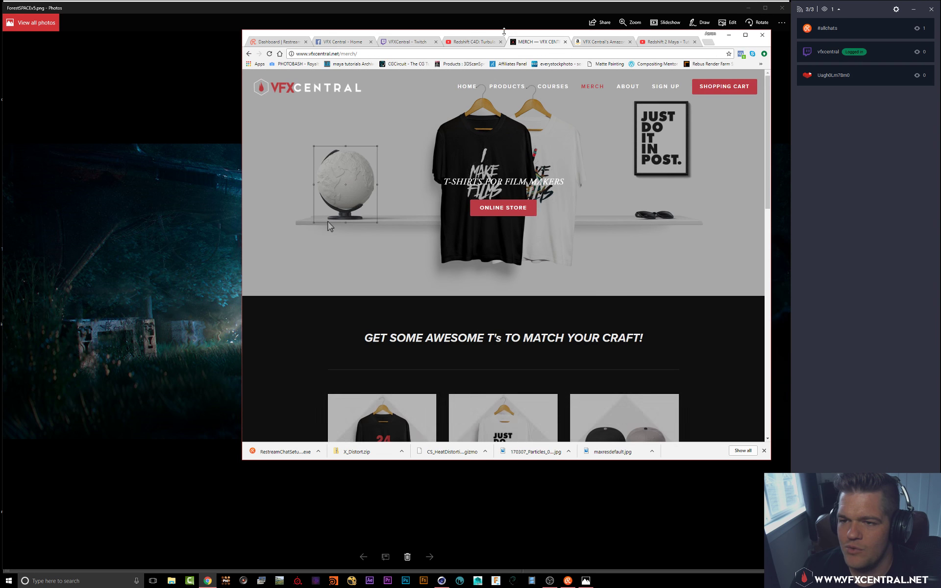
pyautogui.moveTo(507, 36); pyautogui.dragTo(272, 9)
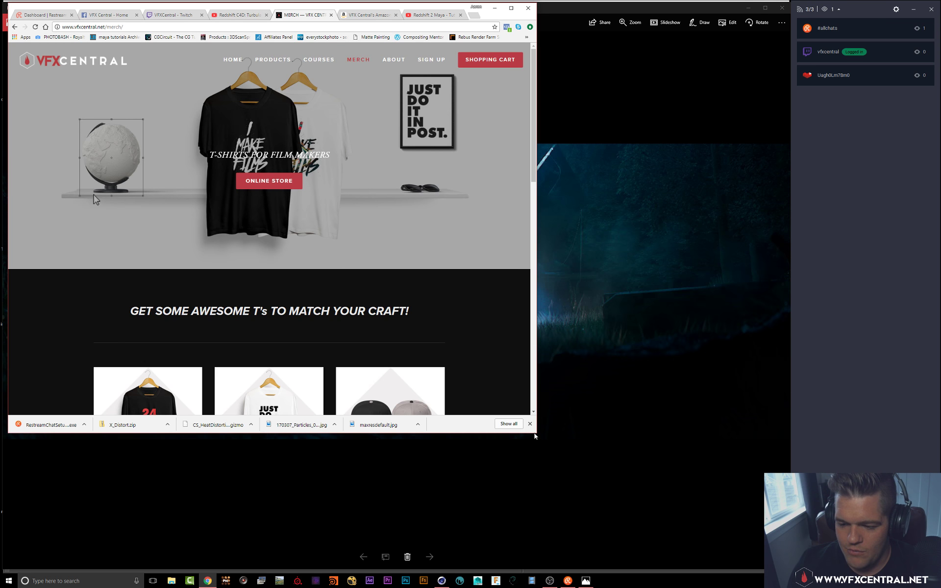
pyautogui.moveTo(536, 433); pyautogui.dragTo(785, 562)
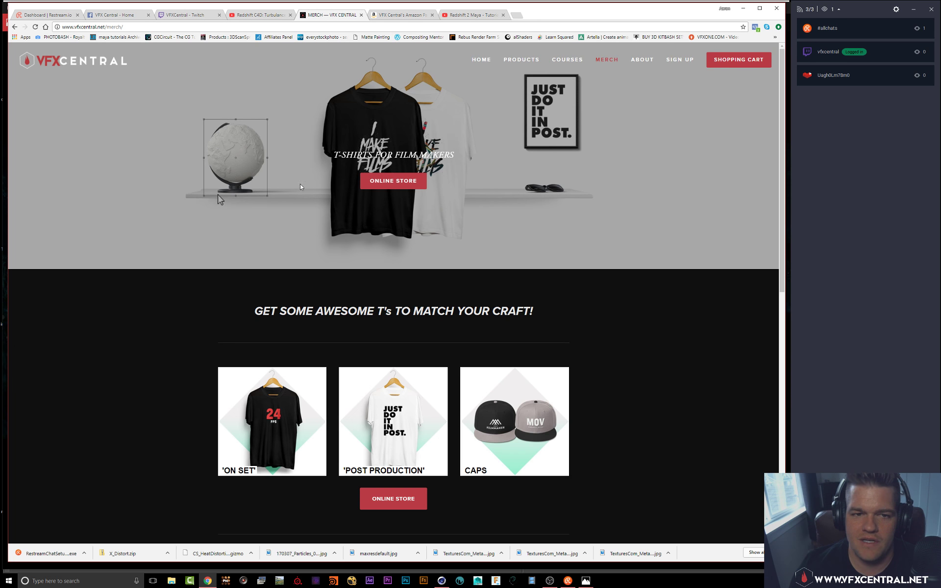
# Step: Look through the T-shirt and cap previews on the Merch page
pyautogui.scroll(-8, 374, 367)
pyautogui.scroll(5, 445, 401)
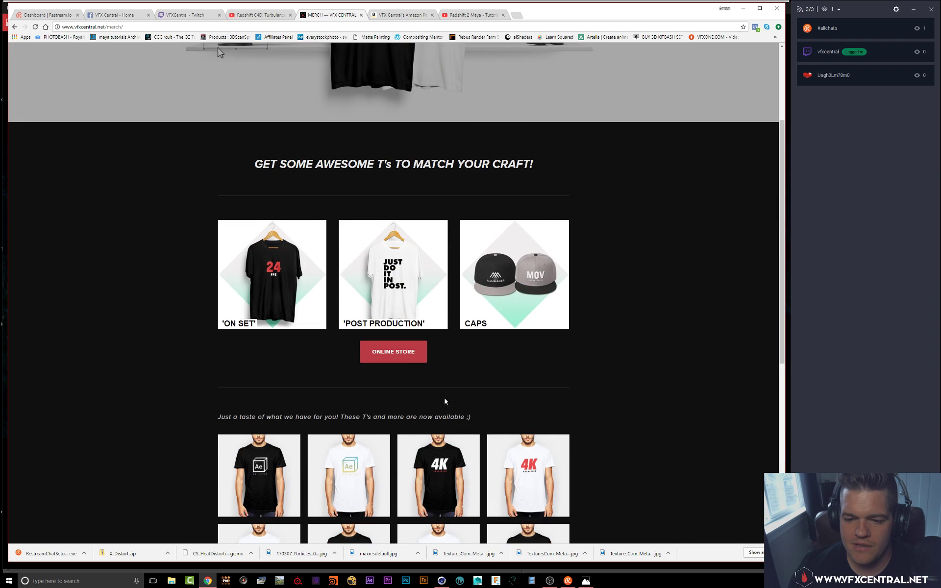
pyautogui.scroll(3, 317, 294)
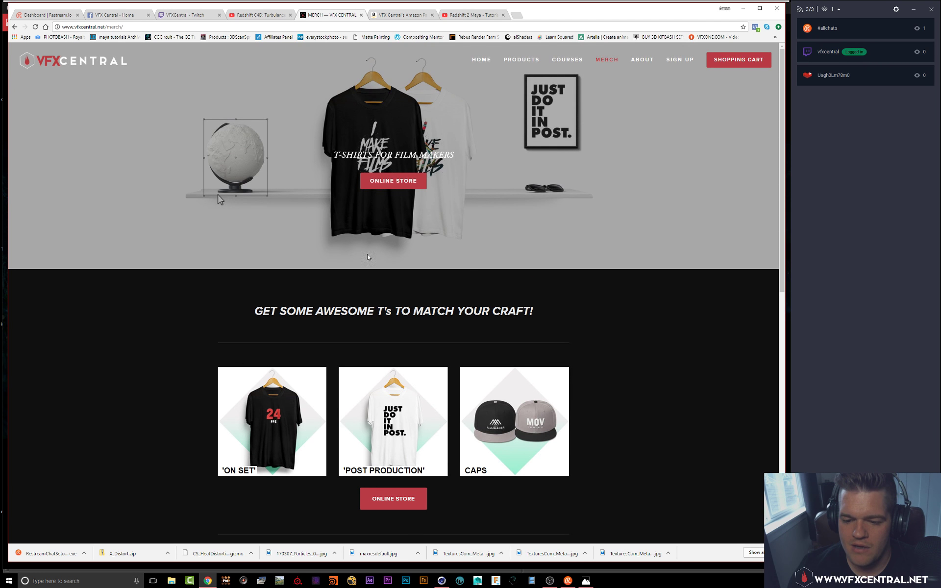
pyautogui.scroll(-8, 353, 378)
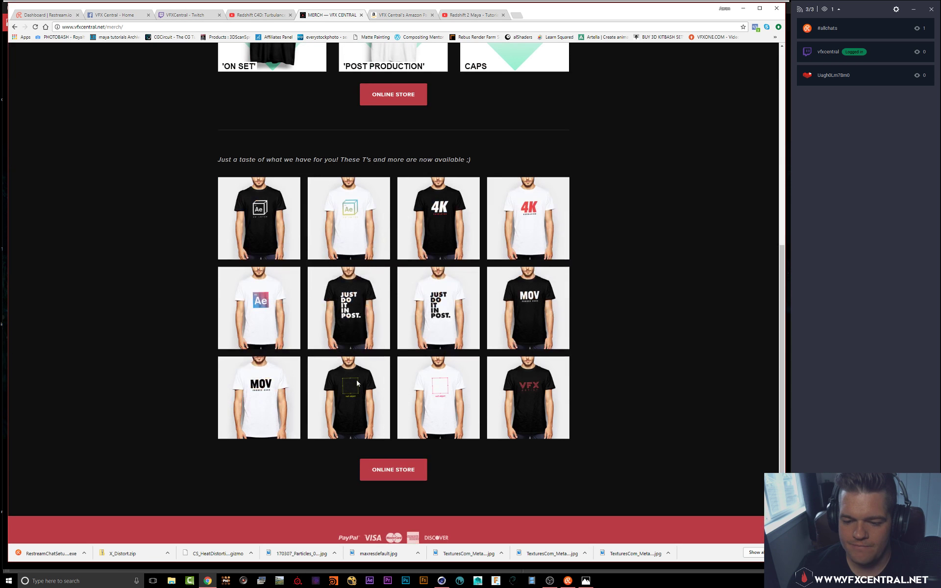
pyautogui.scroll(3, 515, 385)
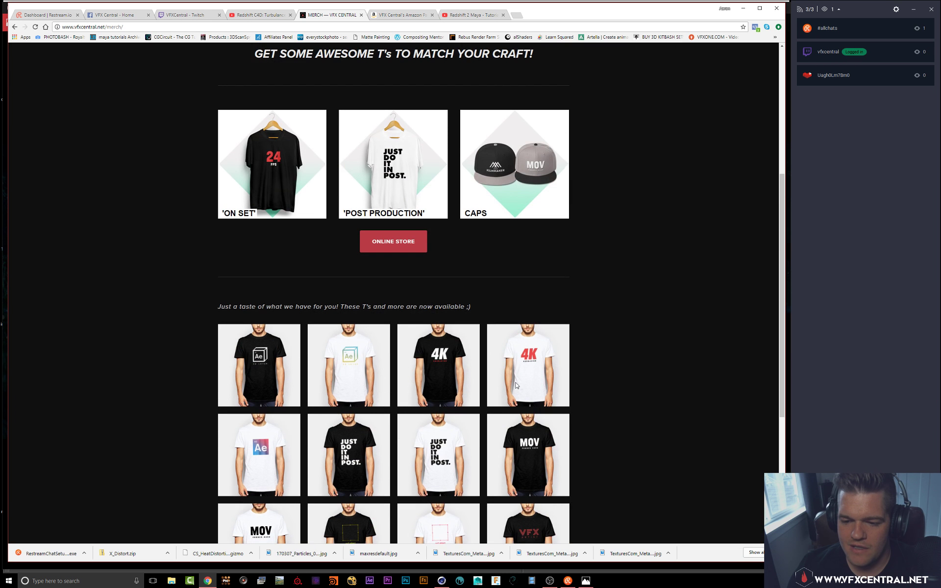
pyautogui.scroll(4, 419, 401)
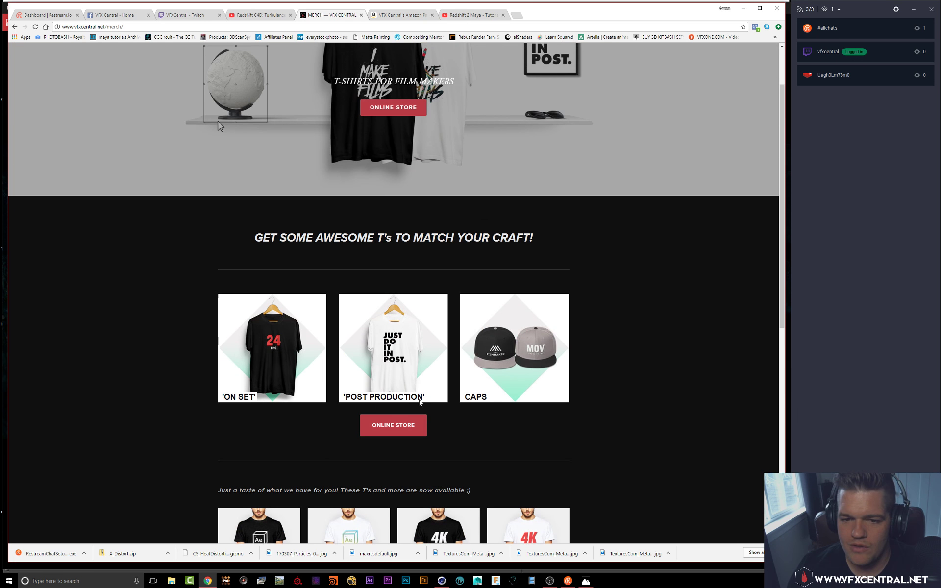
# Step: Open the online store for filmmaker T-shirts and browse the designs in its full product list
pyautogui.click(393, 106)
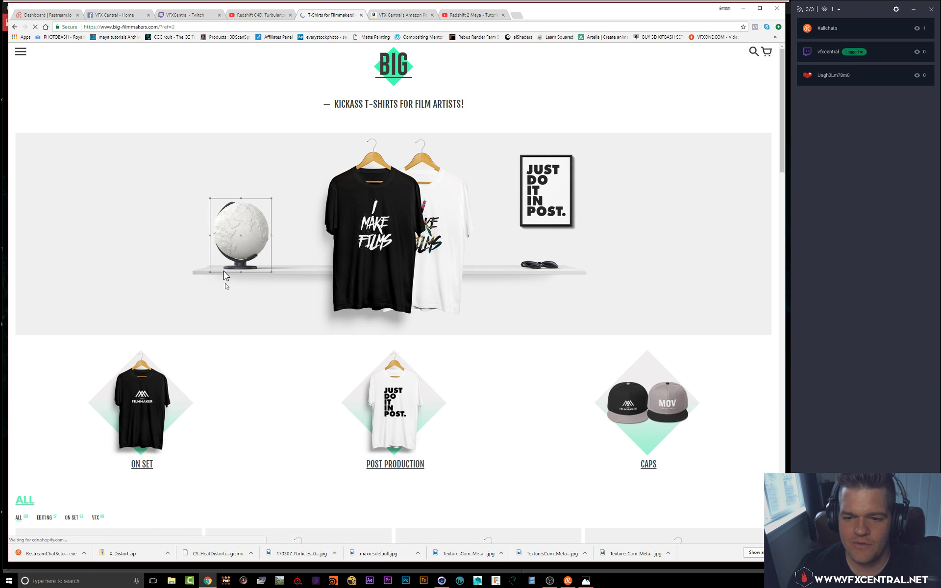
pyautogui.scroll(-5, 298, 361)
pyautogui.scroll(1, 147, 201)
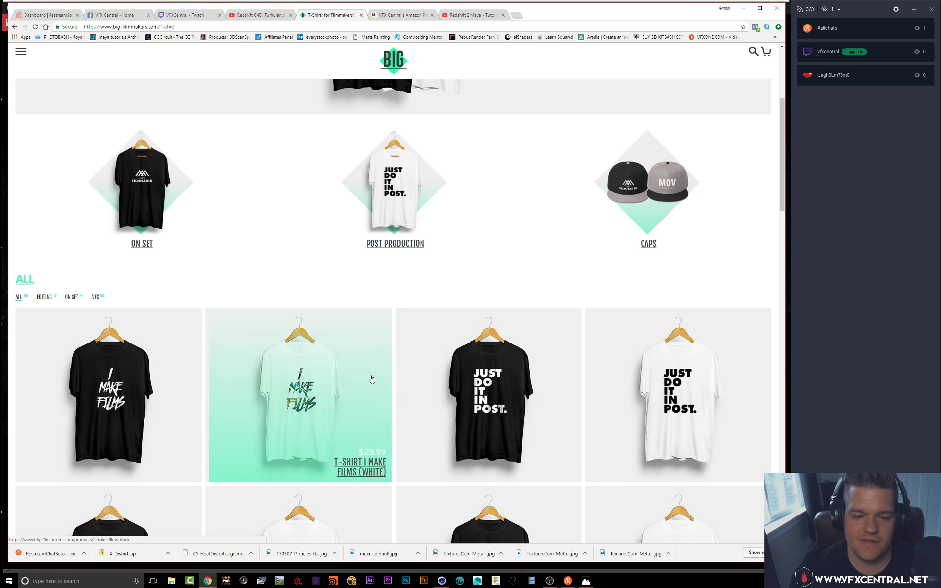
pyautogui.scroll(-5, 372, 379)
pyautogui.scroll(-4, 409, 331)
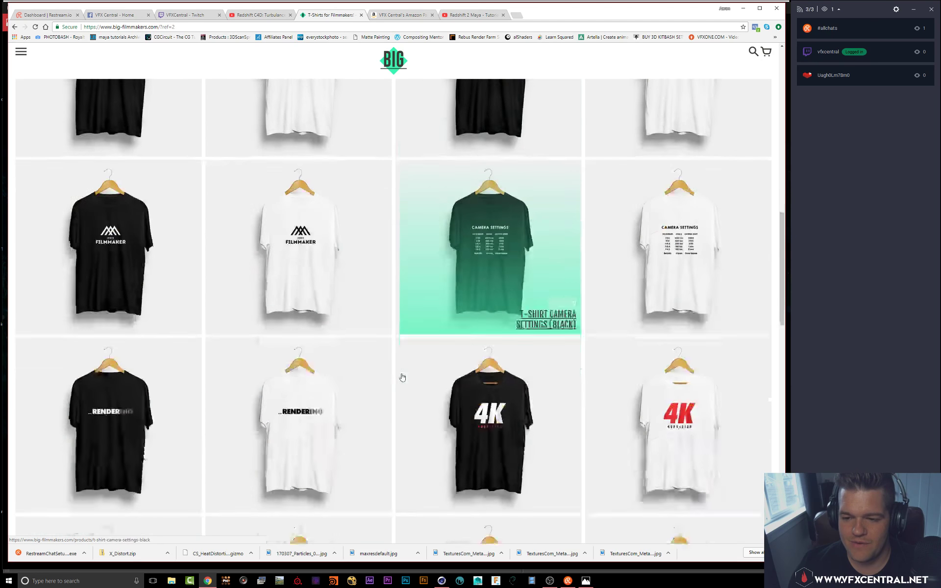
pyautogui.scroll(-1, 442, 384)
pyautogui.scroll(-5, 452, 409)
pyautogui.scroll(12, 418, 436)
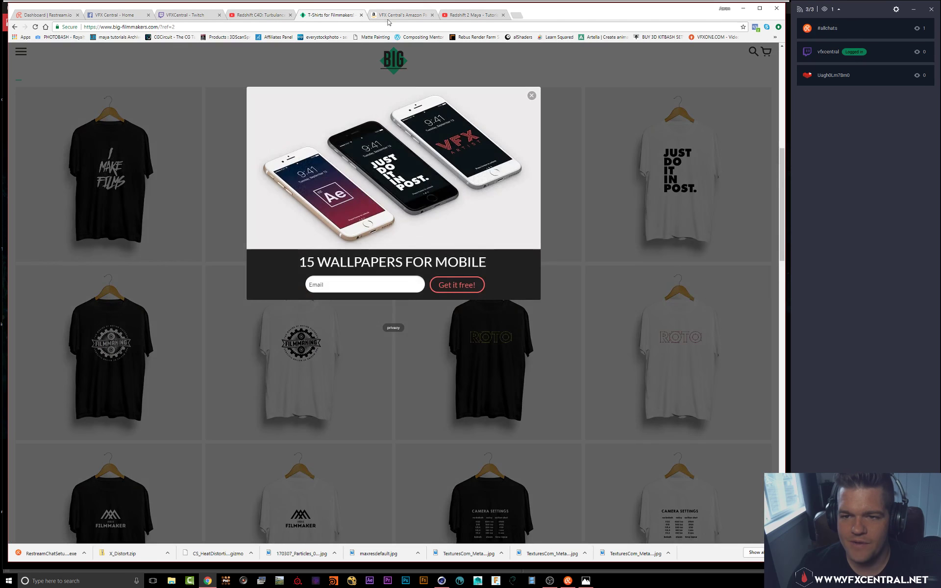
# Step: Dismiss the mobile wallpapers offer and close the T-shirt store page
pyautogui.click(531, 97)
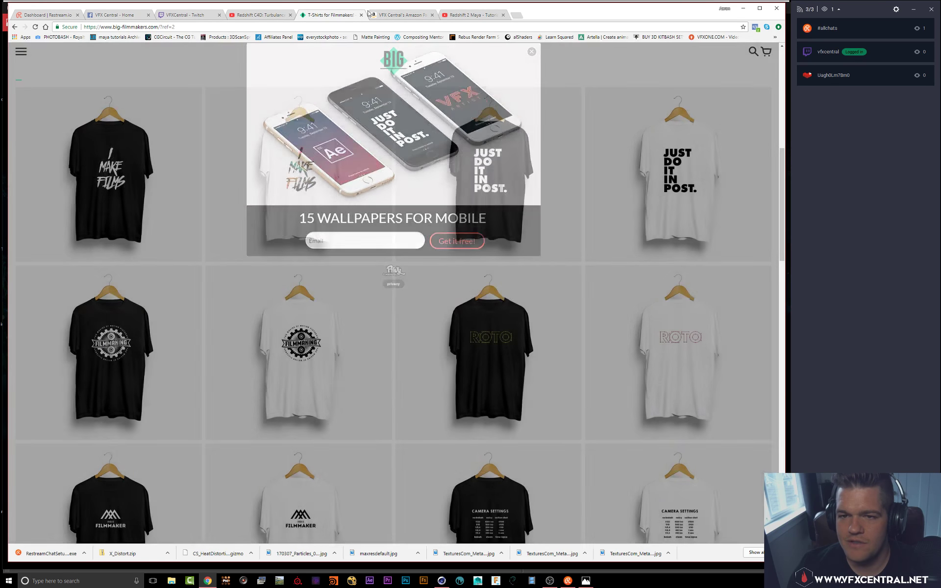
pyautogui.click(361, 15)
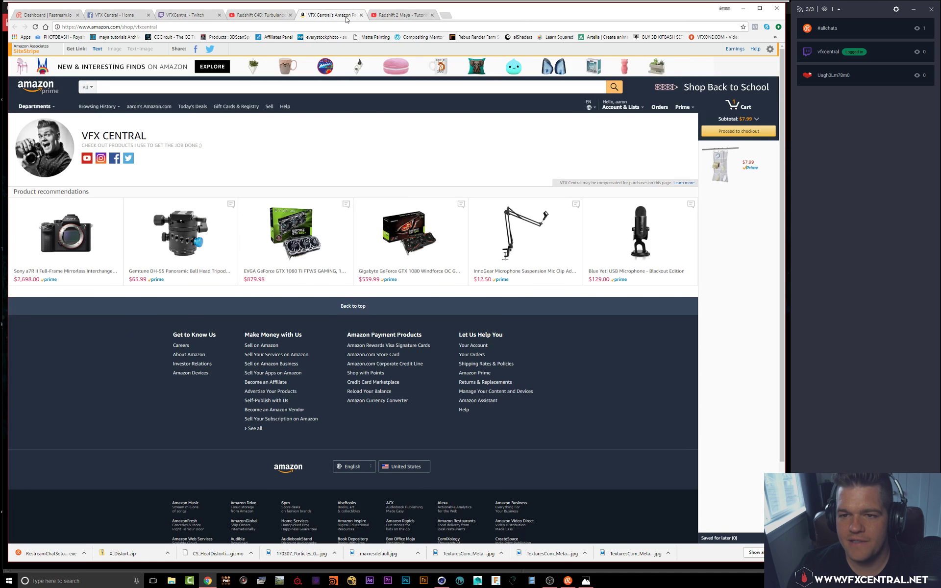
# Step: Check the YouTube live stream and the VFX Central Facebook page, and open a blank browser tab
pyautogui.click(390, 17)
pyautogui.click(259, 14)
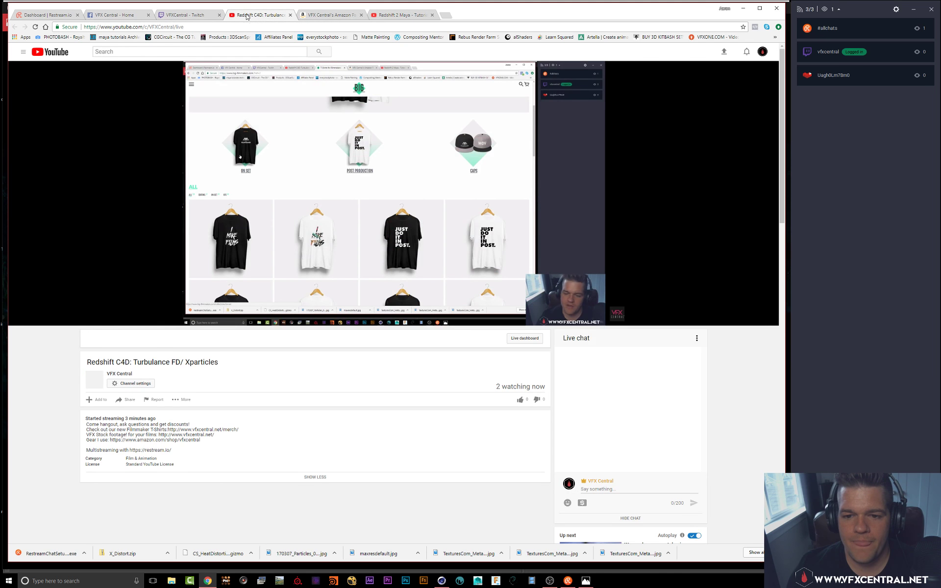
pyautogui.click(112, 15)
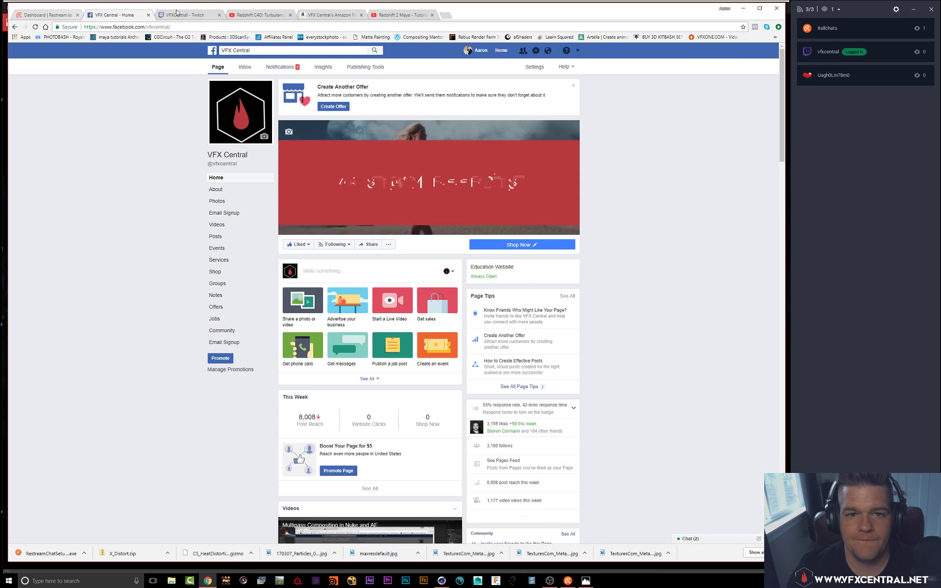
pyautogui.click(445, 15)
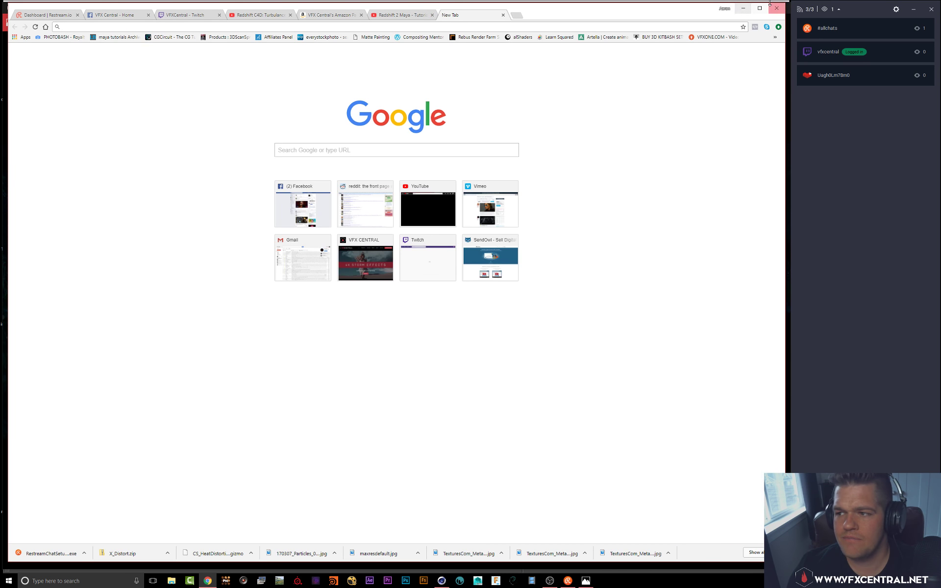
# Step: Minimize the browser and show the ForestSPACEv5.png spaceship render in a smaller floating window over Cinema 4D
pyautogui.click(741, 8)
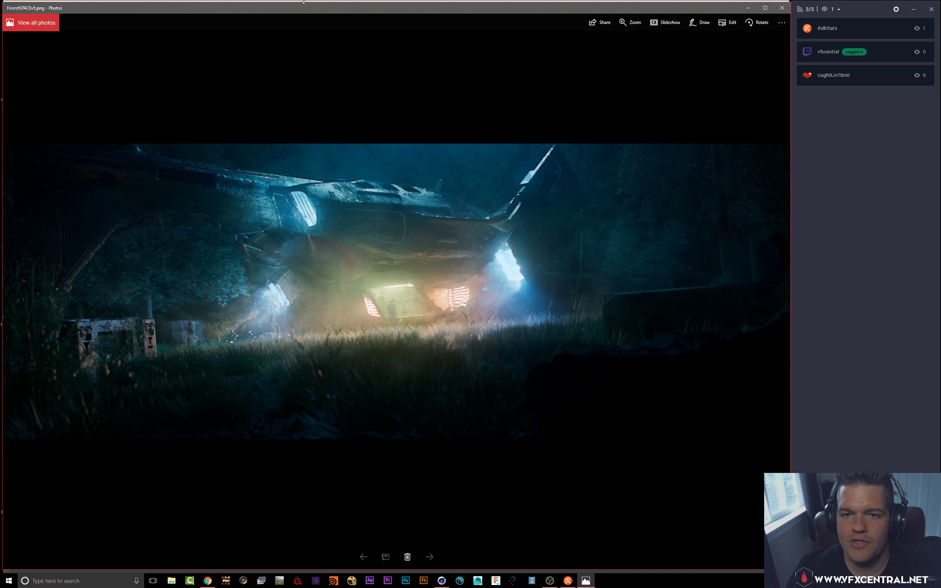
pyautogui.moveTo(292, 11); pyautogui.dragTo(298, 8)
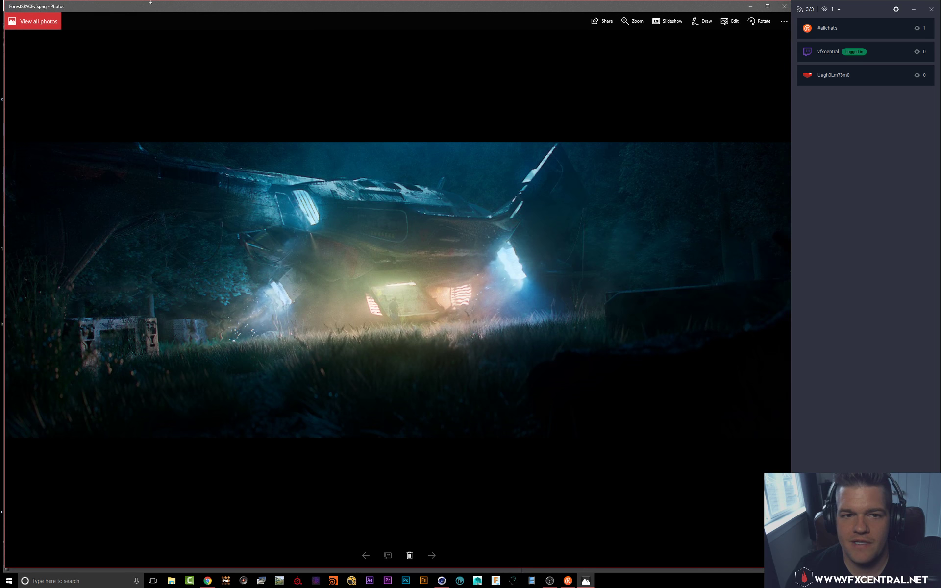
pyautogui.moveTo(116, 1)
pyautogui.mouseDown()
pyautogui.moveTo(111, 36)
pyautogui.moveTo(110, 0)
pyautogui.mouseUp()
pyautogui.click(585, 580)
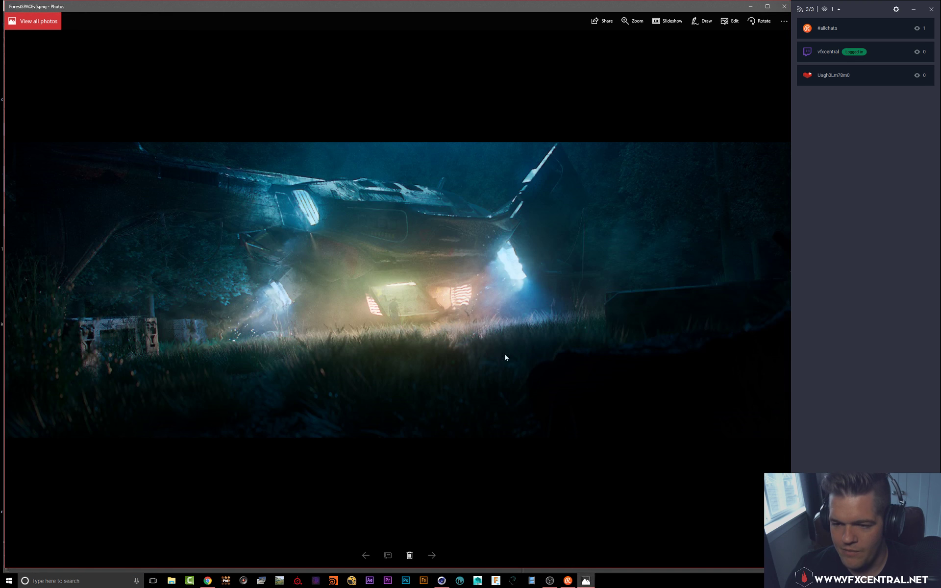
pyautogui.moveTo(381, 7); pyautogui.dragTo(388, 27)
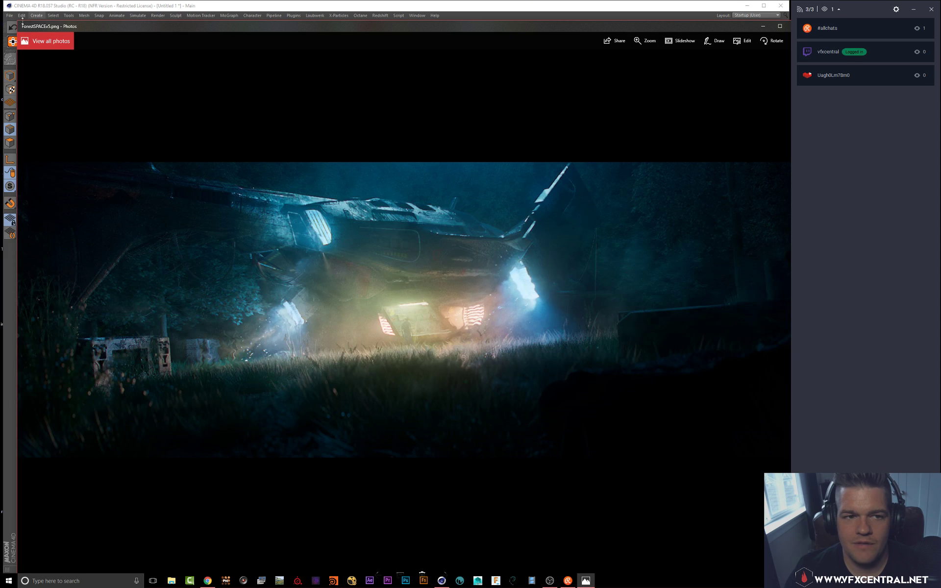
pyautogui.moveTo(18, 24); pyautogui.dragTo(143, 89)
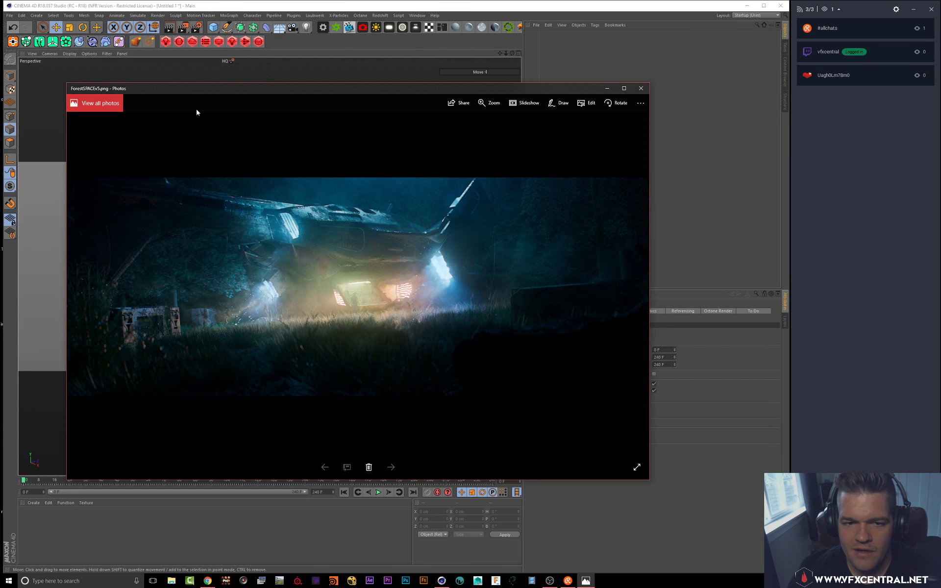
pyautogui.moveTo(233, 90); pyautogui.dragTo(202, 83)
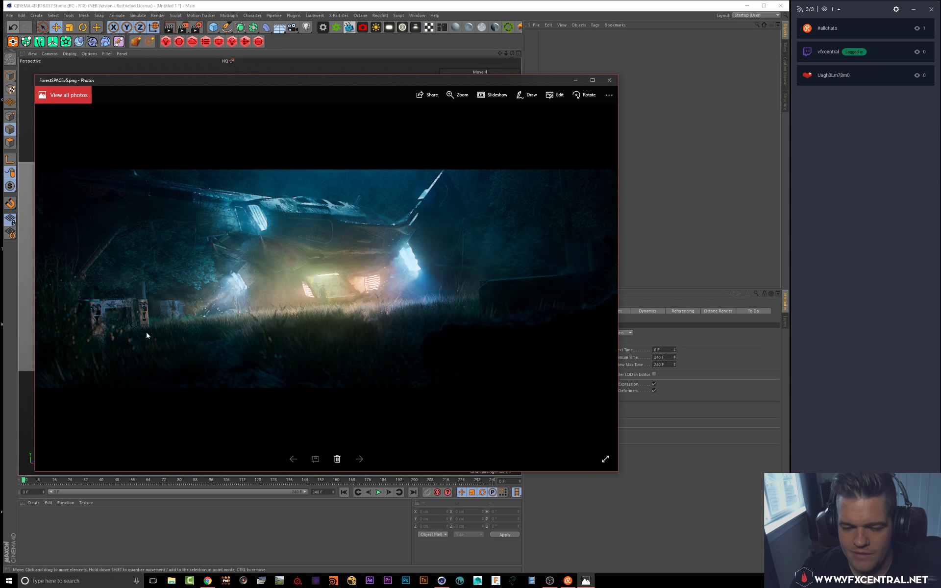
# Step: Pause the Redshift 2 Maya Tutorial #10 video on YouTube and close the blank browser tab, returning to the spaceship render
pyautogui.click(209, 581)
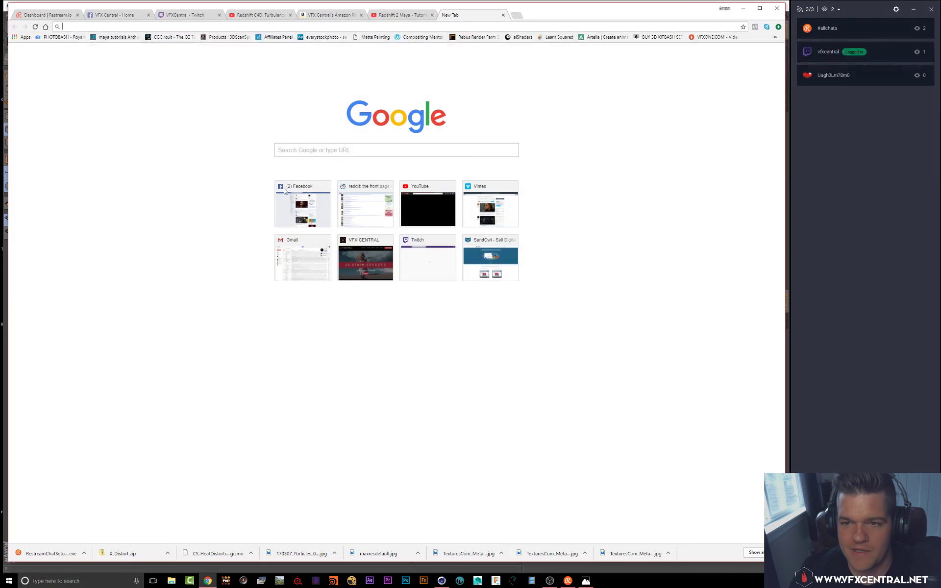
pyautogui.click(397, 15)
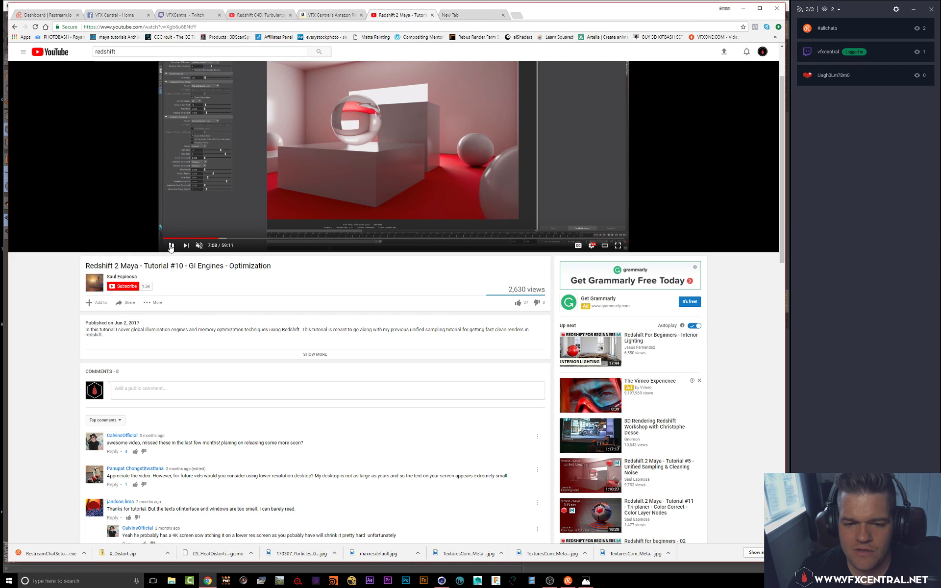
pyautogui.scroll(2, 236, 266)
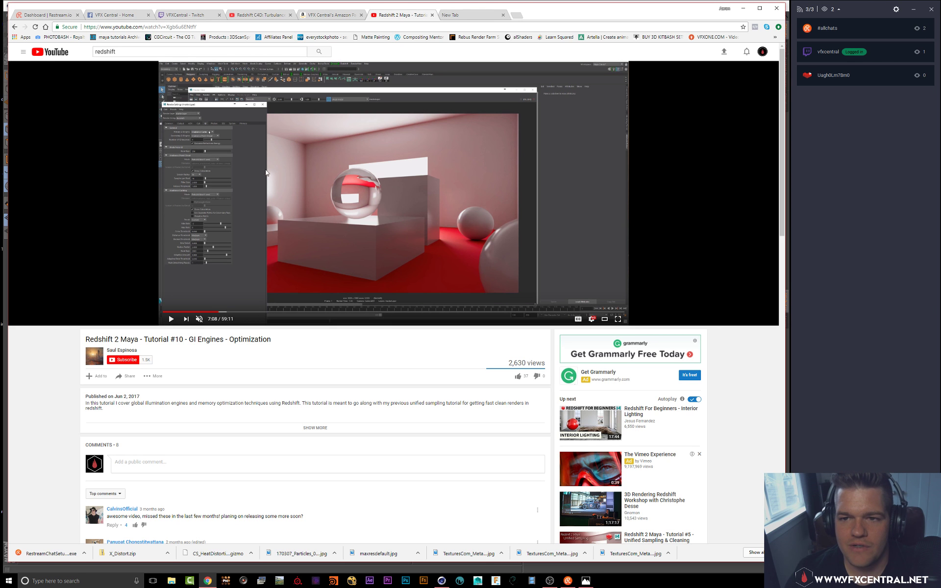
pyautogui.click(503, 15)
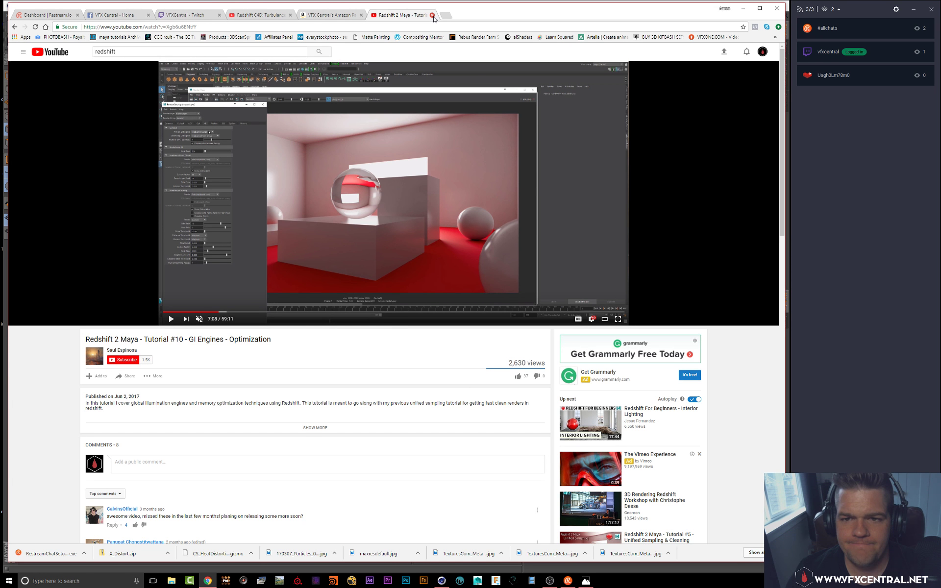
pyautogui.click(743, 9)
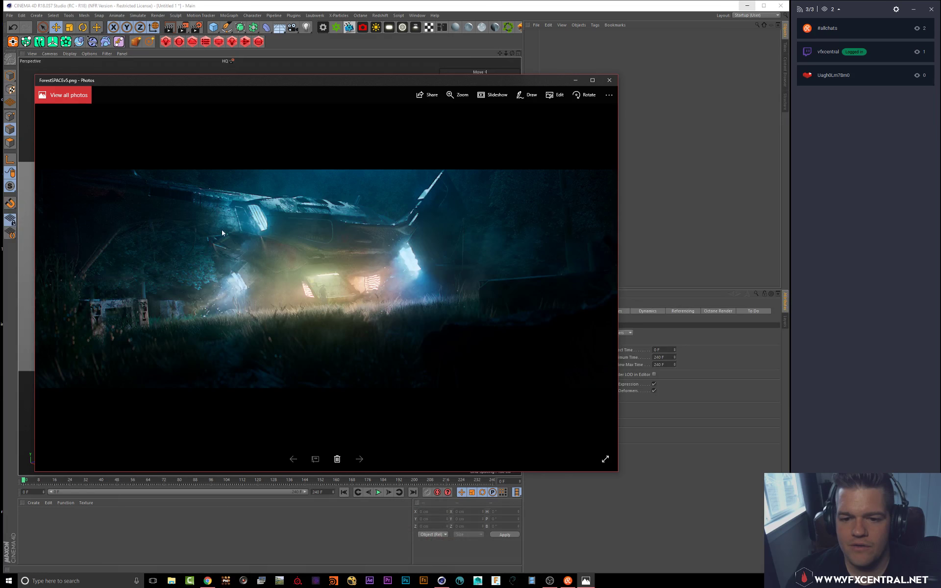
# Step: Close the spaceship render and widen the Cinema 4D perspective viewport
pyautogui.click(611, 82)
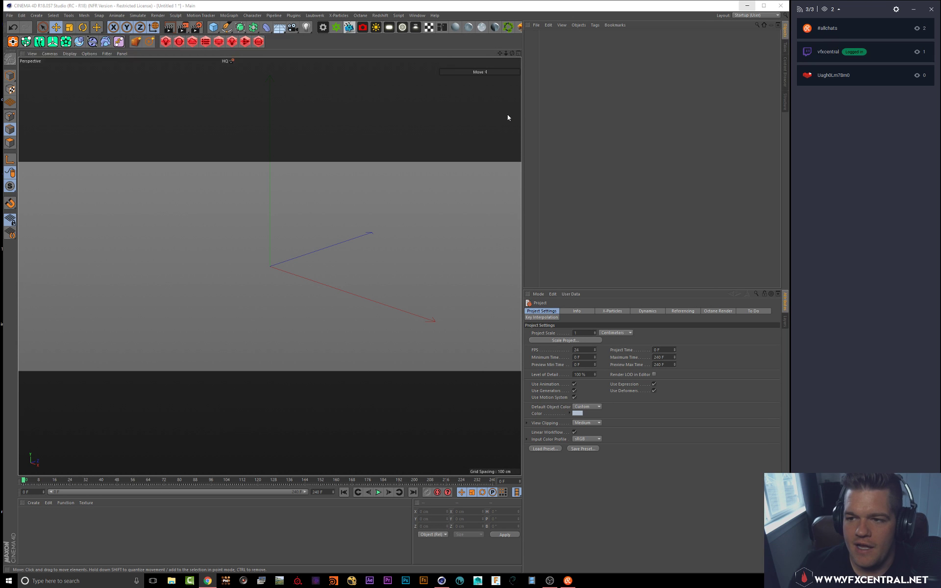
pyautogui.moveTo(523, 117); pyautogui.dragTo(552, 118)
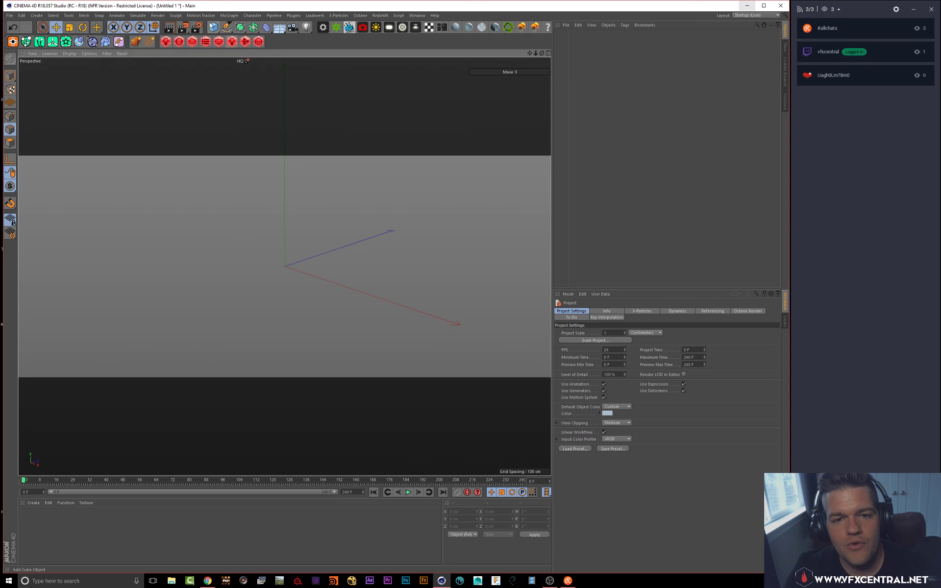
# Step: Add a sphere primitive at the scene origin
pyautogui.moveTo(211, 27); pyautogui.dragTo(354, 58)
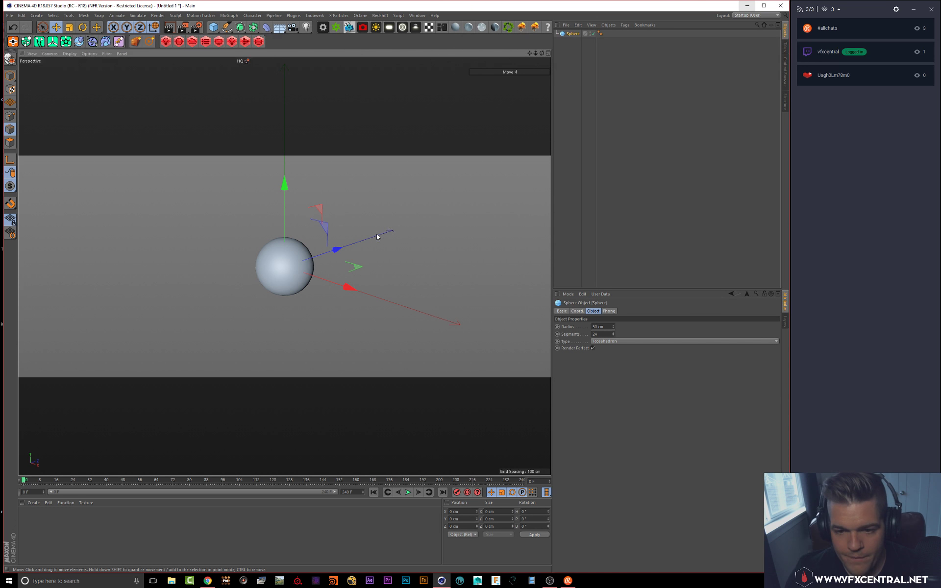
pyautogui.scroll(-4, 377, 237)
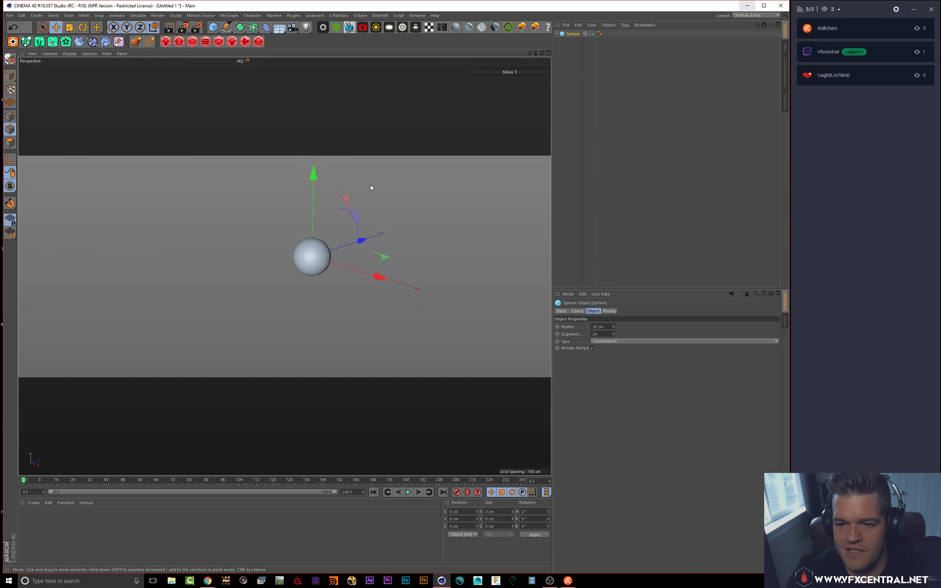
pyautogui.keyDown('alt'); pyautogui.moveTo(371, 188); pyautogui.dragTo(322, 212, button='middle'); pyautogui.keyUp('alt')
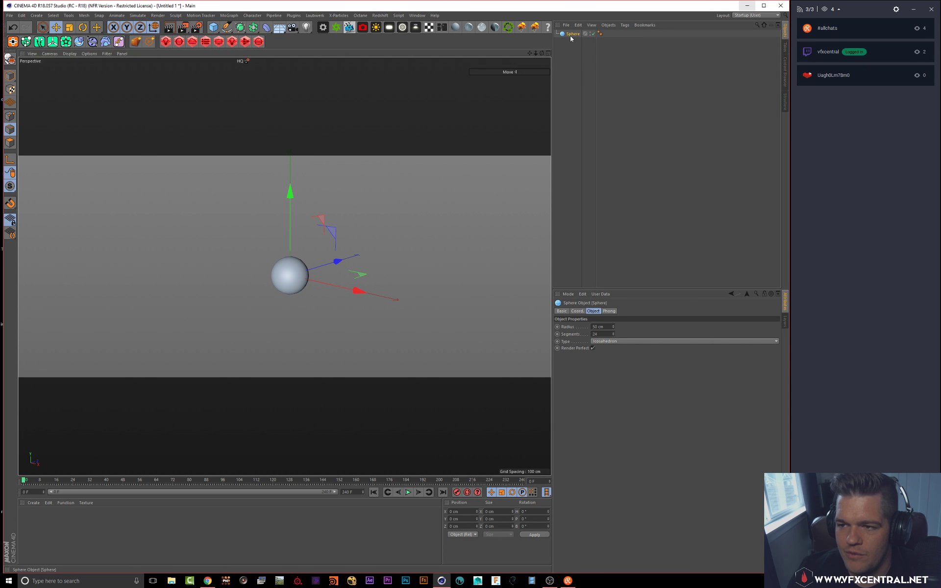
# Step: Give the sphere a TurbulenceFD Emitter tag and decline the plugin update
pyautogui.click(571, 34)
pyautogui.rightClick(570, 35)
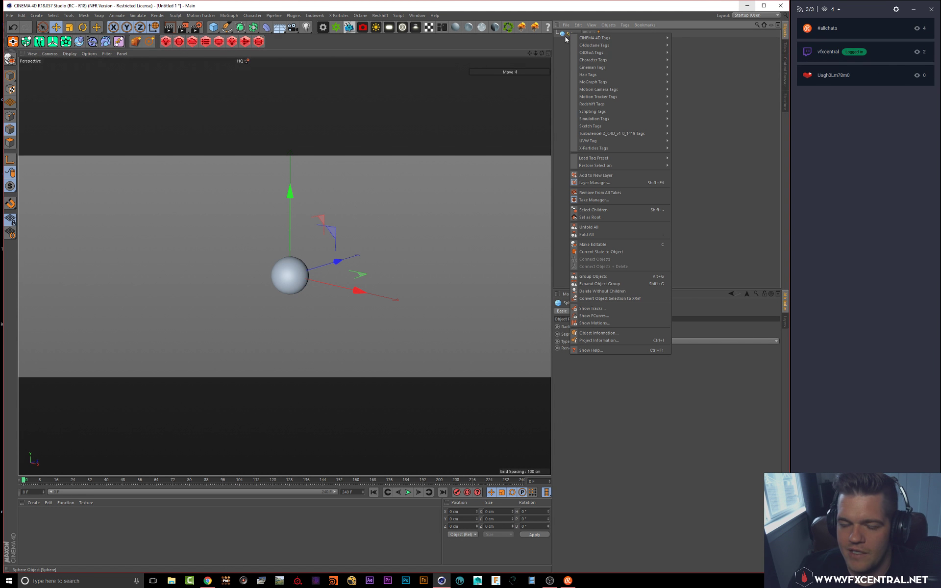
pyautogui.moveTo(601, 134)
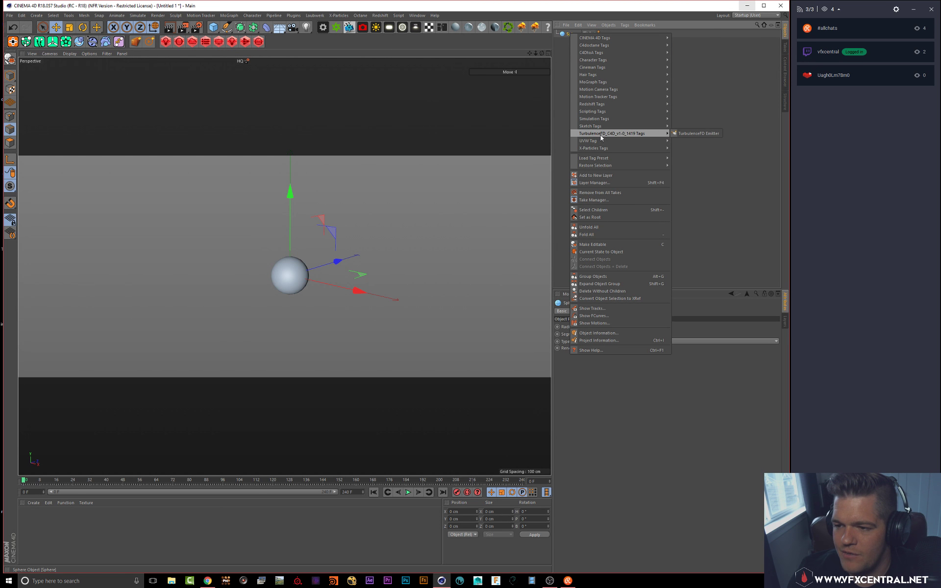
pyautogui.click(681, 134)
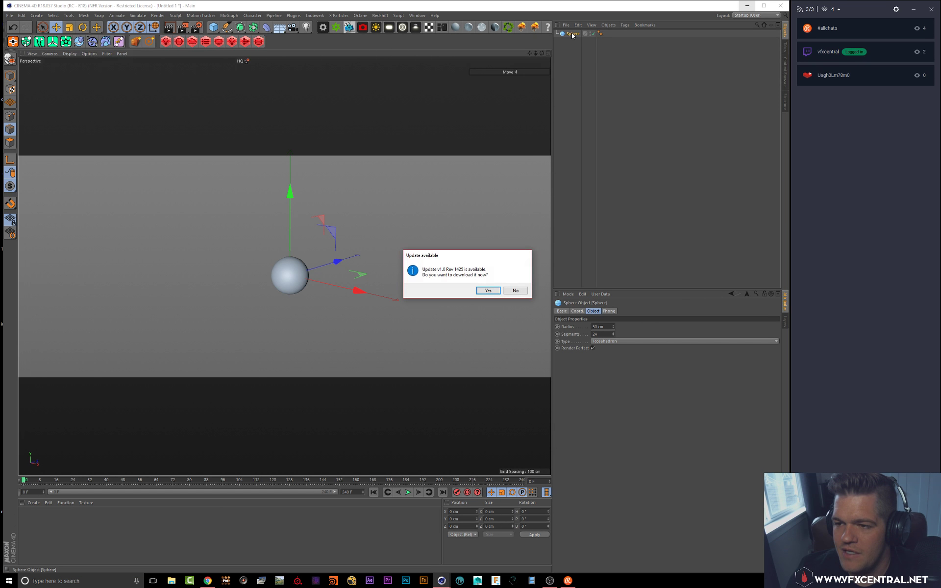
pyautogui.click(516, 291)
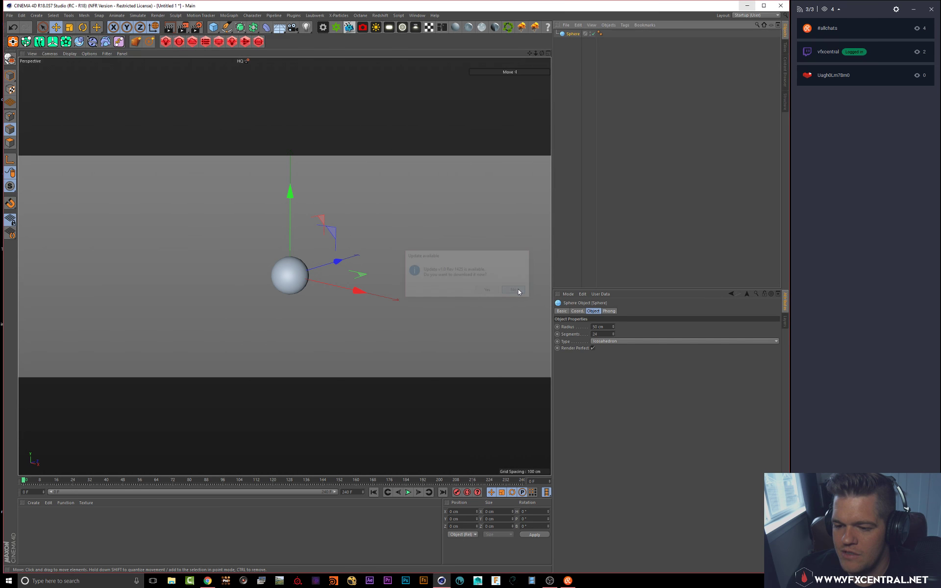
# Step: Set the emitter's temperature, density and burn values to 5 and check its force settings
pyautogui.moveTo(634, 287); pyautogui.dragTo(630, 172)
pyautogui.click(636, 299)
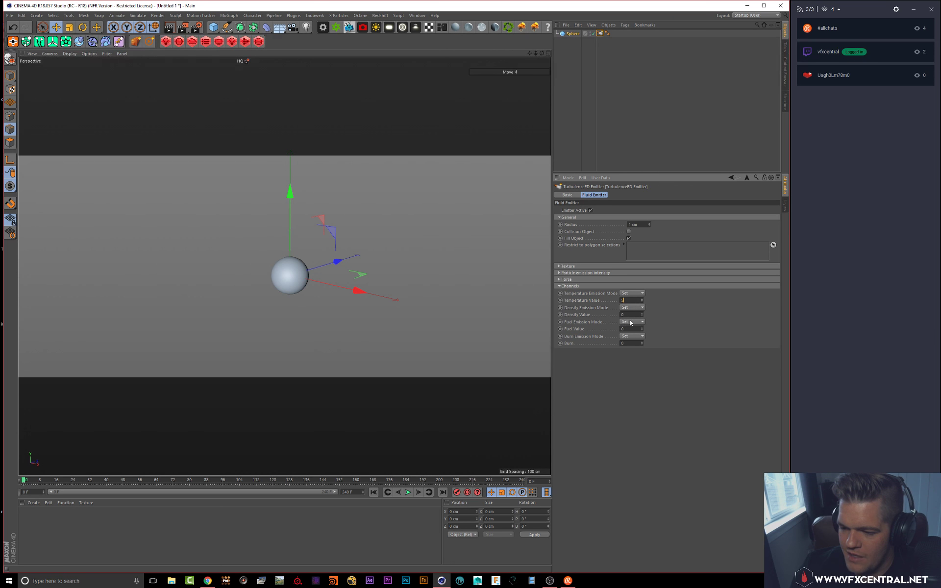
pyautogui.write('5')
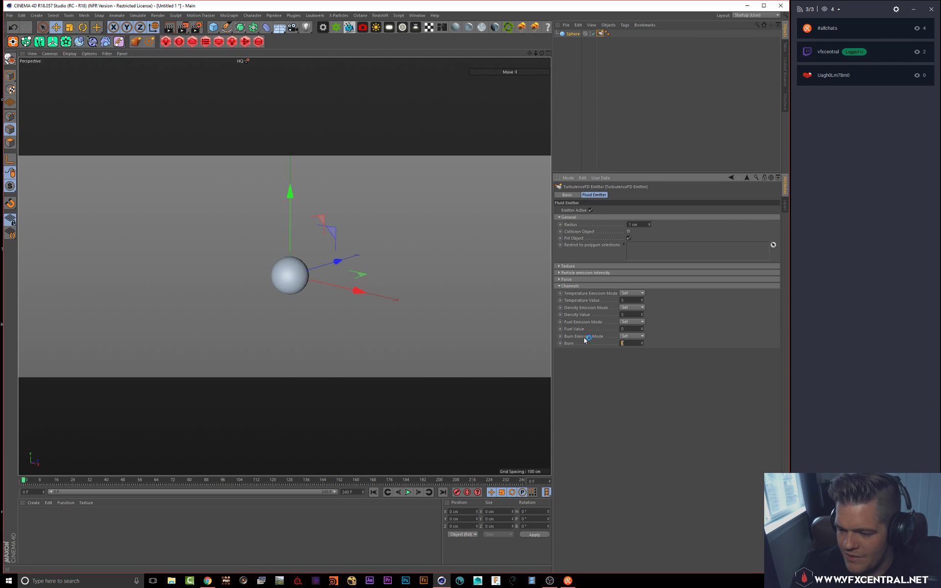
pyautogui.click(565, 281)
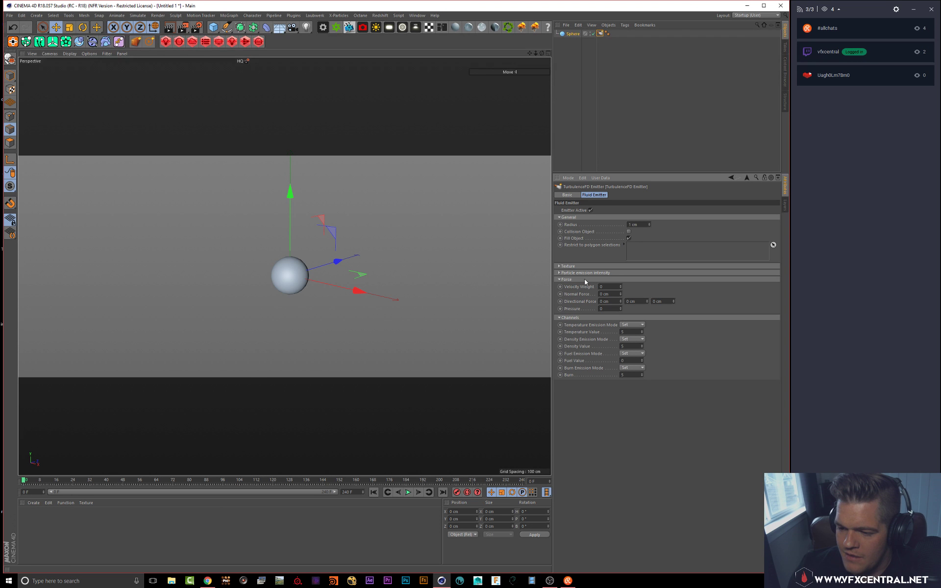
pyautogui.click(584, 279)
pyautogui.click(580, 278)
pyautogui.click(579, 278)
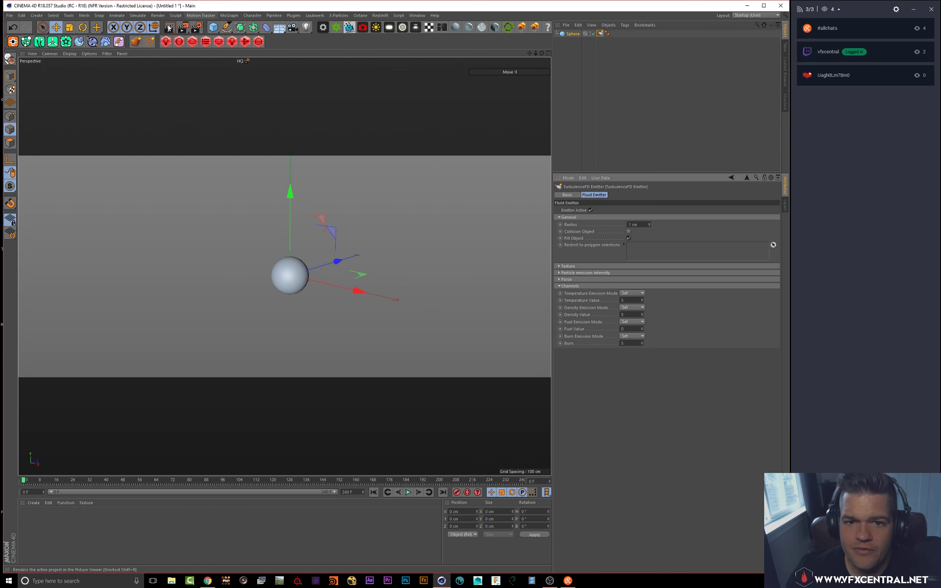
# Step: Add a TurbulenceFD container, scale it to about 576 cm per side, and raise it so the sphere sits in its lower half
pyautogui.click(136, 41)
pyautogui.press('t')
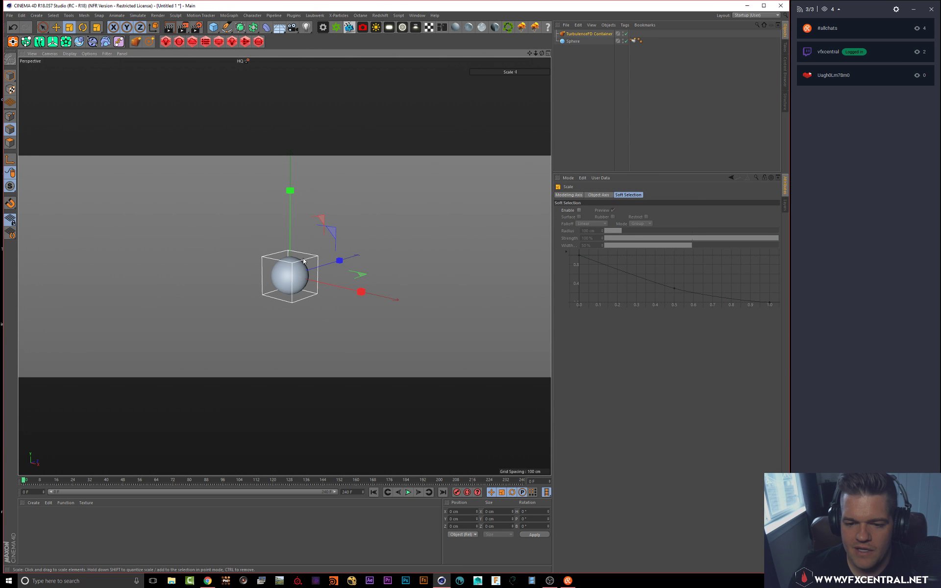
pyautogui.moveTo(303, 261); pyautogui.dragTo(432, 261)
pyautogui.scroll(-3, 280, 299)
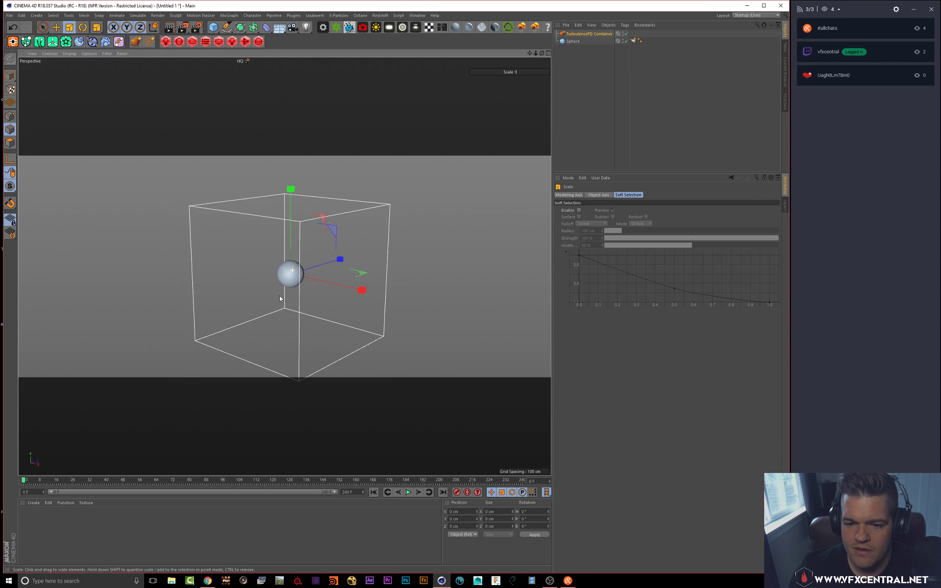
pyautogui.moveTo(280, 297)
pyautogui.keyDown('alt'); pyautogui.mouseDown(button='right')
pyautogui.moveTo(267, 280)
pyautogui.moveTo(268, 290)
pyautogui.mouseUp(button='right'); pyautogui.keyUp('alt')
pyautogui.moveTo(294, 255); pyautogui.dragTo(360, 229)
pyautogui.press('e')
pyautogui.moveTo(288, 192); pyautogui.dragTo(288, 169)
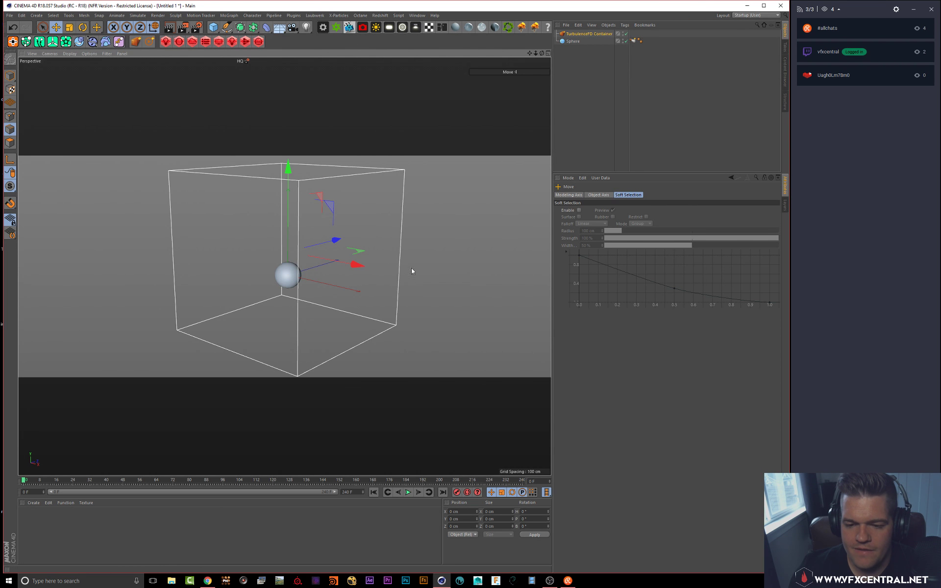
# Step: Set the TurbulenceFD container's Frame Sub-Steps Limit to 5 in its solver simulation settings
pyautogui.moveTo(354, 249)
pyautogui.keyDown('alt'); pyautogui.mouseDown()
pyautogui.moveTo(300, 231)
pyautogui.moveTo(370, 240)
pyautogui.moveTo(363, 246)
pyautogui.mouseUp(); pyautogui.keyUp('alt')
pyautogui.click(576, 43)
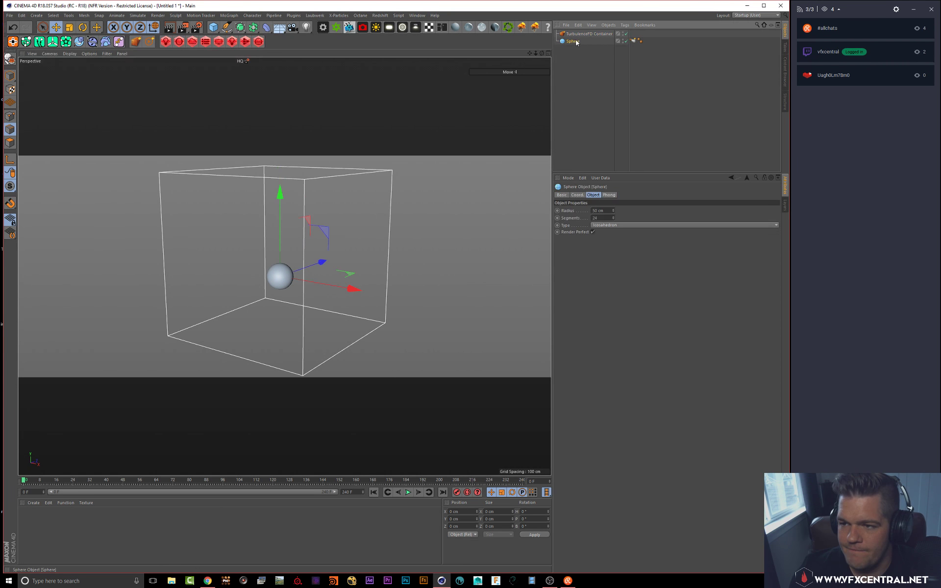
pyautogui.click(581, 33)
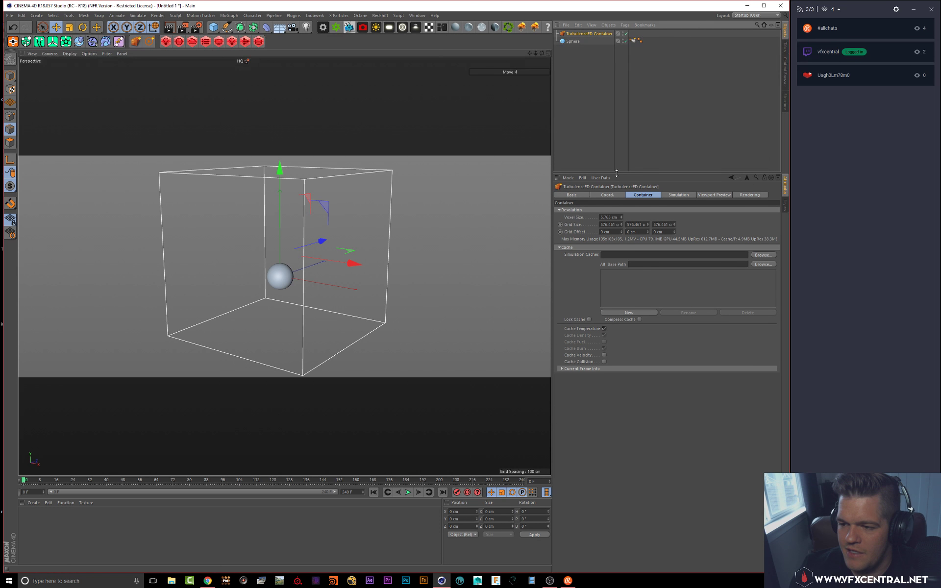
pyautogui.moveTo(616, 174); pyautogui.dragTo(623, 122)
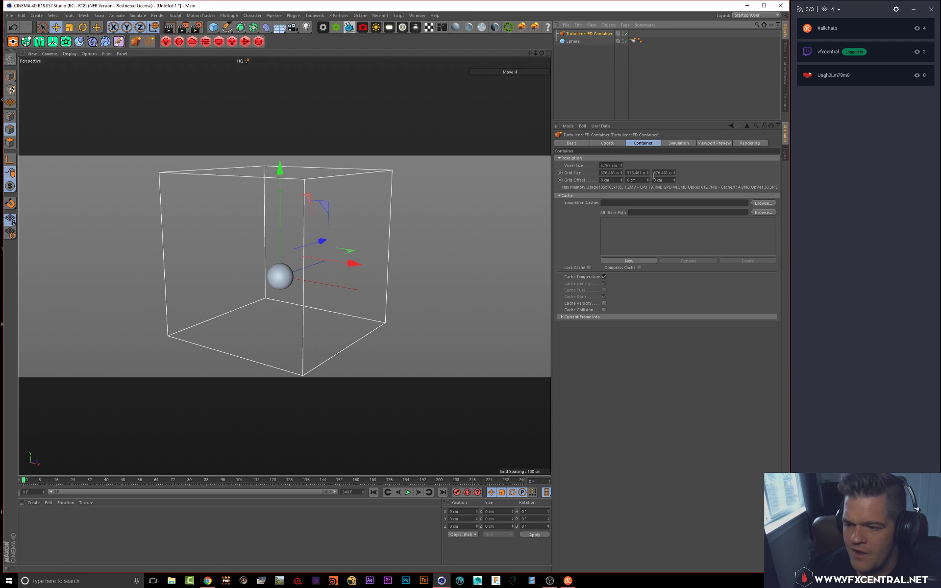
pyautogui.click(679, 143)
pyautogui.click(581, 166)
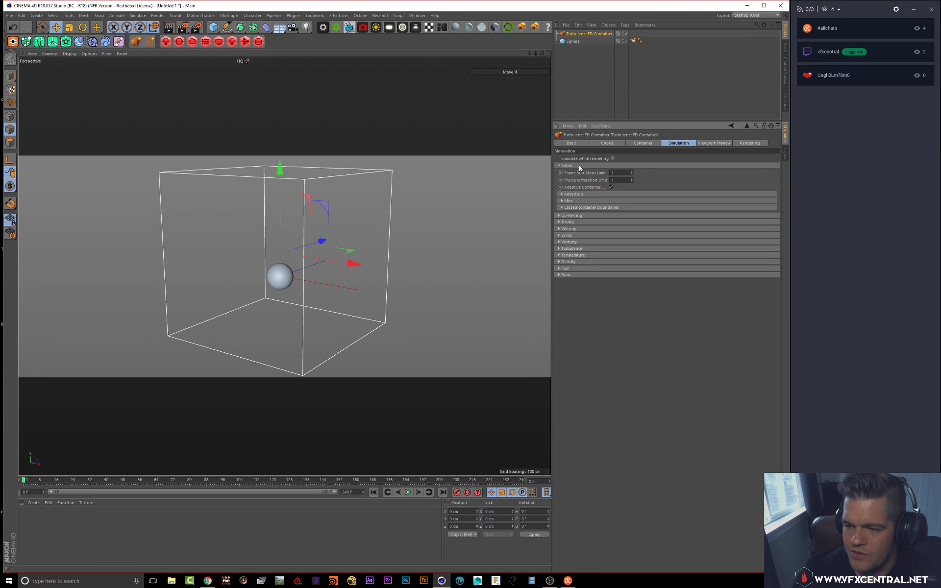
pyautogui.click(622, 172)
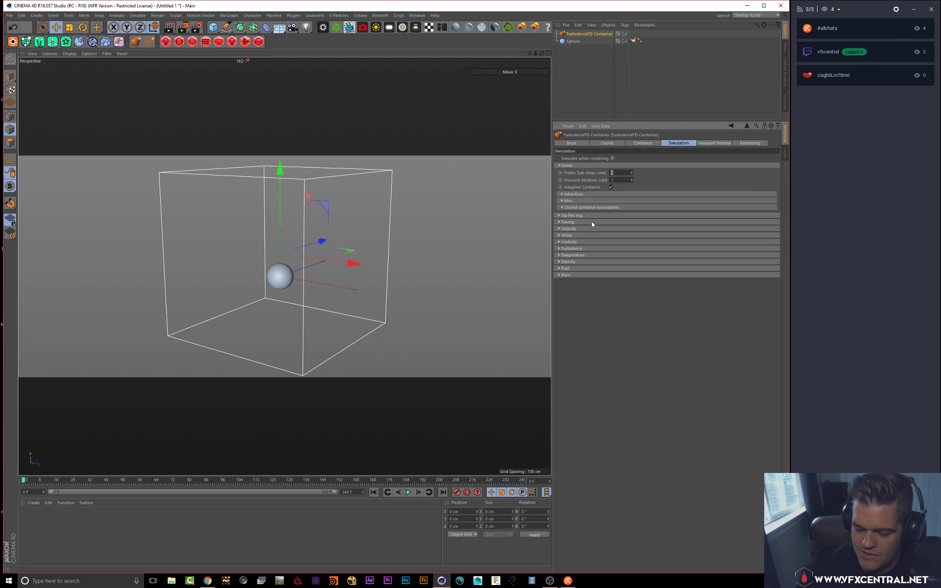
pyautogui.write('5')
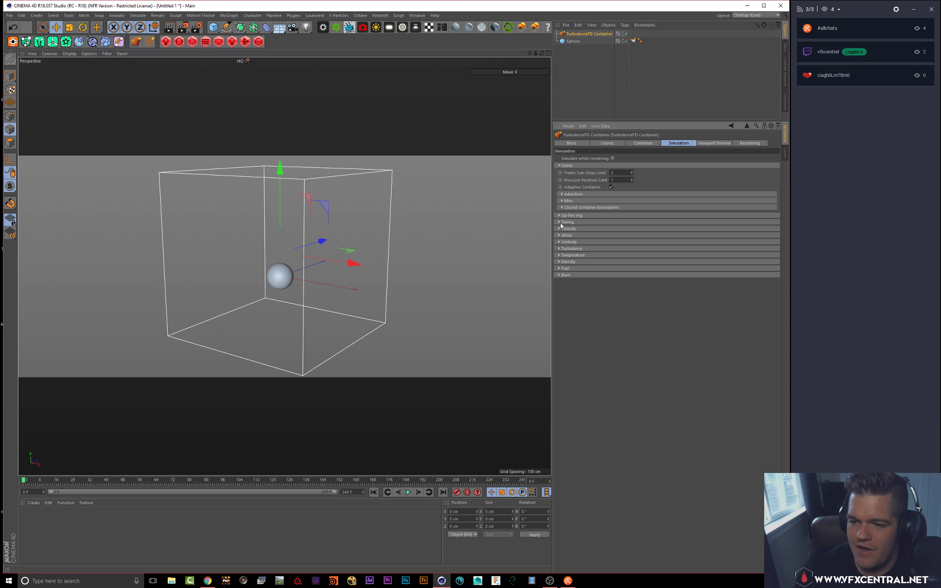
pyautogui.click(563, 166)
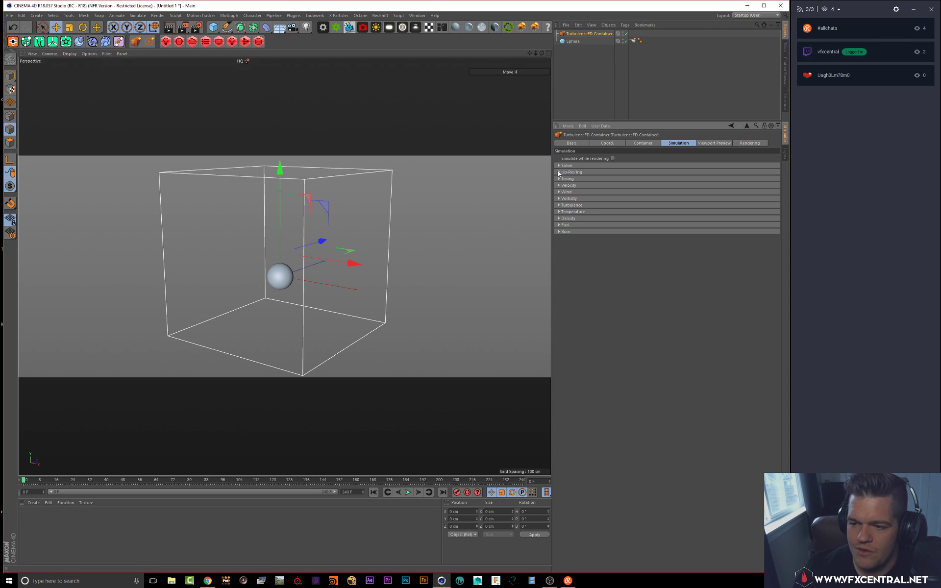
# Step: Review the container's up-res, timing, velocity and wind simulation settings
pyautogui.click(559, 172)
pyautogui.click(559, 174)
pyautogui.click(558, 178)
pyautogui.click(559, 178)
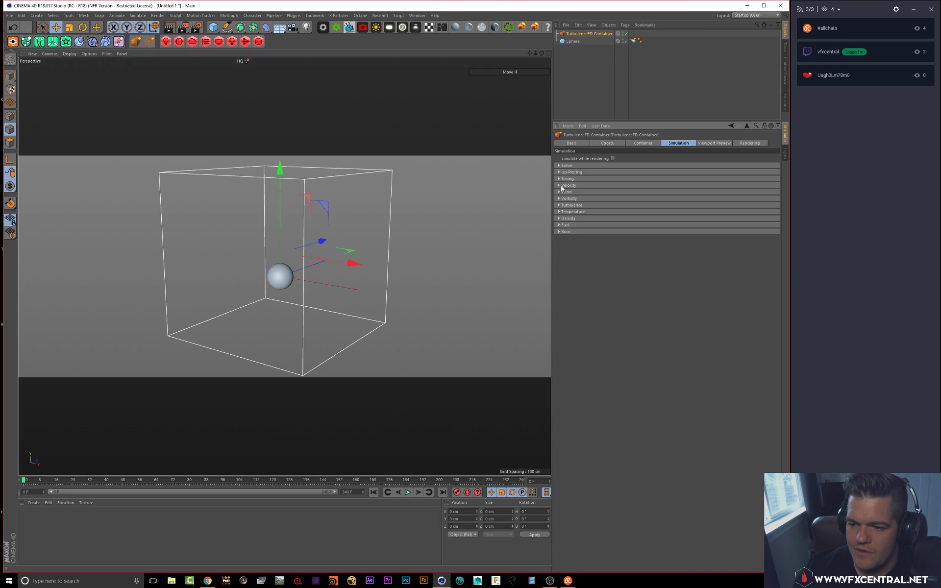
pyautogui.click(561, 186)
pyautogui.click(561, 186)
pyautogui.click(562, 192)
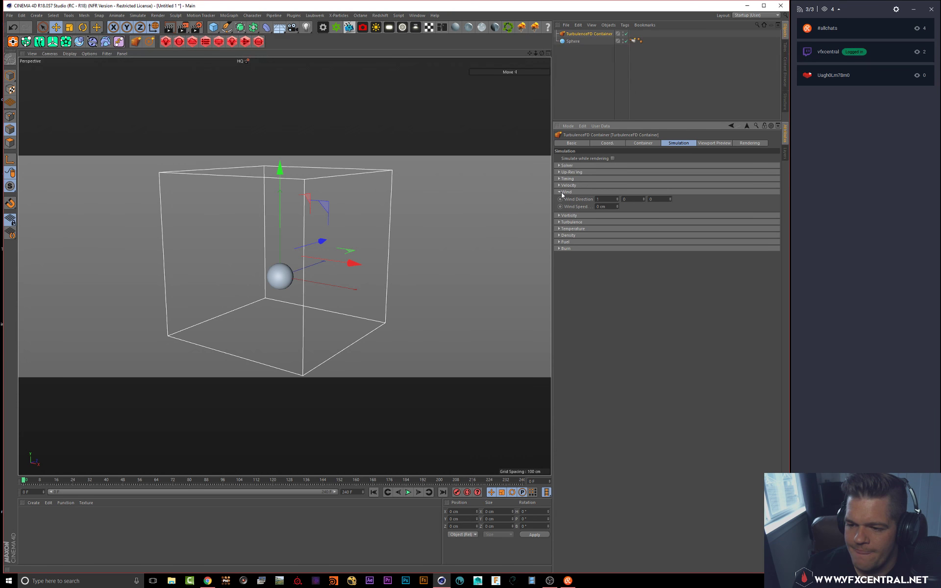
pyautogui.click(562, 192)
# Step: Set the container's simulation vorticity to 5
pyautogui.click(561, 198)
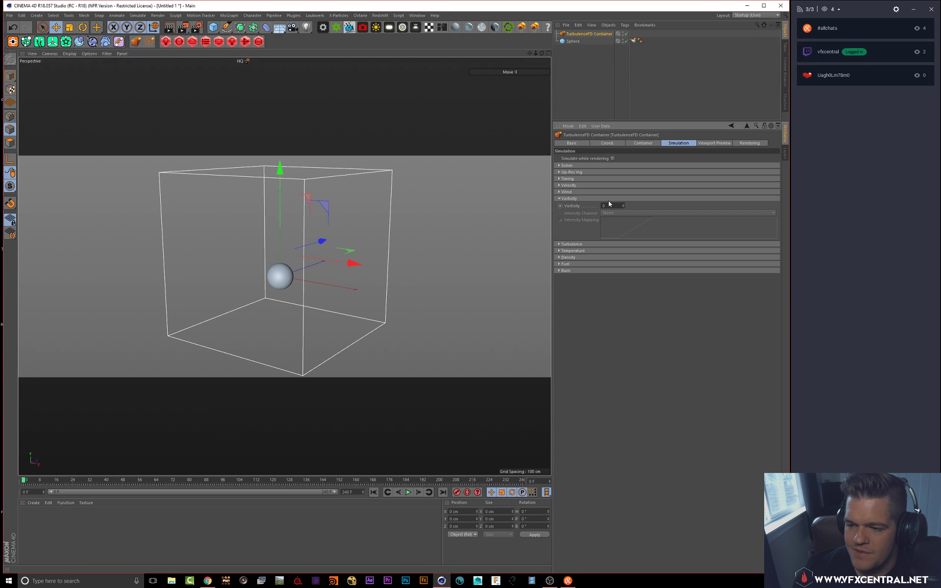
pyautogui.click(608, 204)
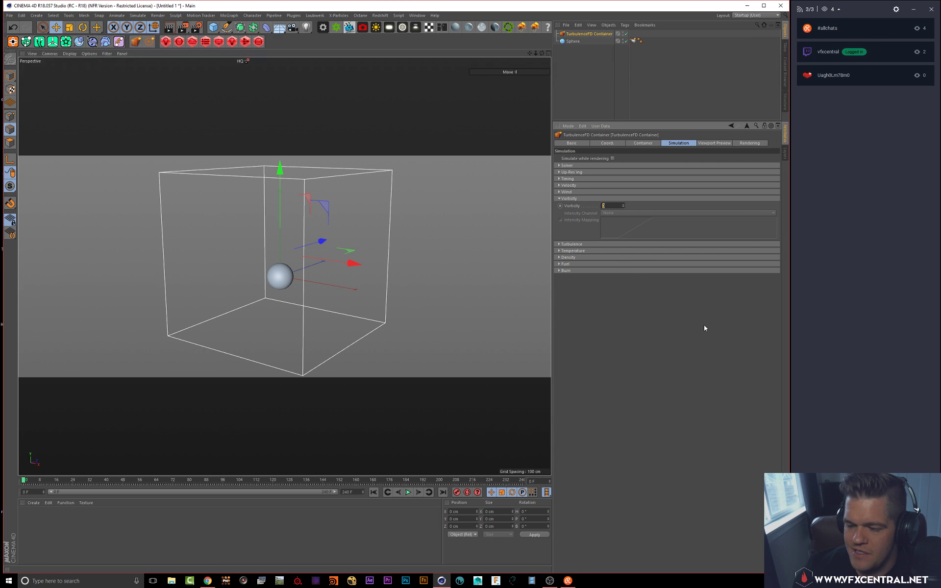
pyautogui.write('5')
pyautogui.press('Return')
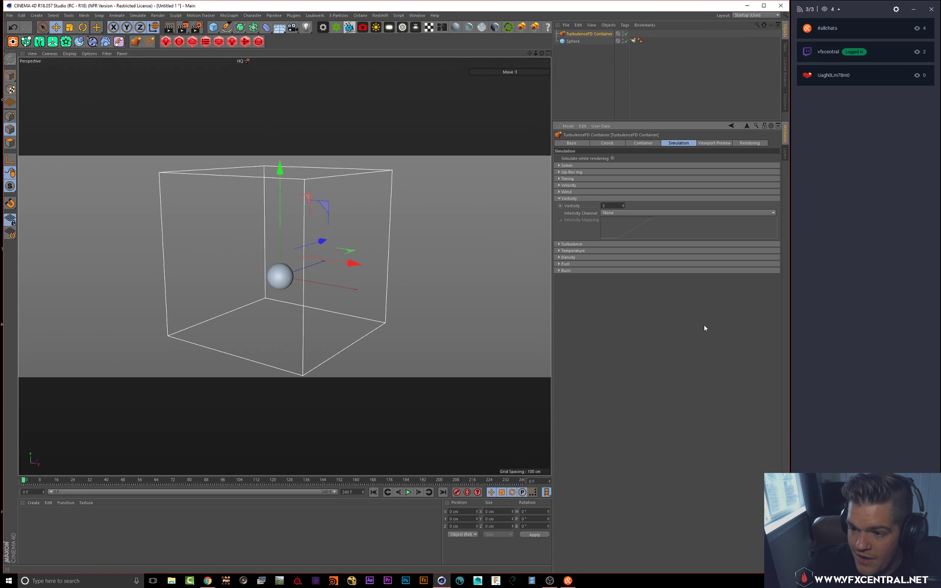
pyautogui.click(577, 198)
# Step: Set the simulation turbulence to 10 cm intensity and 2 cm smallest size, with Temperature as its intensity channel
pyautogui.click(574, 205)
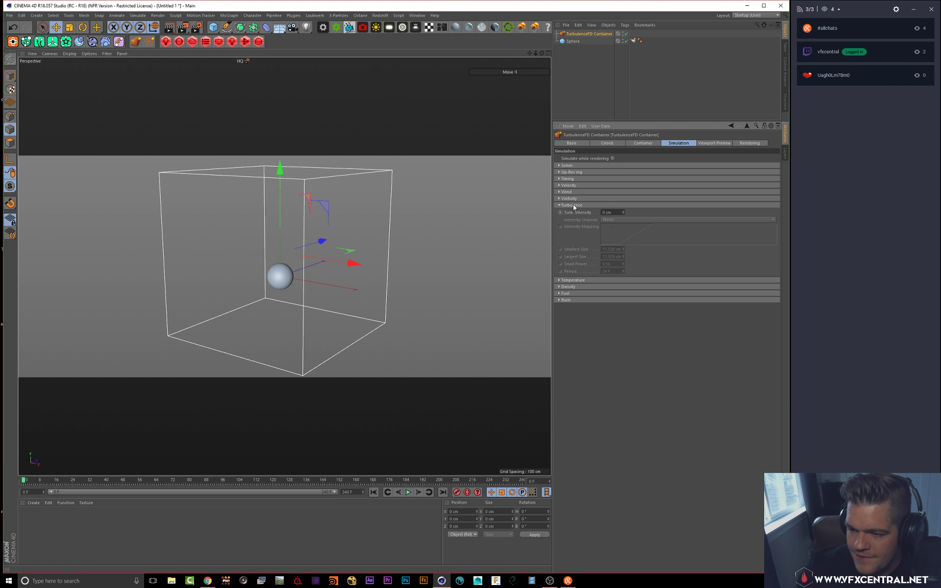
pyautogui.click(613, 212)
pyautogui.write('10')
pyautogui.press('Return')
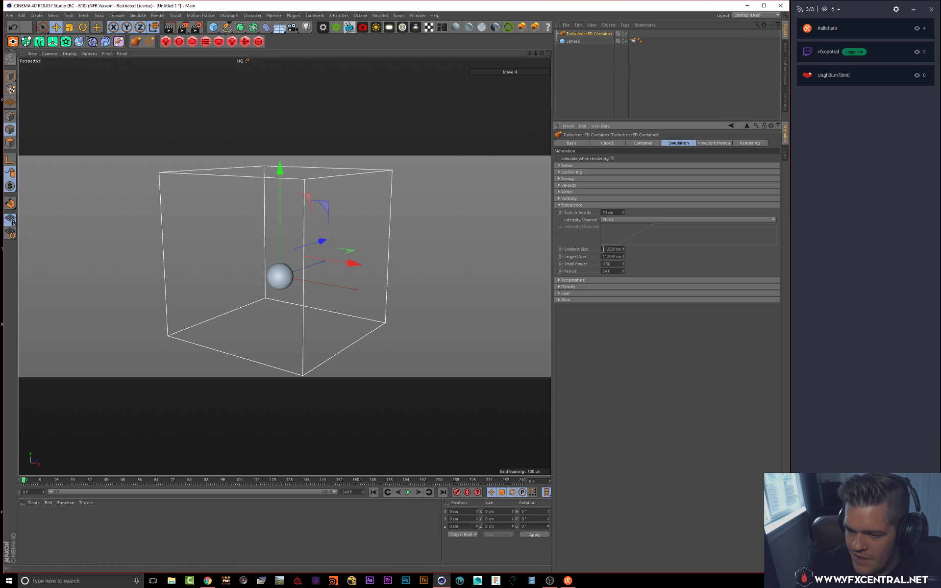
pyautogui.click(603, 249)
pyautogui.write('2')
pyautogui.press('Return')
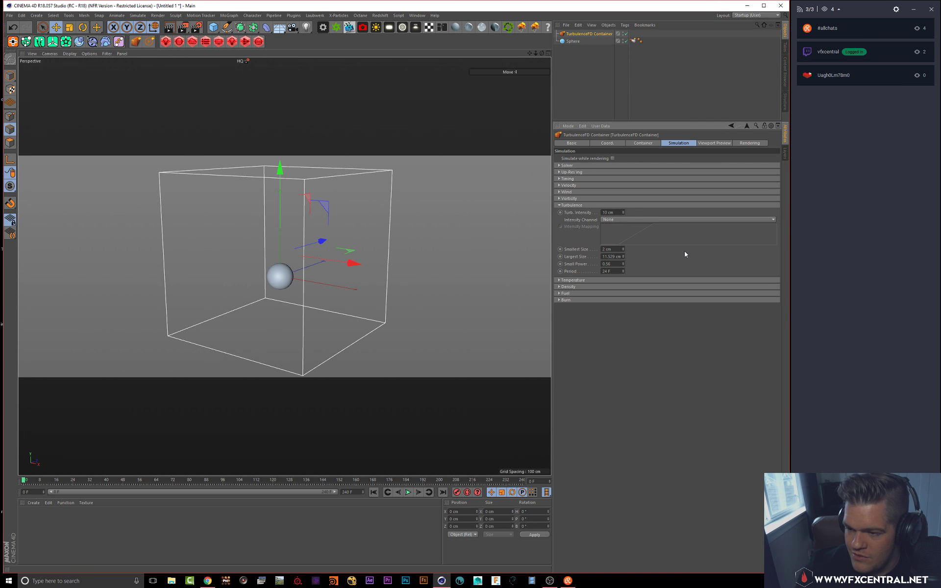
pyautogui.click(627, 219)
pyautogui.click(630, 240)
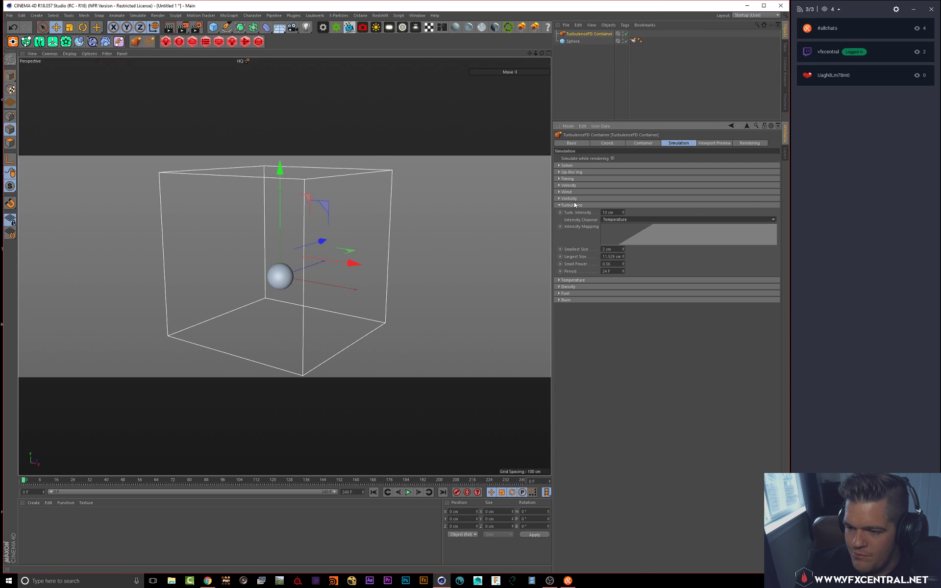
pyautogui.click(575, 205)
# Step: Check the temperature and density simulation settings and activate the container's Burn channel
pyautogui.click(572, 213)
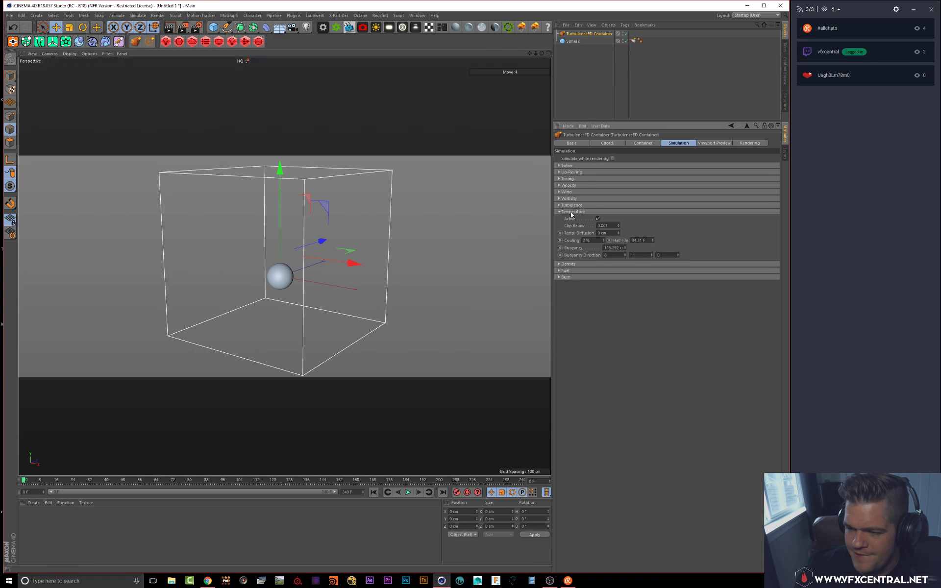
pyautogui.click(571, 212)
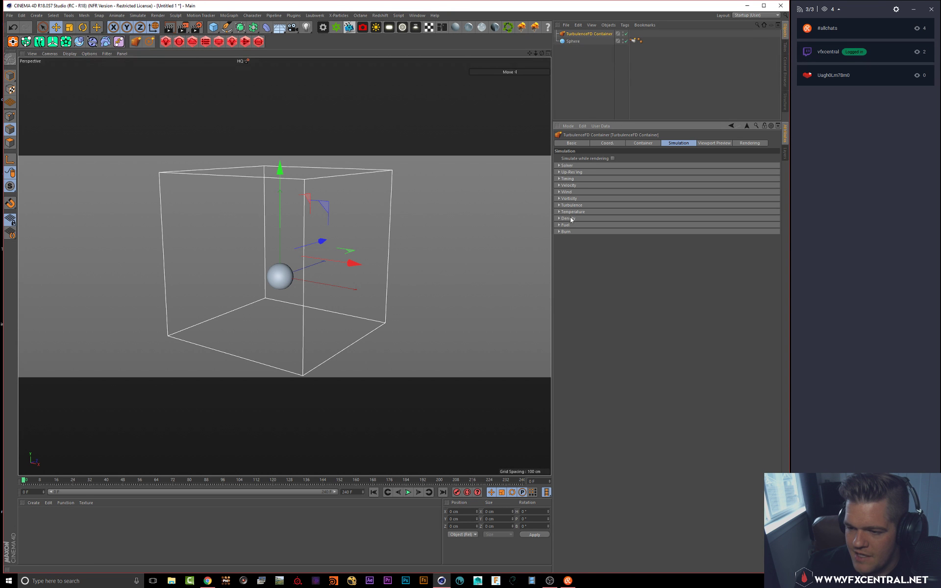
pyautogui.click(568, 219)
pyautogui.click(568, 219)
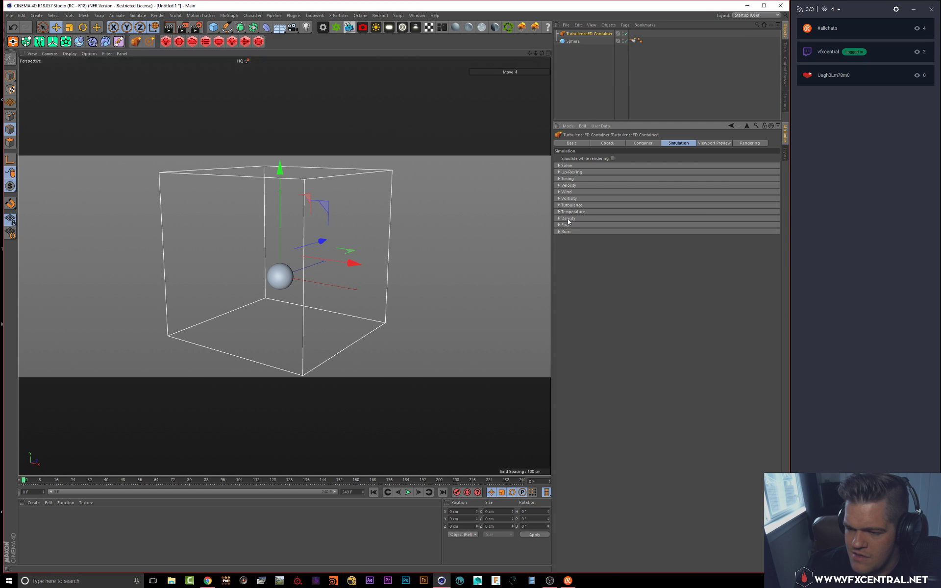
pyautogui.click(569, 231)
pyautogui.click(598, 238)
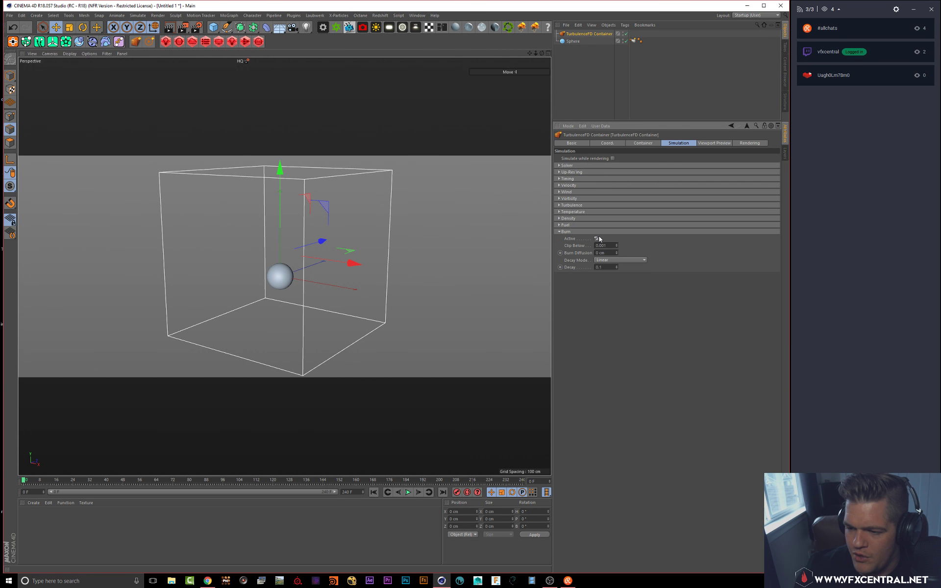
pyautogui.click(567, 232)
# Step: Look over the viewport preview channel choices and the smoke and fire shader rendering settings
pyautogui.click(712, 143)
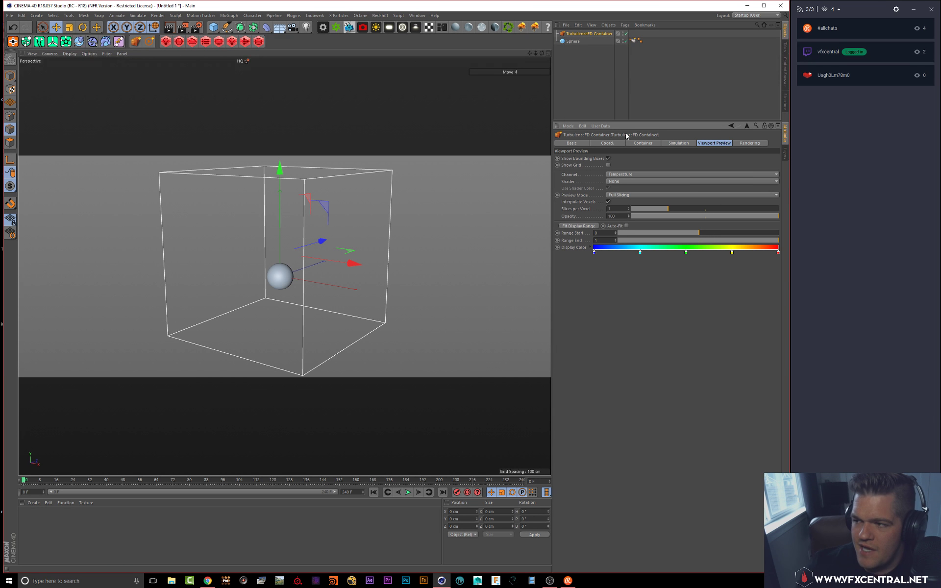
pyautogui.click(613, 174)
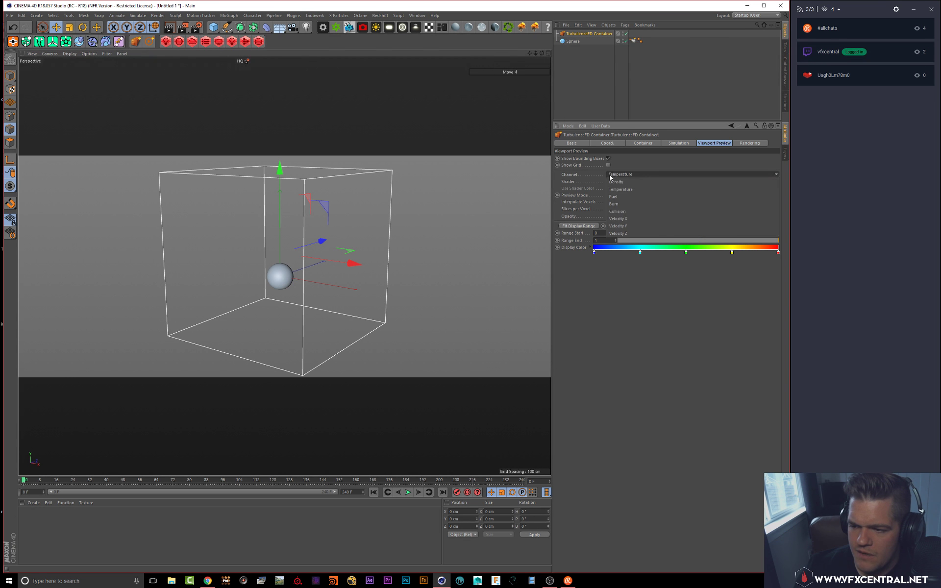
pyautogui.click(631, 165)
pyautogui.click(754, 145)
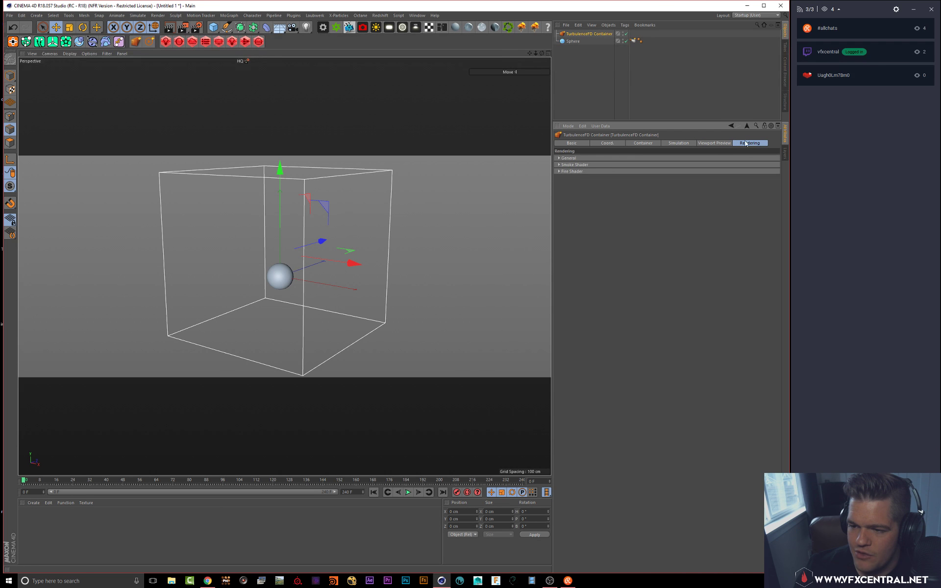
pyautogui.click(575, 165)
pyautogui.click(576, 165)
pyautogui.click(573, 171)
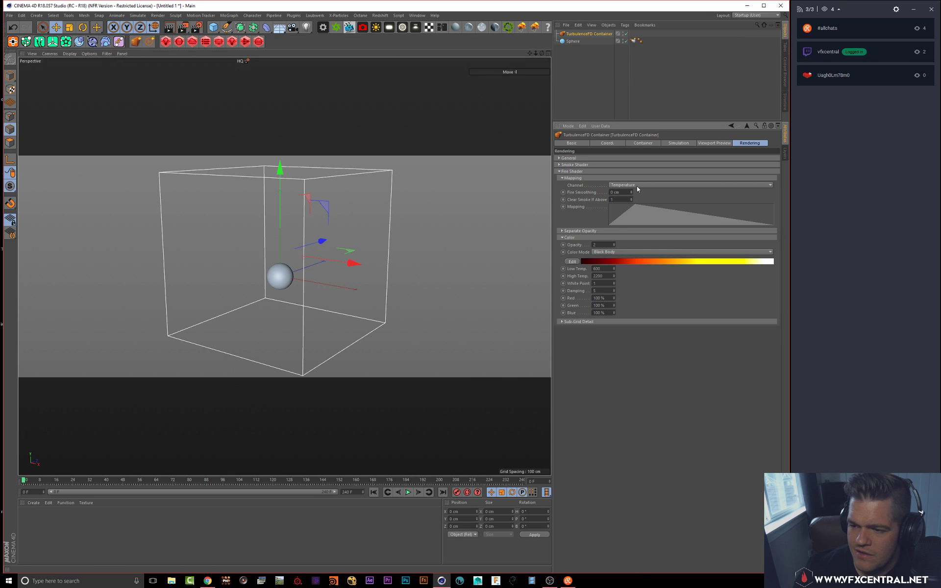
pyautogui.click(569, 171)
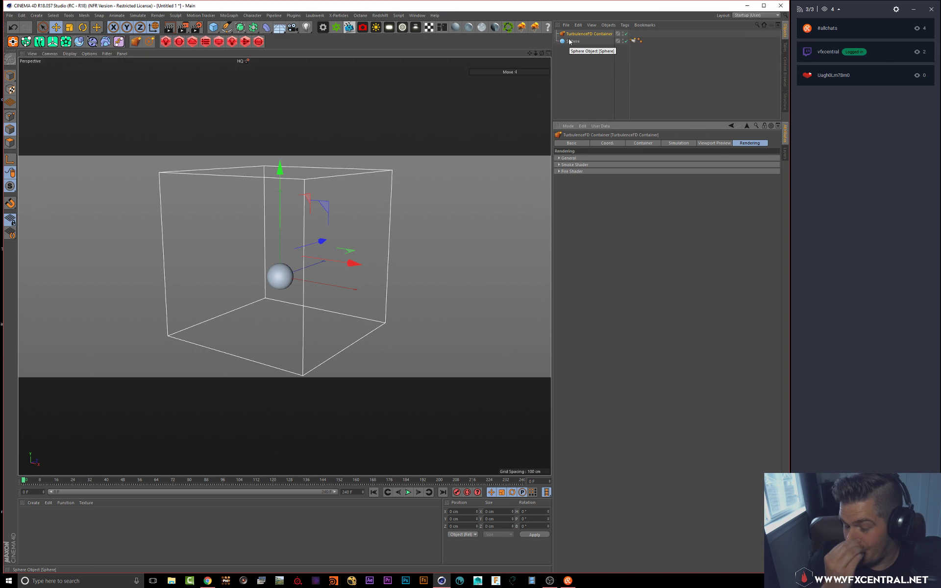
# Step: Set the container's viewport preview to the Smoke Shader on the Density channel
pyautogui.click(706, 142)
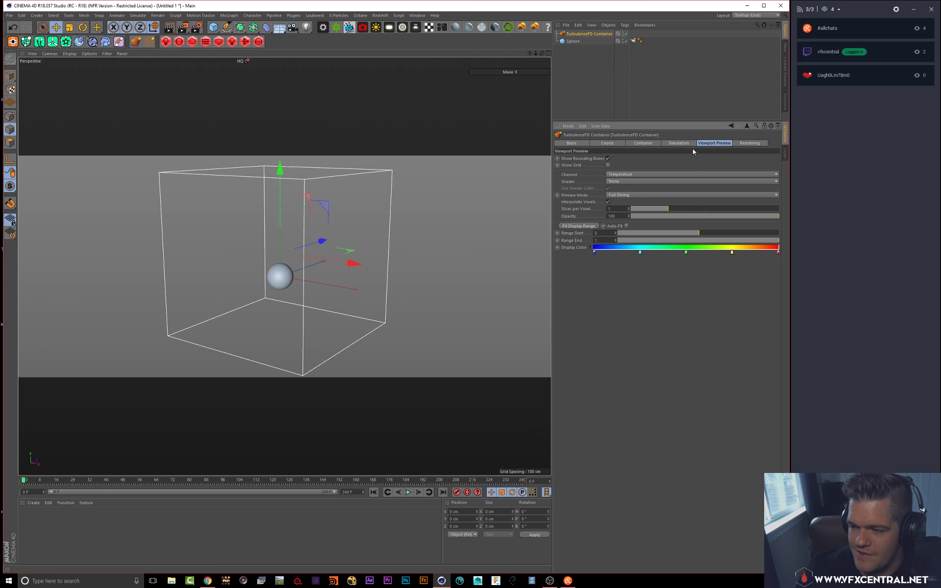
pyautogui.click(620, 174)
pyautogui.click(635, 161)
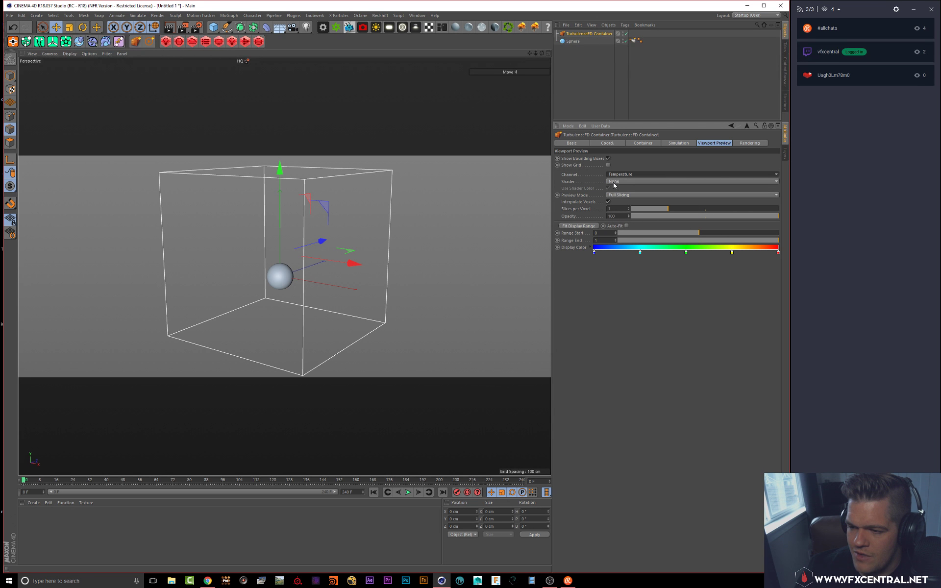
pyautogui.click(624, 195)
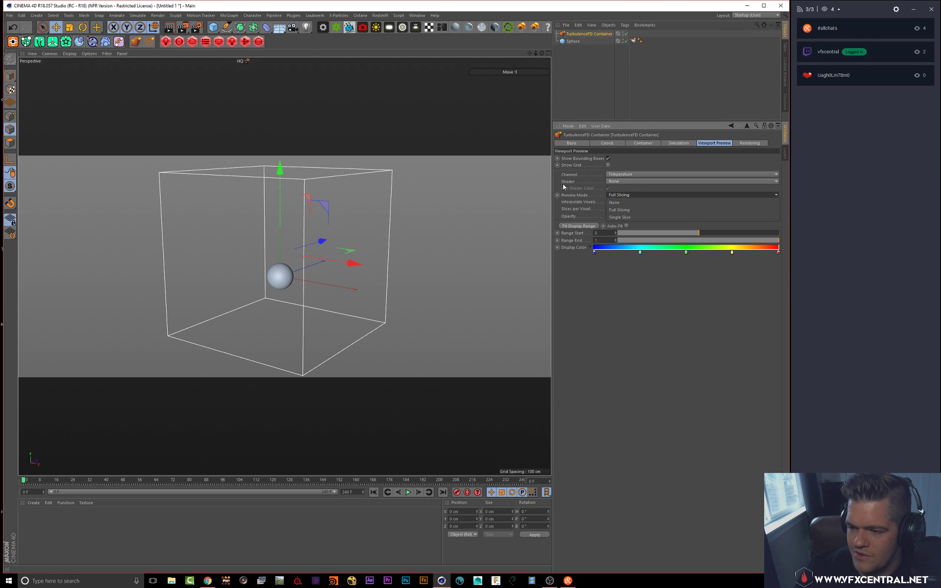
pyautogui.click(616, 180)
pyautogui.click(612, 181)
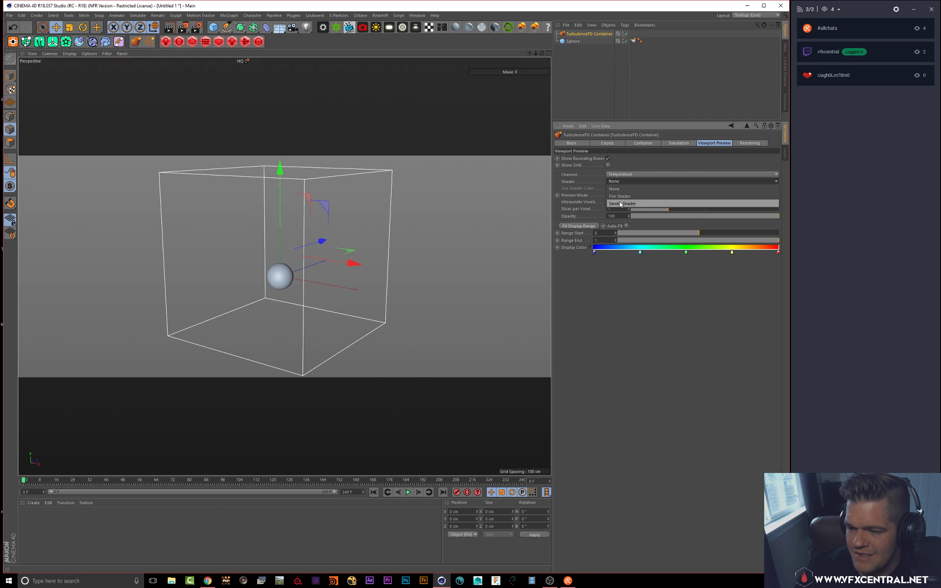
pyautogui.click(623, 204)
pyautogui.click(622, 174)
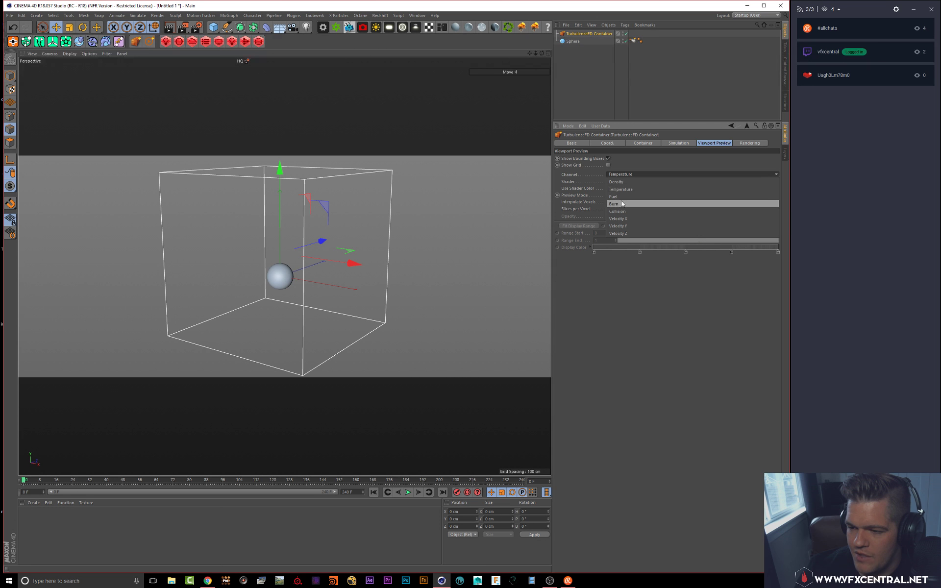
pyautogui.click(621, 183)
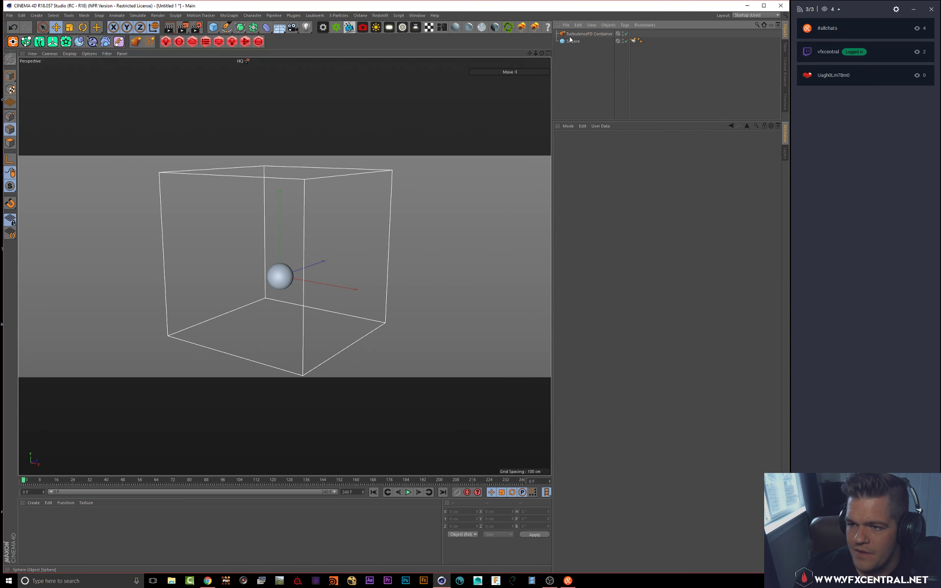
# Step: Raise the TurbulenceFD container so the sphere sits closer to its floor
pyautogui.moveTo(279, 169); pyautogui.dragTo(286, 144)
pyautogui.keyDown('alt'); pyautogui.moveTo(360, 209); pyautogui.dragTo(346, 202, button='right'); pyautogui.keyUp('alt')
pyautogui.keyDown('alt'); pyautogui.moveTo(347, 201); pyautogui.dragTo(339, 213, button='middle'); pyautogui.keyUp('alt')
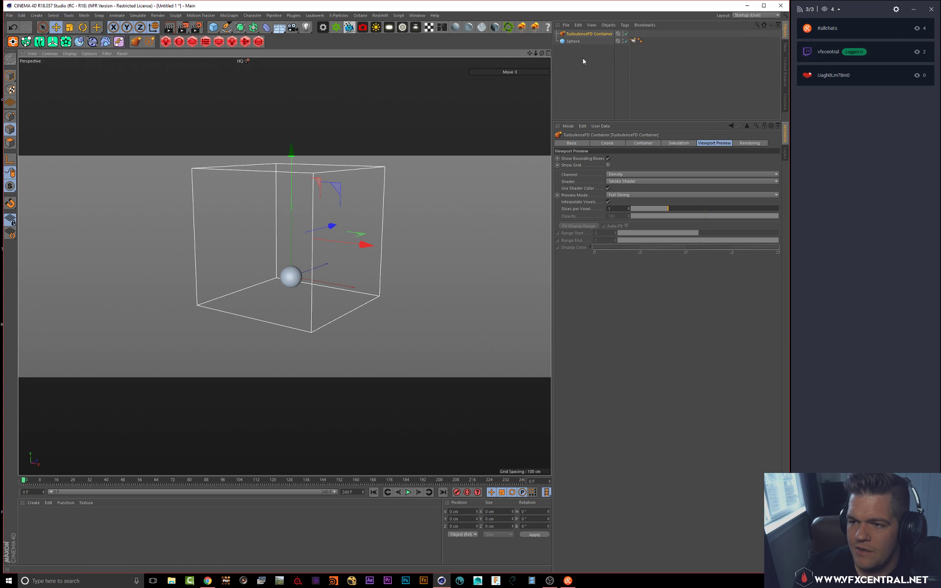
# Step: Run the TurbulenceFD simulation on the GPU and stop it at about frame 42
pyautogui.click(150, 43)
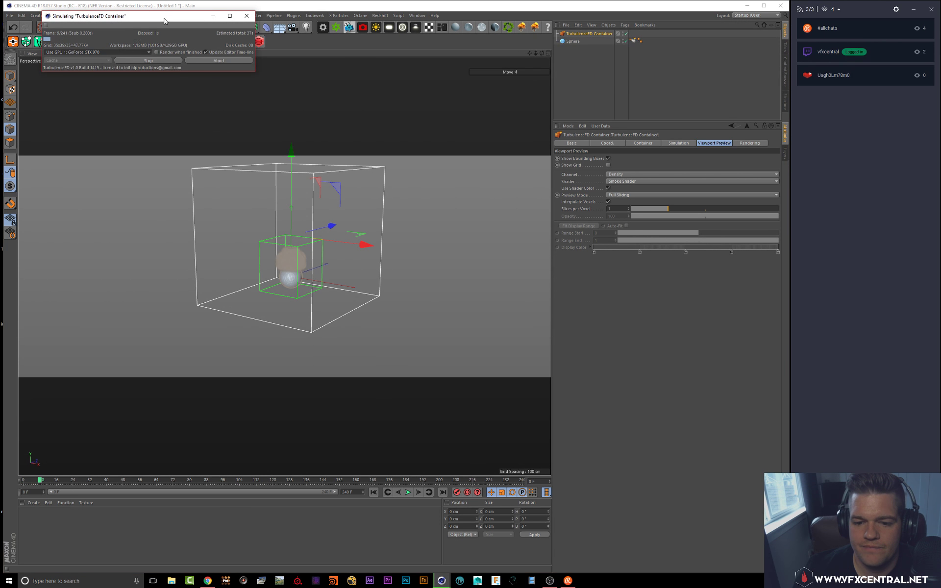
pyautogui.moveTo(220, 53); pyautogui.dragTo(608, 214)
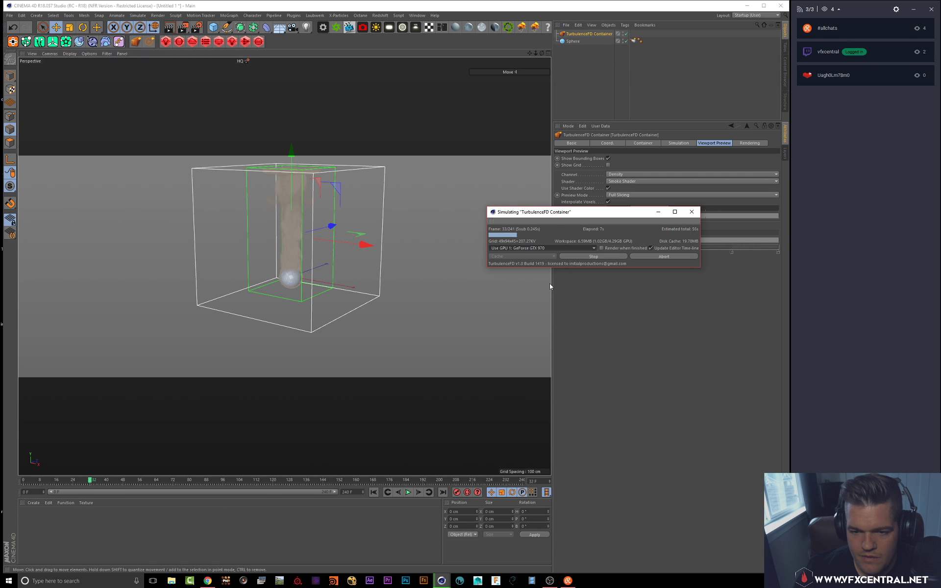
pyautogui.click(607, 257)
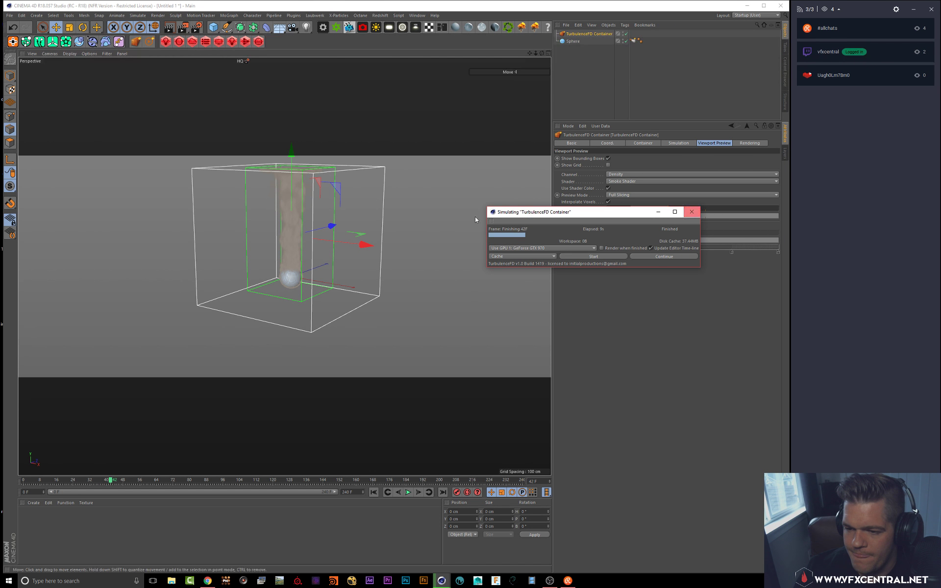
# Step: Dock the simulation window between the object list and the attributes, and hide the sphere
pyautogui.moveTo(584, 120); pyautogui.dragTo(584, 120)
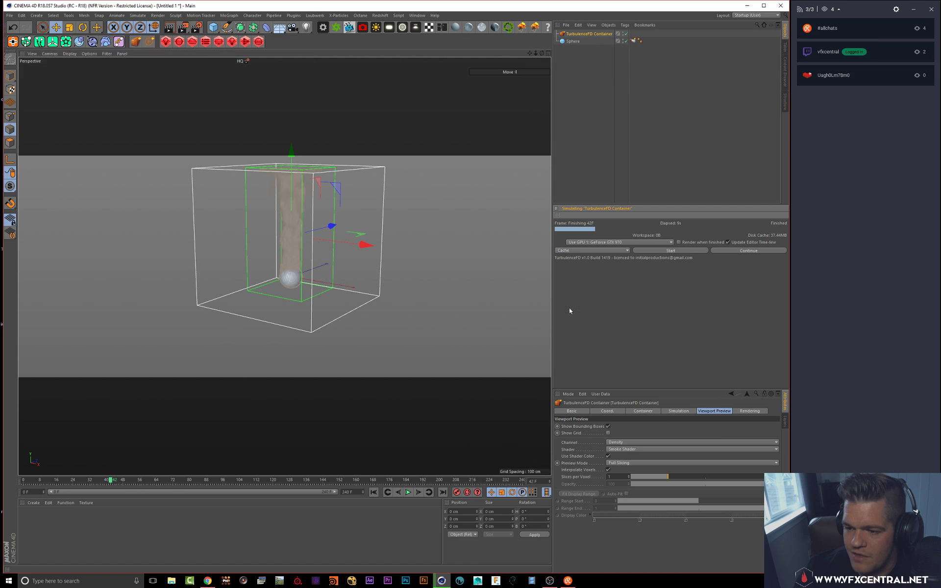
pyautogui.moveTo(600, 388); pyautogui.dragTo(600, 269)
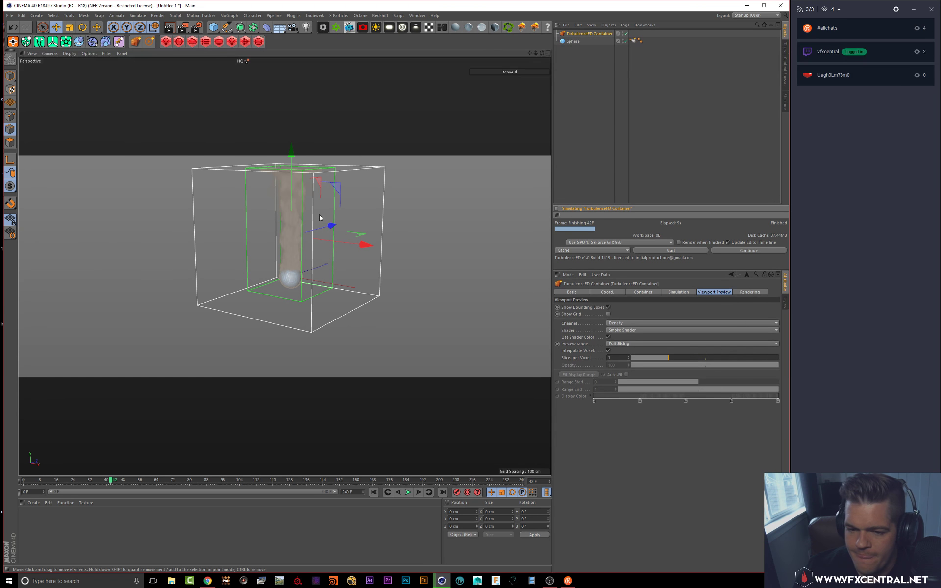
pyautogui.scroll(3, 319, 214)
pyautogui.click(623, 40)
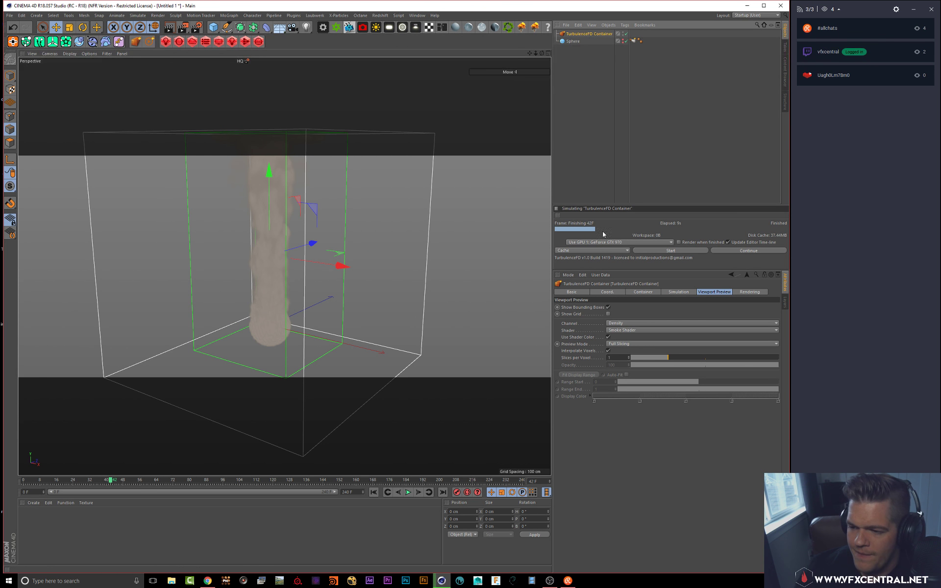
# Step: Set the container's viewport preview to the Burn channel with the Fire Shader, play the cached simulation and scrub to about frame 34
pyautogui.click(745, 292)
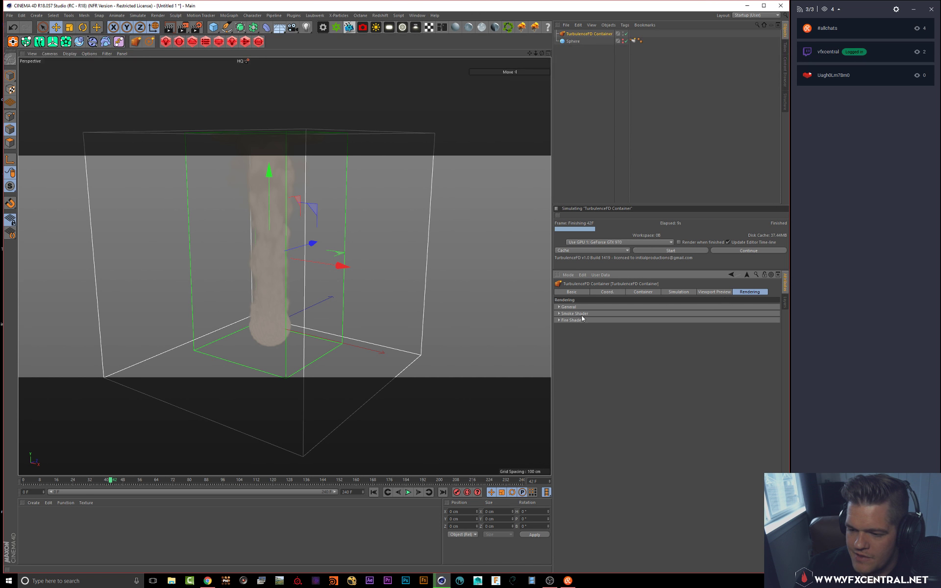
pyautogui.click(717, 293)
pyautogui.click(627, 323)
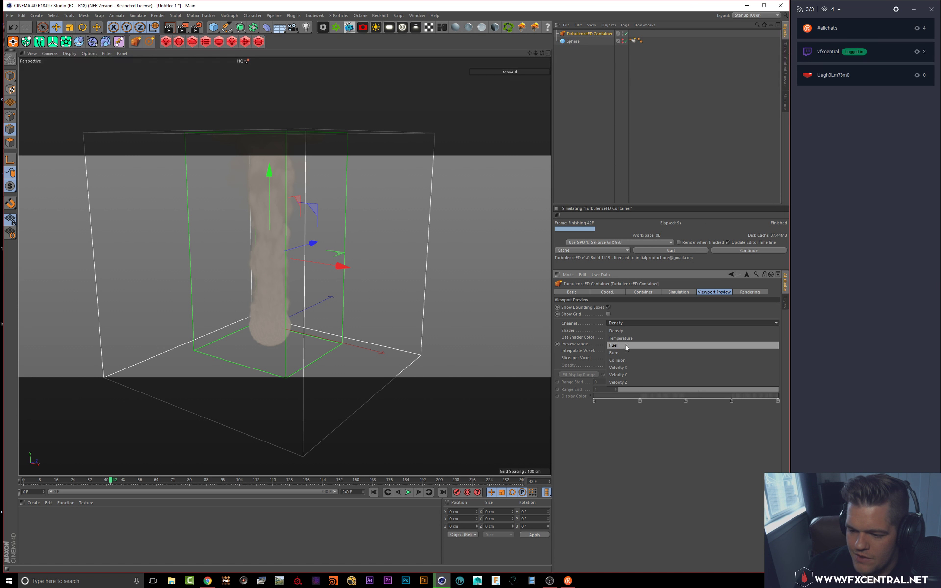
pyautogui.click(625, 345)
pyautogui.click(618, 331)
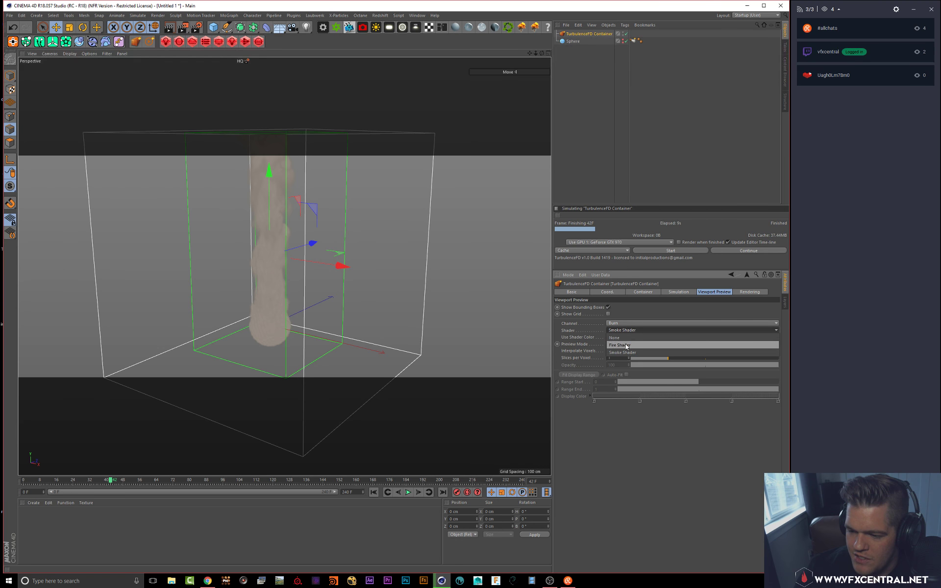
pyautogui.click(627, 352)
pyautogui.click(621, 324)
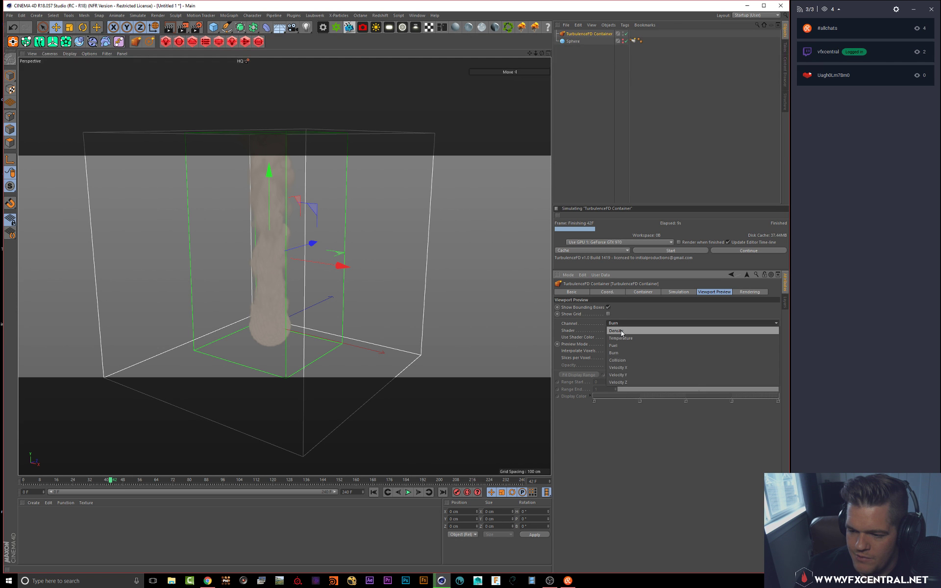
pyautogui.click(617, 324)
pyautogui.click(612, 331)
pyautogui.click(626, 345)
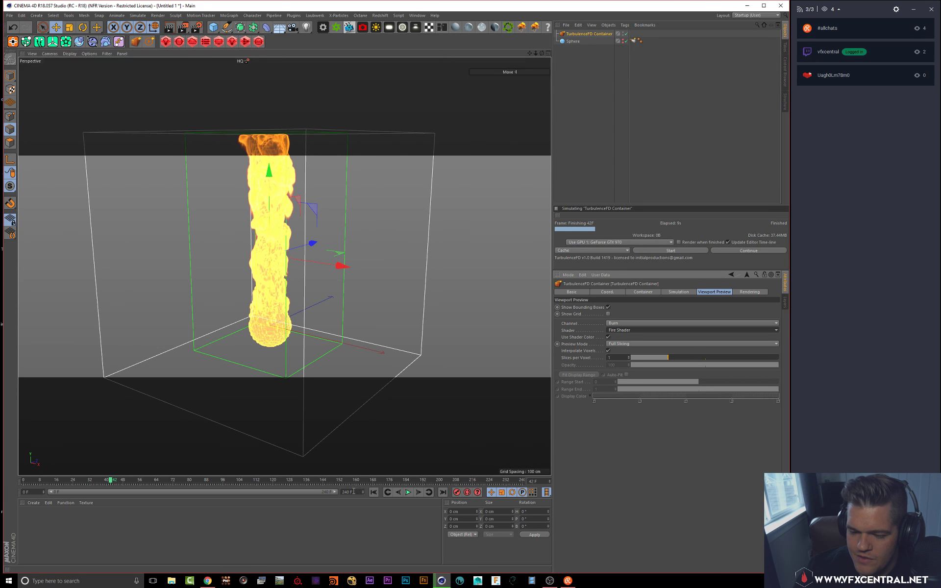
pyautogui.click(408, 491)
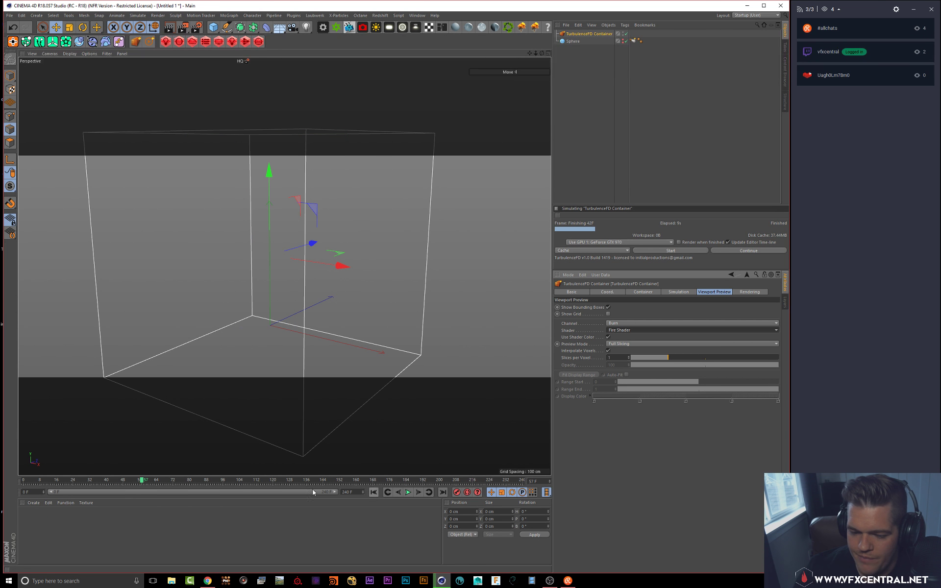
pyautogui.moveTo(102, 480)
pyautogui.mouseDown()
pyautogui.moveTo(57, 480)
pyautogui.moveTo(96, 472)
pyautogui.mouseUp()
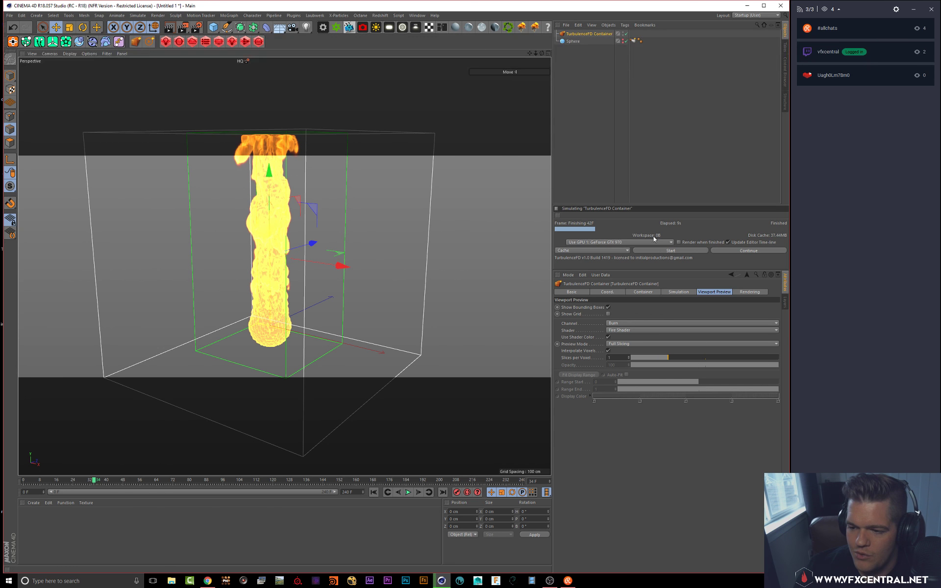
# Step: Set the container's Burn decay mode to Exponential with a decay of 50%
pyautogui.click(644, 292)
pyautogui.click(678, 291)
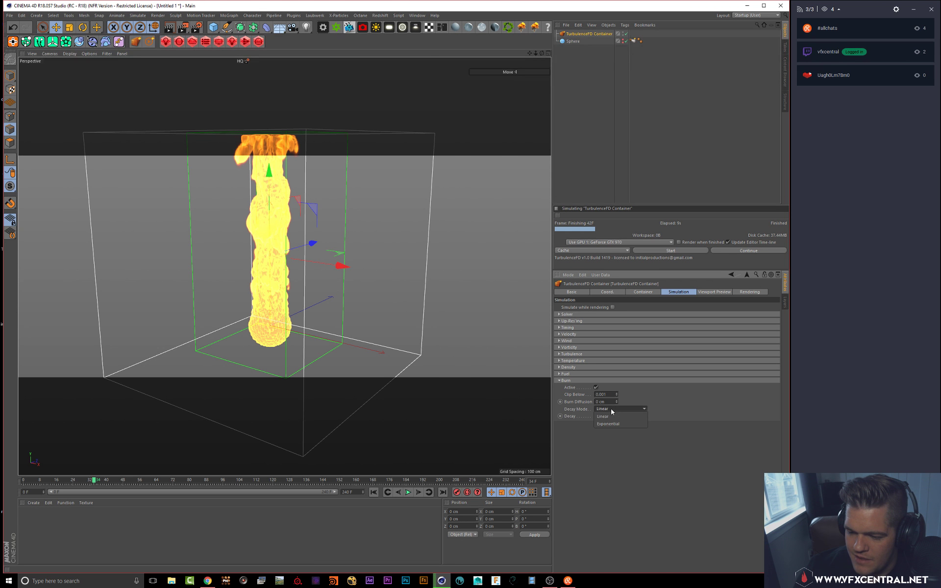
pyautogui.click(612, 424)
pyautogui.doubleClick(595, 415)
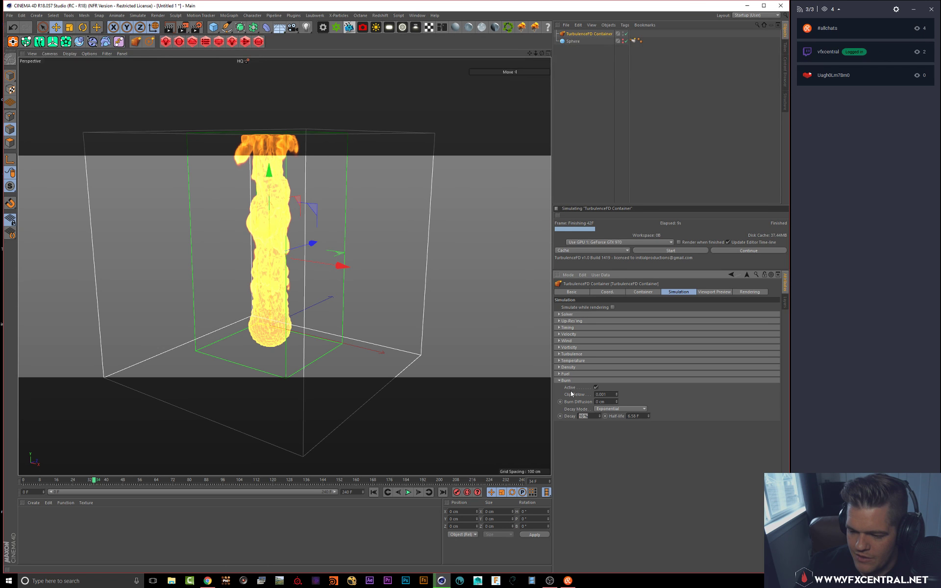
pyautogui.write('50')
pyautogui.press('Return')
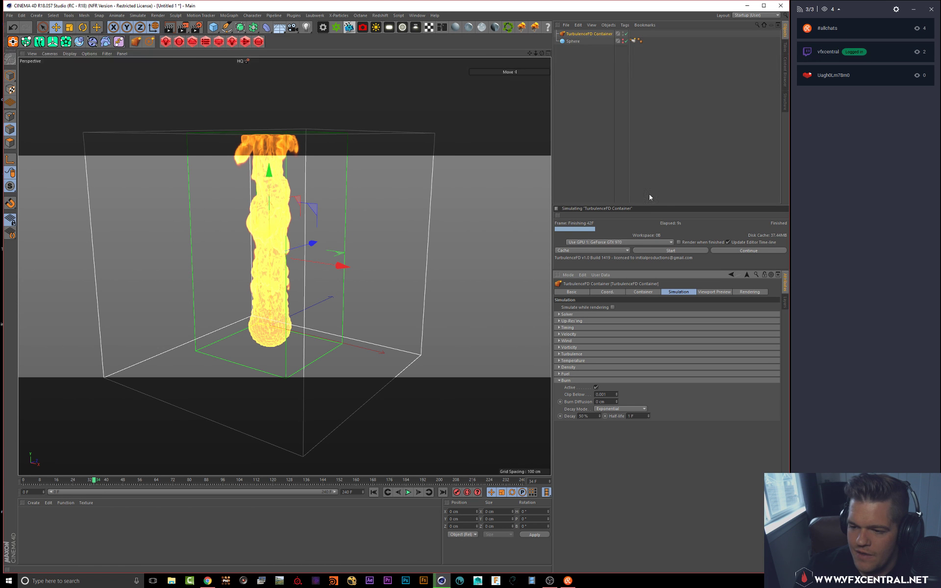
# Step: Rerun the TurbulenceFD simulation, overwriting the existing cache, and stop it at about frame 46
pyautogui.click(672, 251)
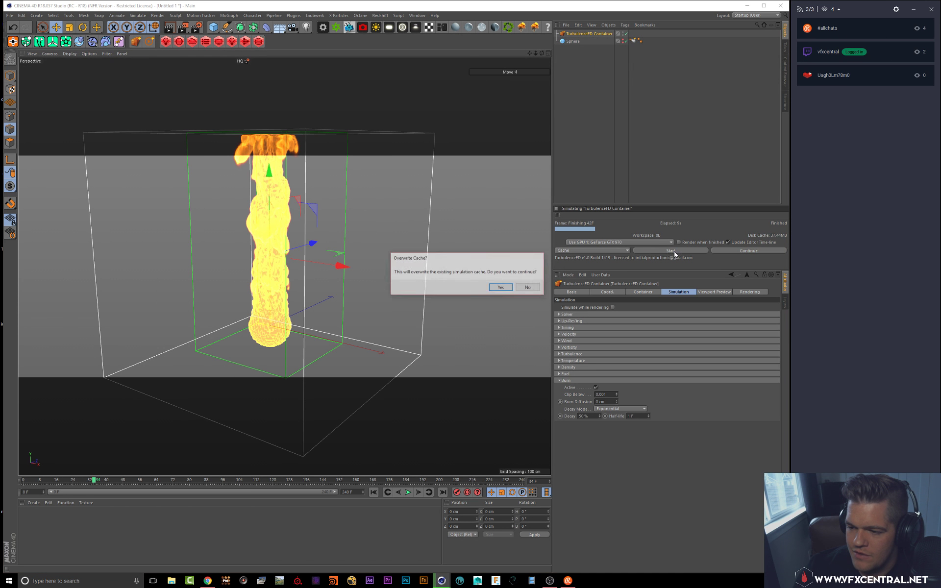
pyautogui.click(500, 287)
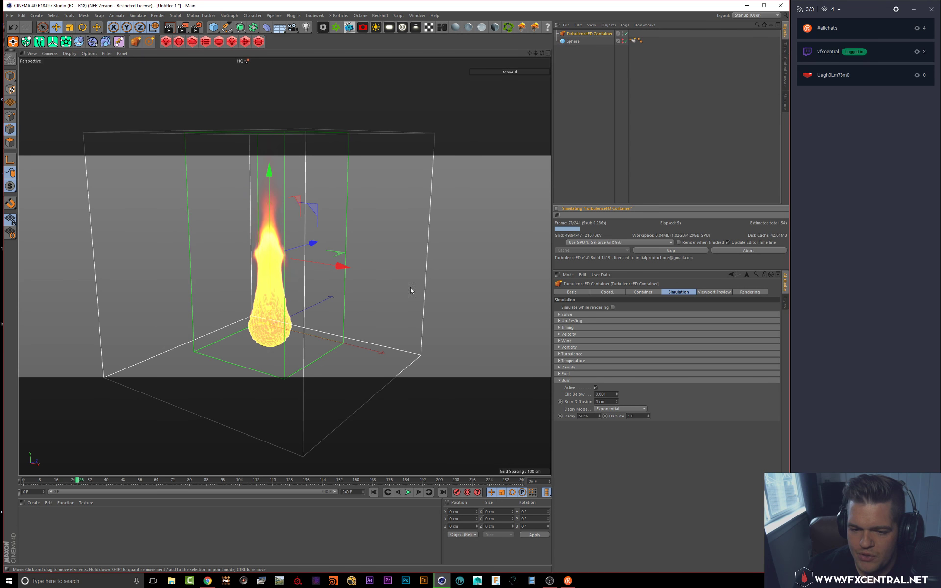
pyautogui.click(666, 250)
# Step: Preview the container with the Smoke Shader, comparing the Density and Burn channels, then leave it on Density and deselect the container
pyautogui.click(704, 292)
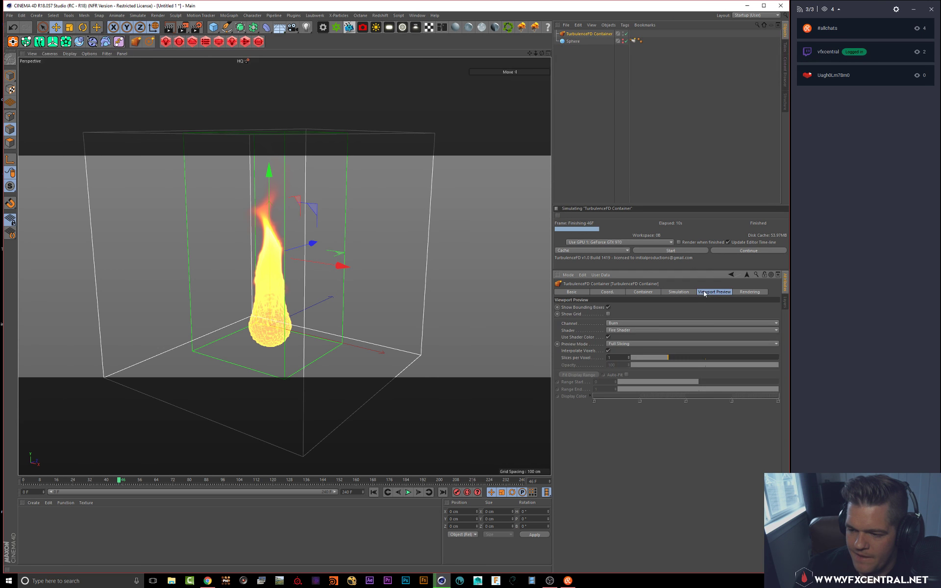
pyautogui.click(625, 323)
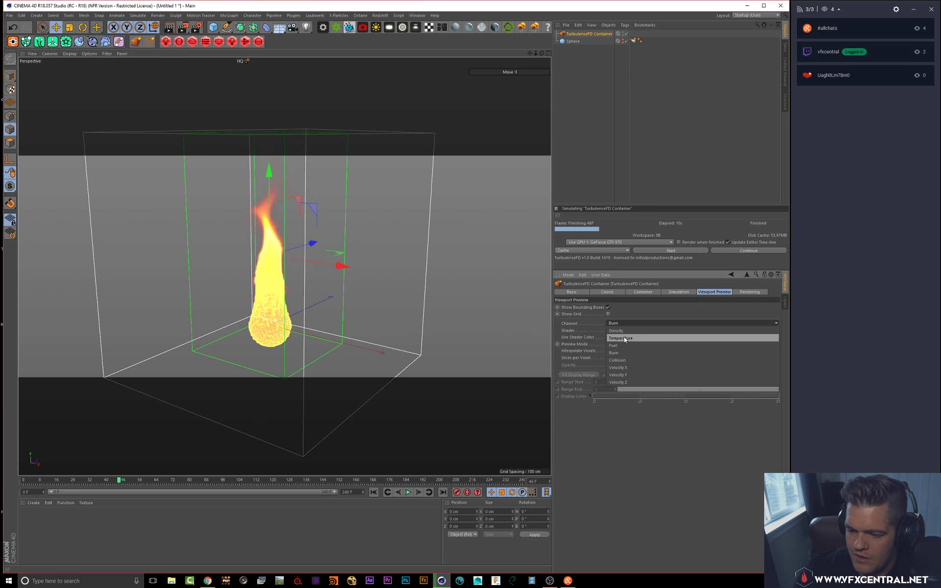
pyautogui.click(625, 336)
pyautogui.click(624, 331)
pyautogui.click(629, 351)
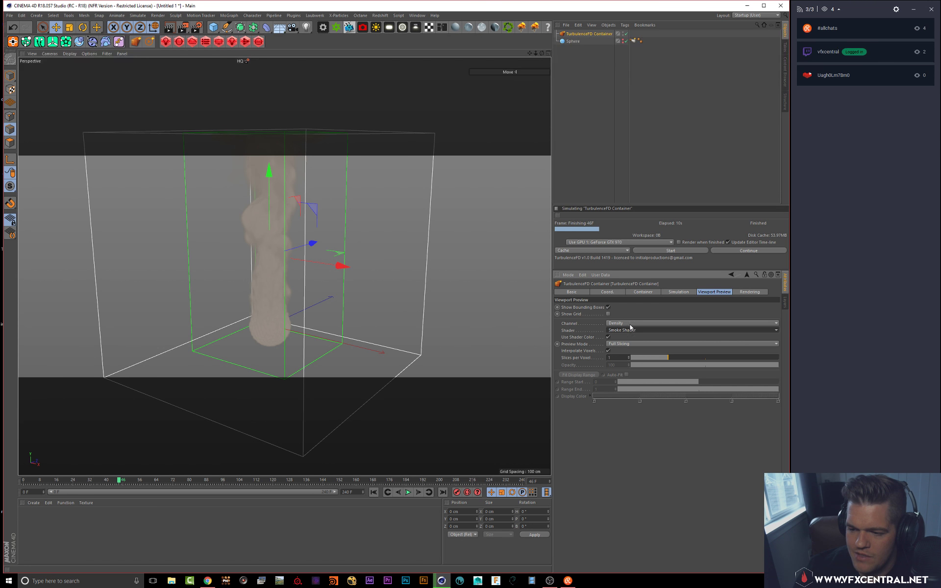
pyautogui.click(628, 323)
pyautogui.click(625, 350)
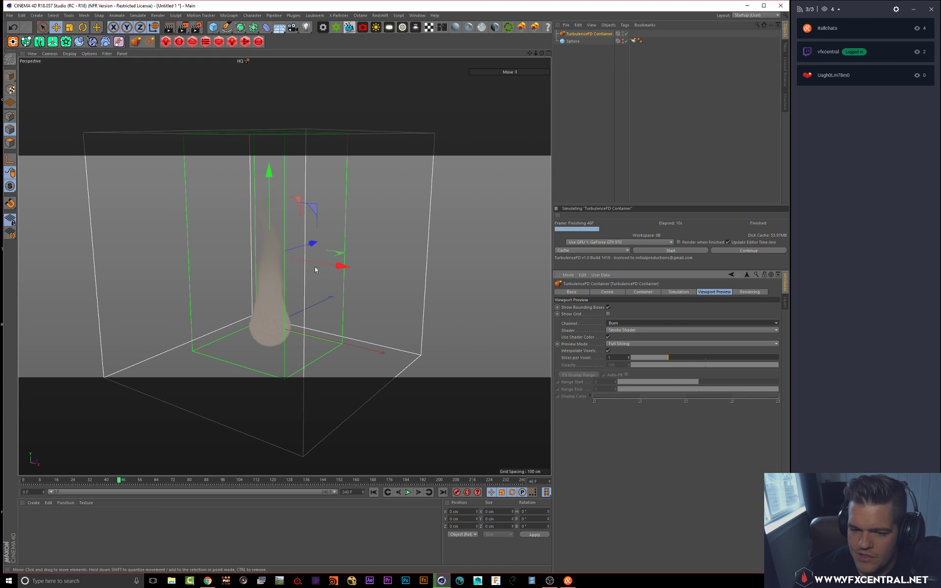
pyautogui.click(628, 323)
pyautogui.click(624, 328)
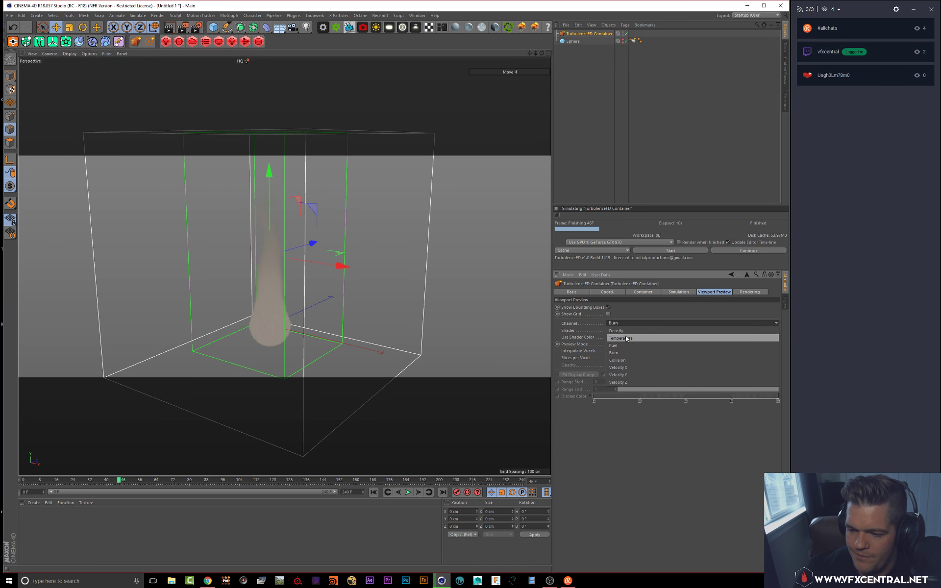
pyautogui.keyDown('alt'); pyautogui.moveTo(185, 235); pyautogui.dragTo(229, 244); pyautogui.keyUp('alt')
pyautogui.click(591, 68)
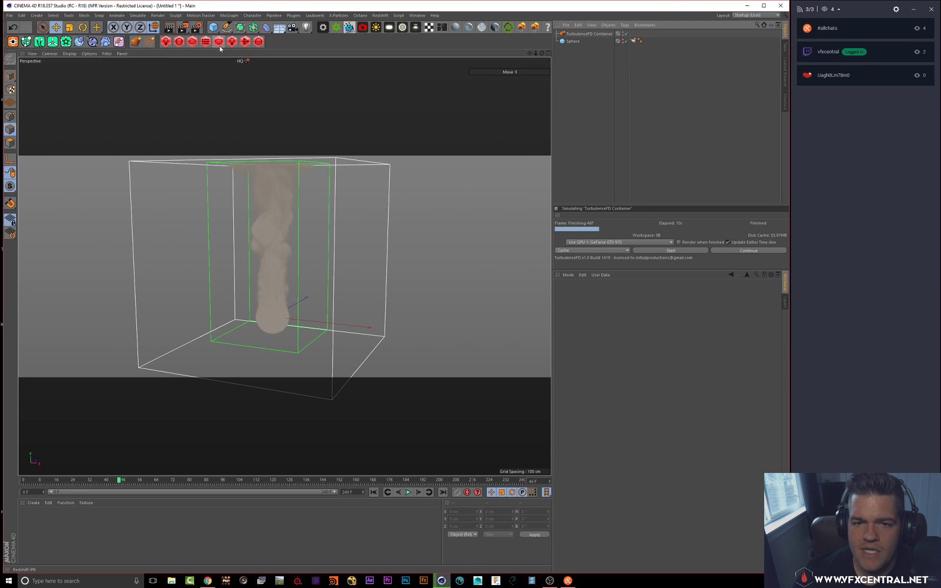
# Step: Dock the Redshift commands as a palette beside the object list and add a Redshift camera
pyautogui.click(380, 16)
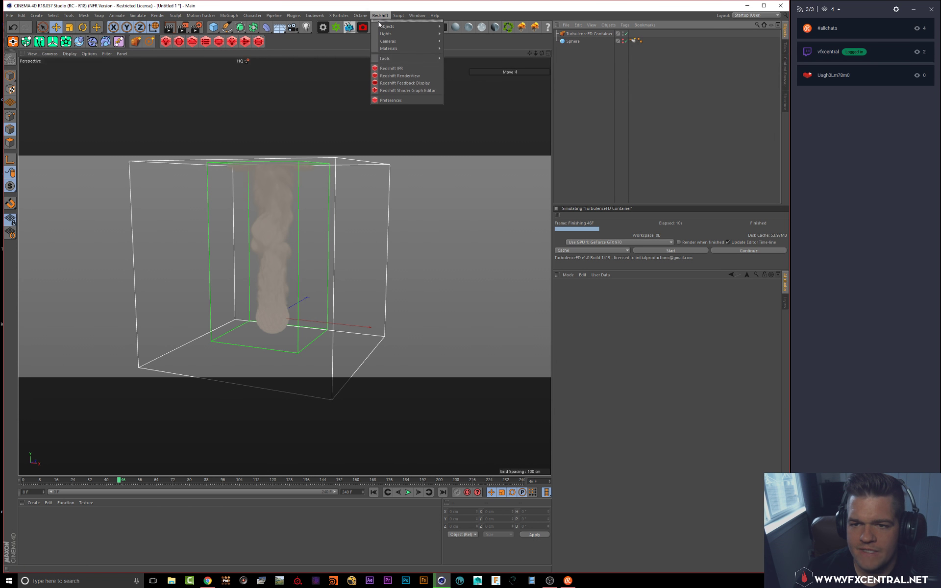
pyautogui.click(379, 22)
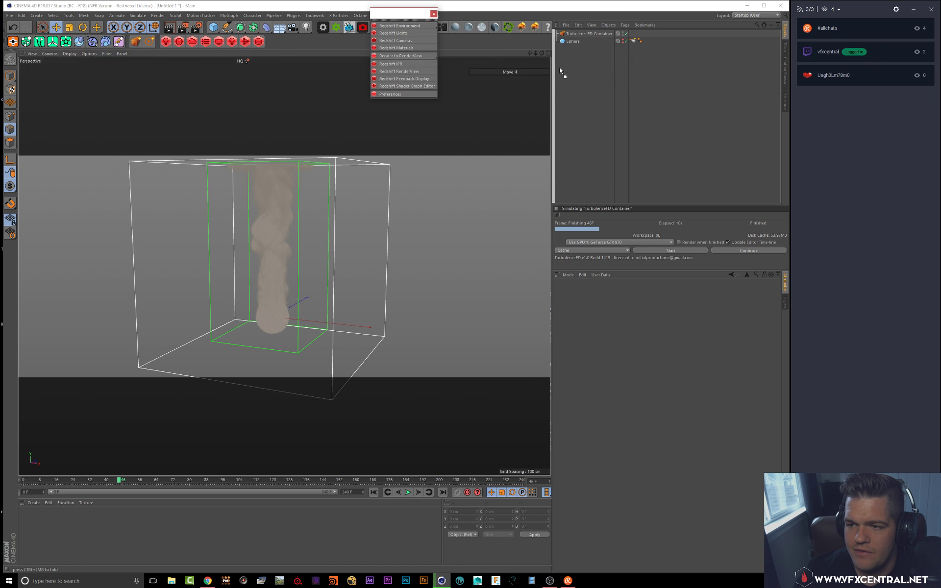
pyautogui.moveTo(560, 68); pyautogui.dragTo(559, 69)
pyautogui.click(605, 51)
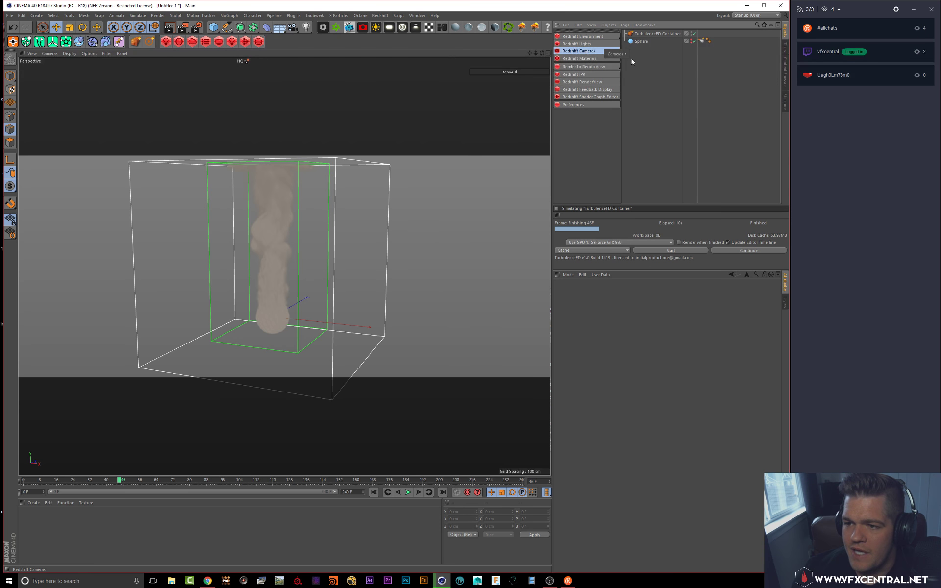
pyautogui.click(641, 55)
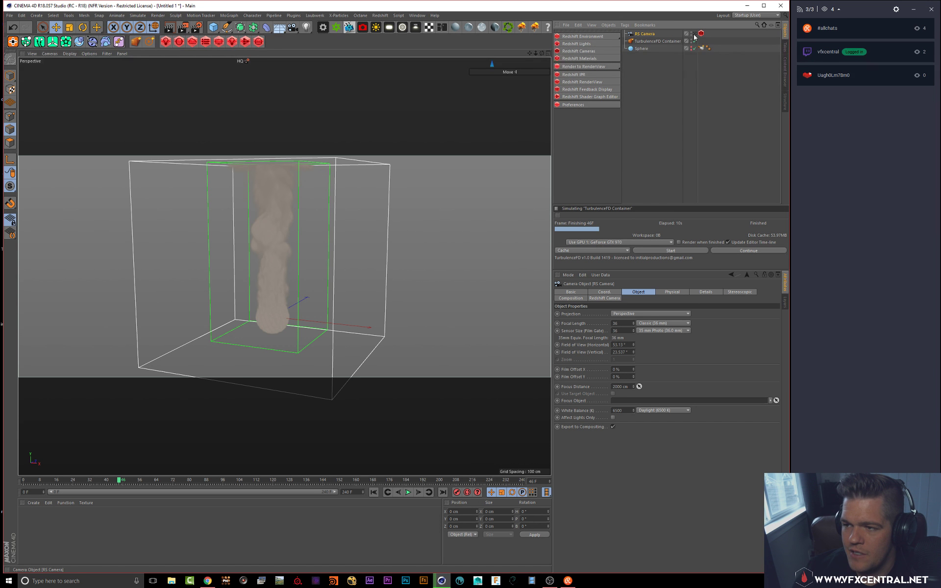
pyautogui.click(599, 36)
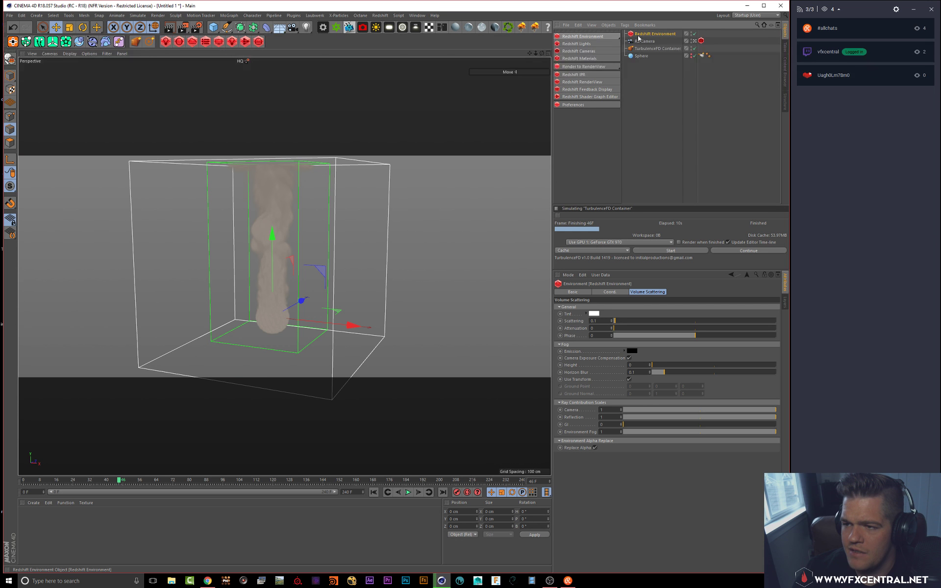
pyautogui.press('Delete')
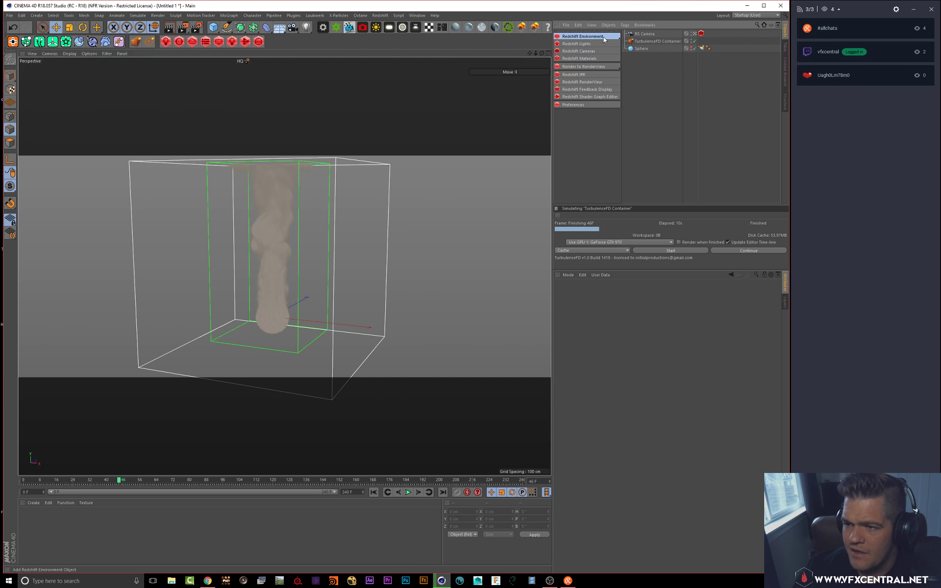
pyautogui.click(604, 37)
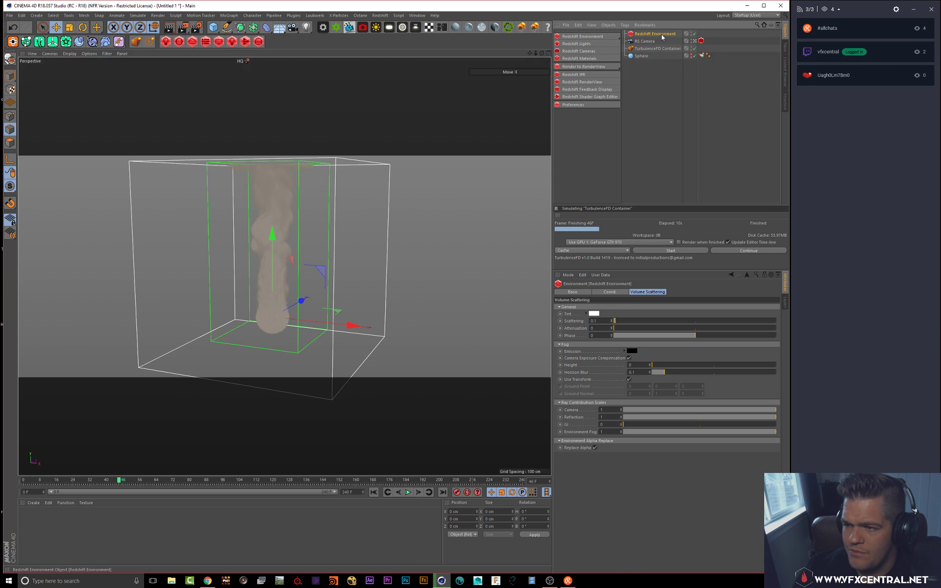
pyautogui.press('Delete')
pyautogui.click(619, 39)
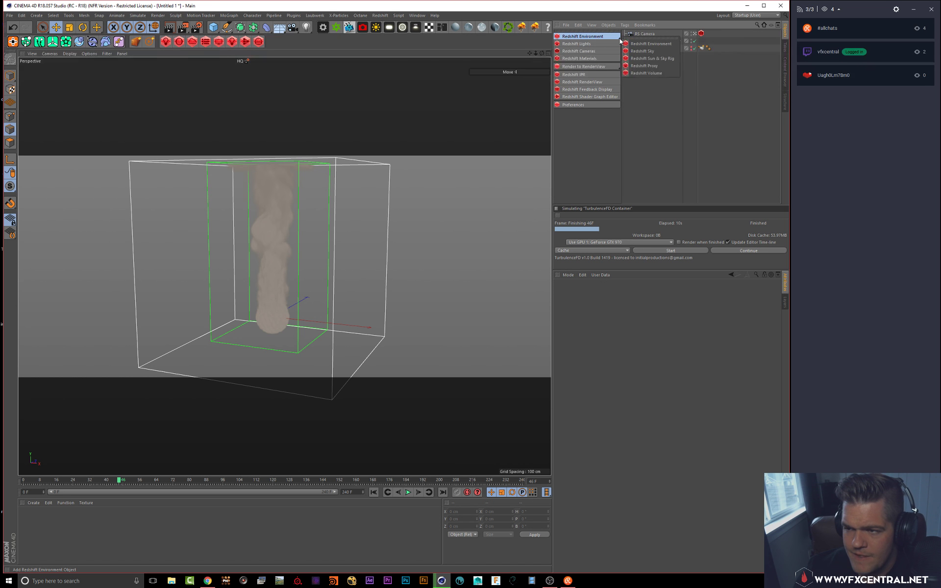
# Step: Add a Redshift area light and move it up beside the smoke column, on the container's far side from the camera's right
pyautogui.click(620, 47)
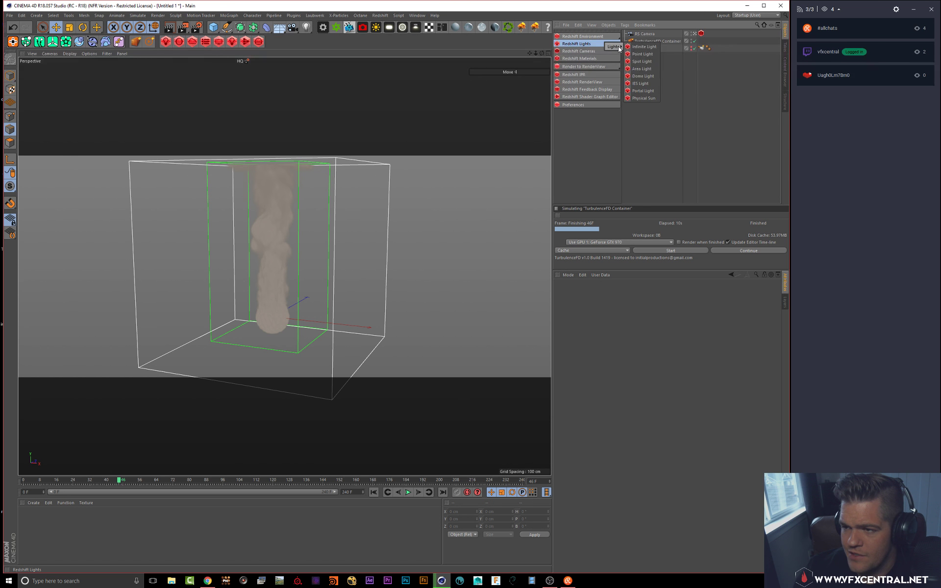
pyautogui.click(642, 69)
pyautogui.moveTo(311, 287); pyautogui.dragTo(410, 203)
pyautogui.press('r')
pyautogui.press('t')
pyautogui.press('e')
pyautogui.moveTo(192, 280); pyautogui.dragTo(193, 154)
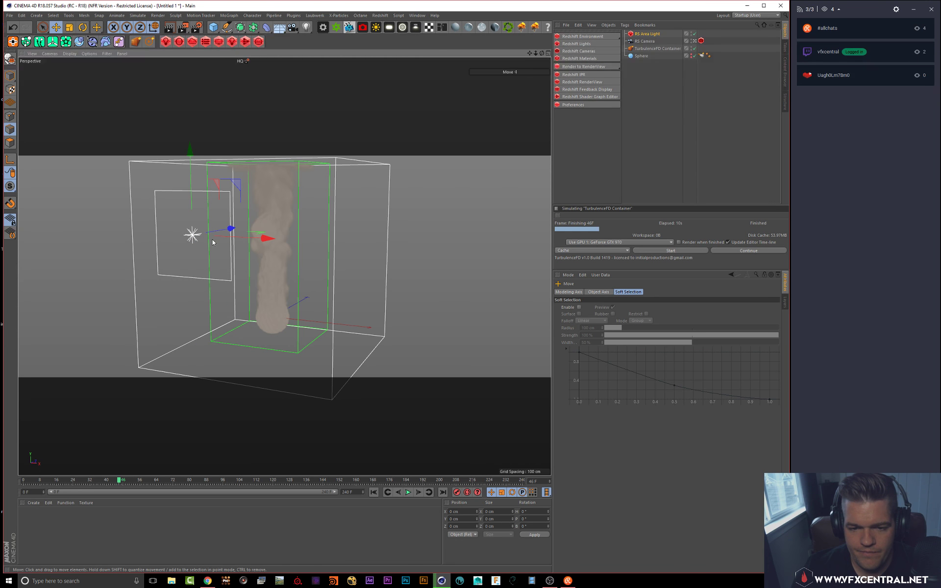
# Step: Enlarge the attributes area for the RS Area Light and set the light's volume contribution scale to 1
pyautogui.click(654, 34)
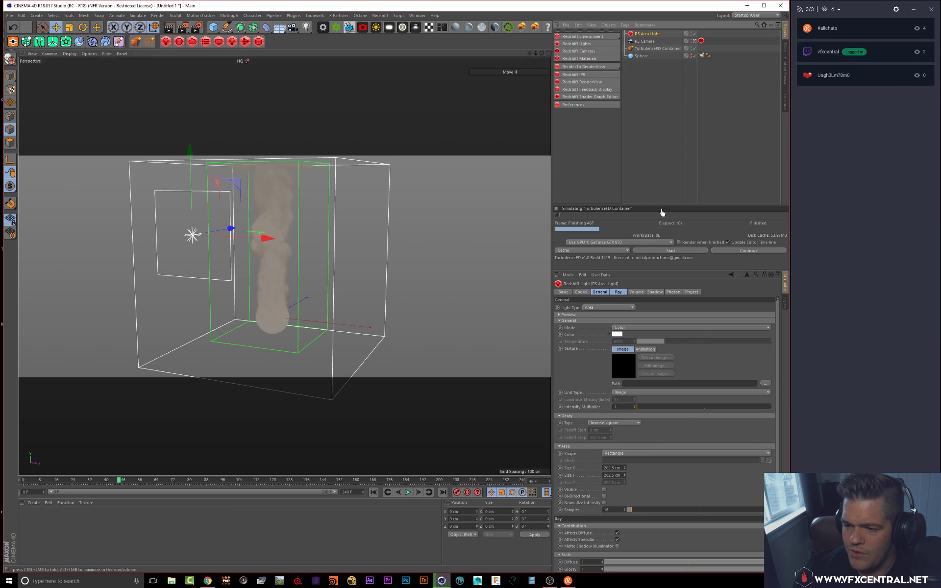
pyautogui.moveTo(656, 206); pyautogui.dragTo(656, 131)
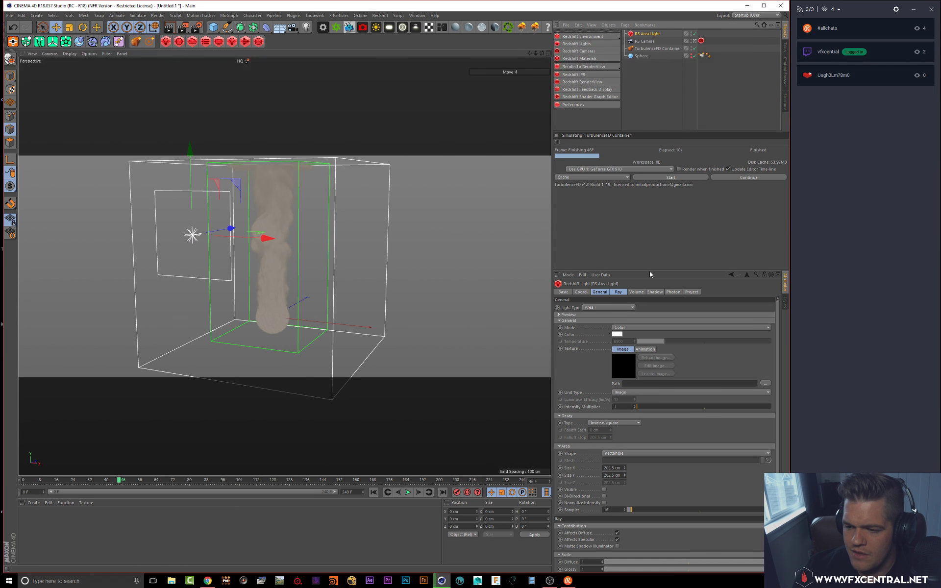
pyautogui.moveTo(649, 271); pyautogui.dragTo(650, 200)
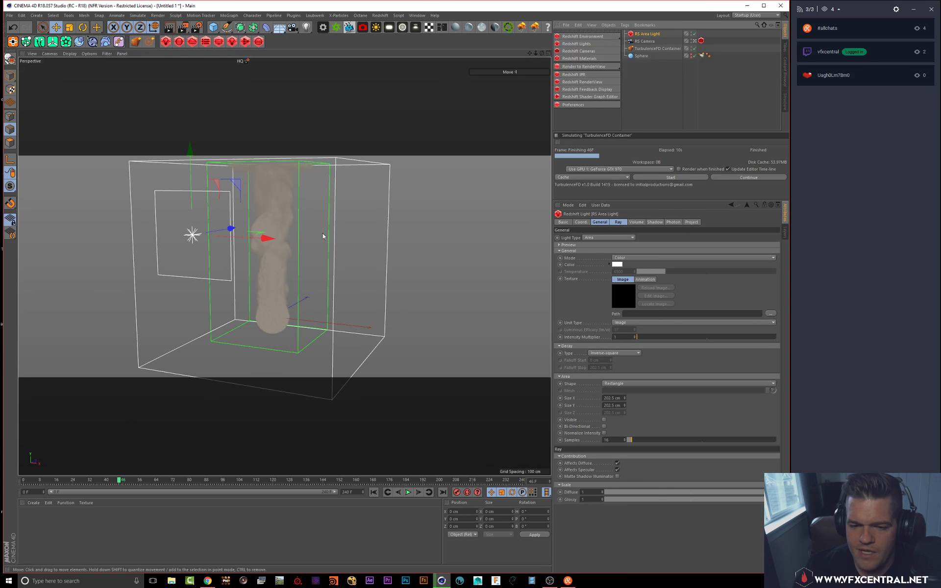
pyautogui.keyDown('alt'); pyautogui.moveTo(330, 240); pyautogui.dragTo(299, 240); pyautogui.keyUp('alt')
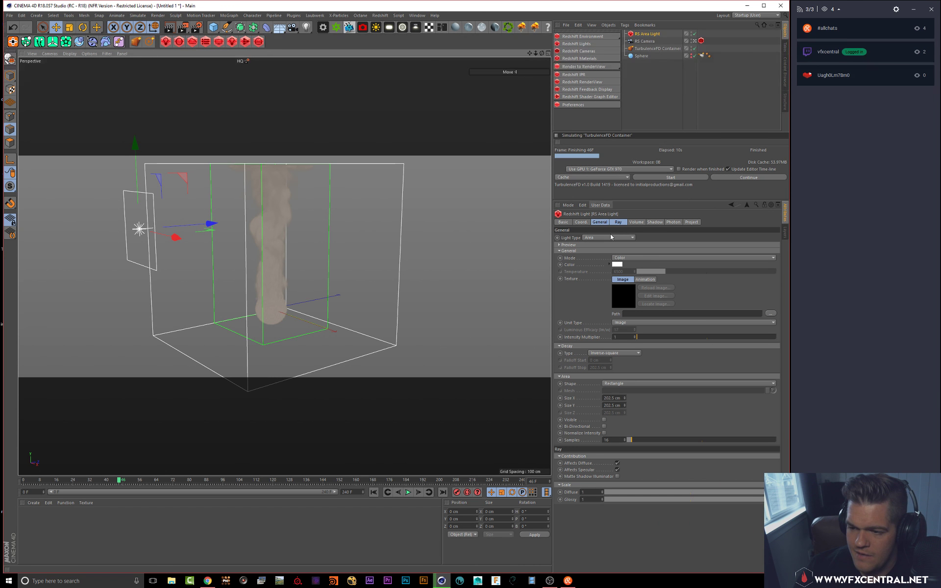
pyautogui.click(636, 222)
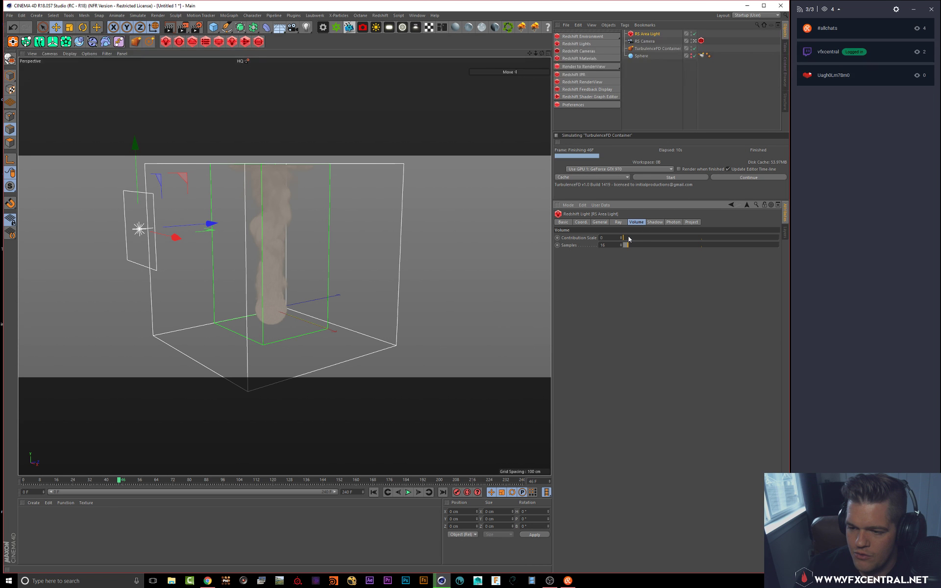
pyautogui.moveTo(629, 239); pyautogui.dragTo(881, 227)
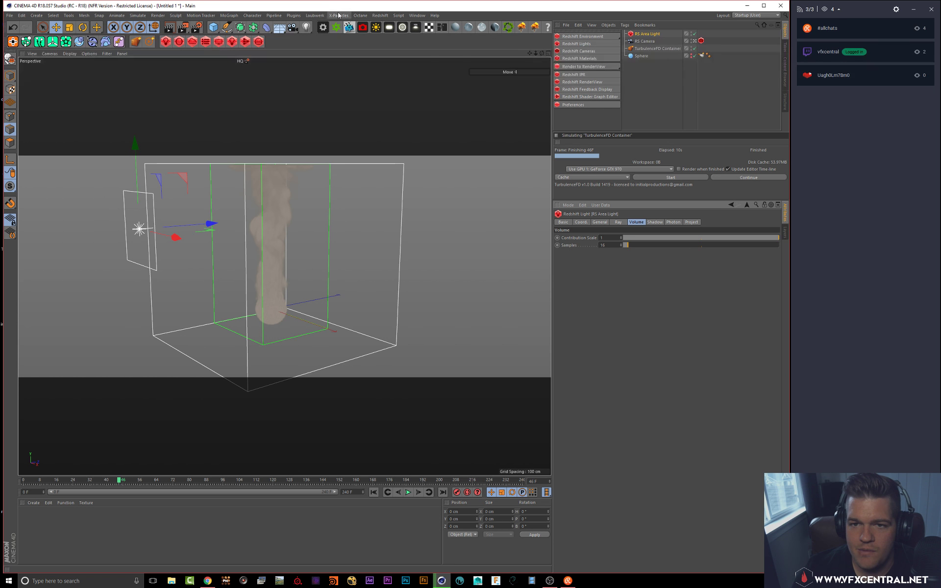
pyautogui.click(576, 74)
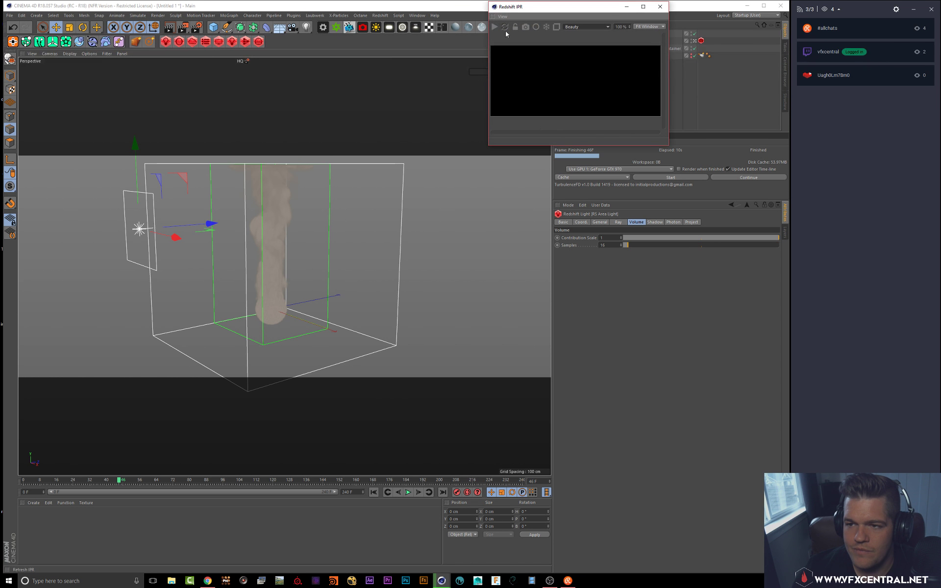
pyautogui.click(495, 26)
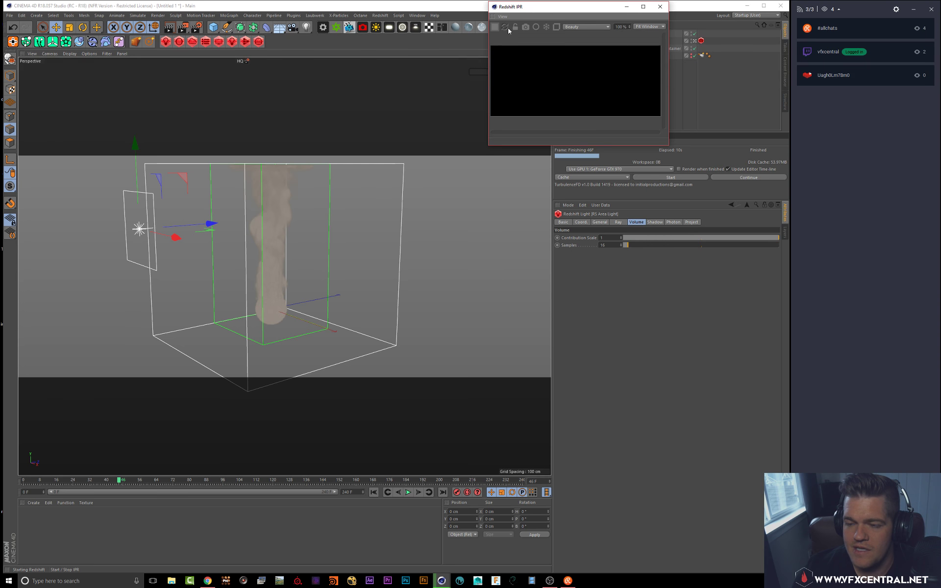
pyautogui.moveTo(509, 7); pyautogui.dragTo(429, 64)
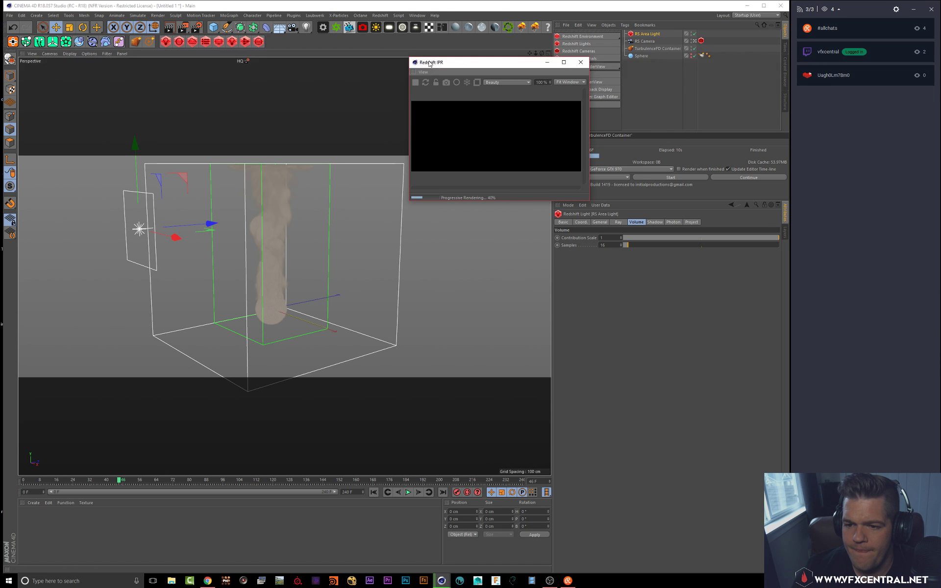
pyautogui.click(415, 83)
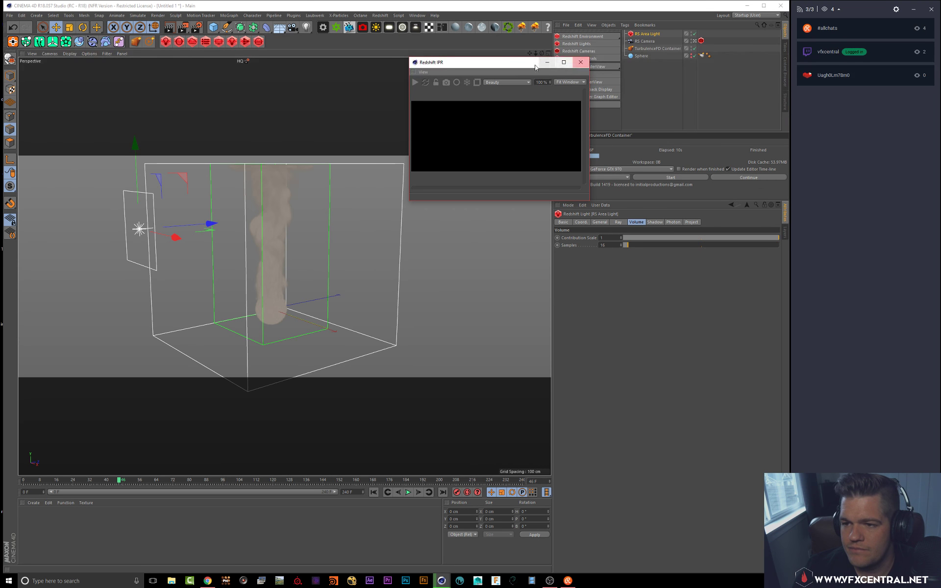
pyautogui.moveTo(514, 64); pyautogui.dragTo(493, 194)
pyautogui.click(557, 196)
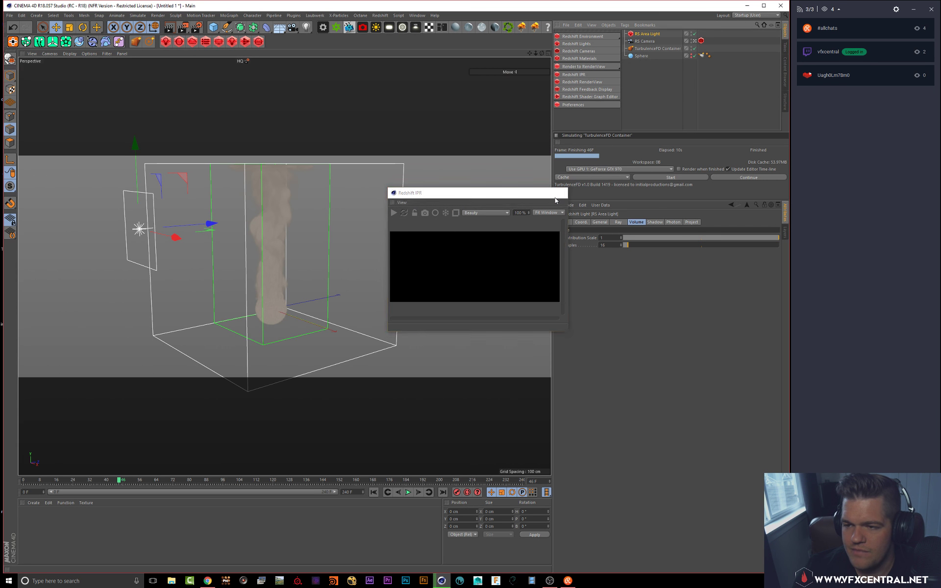
# Step: Open the Redshift RenderView and dock it between the viewport and the timeline
pyautogui.click(584, 82)
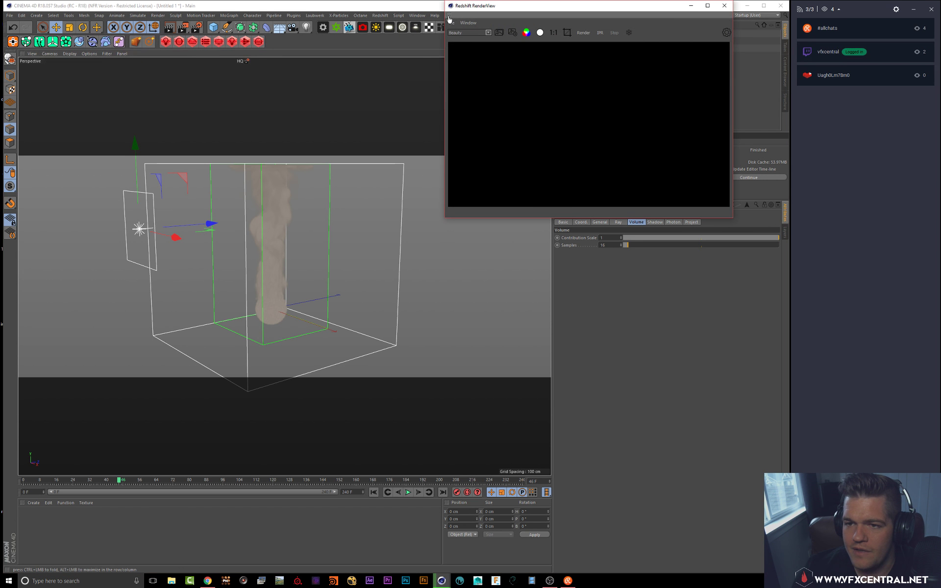
pyautogui.moveTo(330, 278); pyautogui.dragTo(288, 492)
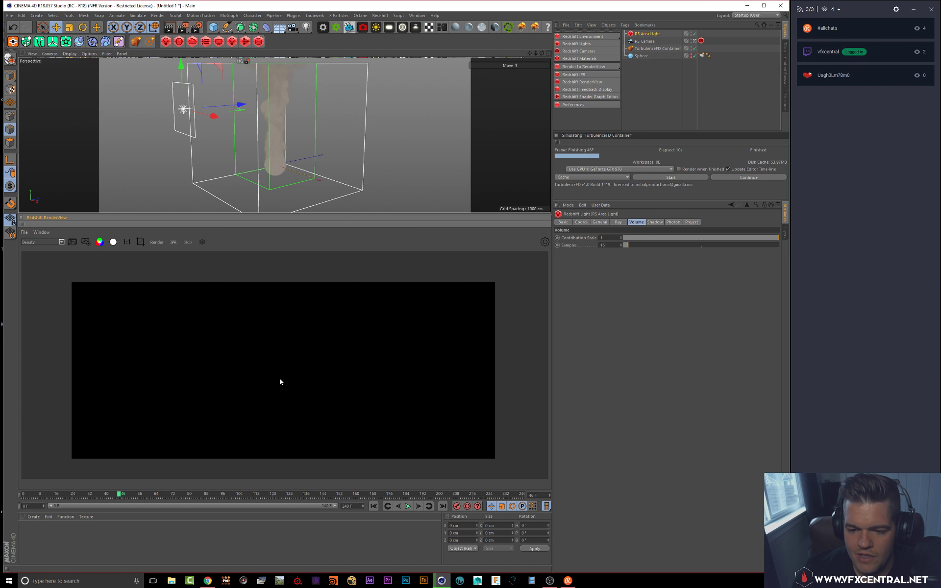
# Step: Create a Redshift Volume material and assign it to the TurbulenceFD Container
pyautogui.click(604, 59)
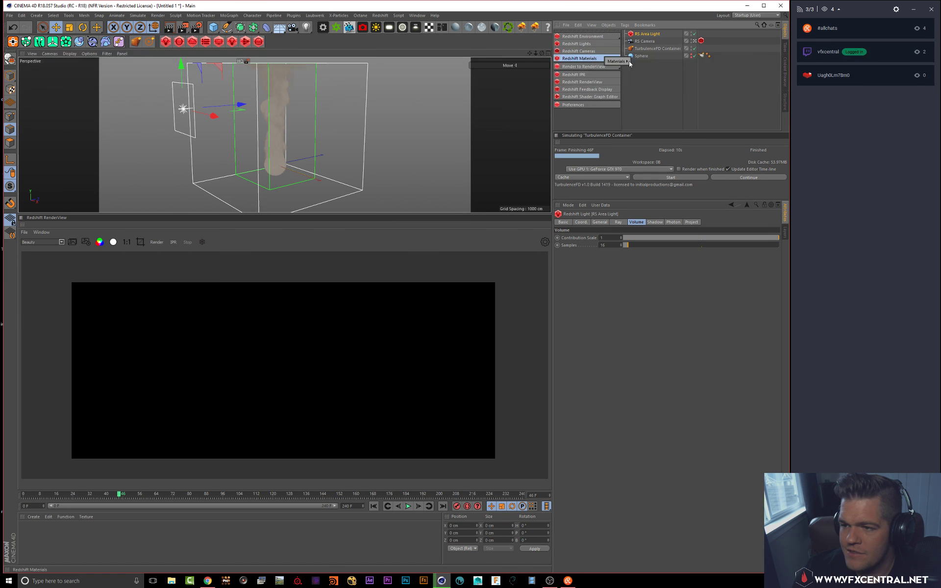
pyautogui.moveTo(625, 62)
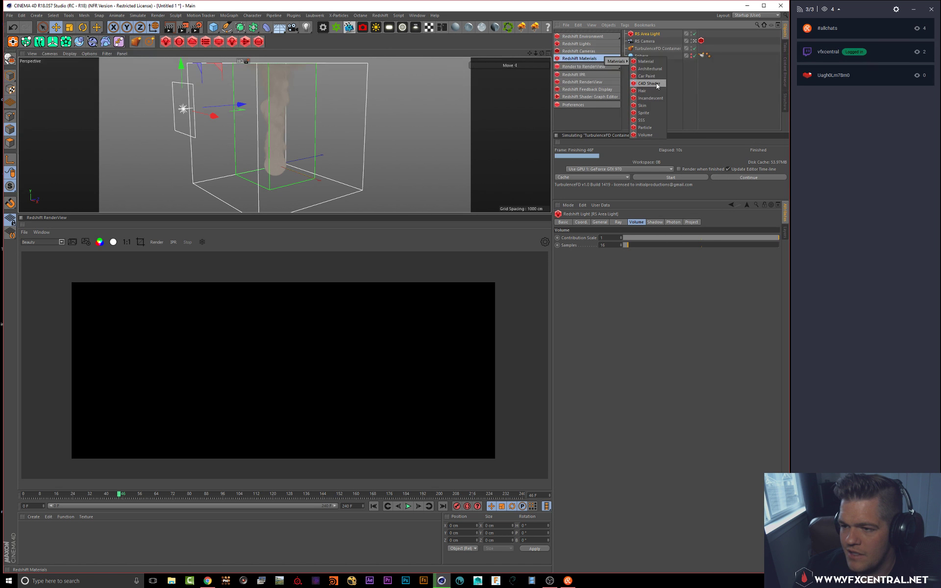
pyautogui.click(646, 135)
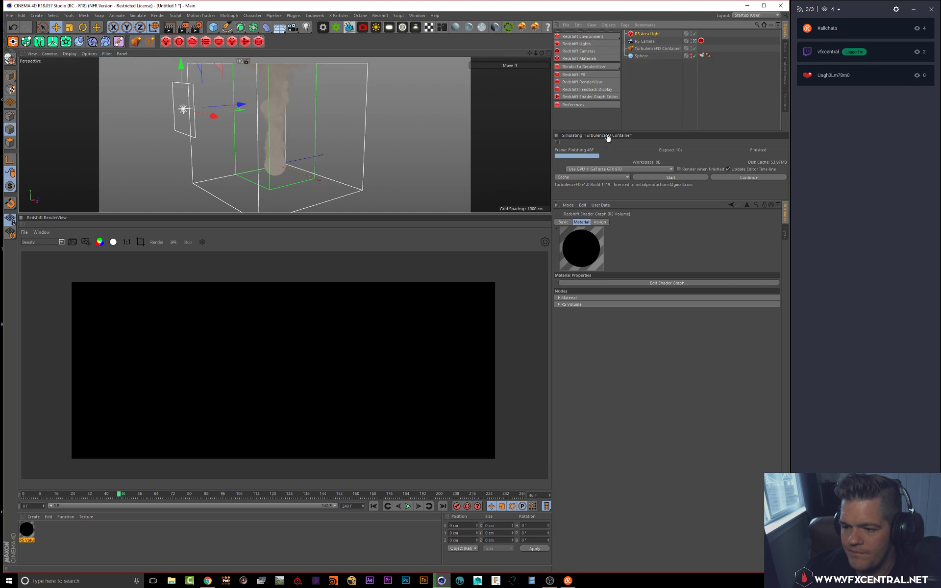
pyautogui.click(27, 529)
pyautogui.moveTo(552, 152); pyautogui.dragTo(671, 50)
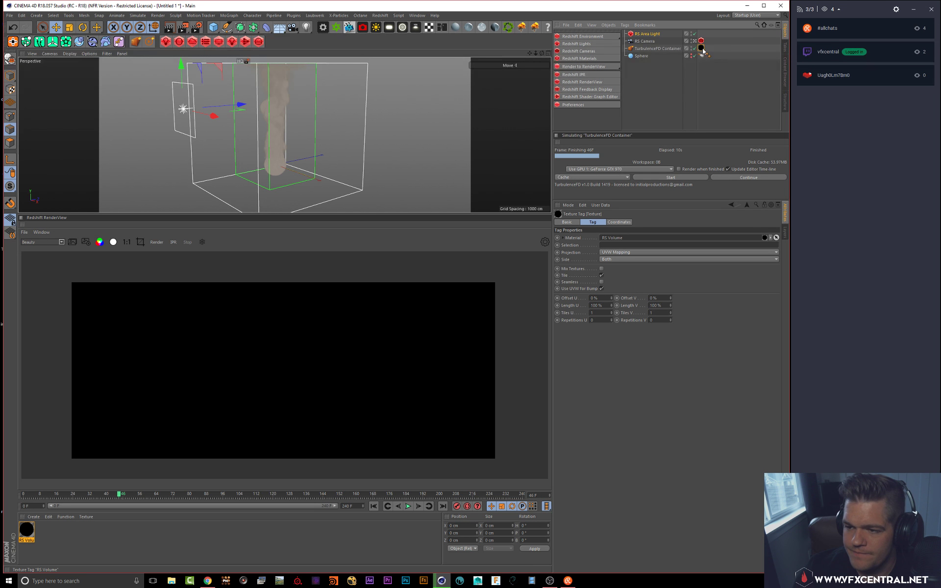
# Step: Open the RS Volume material for editing and set its scatter channel to Density and its emission channel to Burn
pyautogui.doubleClick(28, 537)
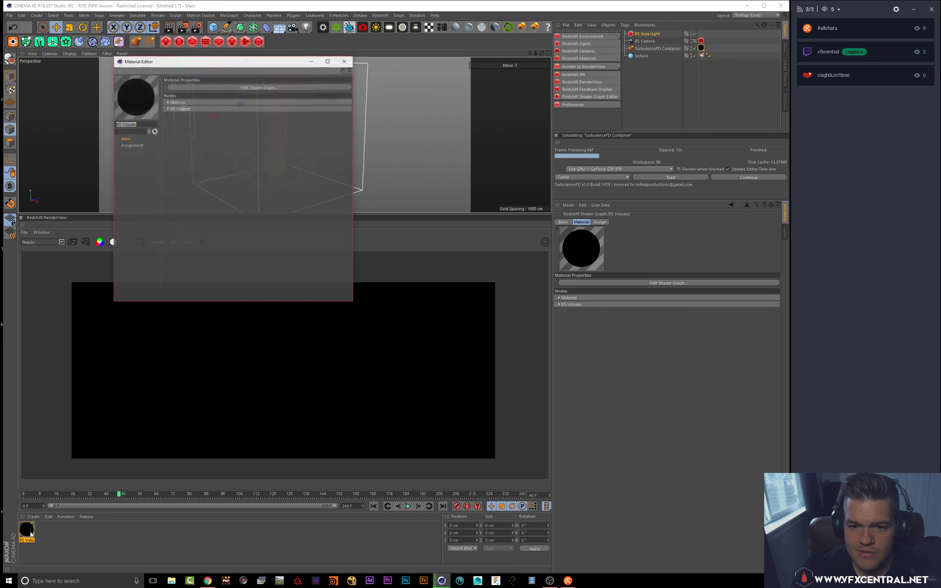
pyautogui.moveTo(178, 62); pyautogui.dragTo(539, 155)
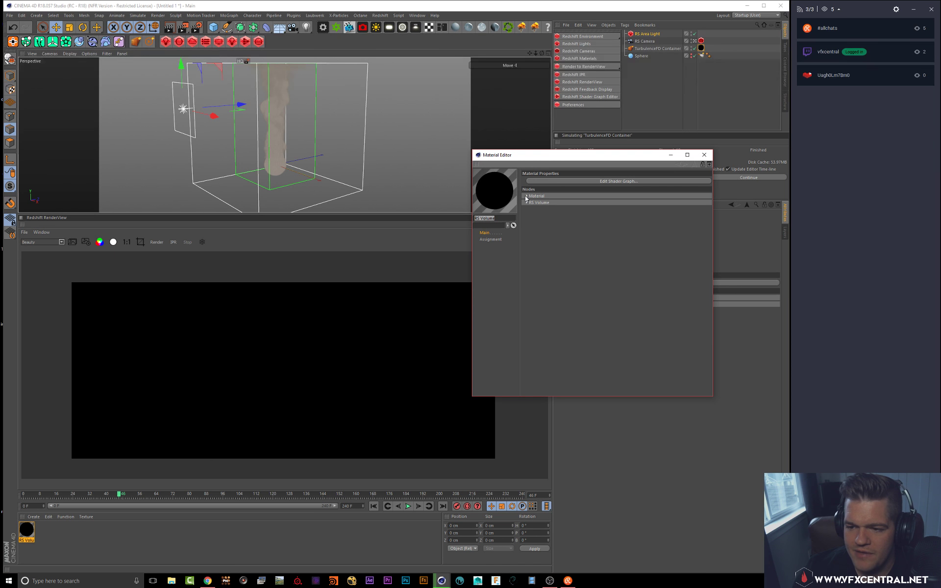
pyautogui.click(526, 196)
pyautogui.click(526, 197)
pyautogui.click(526, 202)
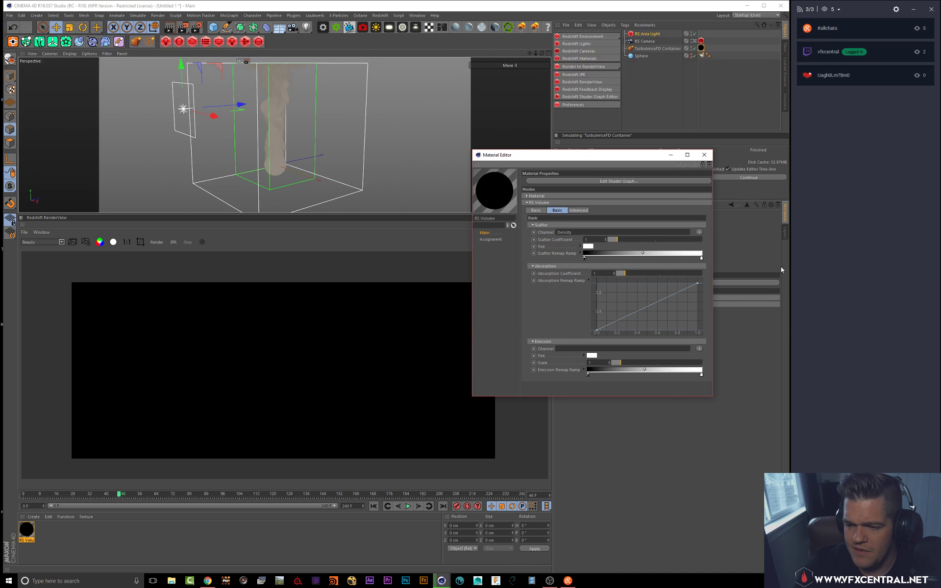
pyautogui.click(555, 224)
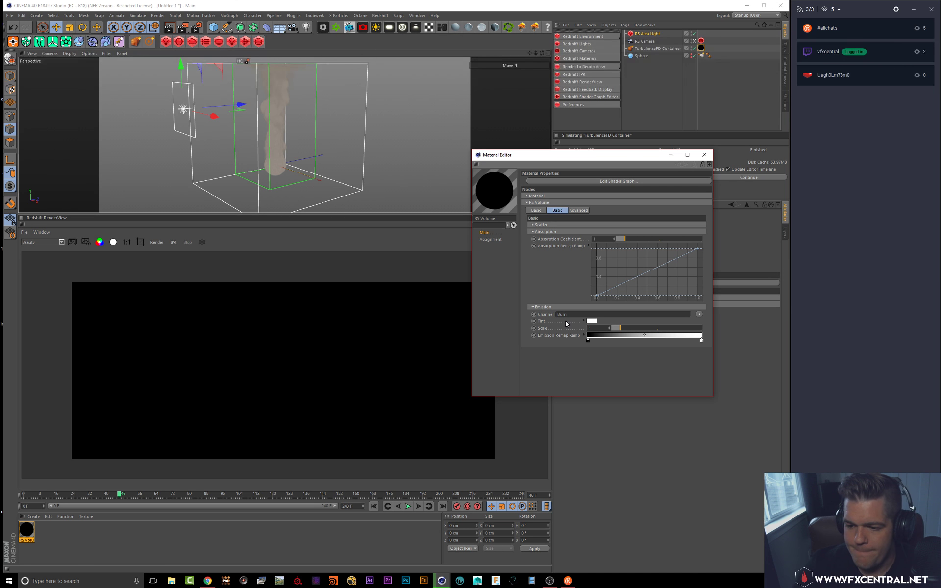
# Step: Start the interactive render in the RenderView, go to frame 23 and move the material editor clear of the render
pyautogui.click(168, 242)
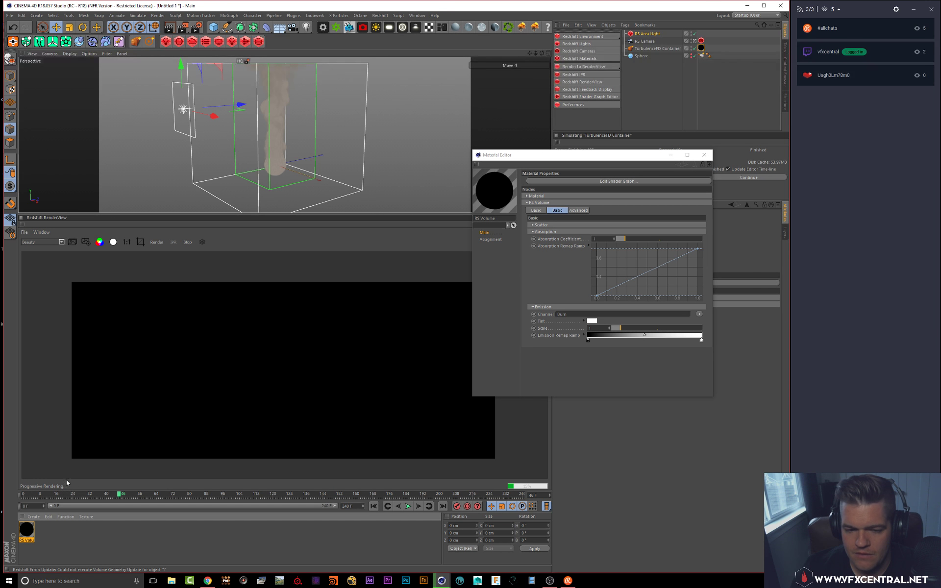
pyautogui.click(72, 496)
pyautogui.moveTo(559, 155); pyautogui.dragTo(413, 72)
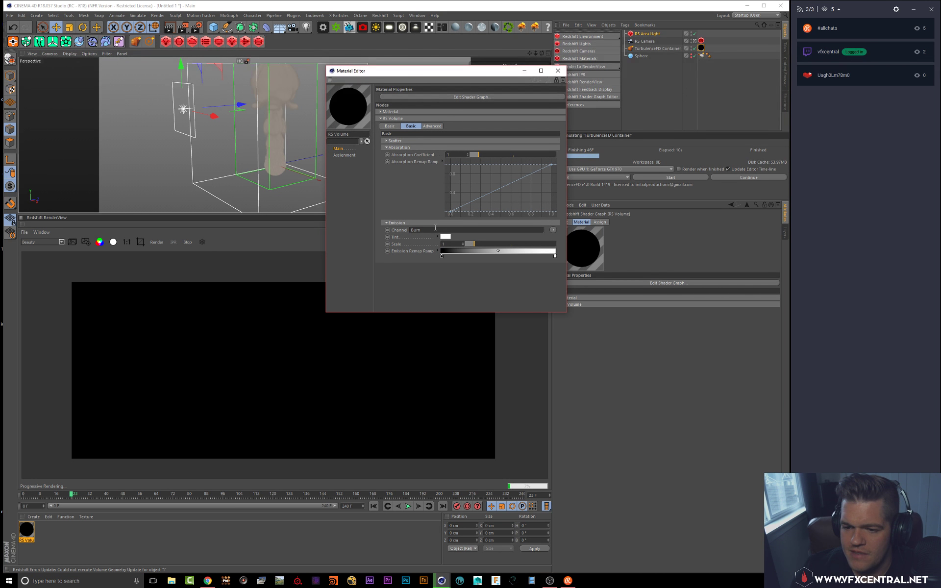
# Step: Check the TurbulenceFD Container's settings and re-enter the RS Volume material's emission channel in lowercase as burn
pyautogui.click(649, 49)
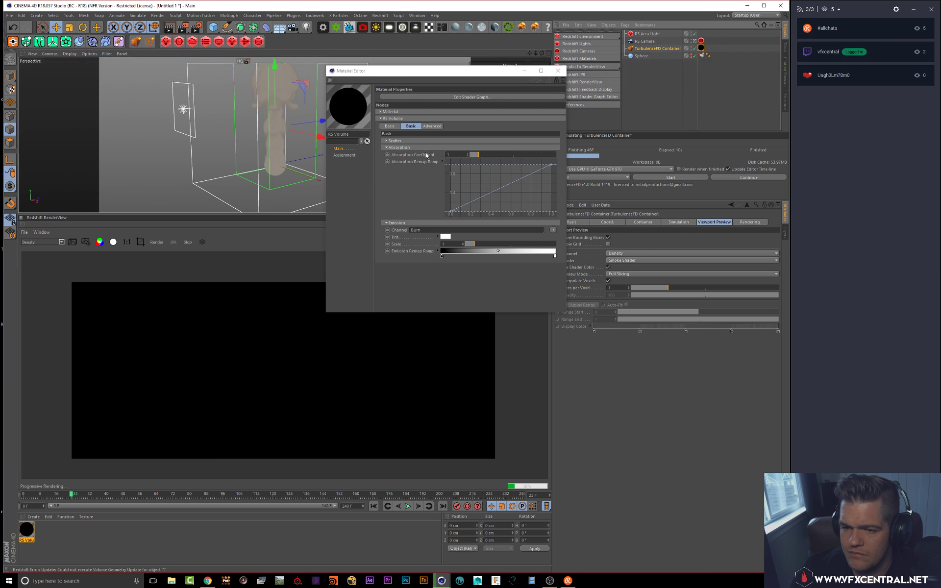
pyautogui.press('b')
pyautogui.press('n')
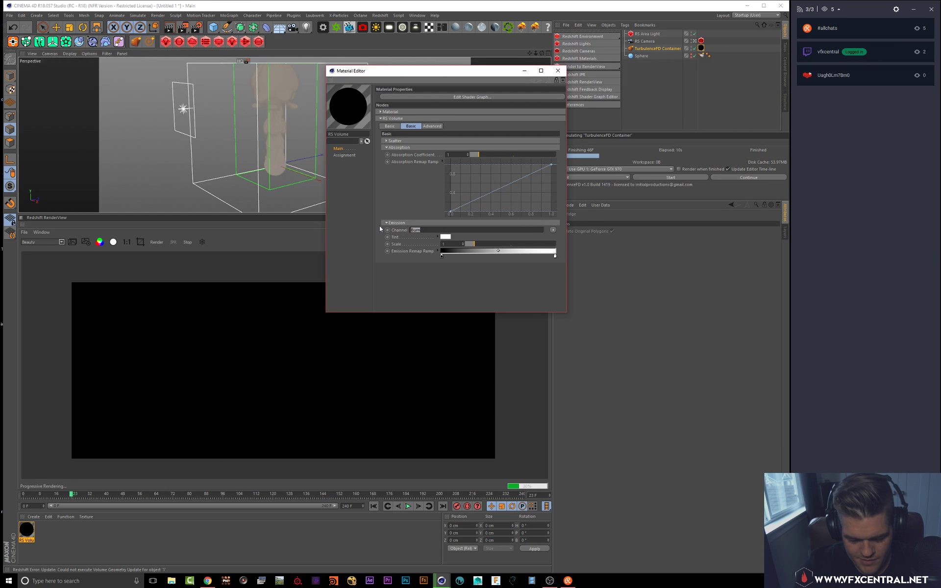
pyautogui.write('burn')
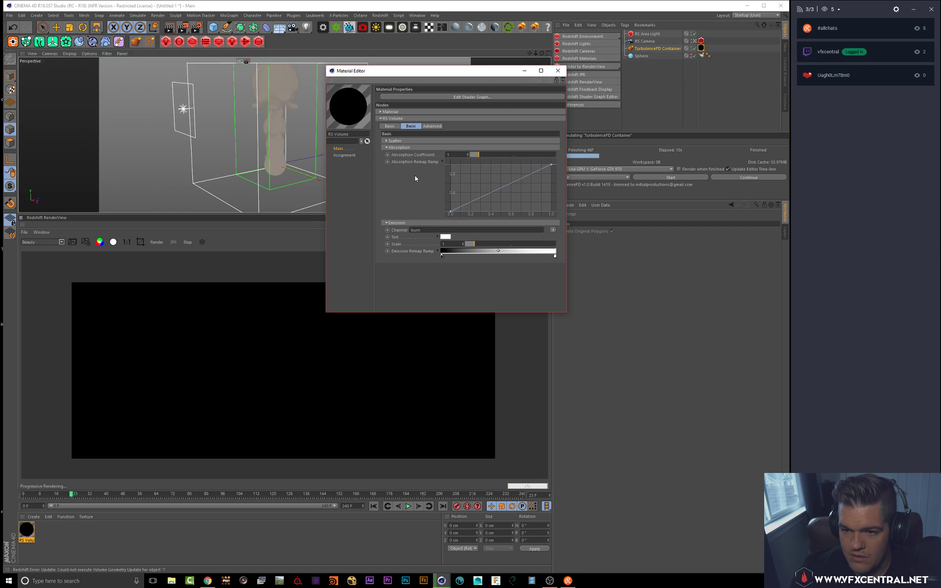
# Step: Set the RS Volume material's scatter channel to lowercase density and its scatter coefficient to 10
pyautogui.click(395, 141)
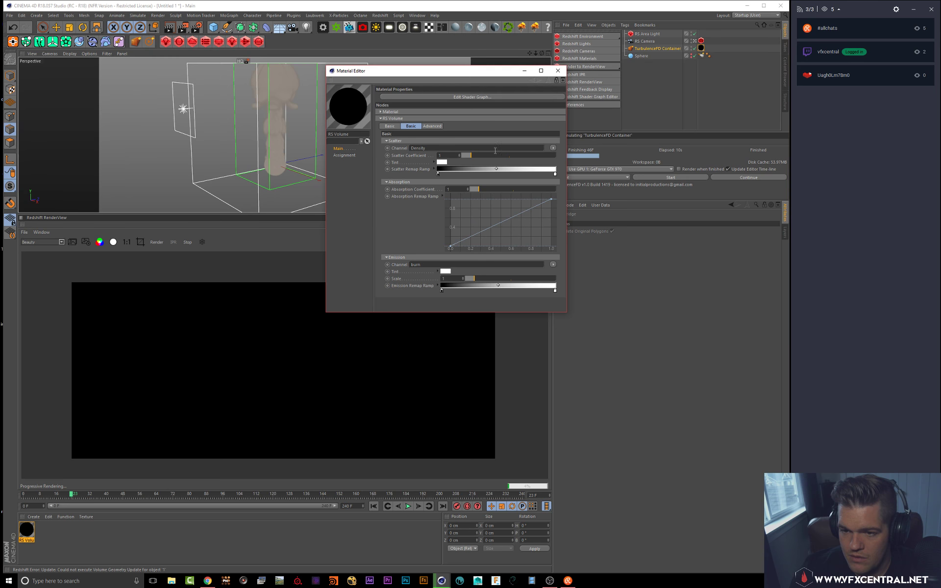
pyautogui.doubleClick(437, 148)
pyautogui.write('d')
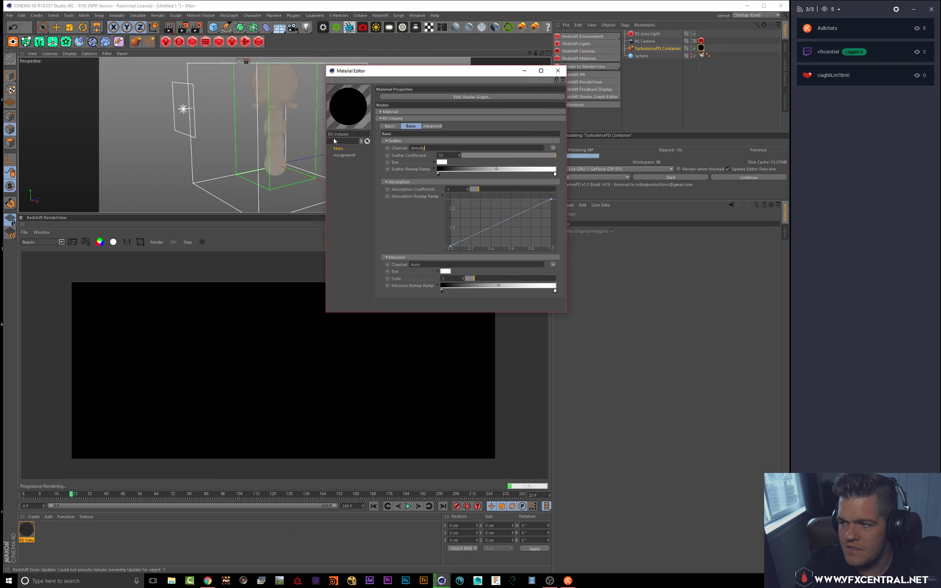
pyautogui.press('Return')
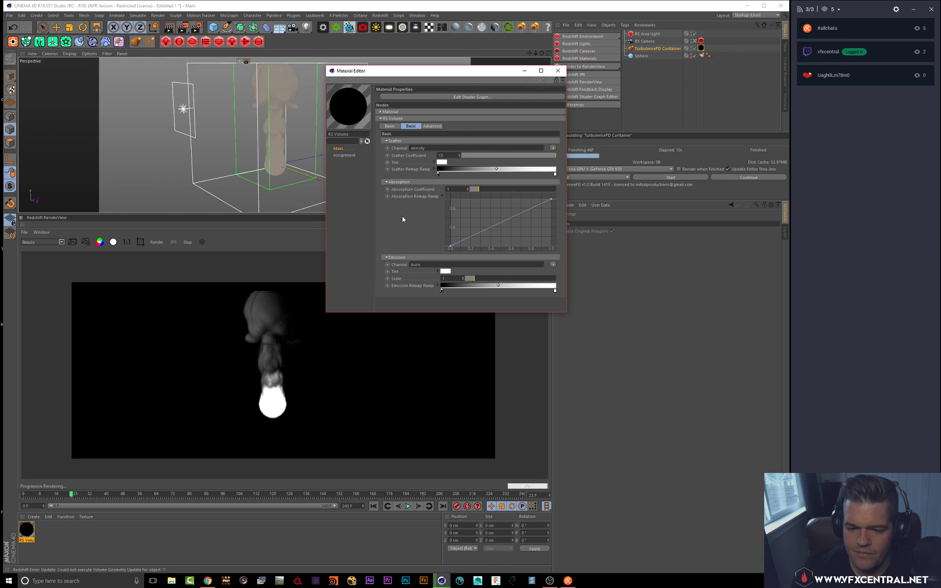
# Step: Lower the RS Volume material's scatter coefficient to 2.53
pyautogui.moveTo(427, 76); pyautogui.dragTo(527, 85)
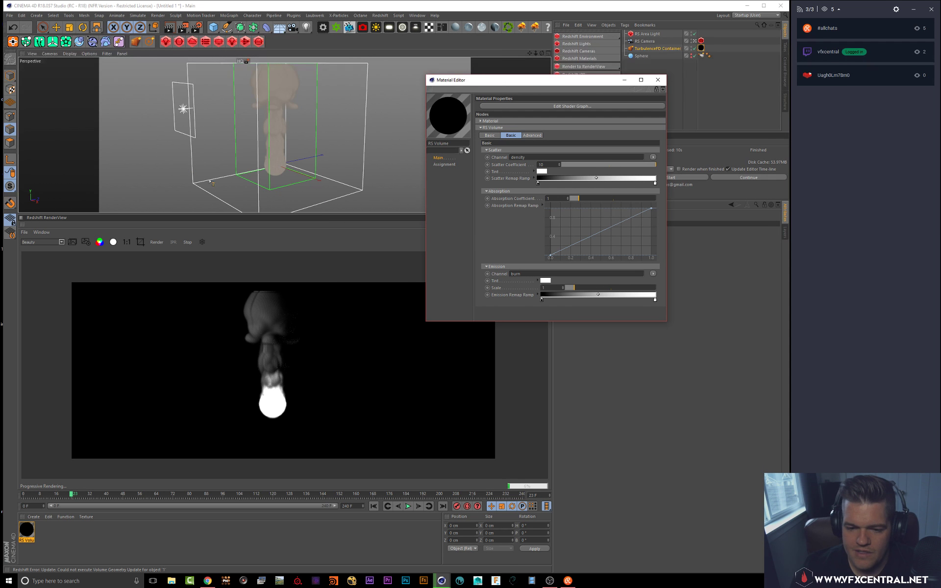
pyautogui.scroll(-3, 310, 126)
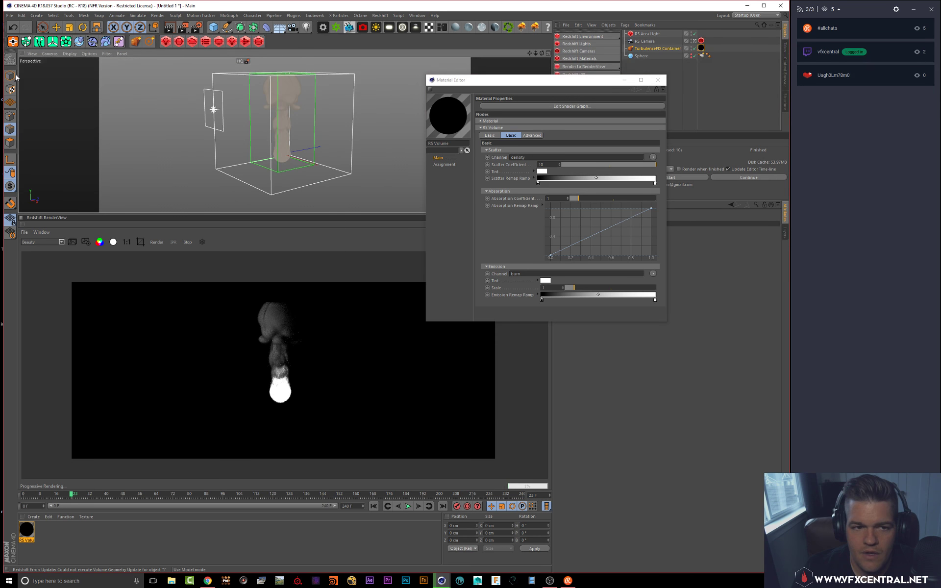
pyautogui.keyDown('alt'); pyautogui.moveTo(311, 112); pyautogui.dragTo(303, 127, button='middle'); pyautogui.keyUp('alt')
pyautogui.keyDown('alt'); pyautogui.moveTo(303, 127); pyautogui.dragTo(292, 120); pyautogui.keyUp('alt')
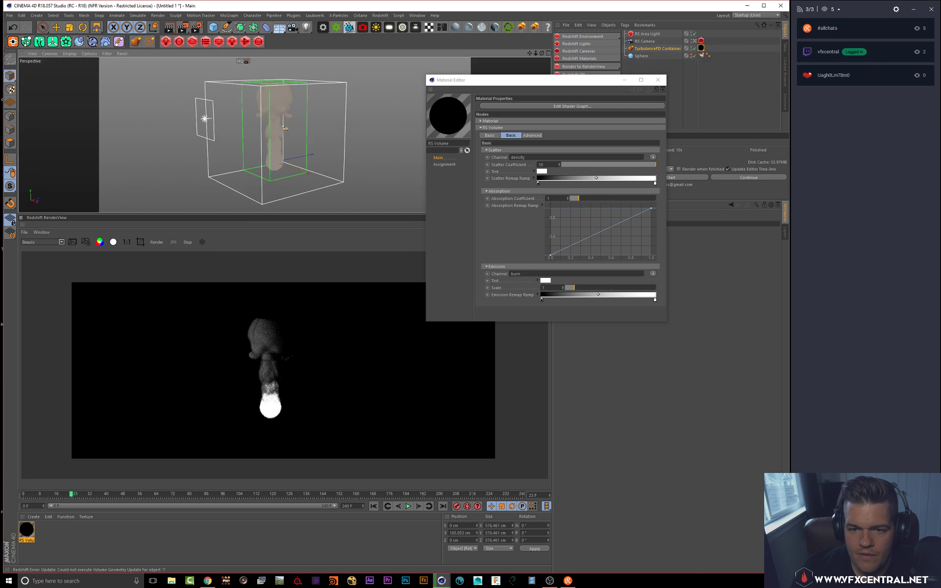
pyautogui.moveTo(285, 139)
pyautogui.keyDown('alt'); pyautogui.mouseDown(button='middle')
pyautogui.moveTo(279, 118)
pyautogui.moveTo(290, 141)
pyautogui.mouseUp(button='middle'); pyautogui.keyUp('alt')
pyautogui.scroll(3, 290, 140)
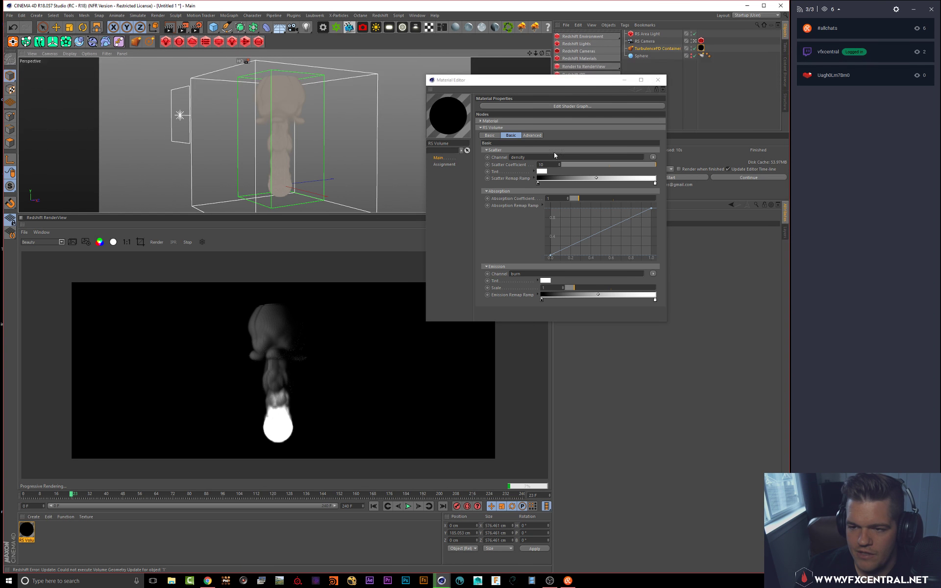
pyautogui.moveTo(530, 84); pyautogui.dragTo(472, 127)
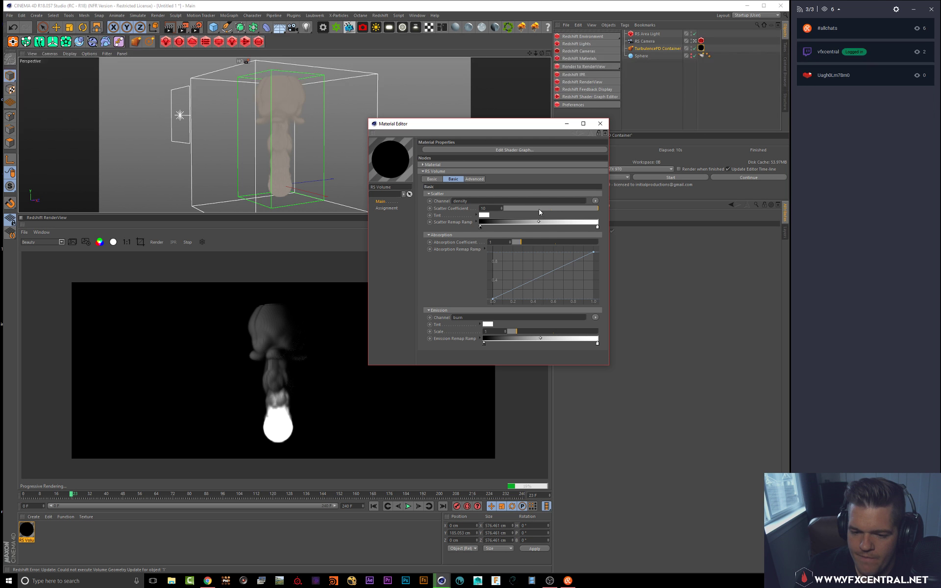
pyautogui.moveTo(539, 210); pyautogui.dragTo(529, 212)
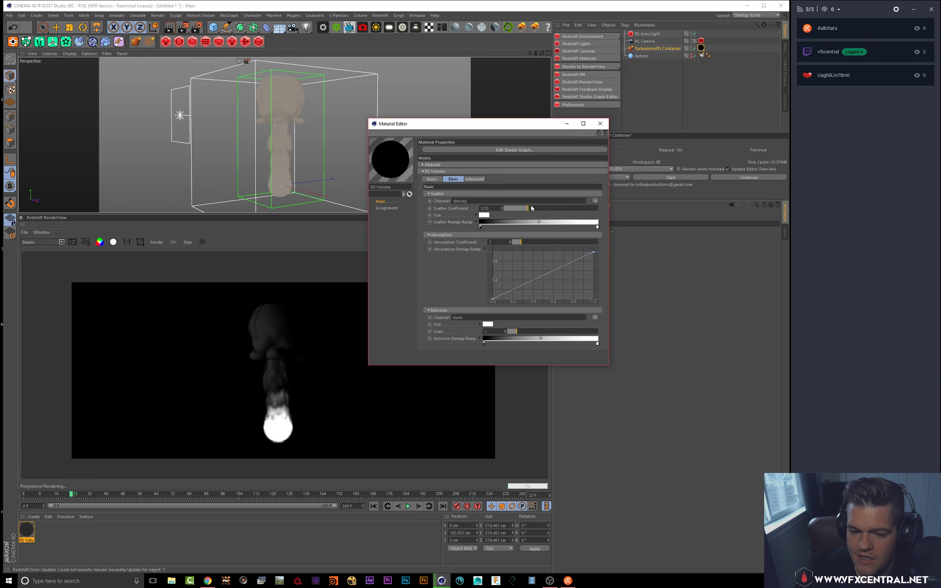
# Step: Review the RS Area Light's ray, volume and shadow settings and set its intensity multiplier to 10
pyautogui.click(648, 34)
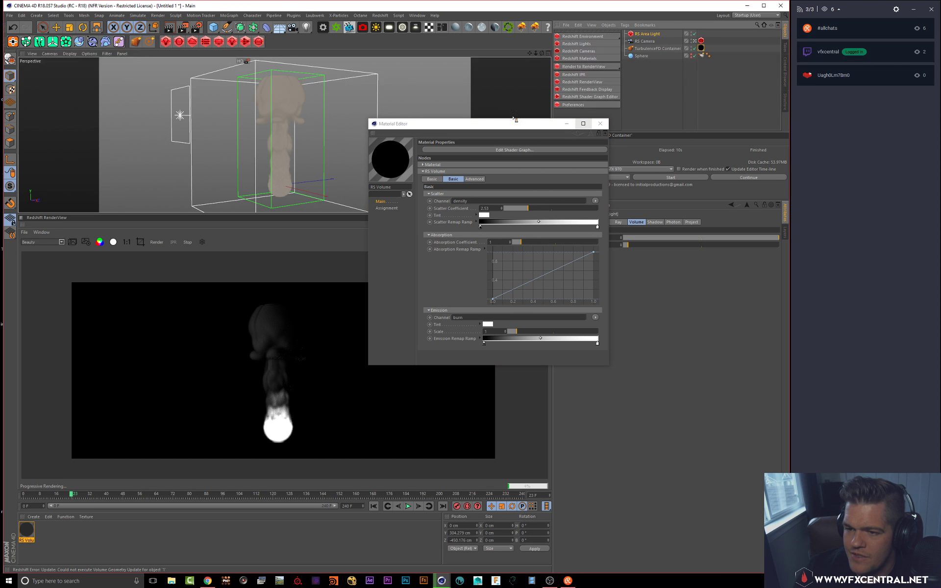
pyautogui.moveTo(514, 119); pyautogui.dragTo(463, 75)
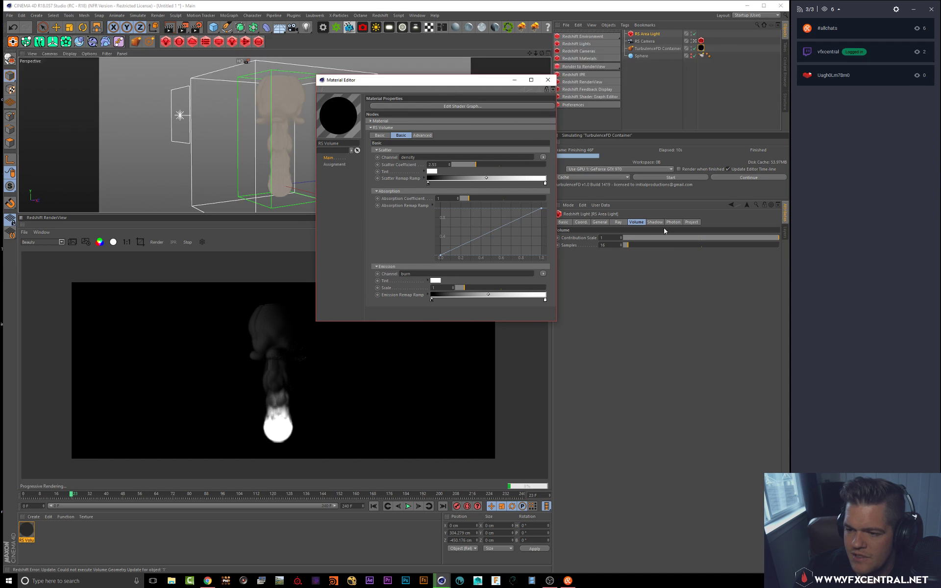
pyautogui.click(618, 223)
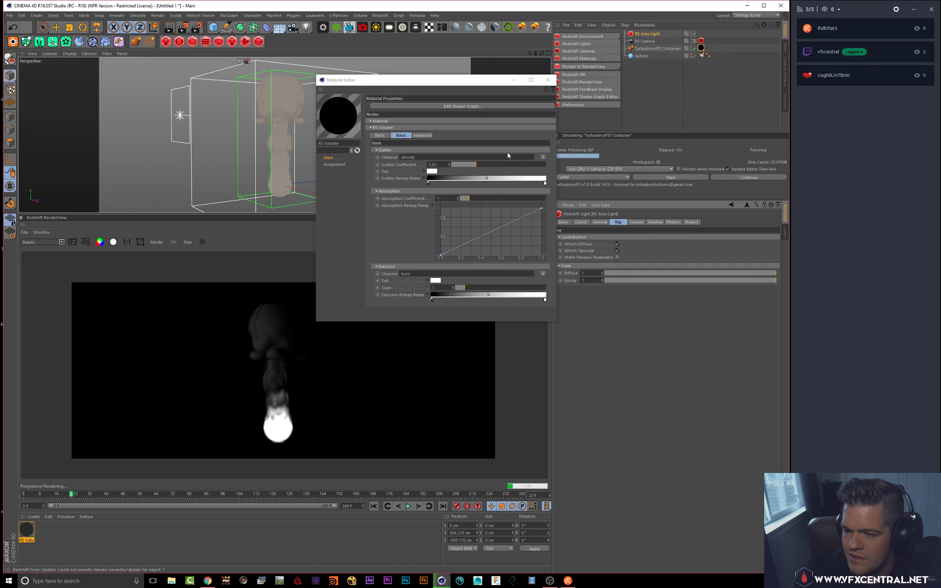
pyautogui.moveTo(480, 84); pyautogui.dragTo(440, 67)
pyautogui.click(636, 222)
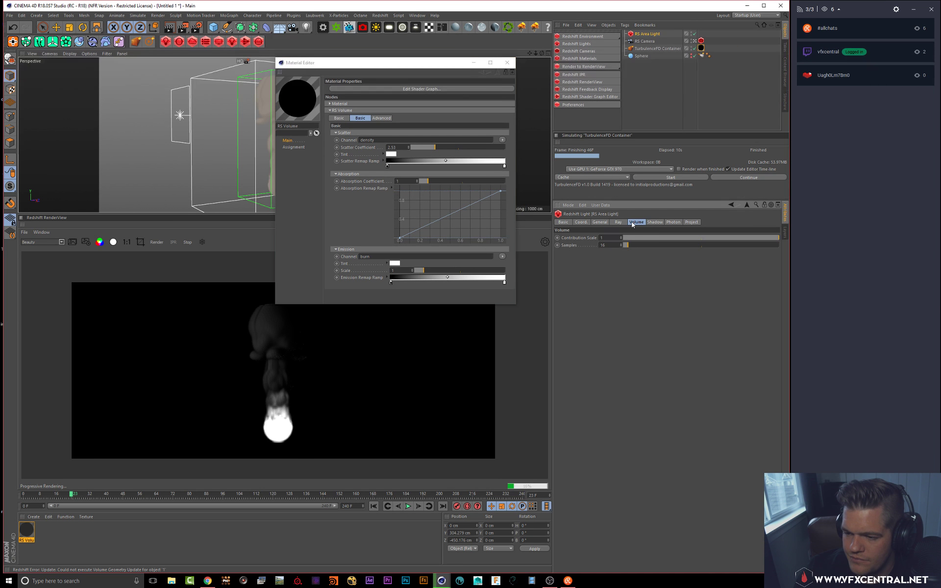
pyautogui.click(654, 222)
pyautogui.click(599, 223)
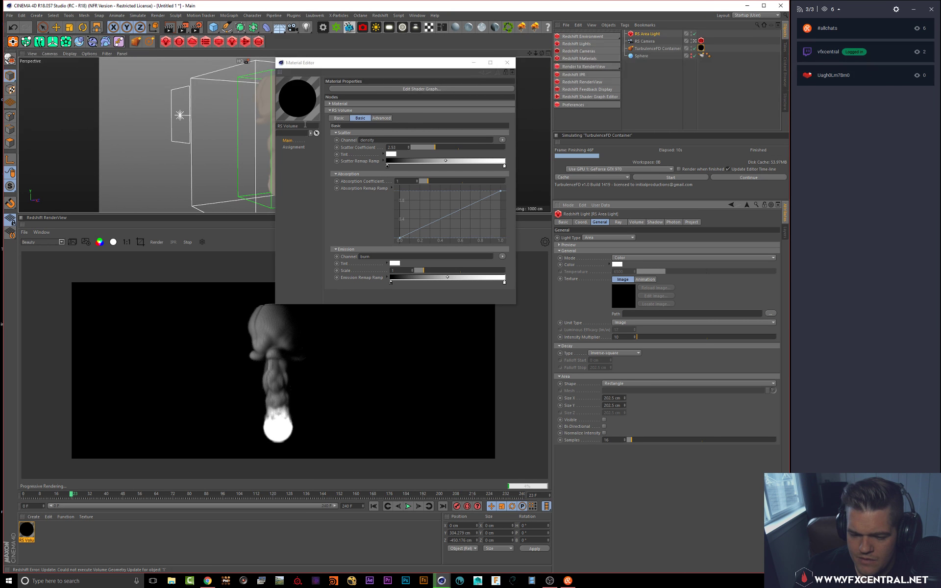
# Step: Switch to Chrome and check the YouTube live stream page and the Restream dashboard's channel status, then put the browser away
pyautogui.click(207, 580)
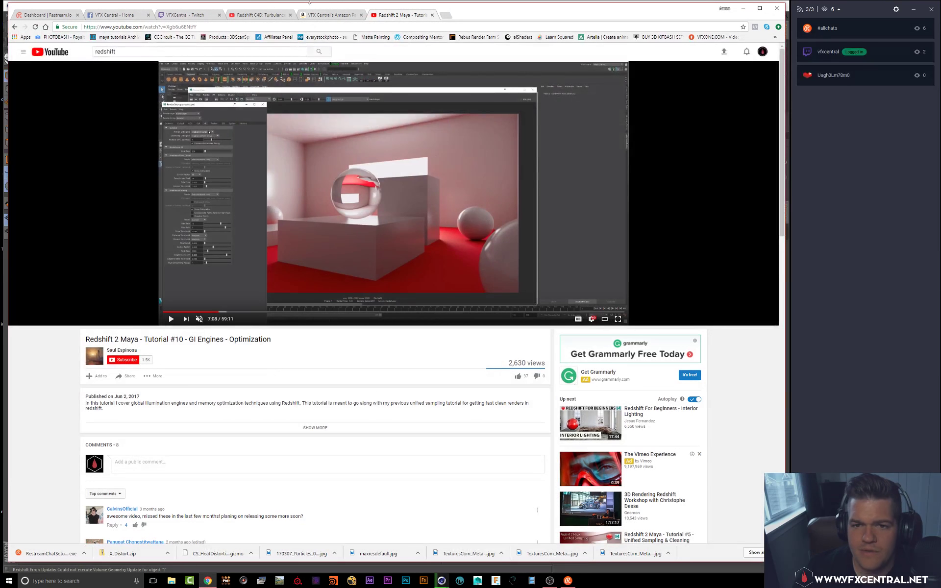
pyautogui.click(262, 14)
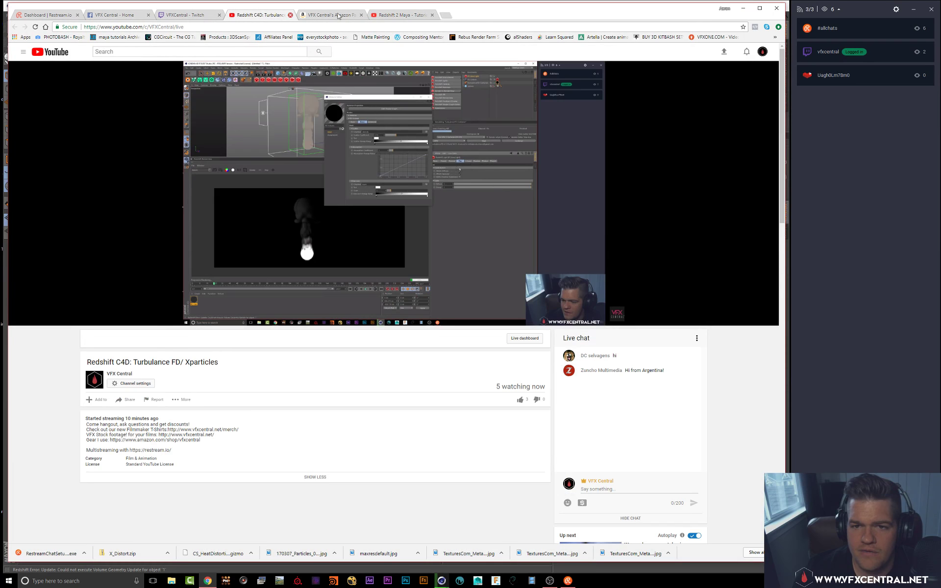
pyautogui.click(401, 15)
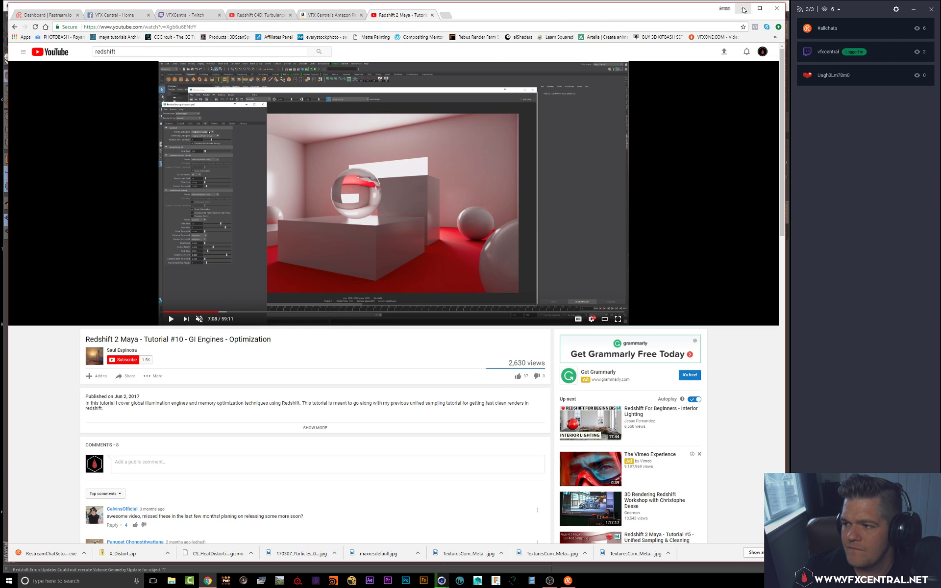
pyautogui.click(874, 79)
pyautogui.click(261, 15)
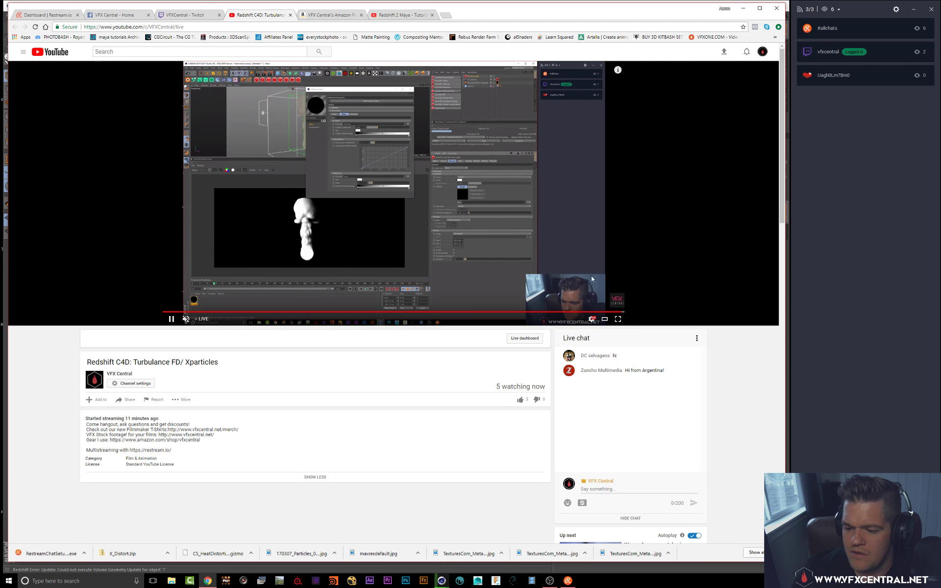
pyautogui.click(47, 15)
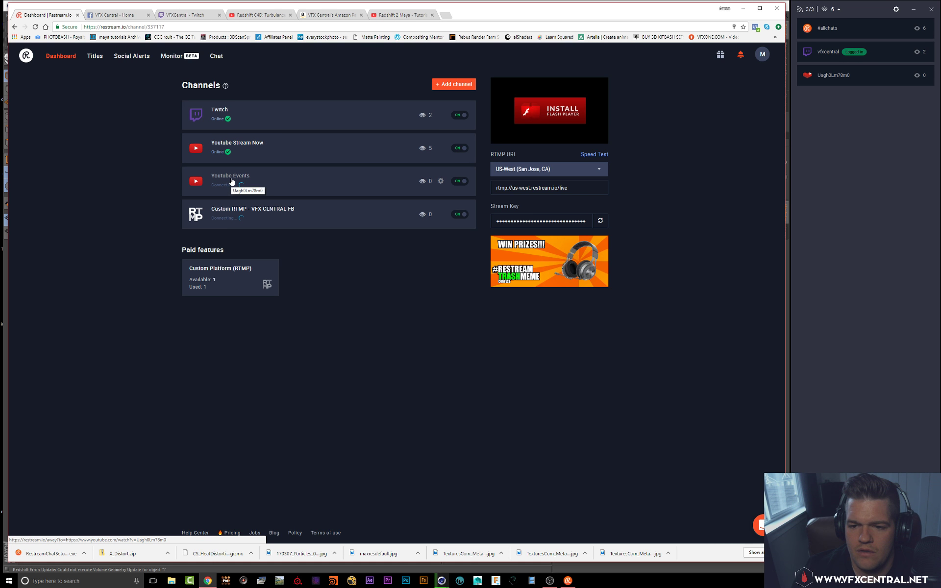
pyautogui.click(396, 15)
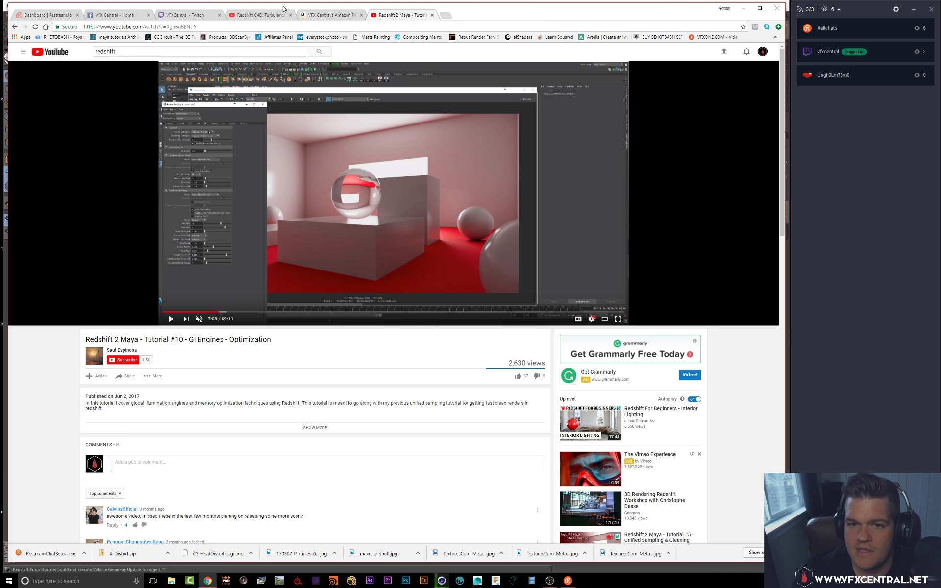
pyautogui.click(268, 13)
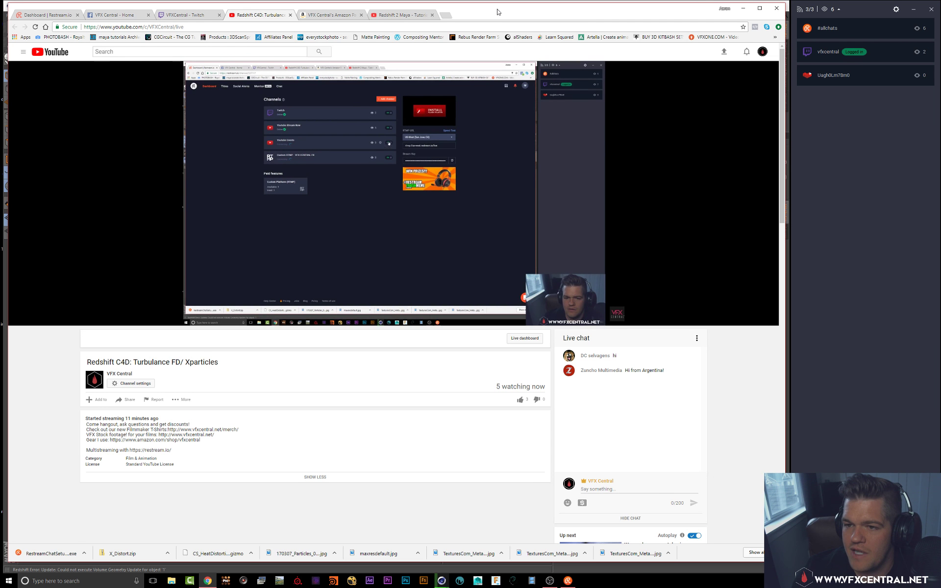
pyautogui.moveTo(496, 15); pyautogui.dragTo(482, 482)
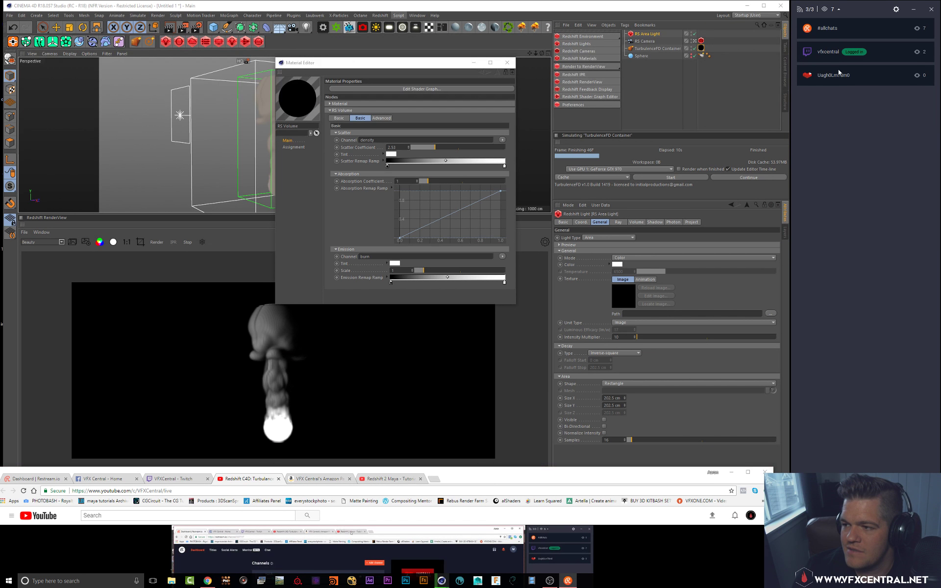
pyautogui.click(733, 474)
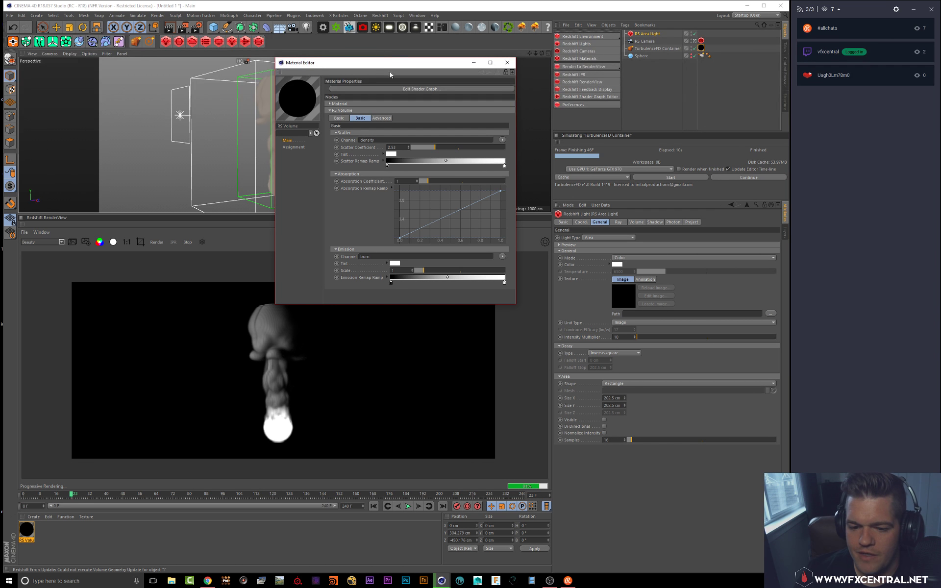
# Step: Bring Chrome back up to check the stream's live chat and show the viewer messages in the Restream chat window
pyautogui.moveTo(343, 62); pyautogui.dragTo(368, 39)
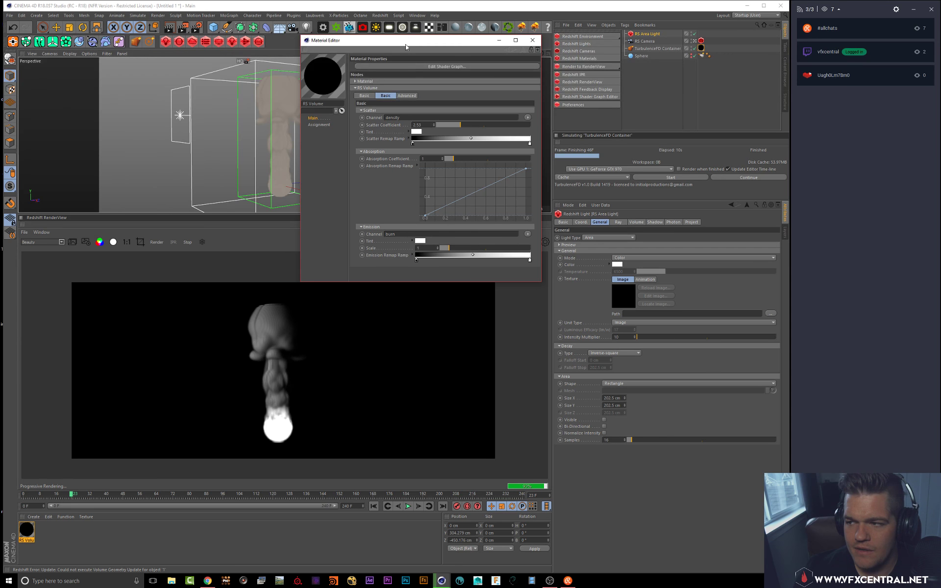
pyautogui.moveTo(406, 47); pyautogui.dragTo(491, 50)
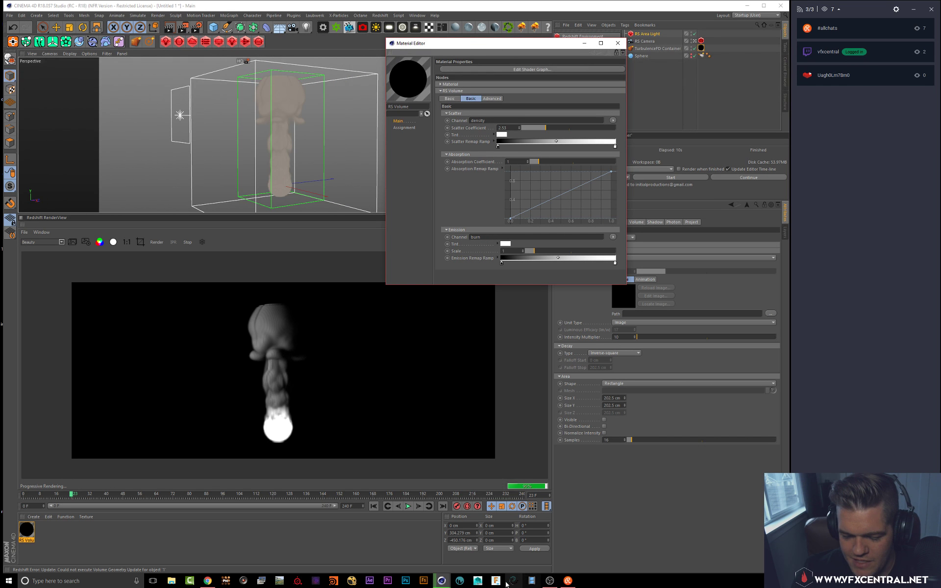
pyautogui.click(203, 584)
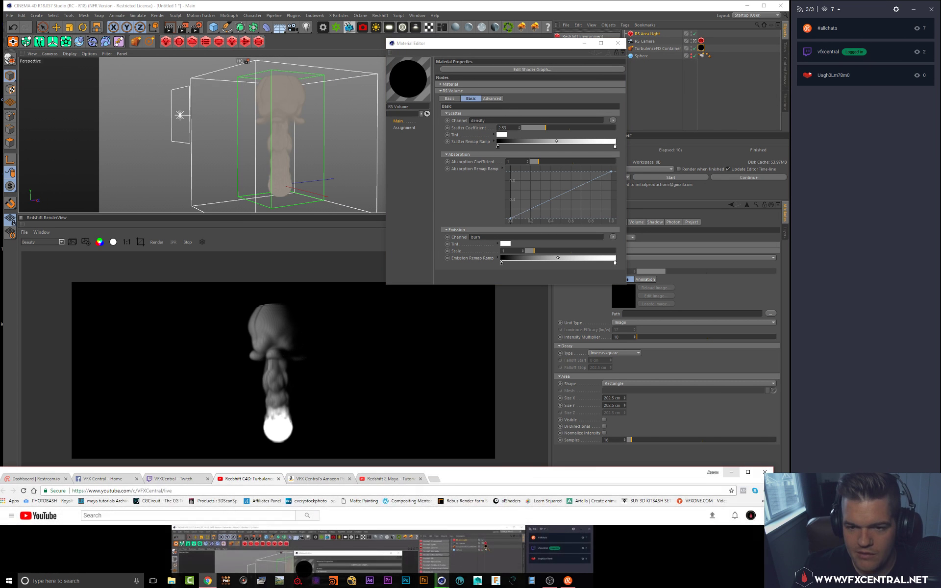
pyautogui.moveTo(483, 476); pyautogui.dragTo(525, 34)
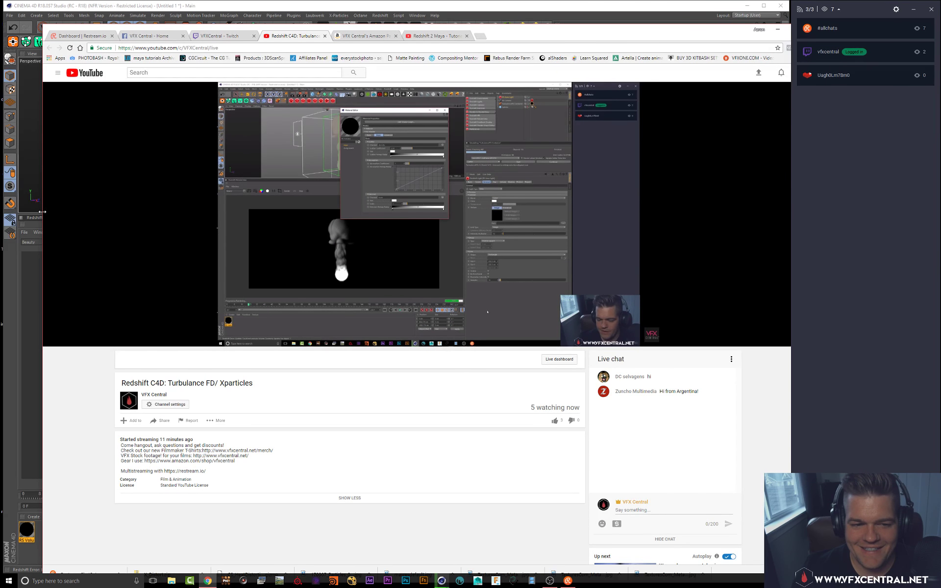
pyautogui.moveTo(43, 214); pyautogui.dragTo(354, 256)
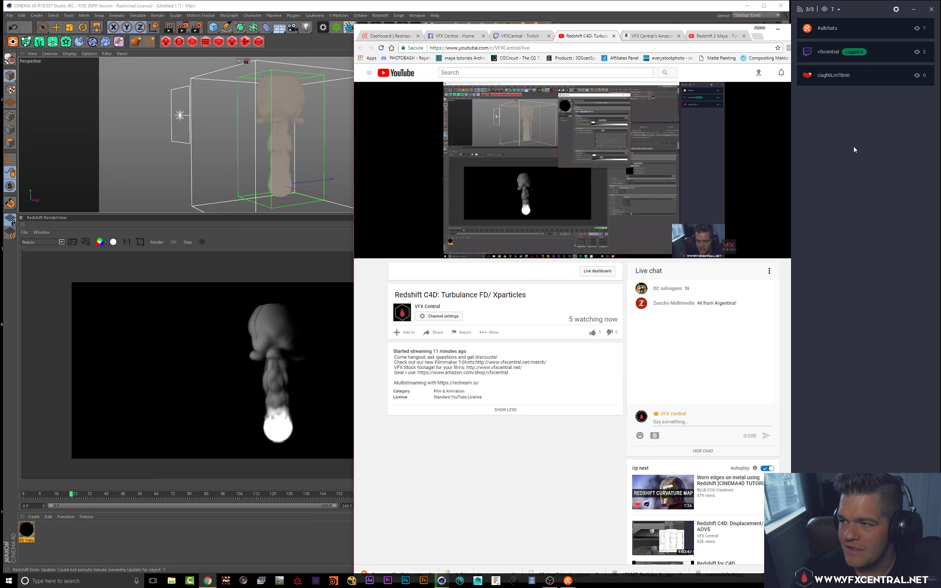
pyautogui.click(807, 11)
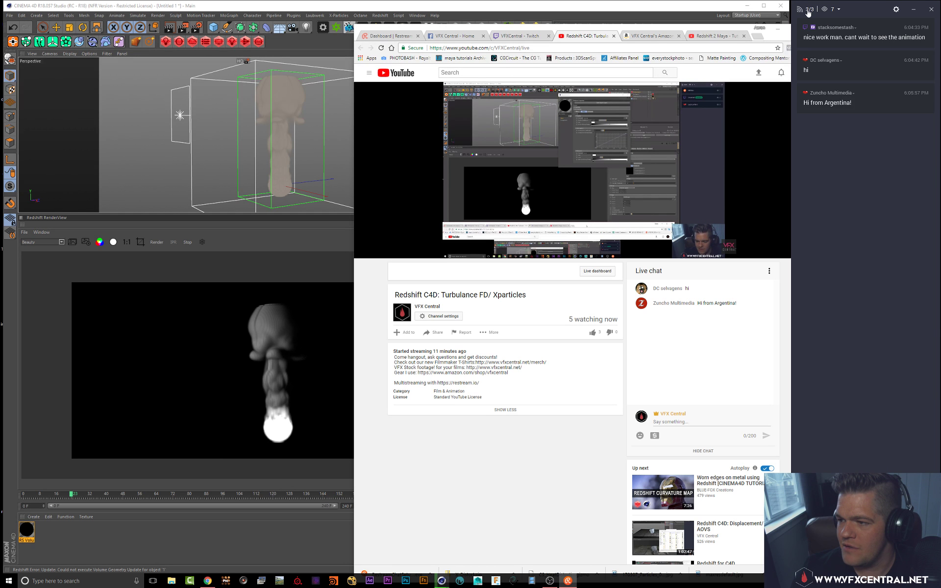
pyautogui.click(778, 28)
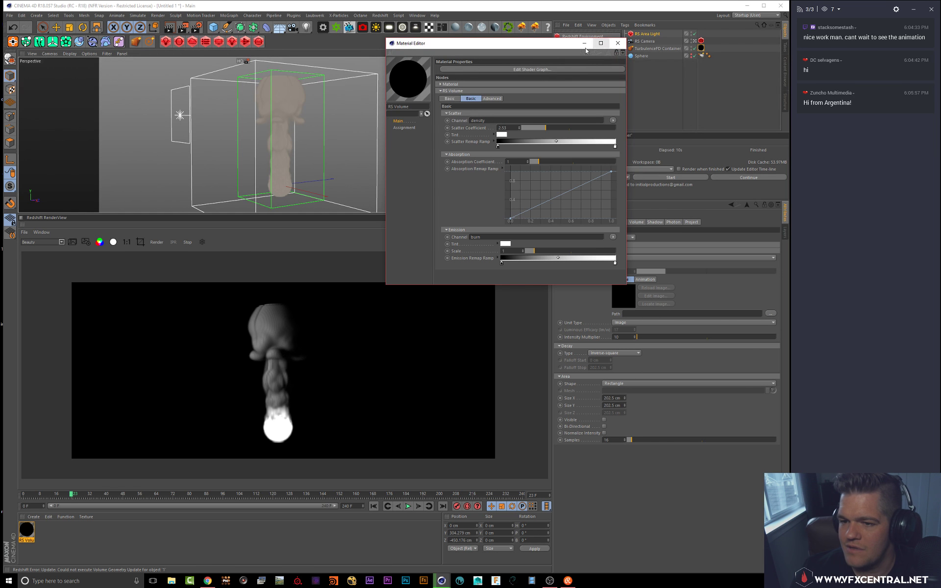
# Step: Tint the white end knot of the RS Volume material's Emission Remap Ramp pale yellow with a 44° hue
pyautogui.click(692, 108)
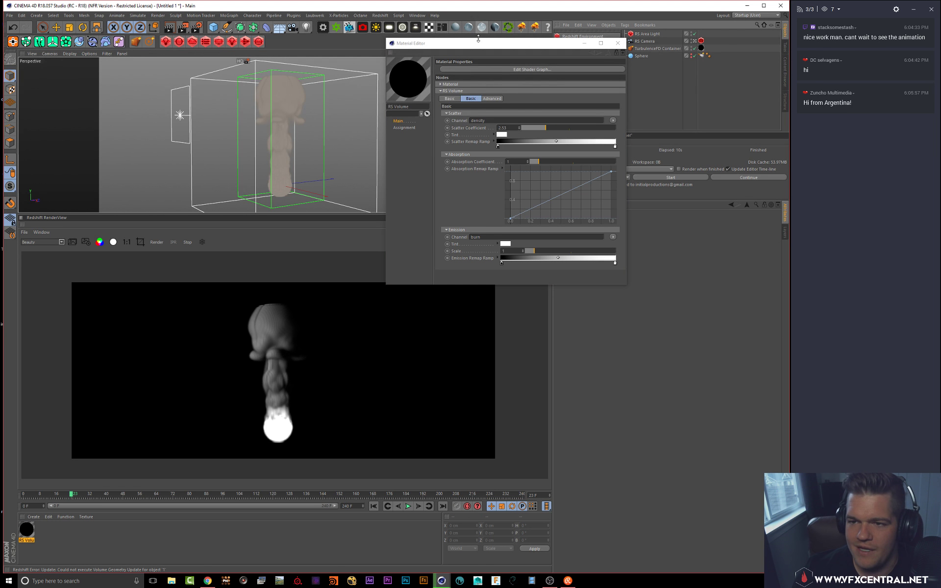
pyautogui.moveTo(426, 43); pyautogui.dragTo(392, 37)
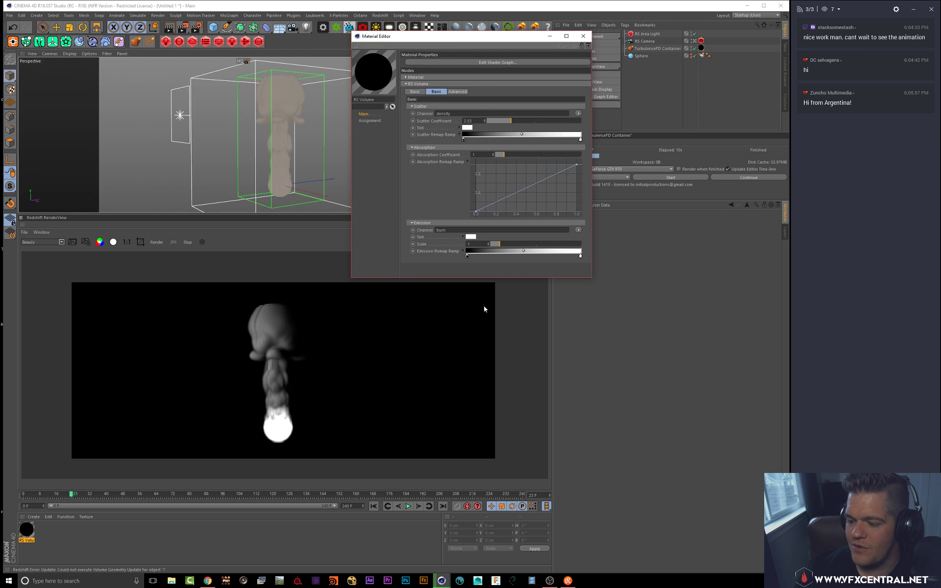
pyautogui.doubleClick(581, 256)
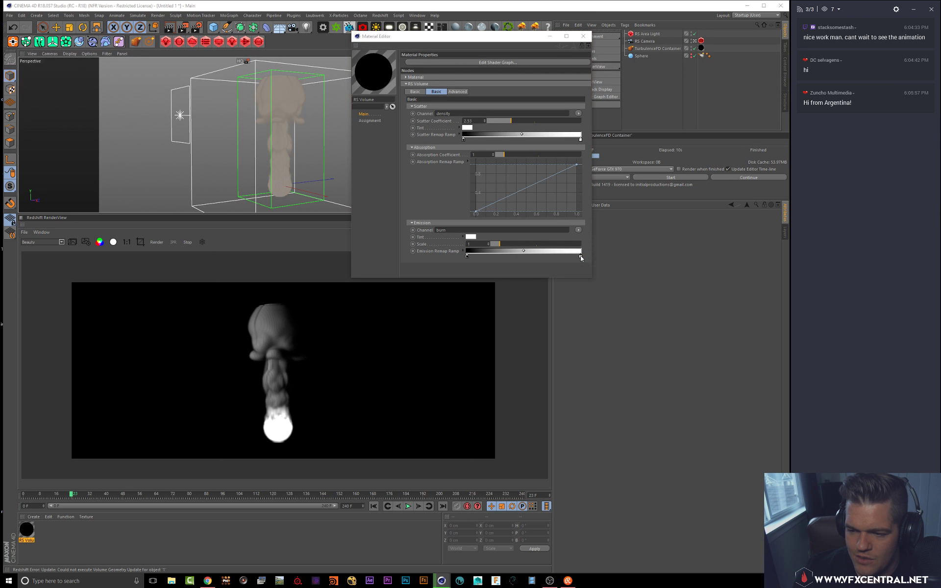
pyautogui.click(563, 255)
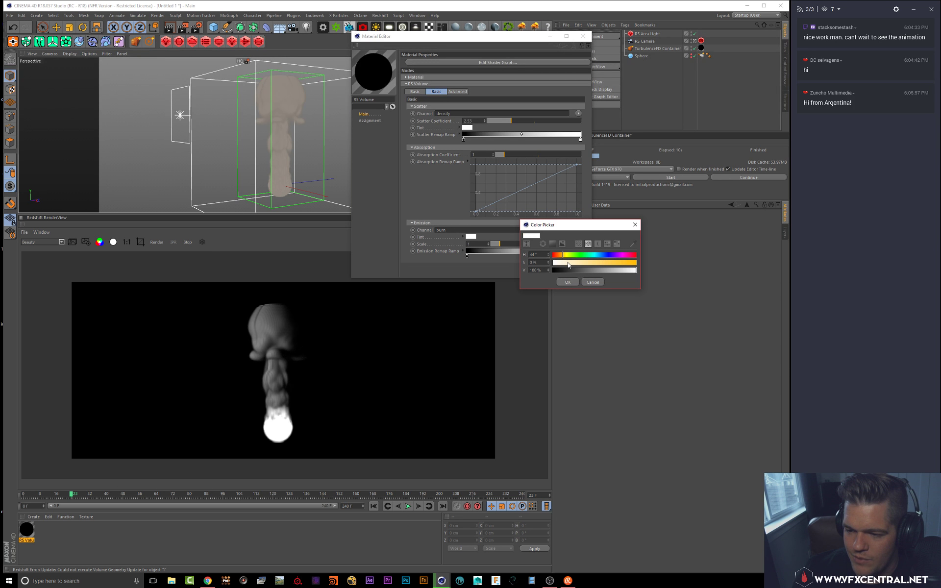
pyautogui.click(568, 263)
pyautogui.click(568, 282)
# Step: Add a knot just before the end of the Emission Remap Ramp and color it orange with 56% saturation
pyautogui.click(573, 256)
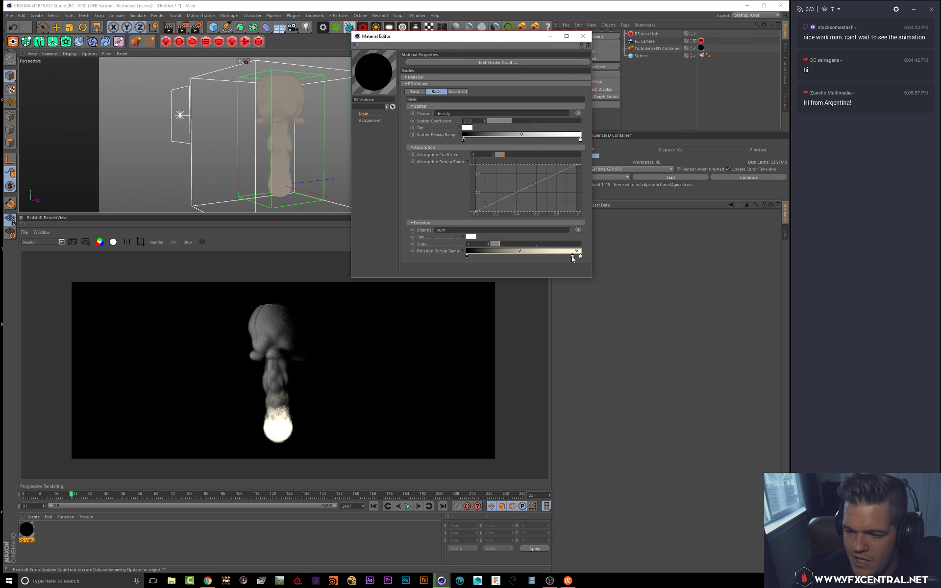
pyautogui.doubleClick(573, 256)
pyautogui.click(554, 256)
pyautogui.click(591, 262)
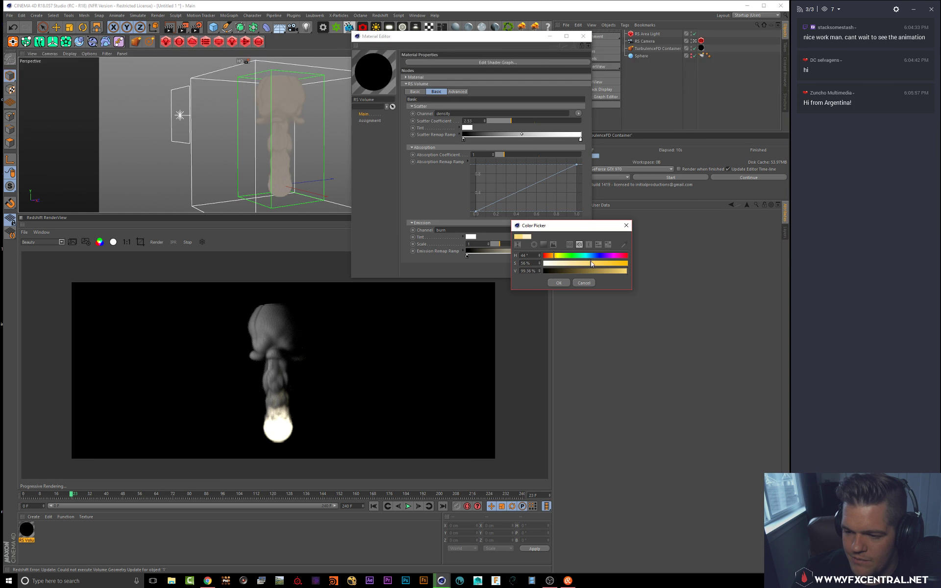
pyautogui.click(551, 257)
pyautogui.click(560, 284)
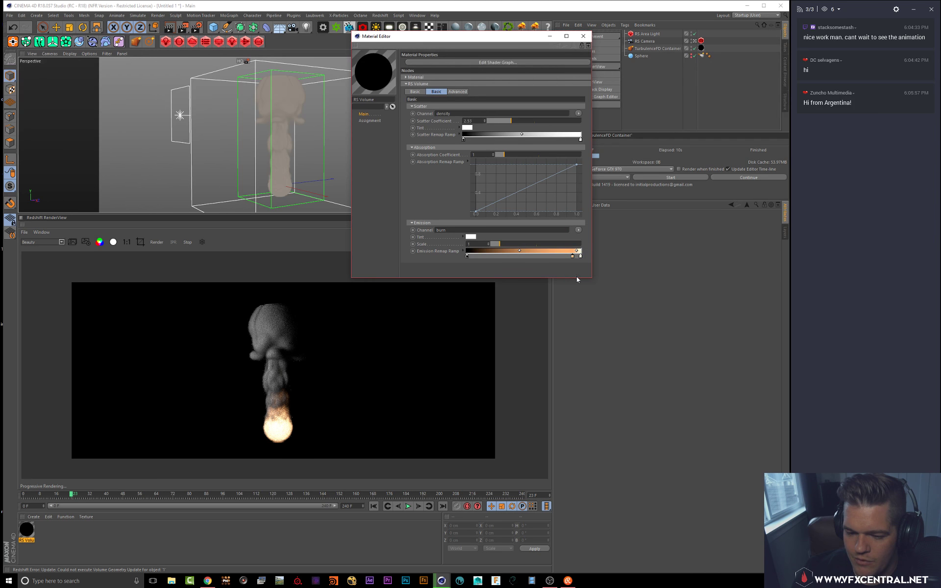
# Step: Add a reddish knot to the Emission Remap Ramp and move it to about the ramp's middle
pyautogui.click(554, 256)
pyautogui.doubleClick(554, 256)
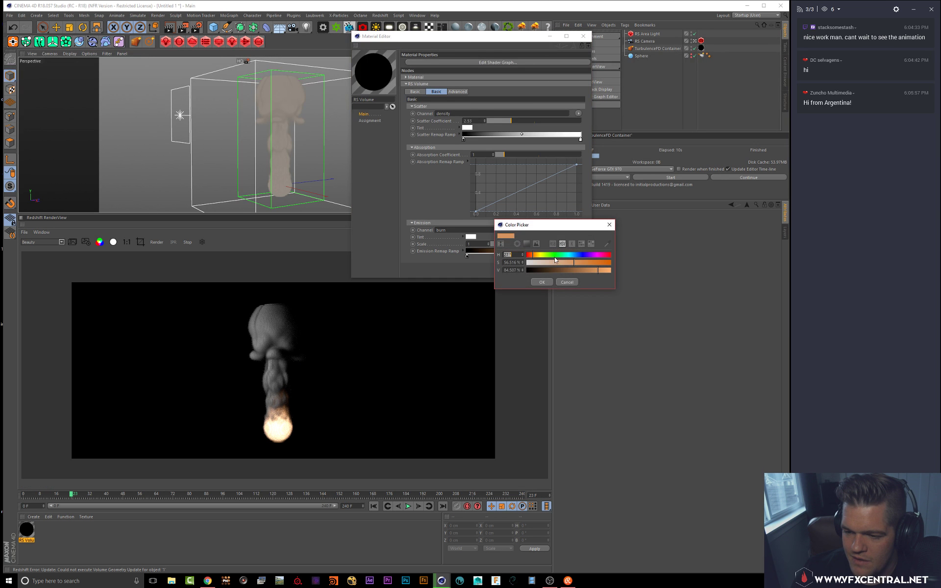
pyautogui.moveTo(533, 256); pyautogui.dragTo(580, 263)
pyautogui.click(542, 282)
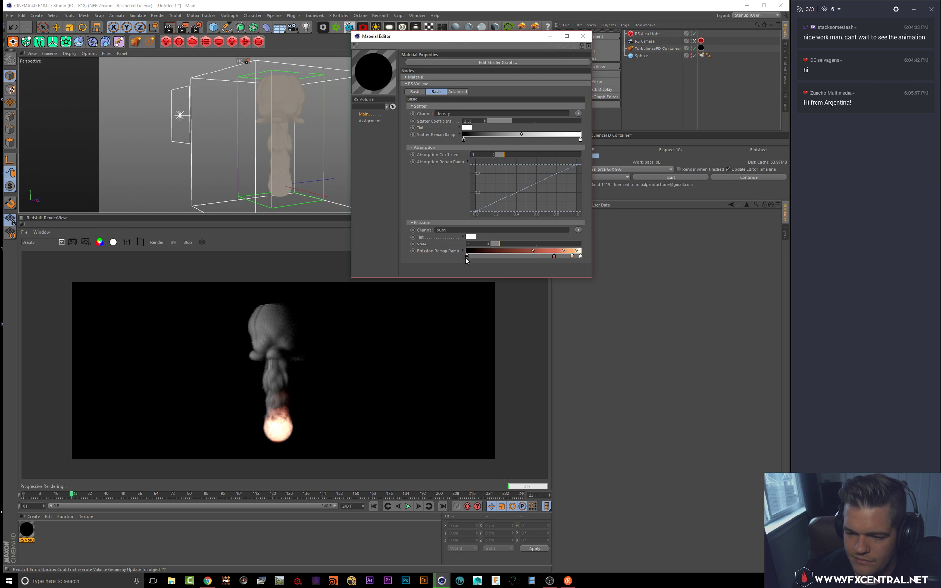
pyautogui.moveTo(466, 256)
pyautogui.mouseDown()
pyautogui.moveTo(525, 255)
pyautogui.moveTo(464, 261)
pyautogui.mouseUp()
pyautogui.click(554, 256)
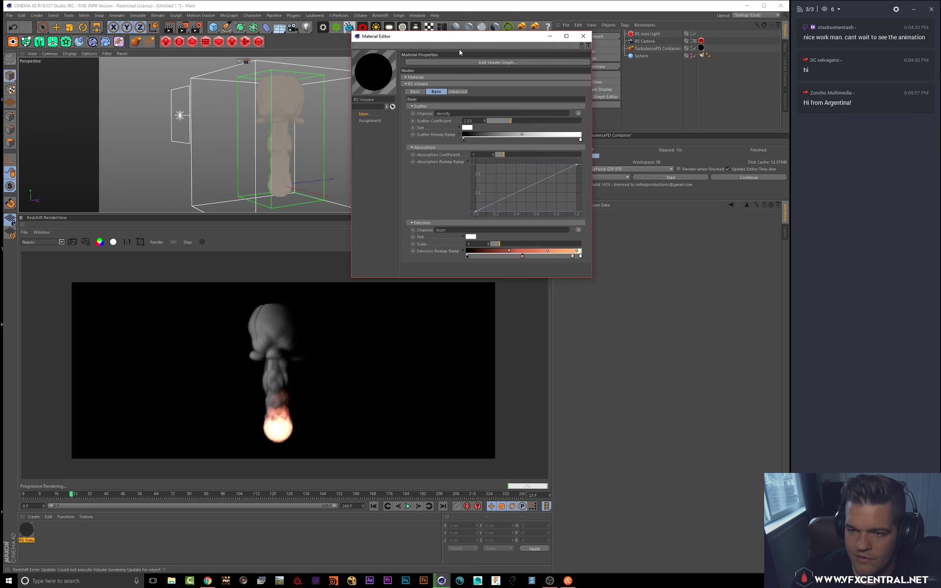
# Step: Add a Plane as a floor under the smoke, enlarge it to about 3800 cm and lower it to about -41 cm in Y
pyautogui.moveTo(473, 40); pyautogui.dragTo(624, 123)
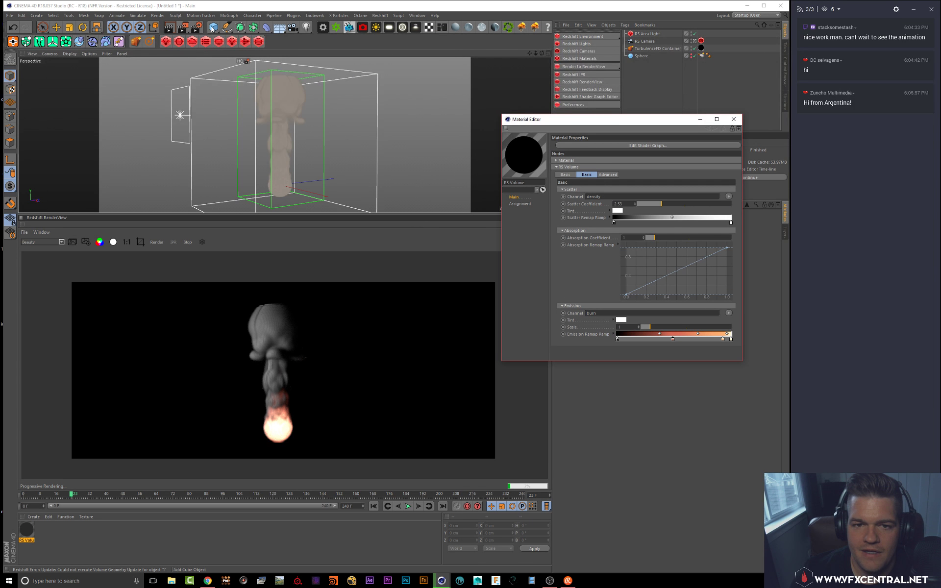
pyautogui.click(213, 28)
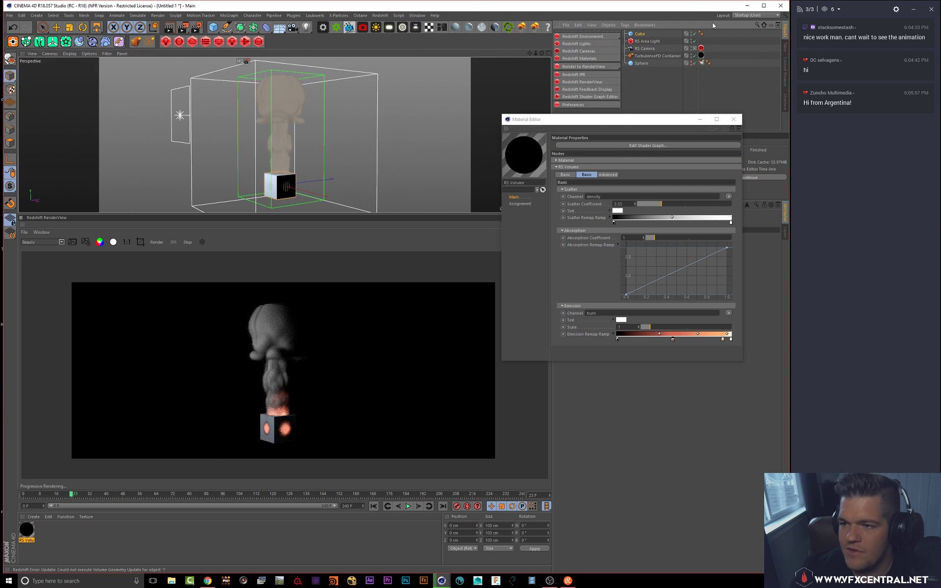
pyautogui.press('Delete')
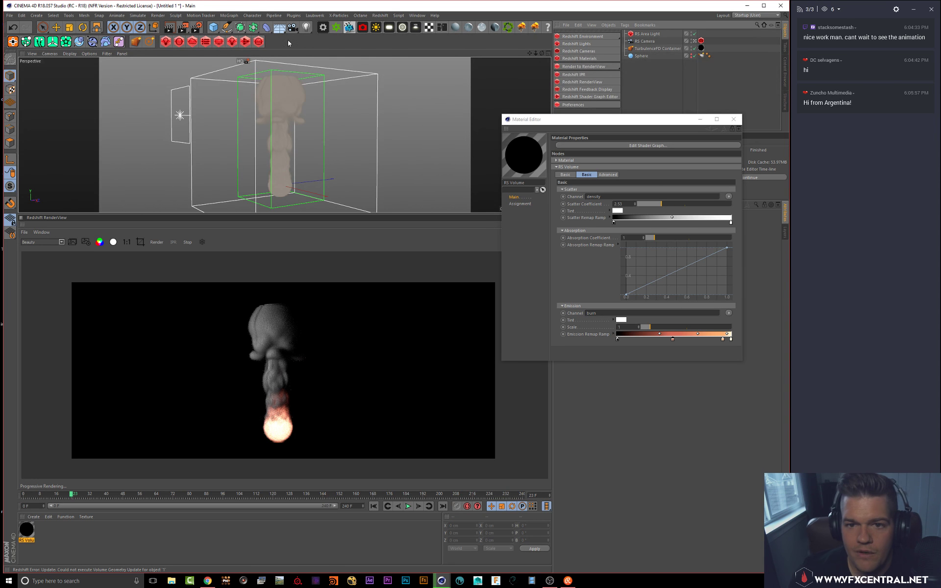
pyautogui.click(213, 29)
pyautogui.click(277, 50)
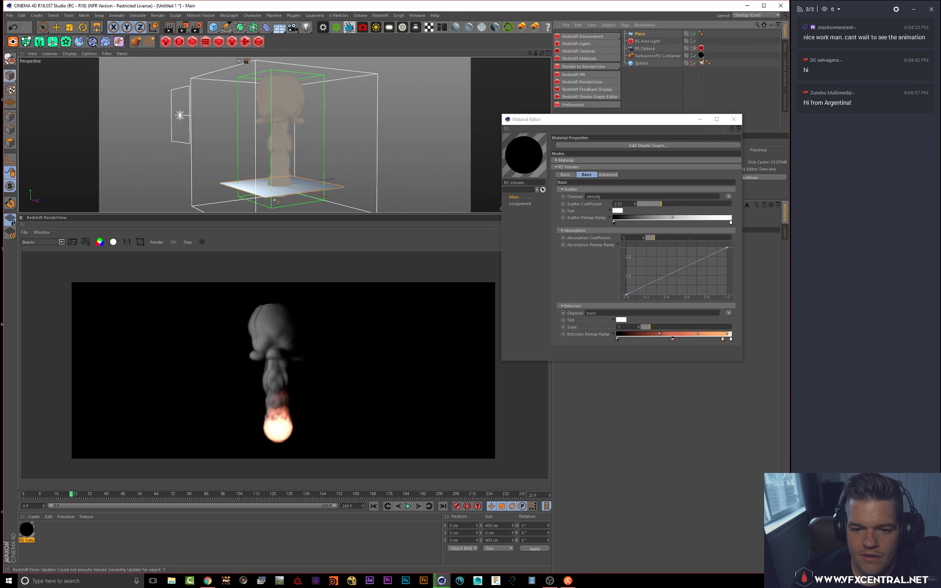
pyautogui.moveTo(278, 115); pyautogui.dragTo(430, 186)
pyautogui.press('t')
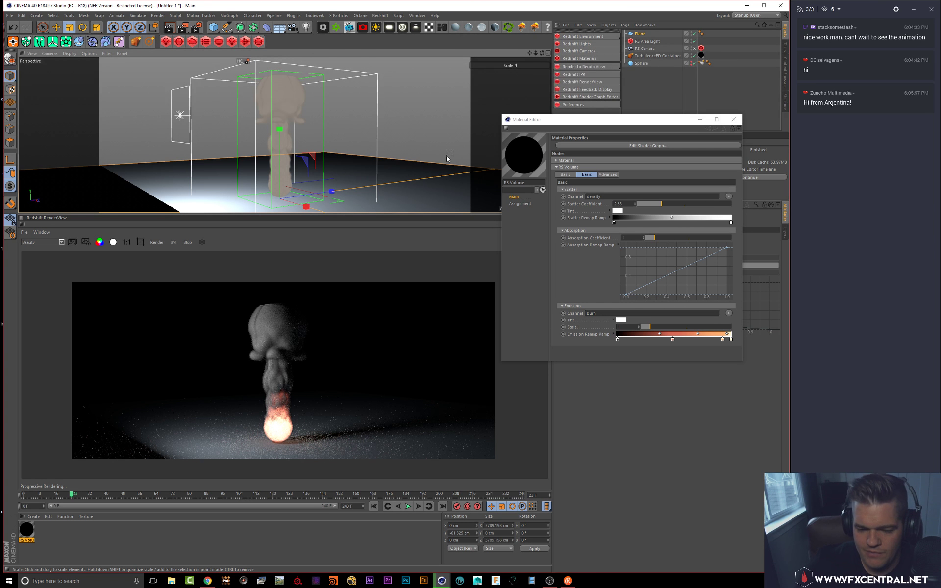
# Step: Raise the RS Volume material's scatter coefficient to about 4.8
pyautogui.keyDown('alt'); pyautogui.moveTo(348, 139); pyautogui.dragTo(313, 138); pyautogui.keyUp('alt')
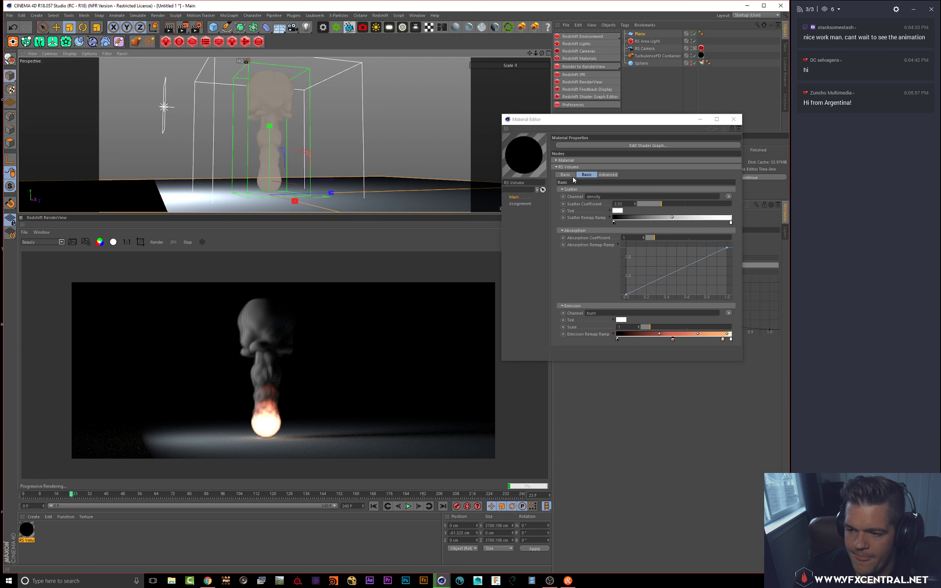
pyautogui.moveTo(648, 205)
pyautogui.mouseDown()
pyautogui.moveTo(639, 204)
pyautogui.moveTo(666, 202)
pyautogui.mouseUp()
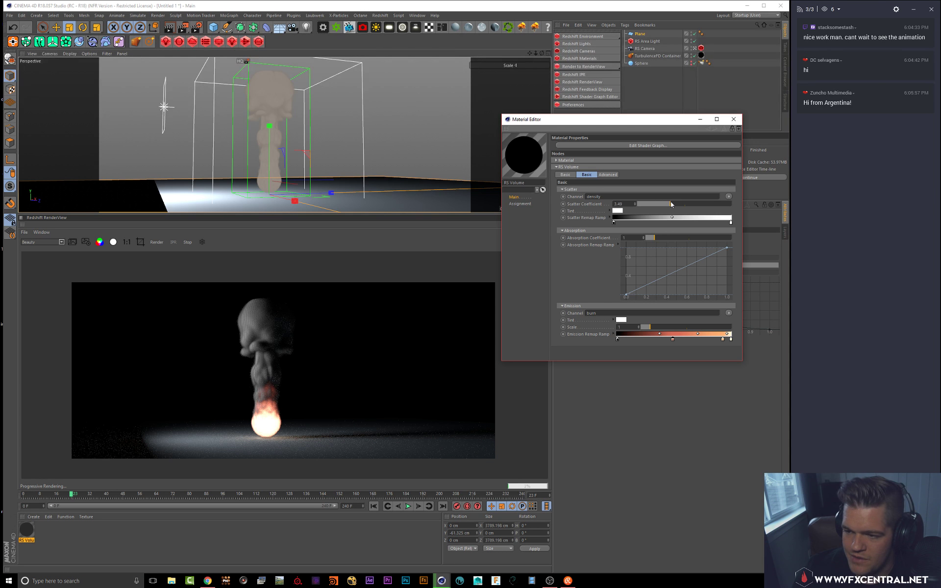
pyautogui.click(683, 204)
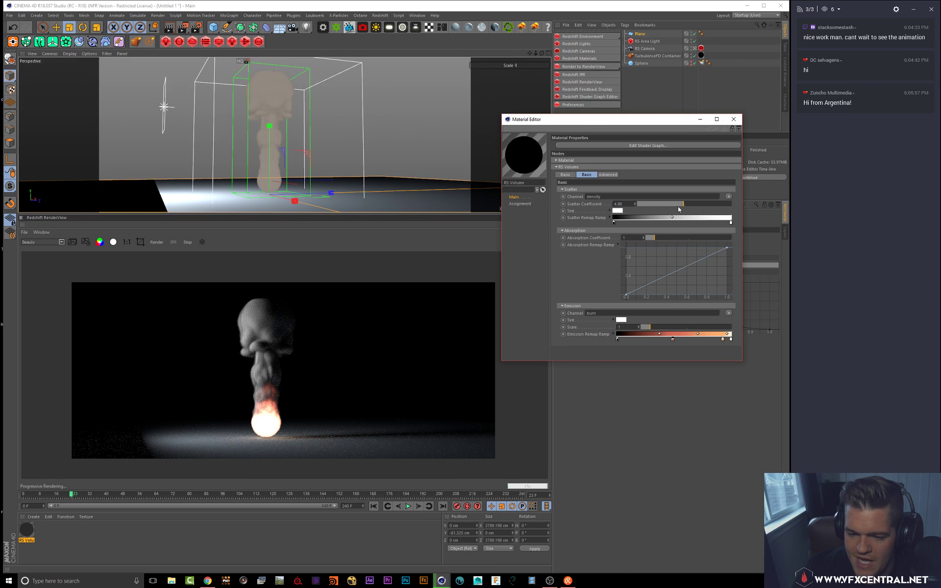
# Step: Color the Scatter Remap Ramp's end knot pale blue with a hue of about 203° and 16% saturation
pyautogui.doubleClick(731, 223)
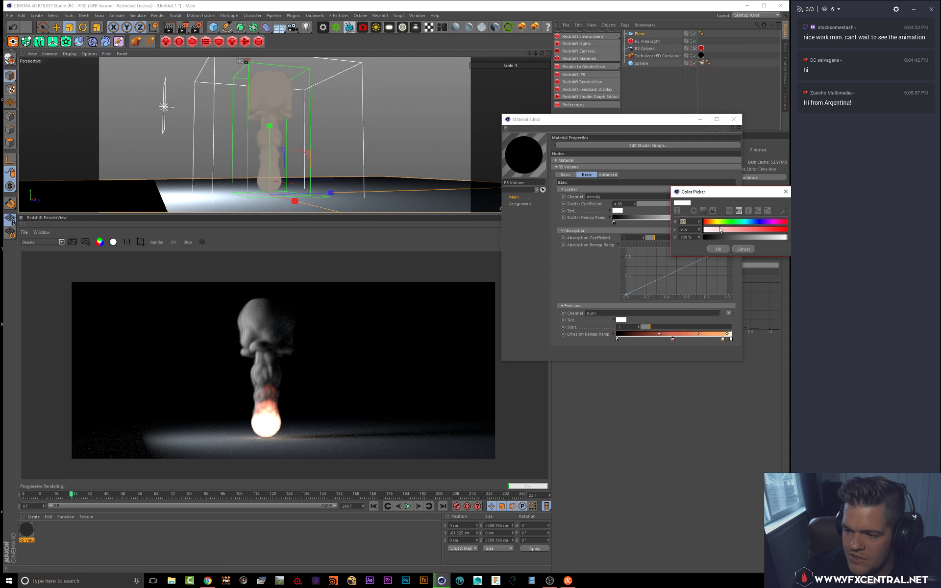
pyautogui.moveTo(711, 233); pyautogui.dragTo(717, 232)
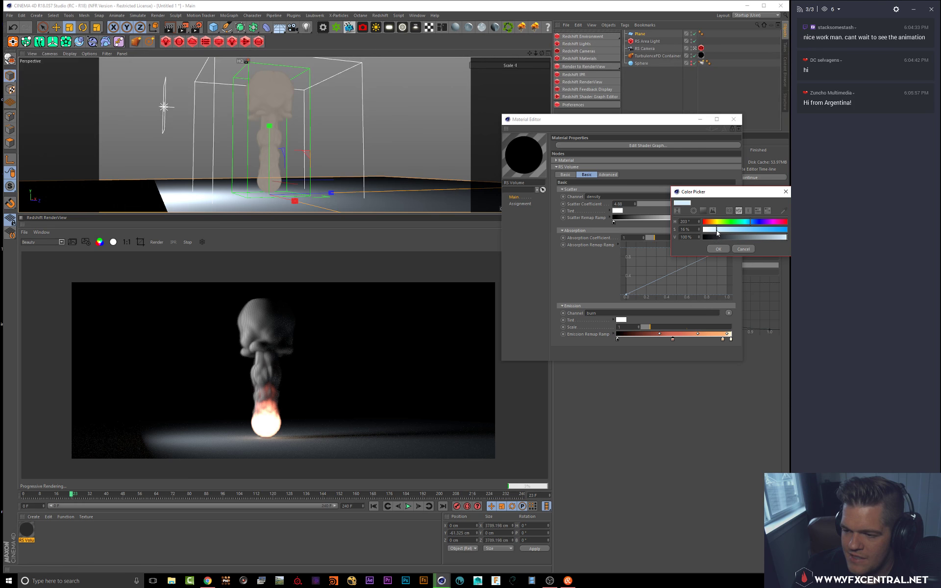
pyautogui.click(719, 249)
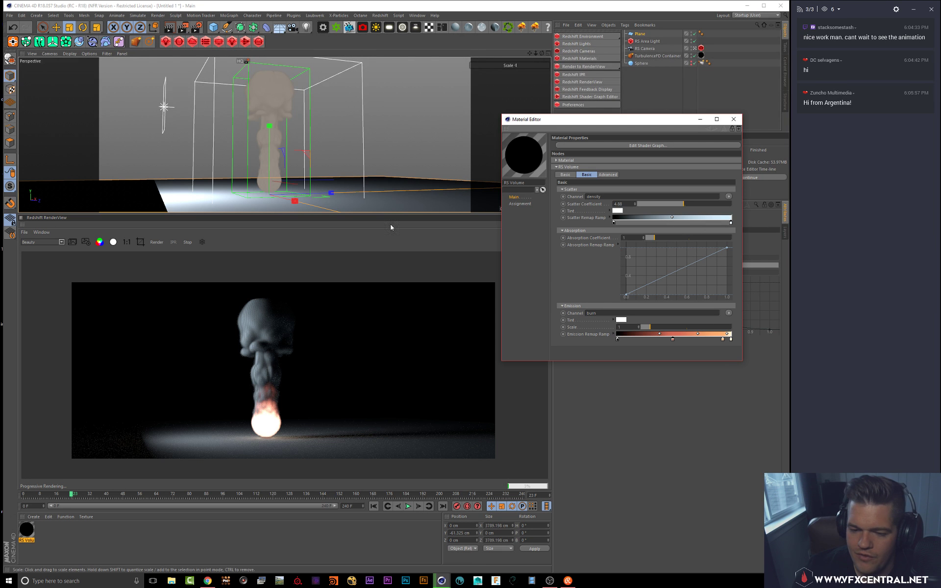
# Step: Adjust the RS Volume material's Density Remap Range to an Old Max of about 2.92 and a New Max of about 2.68
pyautogui.click(607, 175)
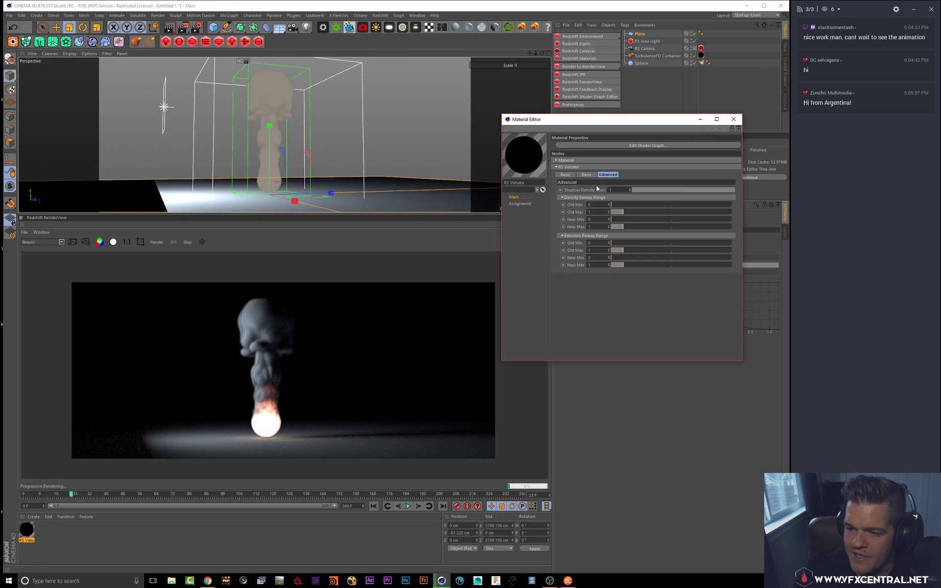
pyautogui.click(642, 212)
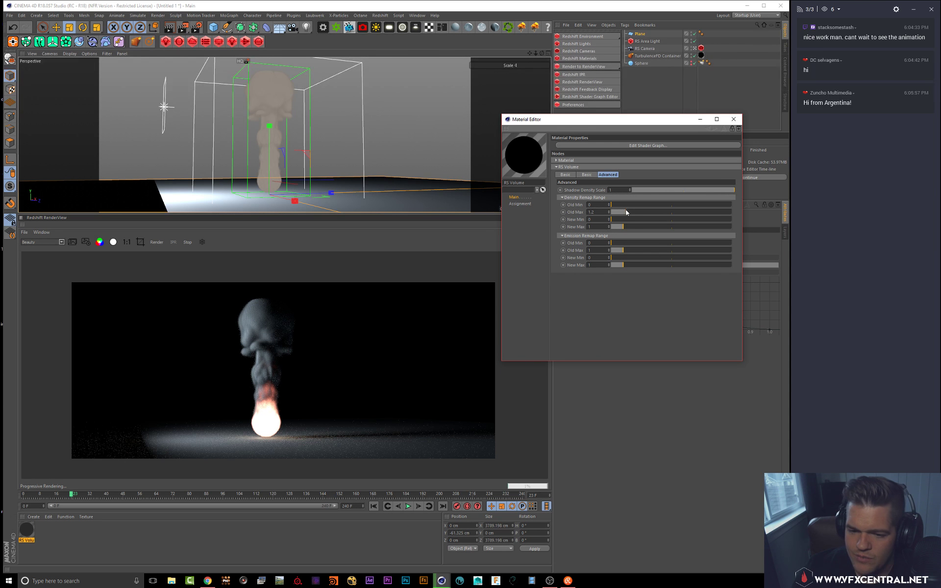
pyautogui.moveTo(626, 211); pyautogui.dragTo(684, 213)
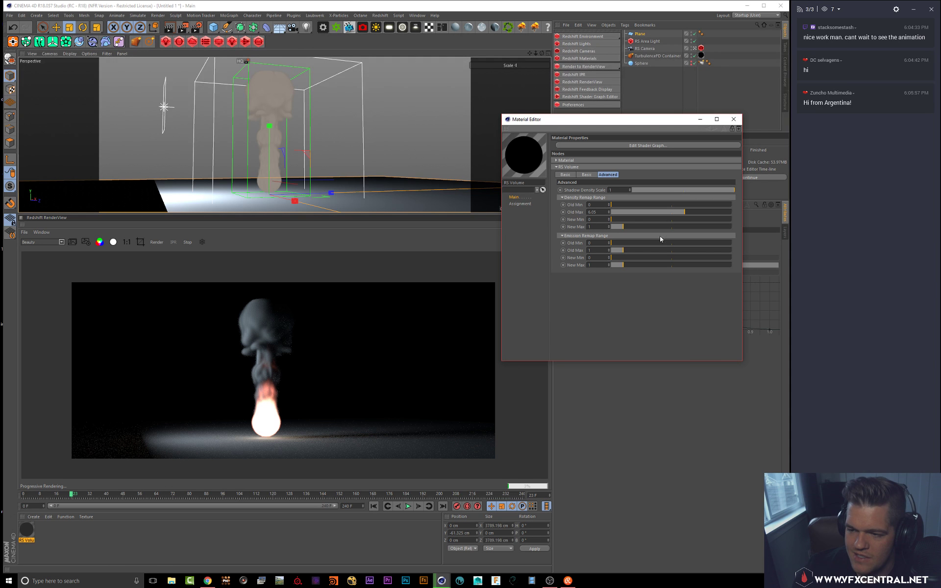
pyautogui.moveTo(619, 212); pyautogui.dragTo(613, 214)
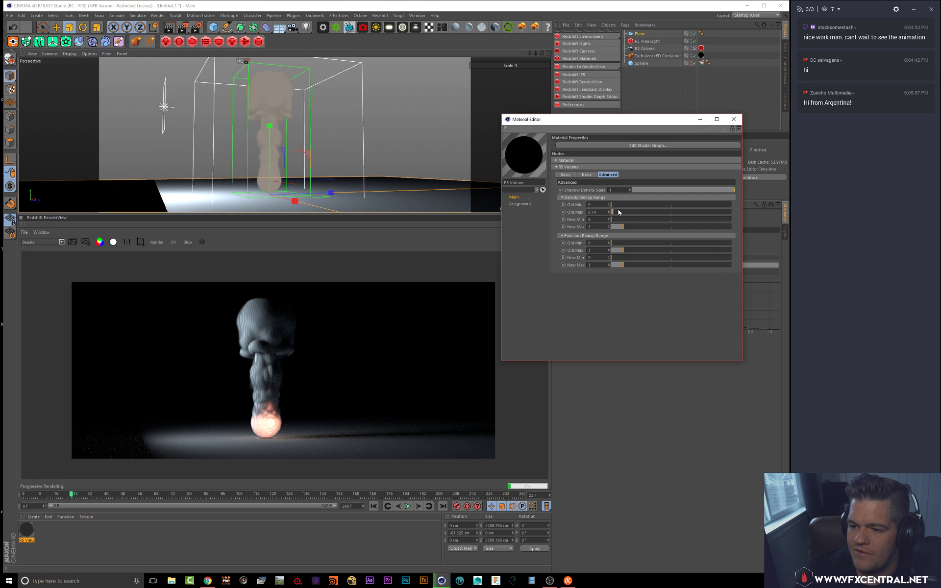
pyautogui.moveTo(618, 211); pyautogui.dragTo(633, 212)
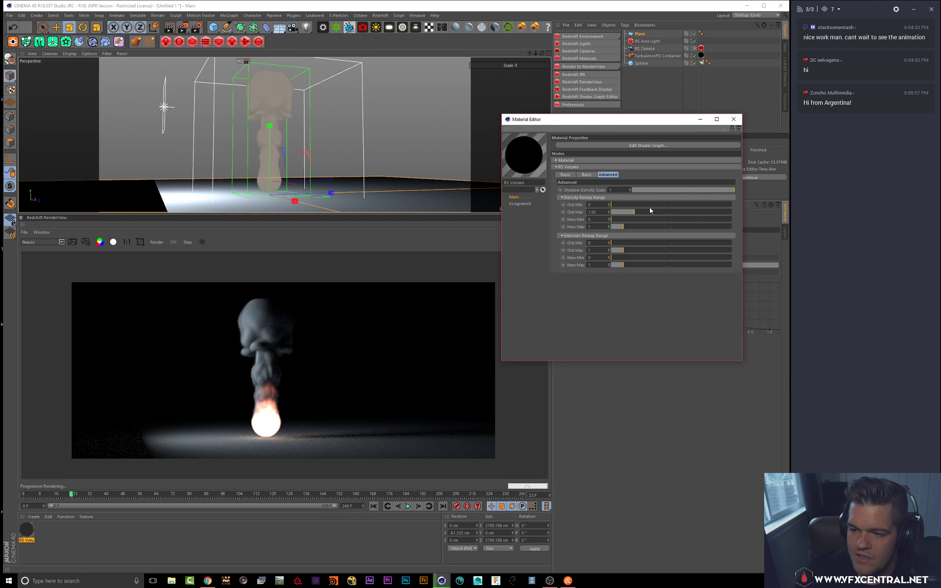
pyautogui.click(650, 212)
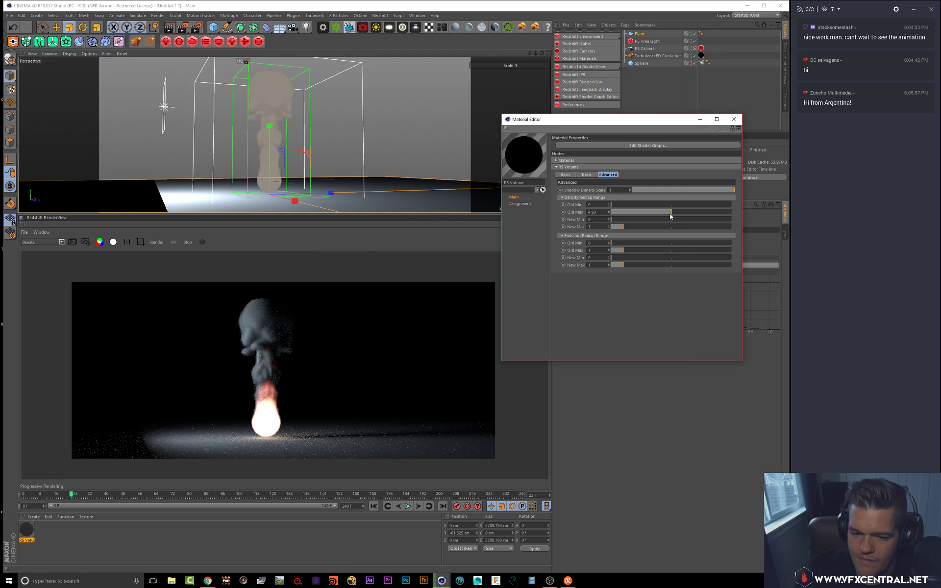
pyautogui.click(619, 204)
pyautogui.moveTo(631, 205)
pyautogui.mouseDown()
pyautogui.moveTo(612, 205)
pyautogui.moveTo(645, 204)
pyautogui.moveTo(634, 204)
pyautogui.mouseUp()
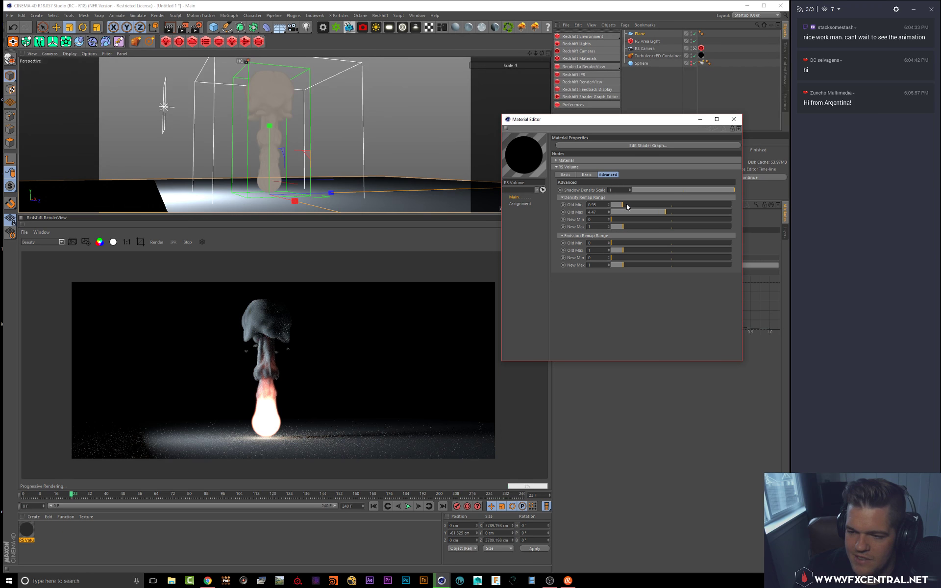
pyautogui.moveTo(620, 206)
pyautogui.mouseDown()
pyautogui.moveTo(656, 206)
pyautogui.moveTo(611, 206)
pyautogui.mouseUp()
pyautogui.click(636, 211)
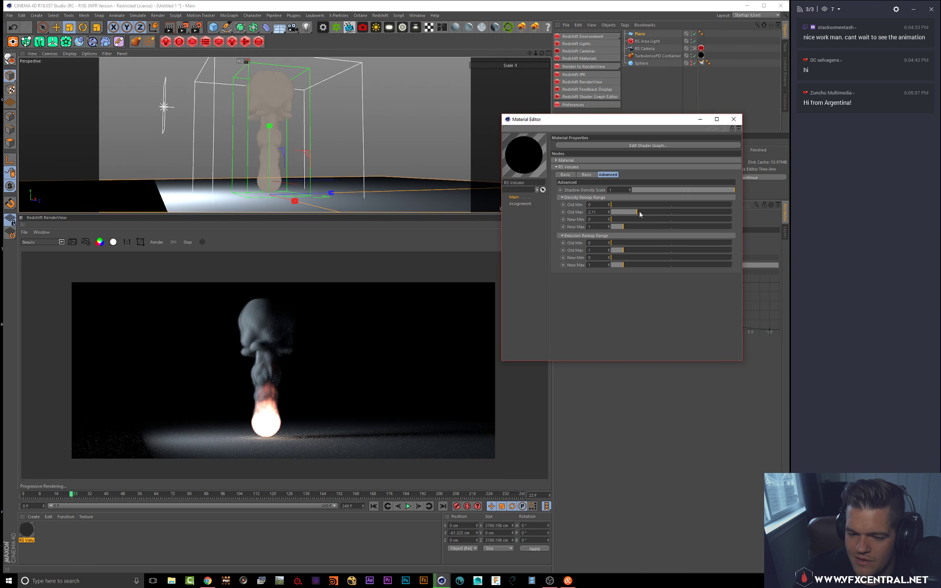
pyautogui.click(647, 212)
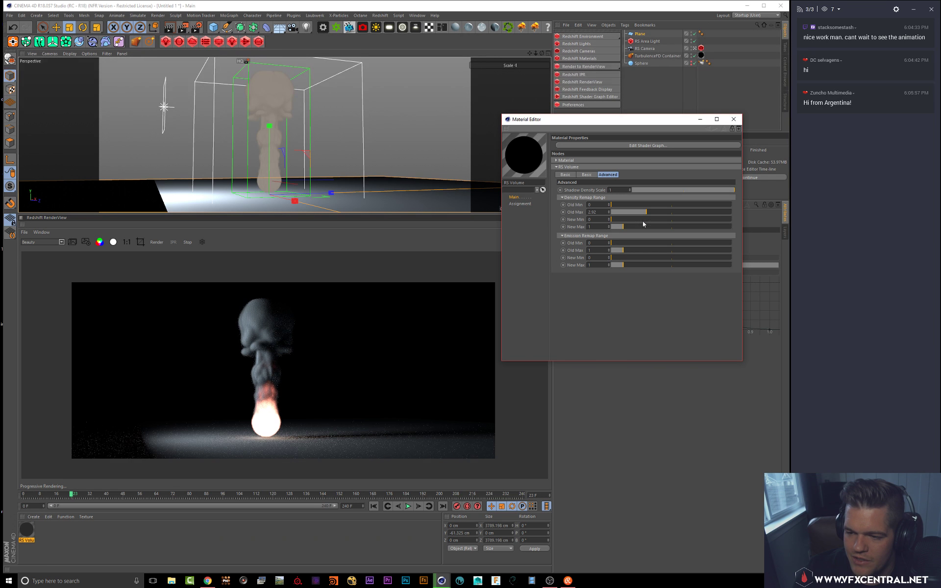
pyautogui.moveTo(644, 224)
pyautogui.mouseDown()
pyautogui.moveTo(696, 228)
pyautogui.moveTo(628, 225)
pyautogui.moveTo(643, 224)
pyautogui.moveTo(629, 250)
pyautogui.moveTo(648, 250)
pyautogui.mouseUp()
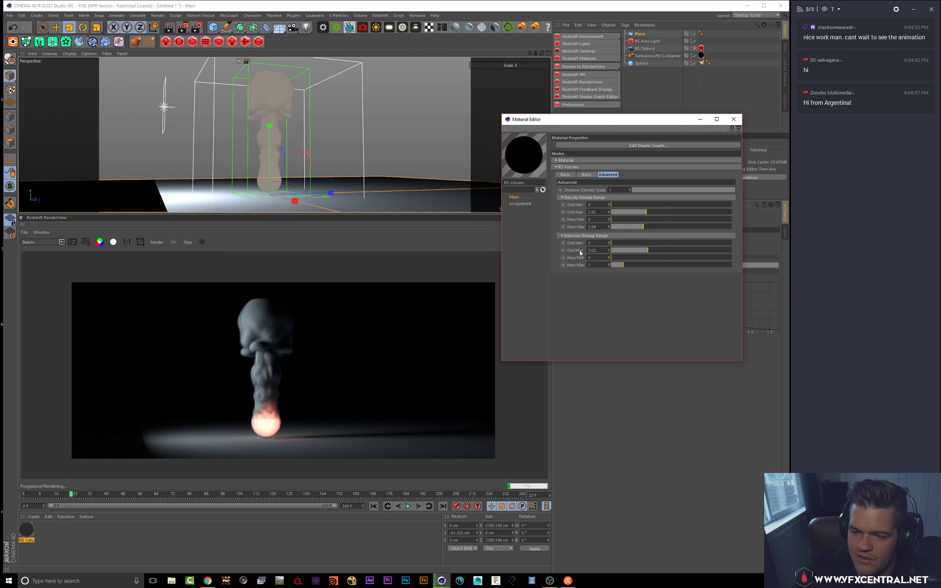
# Step: Adjust the material's Emission Remap Range to an Old Max of about 0.68 and a New Max of about 1.17, and close the material editor
pyautogui.moveTo(633, 250); pyautogui.dragTo(611, 243)
pyautogui.click(616, 243)
pyautogui.moveTo(633, 250); pyautogui.dragTo(723, 249)
pyautogui.moveTo(632, 252); pyautogui.dragTo(619, 253)
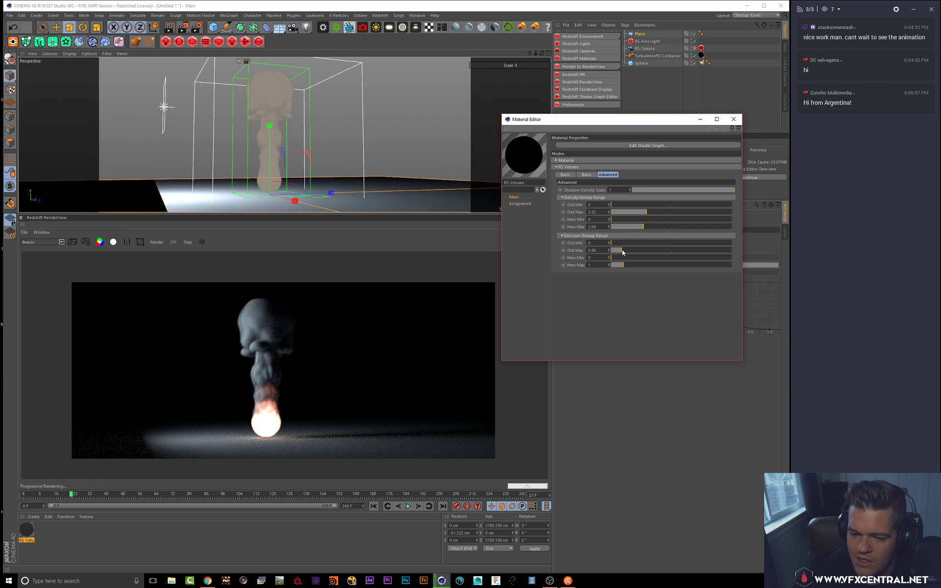
pyautogui.moveTo(634, 263); pyautogui.dragTo(682, 261)
pyautogui.moveTo(626, 252); pyautogui.dragTo(706, 267)
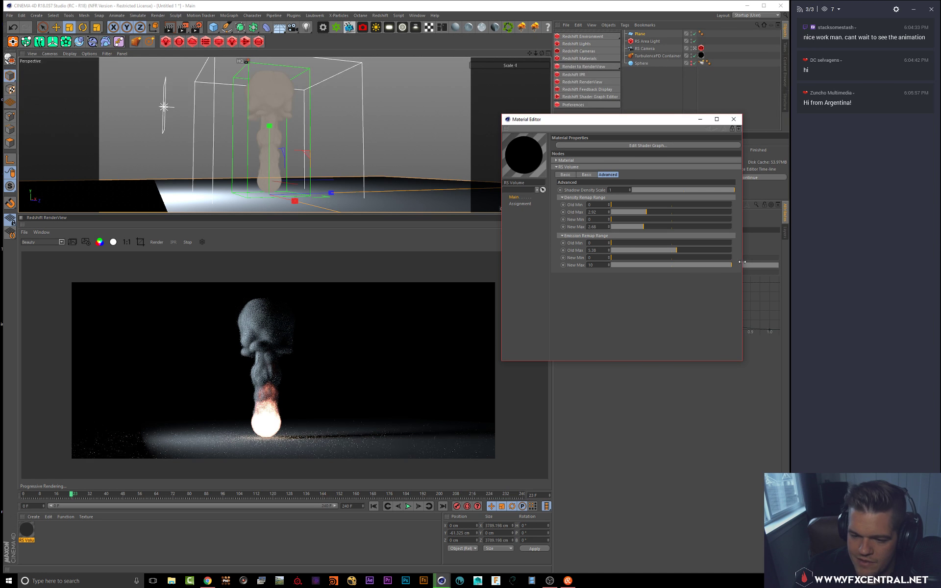
pyautogui.moveTo(647, 254); pyautogui.dragTo(694, 252)
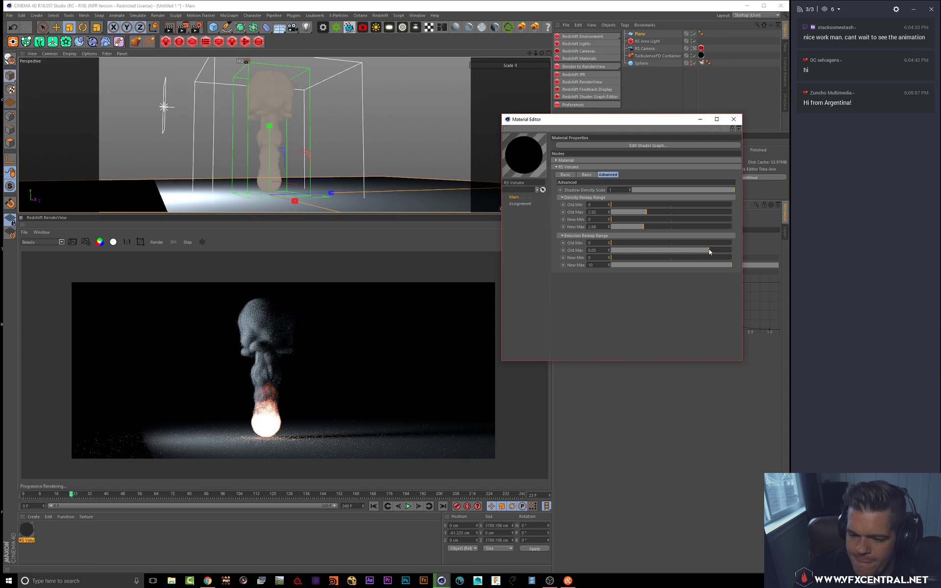
pyautogui.moveTo(637, 249)
pyautogui.mouseDown()
pyautogui.moveTo(621, 253)
pyautogui.moveTo(625, 264)
pyautogui.mouseUp()
pyautogui.click(660, 265)
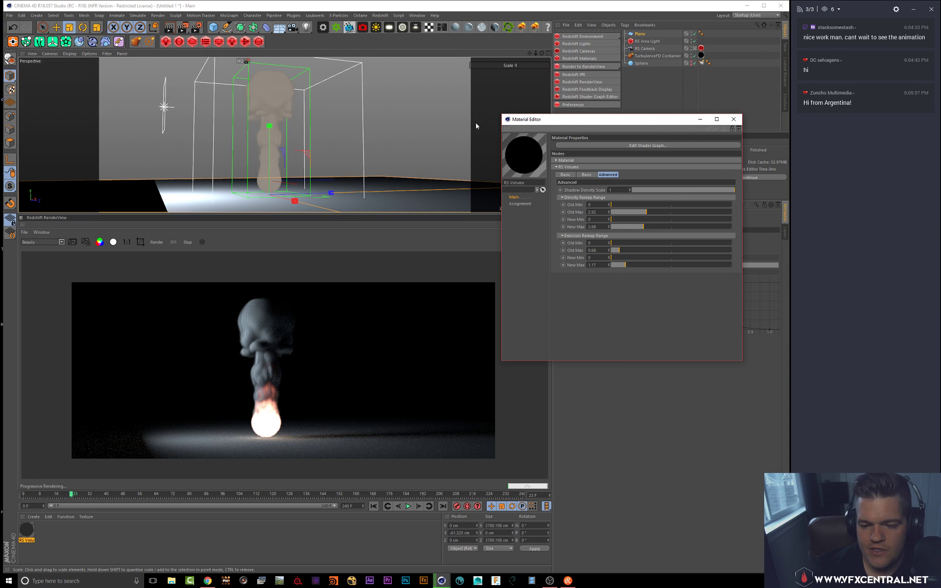
pyautogui.click(734, 119)
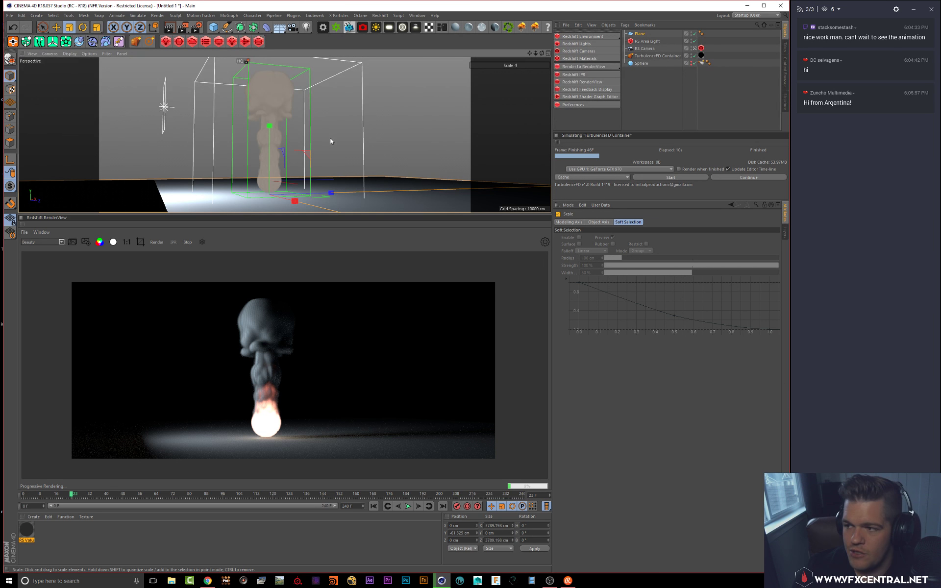
# Step: Reframe the smoke column from a slightly higher camera angle and stop the Redshift preview render
pyautogui.keyDown('alt'); pyautogui.moveTo(331, 142); pyautogui.dragTo(320, 151); pyautogui.keyUp('alt')
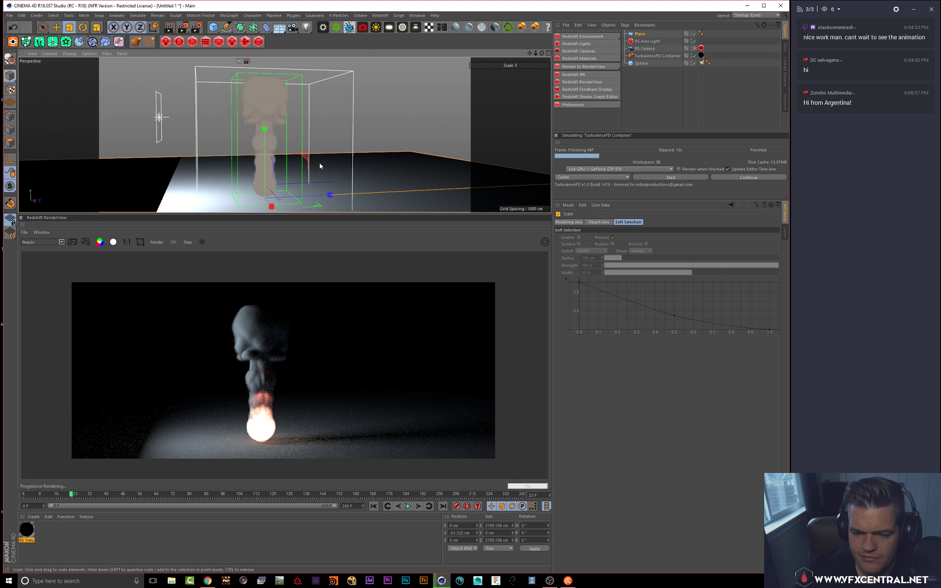
pyautogui.keyDown('alt'); pyautogui.moveTo(319, 166); pyautogui.dragTo(330, 148, button='middle'); pyautogui.keyUp('alt')
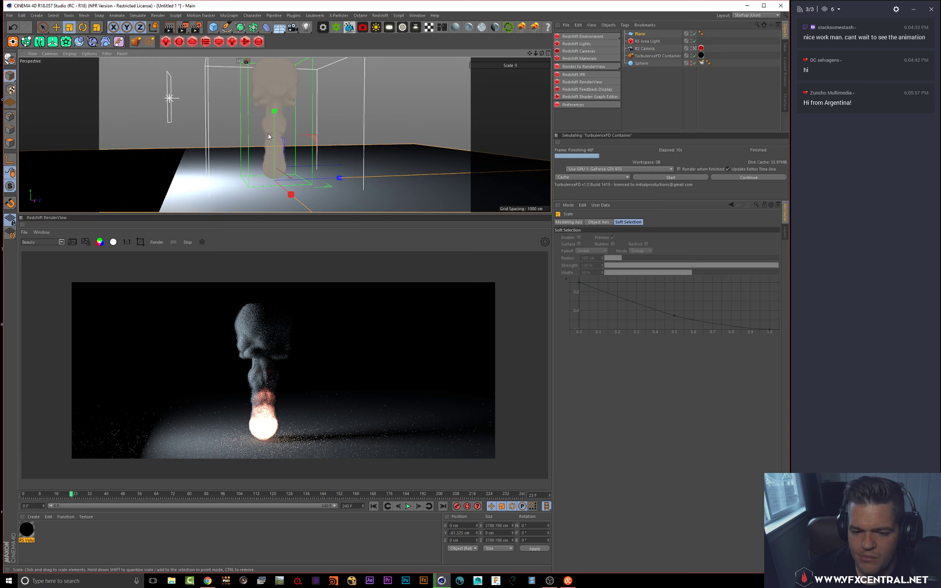
pyautogui.click(187, 242)
# Step: Set the TurbulenceFD Container's voxel size to 3 cm
pyautogui.click(642, 56)
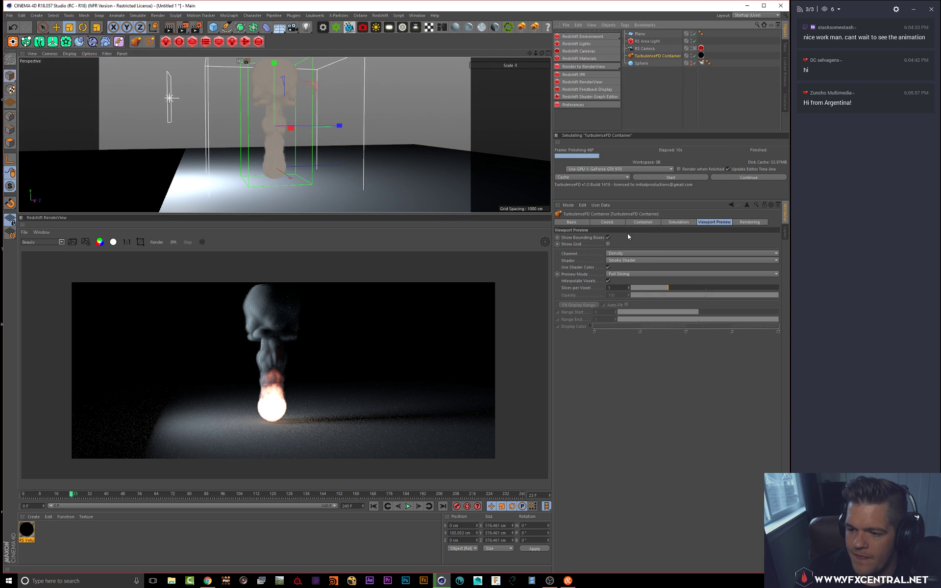
pyautogui.click(643, 222)
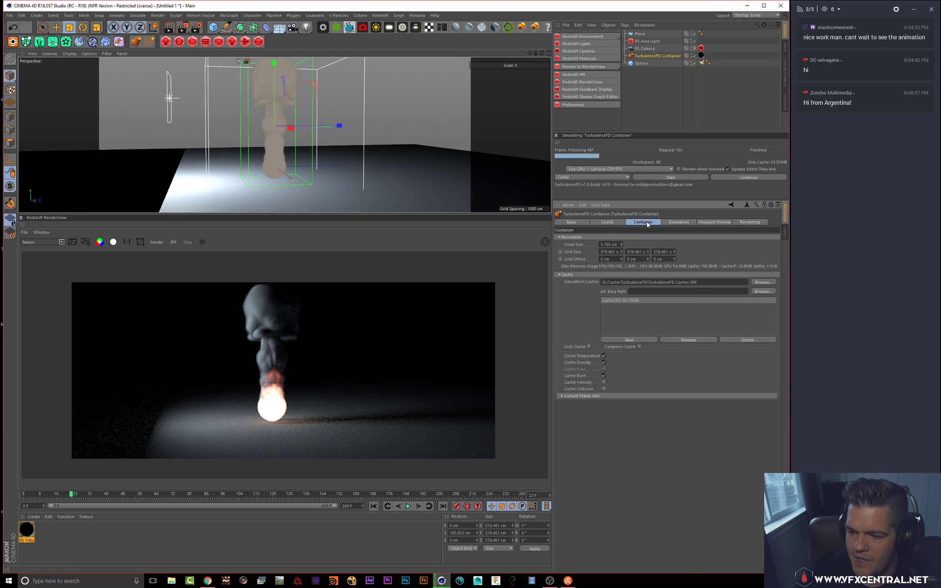
pyautogui.click(617, 244)
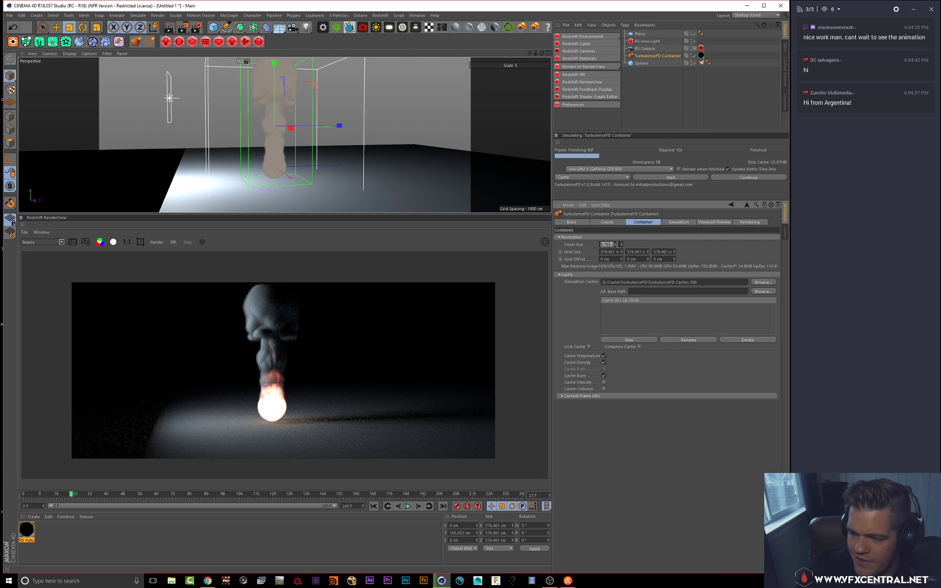
pyautogui.write('3')
pyautogui.press('Return')
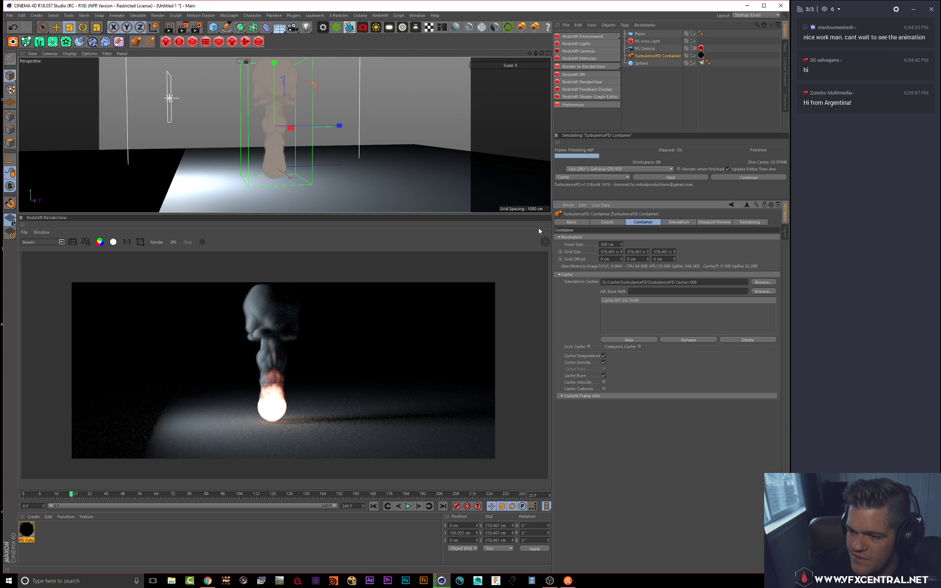
pyautogui.moveTo(615, 244); pyautogui.dragTo(607, 239)
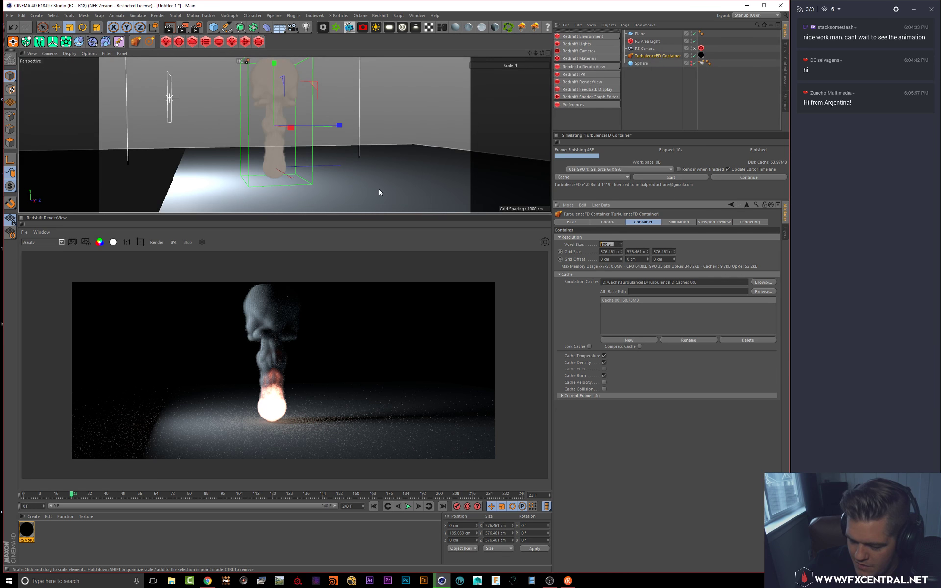
pyautogui.press('BackSpace')
pyautogui.press('Return')
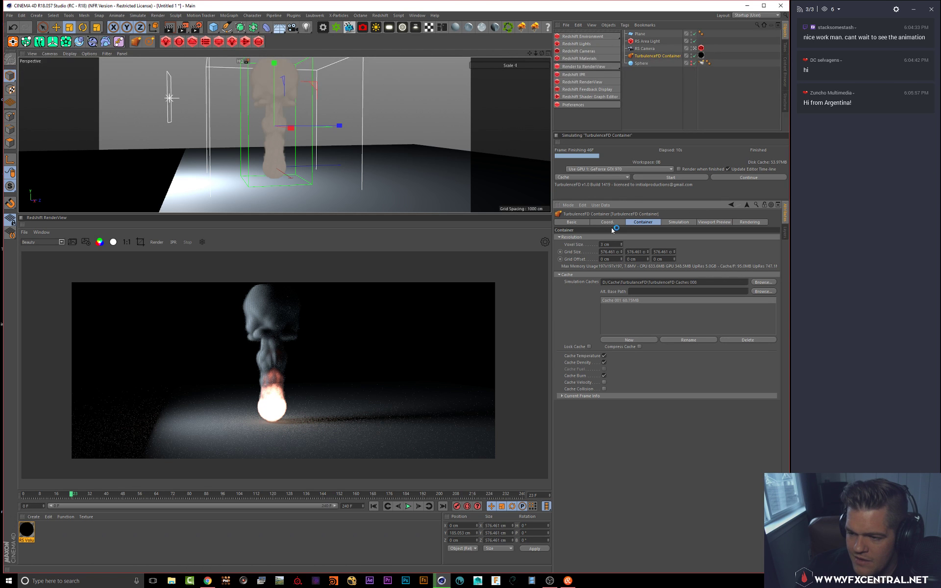
# Step: Set the sphere emitter's Normal Force to 10 cm and Y Directional Force to -1 cm, and rerun the simulation over the existing cache
pyautogui.click(676, 223)
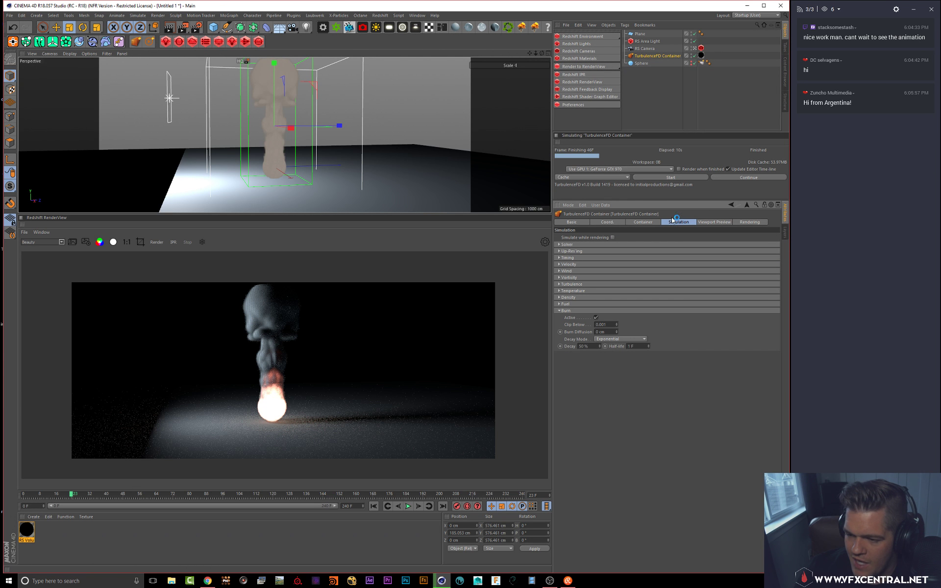
pyautogui.click(640, 63)
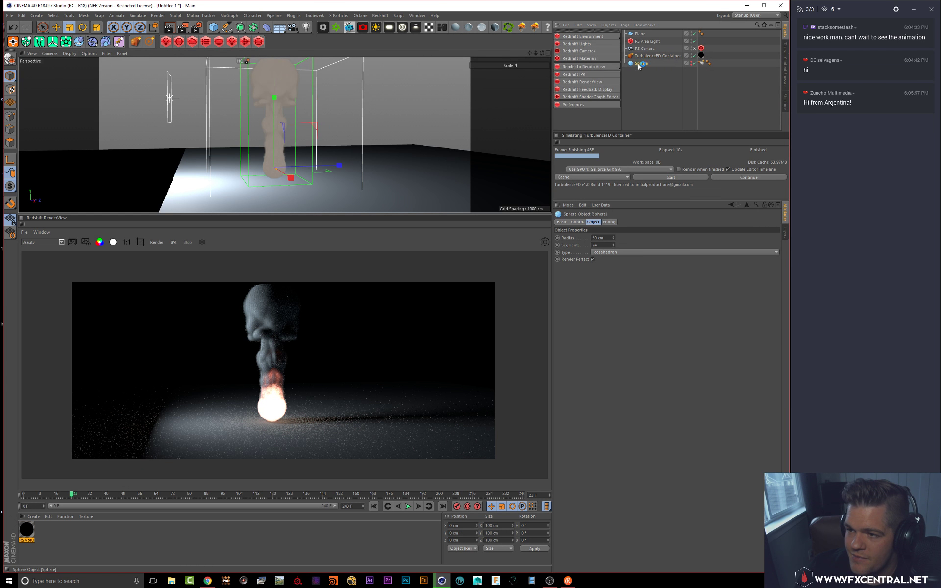
pyautogui.click(701, 63)
pyautogui.click(576, 308)
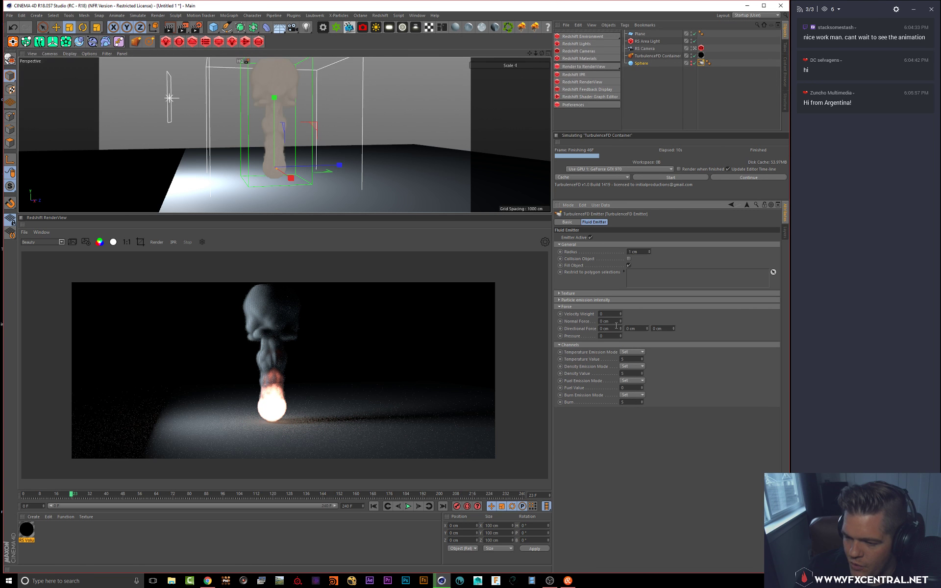
pyautogui.write('1')
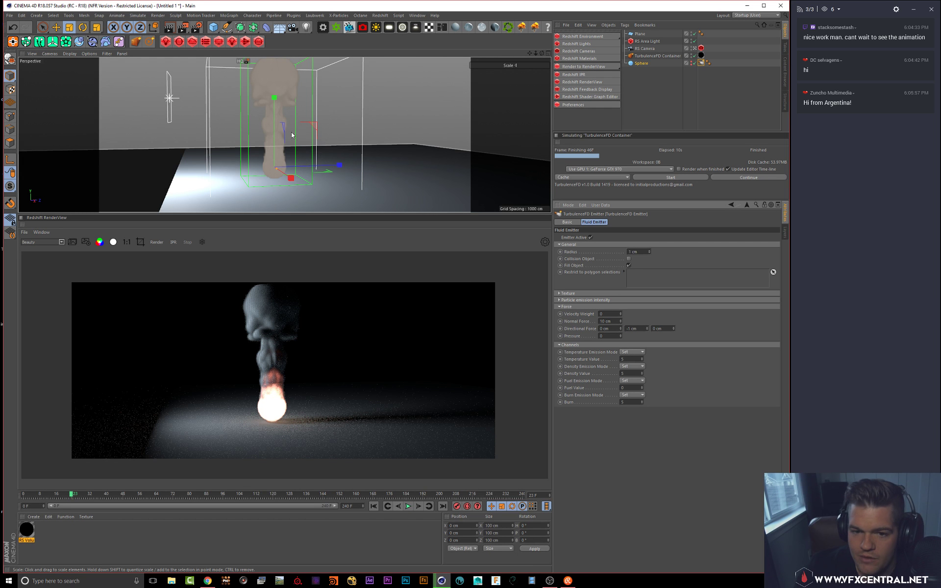
pyautogui.click(652, 179)
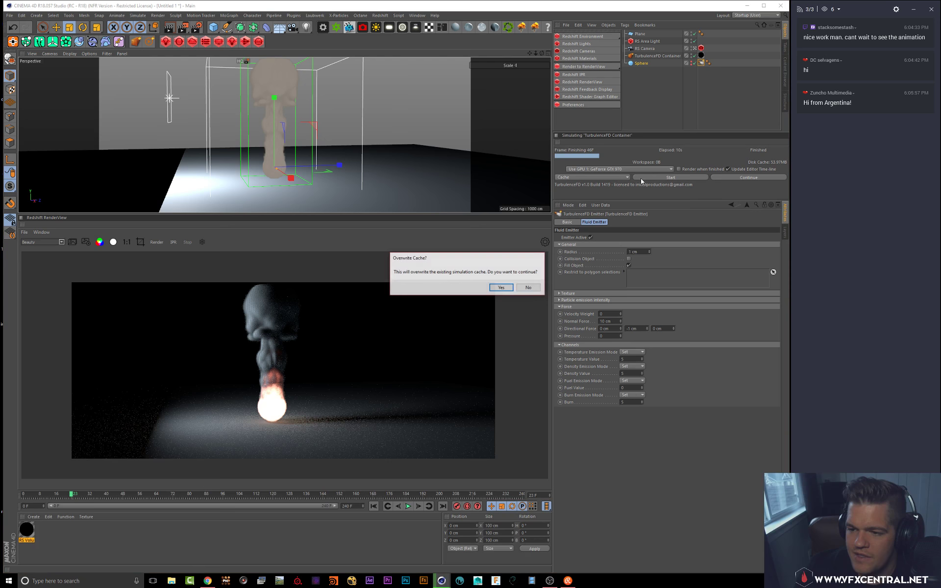
pyautogui.click(502, 285)
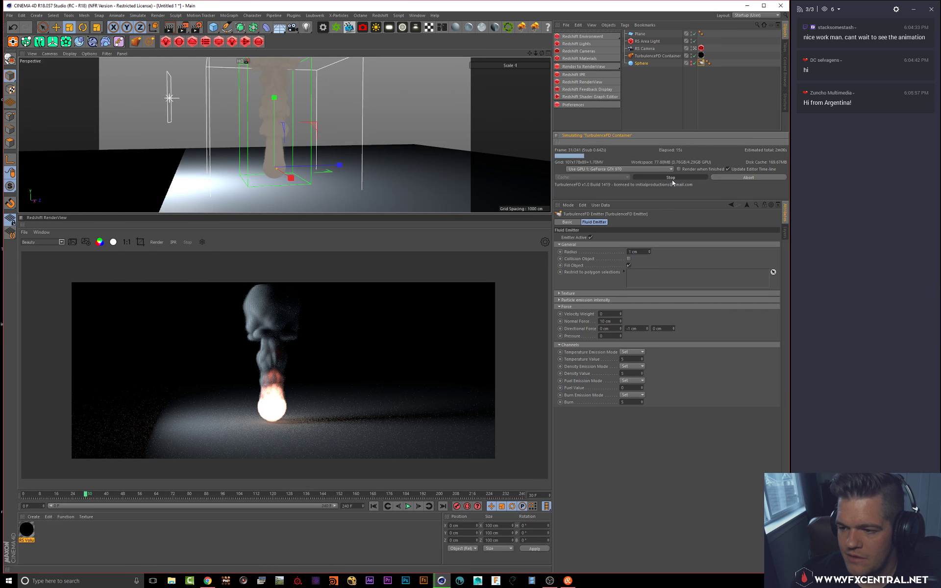
# Step: Set the sphere emitter's Velocity Weight to 50 and Normal Force to 50 cm, trying a small Z Directional Force
pyautogui.doubleClick(657, 328)
pyautogui.write('0.03')
pyautogui.press('Return')
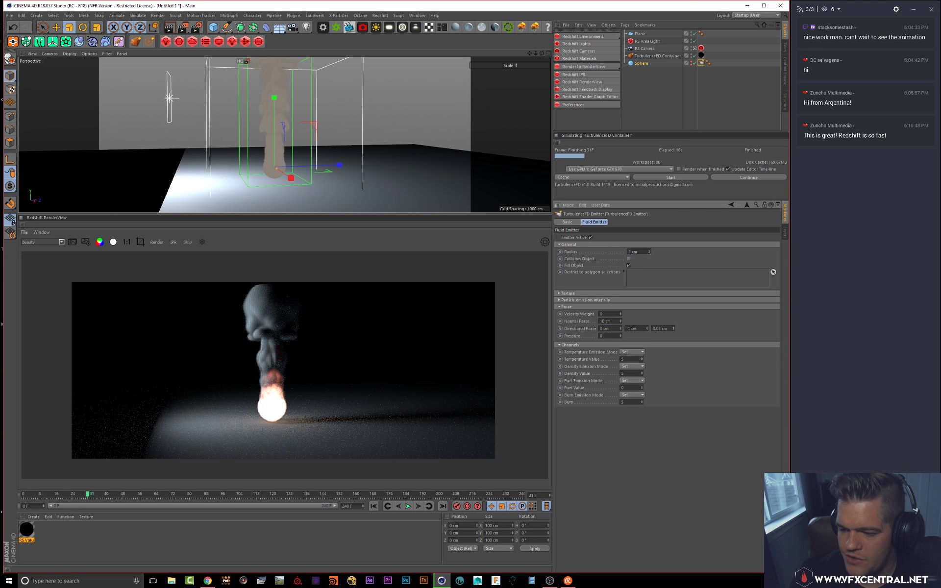
pyautogui.write('5')
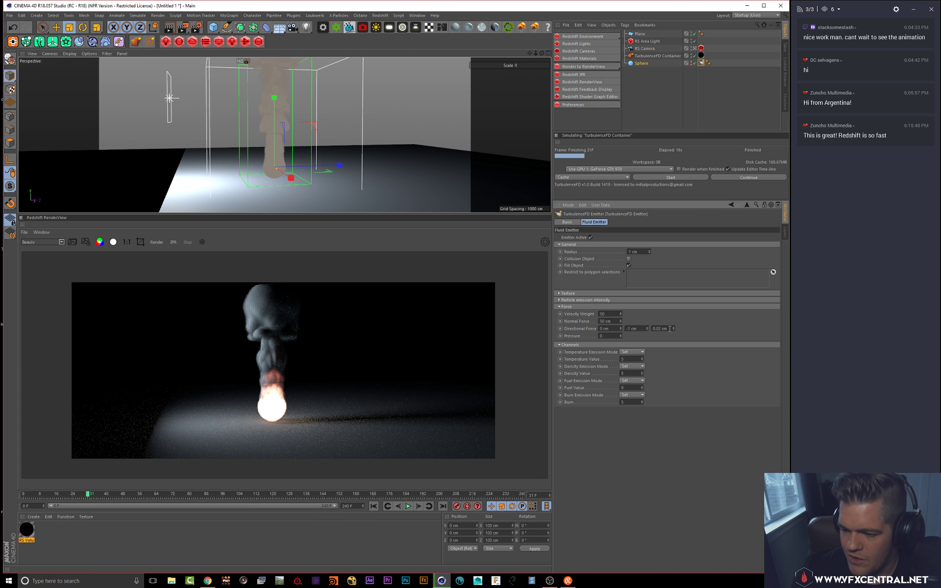
# Step: Set the emitter's Z Directional Force to 5 cm and rerun the simulation over the existing cache
pyautogui.moveTo(670, 329); pyautogui.dragTo(559, 318)
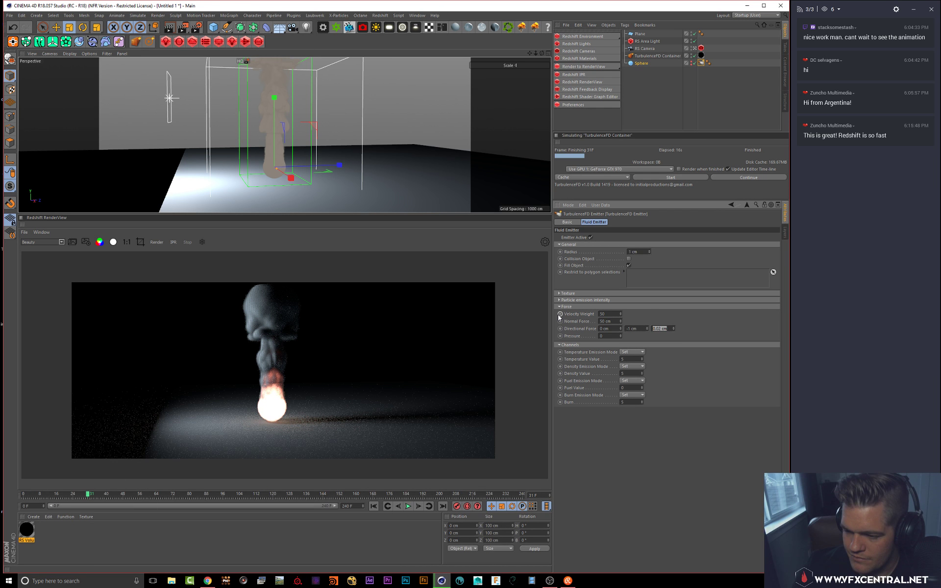
pyautogui.write('5')
pyautogui.press('Return')
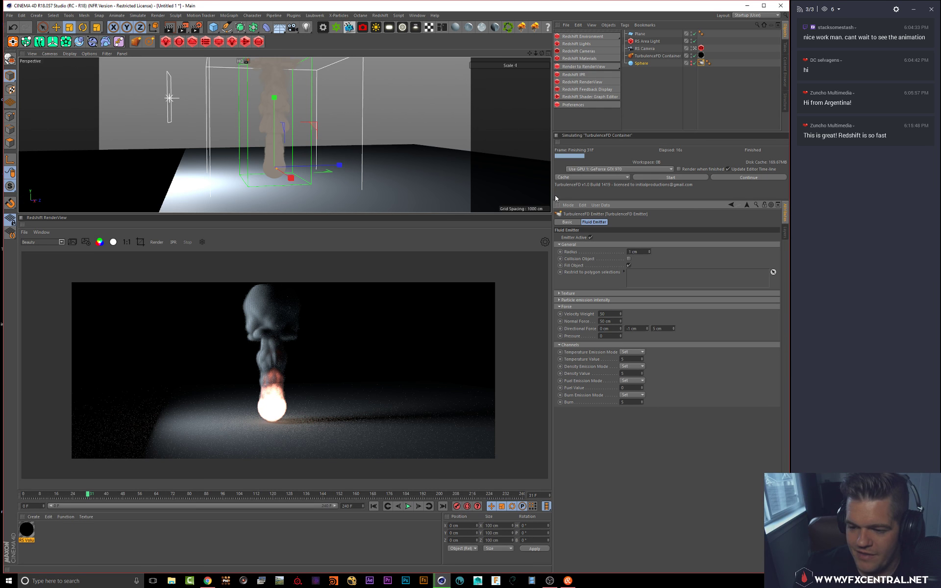
pyautogui.click(662, 179)
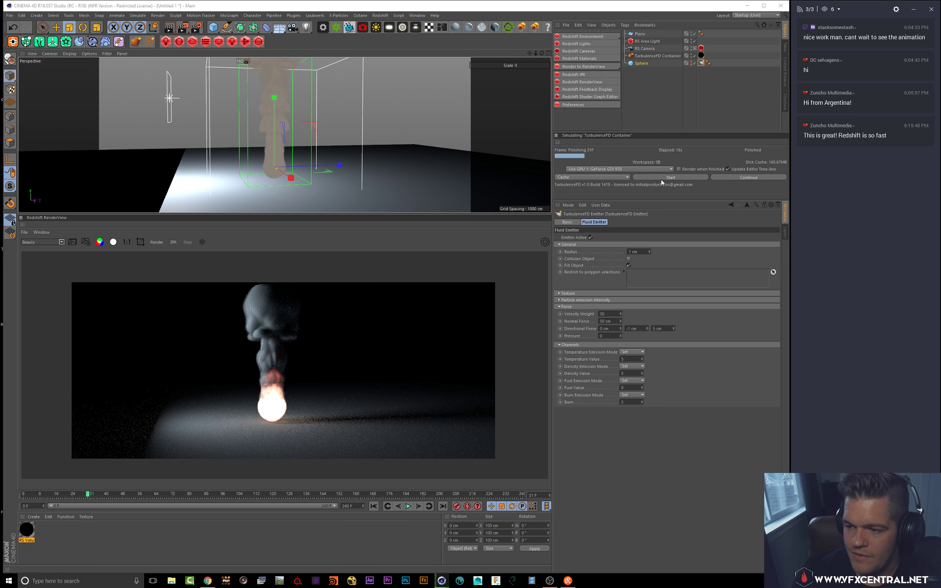
pyautogui.click(499, 287)
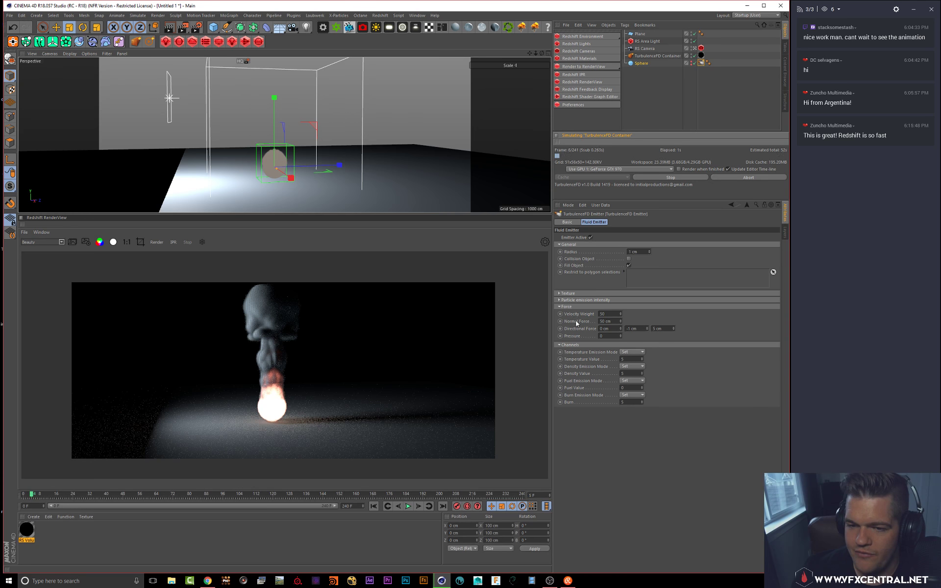
# Step: Enlarge the perspective viewport, reframe the smoke column from a different side angle and stop the running simulation
pyautogui.moveTo(333, 164)
pyautogui.keyDown('alt'); pyautogui.mouseDown()
pyautogui.moveTo(298, 174)
pyautogui.moveTo(261, 166)
pyautogui.moveTo(324, 166)
pyautogui.moveTo(315, 163)
pyautogui.mouseUp(); pyautogui.keyUp('alt')
pyautogui.keyDown('alt'); pyautogui.moveTo(314, 163); pyautogui.dragTo(331, 118, button='right'); pyautogui.keyUp('alt')
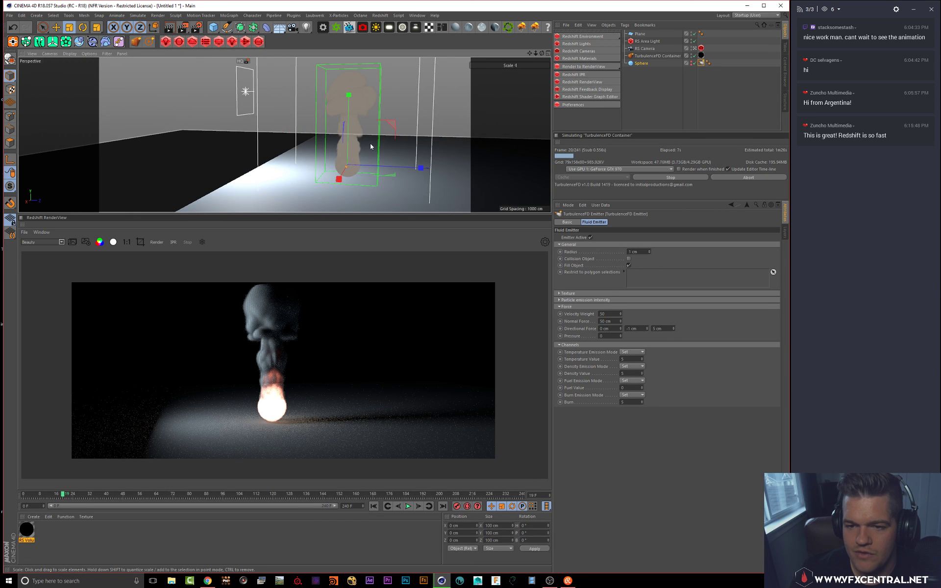
pyautogui.keyDown('alt'); pyautogui.moveTo(371, 145); pyautogui.dragTo(354, 135); pyautogui.keyUp('alt')
pyautogui.moveTo(297, 213); pyautogui.dragTo(296, 273)
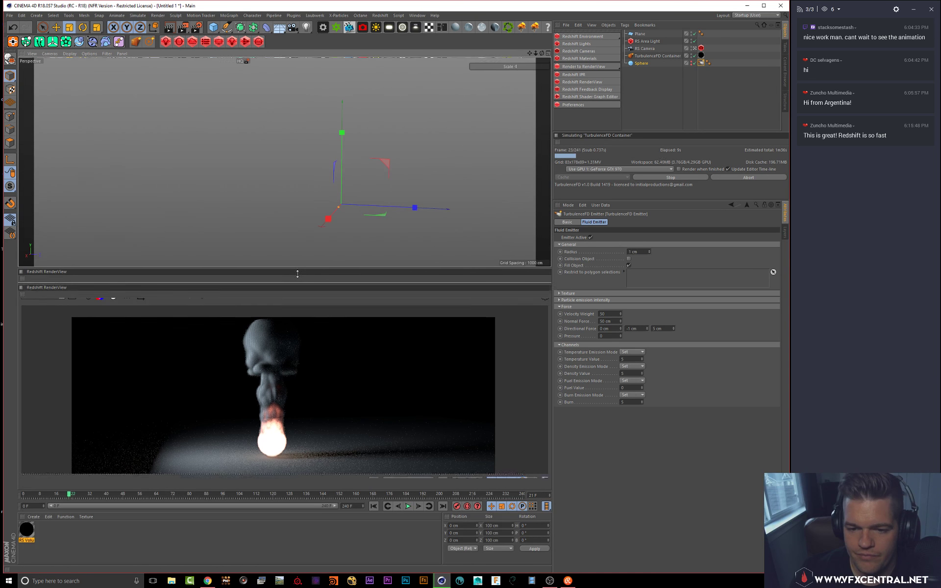
pyautogui.keyDown('alt'); pyautogui.moveTo(432, 192); pyautogui.dragTo(420, 191); pyautogui.keyUp('alt')
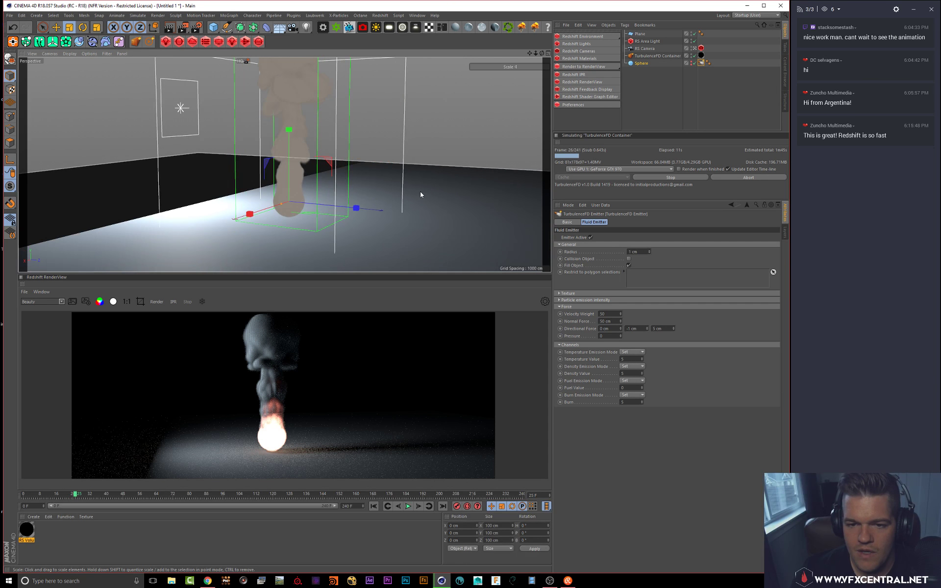
pyautogui.click(668, 179)
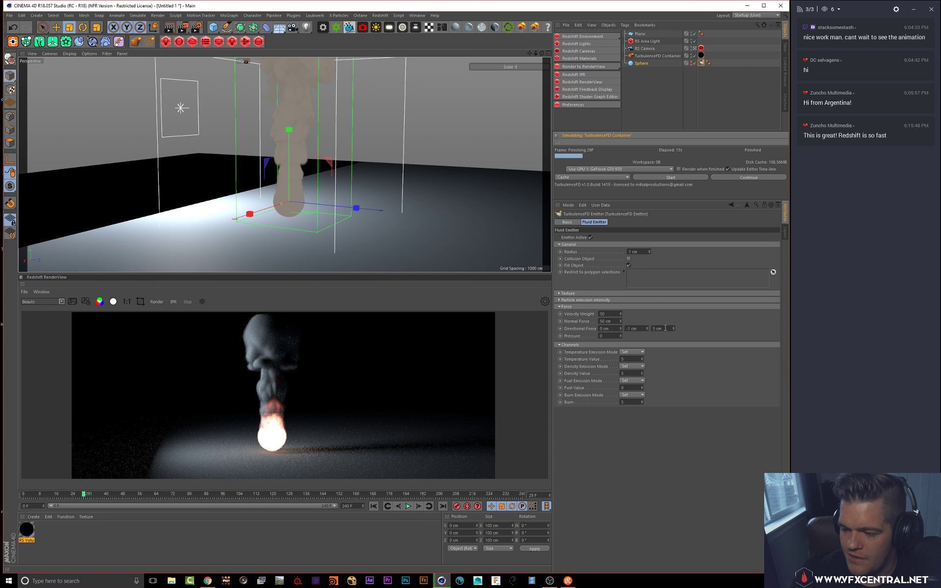
# Step: Raise the emitter's Z Directional Force to 50 cm and rerun the simulation, watching the smoke from the side
pyautogui.doubleClick(666, 328)
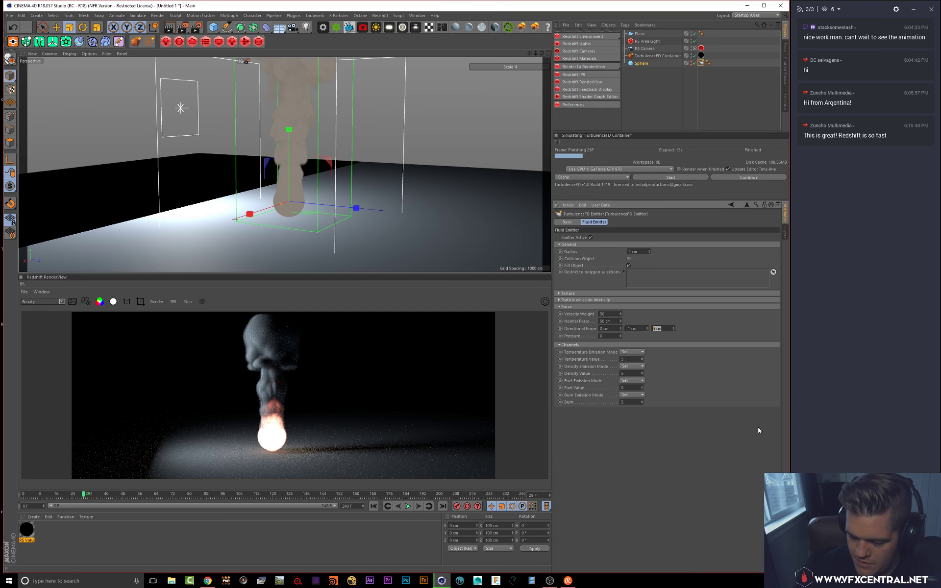
pyautogui.write('50')
pyautogui.press('Return')
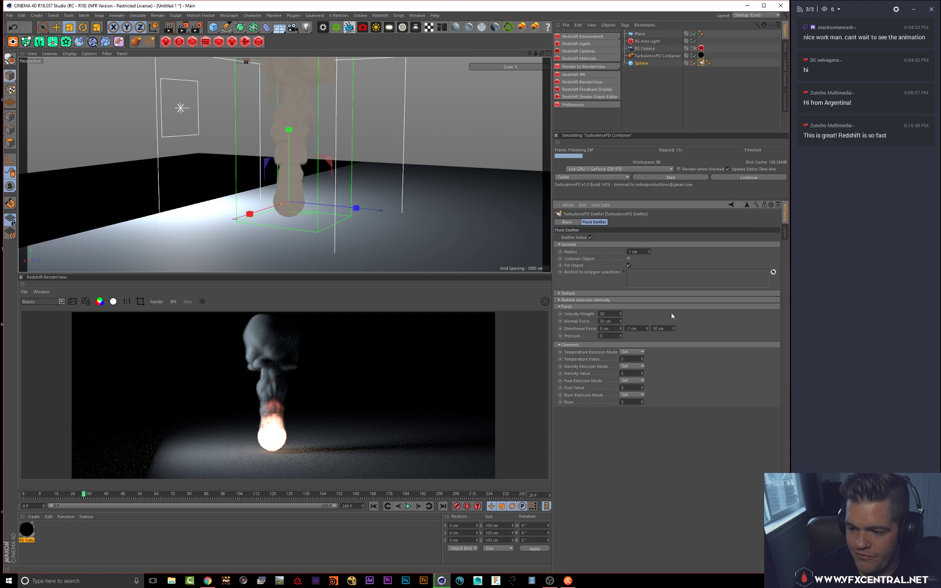
pyautogui.click(656, 177)
pyautogui.click(501, 287)
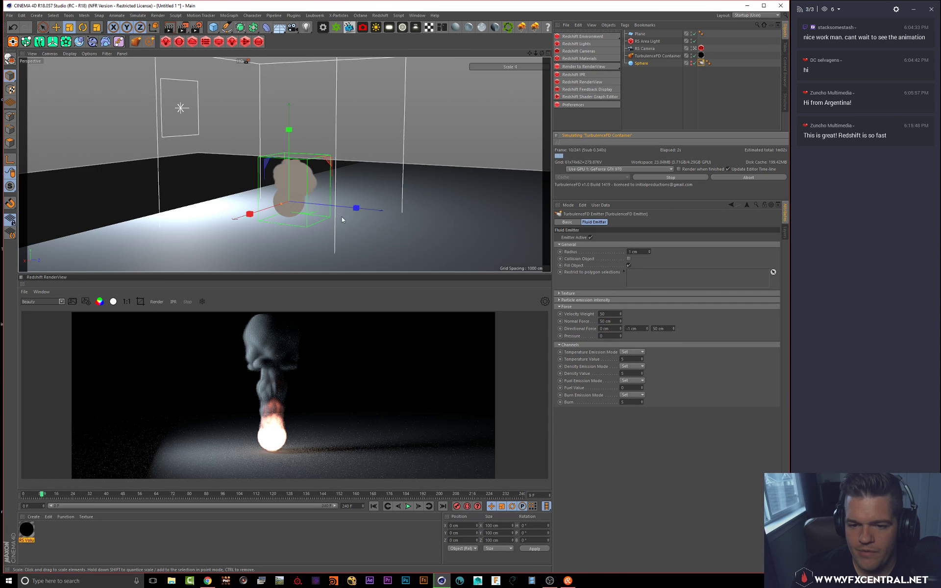
pyautogui.keyDown('alt'); pyautogui.moveTo(341, 219); pyautogui.dragTo(376, 218); pyautogui.keyUp('alt')
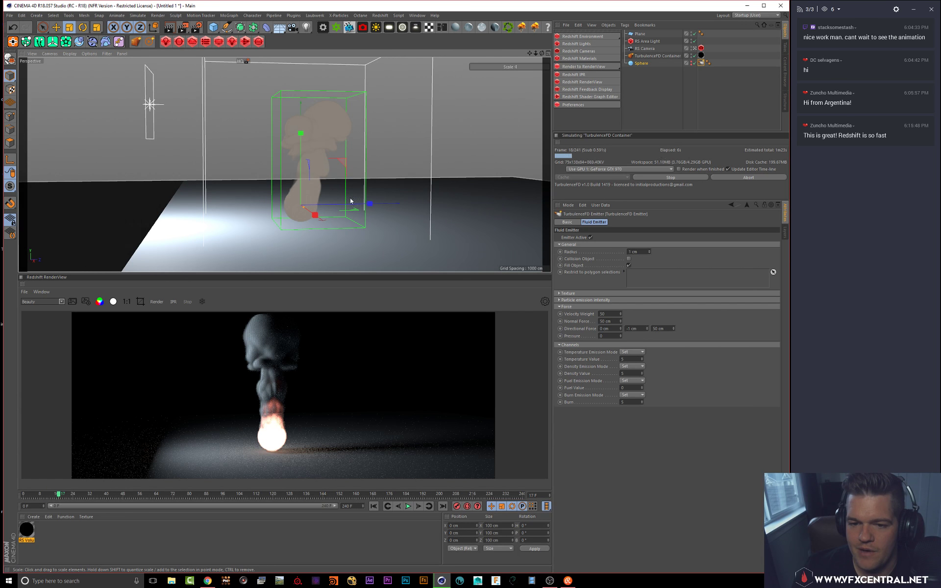
# Step: Stop the simulation, set the emitter's Y Directional Force to -150 cm and simulate again over the existing cache
pyautogui.click(660, 178)
pyautogui.moveTo(638, 329); pyautogui.dragTo(596, 319)
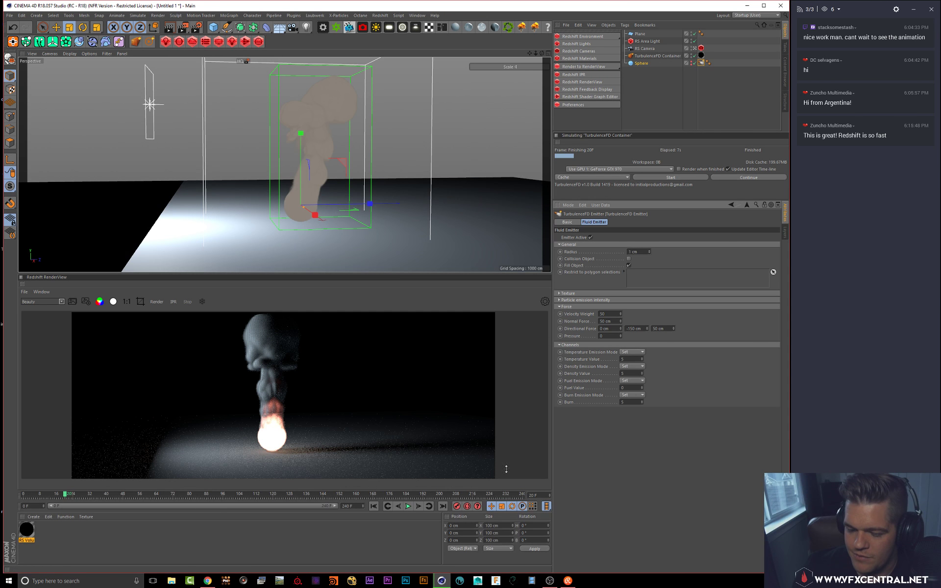
pyautogui.click(664, 179)
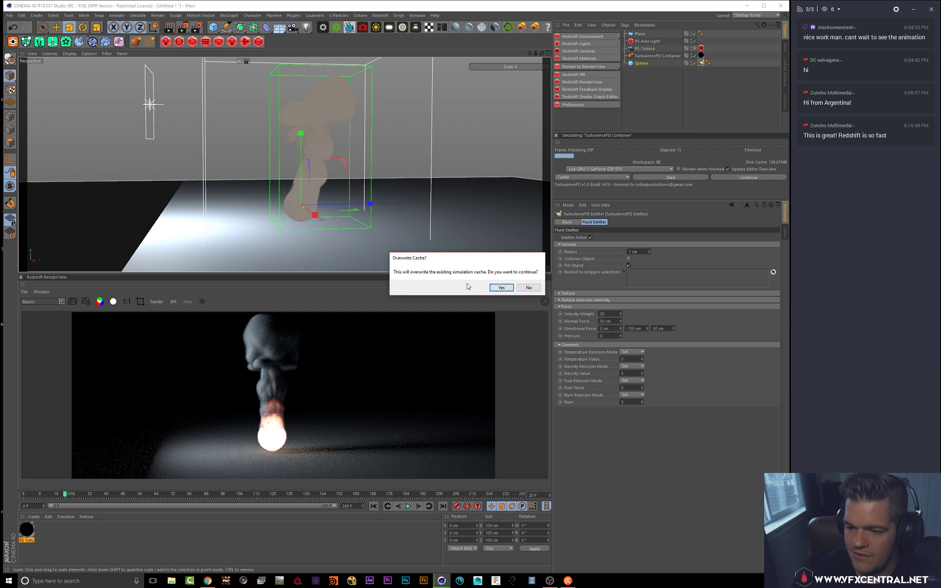
pyautogui.click(500, 287)
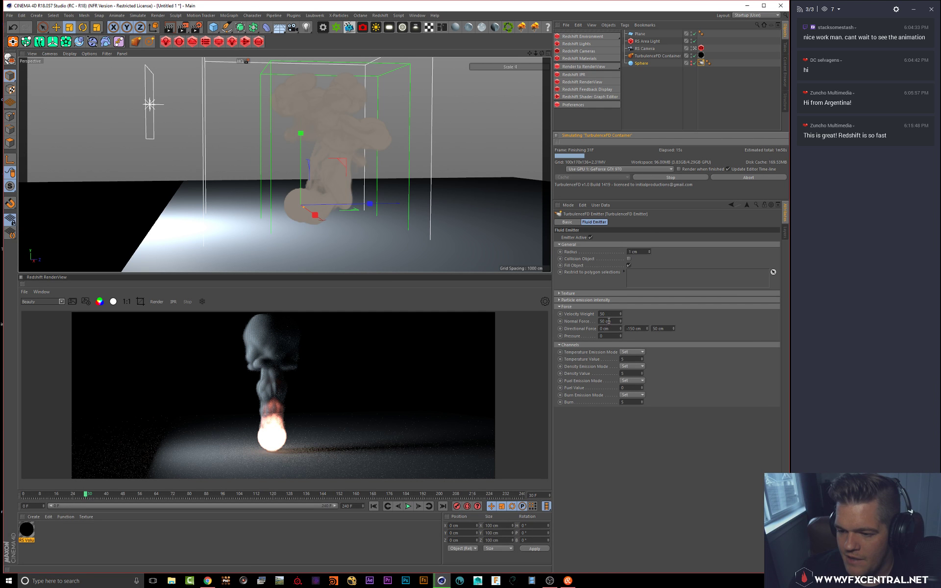
# Step: Set the emitter's Normal Force to 200 cm and restart the simulation, overwriting the existing cache
pyautogui.moveTo(613, 321); pyautogui.dragTo(476, 297)
pyautogui.write('20')
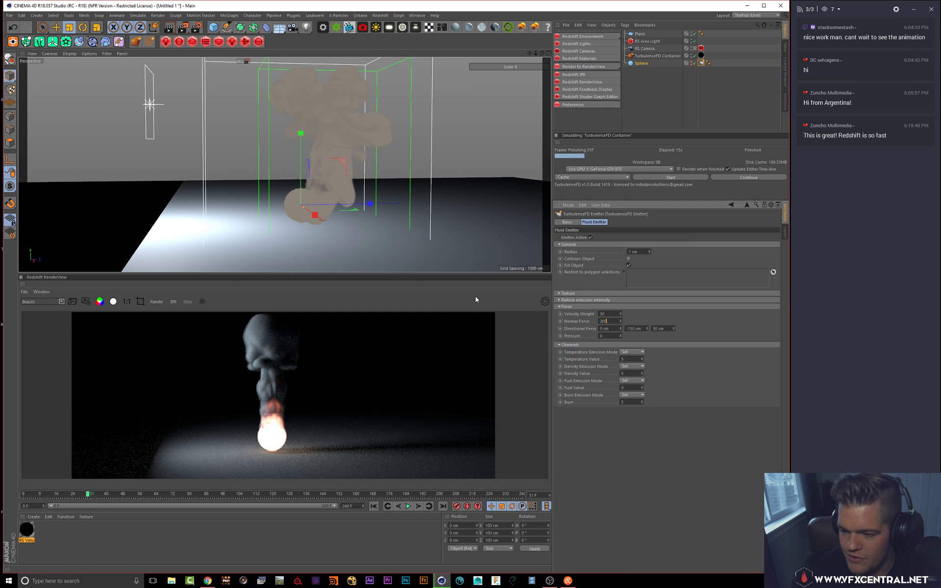
pyautogui.click(672, 179)
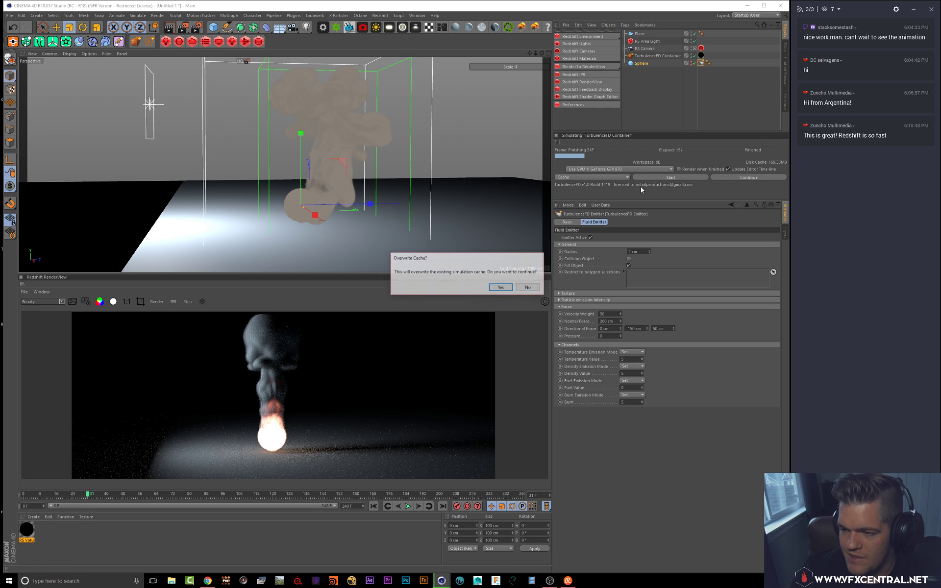
pyautogui.click(499, 286)
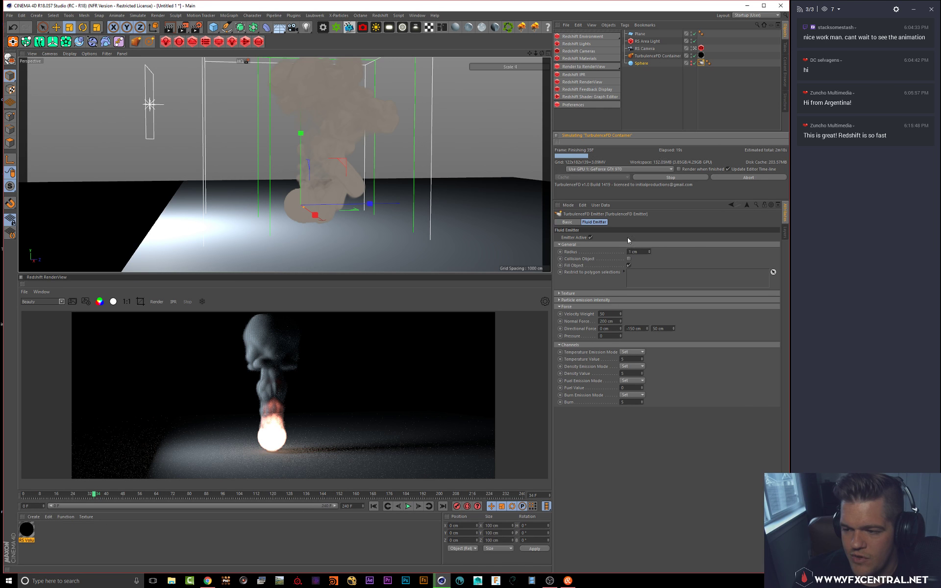
# Step: Keyframe the emitter's Radius from 1 cm at frame 0 to 0.5 cm at frame 6 and rerun the simulation
pyautogui.click(374, 506)
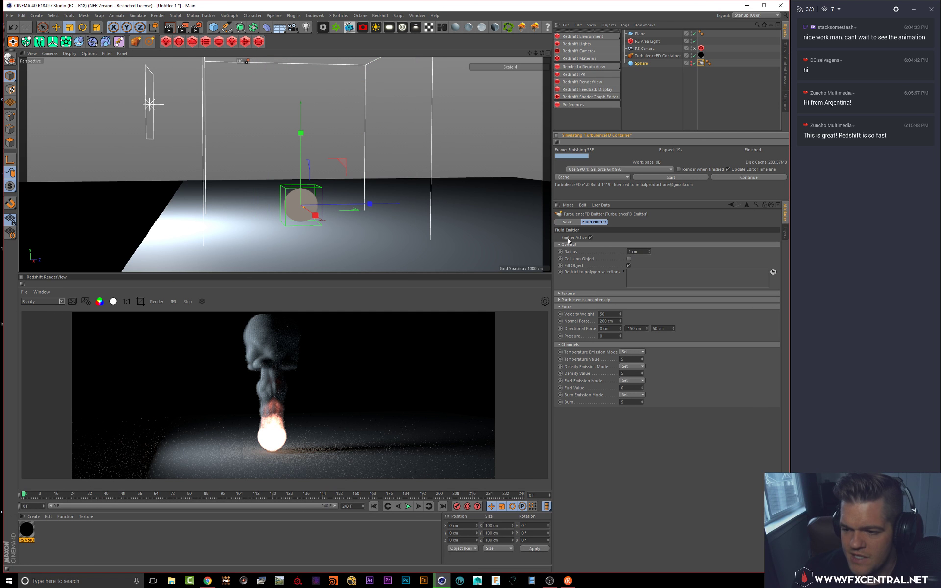
pyautogui.keyDown('ctrl'); pyautogui.click(560, 252); pyautogui.keyUp('ctrl')
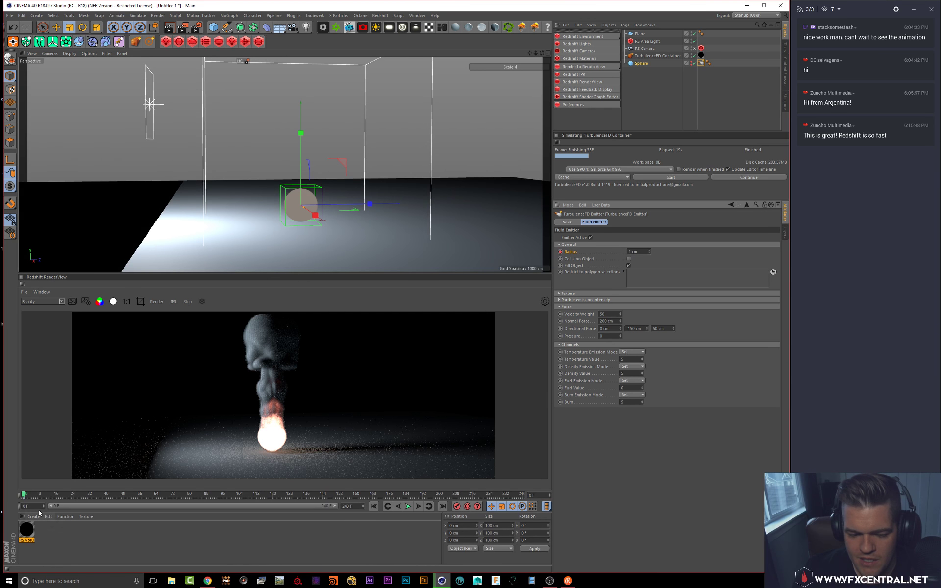
pyautogui.moveTo(33, 496); pyautogui.dragTo(36, 494)
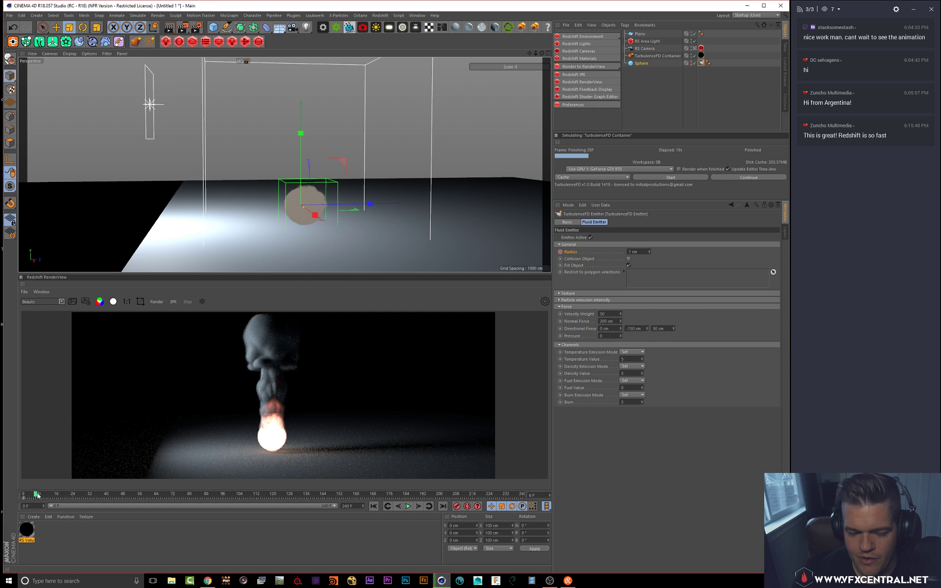
pyautogui.click(639, 252)
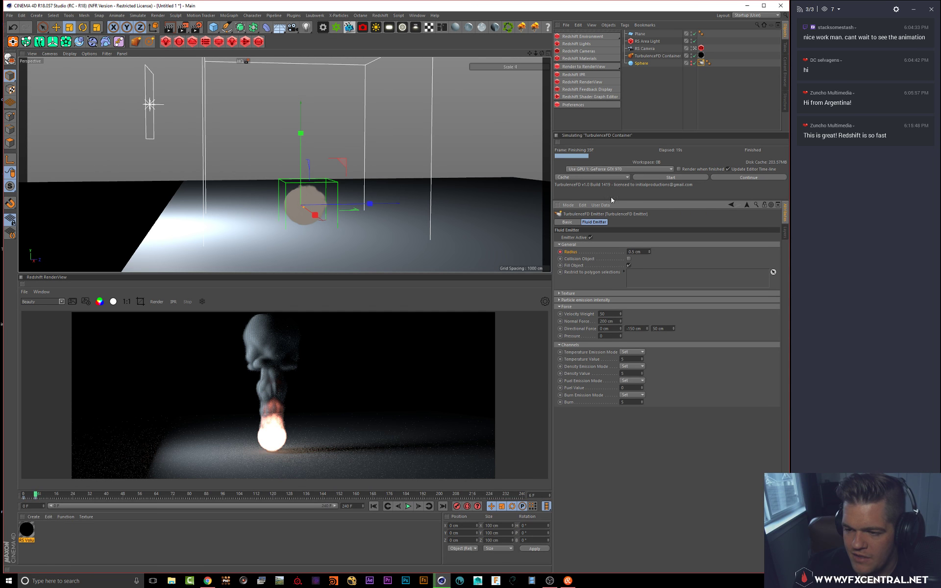
pyautogui.click(664, 179)
pyautogui.click(503, 290)
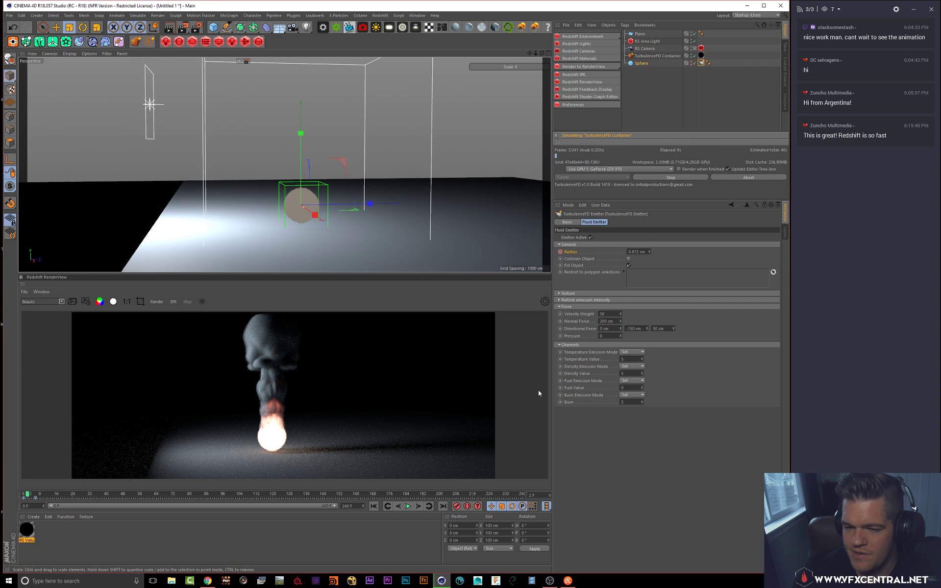
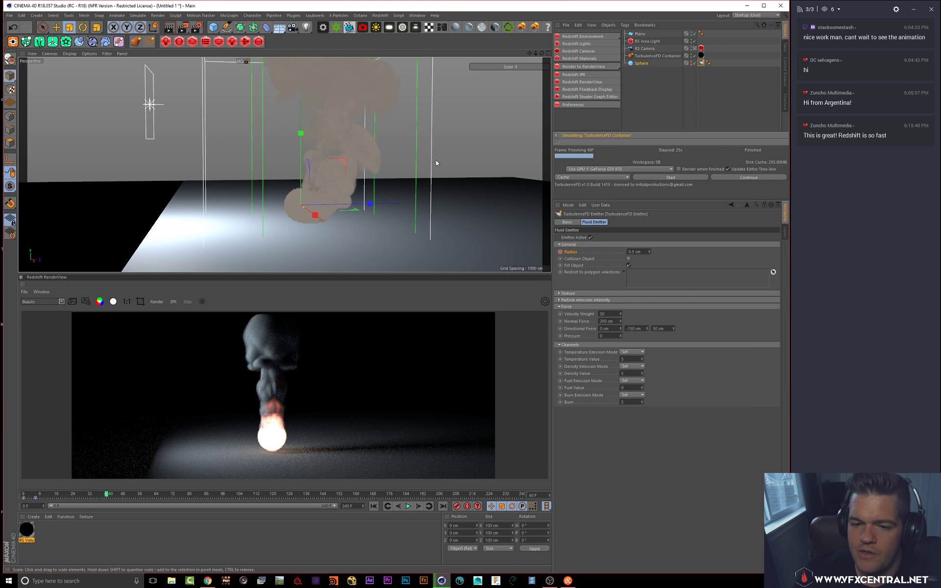
# Step: Move the TurbulenceFD Container up by about 46 cm so its base sits nearer the floor
pyautogui.moveTo(393, 188)
pyautogui.keyDown('alt'); pyautogui.mouseDown()
pyautogui.moveTo(404, 202)
pyautogui.moveTo(395, 189)
pyautogui.mouseUp(); pyautogui.keyUp('alt')
pyautogui.click(656, 56)
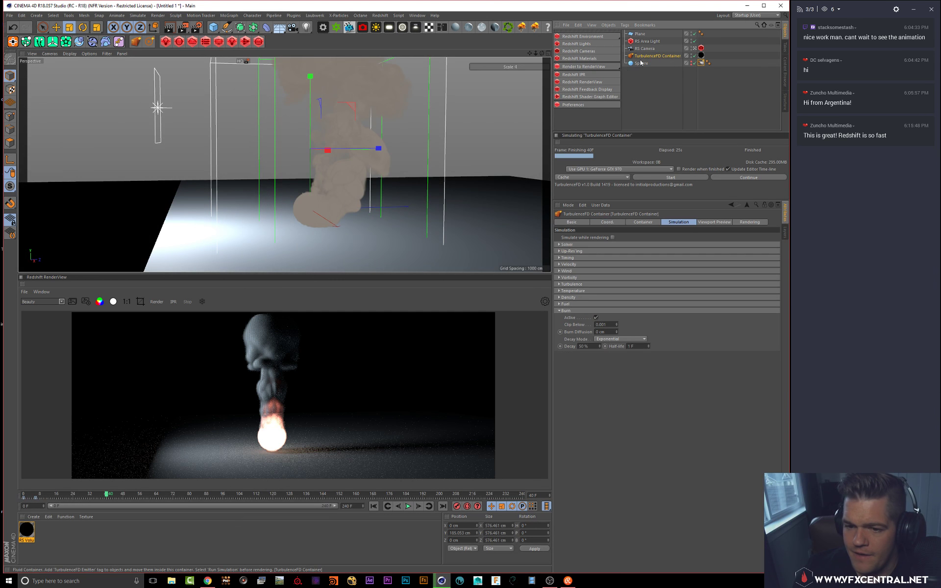
pyautogui.press('e')
pyautogui.moveTo(309, 85); pyautogui.dragTo(310, 73)
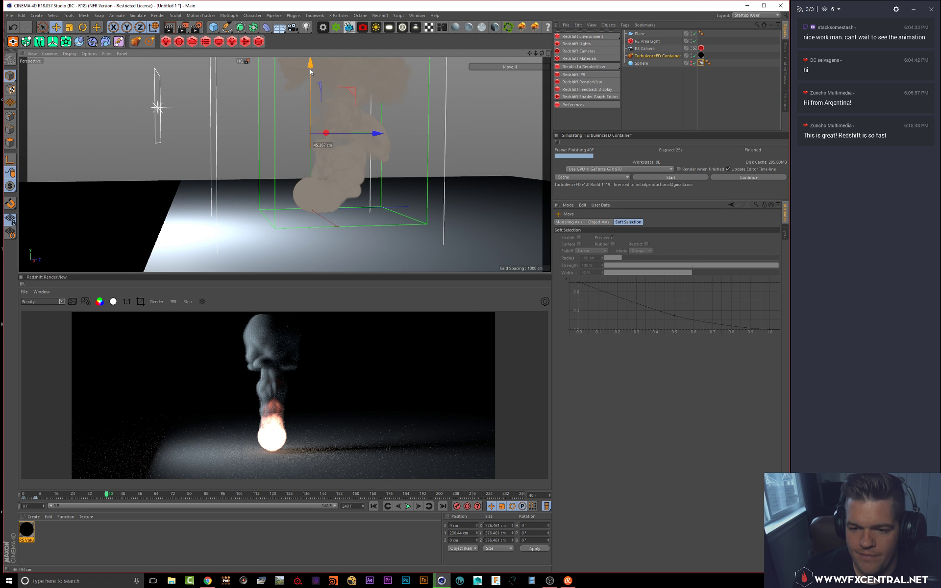
# Step: Enable the -Y closed container boundary in the TurbulenceFD Container's solver settings and rerun the simulation over the existing cache
pyautogui.click(648, 56)
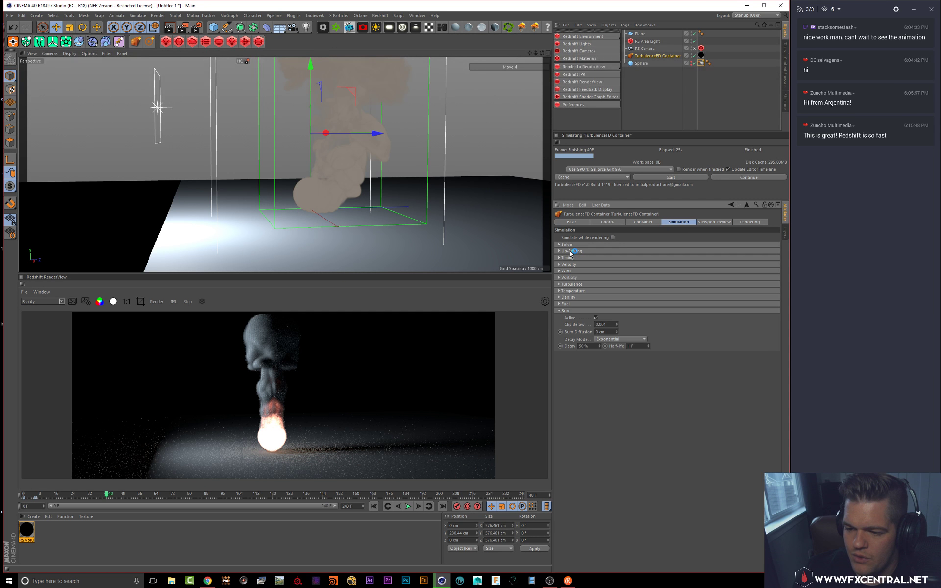
pyautogui.click(568, 252)
pyautogui.click(568, 251)
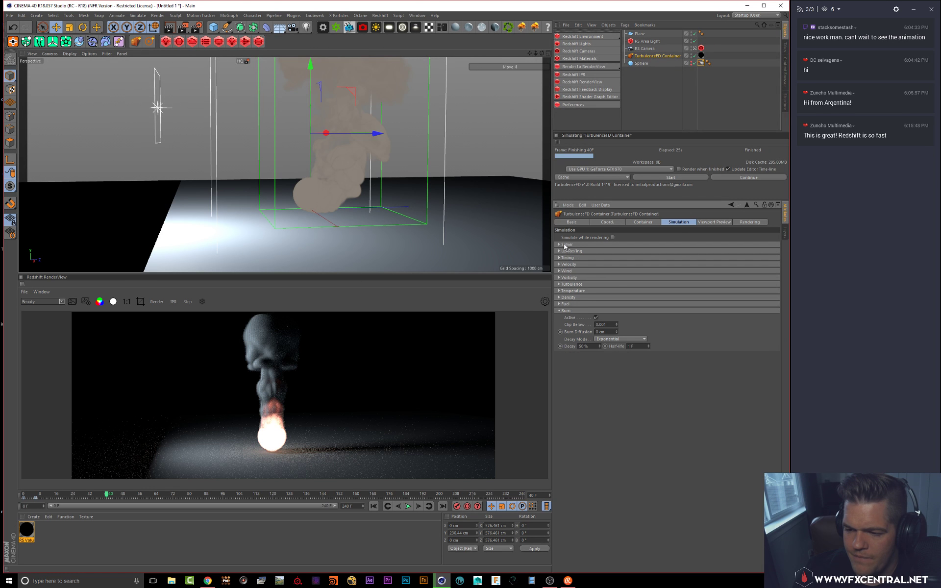
pyautogui.click(565, 245)
pyautogui.click(569, 273)
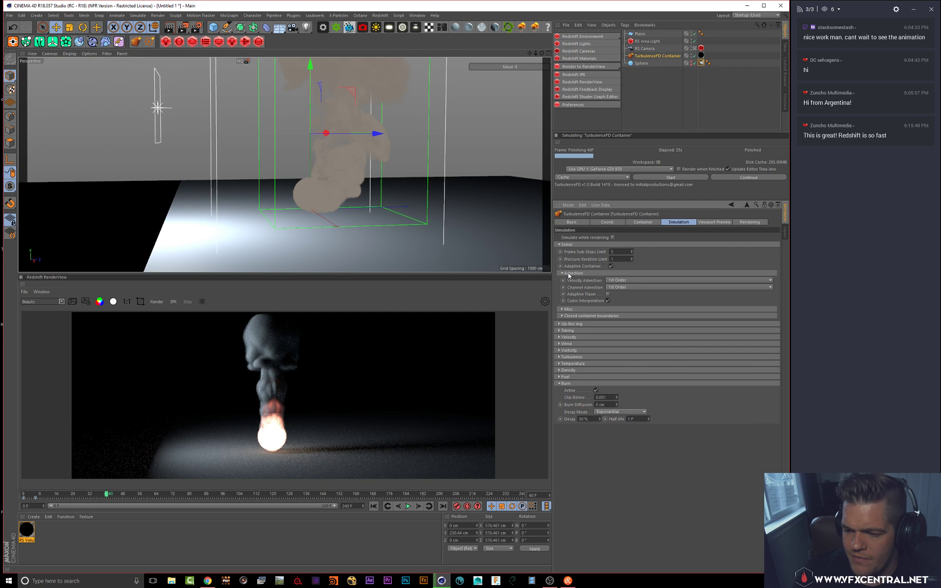
pyautogui.click(569, 274)
pyautogui.click(569, 280)
pyautogui.click(569, 279)
pyautogui.click(571, 287)
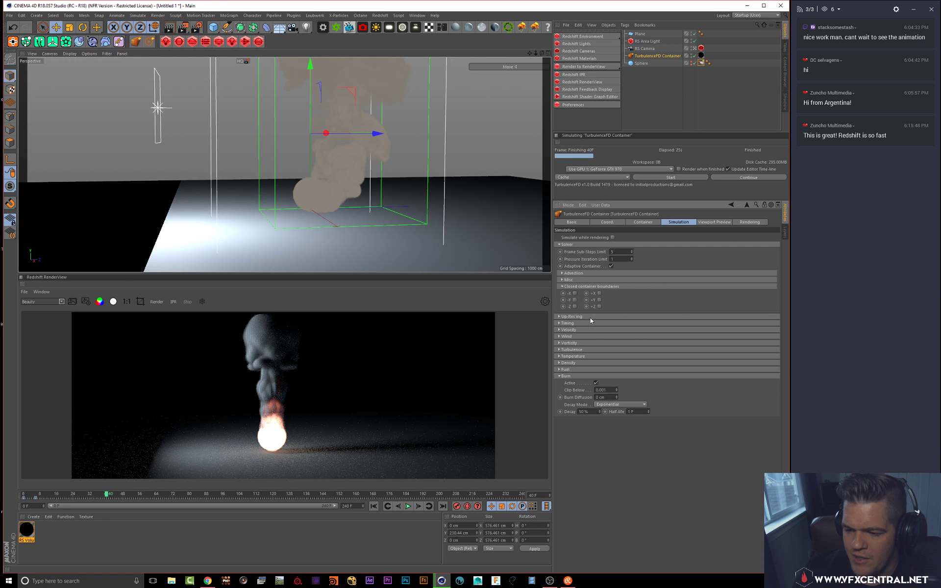
pyautogui.click(575, 300)
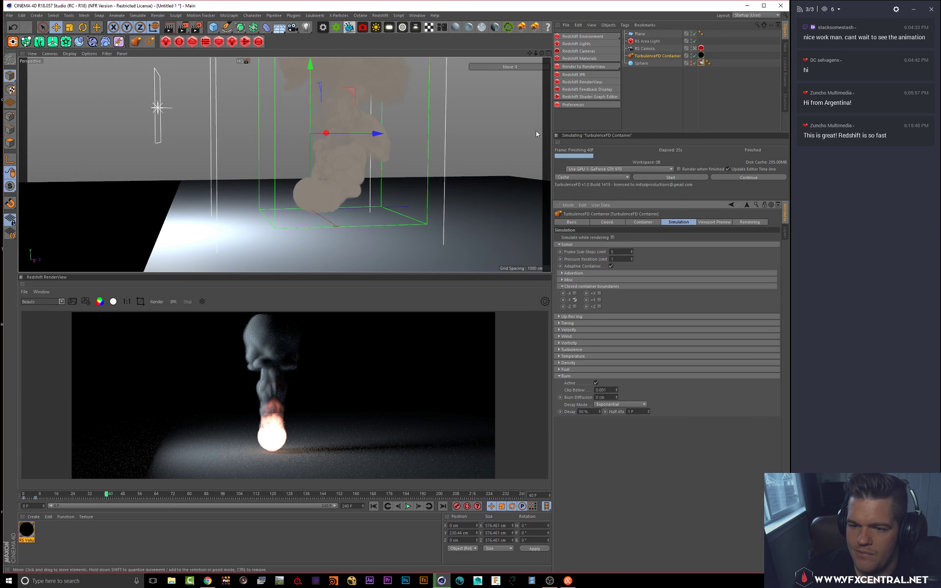
pyautogui.click(678, 178)
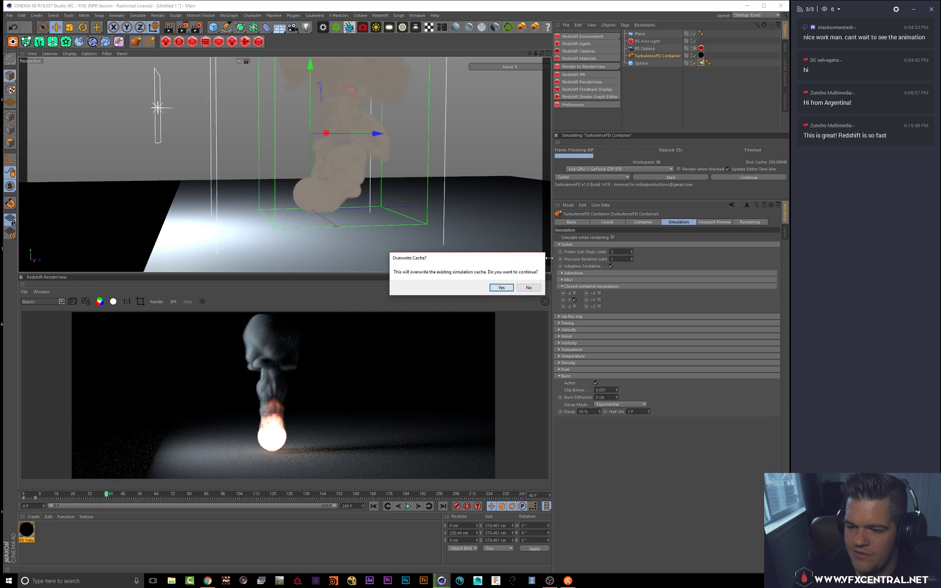
pyautogui.click(502, 288)
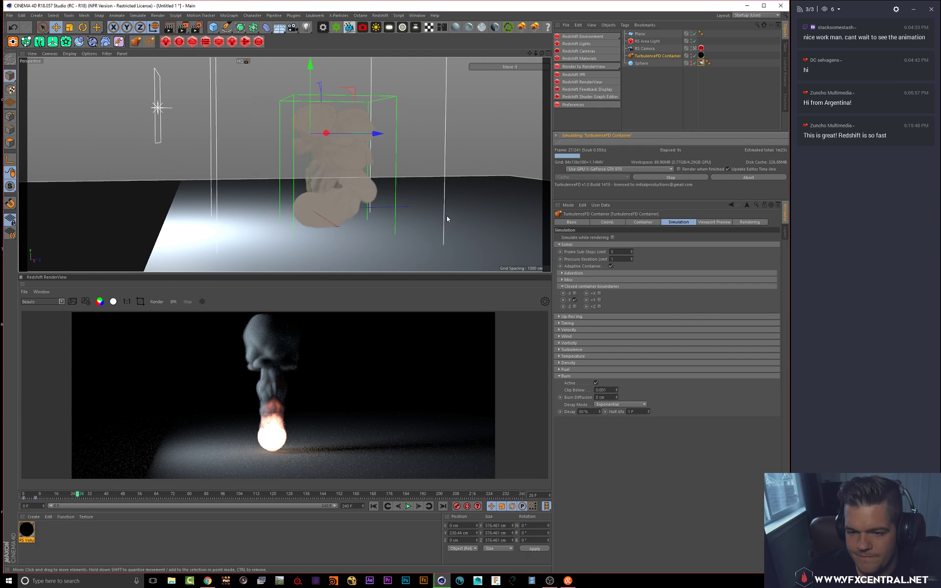
# Step: Load a Noise shader into the sphere emitter's Volume Texture and set the noise's Contrast to 100%
pyautogui.scroll(-5, 423, 196)
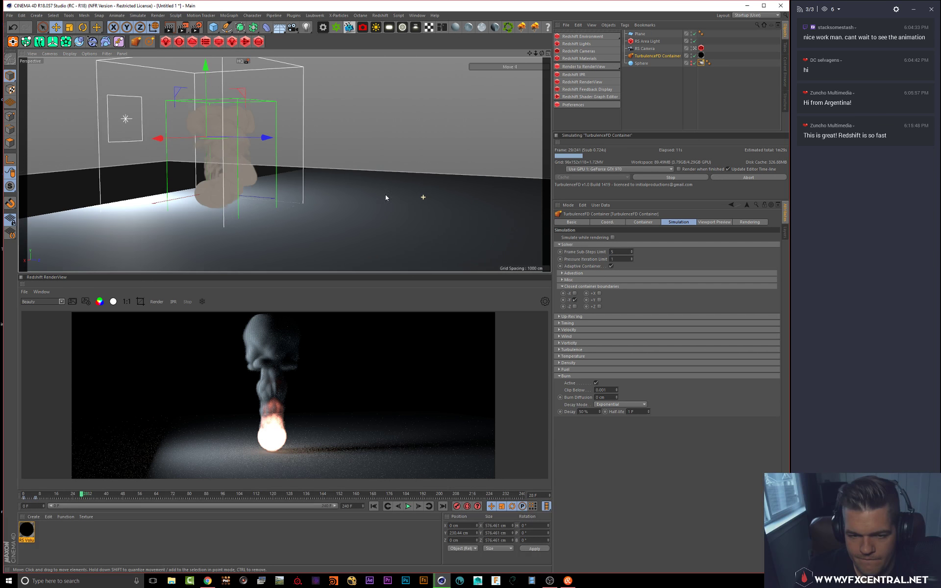
pyautogui.keyDown('alt'); pyautogui.moveTo(386, 195); pyautogui.dragTo(410, 195); pyautogui.keyUp('alt')
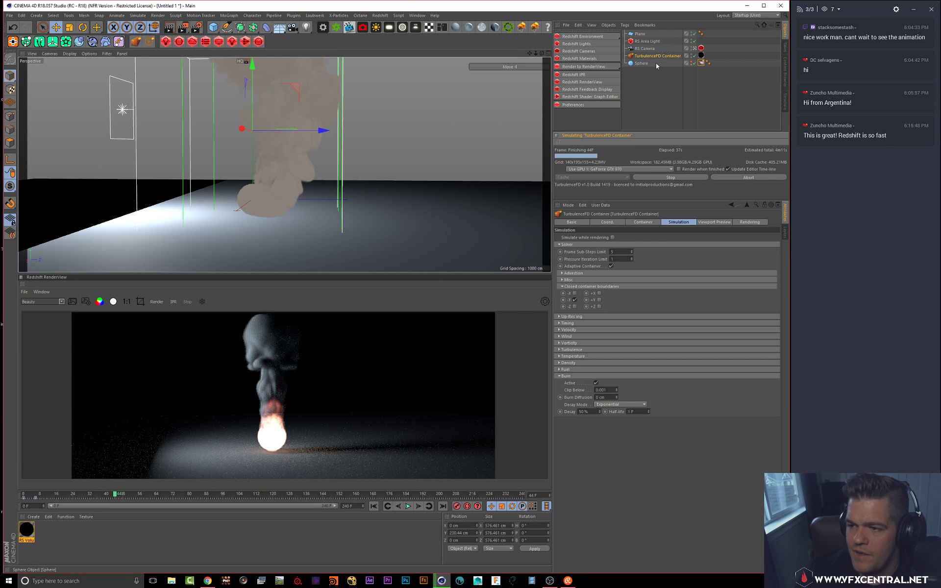
pyautogui.click(709, 63)
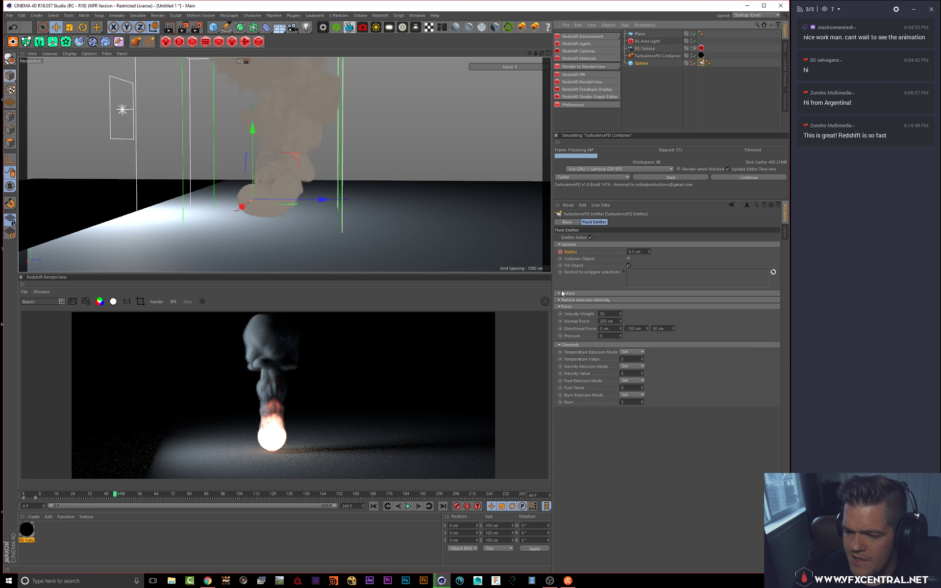
pyautogui.click(559, 293)
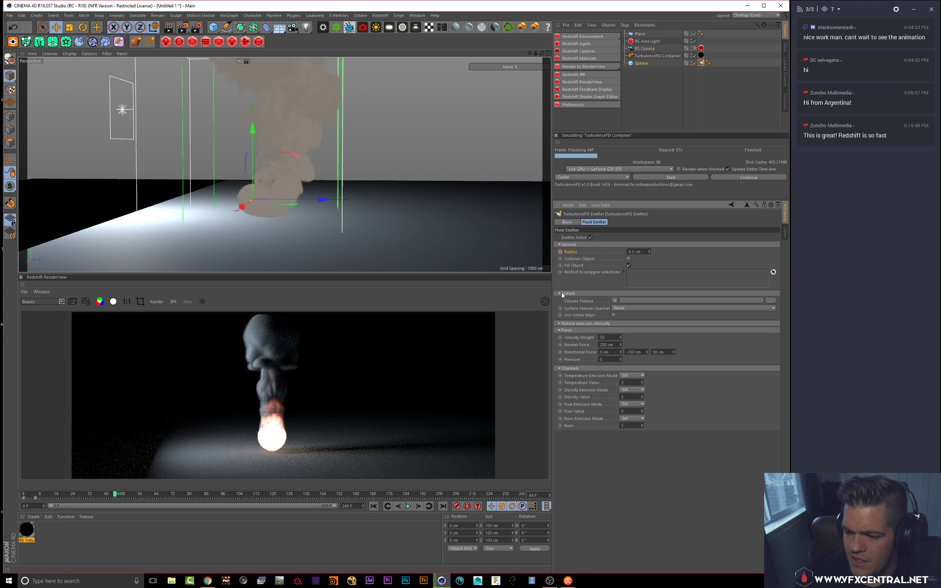
pyautogui.click(616, 300)
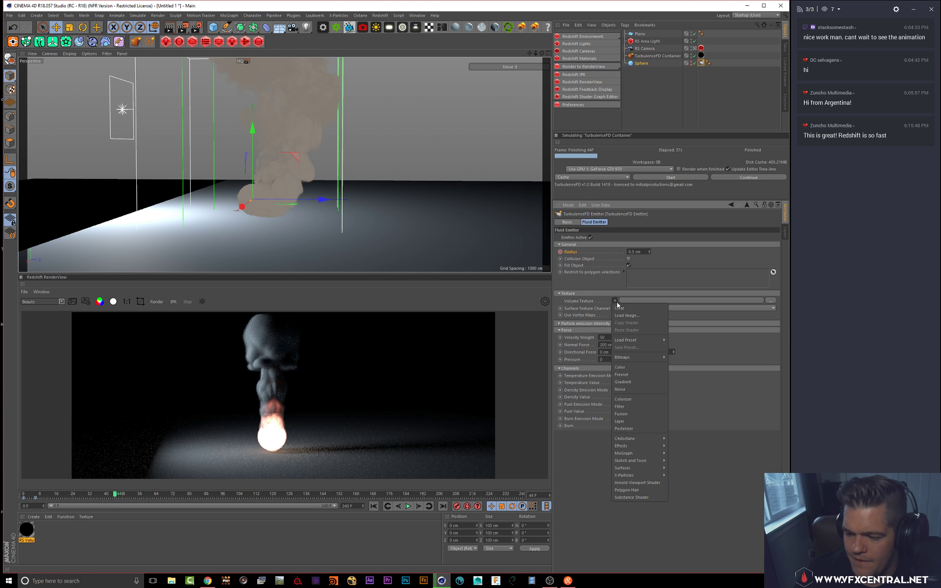
pyautogui.click(620, 389)
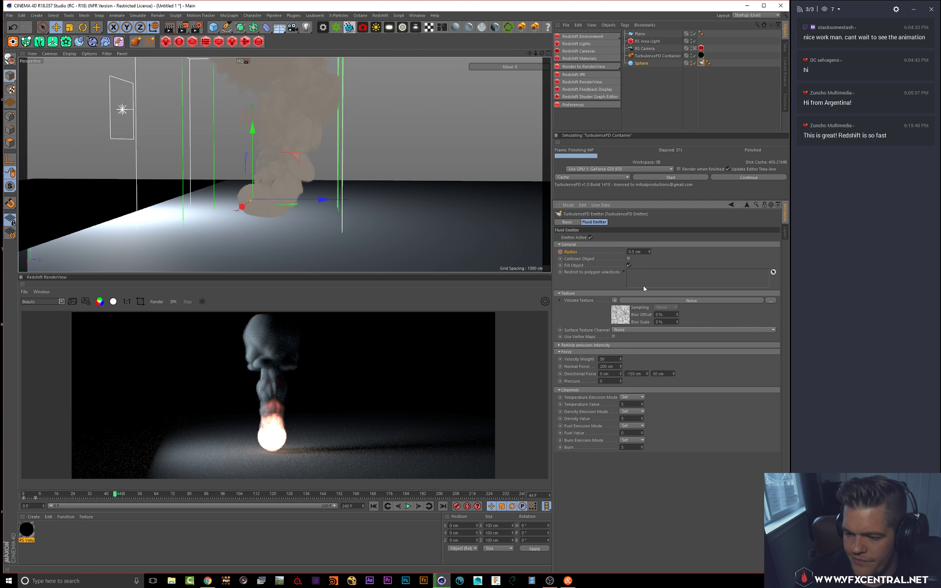
pyautogui.click(624, 322)
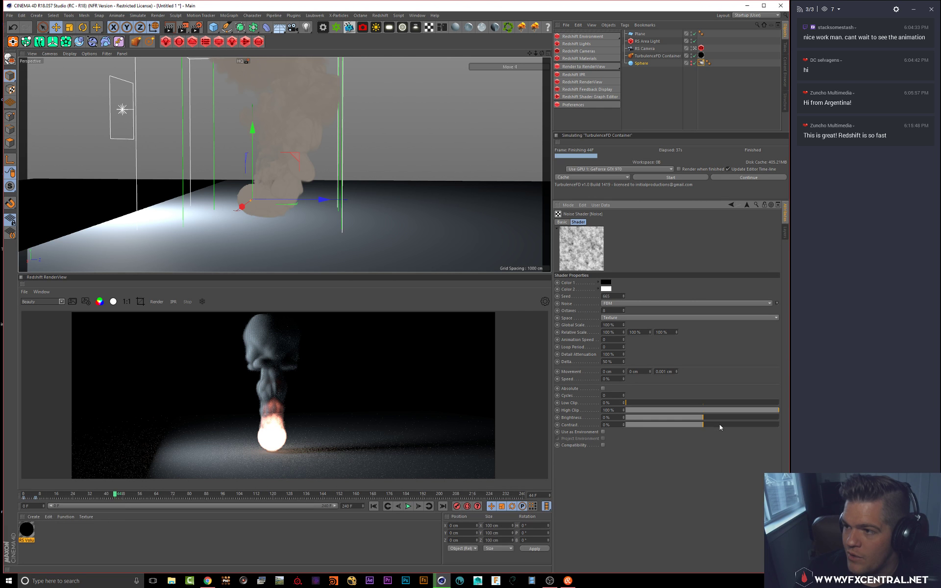
pyautogui.moveTo(711, 423); pyautogui.dragTo(823, 423)
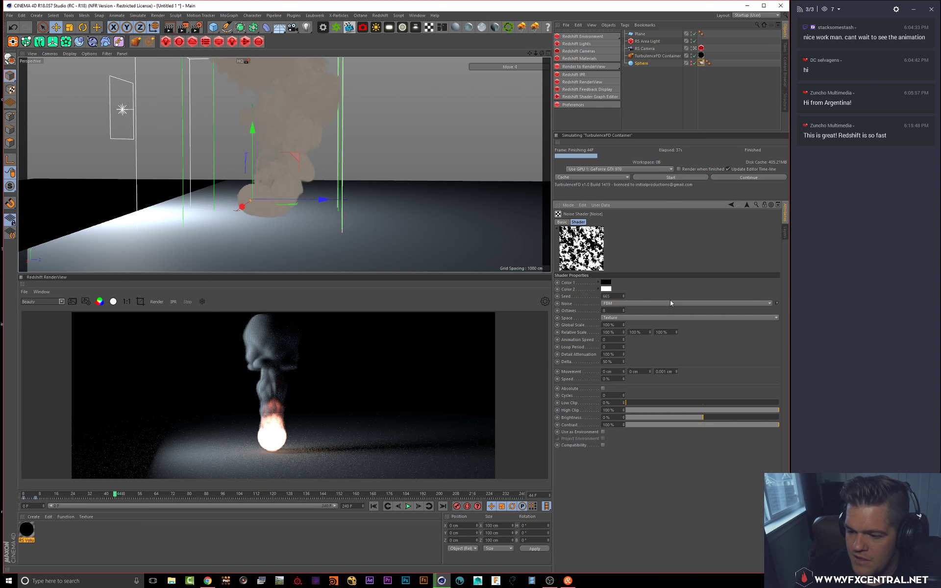
# Step: Rerun the TurbulenceFD simulation over the existing cache and stop it at frame 21
pyautogui.click(668, 178)
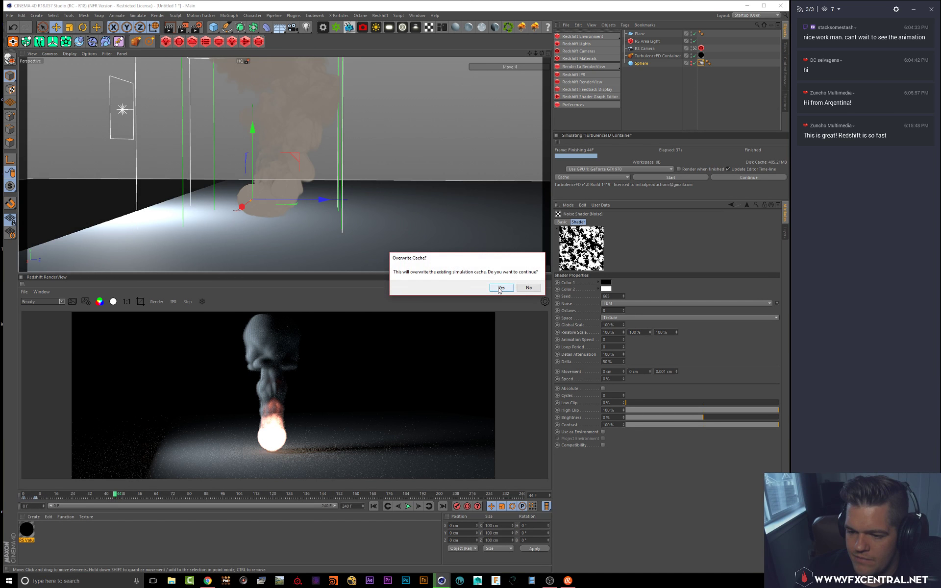
pyautogui.click(501, 289)
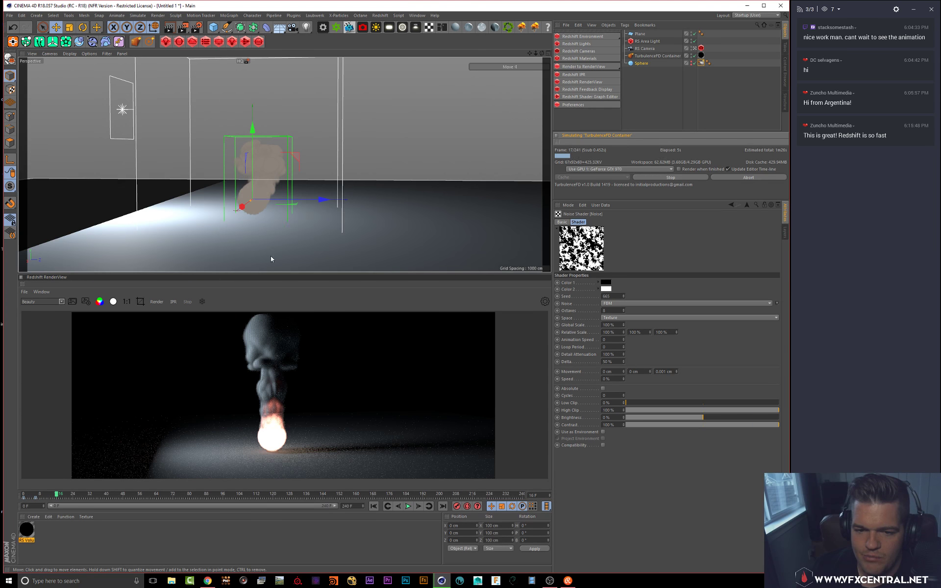
pyautogui.click(674, 178)
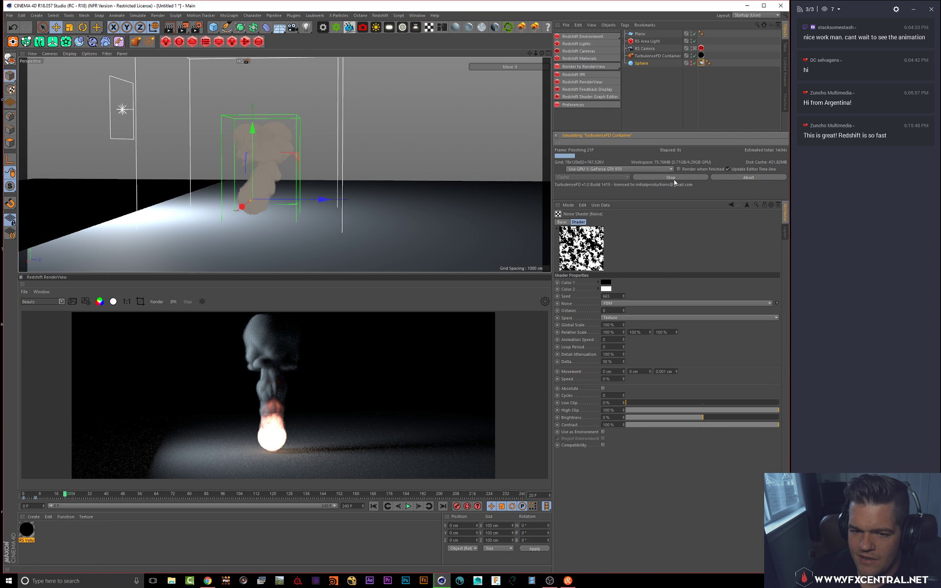
# Step: Set the volume texture noise's Low Clip to 38% and rerun the simulation over the existing cache, stopping at frame 35
pyautogui.click(727, 409)
pyautogui.moveTo(728, 412); pyautogui.dragTo(786, 417)
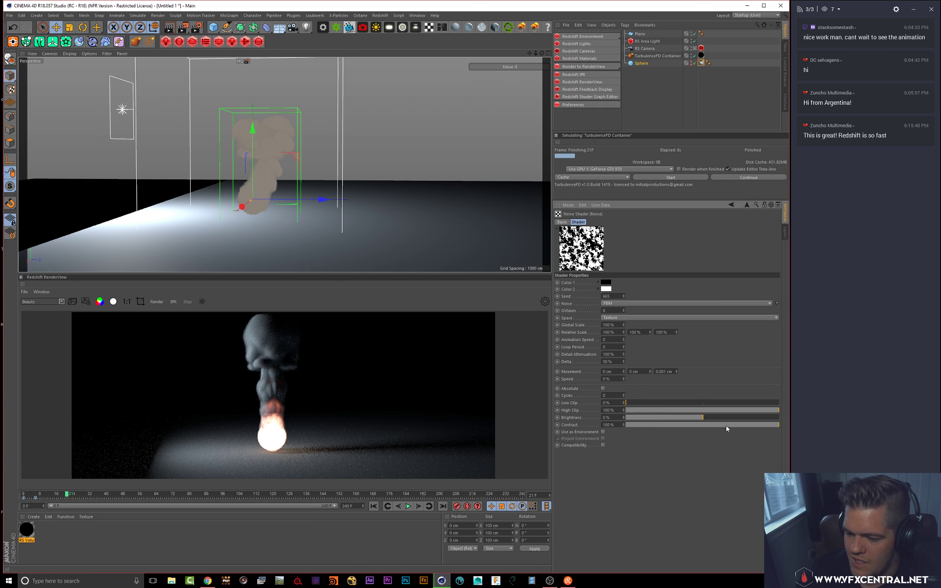
pyautogui.moveTo(631, 404); pyautogui.dragTo(684, 402)
pyautogui.click(679, 179)
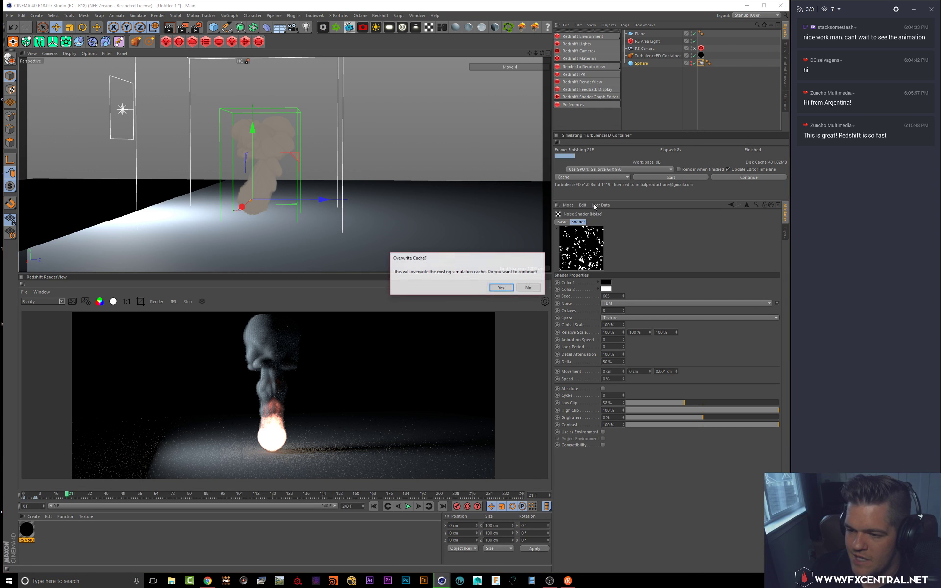
pyautogui.click(501, 287)
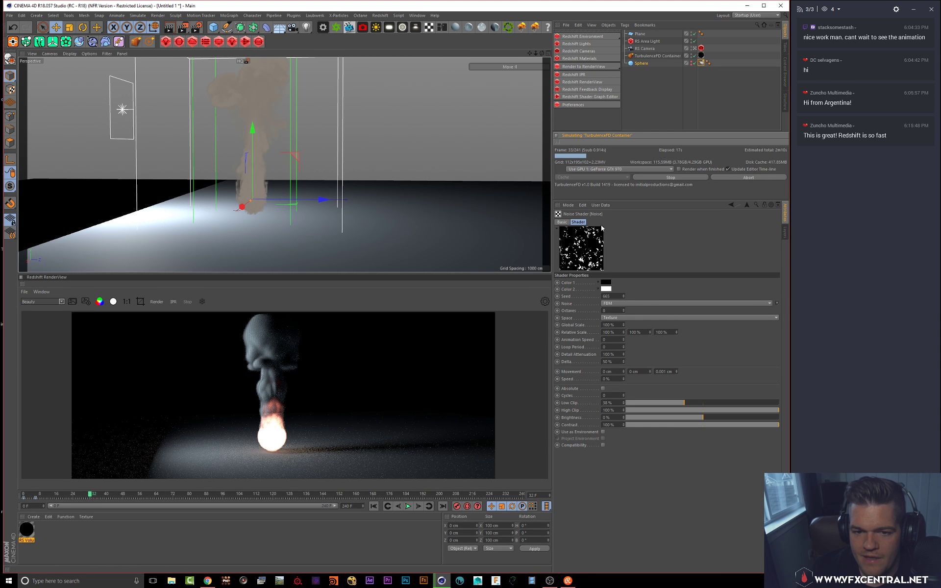
pyautogui.click(671, 177)
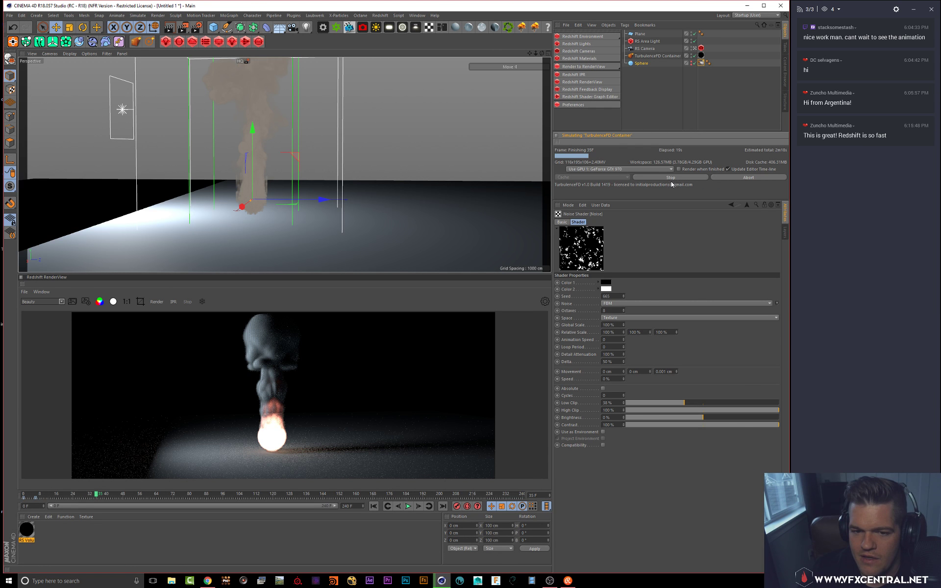
# Step: Add a Displacer deformer as a child of the Sphere, then show the sphere and hide the TurbulenceFD Container in the viewport
pyautogui.click(643, 65)
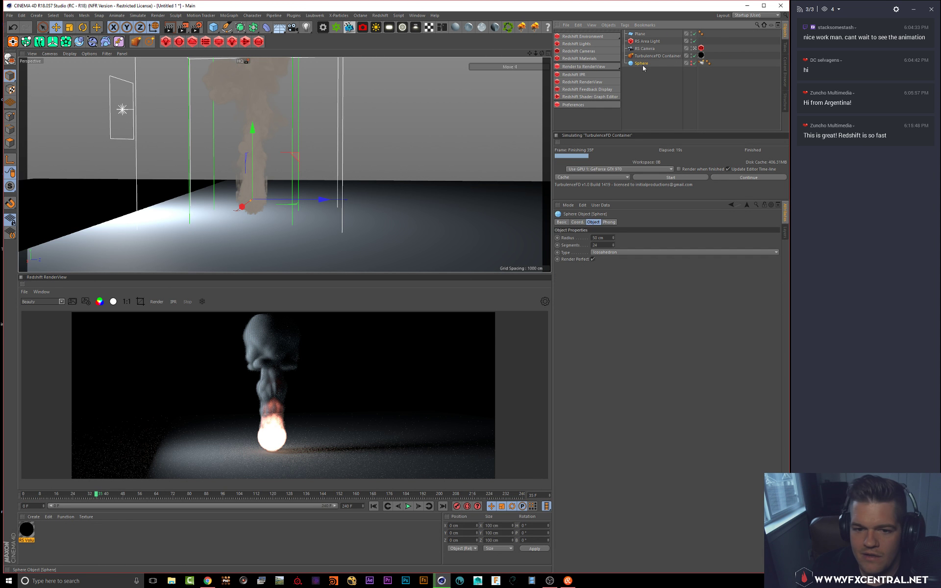
pyautogui.click(266, 27)
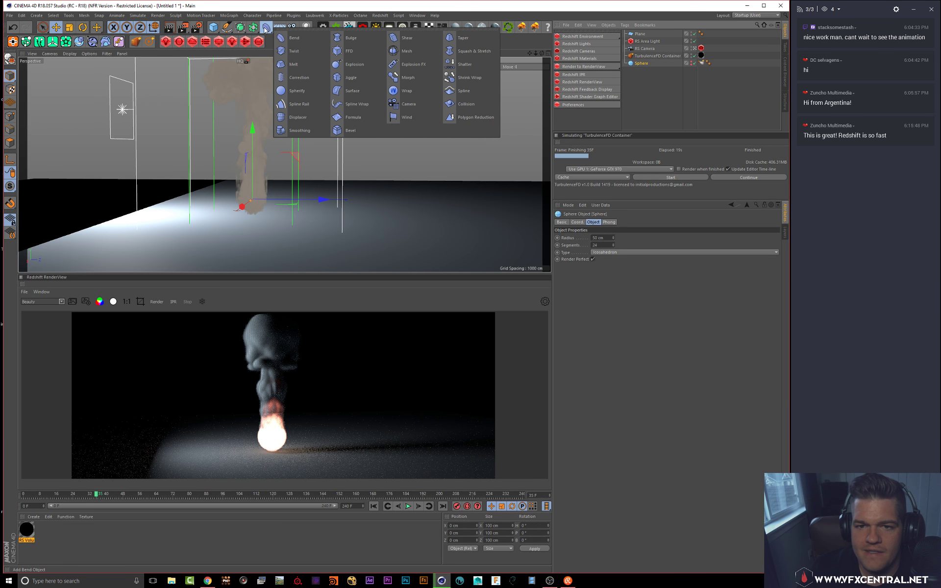
pyautogui.click(303, 118)
pyautogui.moveTo(642, 35); pyautogui.dragTo(640, 72)
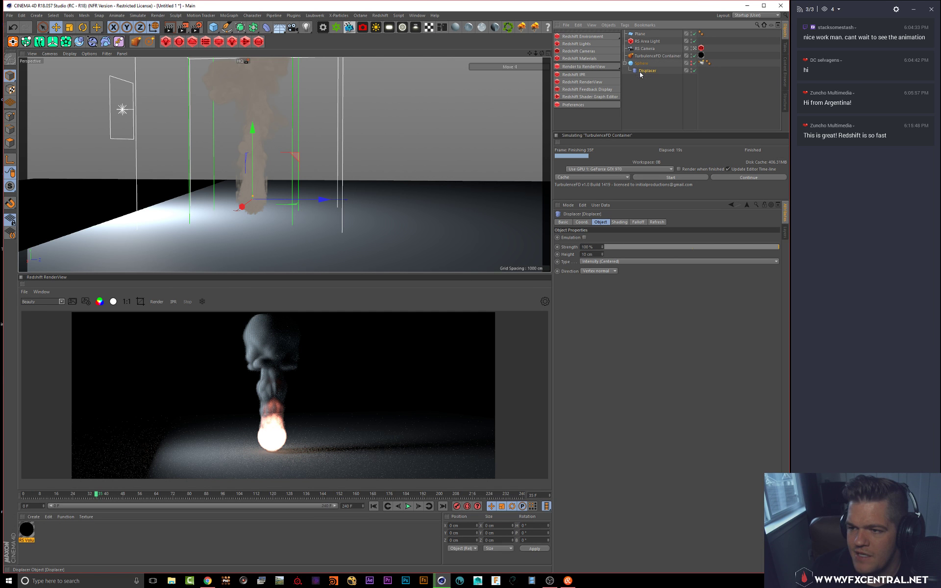
pyautogui.click(691, 61)
pyautogui.click(691, 55)
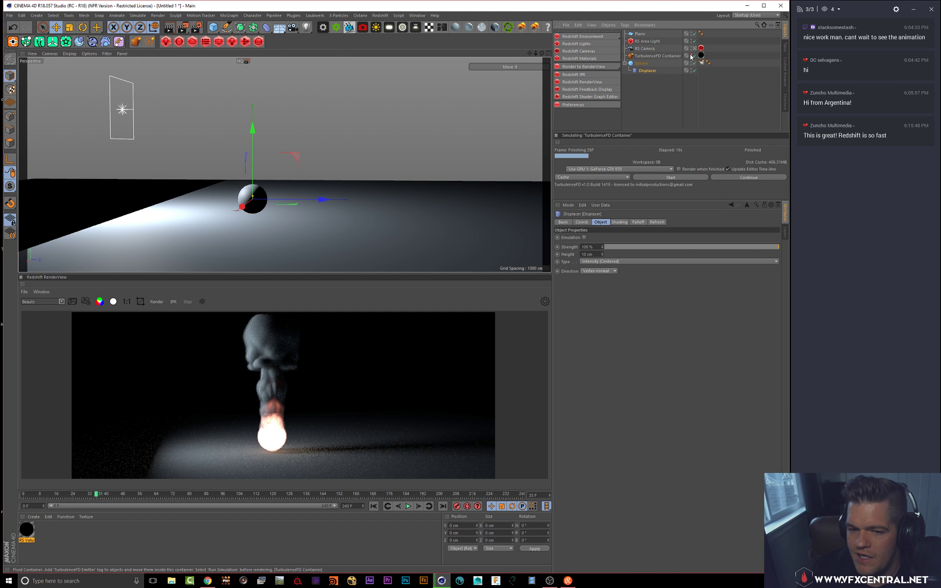
# Step: Load a Noise shader into the Displacer's shading, expand its mapping options and open the noise settings
pyautogui.click(618, 223)
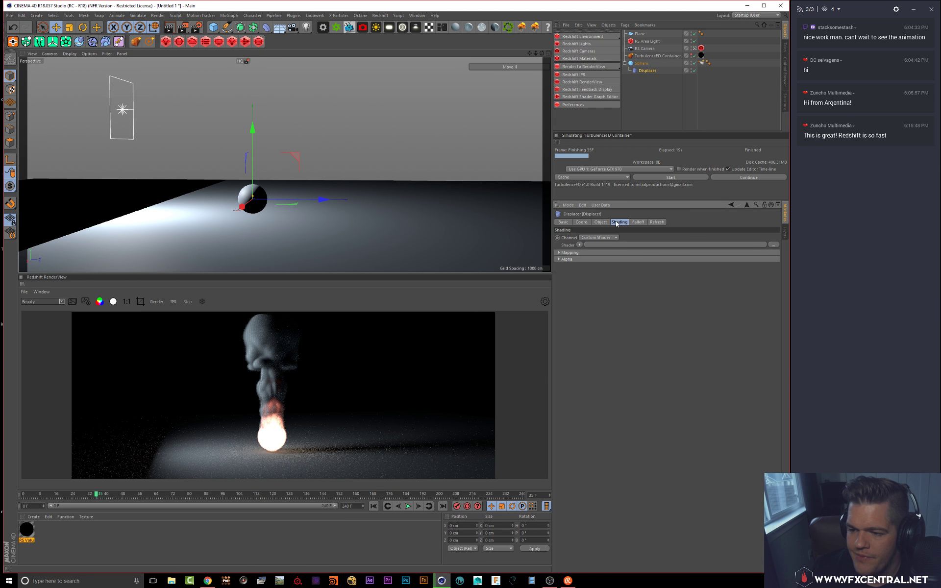
pyautogui.click(580, 245)
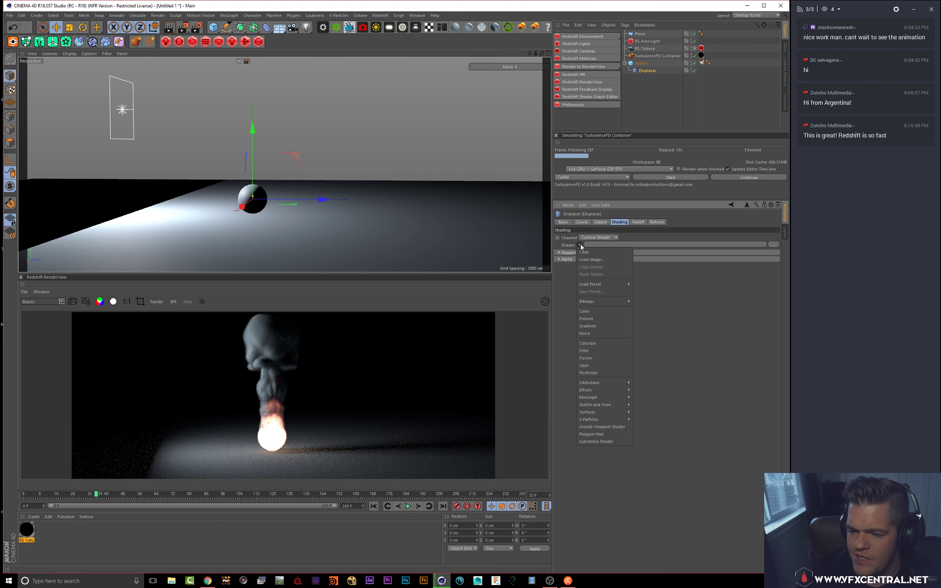
pyautogui.click(584, 334)
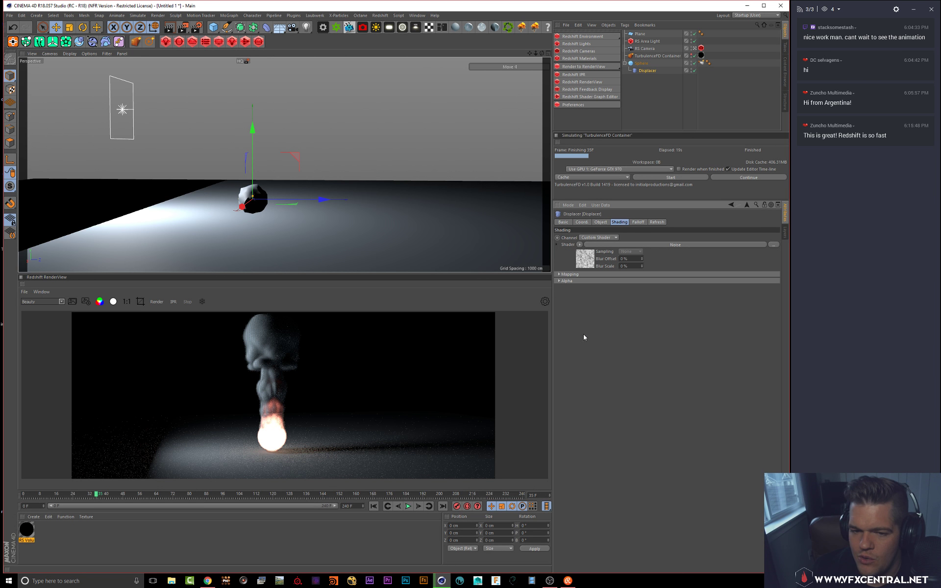
pyautogui.click(570, 275)
pyautogui.click(612, 245)
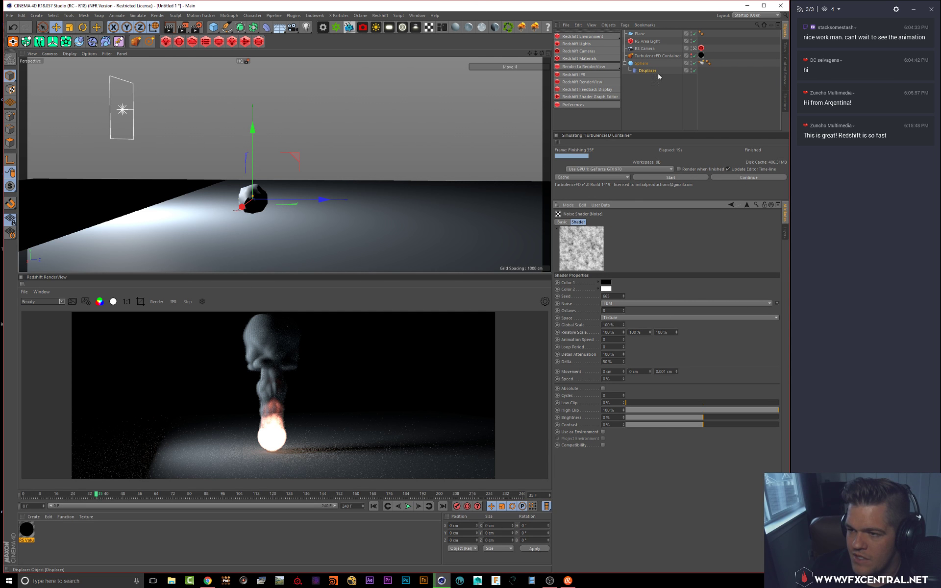
# Step: Set the Displacer's Height to 37 cm
pyautogui.click(642, 64)
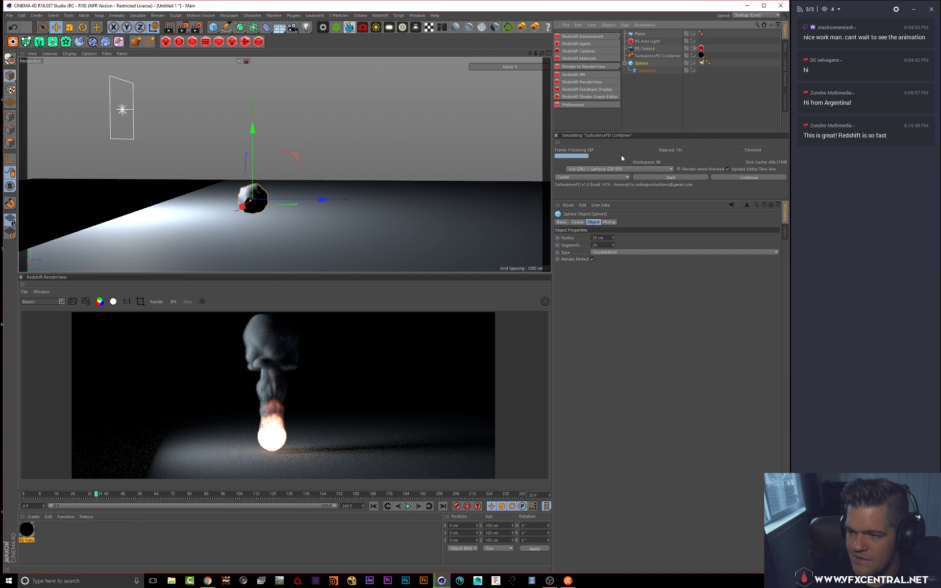
pyautogui.click(641, 70)
pyautogui.click(604, 223)
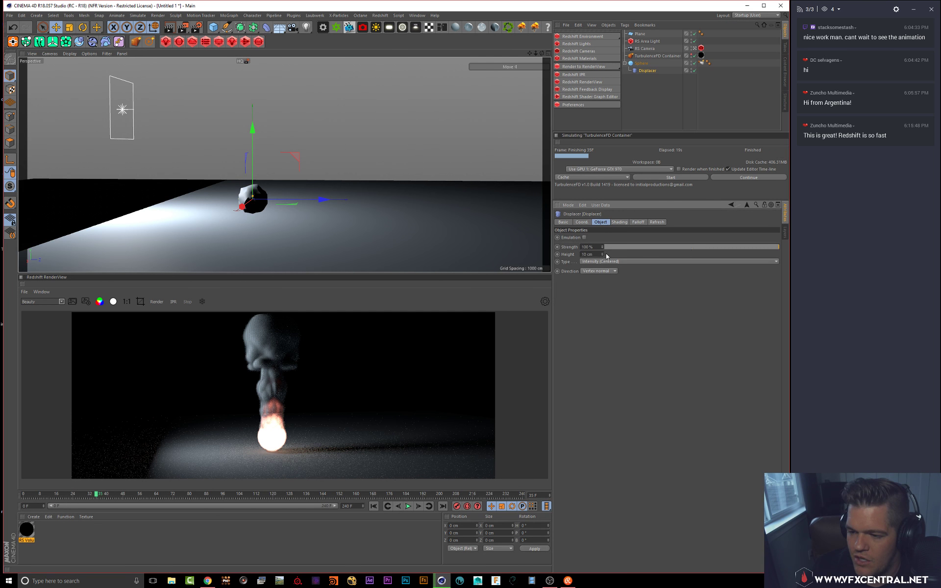
pyautogui.moveTo(602, 255); pyautogui.dragTo(622, 255)
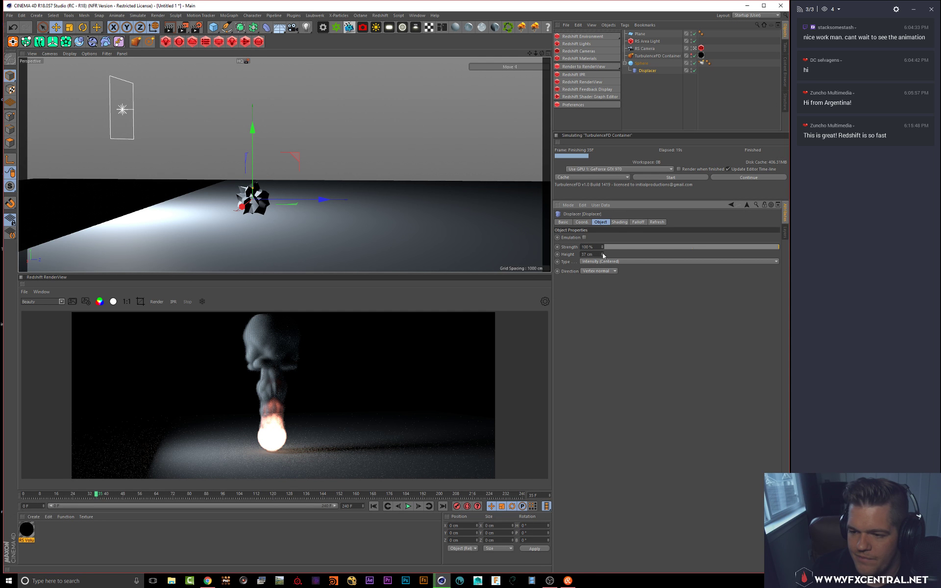
# Step: Set the Displacer noise's Speed to 1% and play the animation from the start to check the deformation
pyautogui.click(619, 223)
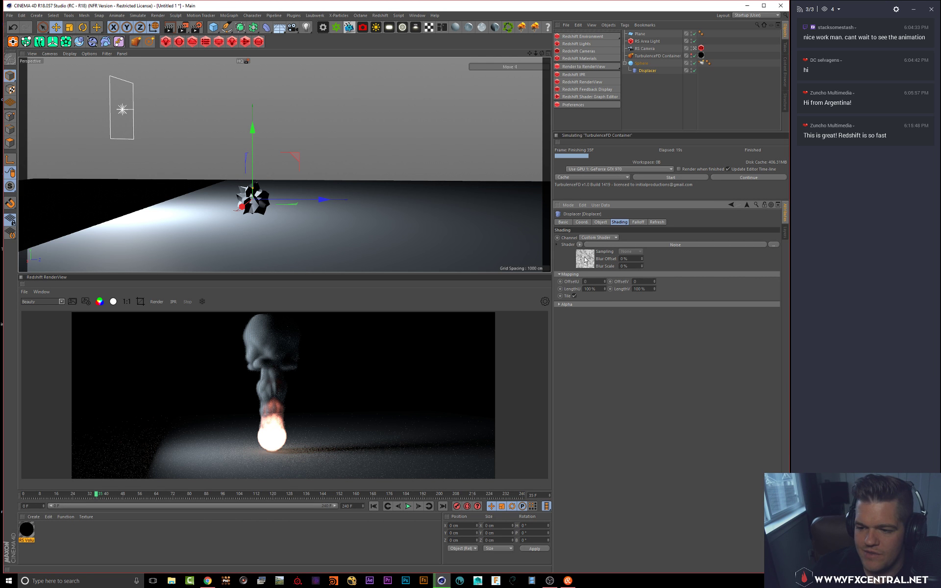
pyautogui.click(601, 246)
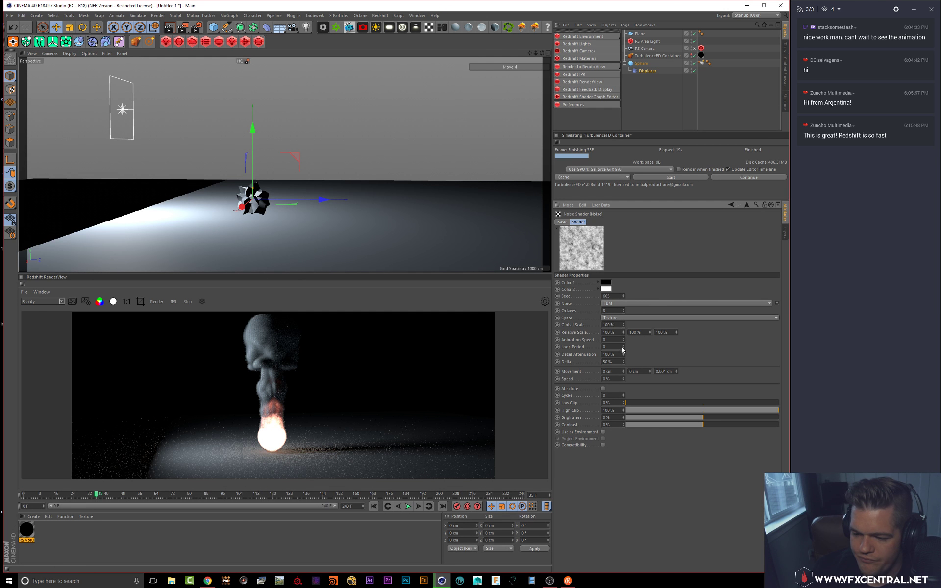
pyautogui.click(624, 377)
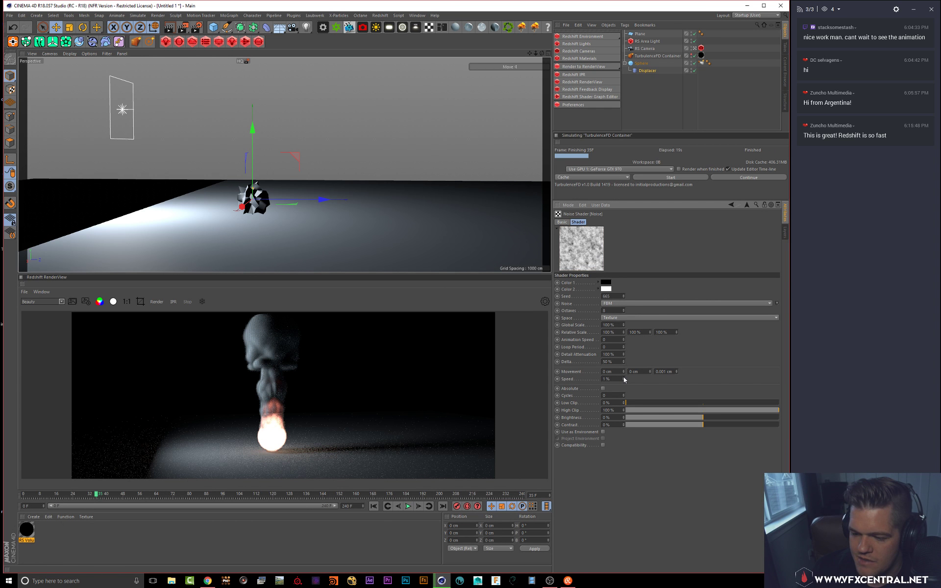
pyautogui.click(374, 506)
pyautogui.click(408, 507)
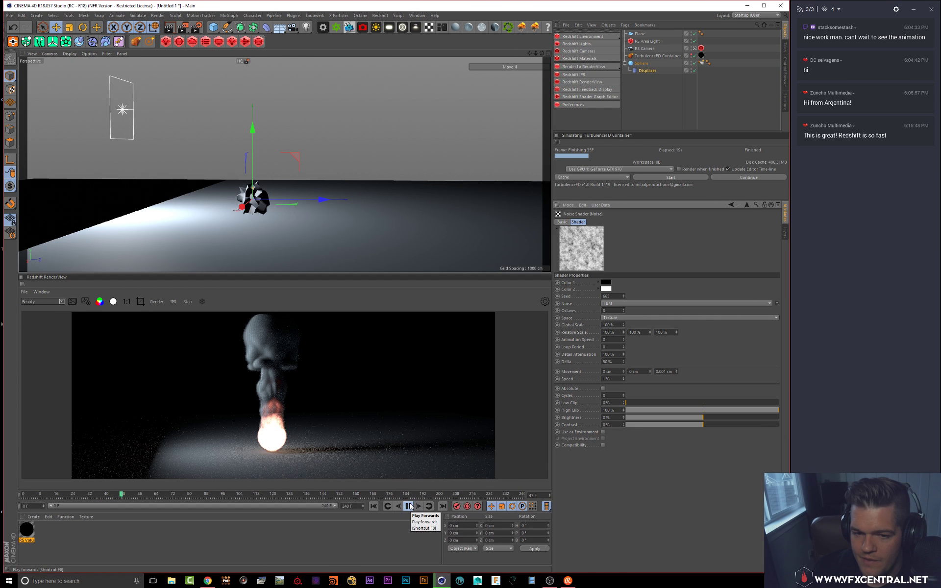
pyautogui.click(409, 507)
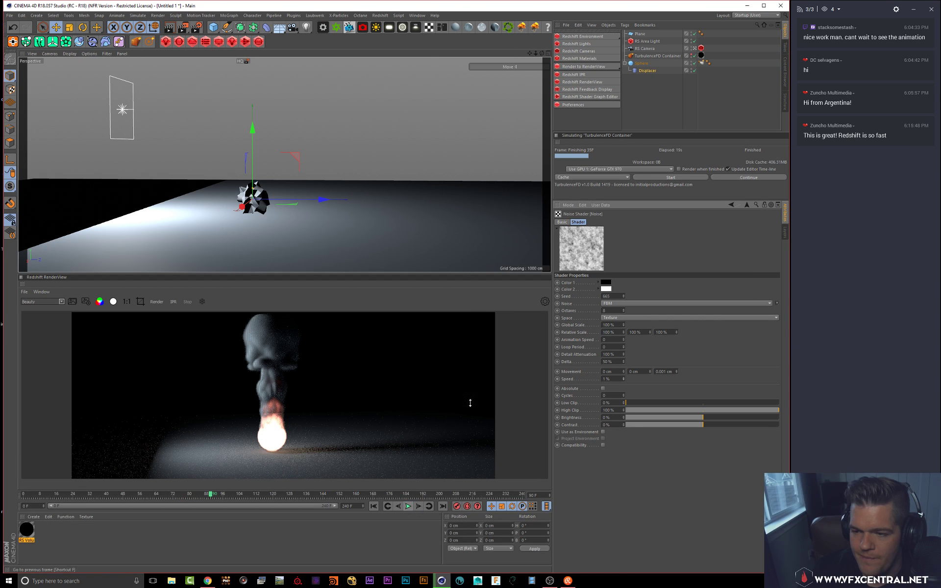
# Step: Set the Displacer noise's Speed to 2%, preview the animation from the start and return to frame 0
pyautogui.click(624, 379)
pyautogui.click(374, 506)
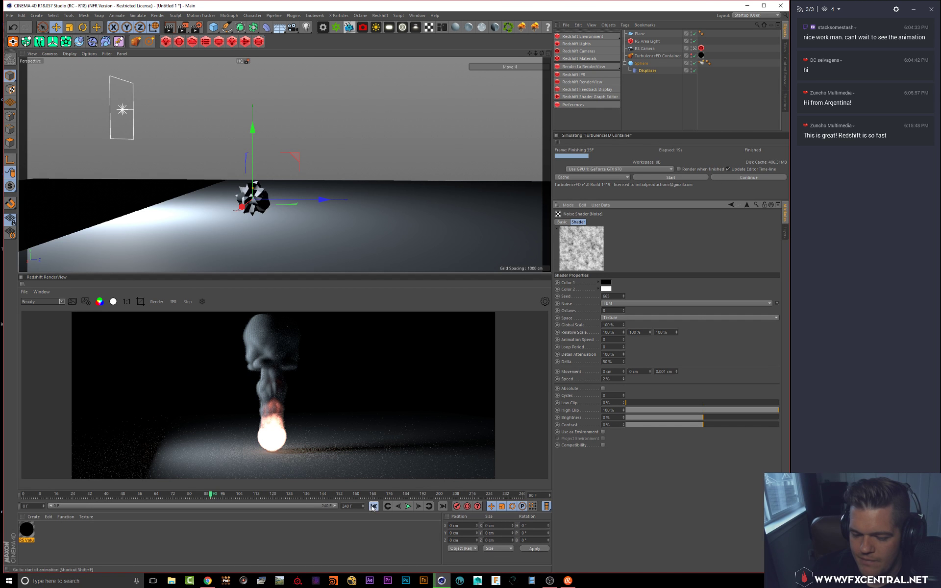
pyautogui.click(409, 506)
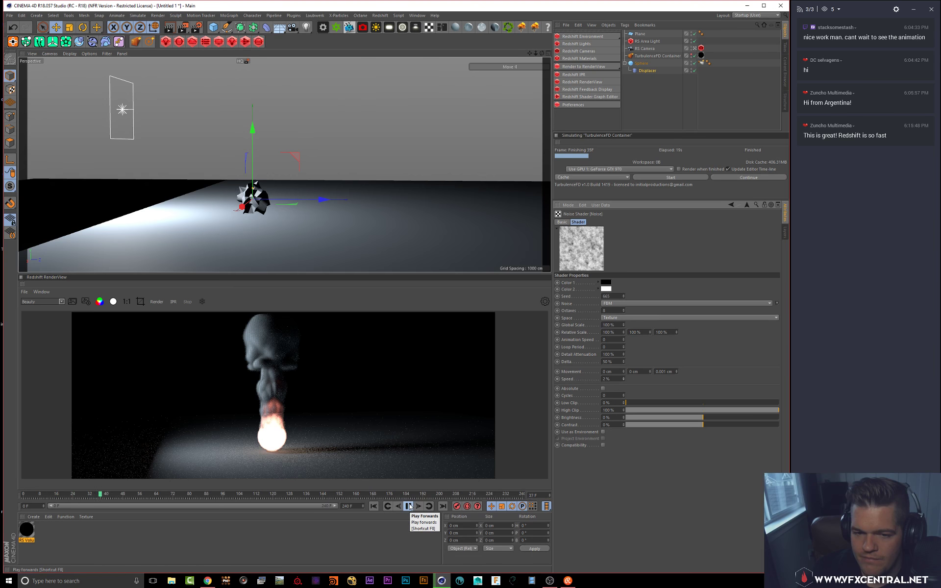
pyautogui.click(410, 507)
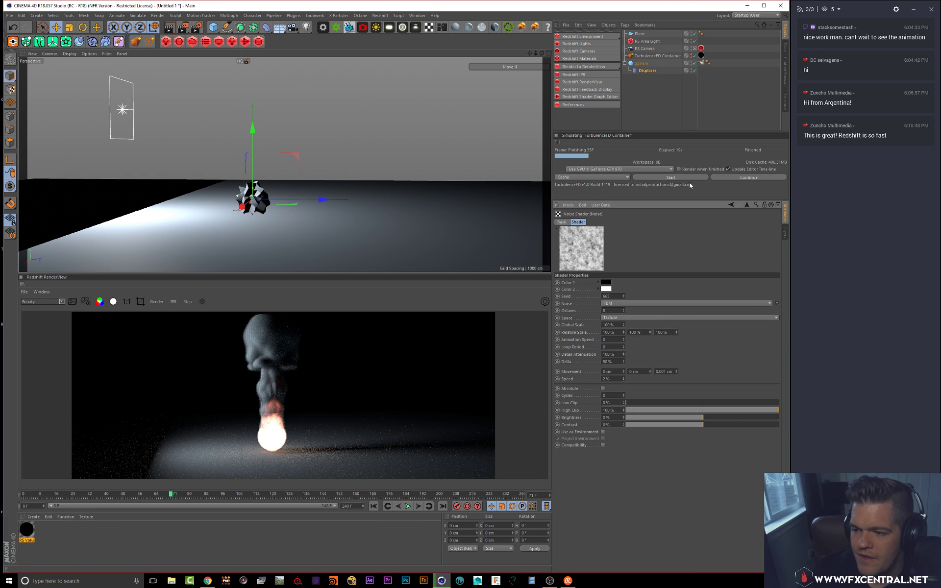
pyautogui.click(373, 506)
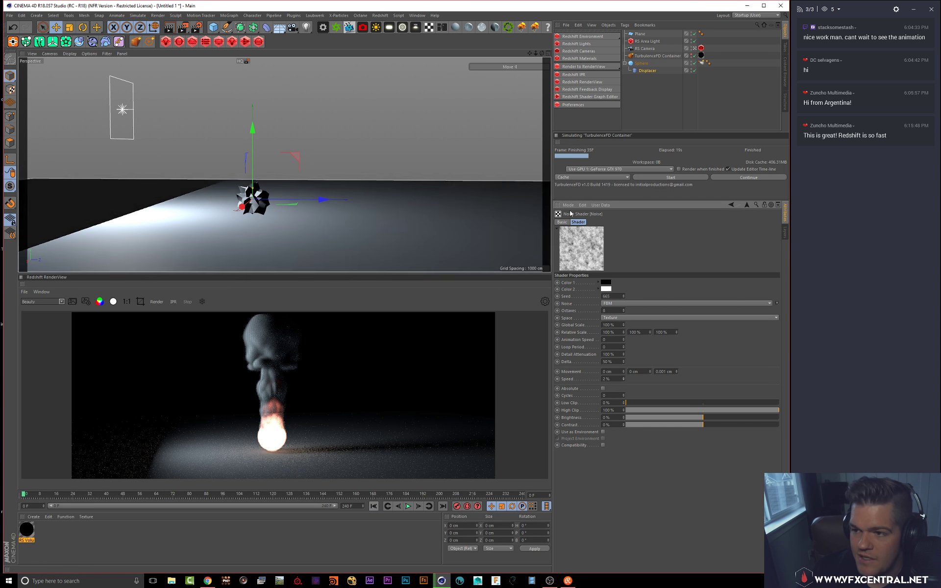
# Step: Show the TurbulenceFD container, rerun its simulation over the existing cache and hide the emitter sphere in the viewport
pyautogui.click(691, 55)
pyautogui.click(654, 178)
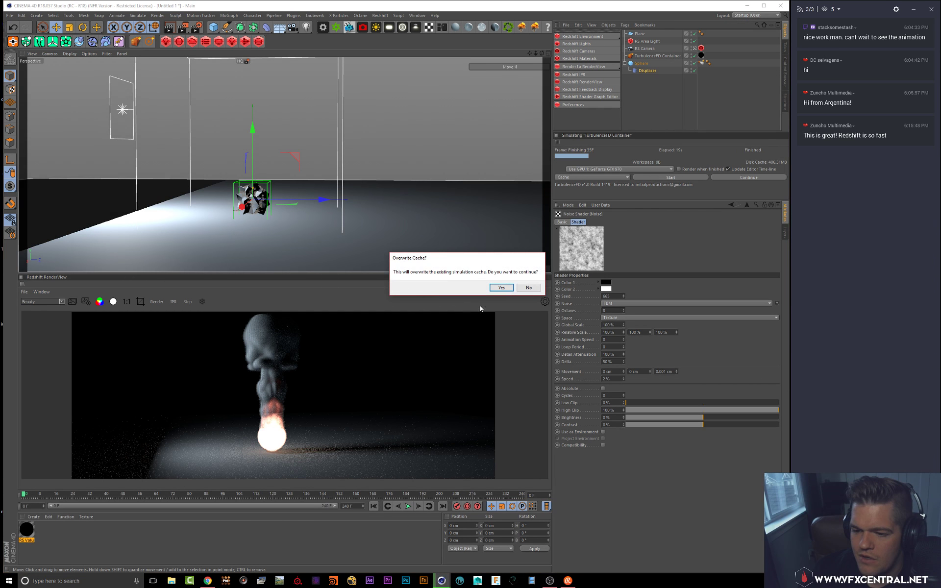
pyautogui.click(500, 287)
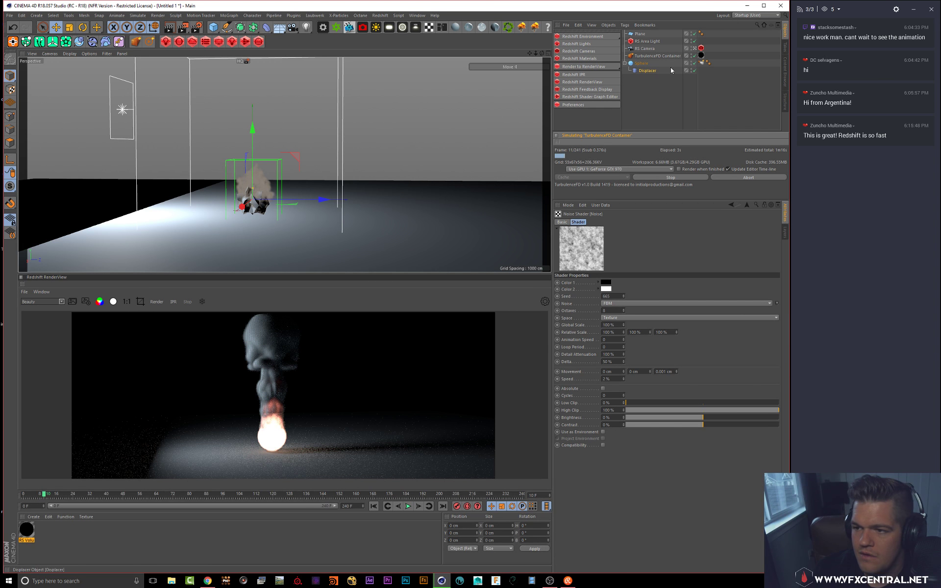
pyautogui.click(691, 62)
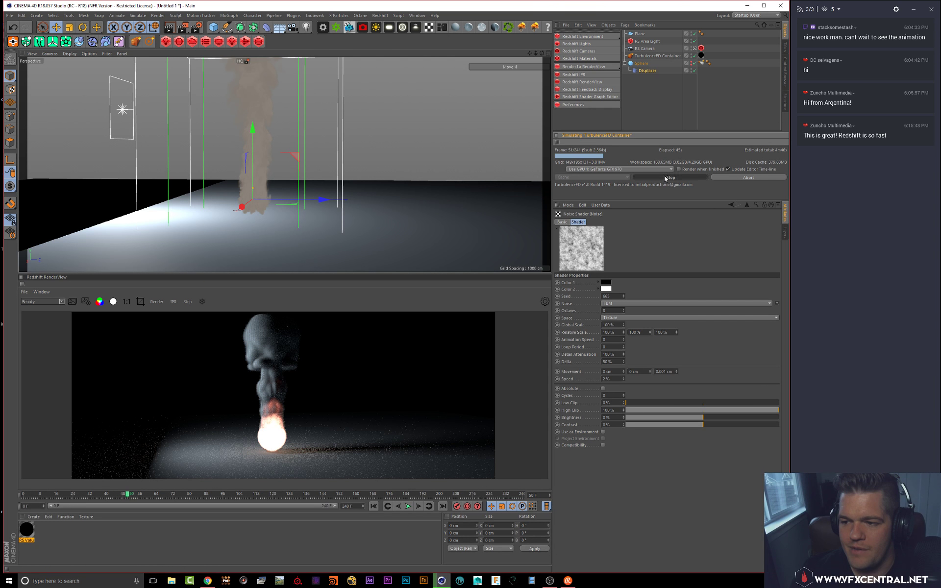
# Step: Start a live Redshift IPR render of the new simulation and enlarge the render view
pyautogui.keyDown('alt'); pyautogui.moveTo(283, 124); pyautogui.dragTo(327, 152); pyautogui.keyUp('alt')
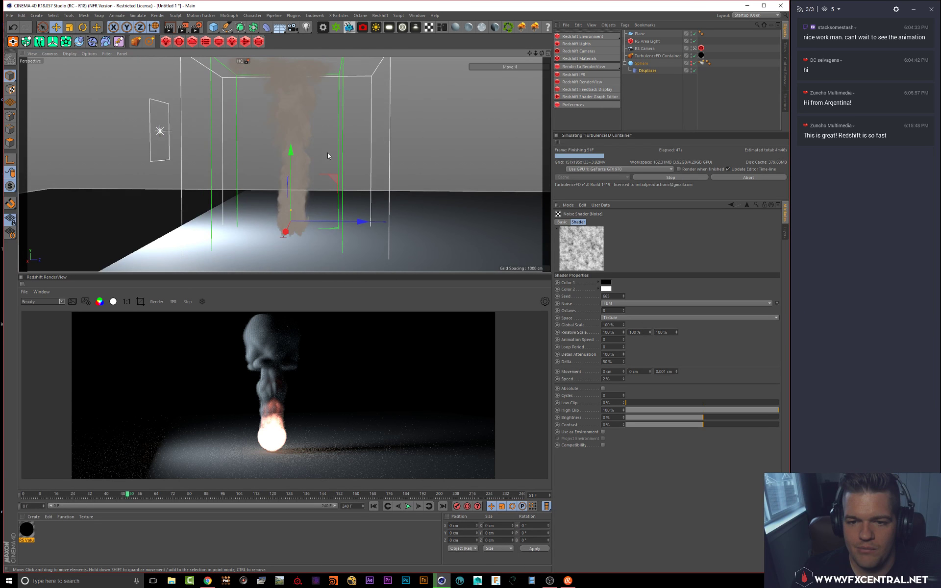
pyautogui.click(173, 301)
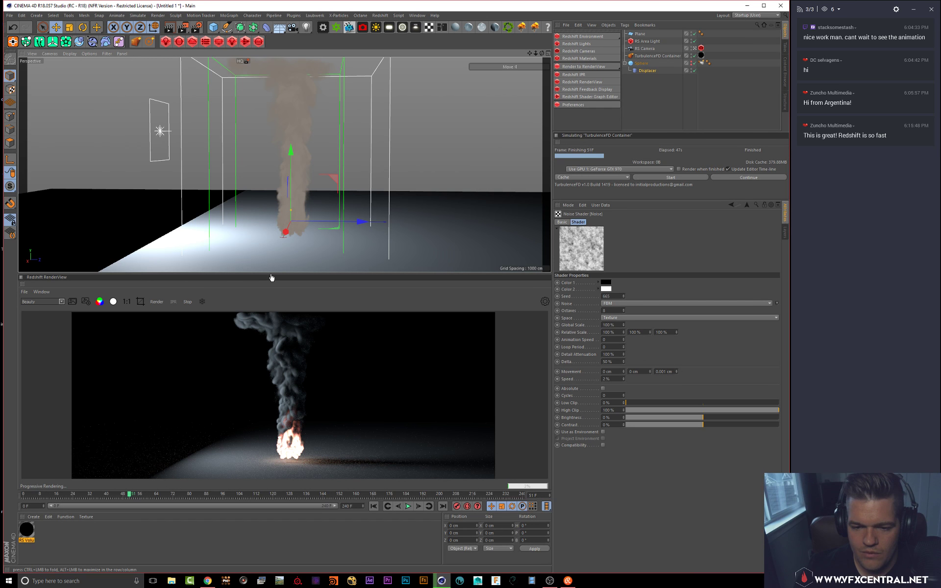
pyautogui.moveTo(271, 273); pyautogui.dragTo(271, 223)
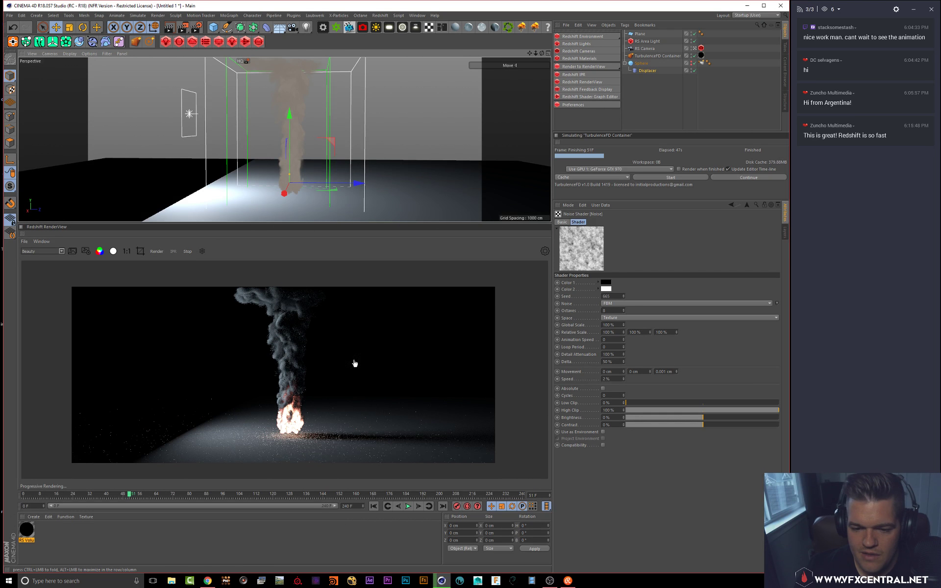
# Step: Open the RS Volume material's volume settings and lower its Scatter Coefficient to about 2.2
pyautogui.click(701, 56)
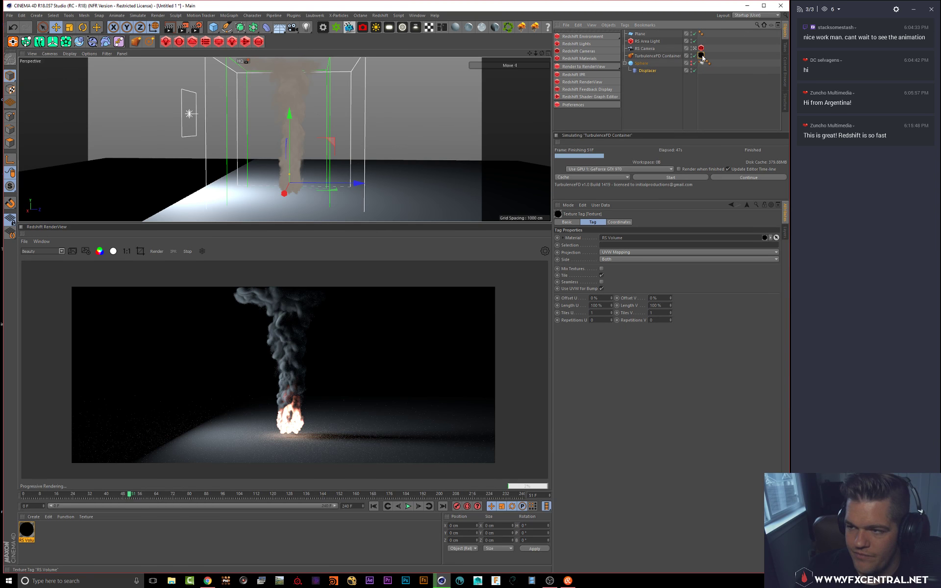
pyautogui.doubleClick(27, 529)
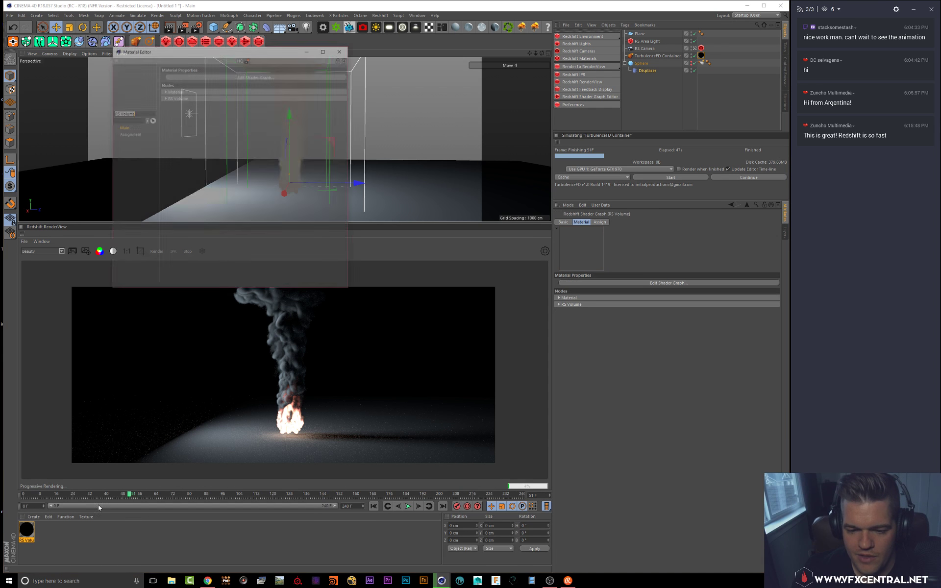
pyautogui.moveTo(258, 52); pyautogui.dragTo(584, 193)
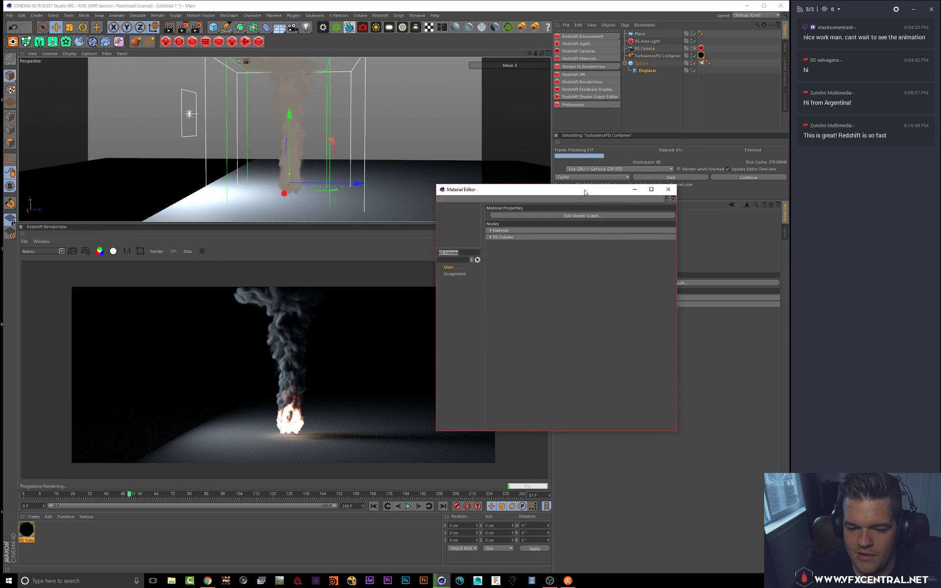
pyautogui.click(491, 237)
pyautogui.click(546, 245)
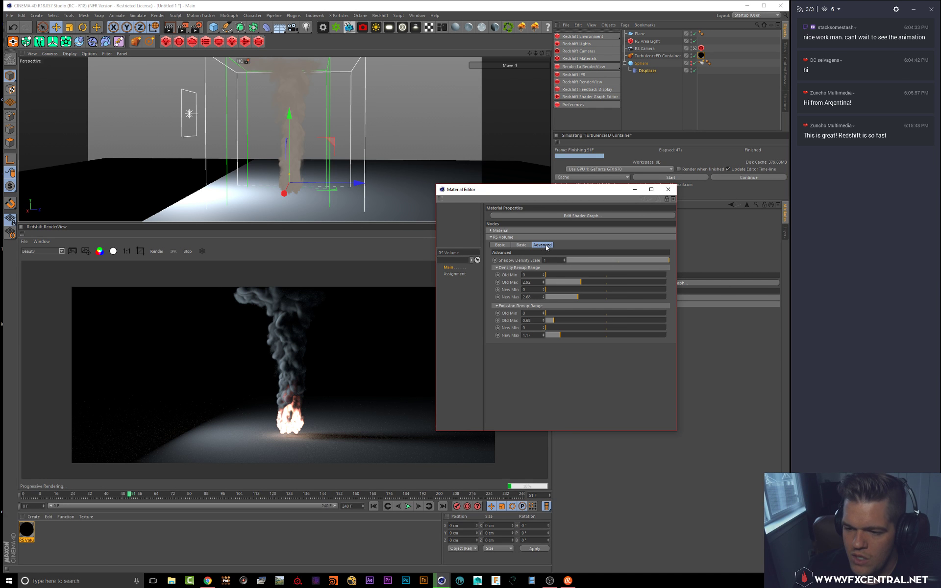
pyautogui.click(524, 245)
pyautogui.moveTo(599, 273); pyautogui.dragTo(593, 273)
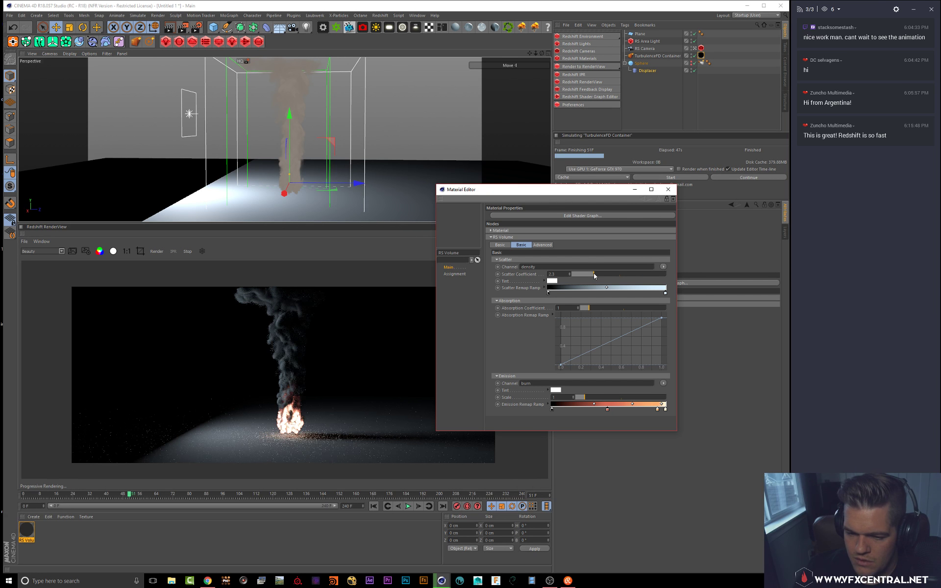
# Step: Set the material's Density Remap Range to an Old Max of 6.32 and a New Max of about 0.6
pyautogui.click(545, 245)
pyautogui.moveTo(561, 276); pyautogui.dragTo(545, 275)
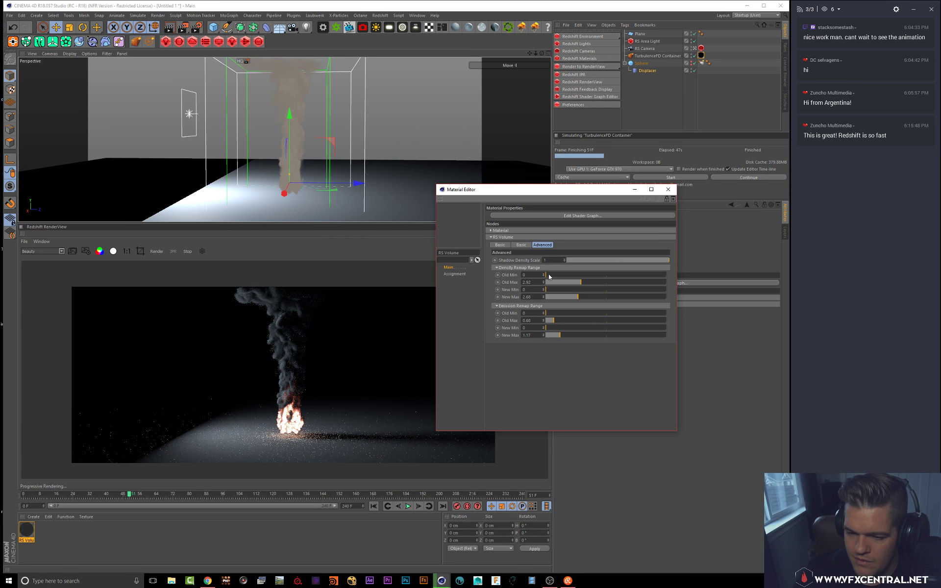
pyautogui.moveTo(602, 283); pyautogui.dragTo(649, 286)
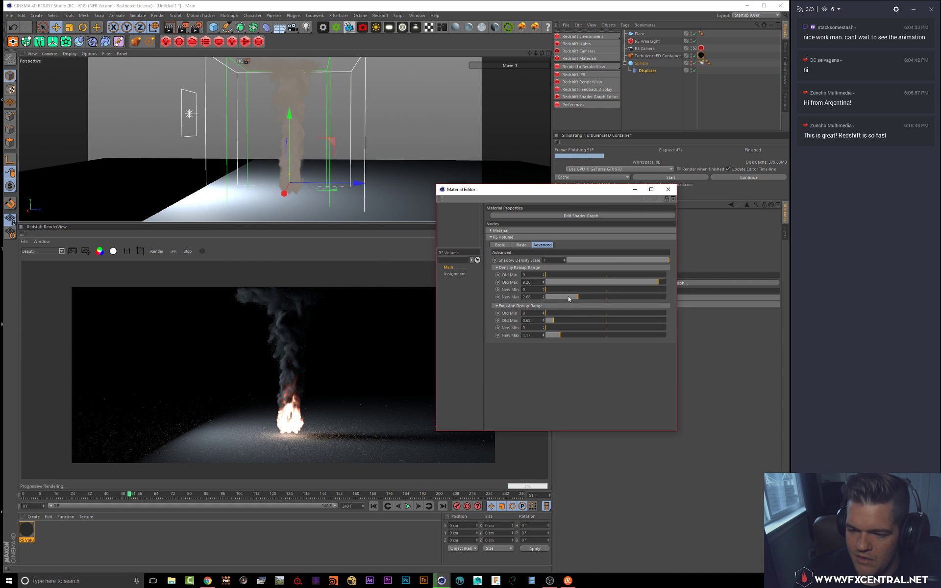
pyautogui.moveTo(568, 299); pyautogui.dragTo(559, 300)
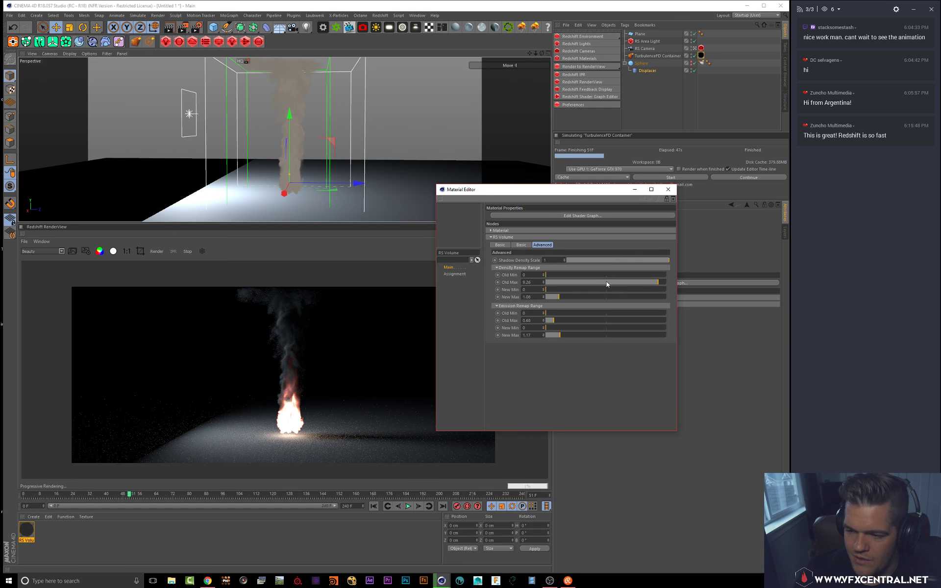
pyautogui.click(612, 283)
pyautogui.moveTo(559, 296); pyautogui.dragTo(549, 296)
pyautogui.click(562, 297)
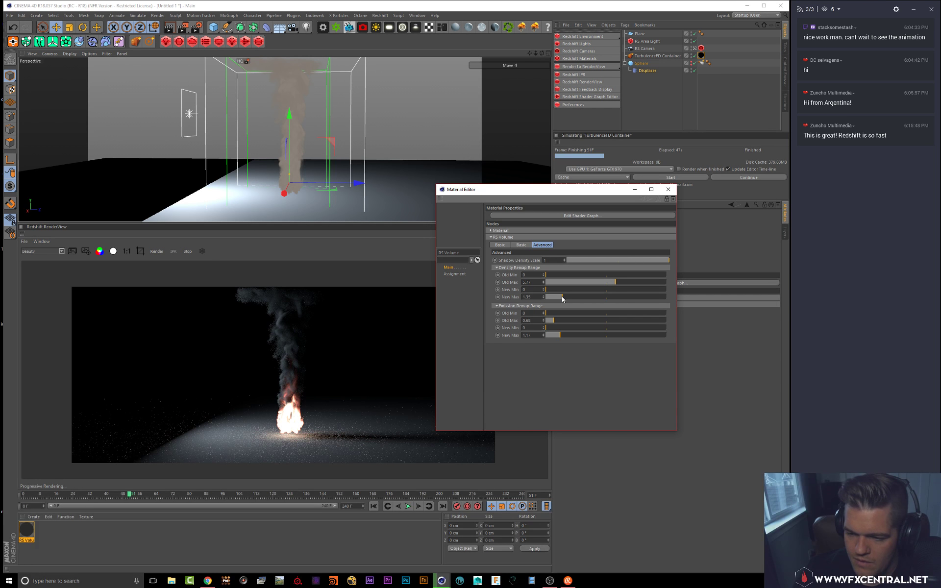
pyautogui.click(637, 282)
pyautogui.click(651, 282)
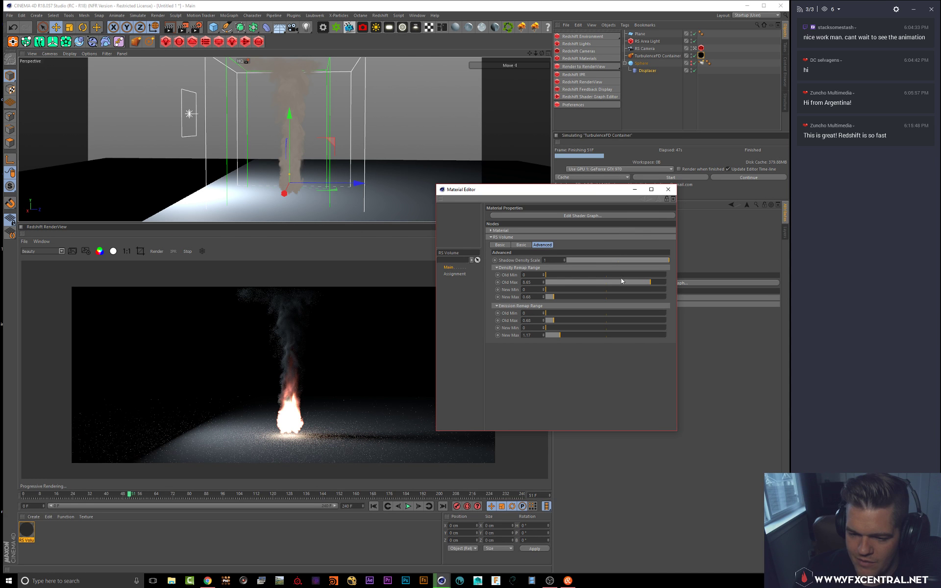
pyautogui.click(569, 283)
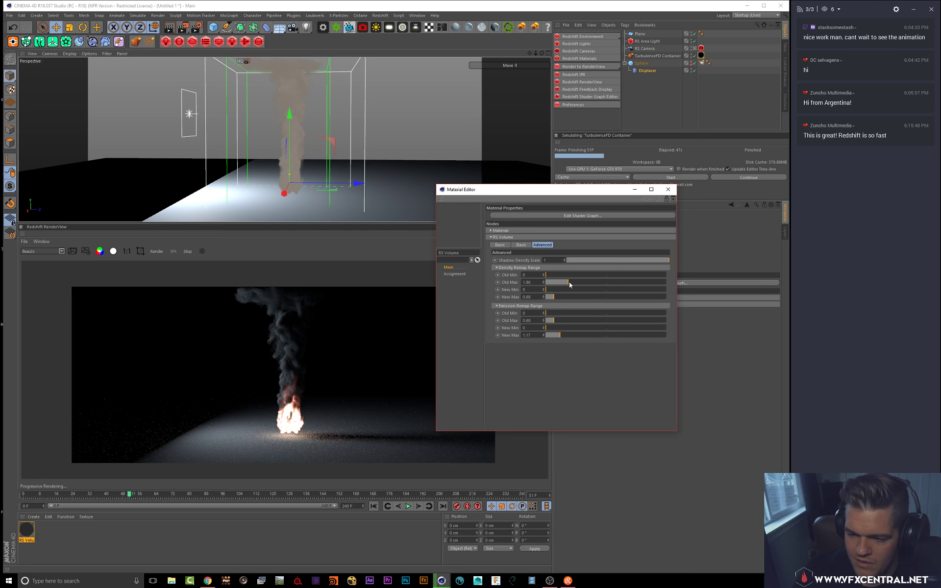
pyautogui.moveTo(570, 284); pyautogui.dragTo(613, 283)
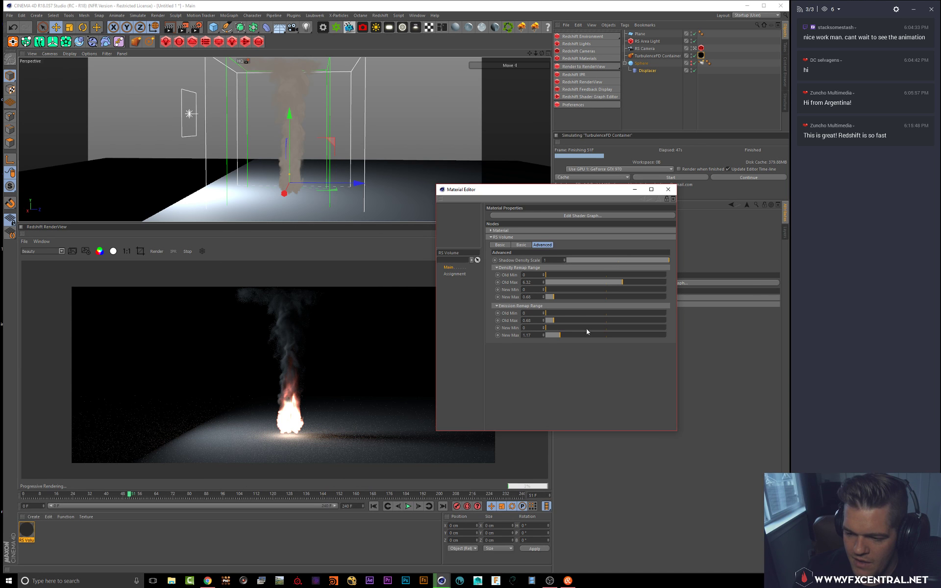
# Step: Set the Emission Remap Range to an Old Max of 6.26 and a New Max of 3.83
pyautogui.click(585, 321)
pyautogui.click(569, 320)
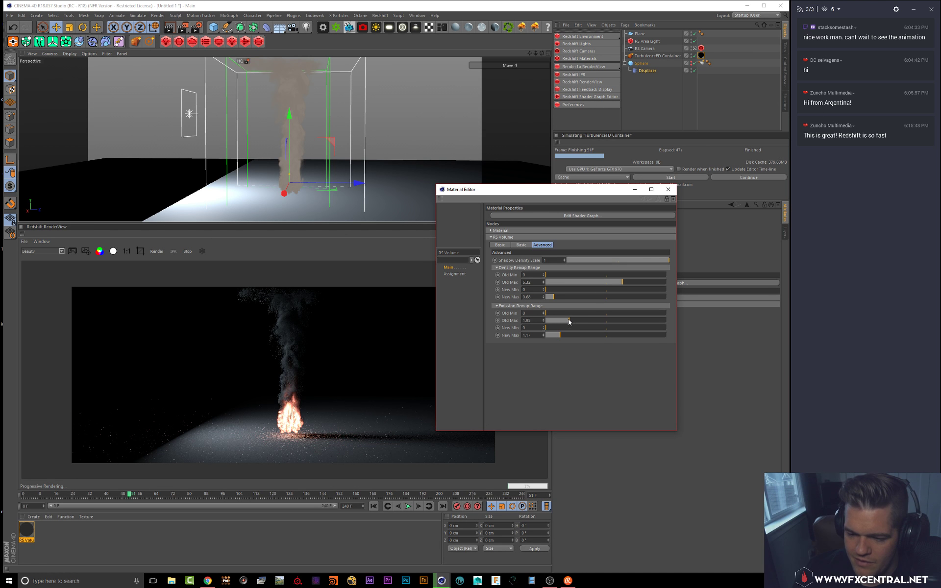
pyautogui.moveTo(568, 321); pyautogui.dragTo(611, 322)
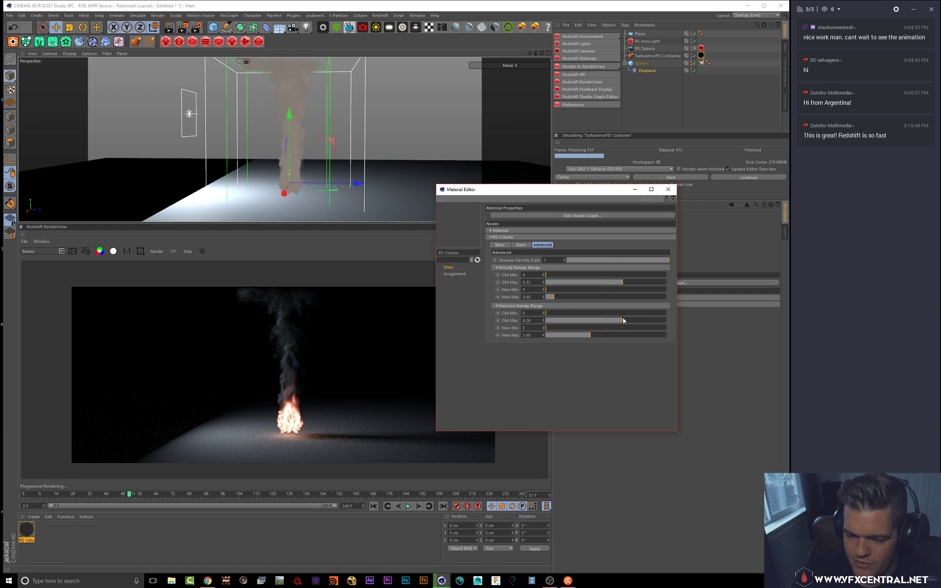
pyautogui.moveTo(590, 336)
pyautogui.mouseDown()
pyautogui.moveTo(608, 334)
pyautogui.moveTo(592, 335)
pyautogui.mouseUp()
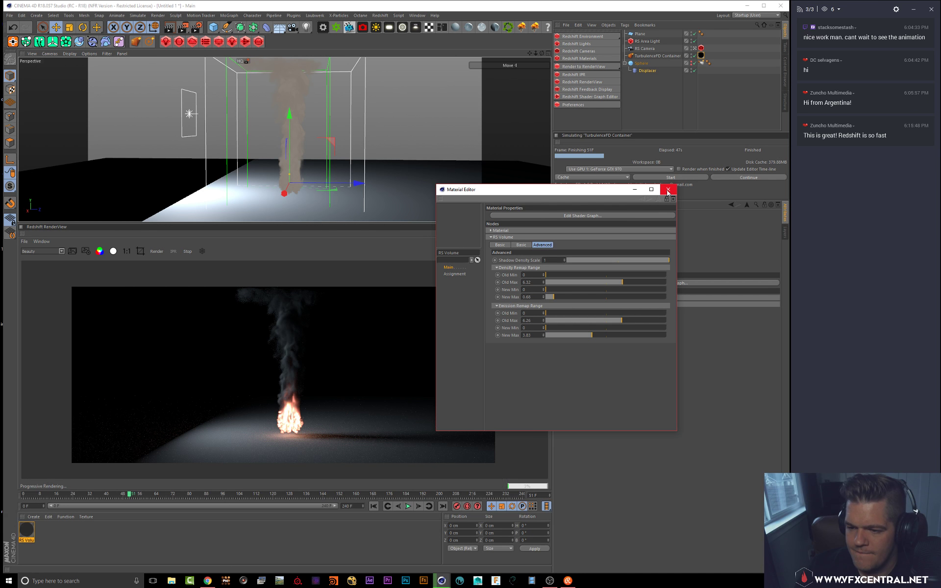
# Step: Raise the Scatter Coefficient to about 5.6 and shift the Scatter Remap Ramp's midpoint slightly toward its dark end
pyautogui.click(521, 245)
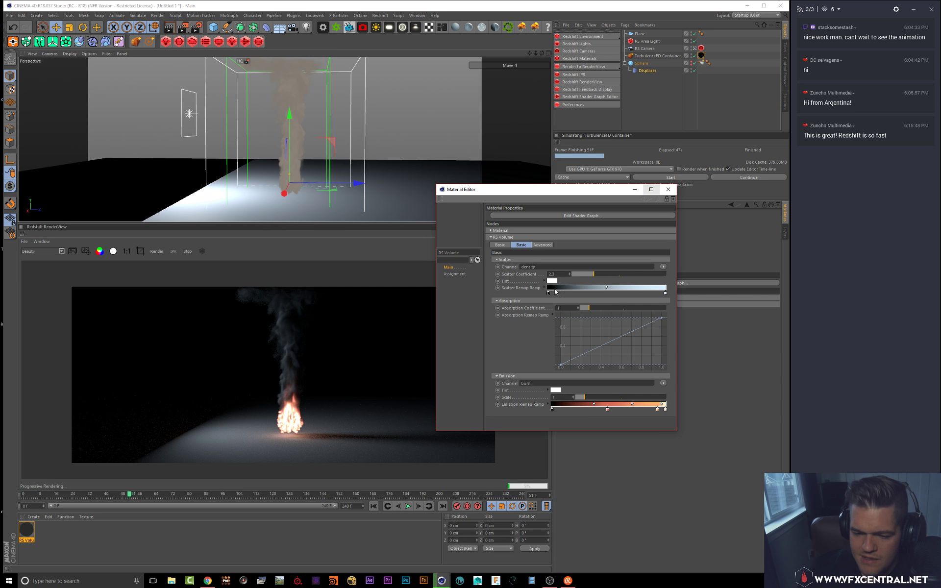
pyautogui.moveTo(607, 288)
pyautogui.mouseDown()
pyautogui.moveTo(589, 288)
pyautogui.moveTo(604, 274)
pyautogui.moveTo(625, 277)
pyautogui.moveTo(598, 288)
pyautogui.mouseUp()
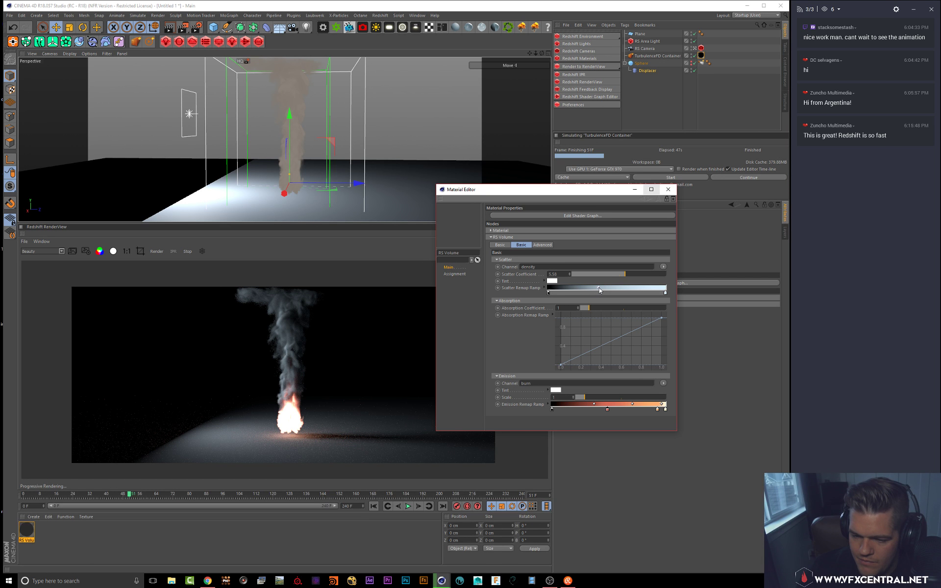
# Step: Reduce the volume material's Emission Scale to 0.2 and close the material editor
pyautogui.click(579, 397)
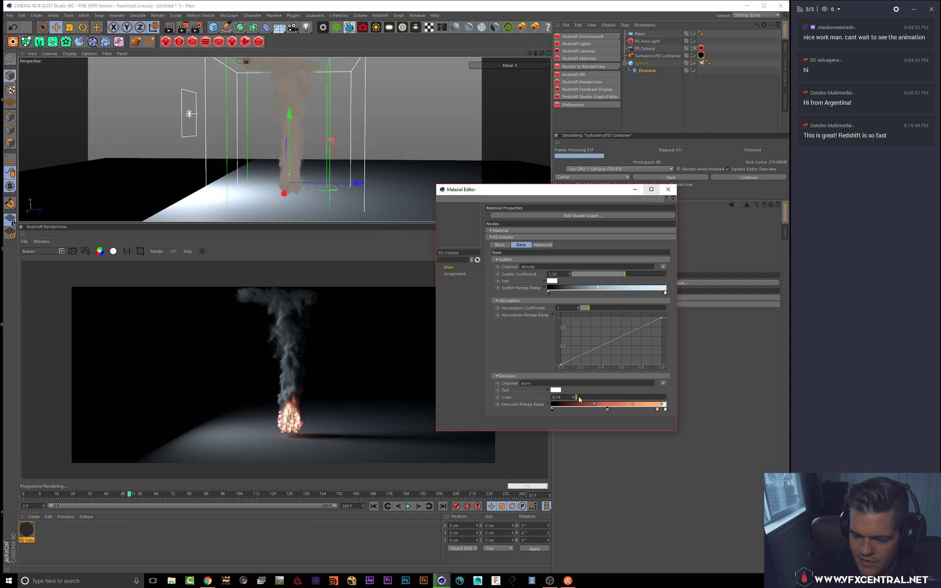
pyautogui.click(579, 398)
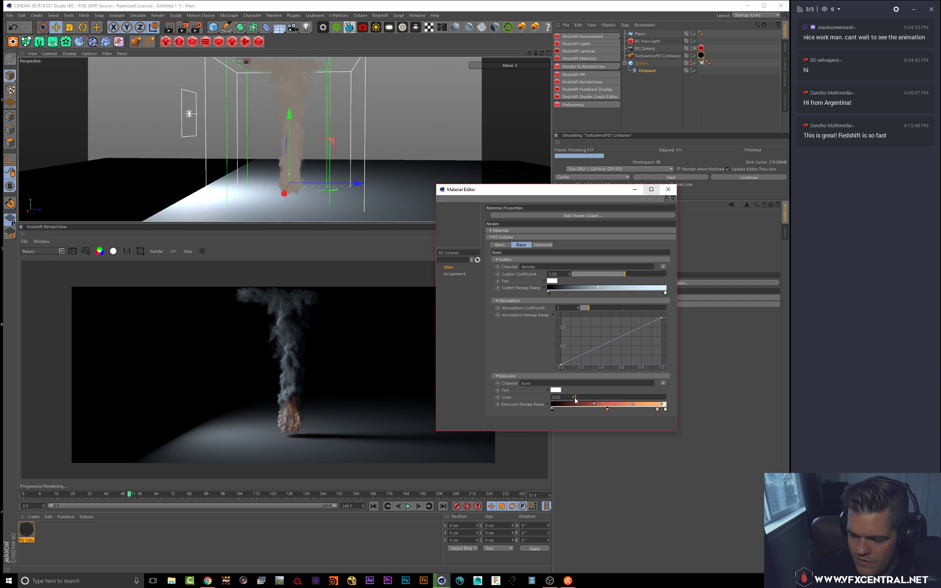
pyautogui.moveTo(576, 399); pyautogui.dragTo(578, 398)
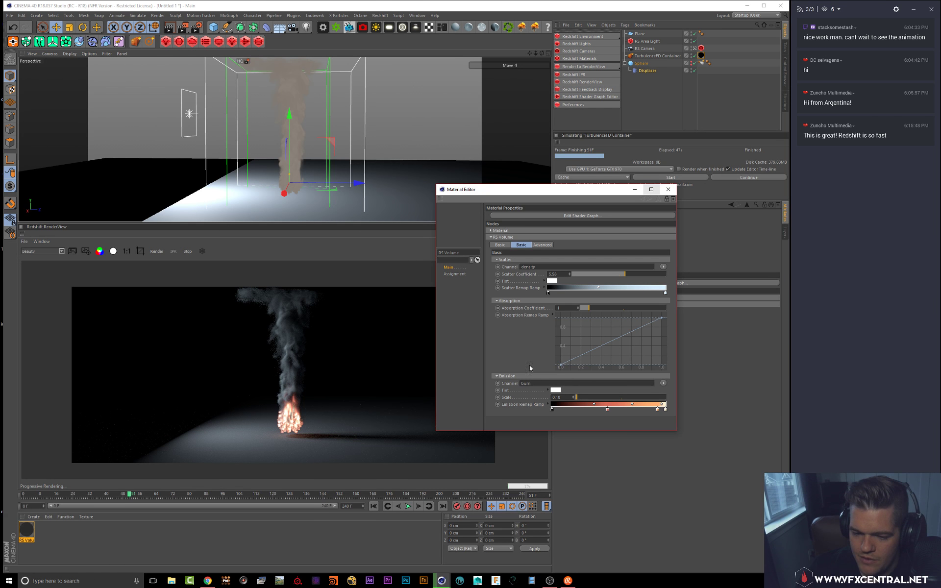
pyautogui.keyDown('alt'); pyautogui.moveTo(316, 143); pyautogui.dragTo(266, 133); pyautogui.keyUp('alt')
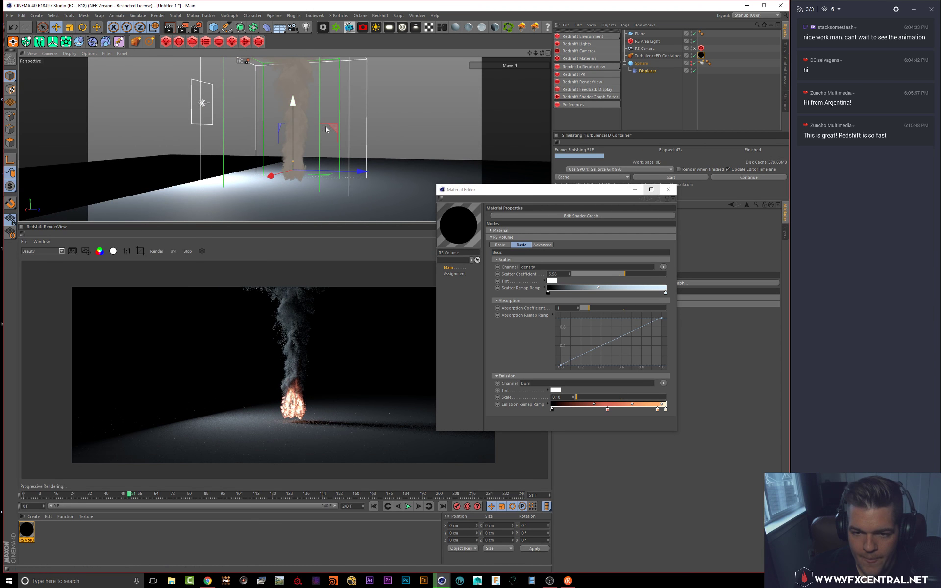
pyautogui.keyDown('alt'); pyautogui.moveTo(312, 143); pyautogui.dragTo(327, 141, button='right'); pyautogui.keyUp('alt')
pyautogui.moveTo(301, 137)
pyautogui.keyDown('alt'); pyautogui.mouseDown()
pyautogui.moveTo(315, 136)
pyautogui.moveTo(312, 152)
pyautogui.mouseUp(); pyautogui.keyUp('alt')
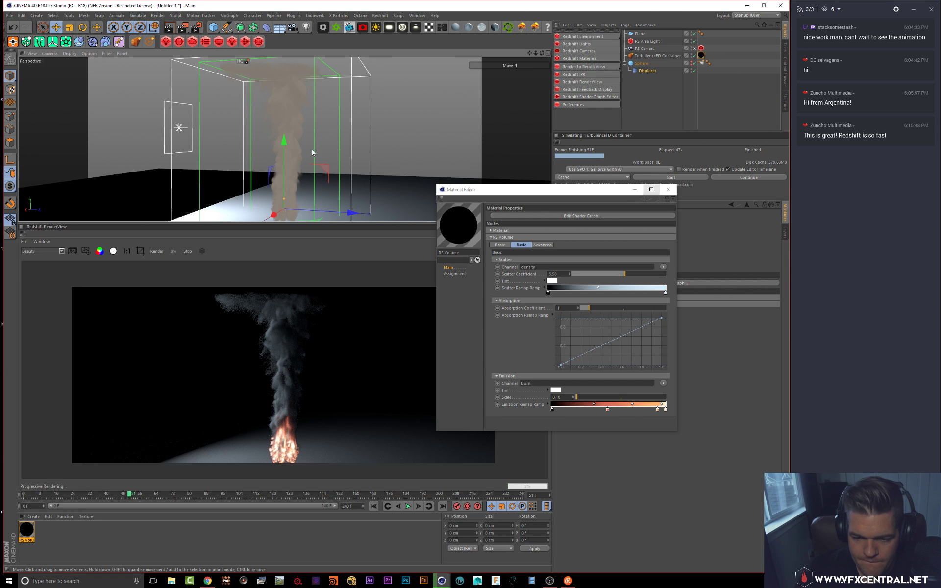
pyautogui.keyDown('alt'); pyautogui.moveTo(312, 149); pyautogui.dragTo(311, 156, button='right'); pyautogui.keyUp('alt')
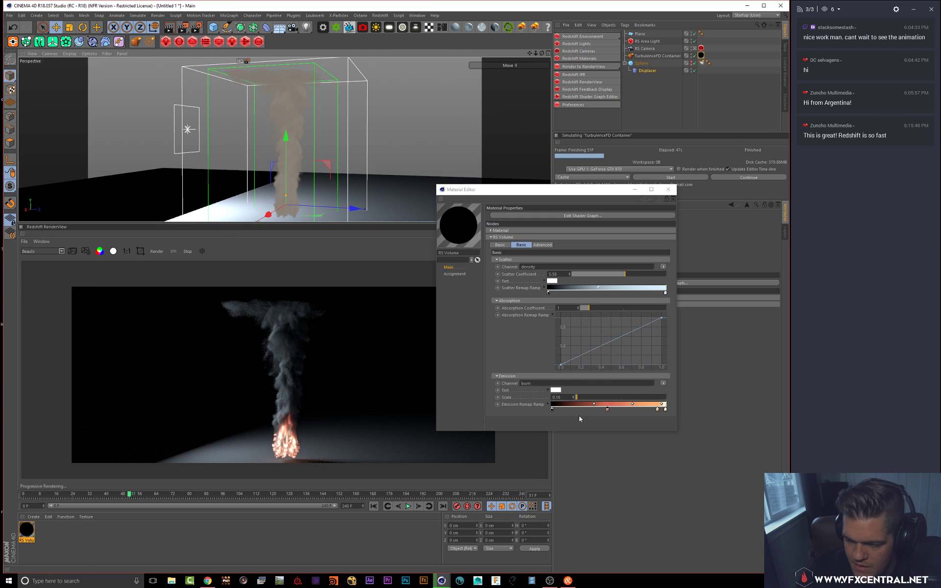
pyautogui.click(573, 396)
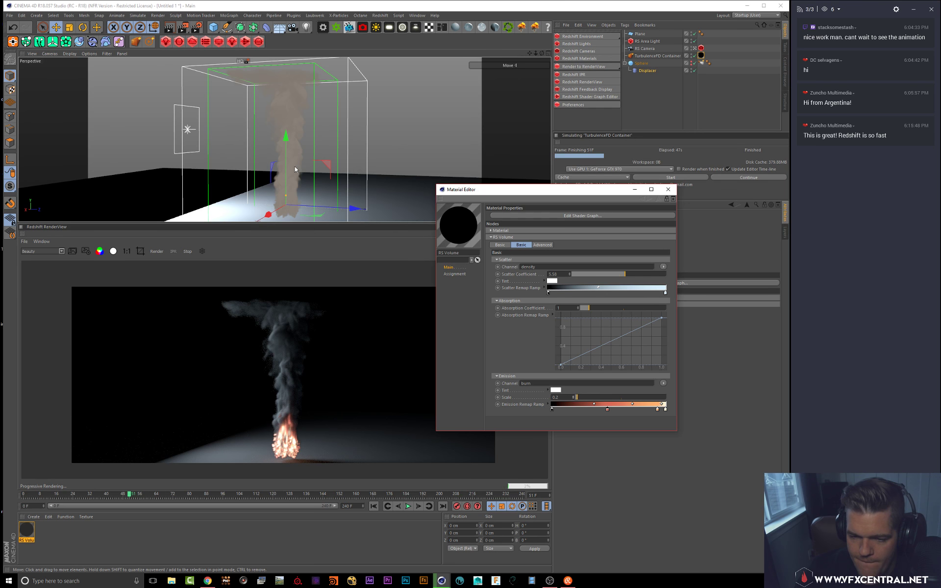
pyautogui.keyDown('alt'); pyautogui.moveTo(302, 159); pyautogui.dragTo(302, 159, button='middle'); pyautogui.keyUp('alt')
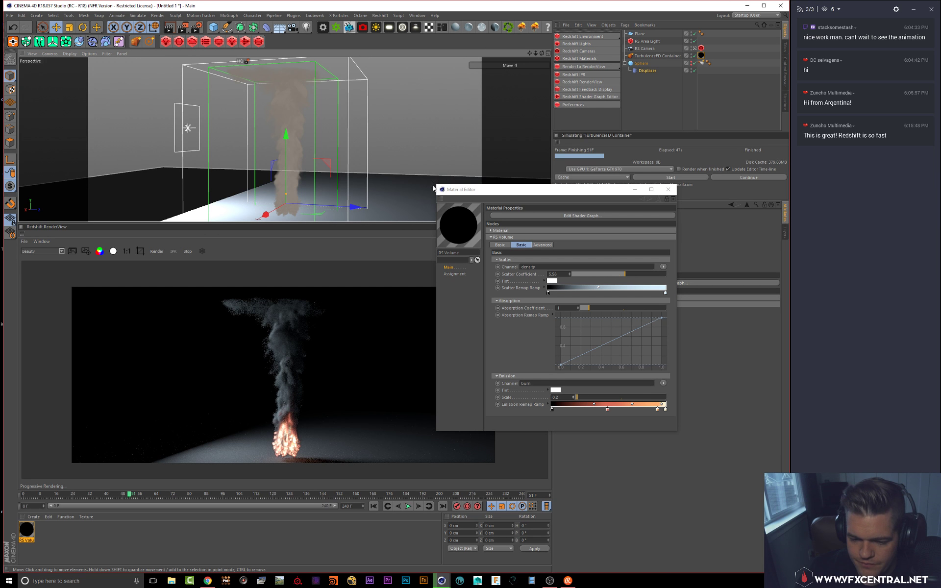
pyautogui.click(669, 190)
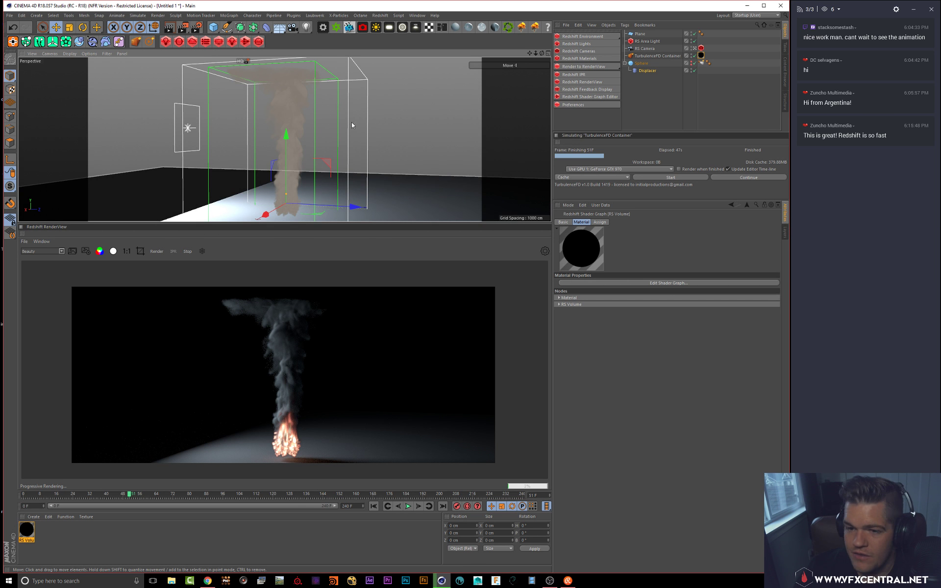
# Step: Reframe the fire and smoke column, enlarge the render view further and stop the live render
pyautogui.keyDown('alt'); pyautogui.moveTo(317, 137); pyautogui.dragTo(316, 126, button='middle'); pyautogui.keyUp('alt')
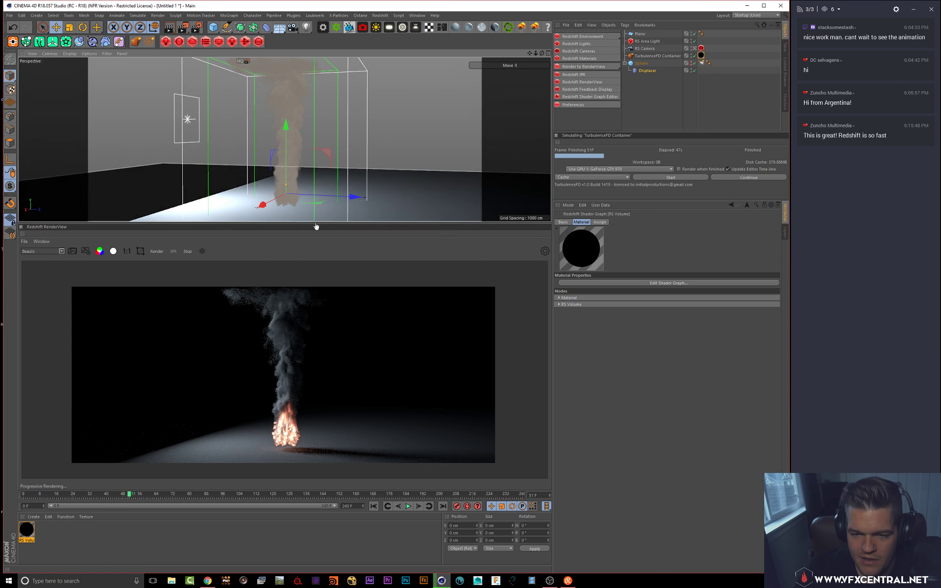
pyautogui.moveTo(316, 226); pyautogui.dragTo(316, 175)
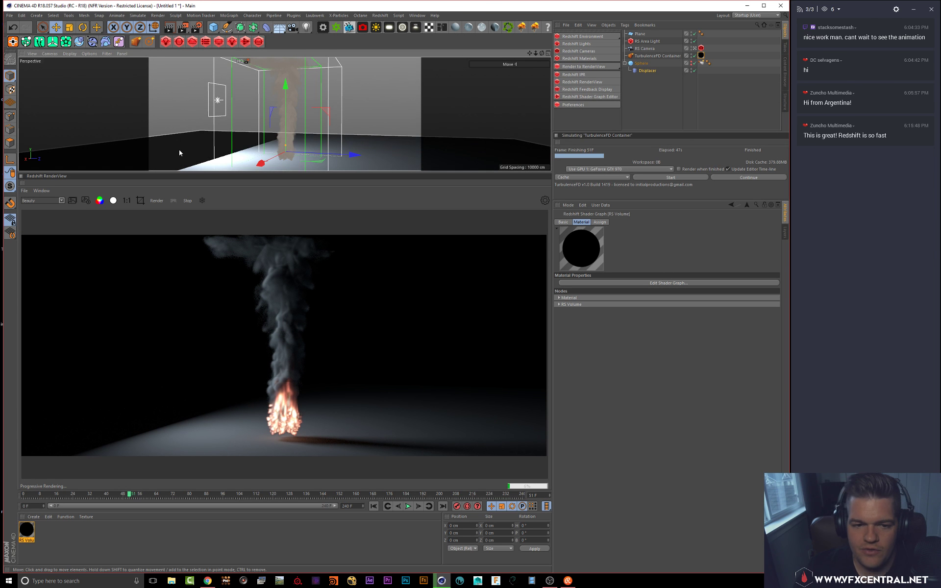
pyautogui.click(190, 202)
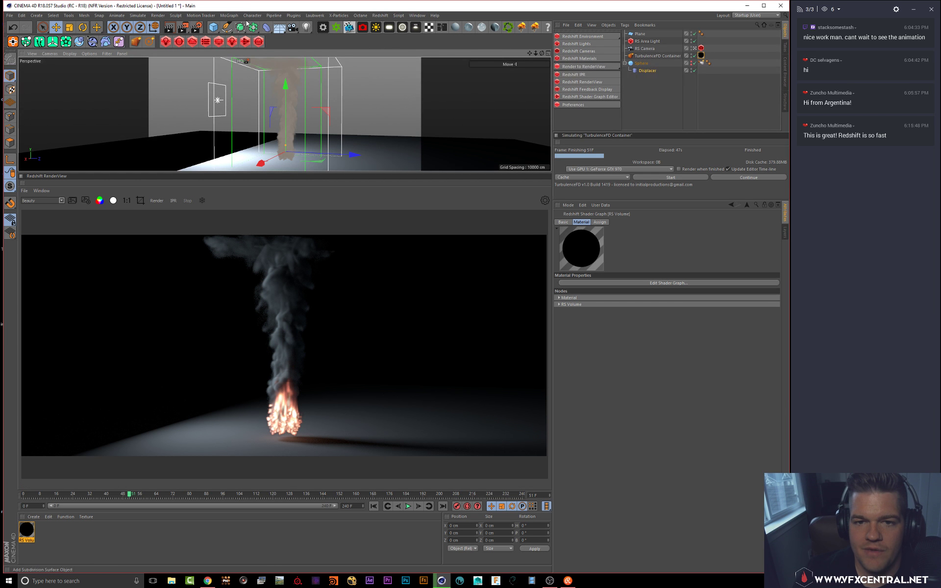
# Step: Set Redshift's unified sampling to Samples Min 16 and Samples Max 150, previewing it in a live render that is stopped at the end
pyautogui.click(196, 28)
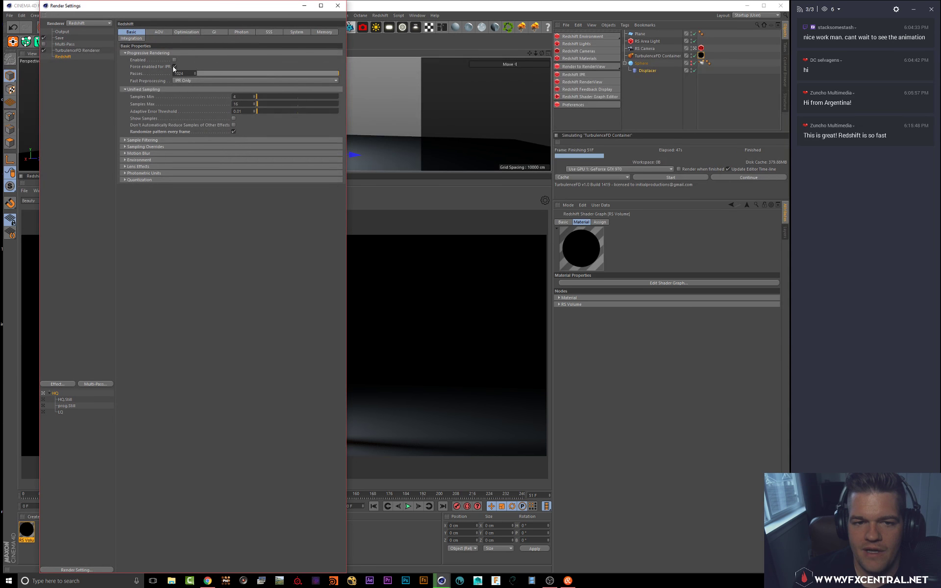
pyautogui.moveTo(189, 7); pyautogui.dragTo(629, 92)
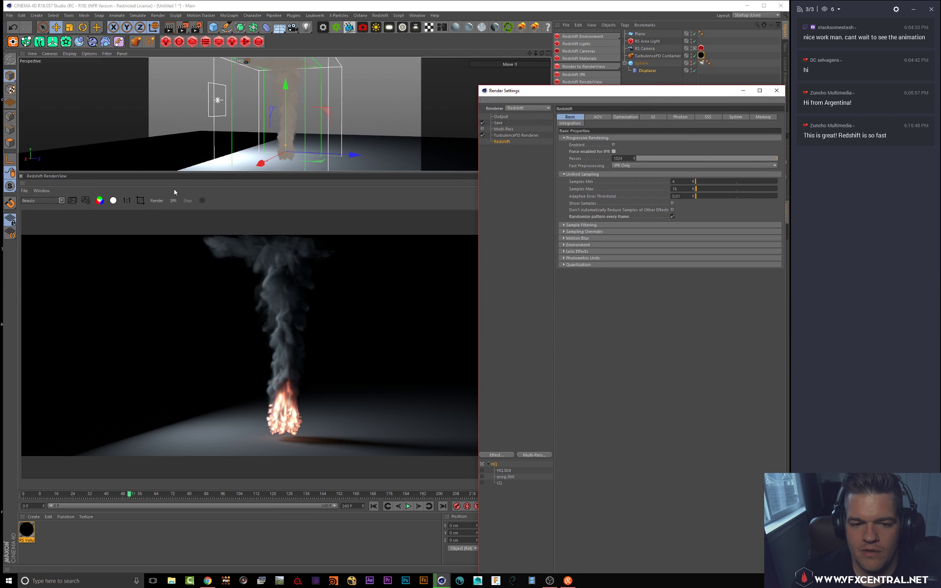
pyautogui.click(173, 201)
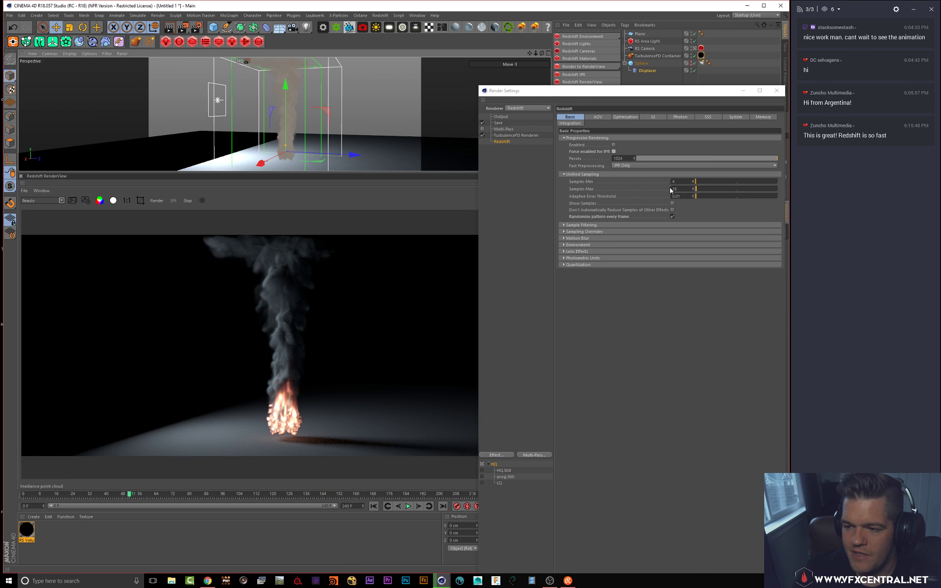
pyautogui.moveTo(680, 182); pyautogui.dragTo(556, 156)
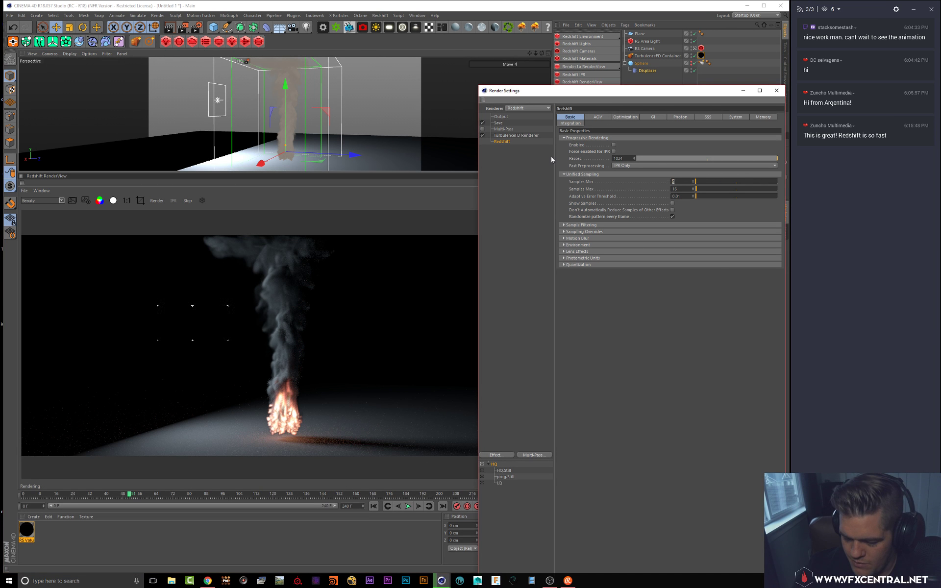
pyautogui.write('169')
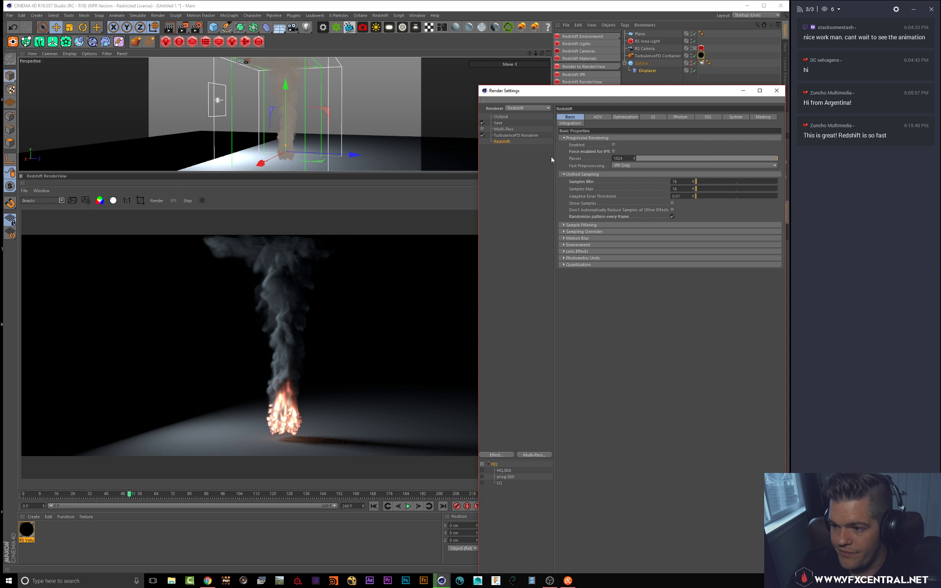
pyautogui.moveTo(683, 190); pyautogui.dragTo(451, 148)
pyautogui.write('15')
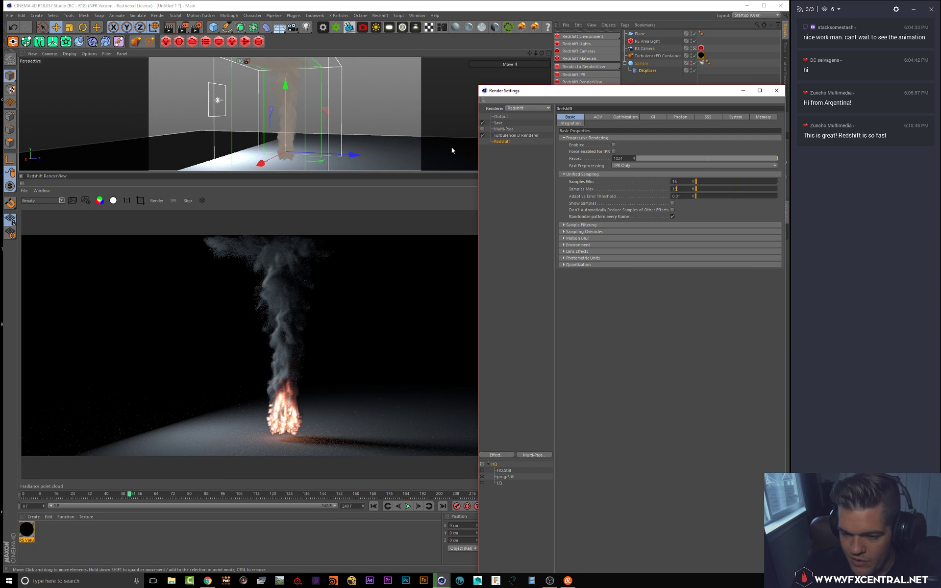
pyautogui.write('0')
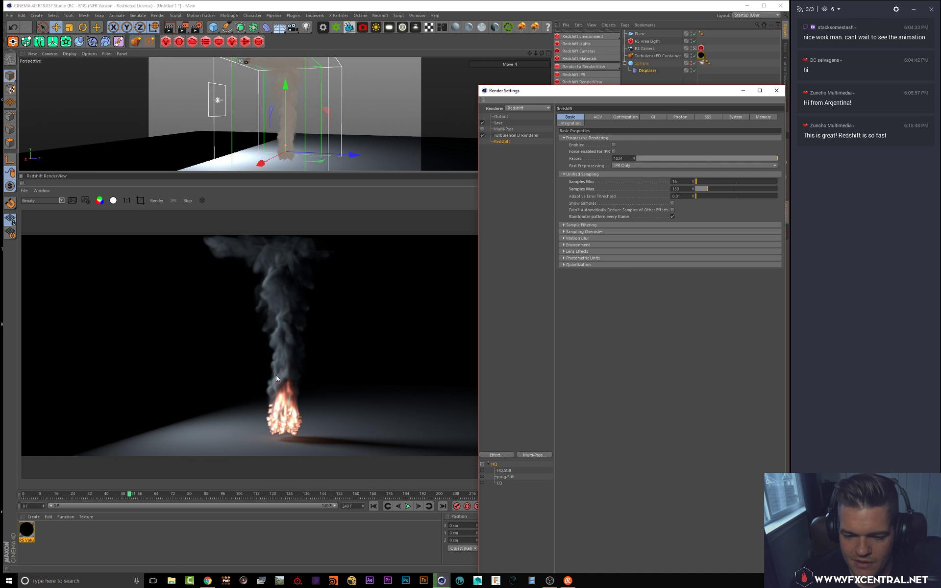
pyautogui.click(188, 202)
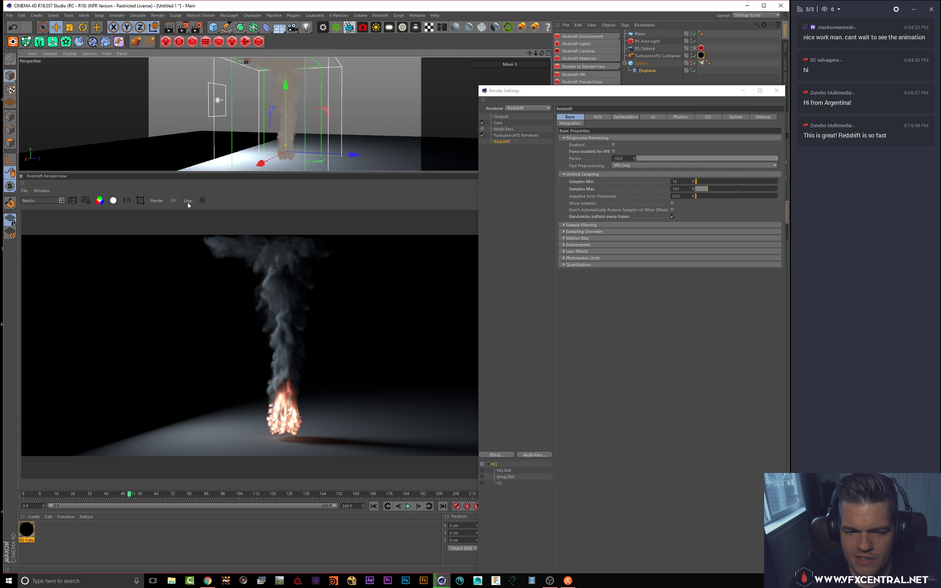
# Step: Enable the Volume sampling override in Replace mode with 300 samples
pyautogui.click(573, 225)
pyautogui.click(573, 225)
pyautogui.click(571, 231)
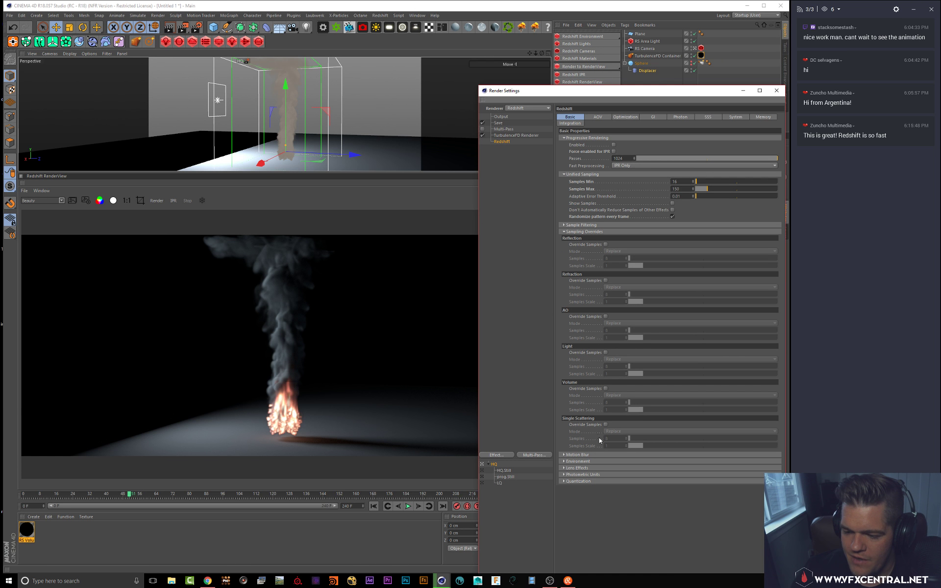
pyautogui.click(606, 389)
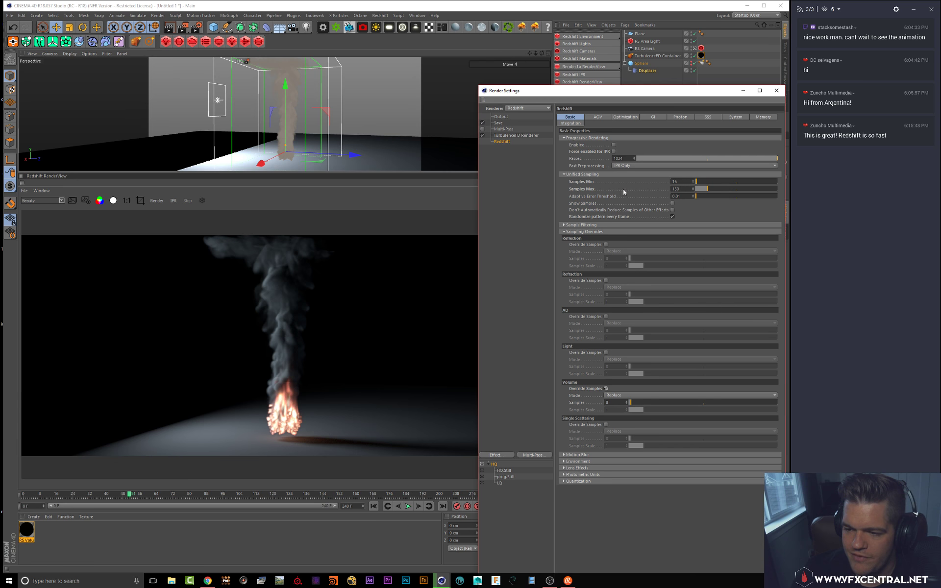
pyautogui.click(612, 396)
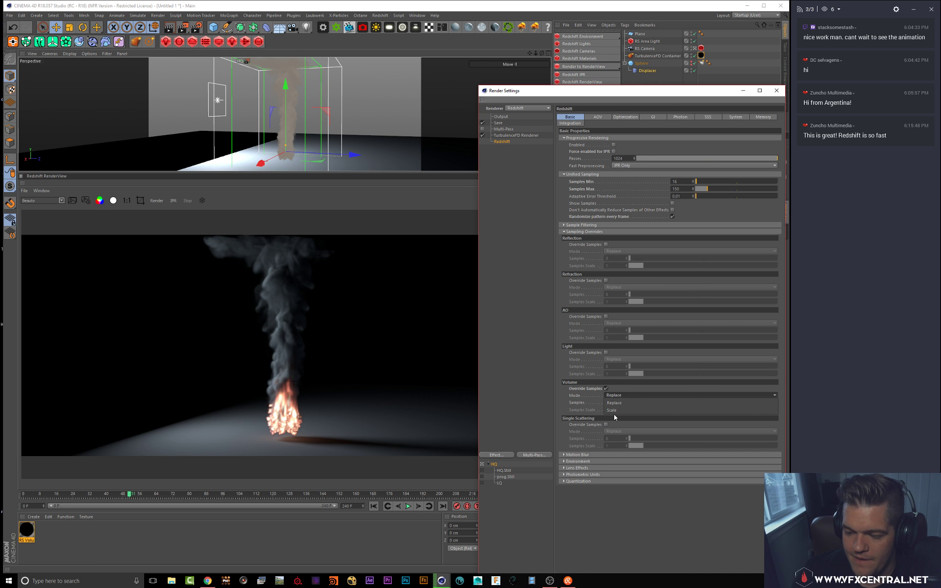
pyautogui.click(614, 413)
pyautogui.click(612, 396)
pyautogui.click(613, 403)
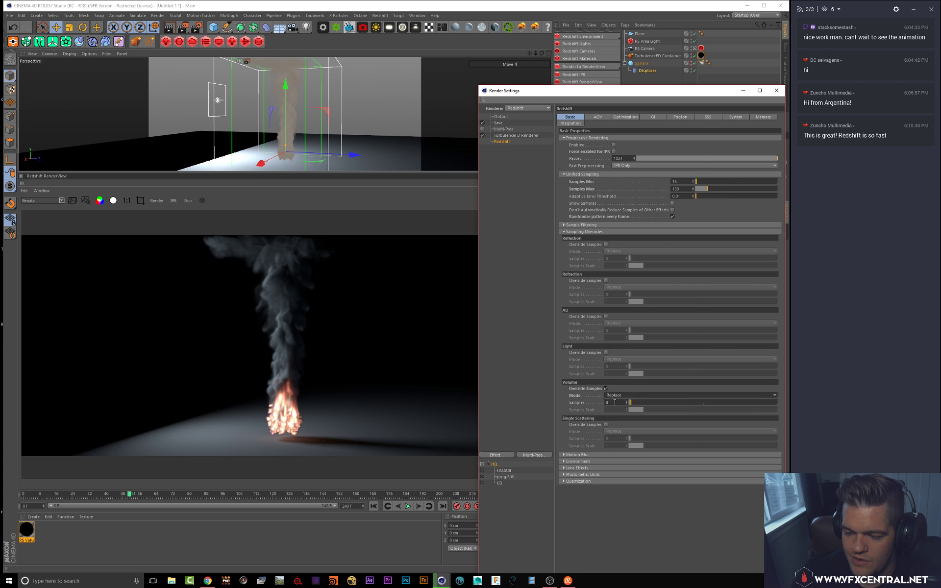
pyautogui.write('300')
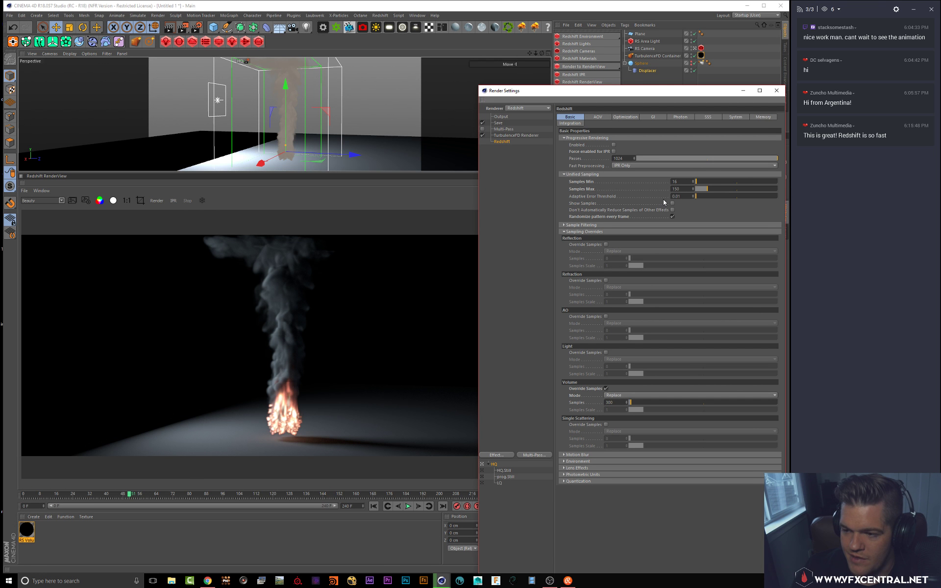
pyautogui.press('Return')
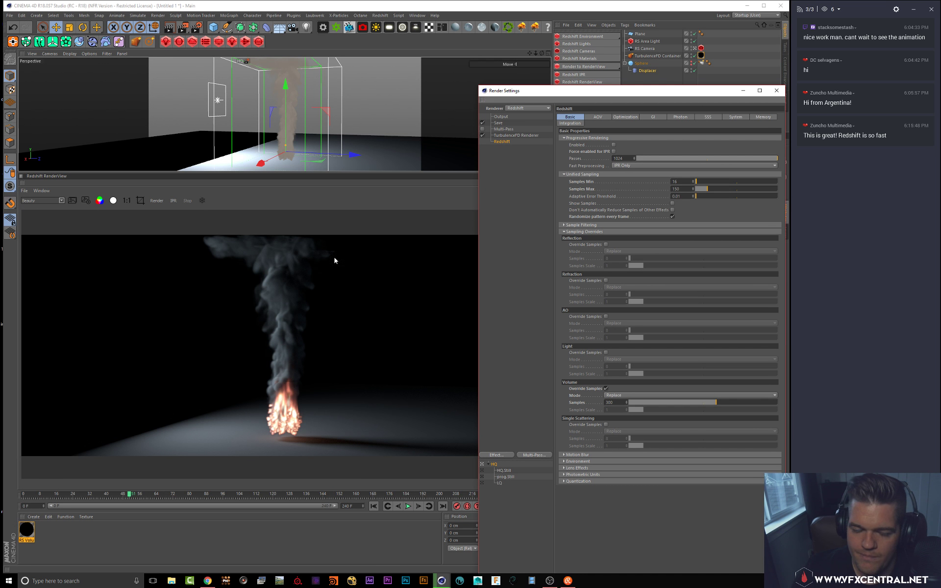
# Step: Enable the Light sampling override in Replace mode with 300 samples
pyautogui.click(606, 353)
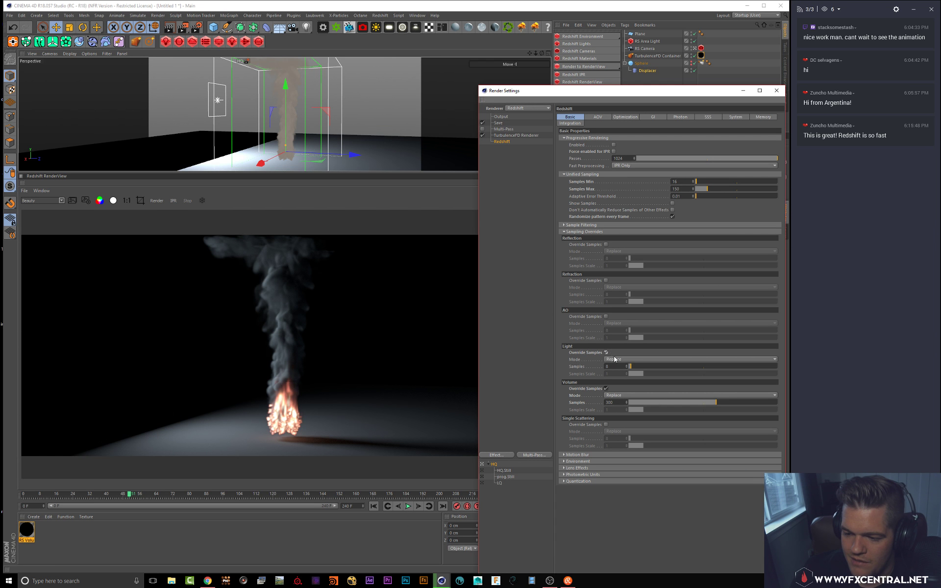
pyautogui.click(613, 359)
pyautogui.click(621, 375)
pyautogui.click(613, 360)
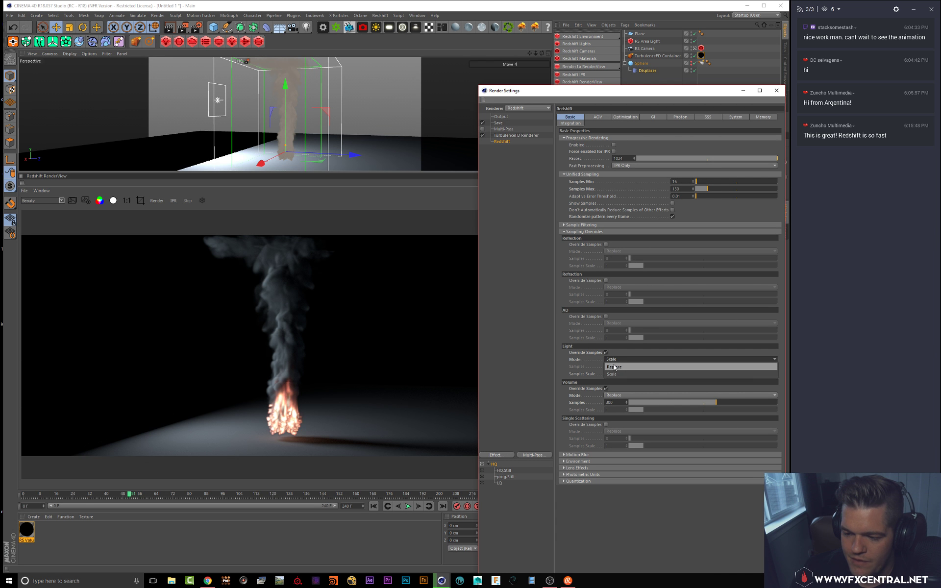
pyautogui.click(612, 368)
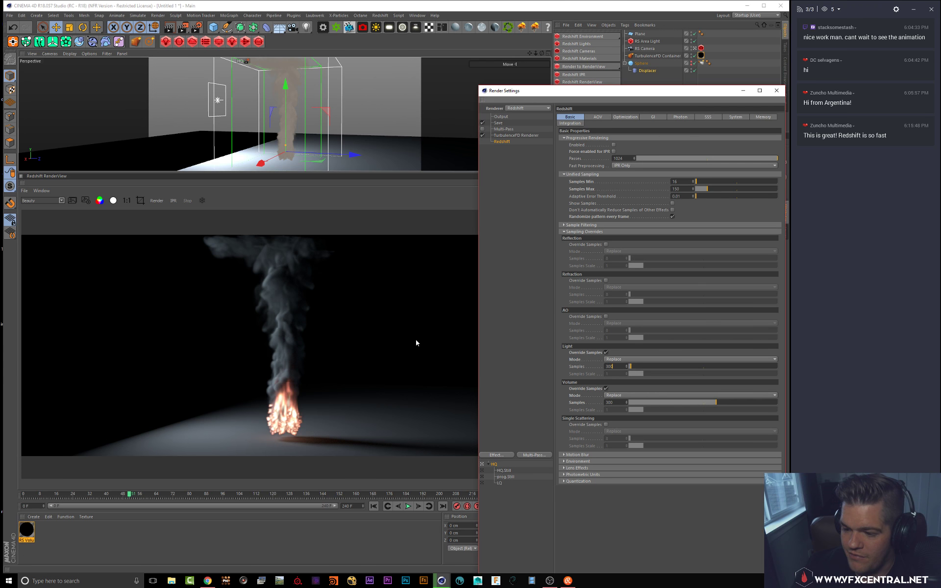
pyautogui.press('Return')
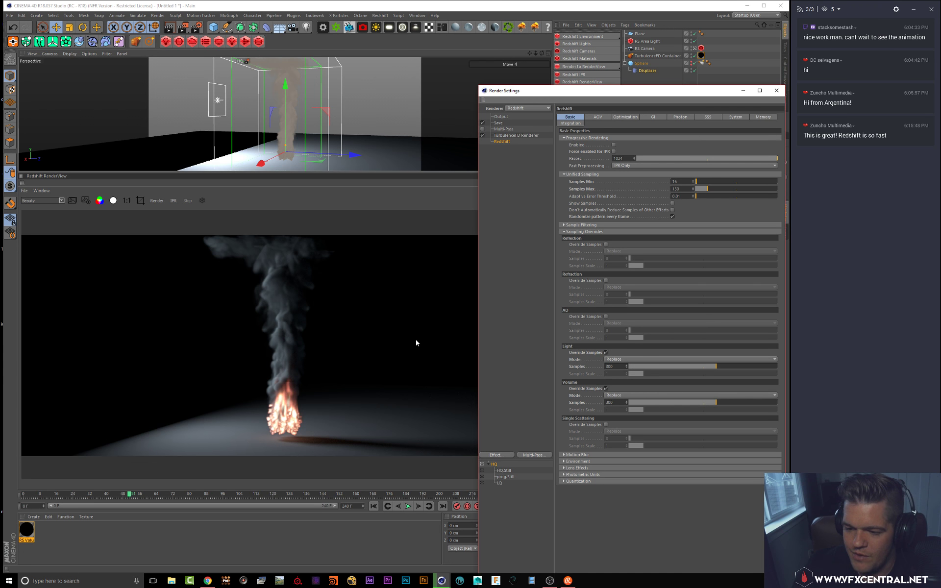
# Step: Restart the live render to preview the sampling overrides, select the RS Area Light and close the render settings
pyautogui.click(173, 201)
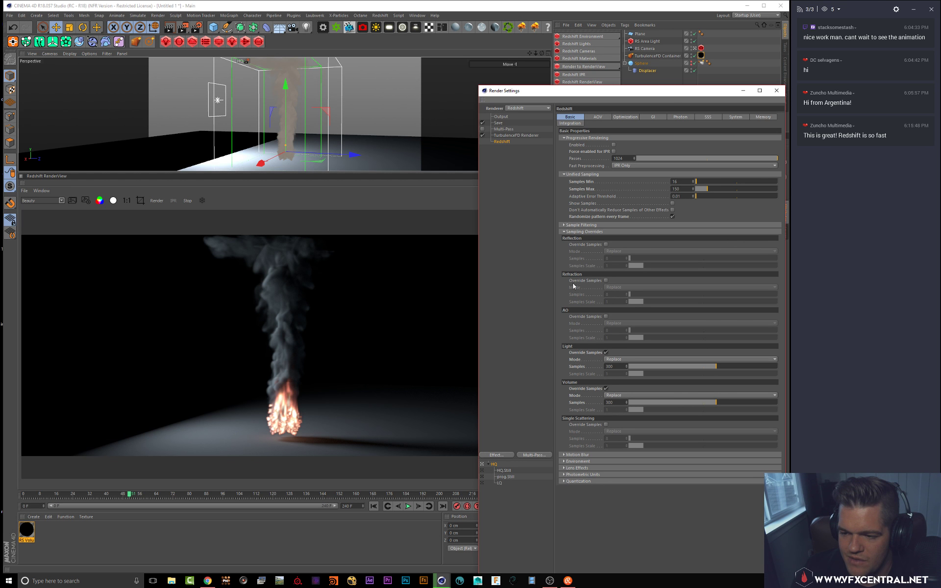
pyautogui.moveTo(630, 89); pyautogui.dragTo(563, 97)
pyautogui.moveTo(638, 103)
pyautogui.mouseDown()
pyautogui.moveTo(435, 93)
pyautogui.moveTo(633, 84)
pyautogui.mouseUp()
pyautogui.click(647, 41)
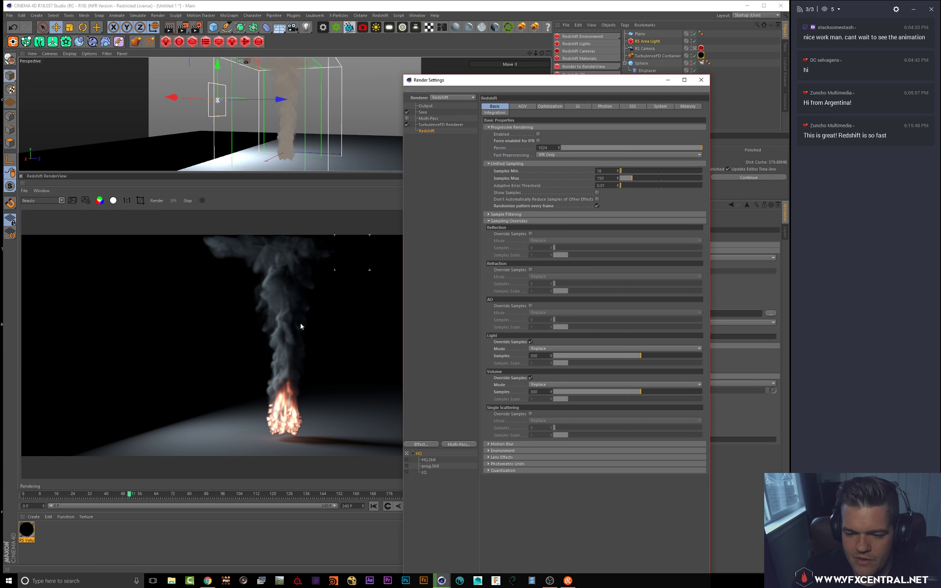
pyautogui.click(701, 80)
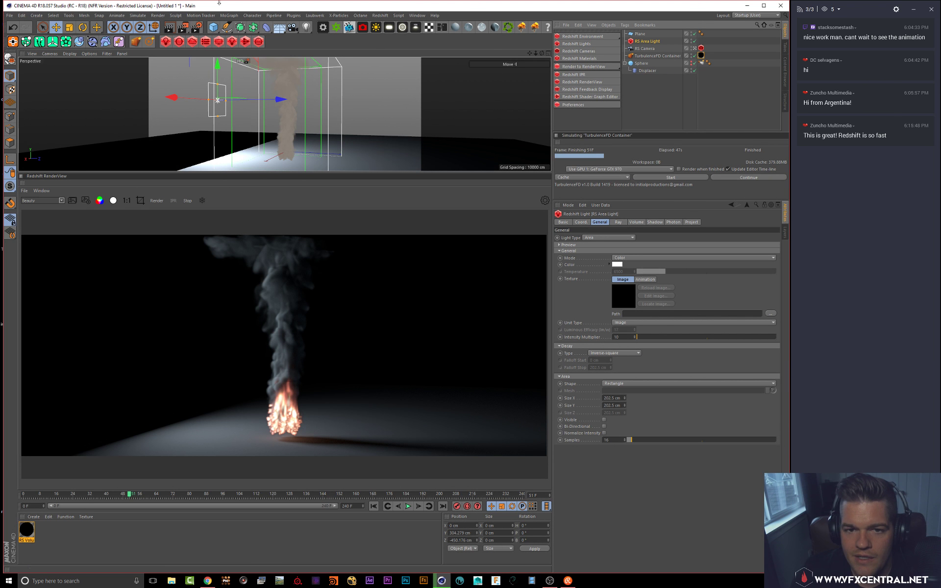
# Step: Enable Redshift motion blur with deformation blur in the render settings, then close them
pyautogui.click(198, 27)
pyautogui.click(496, 167)
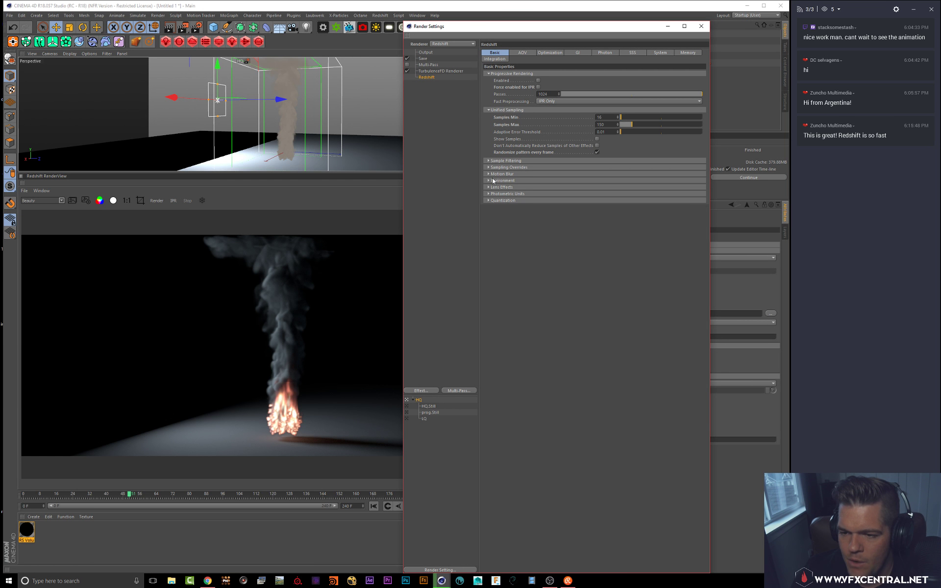
pyautogui.click(496, 174)
pyautogui.click(544, 181)
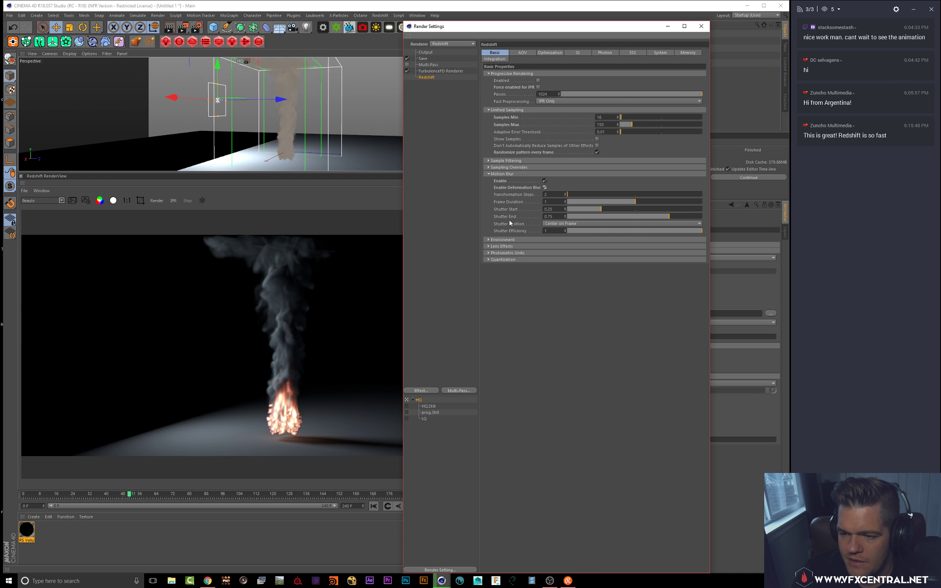
pyautogui.click(497, 174)
pyautogui.click(701, 30)
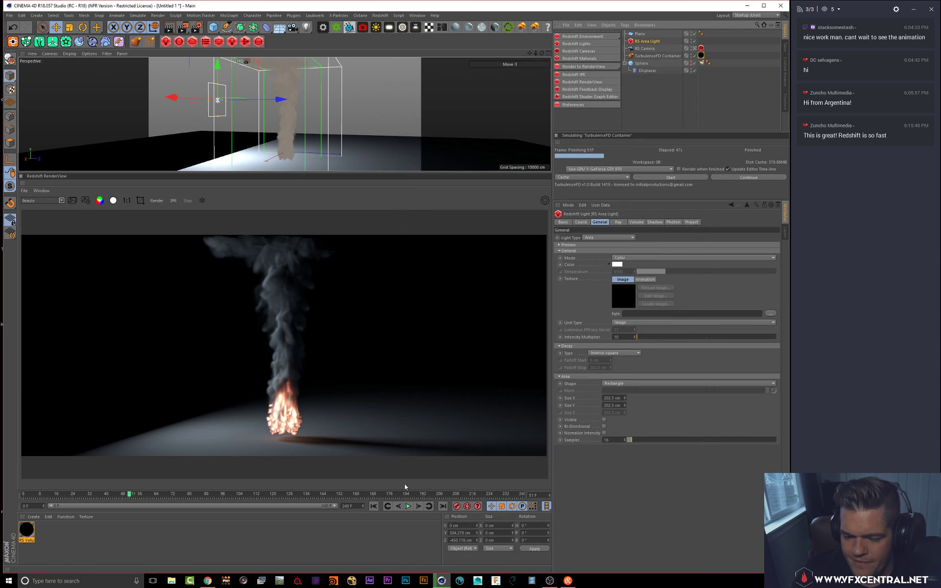
# Step: Play the smoke simulation from the first frame to about frame 26
pyautogui.click(374, 506)
pyautogui.click(408, 508)
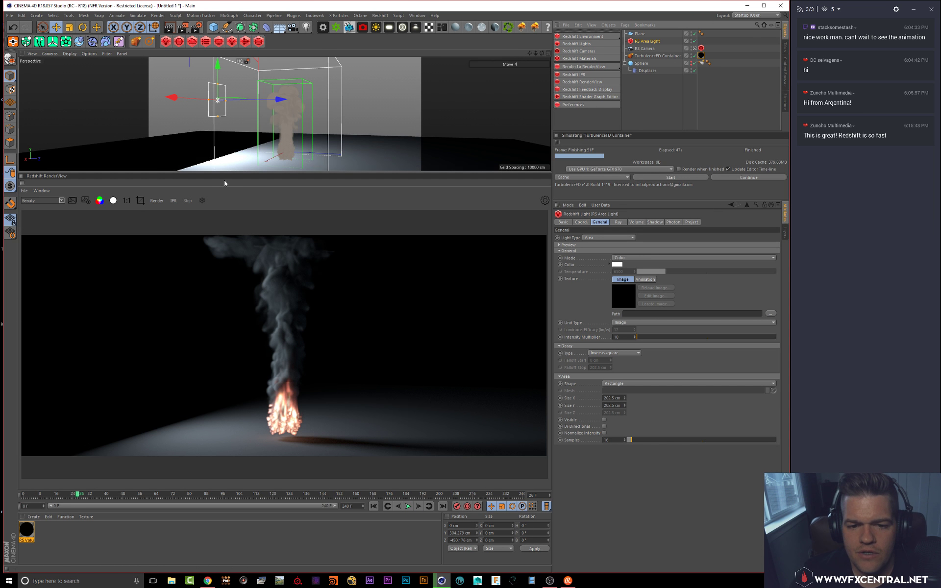
# Step: Turn off image saving in the render settings and render the current frame without saving
pyautogui.click(196, 27)
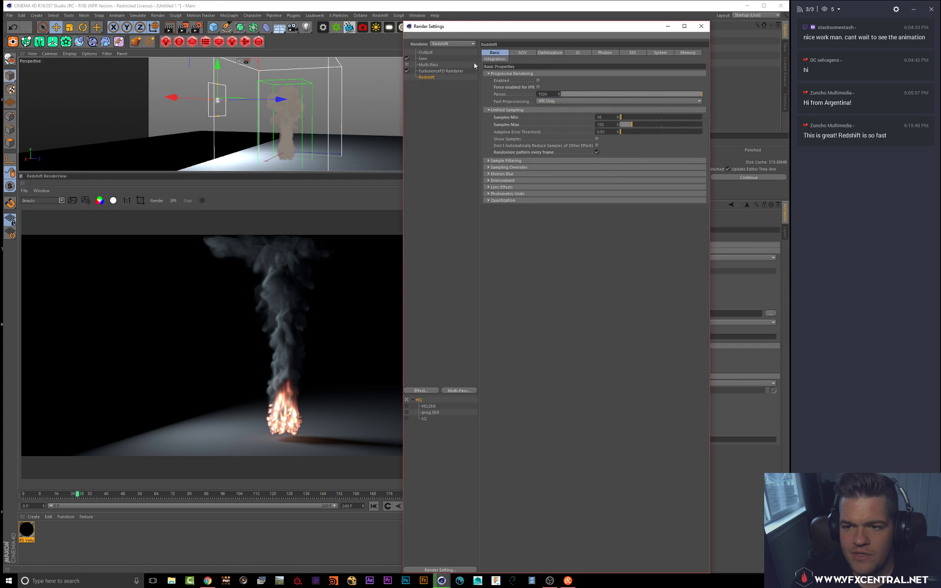
pyautogui.click(424, 59)
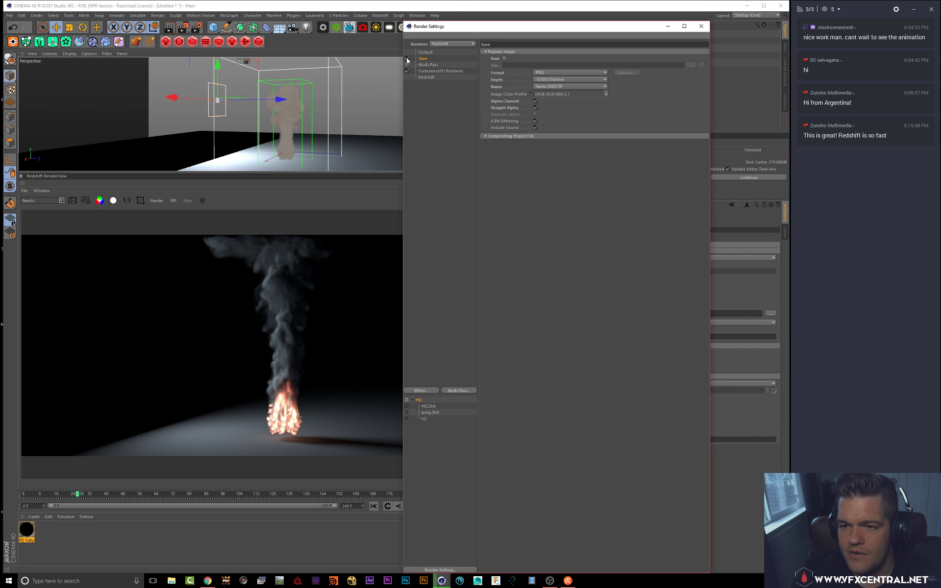
pyautogui.click(408, 59)
pyautogui.click(701, 26)
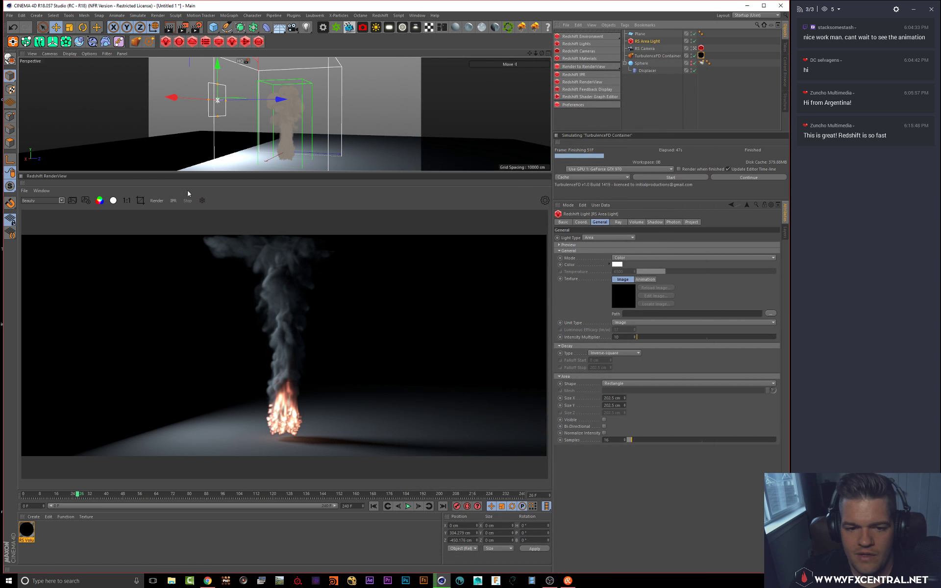
pyautogui.click(157, 201)
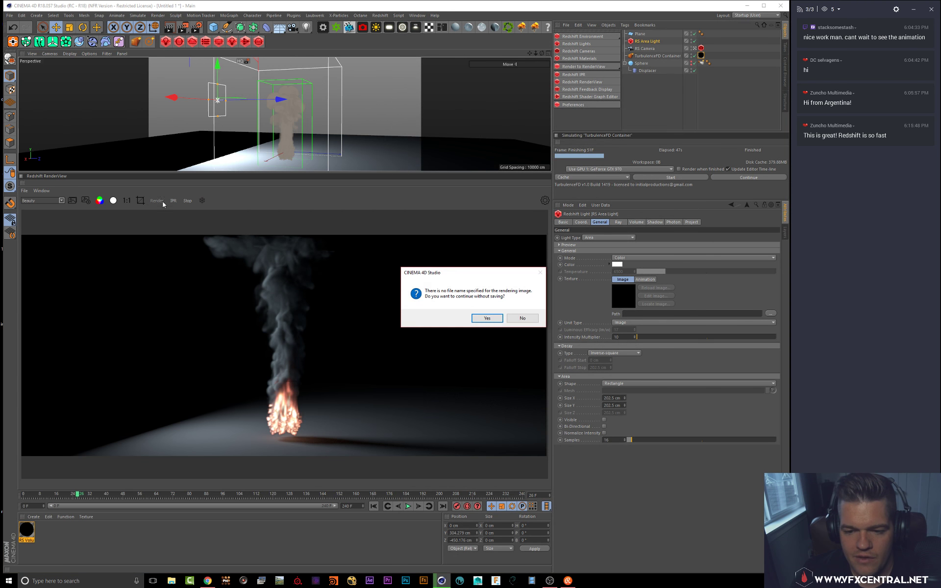
pyautogui.click(489, 319)
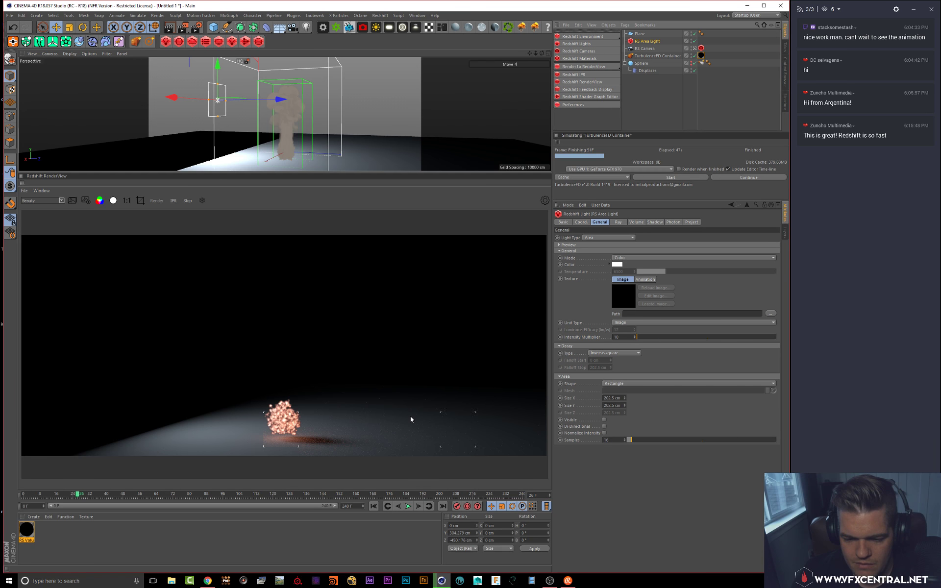
# Step: Open the Frame Range choices in the Output render settings
pyautogui.click(196, 27)
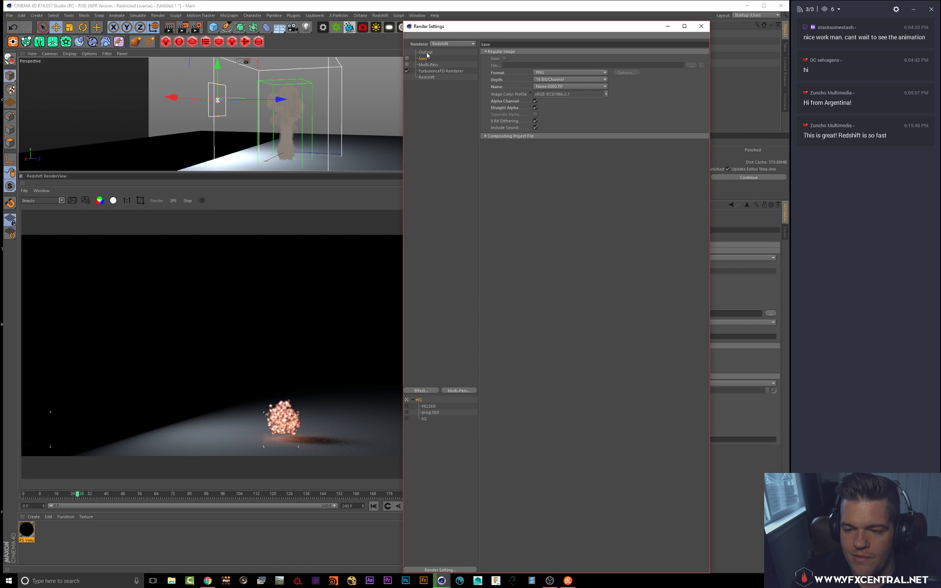
pyautogui.click(425, 52)
pyautogui.click(523, 129)
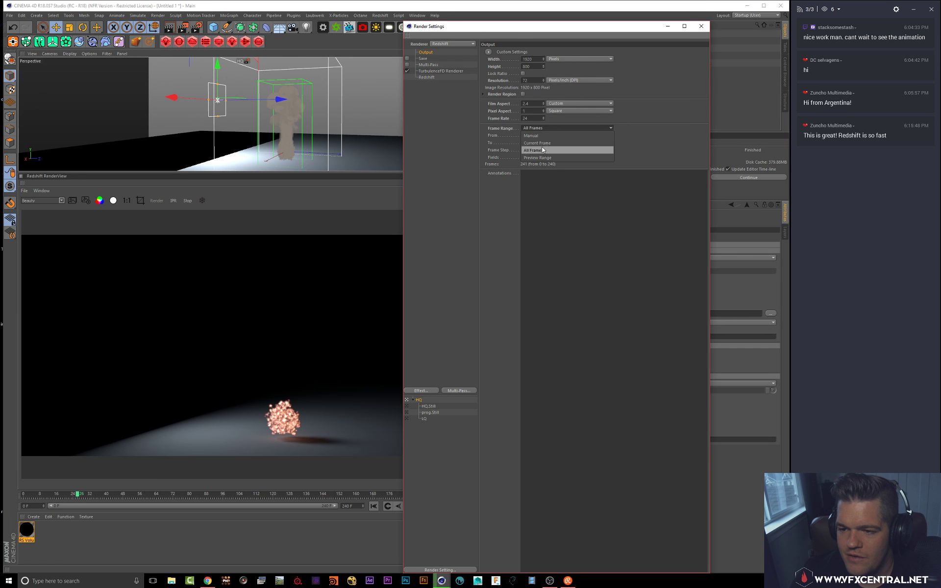
# Step: Set the render output's frame range to Current Frame and start the interactive Redshift preview render
pyautogui.click(539, 143)
pyautogui.click(701, 26)
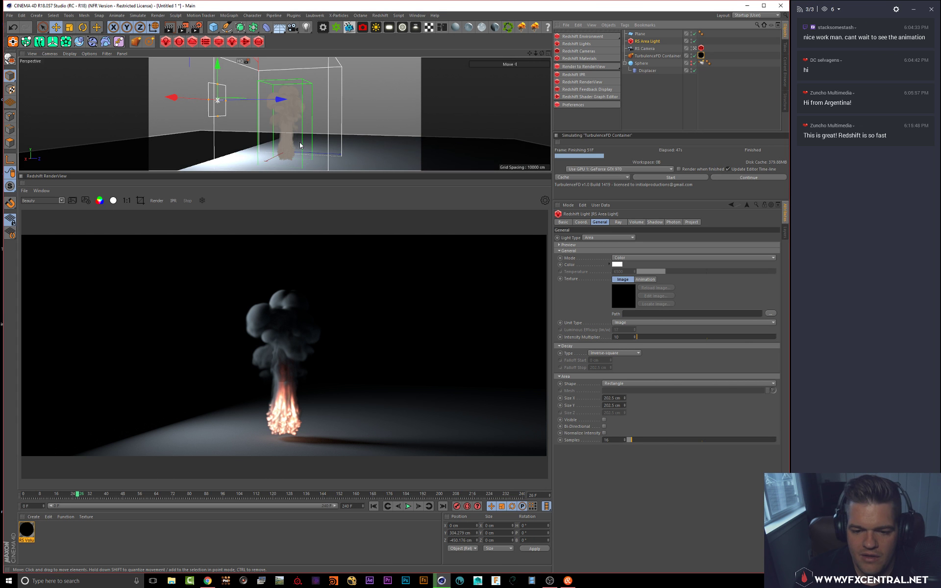
pyautogui.click(172, 201)
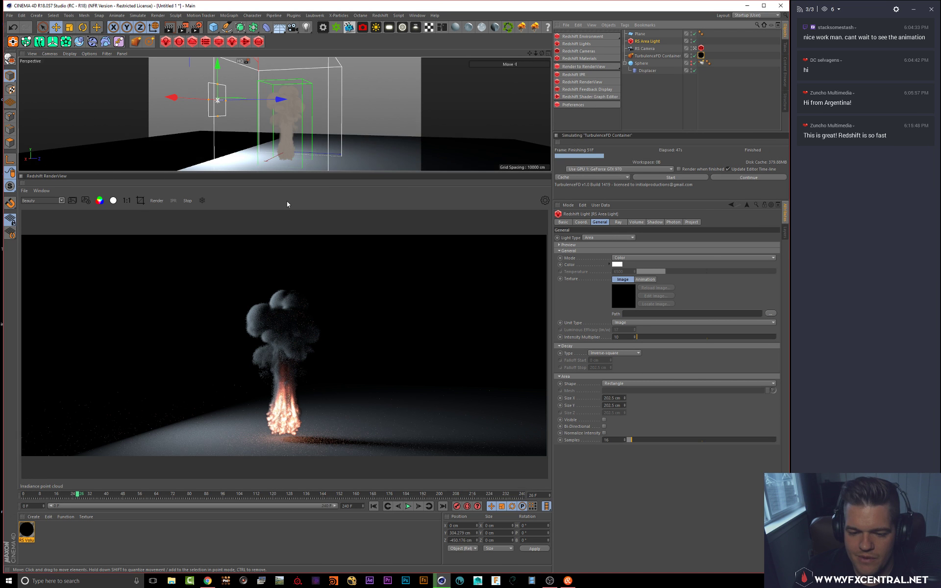
# Step: Move the floor plane along X to about -1036 cm
pyautogui.keyDown('alt'); pyautogui.moveTo(330, 115); pyautogui.dragTo(290, 107); pyautogui.keyUp('alt')
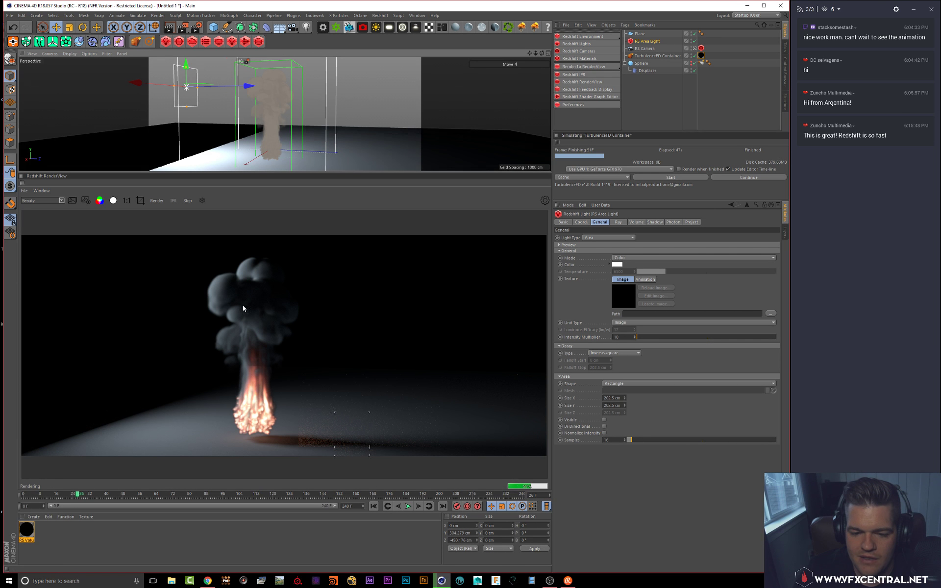
pyautogui.click(349, 149)
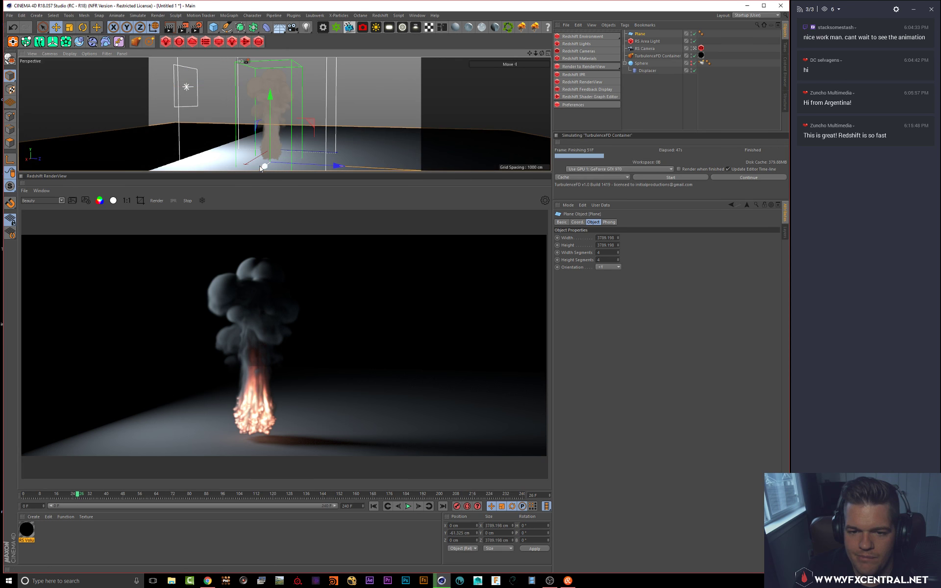
pyautogui.moveTo(263, 169); pyautogui.dragTo(294, 145)
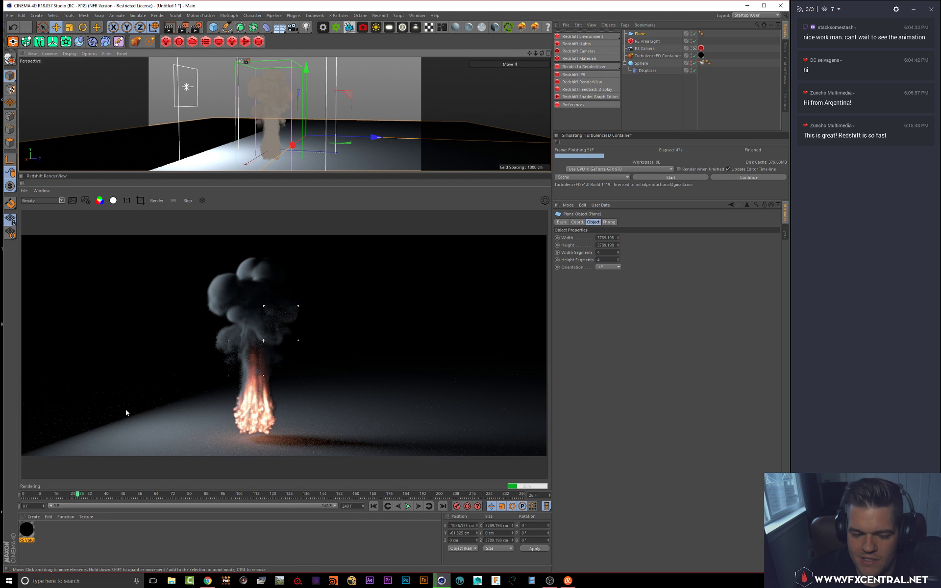
# Step: Set the Emission Scale of the RS Volume material to about 0.42
pyautogui.click(26, 530)
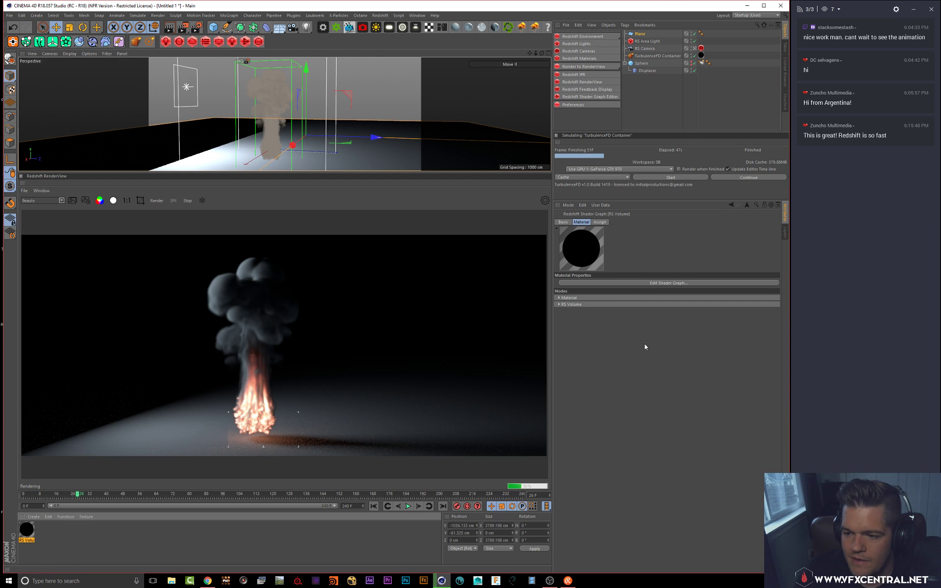
pyautogui.click(569, 305)
pyautogui.moveTo(646, 465); pyautogui.dragTo(651, 468)
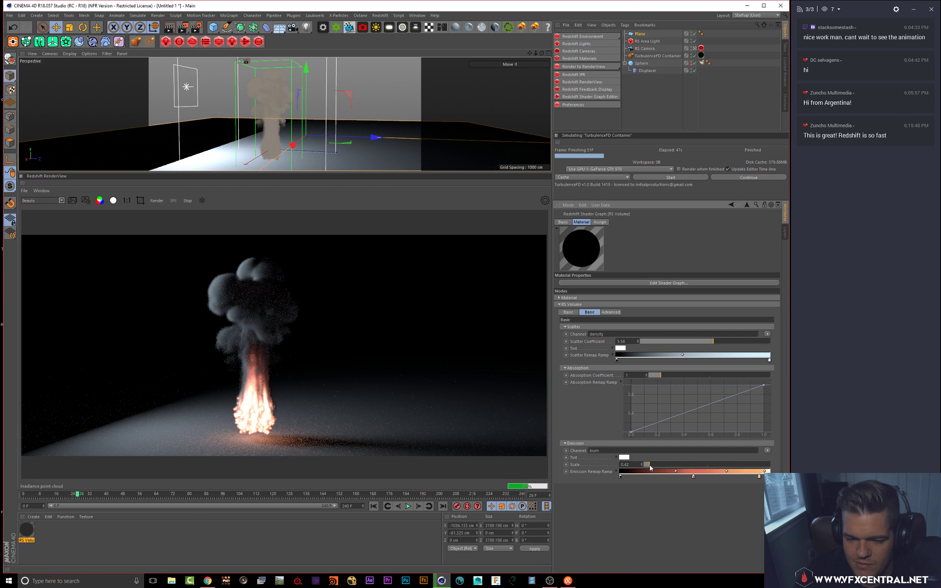
# Step: Adjust the volume's Emission Remap Range to an Old Min of 0 and an Old Max of about 3.45
pyautogui.click(611, 311)
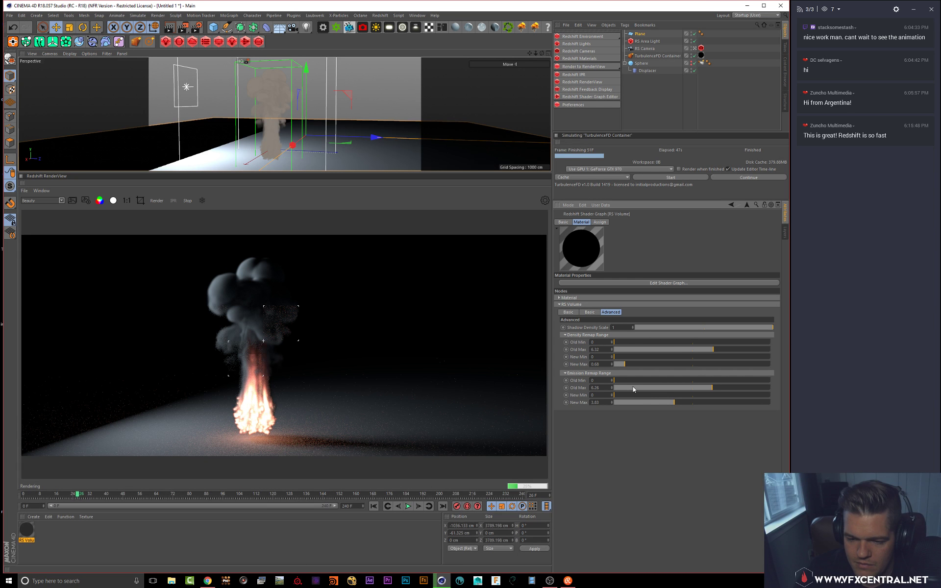
pyautogui.moveTo(641, 388); pyautogui.dragTo(640, 388)
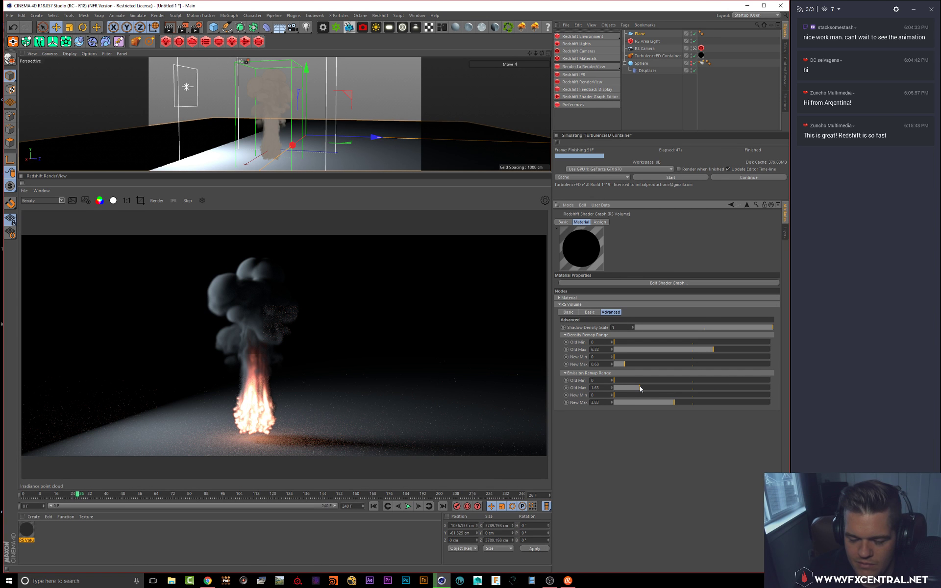
pyautogui.click(671, 381)
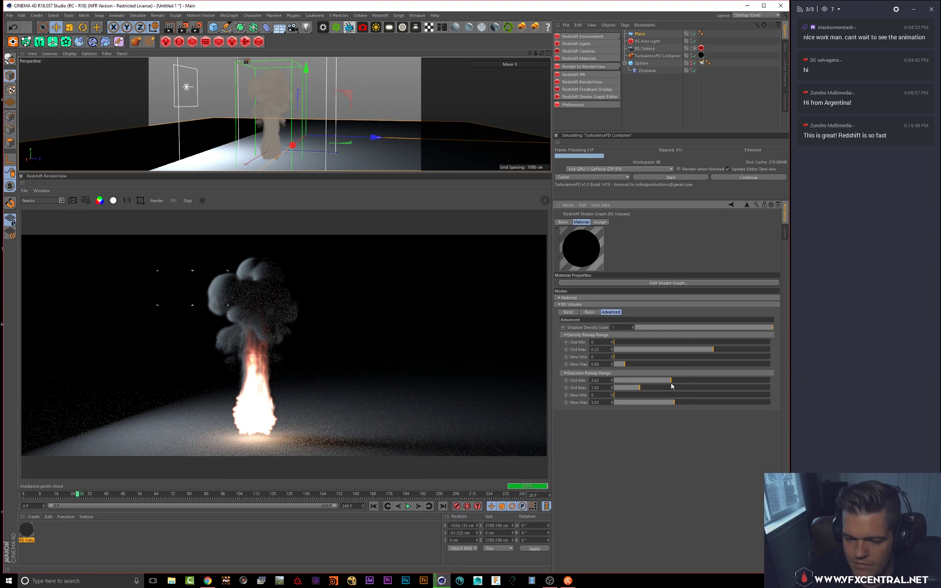
pyautogui.moveTo(617, 383); pyautogui.dragTo(610, 382)
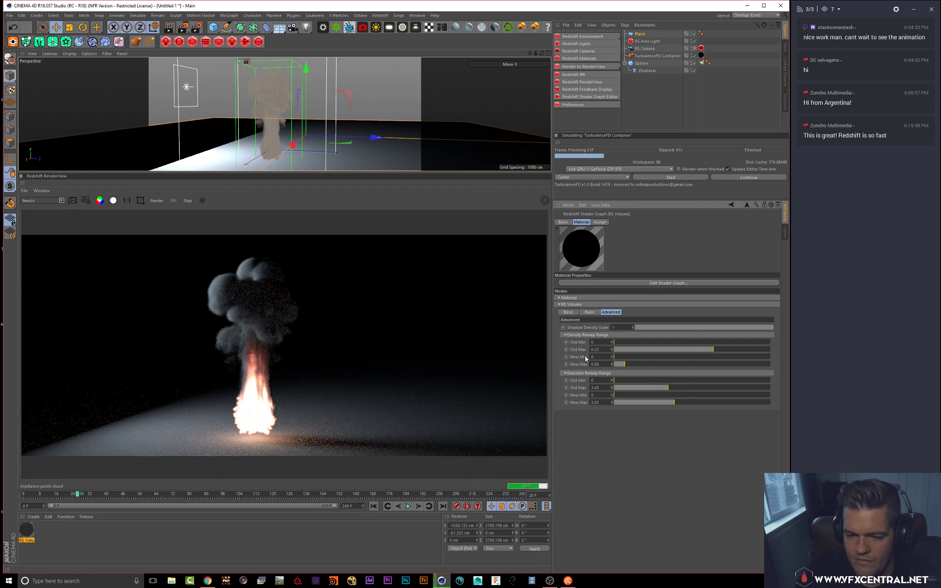
# Step: Enable progressive rendering in the Redshift render settings
pyautogui.click(196, 27)
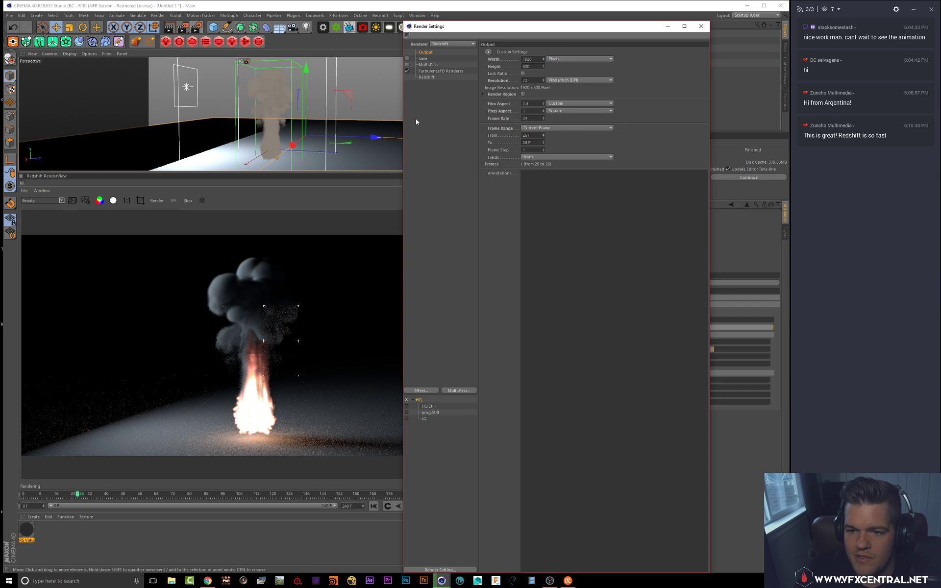
pyautogui.click(429, 77)
pyautogui.click(538, 80)
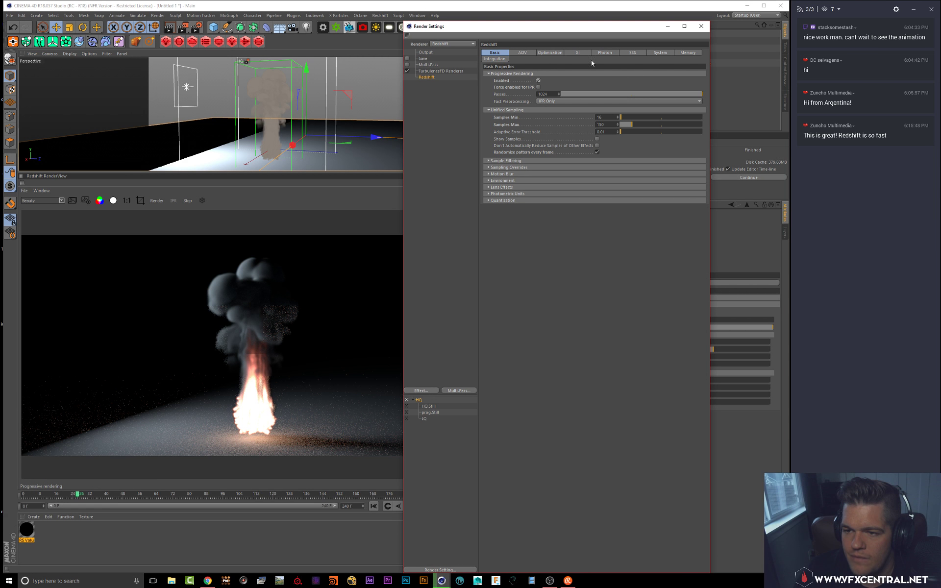
pyautogui.click(699, 27)
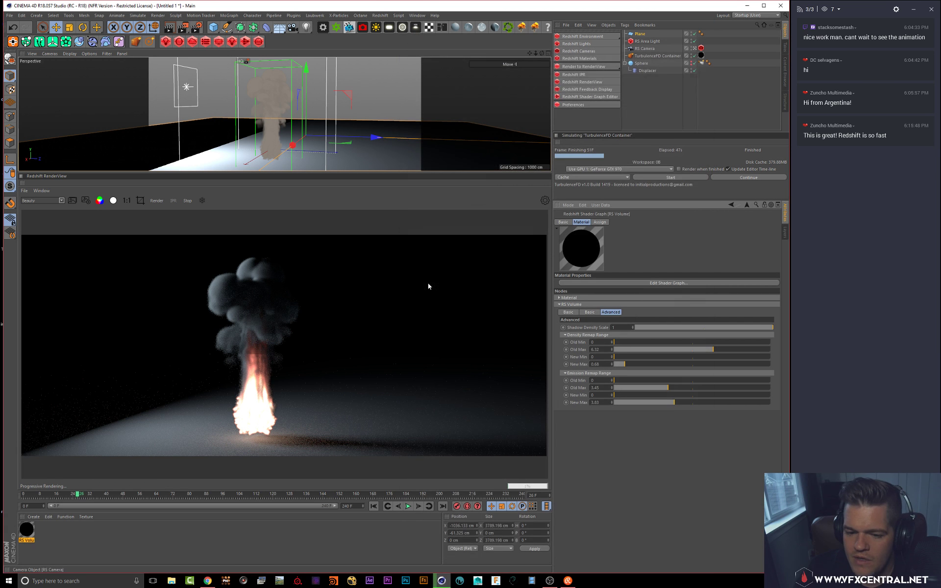
# Step: Set the volume's Density Remap Range Old Max to about 0.76, reframe the smoke column, and stop the preview render
pyautogui.click(647, 349)
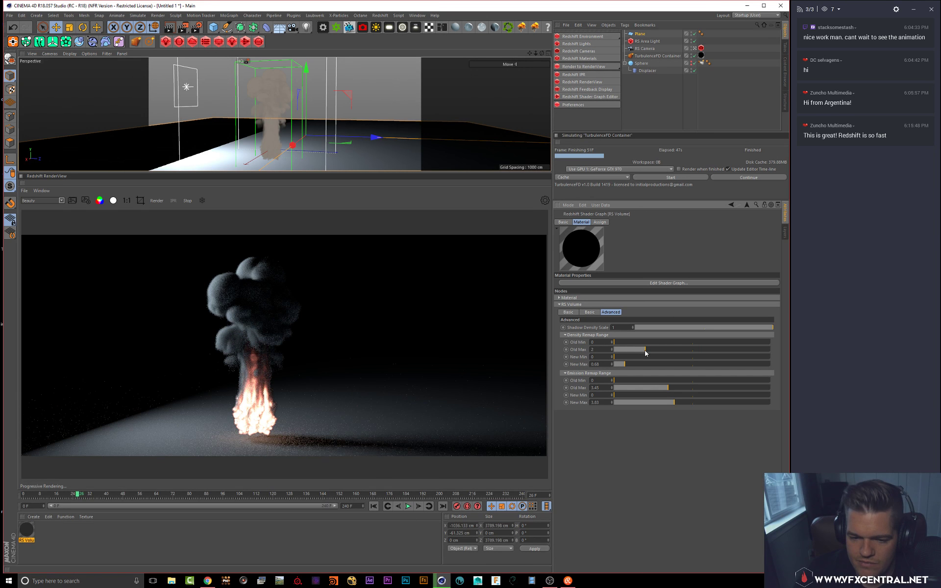
pyautogui.click(633, 351)
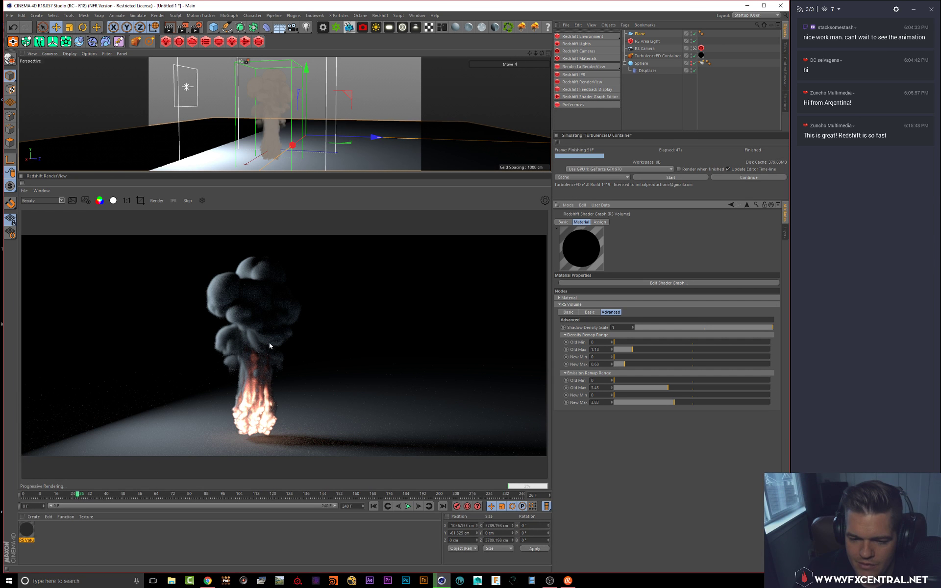
pyautogui.click(626, 351)
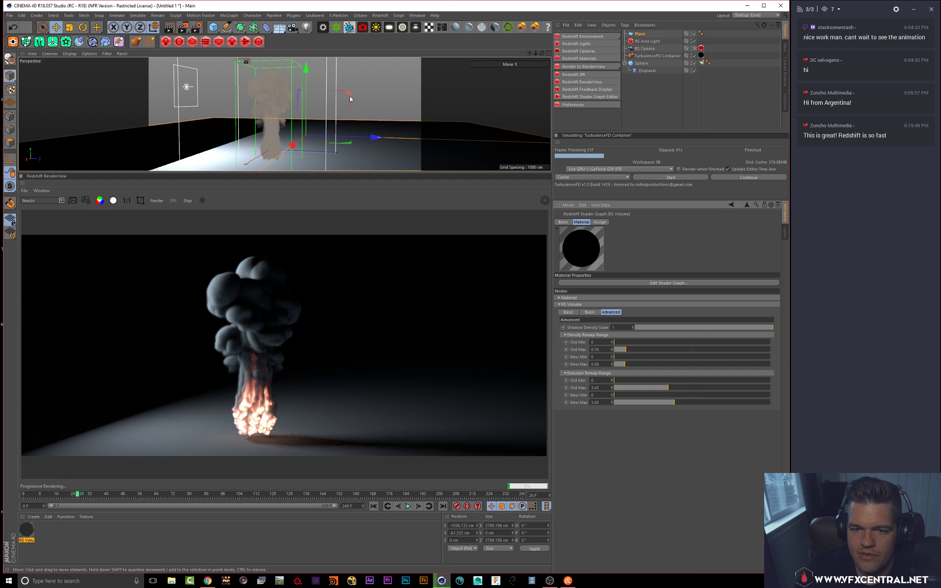
pyautogui.keyDown('alt'); pyautogui.moveTo(350, 97); pyautogui.dragTo(327, 70, button='right'); pyautogui.keyUp('alt')
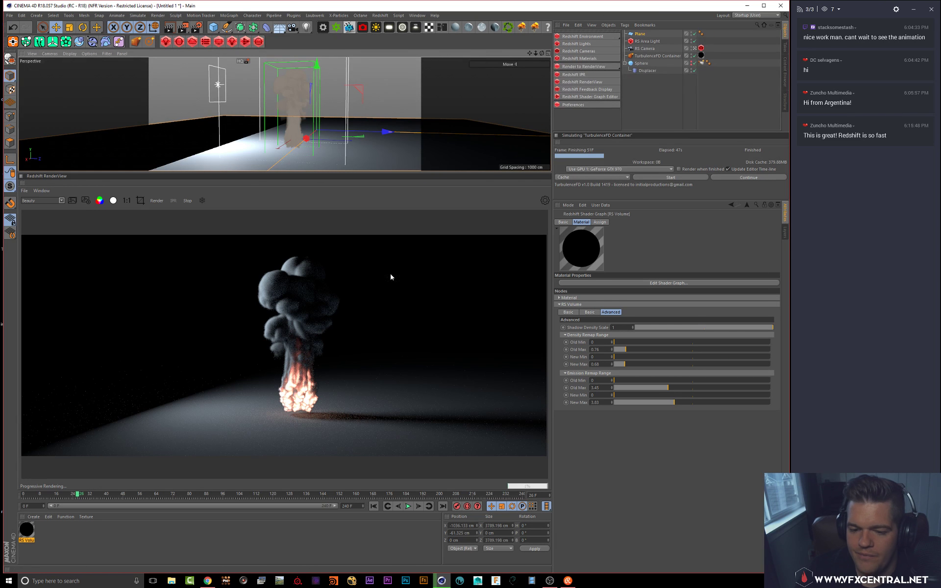
pyautogui.click(195, 201)
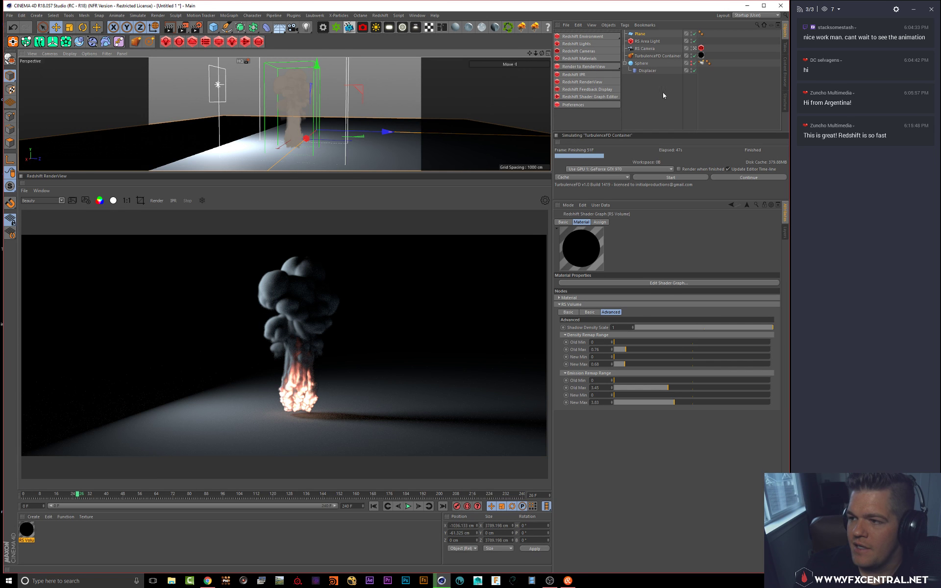
# Step: Add an X-Particles system to the scene and lower it slightly toward the floor
pyautogui.click(644, 97)
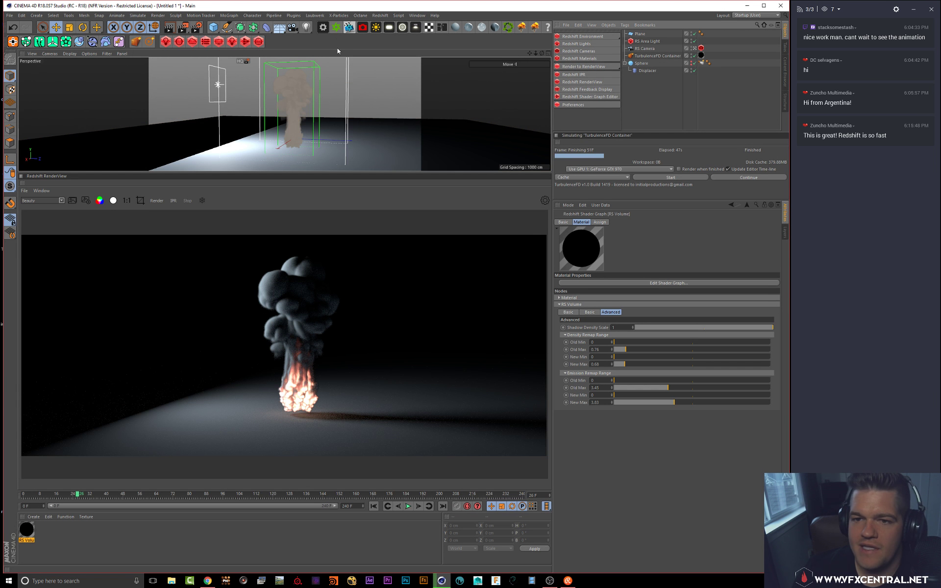
pyautogui.click(339, 15)
pyautogui.click(346, 76)
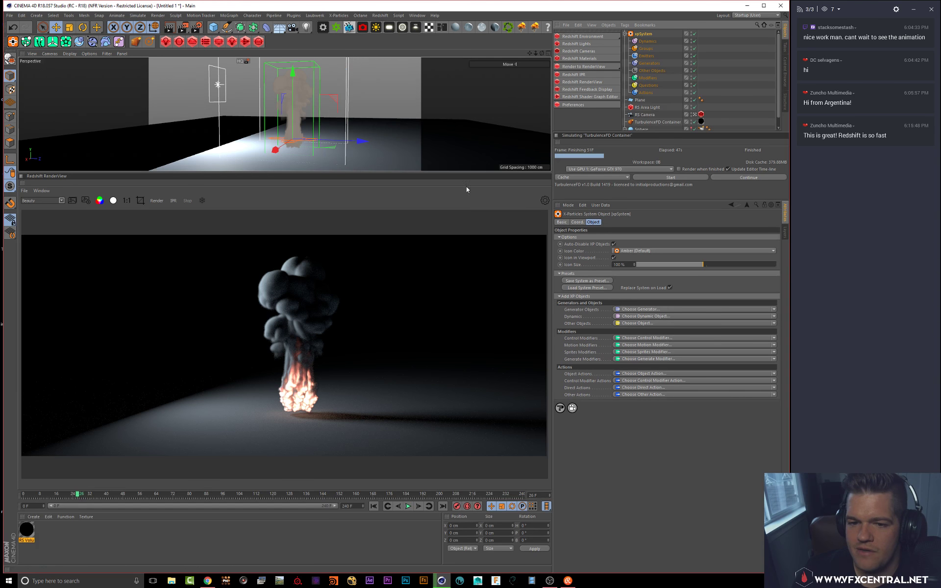
pyautogui.moveTo(294, 77); pyautogui.dragTo(294, 86)
# Step: Create an emitter in the particle system's Emitters folder and play the simulation from the first frame
pyautogui.click(652, 58)
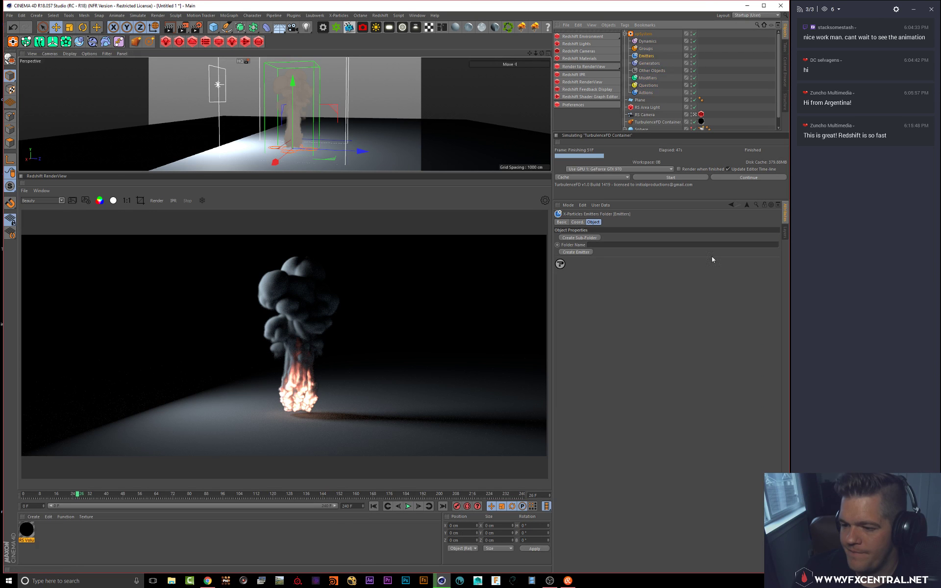
pyautogui.click(575, 252)
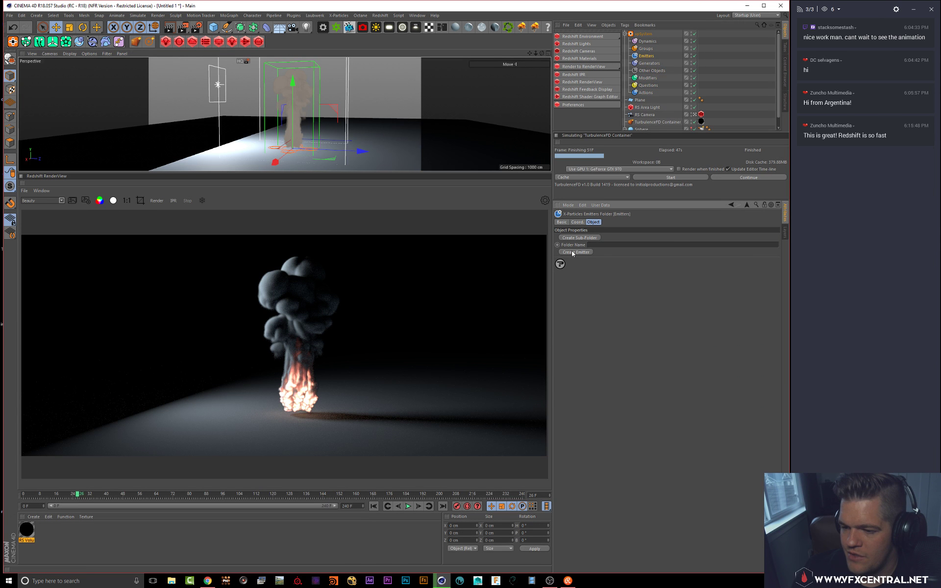
pyautogui.click(373, 505)
pyautogui.click(408, 508)
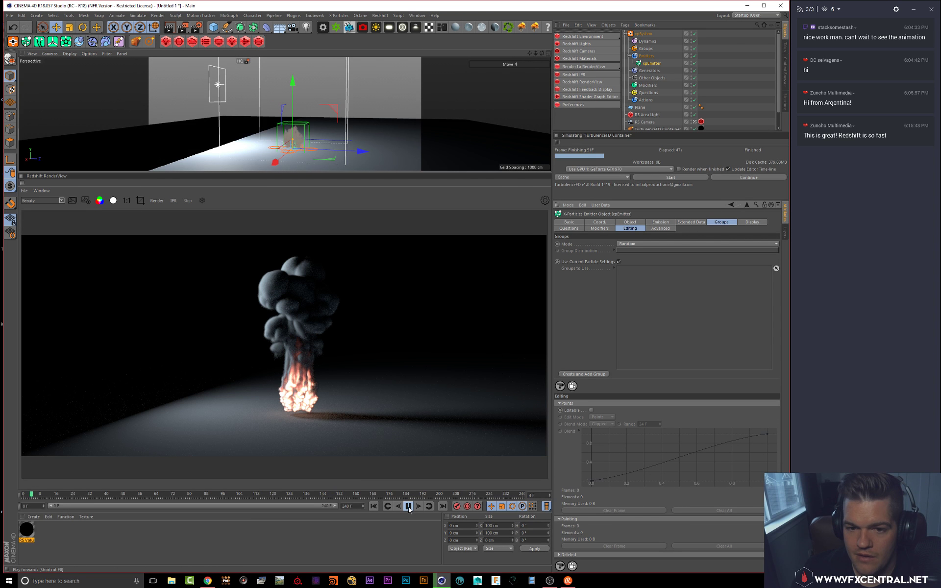
pyautogui.click(409, 508)
# Step: Rotate the emitter's pitch to about 92° so it emits upward, and replay the simulation from the start
pyautogui.press('r')
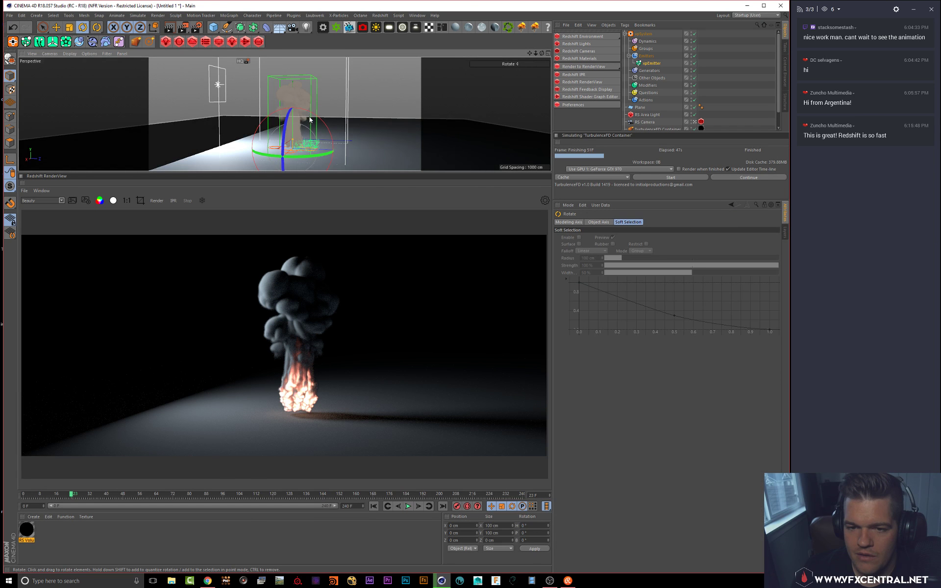
pyautogui.moveTo(309, 120); pyautogui.dragTo(230, 111)
pyautogui.click(373, 506)
pyautogui.click(409, 507)
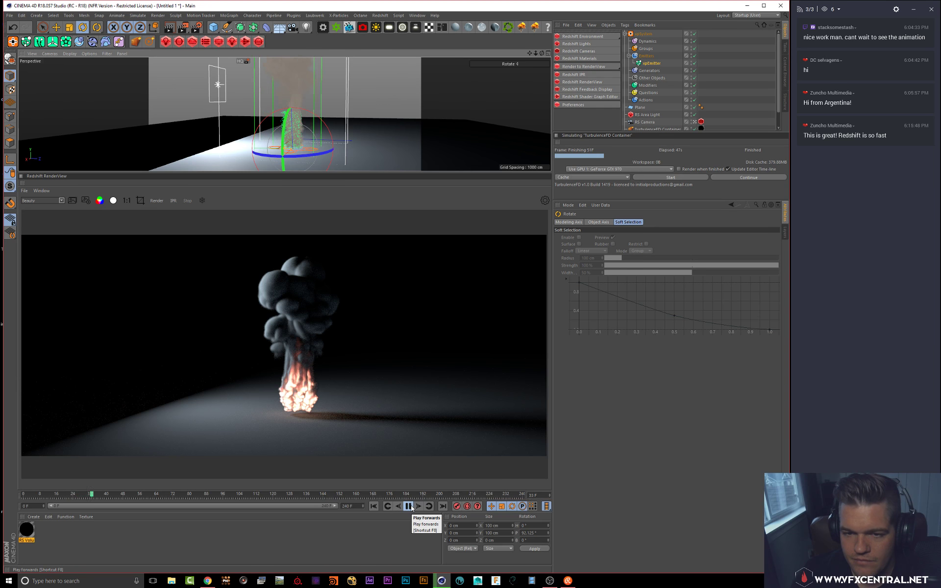
pyautogui.click(409, 506)
# Step: Set the emitter shape to Circle and replay the simulation briefly from the first frame
pyautogui.click(669, 63)
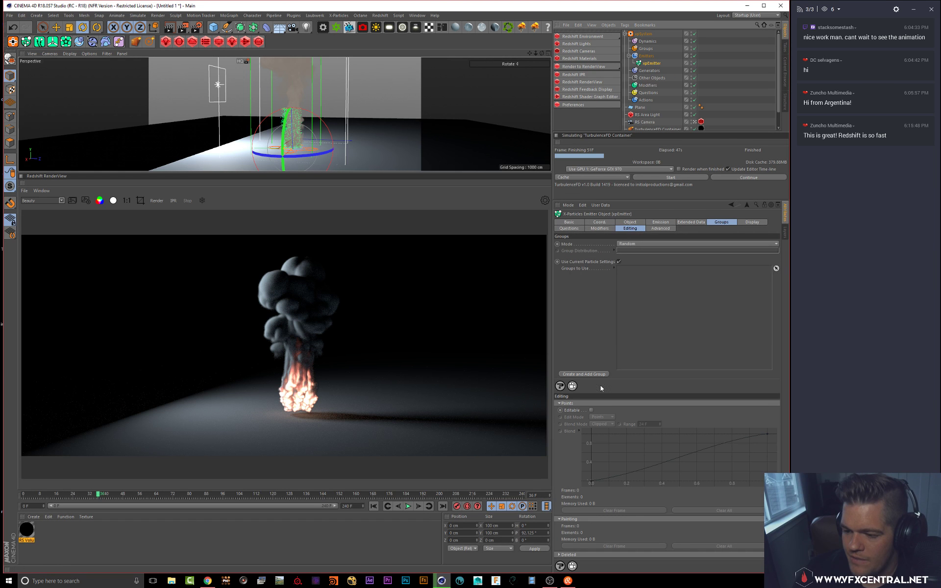
pyautogui.click(628, 223)
pyautogui.click(598, 250)
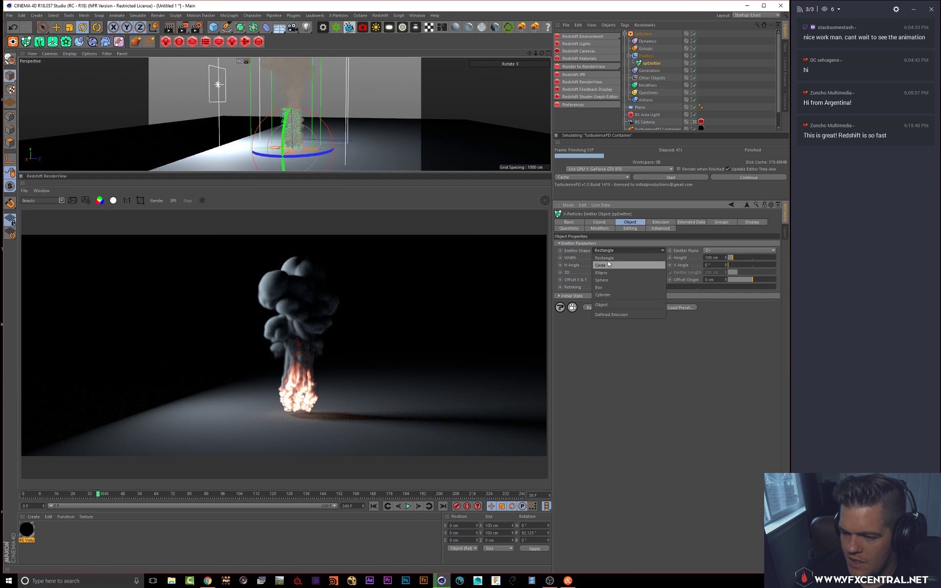
pyautogui.click(608, 265)
pyautogui.click(374, 506)
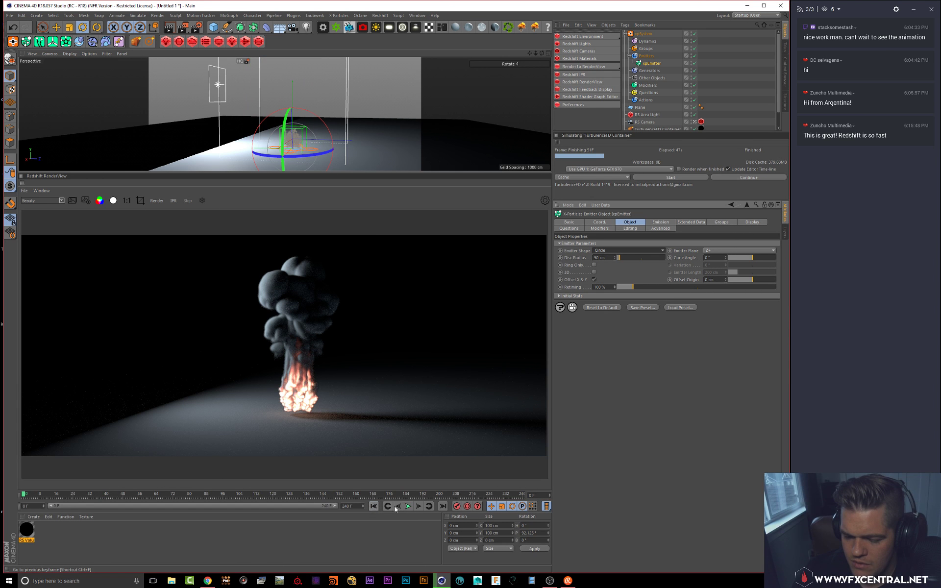
pyautogui.click(408, 506)
pyautogui.click(408, 506)
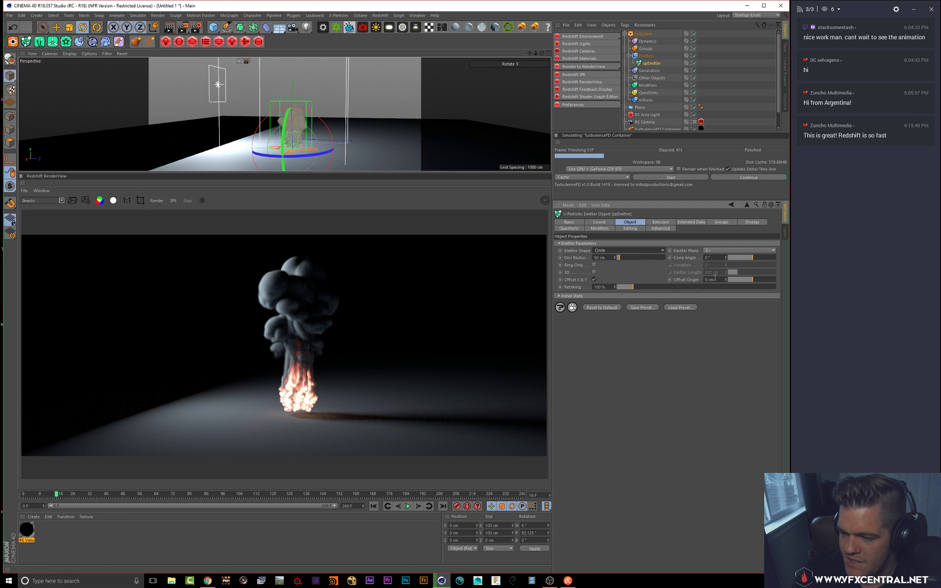
# Step: Tune the emitter's particle speed to 157 cm, replaying the simulation from the start to check it
pyautogui.click(658, 222)
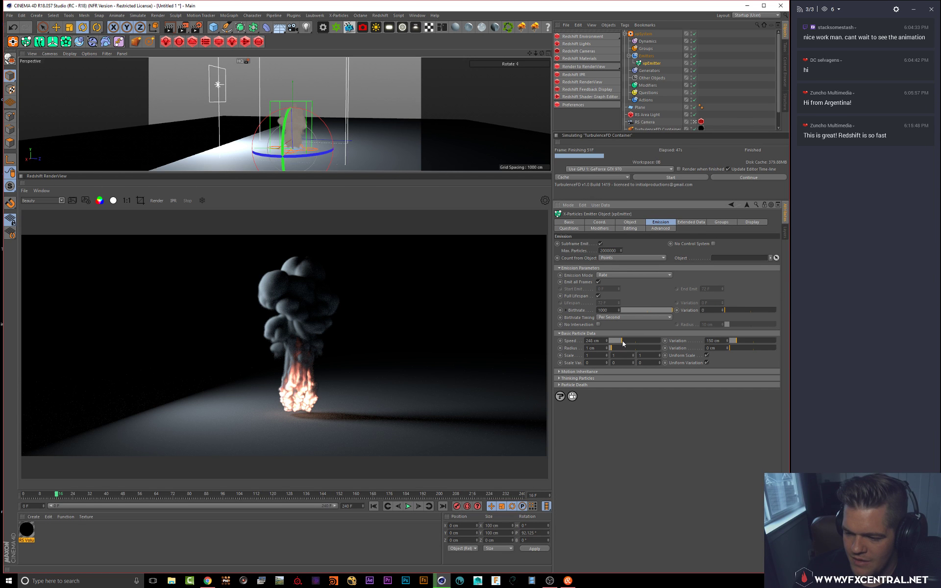
pyautogui.click(374, 507)
pyautogui.click(408, 506)
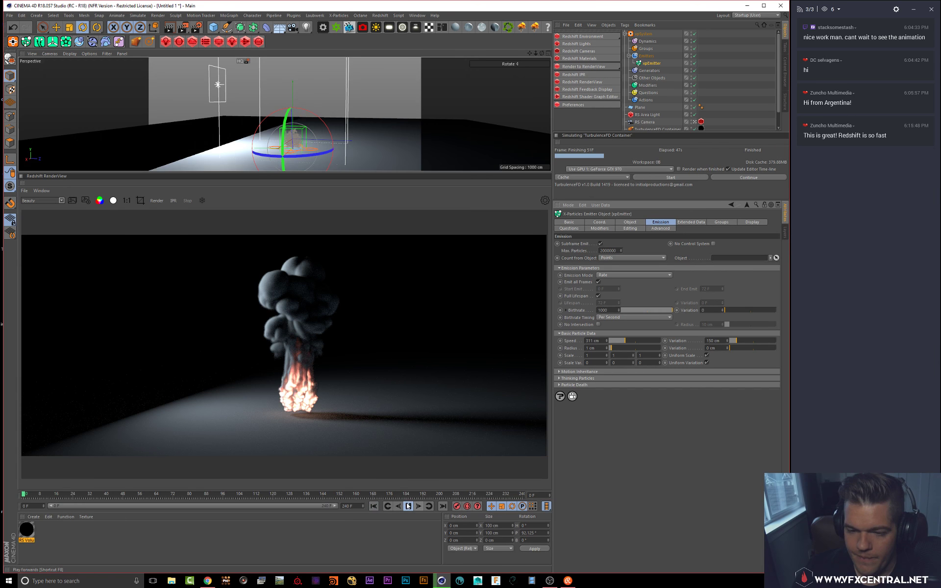
pyautogui.click(408, 506)
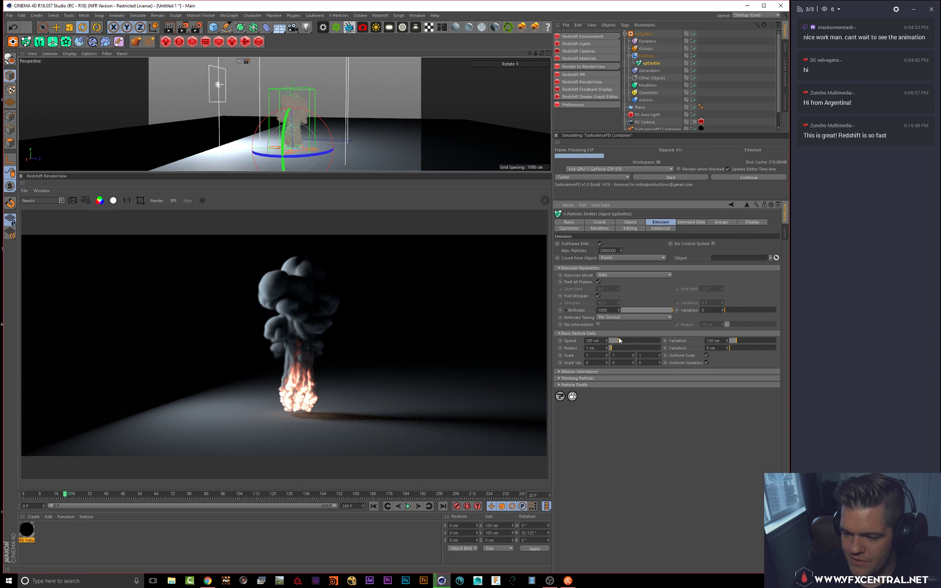
pyautogui.click(373, 506)
pyautogui.click(408, 507)
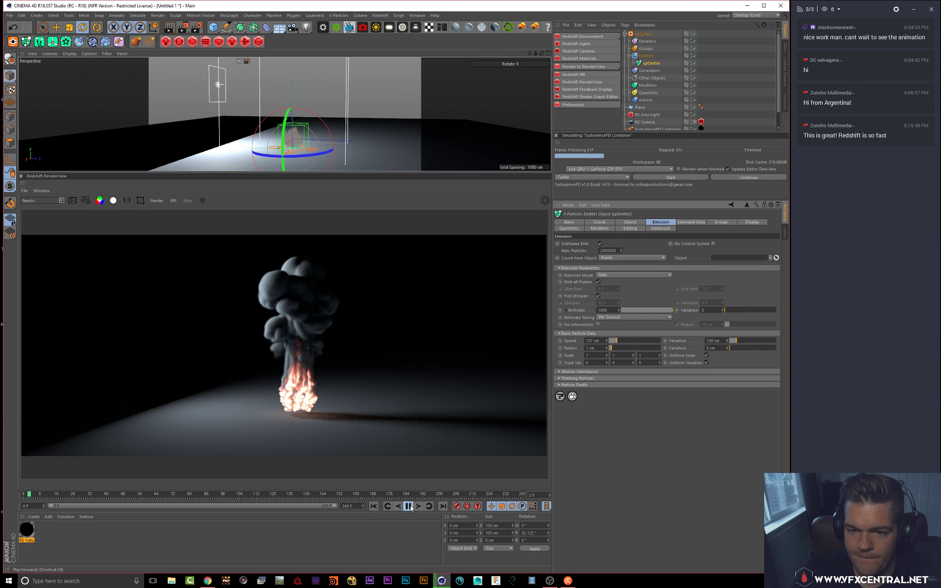
pyautogui.click(408, 507)
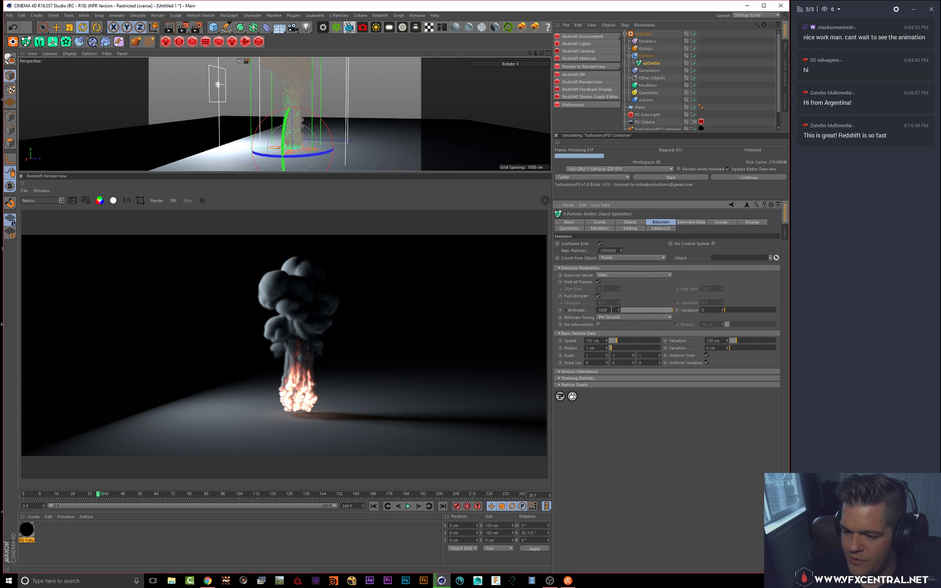
# Step: Set the emitter's birthrate to 150 with a variation of 150, replaying the simulation from the first frame after each change
pyautogui.write('150')
pyautogui.press('Return')
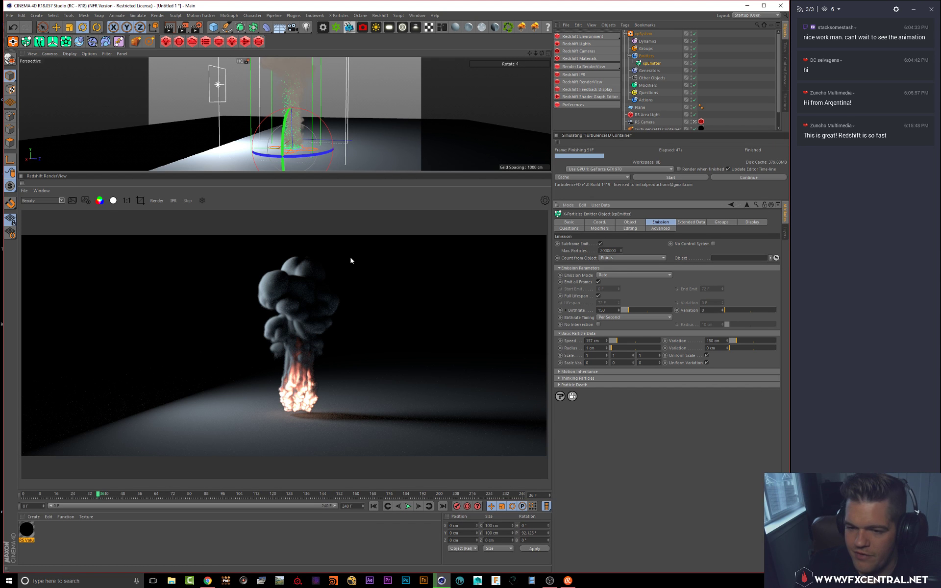
pyautogui.click(374, 507)
pyautogui.click(408, 507)
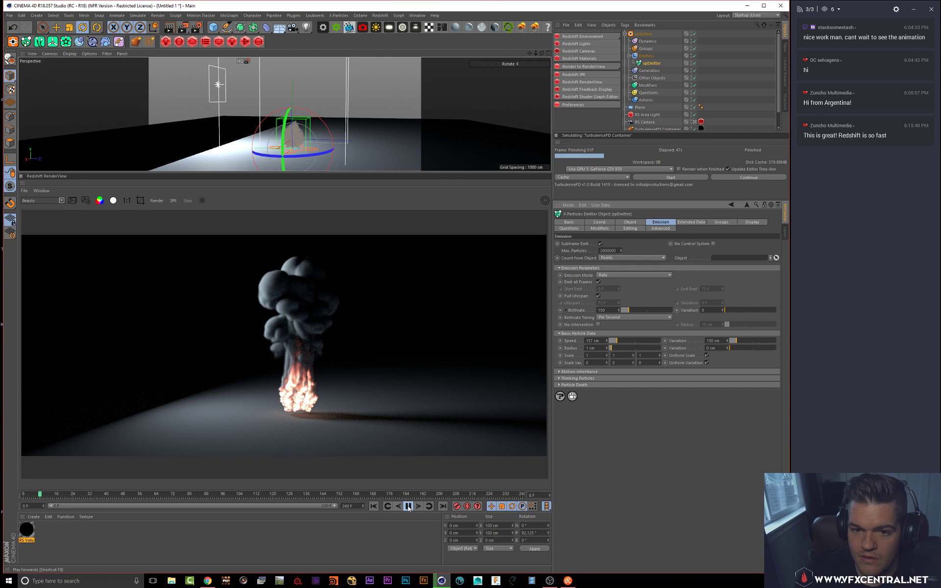
pyautogui.click(409, 507)
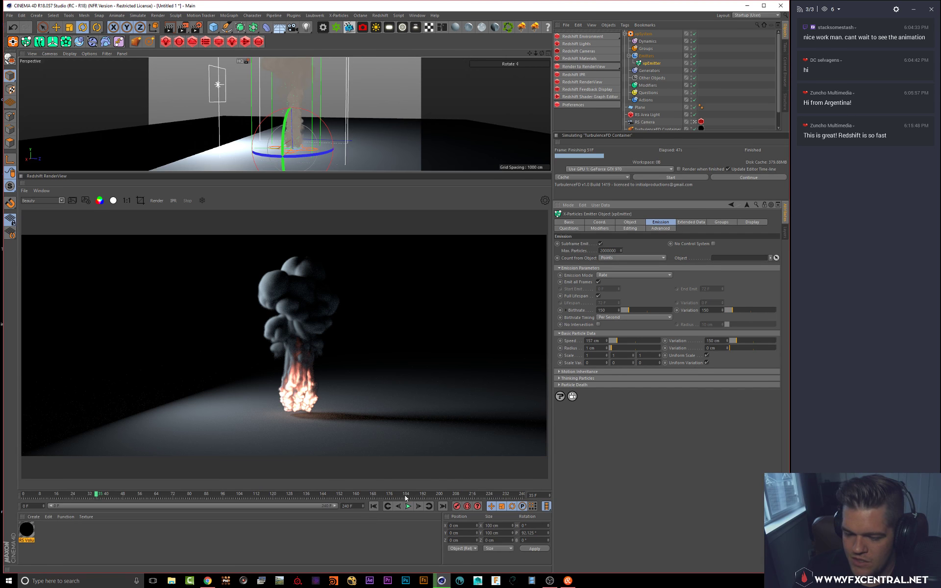
pyautogui.click(374, 506)
pyautogui.click(408, 506)
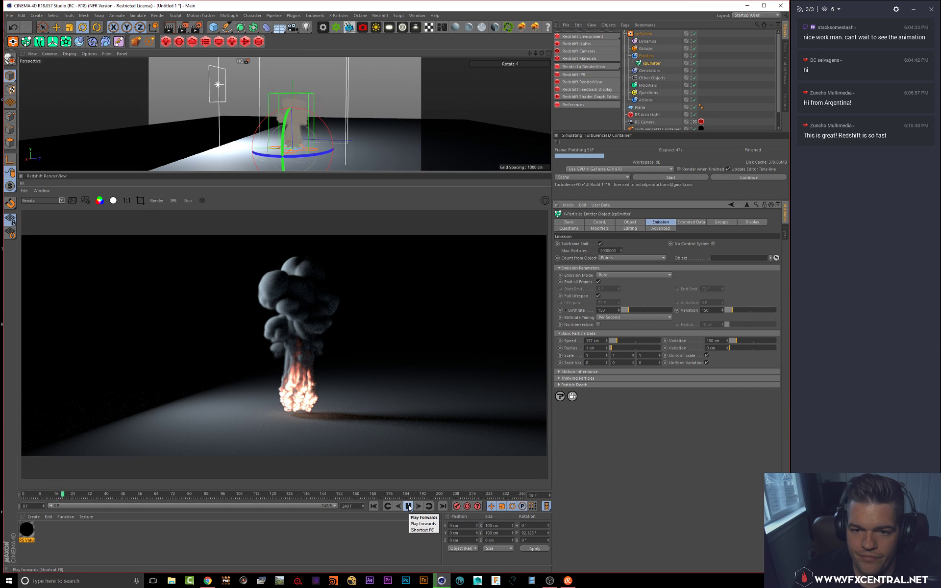
pyautogui.click(409, 506)
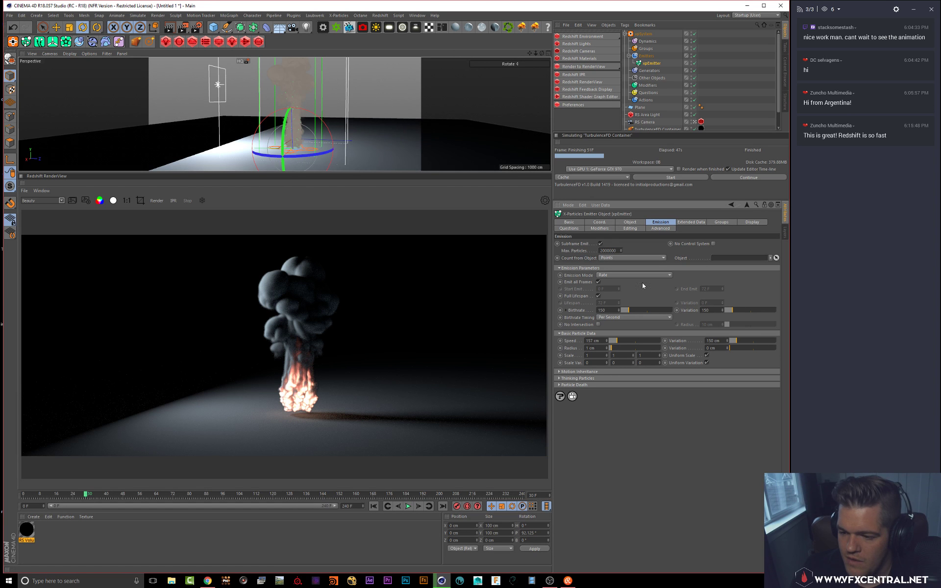
# Step: Widen the emitter's cone angle slightly so the particles spread outward, and replay the simulation from the first frame
pyautogui.click(624, 222)
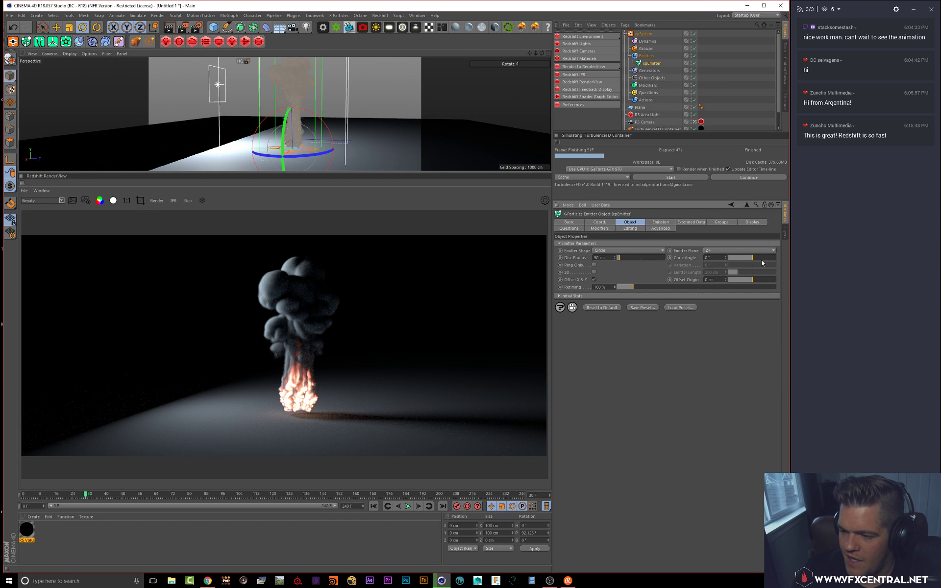
pyautogui.click(374, 507)
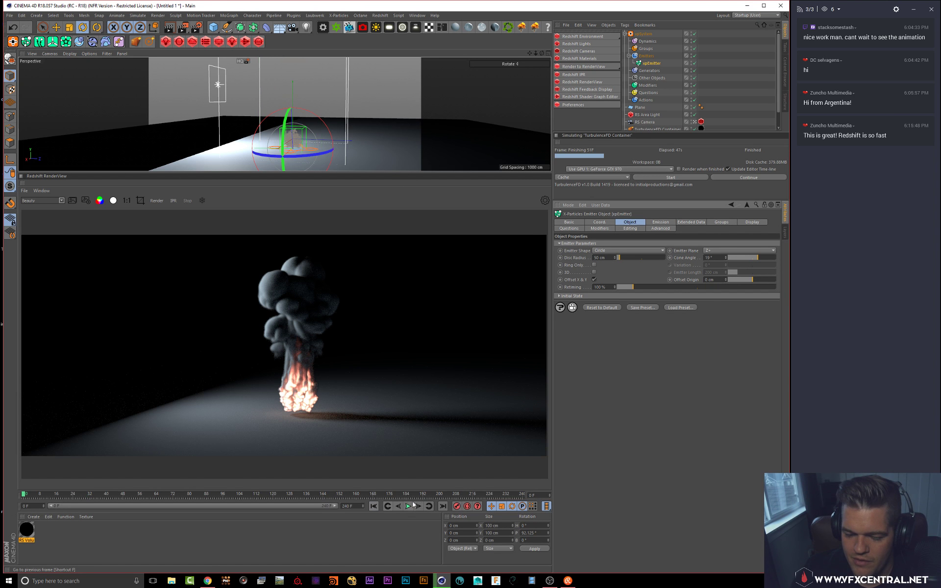
pyautogui.click(408, 506)
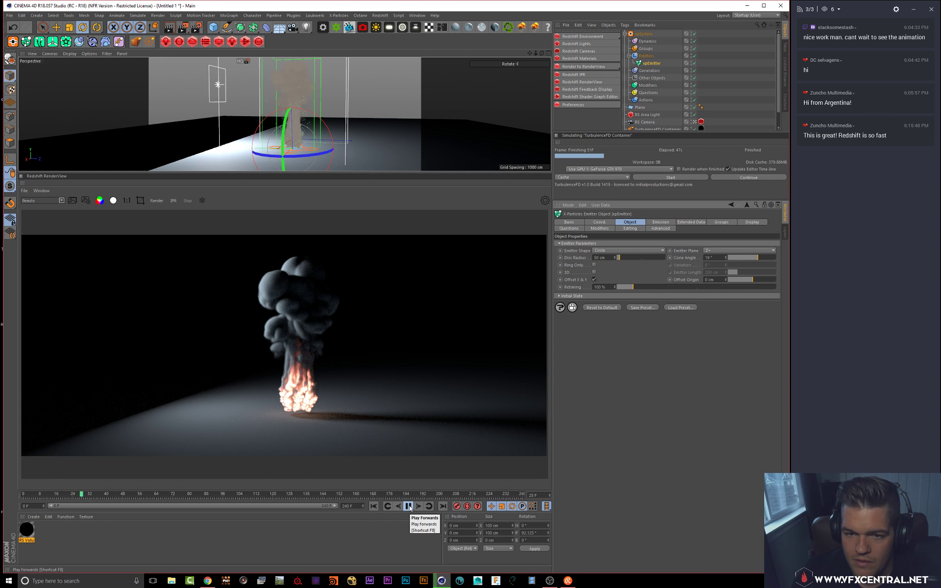
pyautogui.click(409, 506)
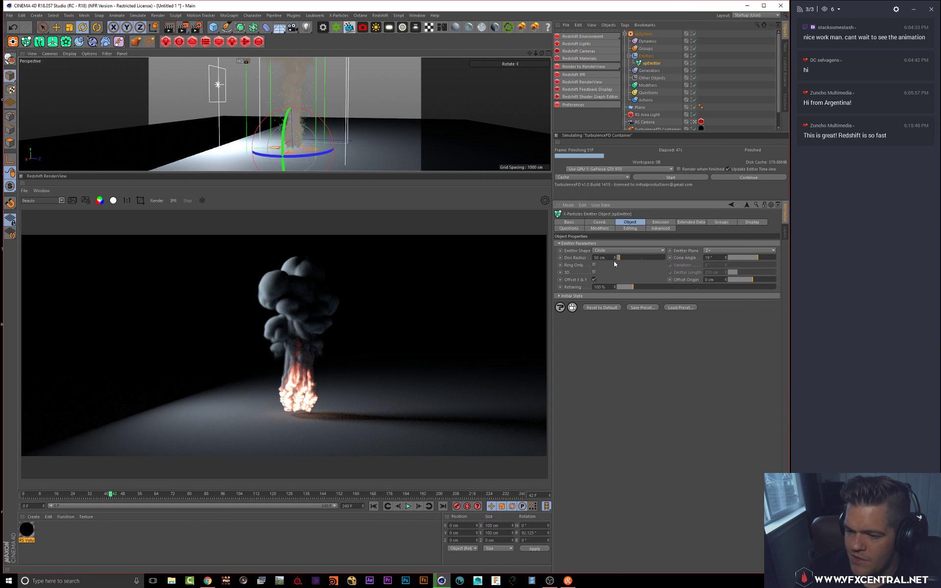
# Step: Add a Turbulence motion modifier to the X-Particles system
pyautogui.click(660, 223)
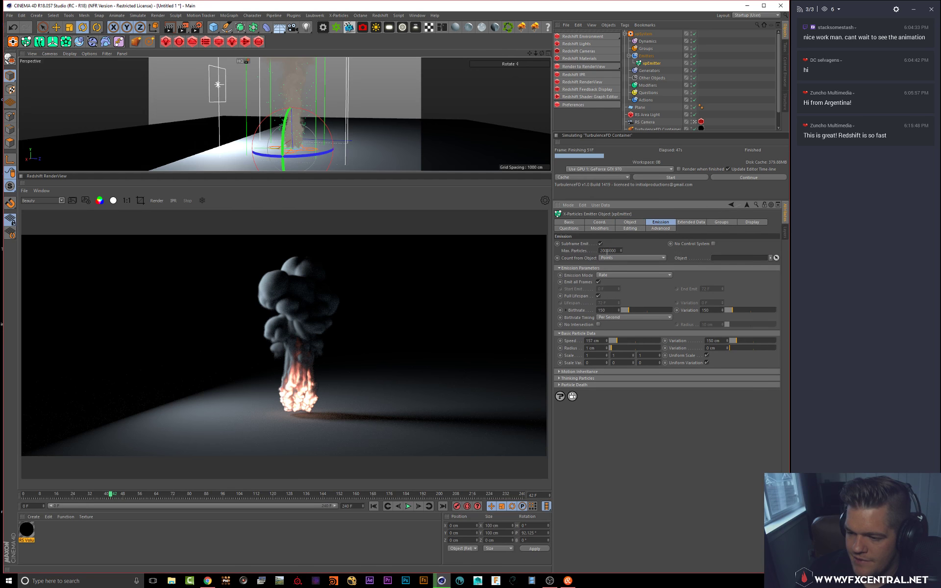
pyautogui.click(643, 34)
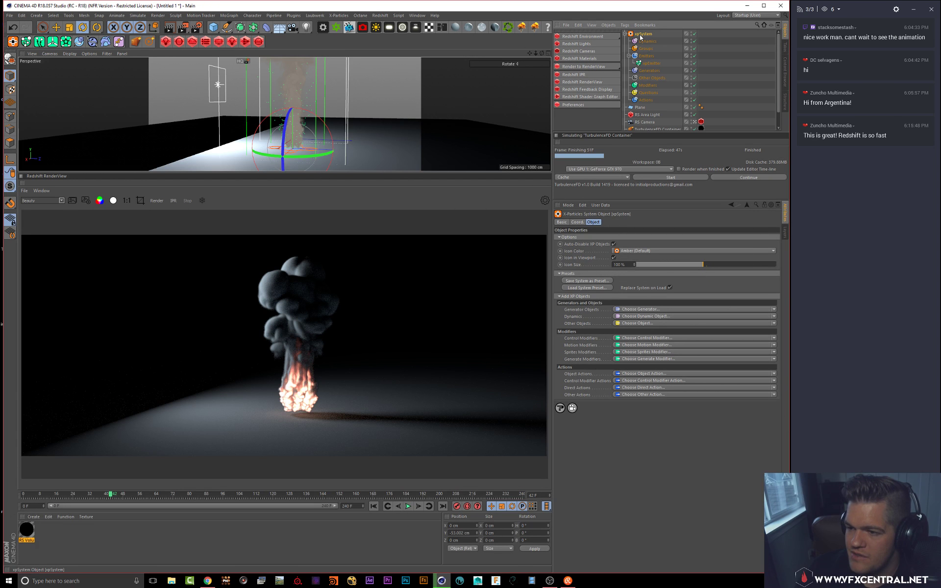
pyautogui.click(774, 338)
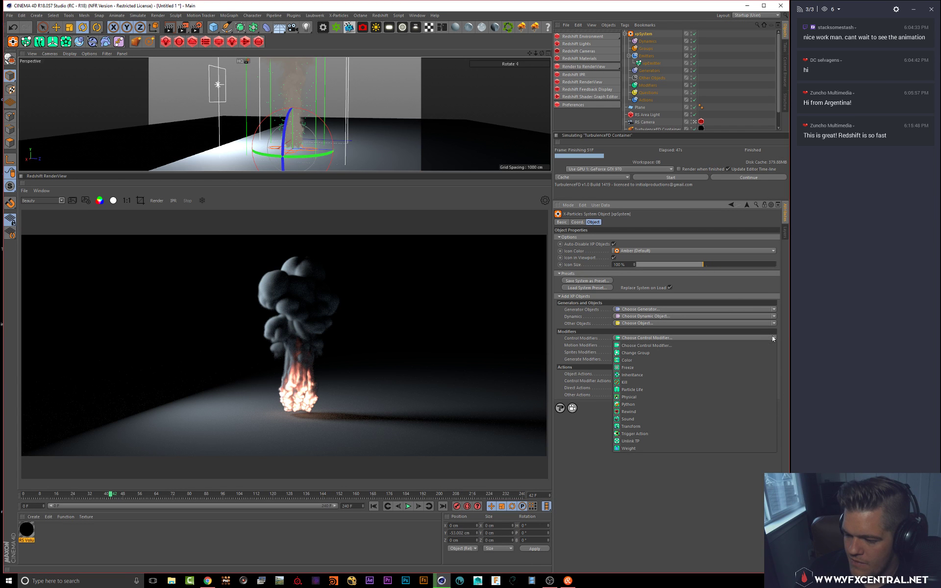
pyautogui.click(773, 336)
pyautogui.click(772, 344)
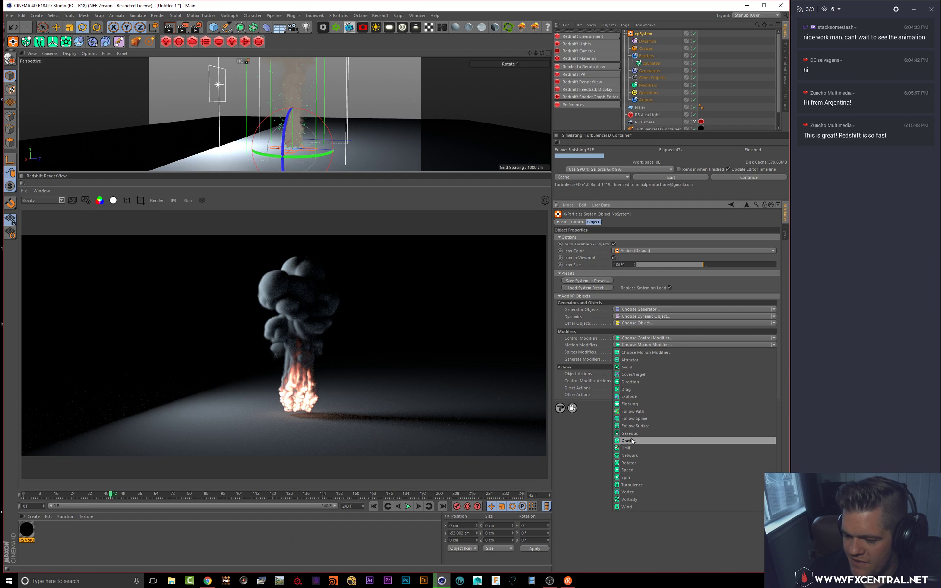
pyautogui.click(636, 486)
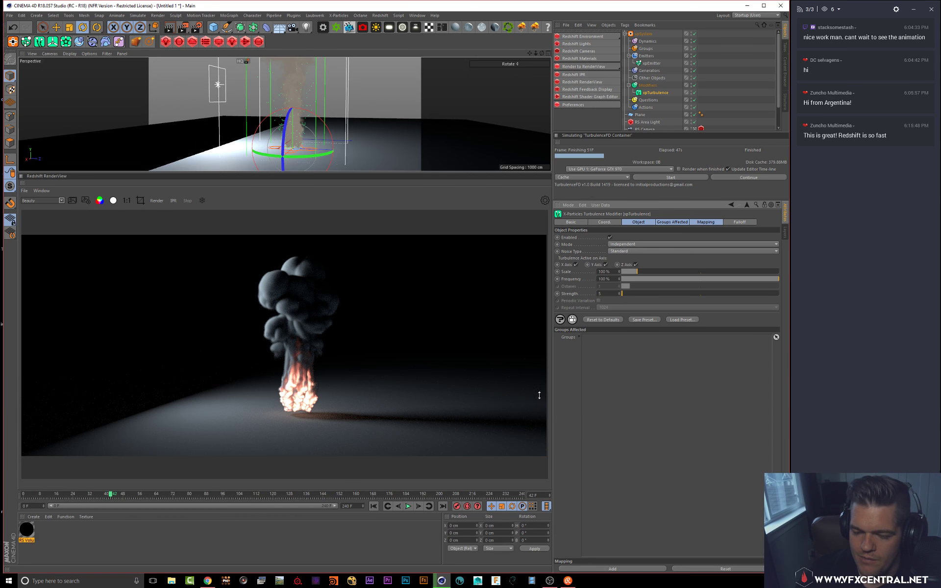
# Step: Raise the turbulence modifier's strength to 131 and replay the simulation briefly from the first frame
pyautogui.moveTo(635, 293); pyautogui.dragTo(642, 293)
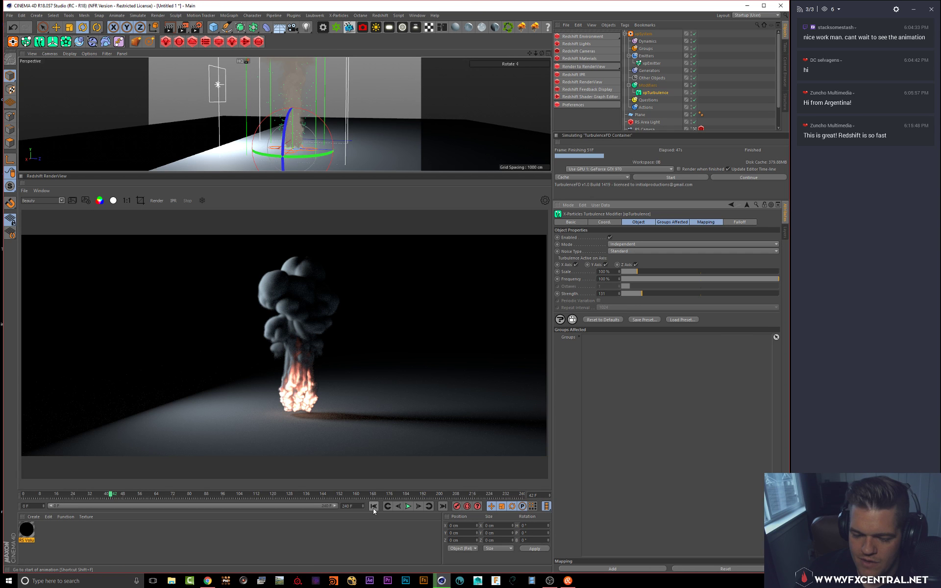
pyautogui.click(373, 506)
pyautogui.click(408, 506)
pyautogui.click(410, 506)
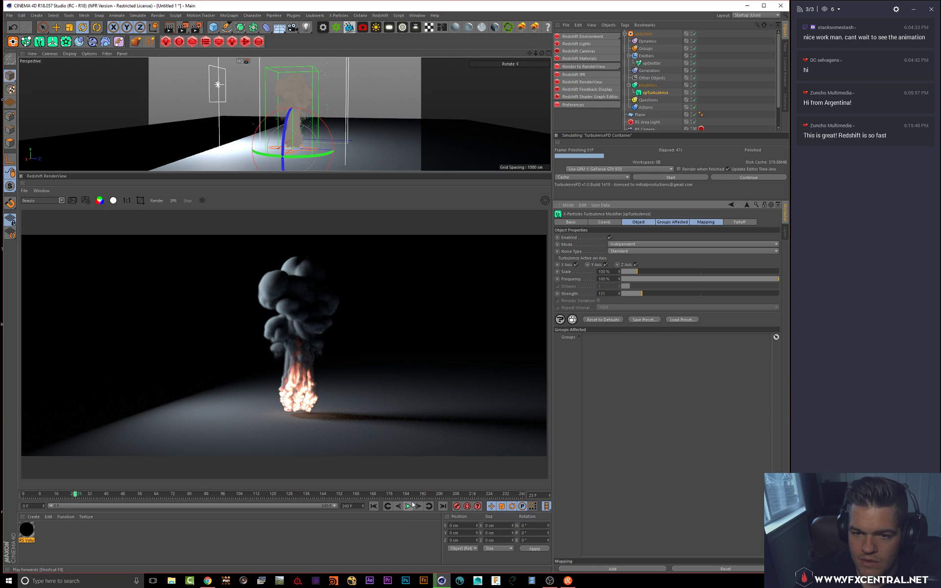
# Step: Reduce the turbulence modifier's scale to 24% and replay the simulation
pyautogui.moveTo(625, 272); pyautogui.dragTo(627, 272)
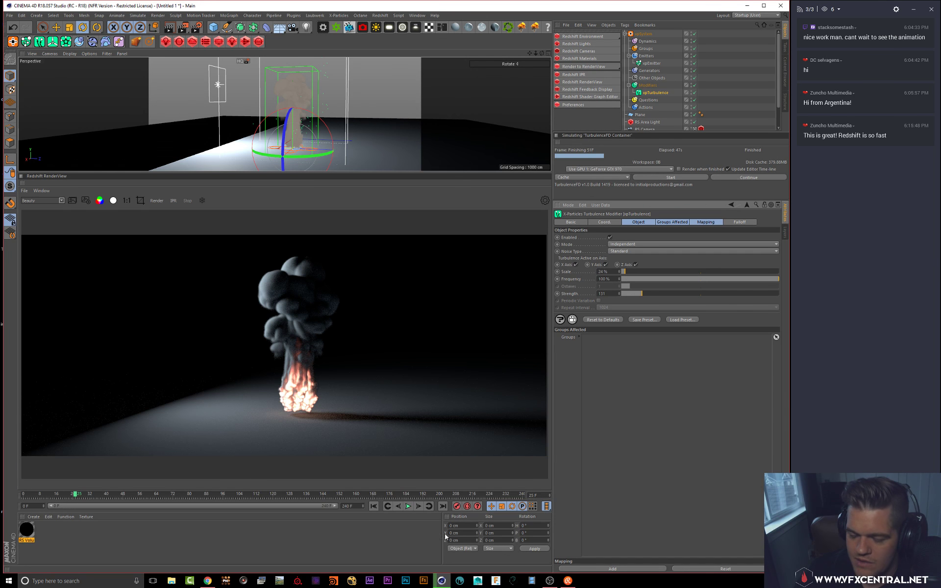
pyautogui.click(373, 506)
pyautogui.click(408, 507)
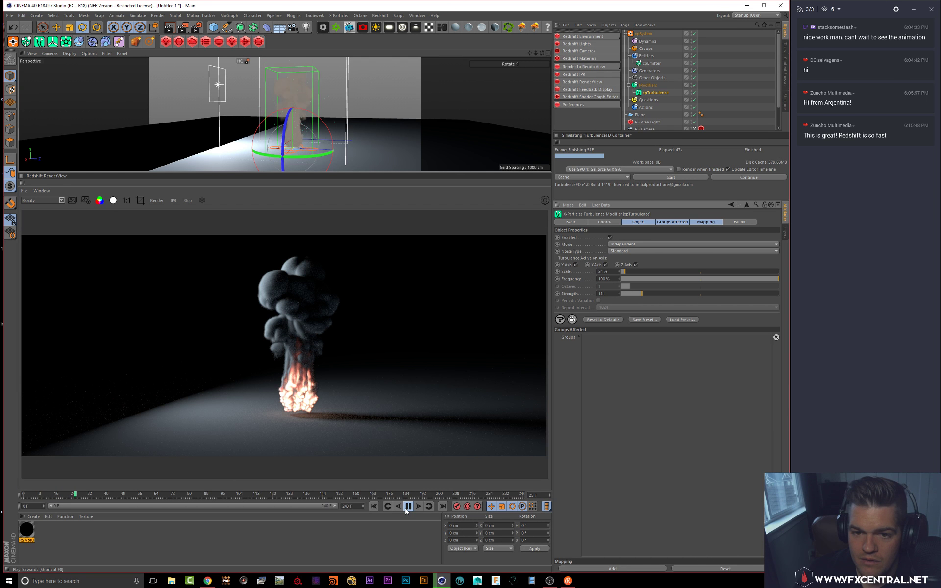
pyautogui.click(408, 507)
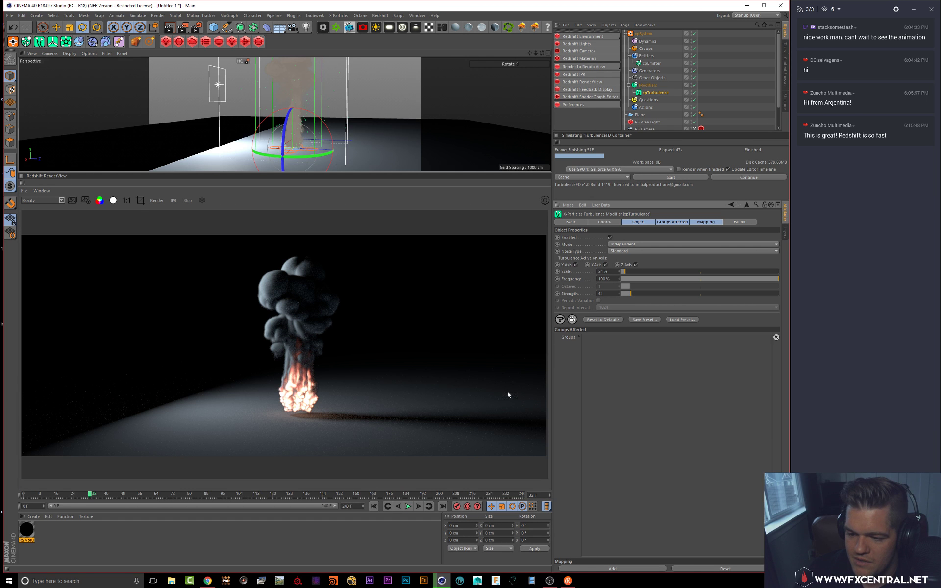
# Step: Lower the turbulence strength to 61, replay the simulation from the first frame, and reduce the strength further to 41
pyautogui.click(376, 506)
pyautogui.click(408, 507)
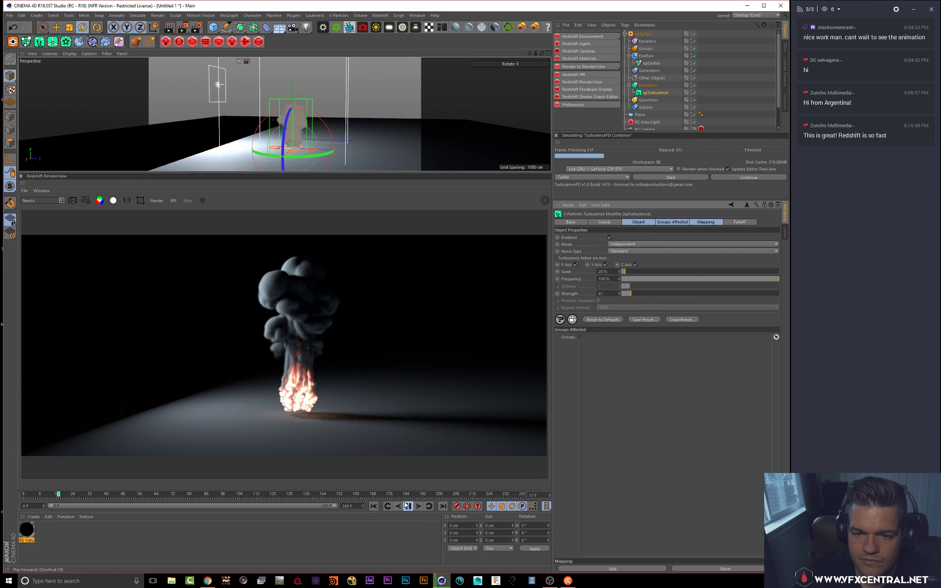
pyautogui.click(408, 506)
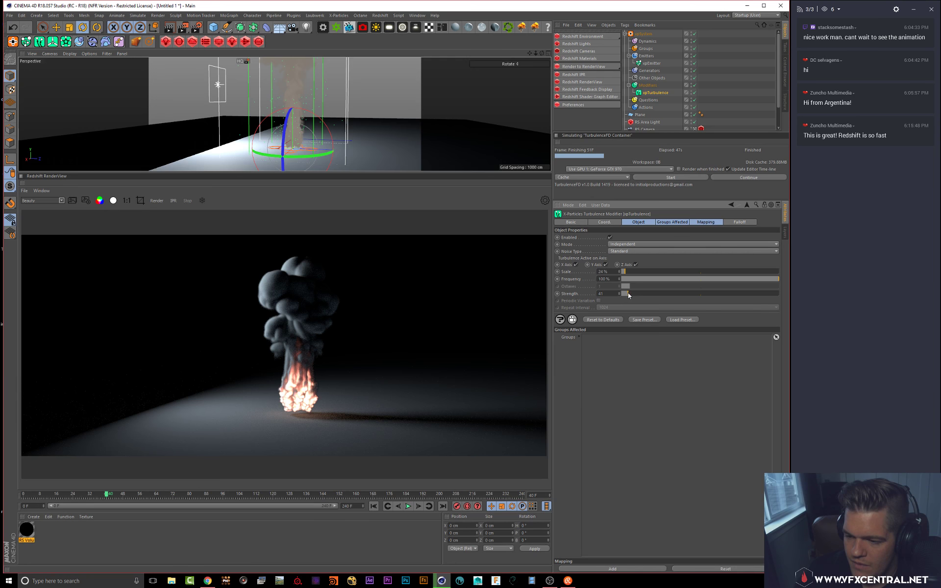
# Step: Reduce the emitter's particle speed and its speed variation to 87 cm each, and play the simulation from the first frame
pyautogui.click(643, 64)
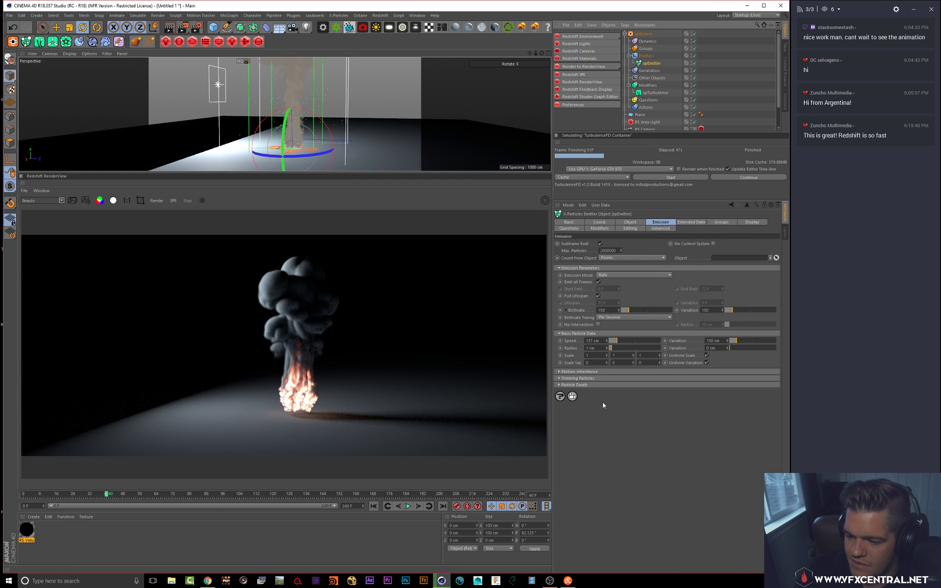
pyautogui.click(616, 340)
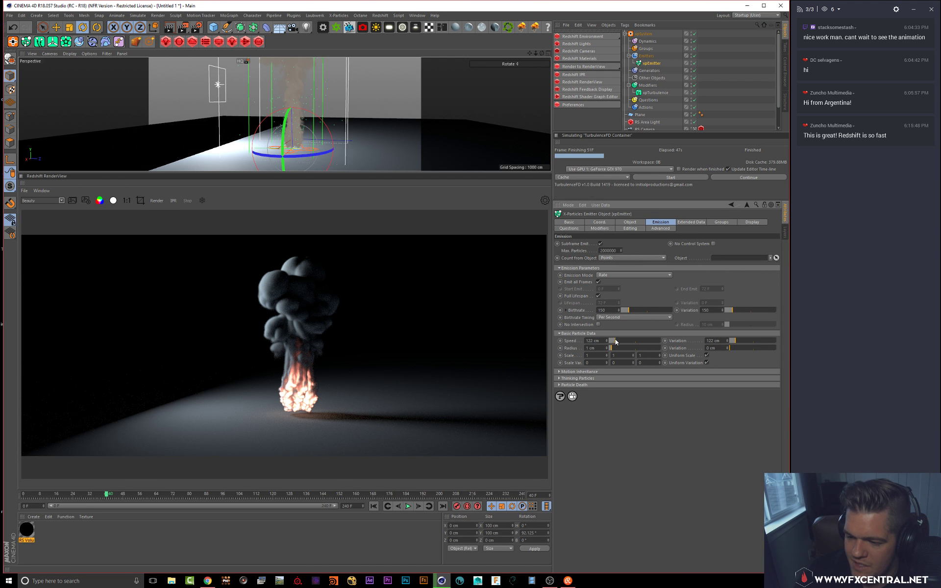
pyautogui.click(374, 506)
pyautogui.click(409, 506)
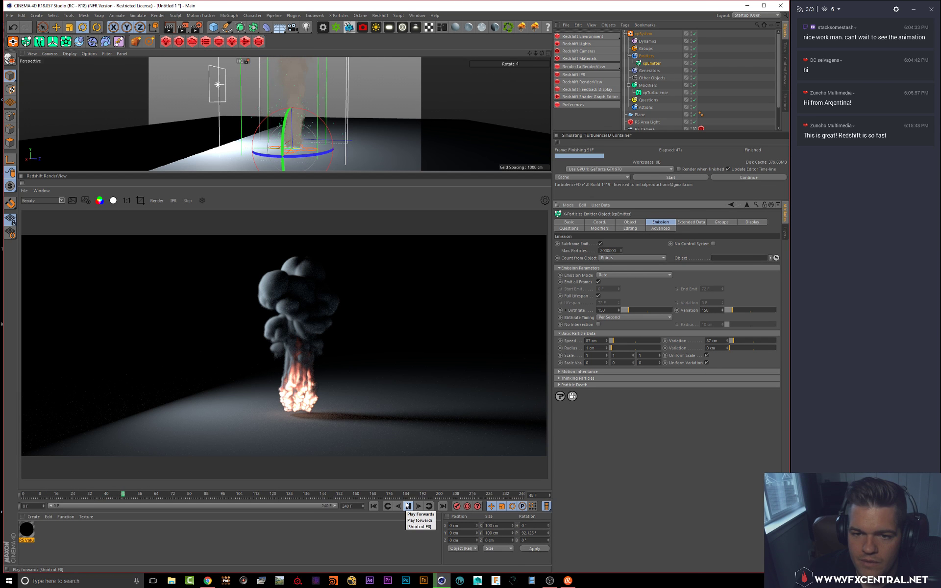
# Step: Replay the simulation from the first frame several times to examine how the particles move around the smoke column
pyautogui.click(374, 507)
pyautogui.click(408, 506)
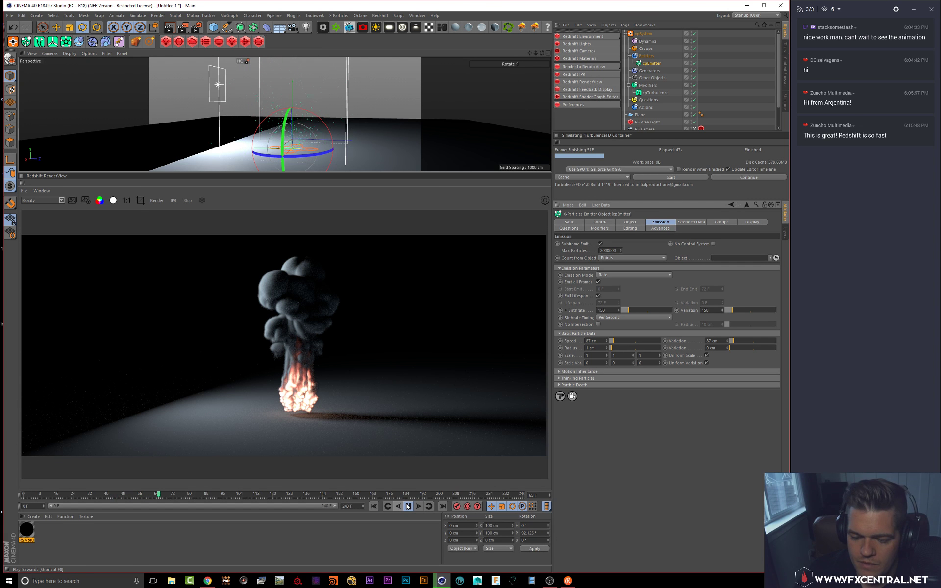
pyautogui.click(408, 506)
pyautogui.click(374, 507)
pyautogui.click(408, 507)
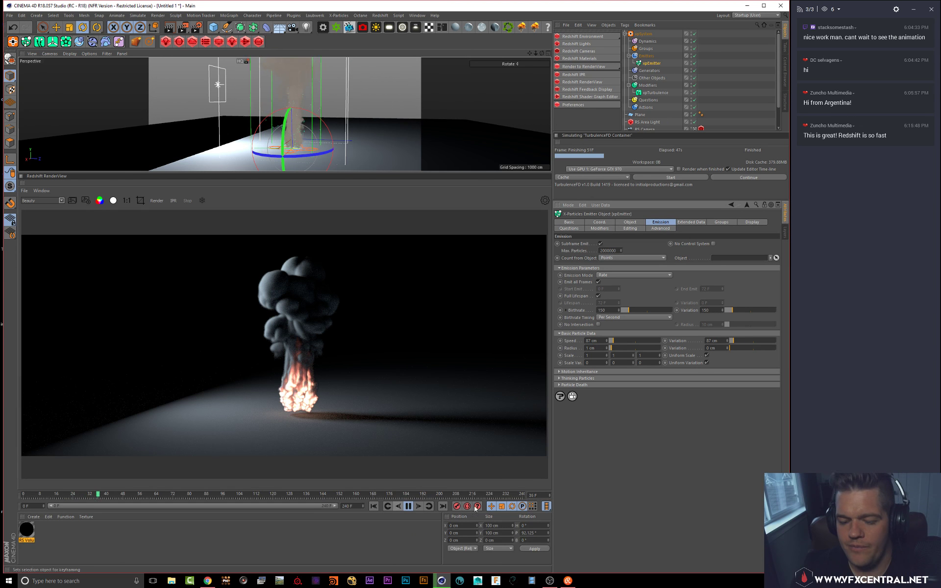
pyautogui.click(411, 507)
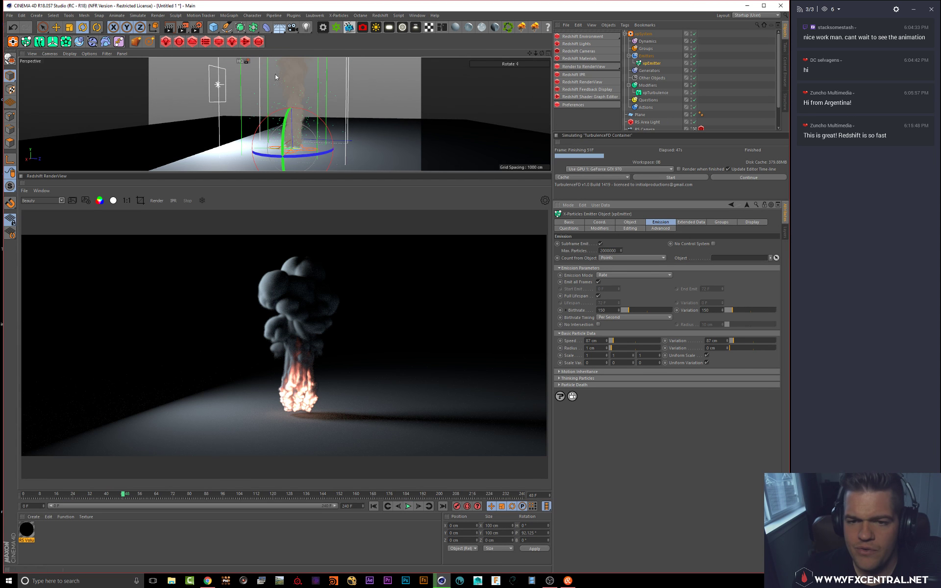
pyautogui.click(374, 507)
pyautogui.click(405, 510)
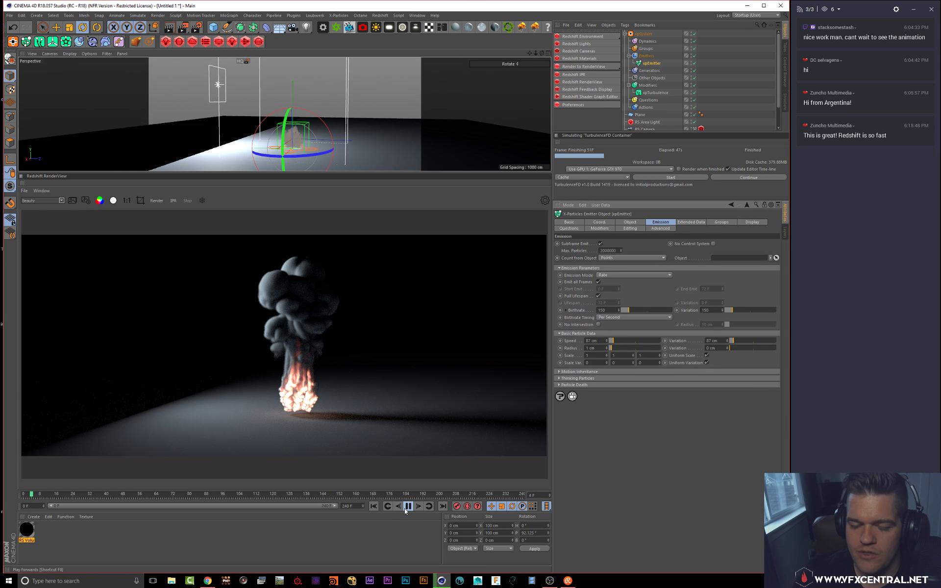
pyautogui.click(405, 510)
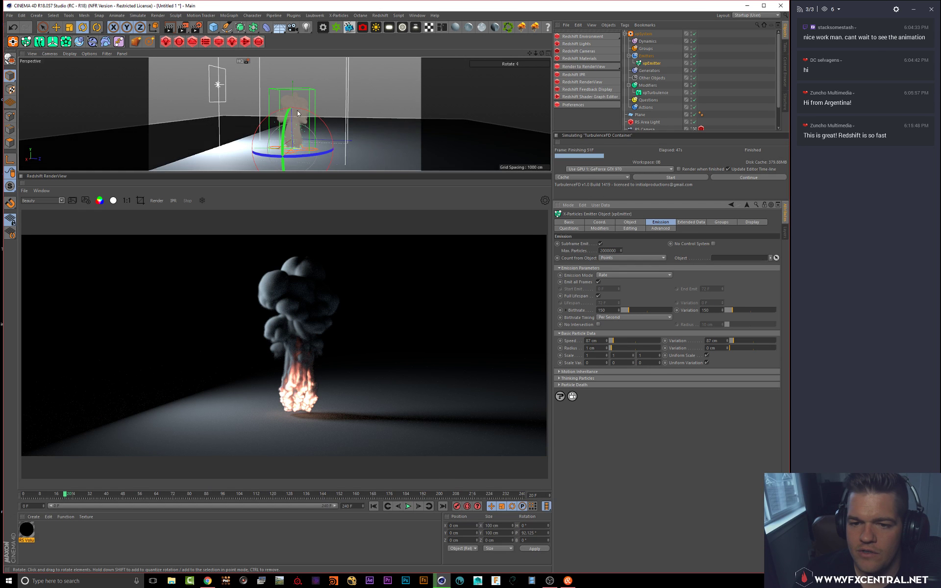
# Step: Collapse the particle system's hierarchy and review the TurbulenceFD container's cache, coordinate and simulation settings
pyautogui.click(625, 33)
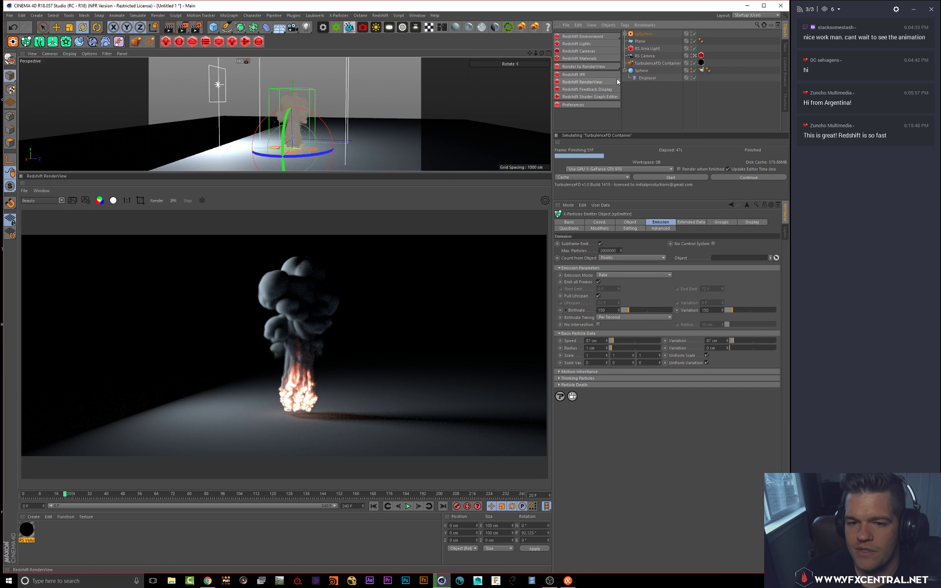
pyautogui.click(655, 63)
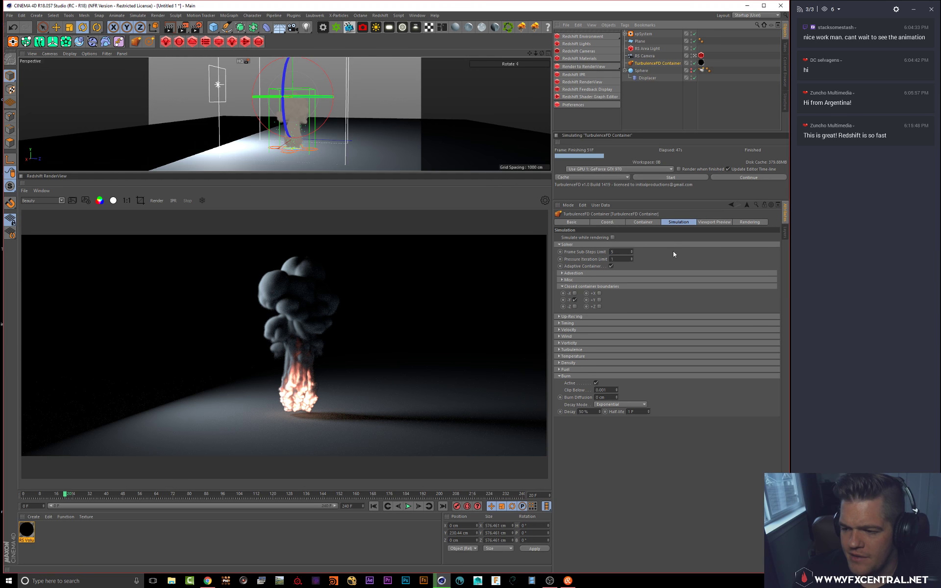
pyautogui.click(643, 222)
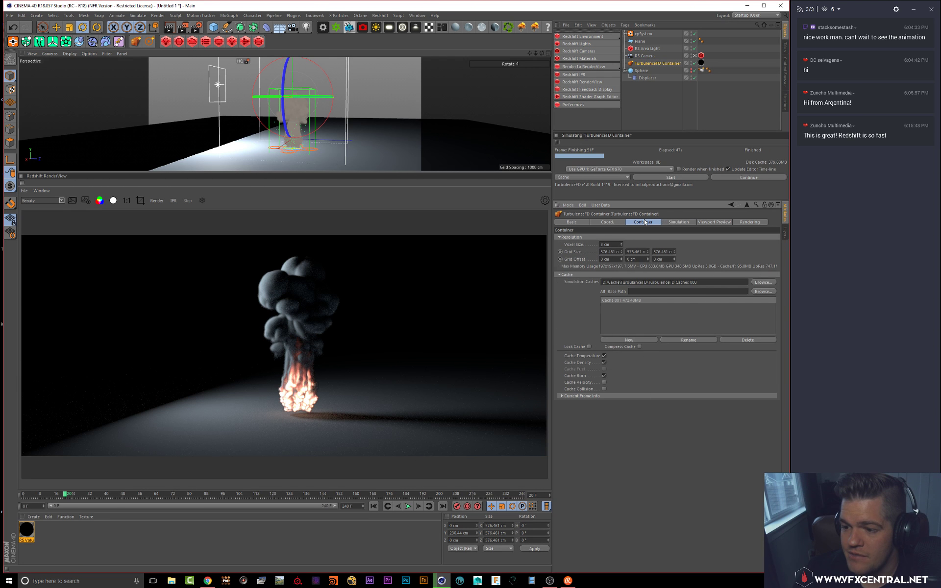
pyautogui.click(618, 223)
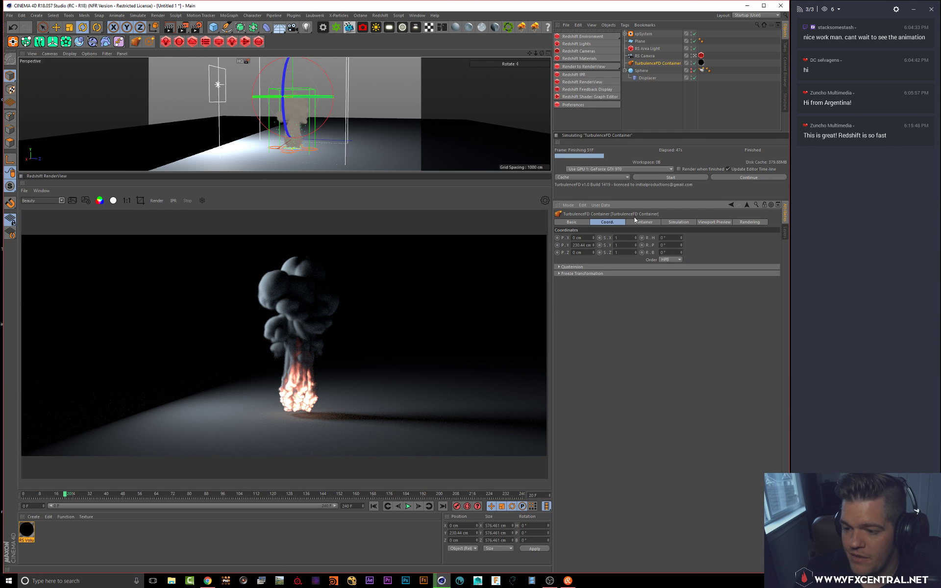
pyautogui.click(642, 224)
pyautogui.click(678, 221)
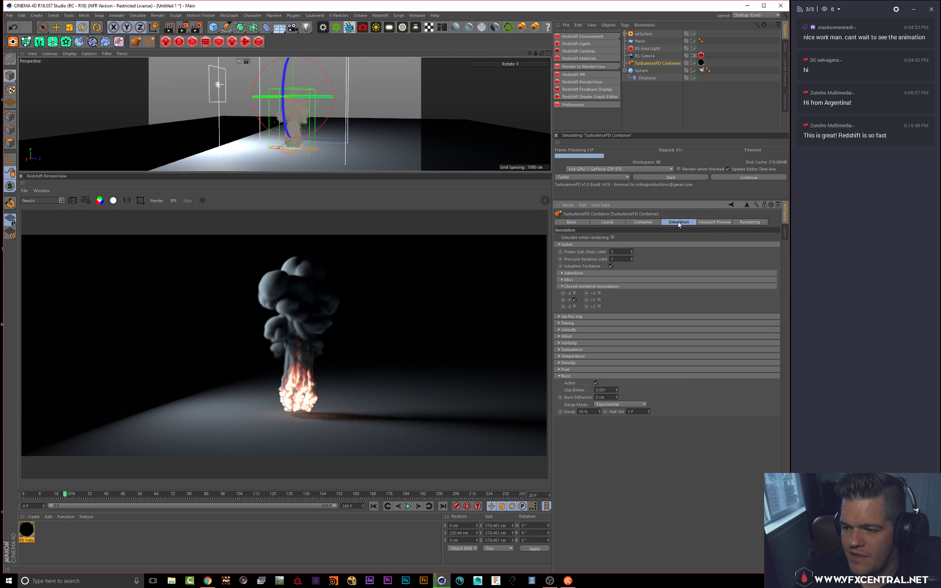
pyautogui.click(644, 34)
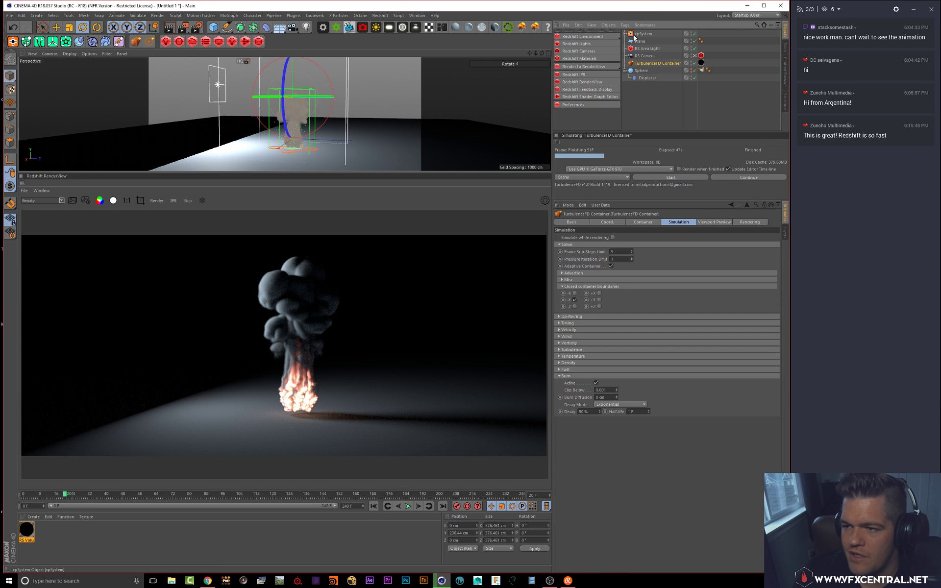
# Step: Turn on Thinking Particles generation for the particle emitter and play the simulation from the first frame
pyautogui.click(624, 34)
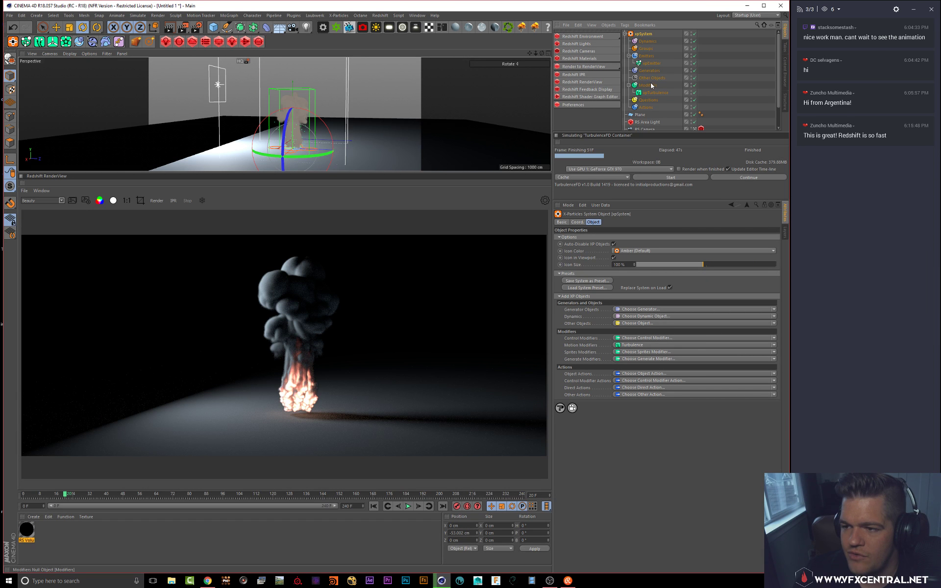
pyautogui.click(651, 63)
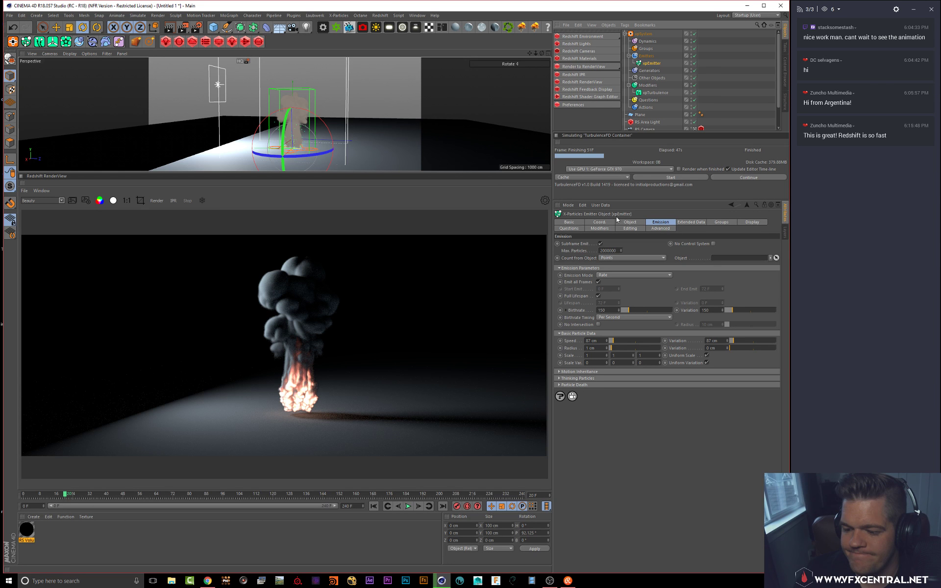
pyautogui.click(562, 378)
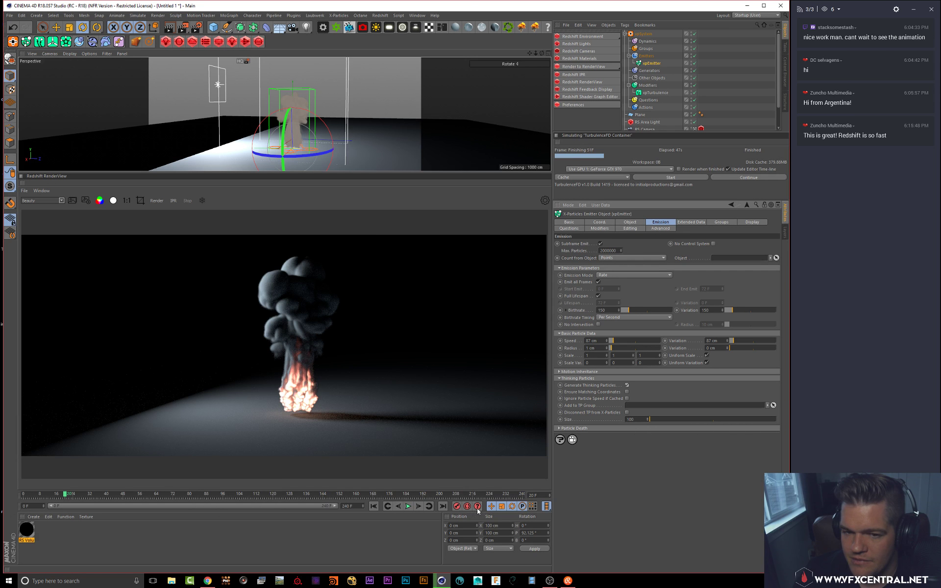
pyautogui.click(374, 508)
pyautogui.click(408, 507)
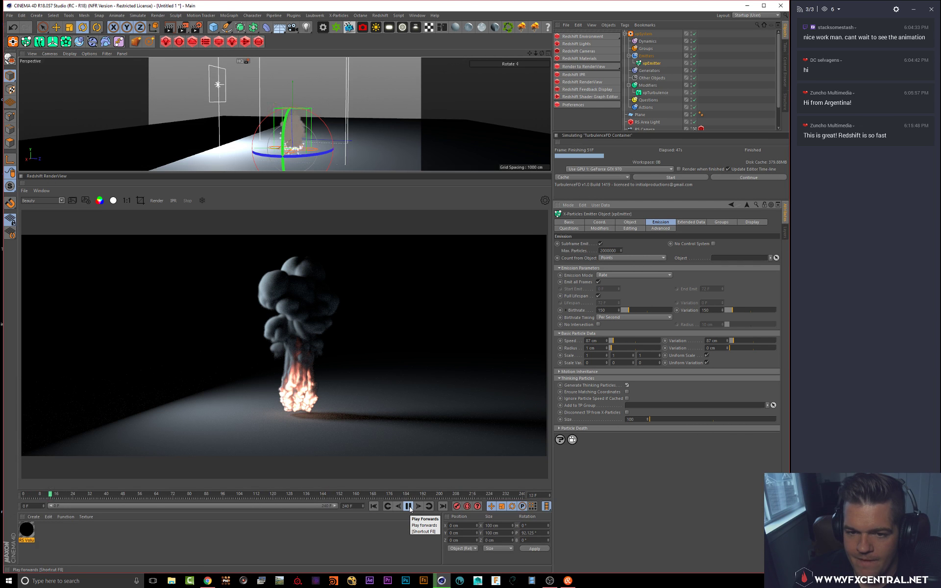
pyautogui.click(409, 507)
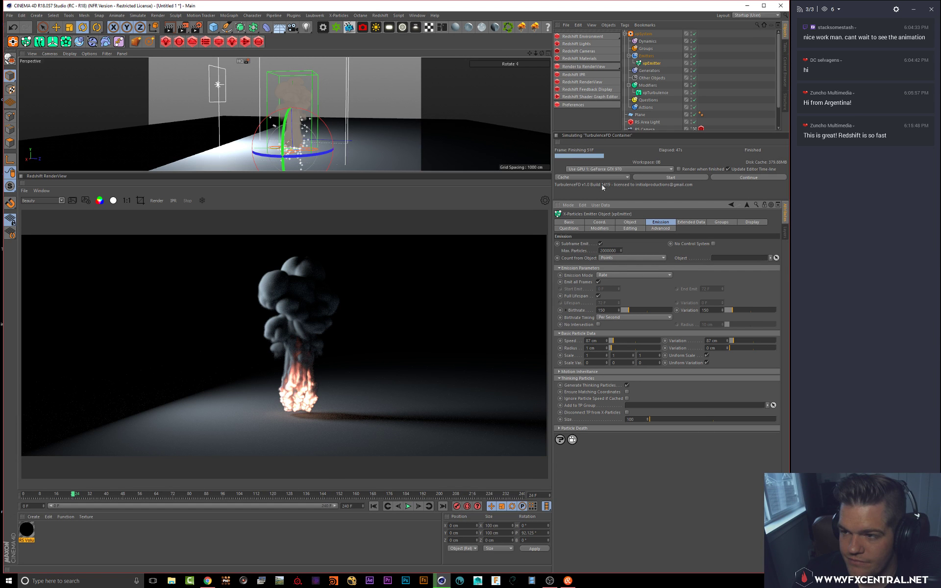
# Step: Try emitting particles from the TurbulenceFD Container by setting the emitter shape to Object, and play the simulation from the first frame
pyautogui.scroll(-2, 652, 116)
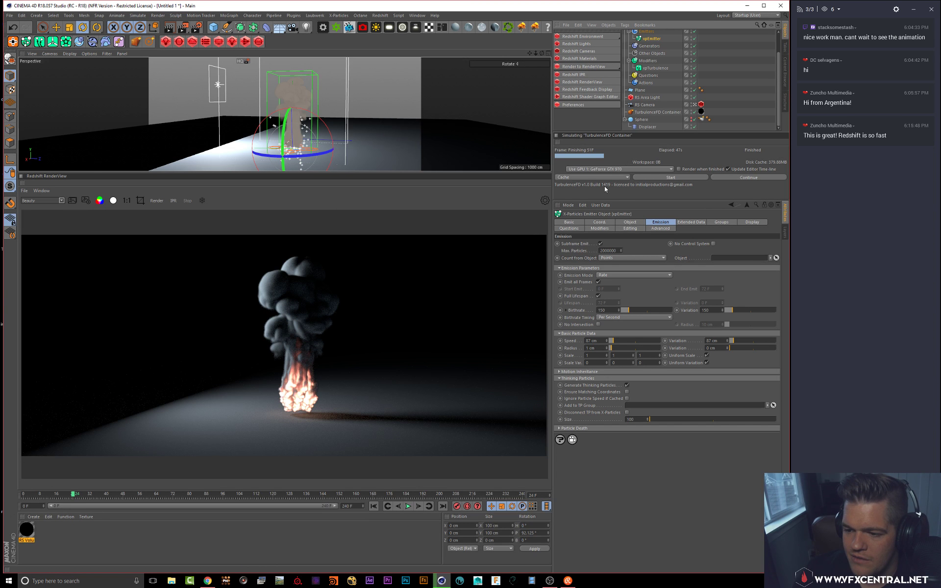
pyautogui.click(630, 224)
pyautogui.click(605, 250)
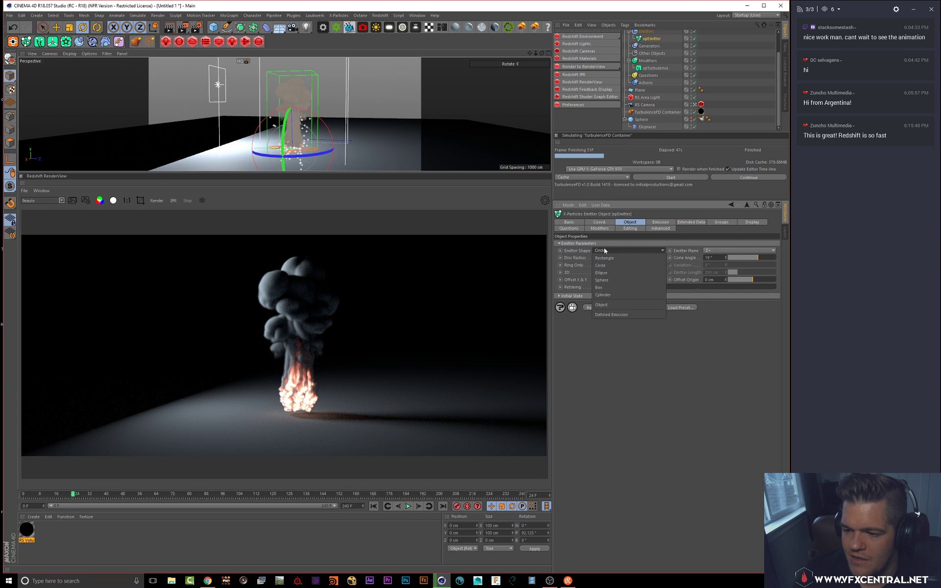
pyautogui.click(601, 305)
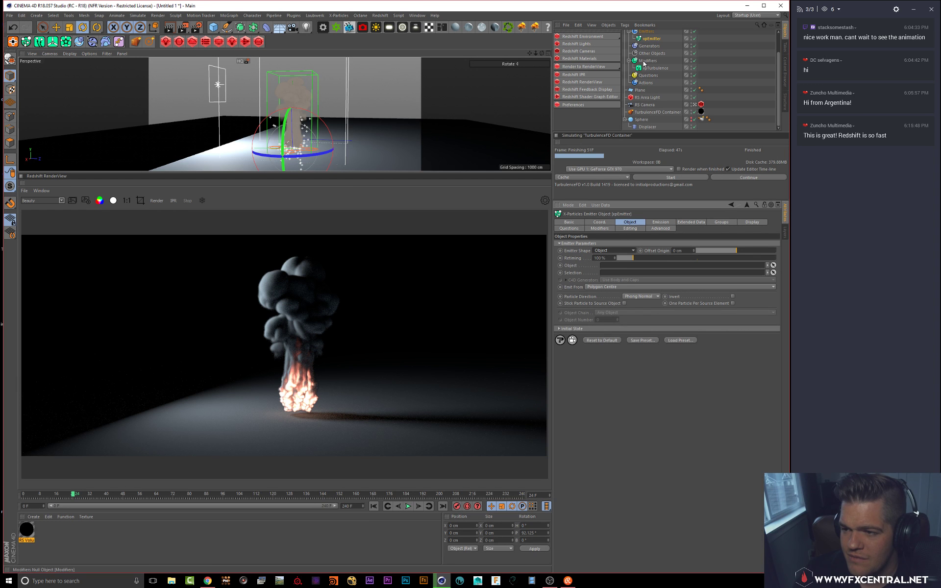
pyautogui.moveTo(649, 114); pyautogui.dragTo(612, 269)
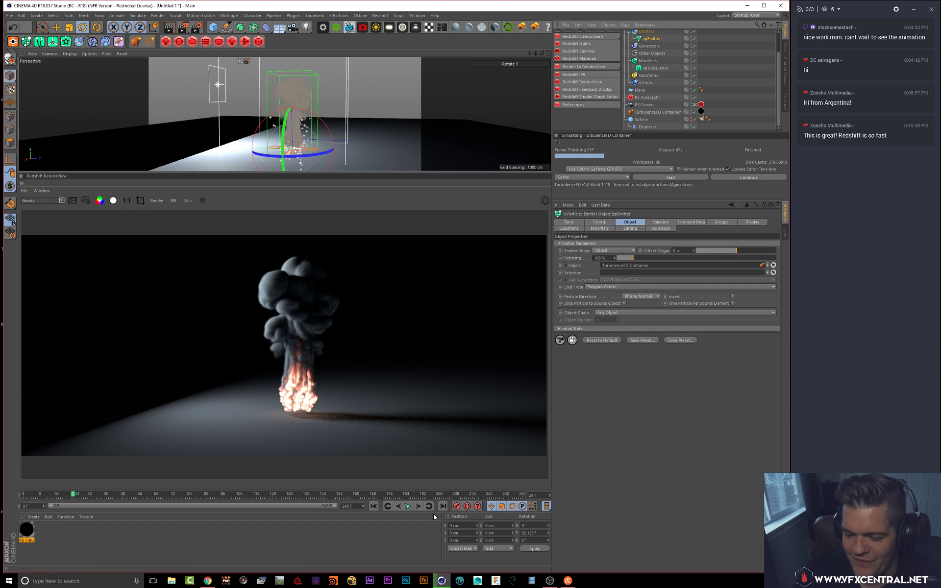
pyautogui.click(375, 507)
pyautogui.click(406, 507)
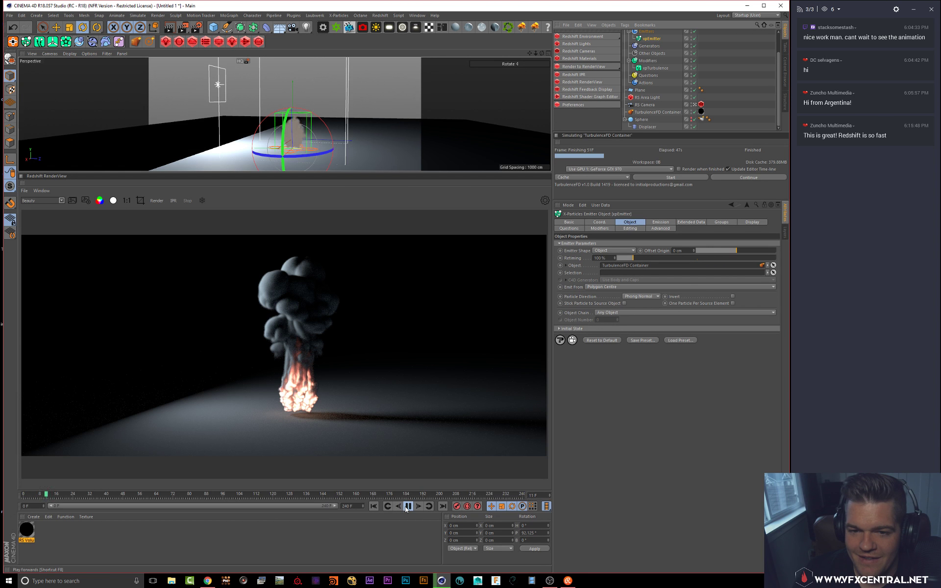
pyautogui.click(407, 507)
pyautogui.click(373, 507)
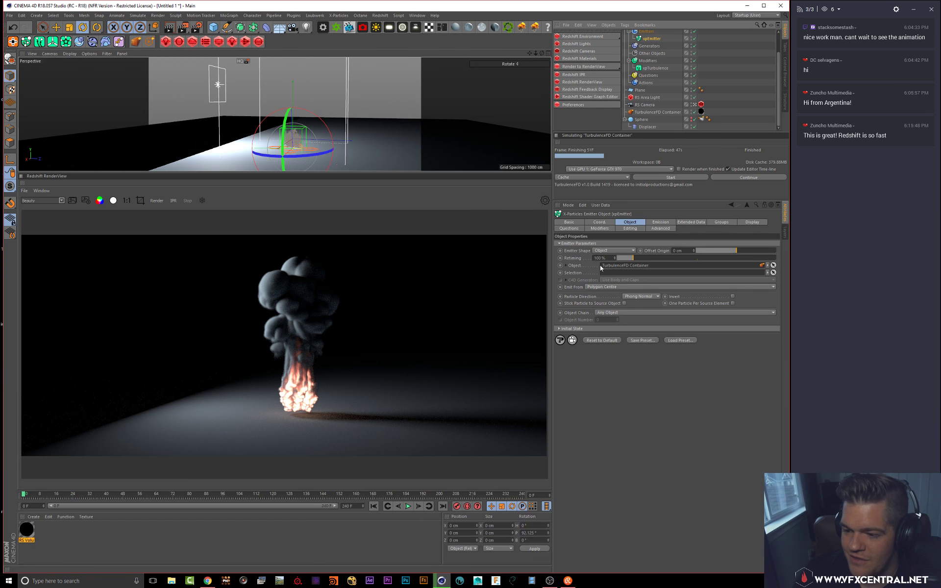
# Step: Set the emitter shape back to Circle and play the simulation
pyautogui.click(598, 250)
pyautogui.click(611, 272)
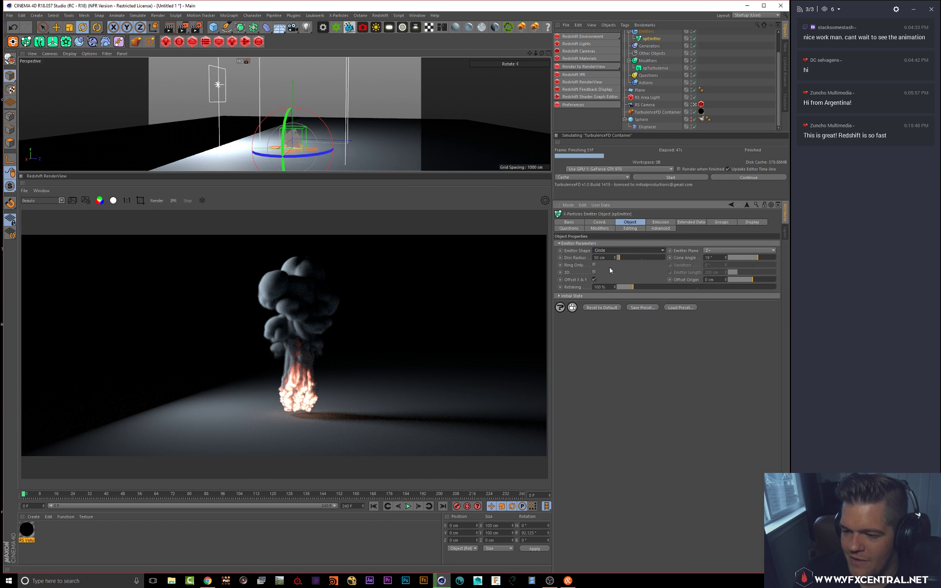
pyautogui.click(408, 506)
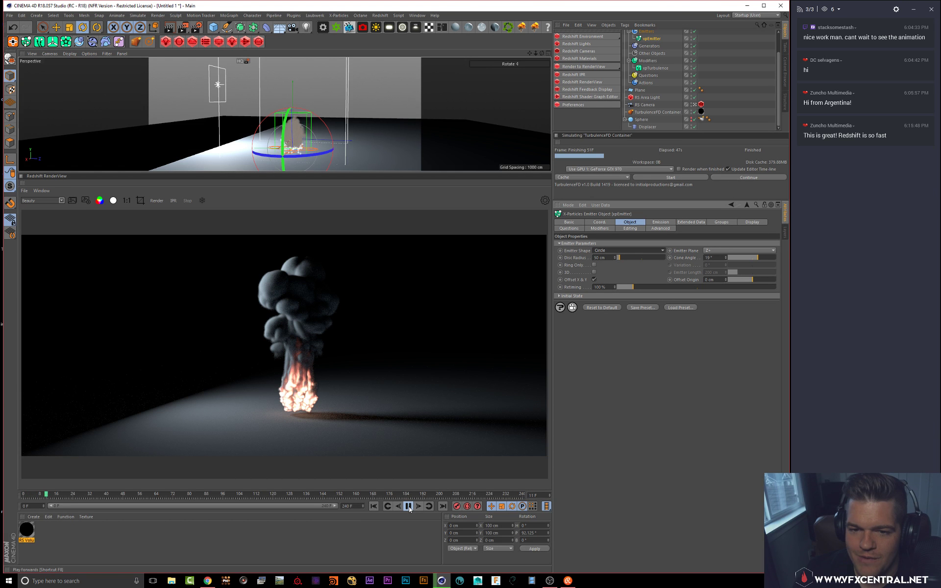
pyautogui.click(408, 506)
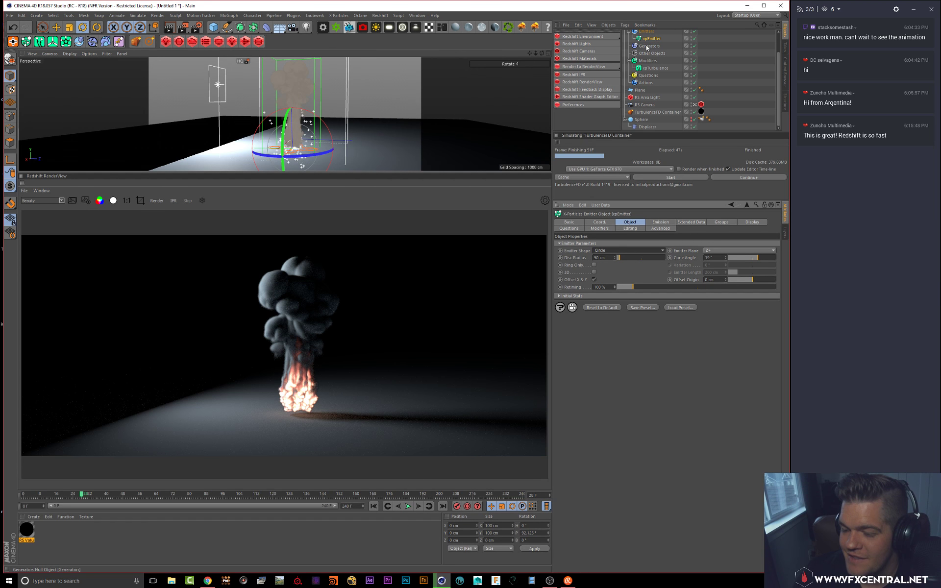
# Step: Review the Generators folder's options and the emitter's motion inheritance and particle death settings
pyautogui.click(649, 46)
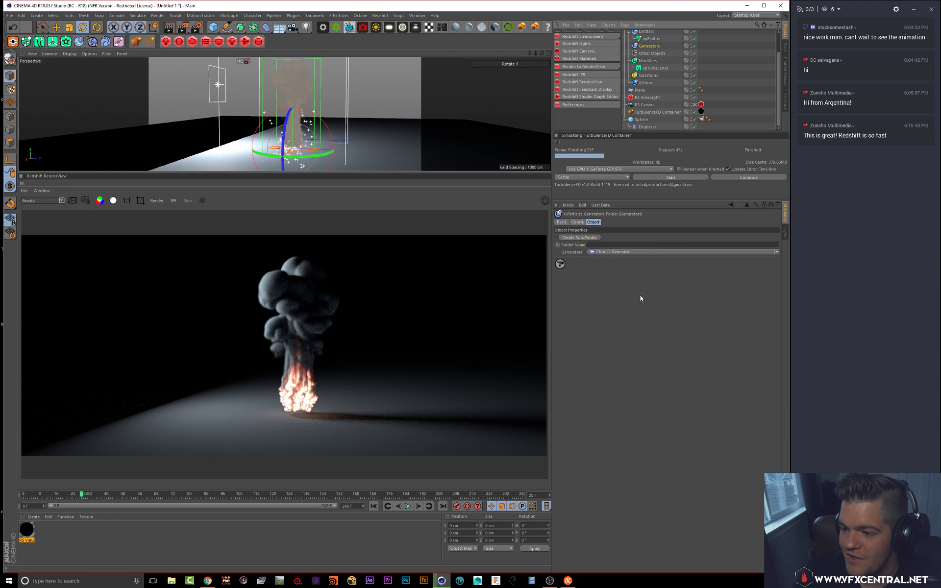
pyautogui.click(652, 40)
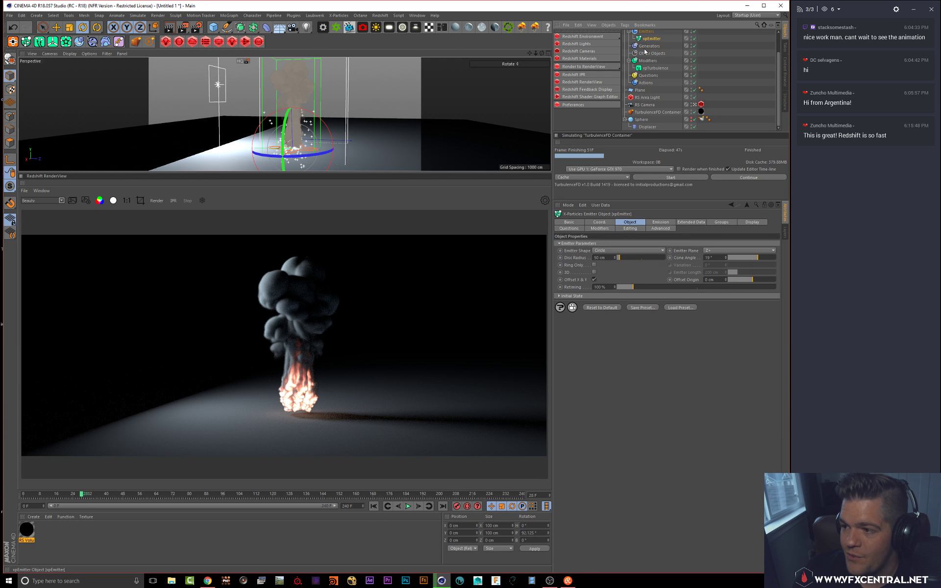
pyautogui.click(662, 224)
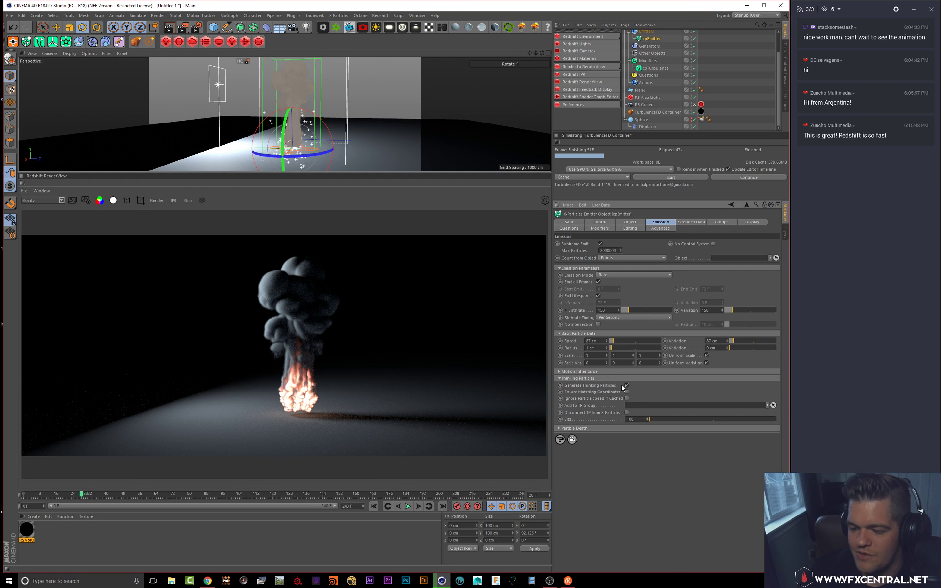
pyautogui.click(574, 379)
pyautogui.click(571, 372)
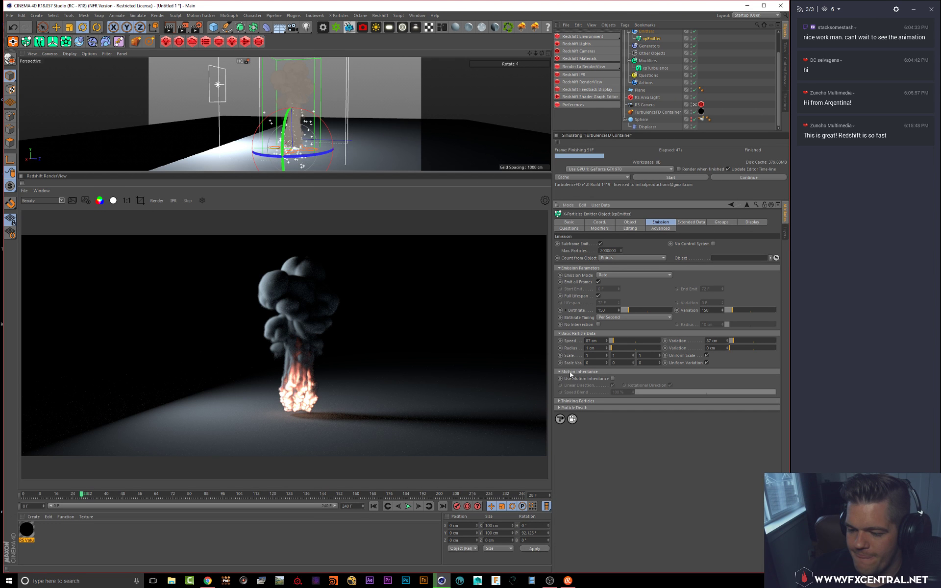
pyautogui.click(208, 581)
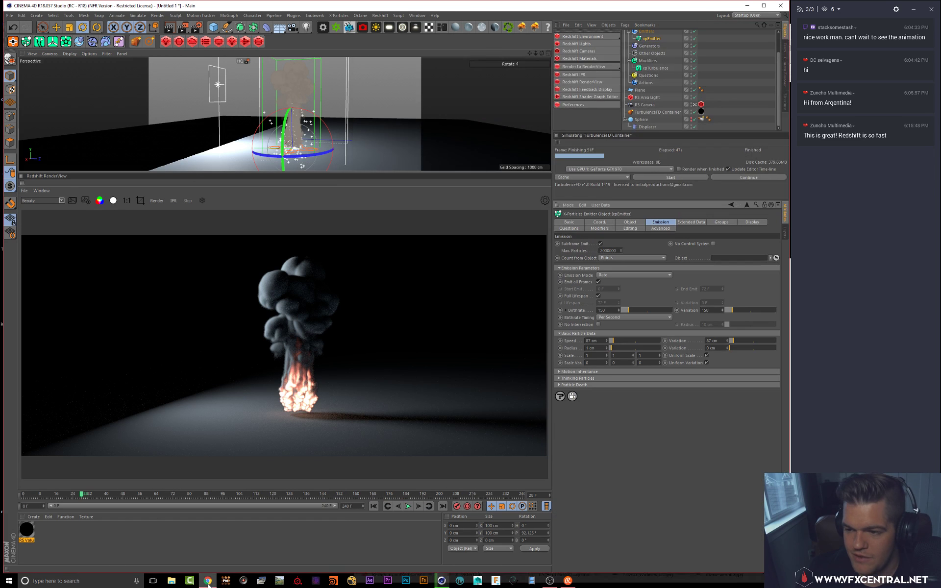
pyautogui.click(208, 581)
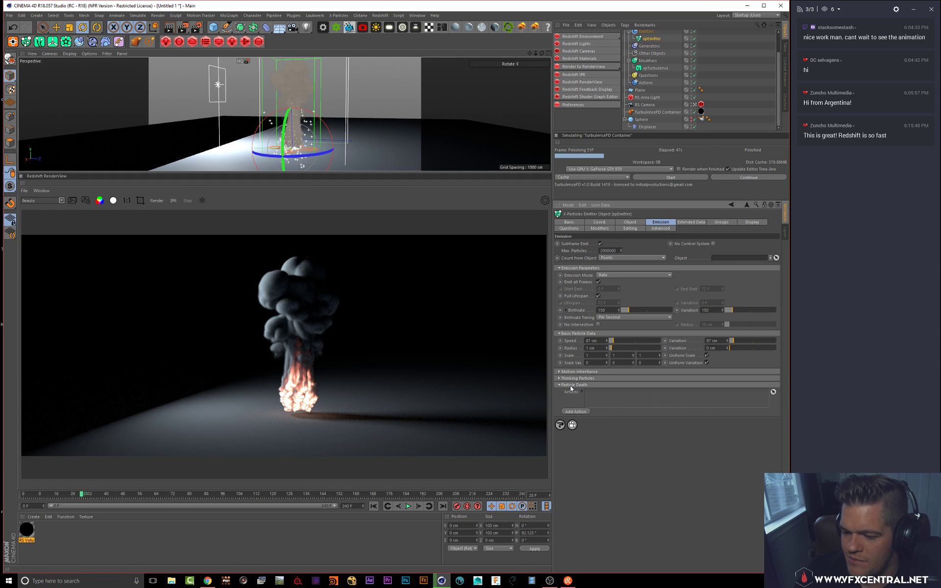
# Step: Play the simulation from the first frame to check the emitted particles
pyautogui.click(374, 505)
pyautogui.click(408, 506)
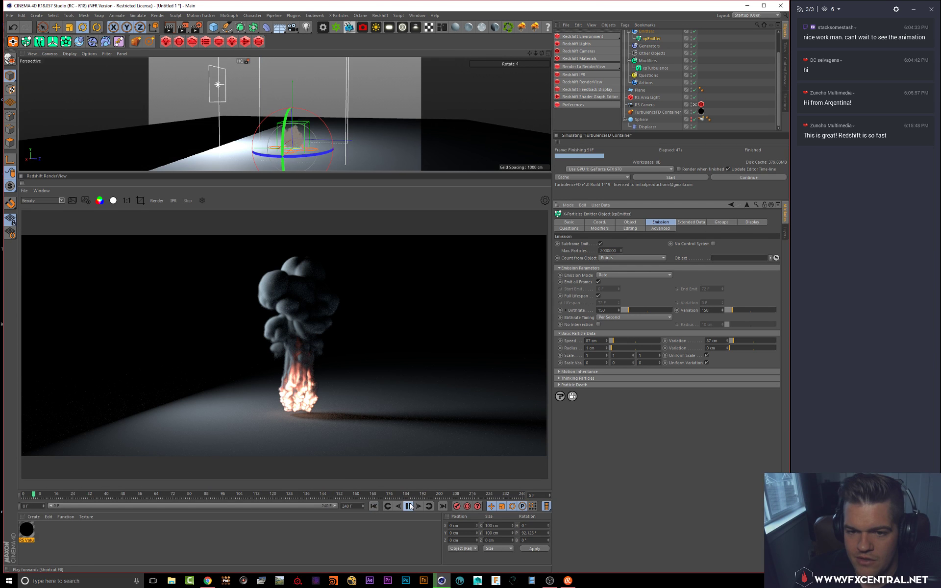
pyautogui.click(409, 506)
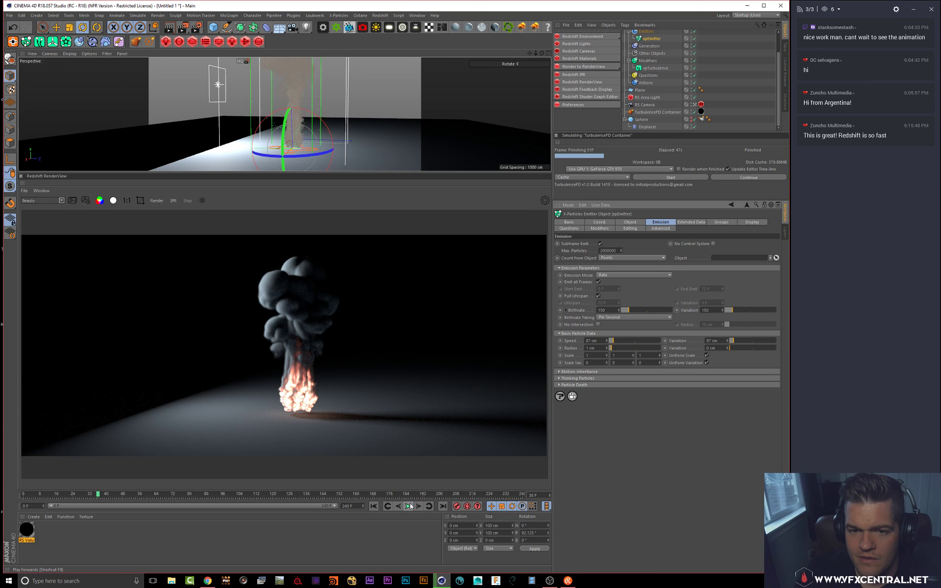
# Step: Add a Gravity motion modifier to the X-Particles system and play the simulation from the first frame
pyautogui.scroll(2, 648, 82)
pyautogui.click(642, 34)
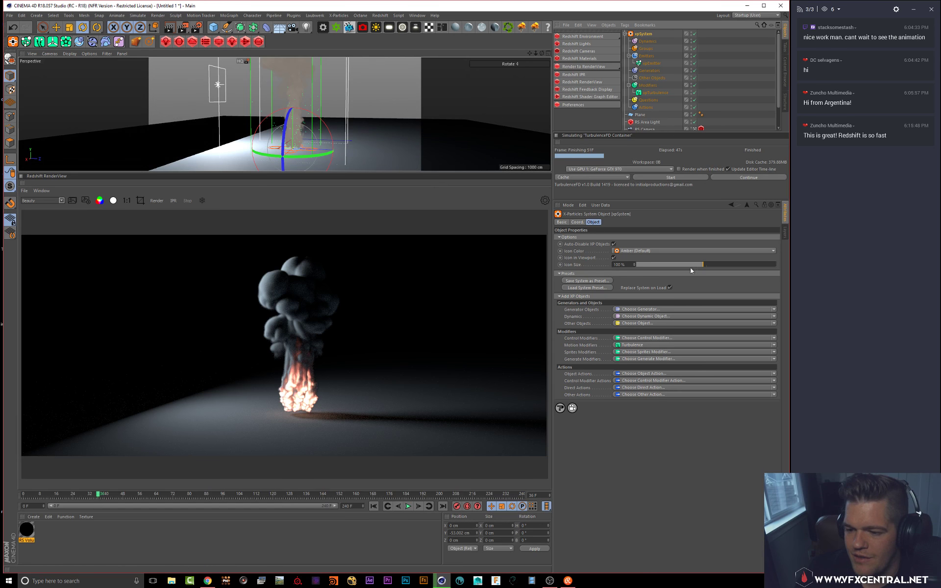
pyautogui.click(774, 345)
pyautogui.click(628, 440)
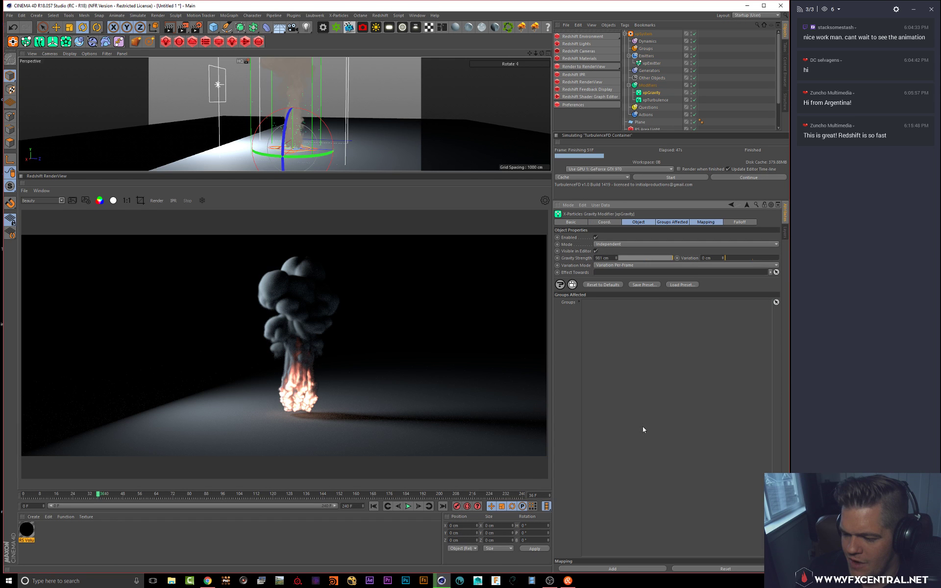
pyautogui.click(374, 507)
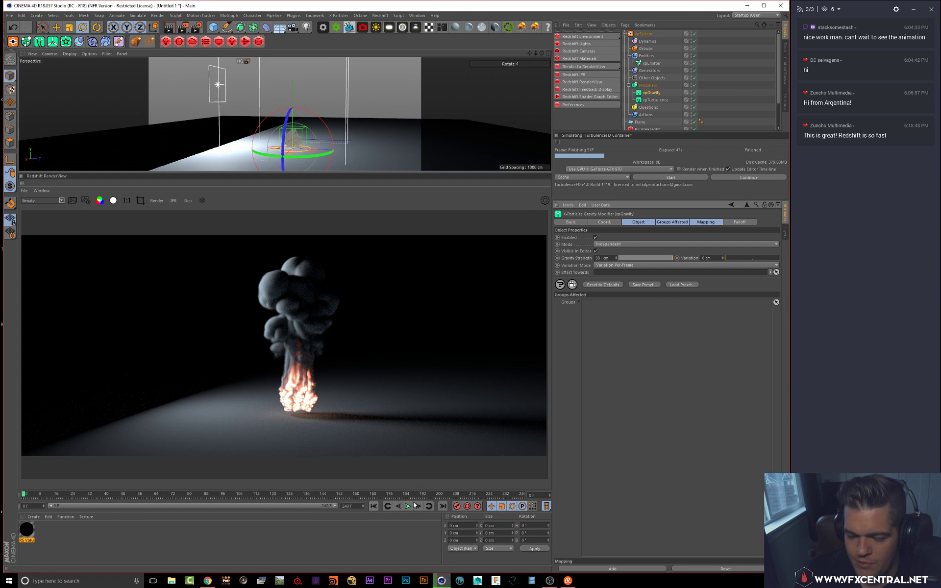
pyautogui.click(408, 506)
pyautogui.click(408, 507)
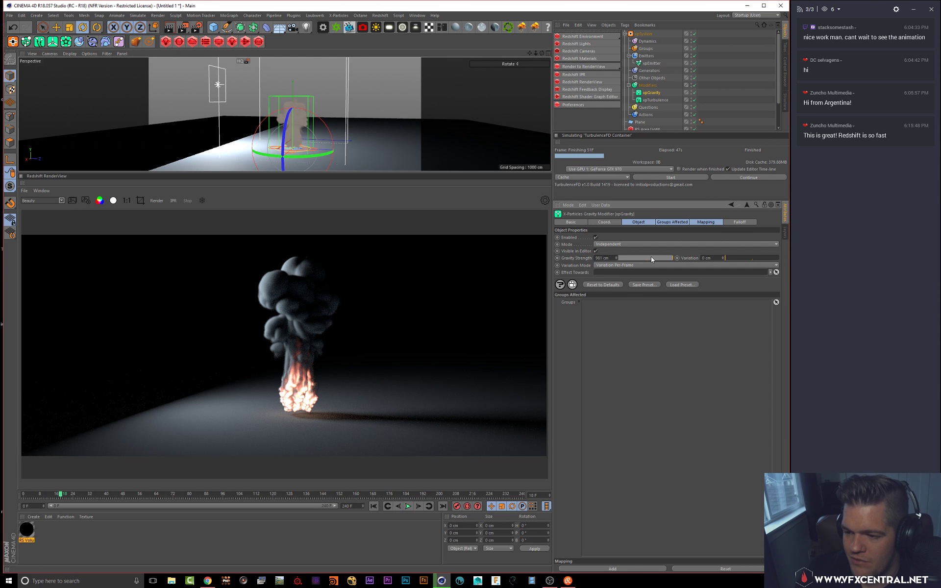
# Step: Set the gravity modifier's strength to 127 cm and its variation to 198 cm, checking the motion by playing from the first frame
pyautogui.moveTo(653, 259); pyautogui.dragTo(647, 261)
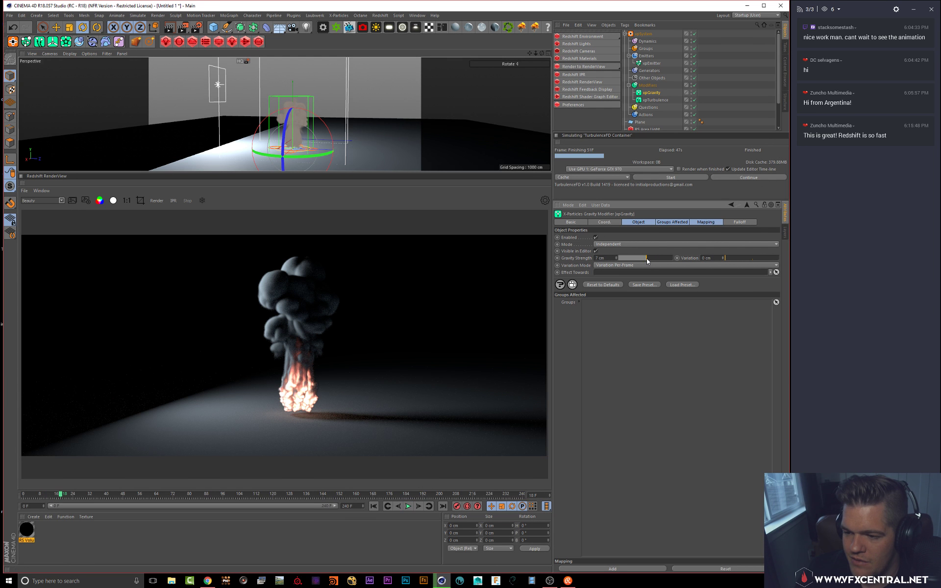
pyautogui.click(374, 507)
pyautogui.click(409, 507)
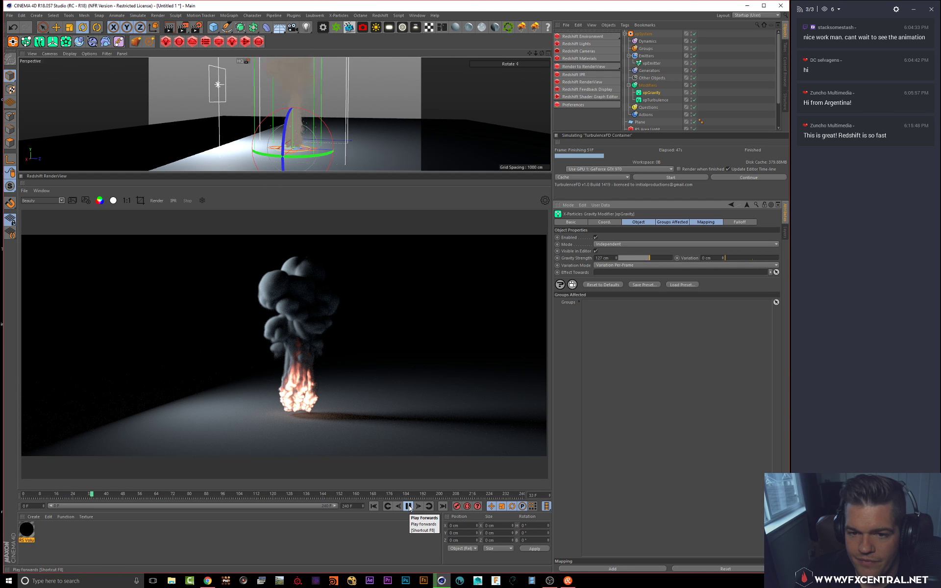
pyautogui.click(408, 507)
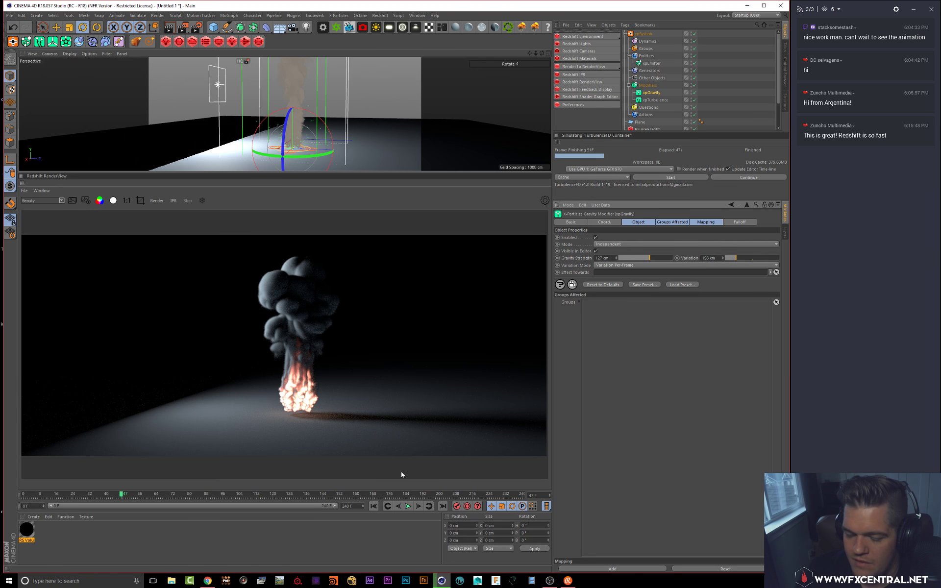
# Step: Replay the simulation from the first frame several times to examine how gravity affects the particles around the smoke
pyautogui.click(373, 507)
pyautogui.click(408, 506)
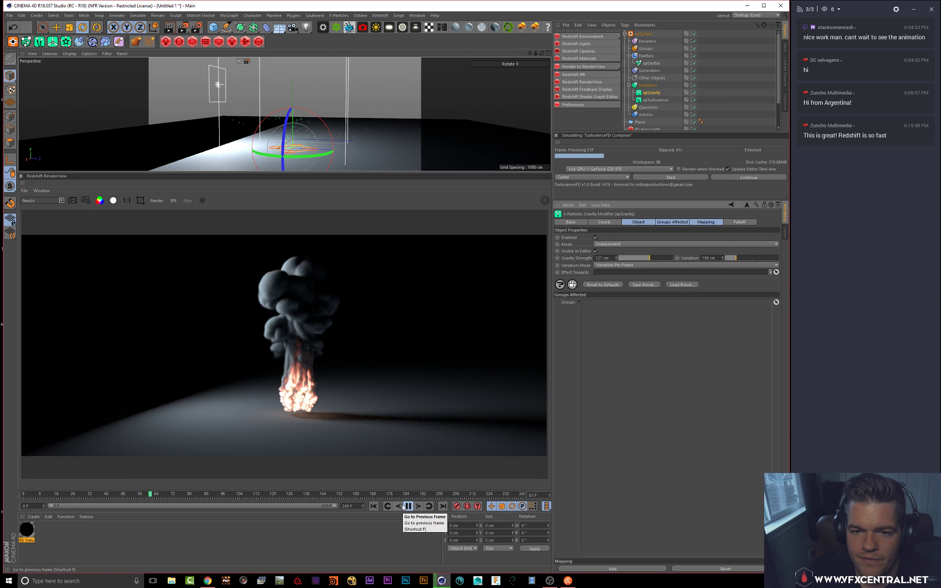
pyautogui.click(374, 507)
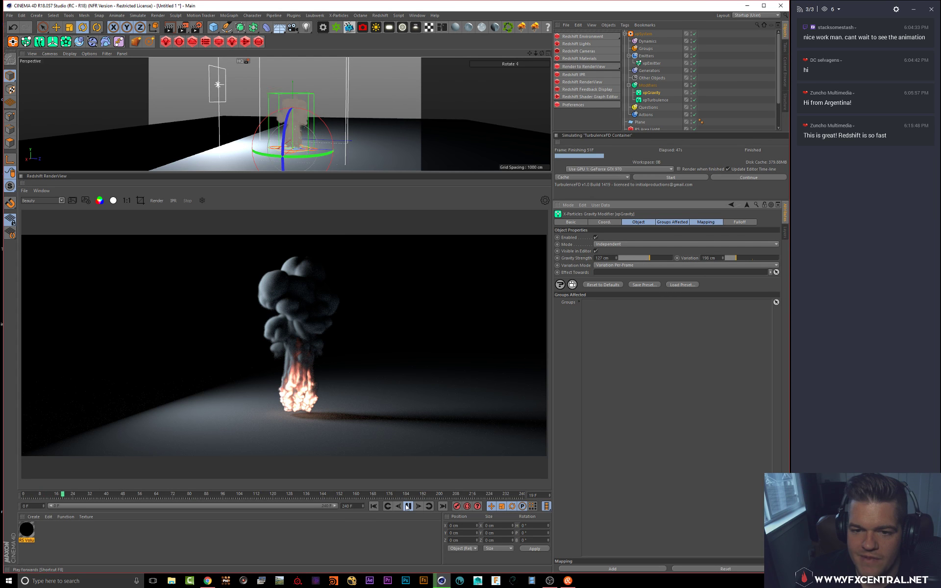
pyautogui.click(408, 506)
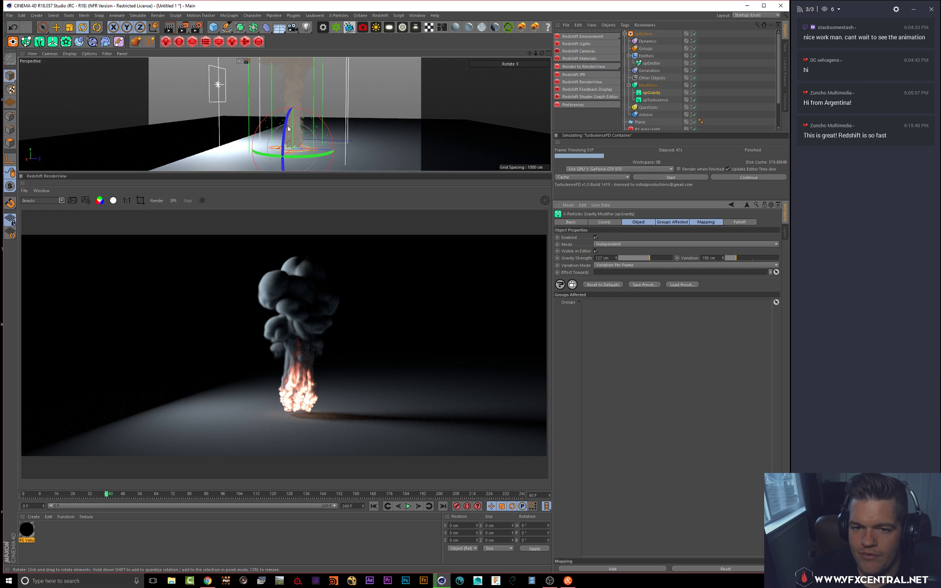
pyautogui.click(374, 506)
pyautogui.click(408, 506)
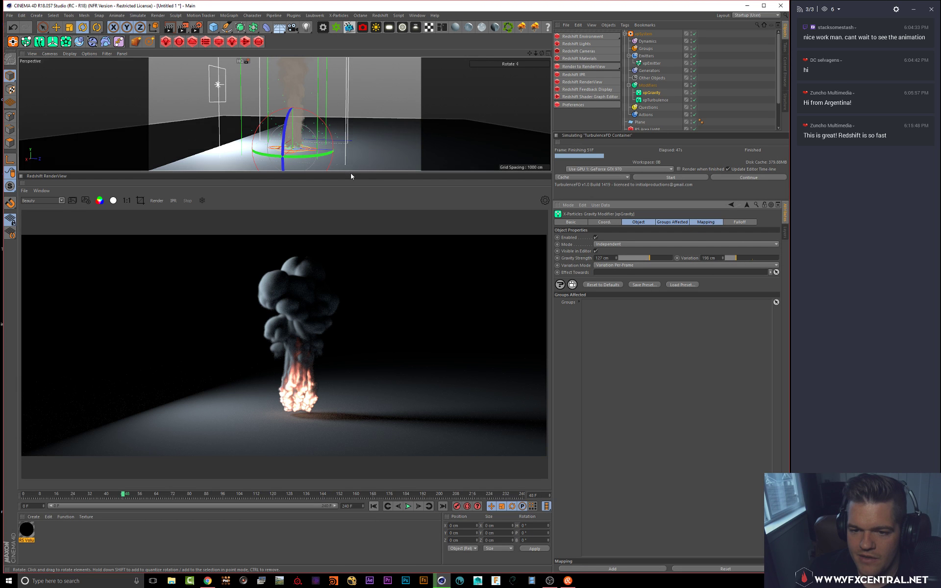
# Step: Enlarge the perspective viewport above the render view and play the simulation from the first frame
pyautogui.moveTo(351, 172); pyautogui.dragTo(352, 273)
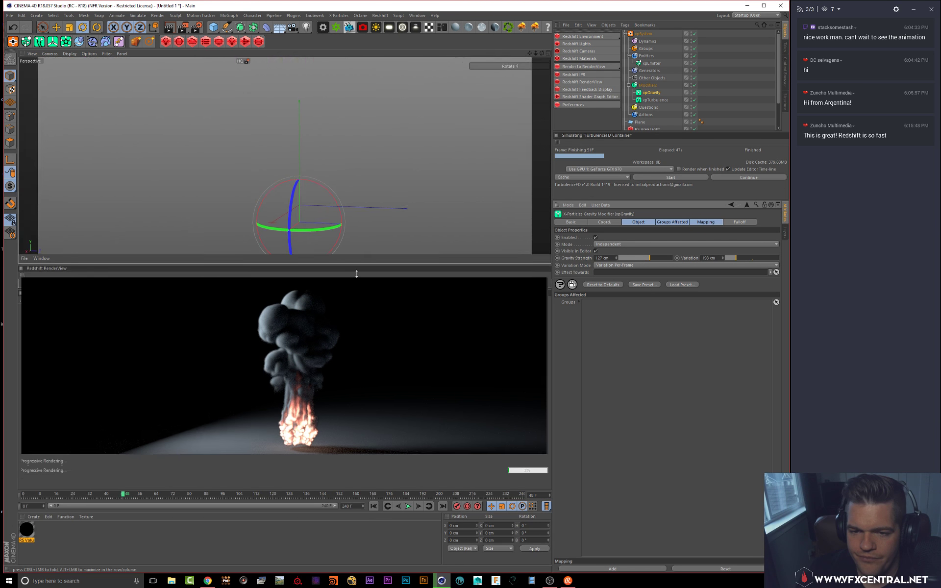
pyautogui.click(374, 506)
pyautogui.click(407, 510)
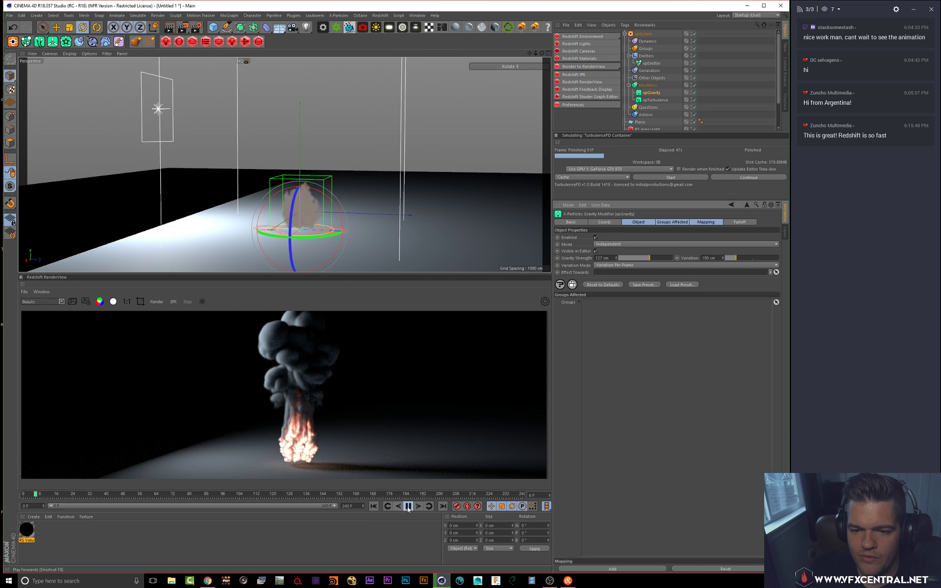
# Step: Set the turbulence modifier's scale to 15% and play the simulation from the first frame
pyautogui.click(407, 510)
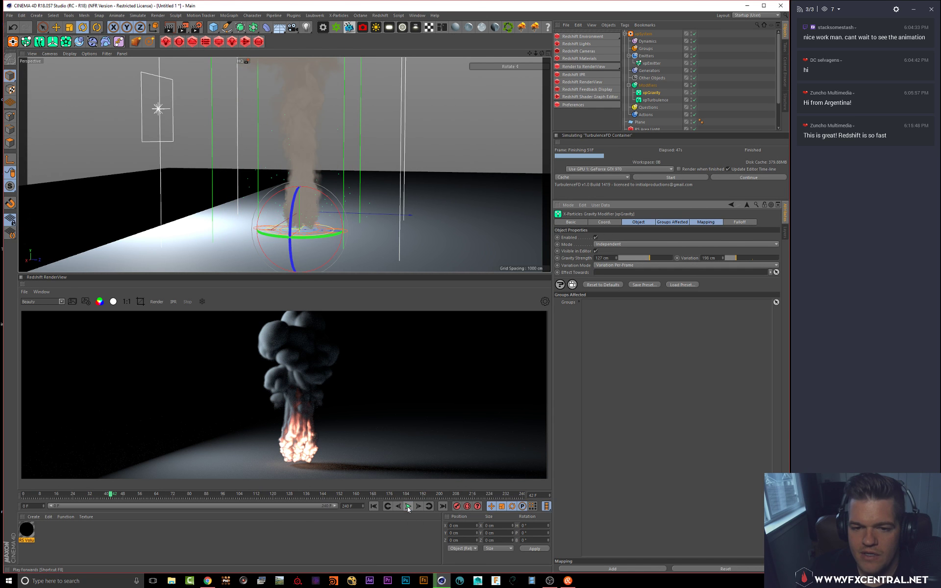
pyautogui.click(657, 100)
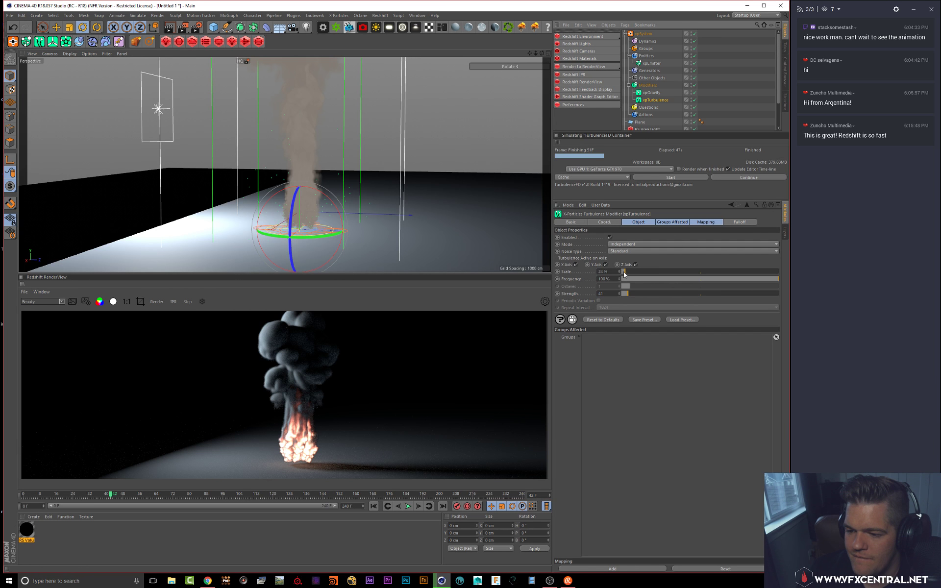
pyautogui.moveTo(624, 273); pyautogui.dragTo(624, 273)
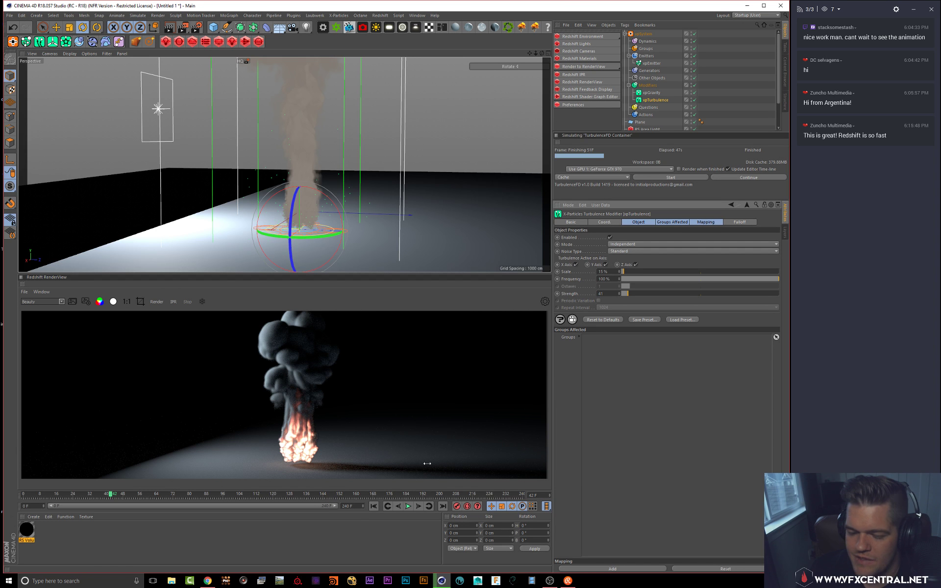
pyautogui.click(374, 506)
pyautogui.click(409, 507)
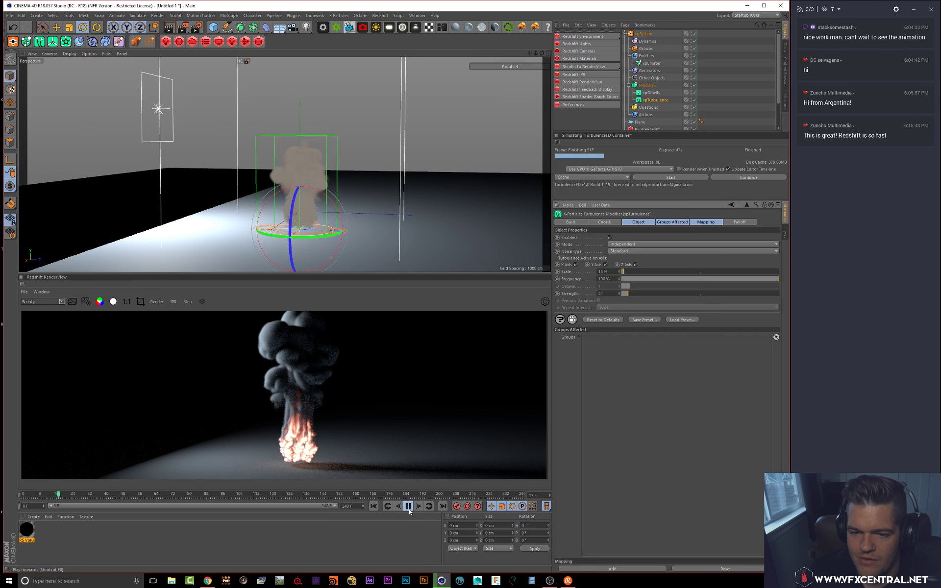
pyautogui.click(409, 507)
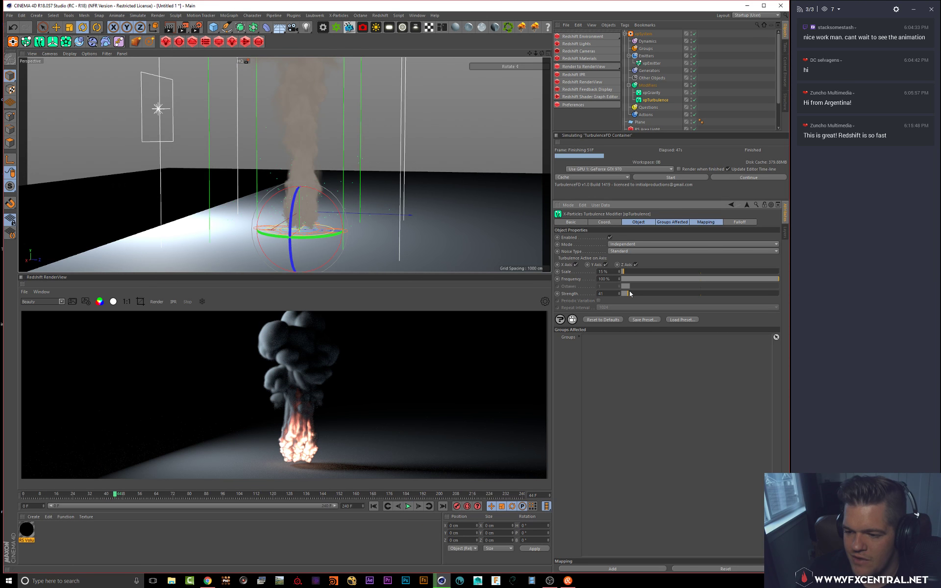
# Step: Set the turbulence modifier's strength to 17 and its scale to 52%, checking the motion by playing from the first frame
pyautogui.click(374, 507)
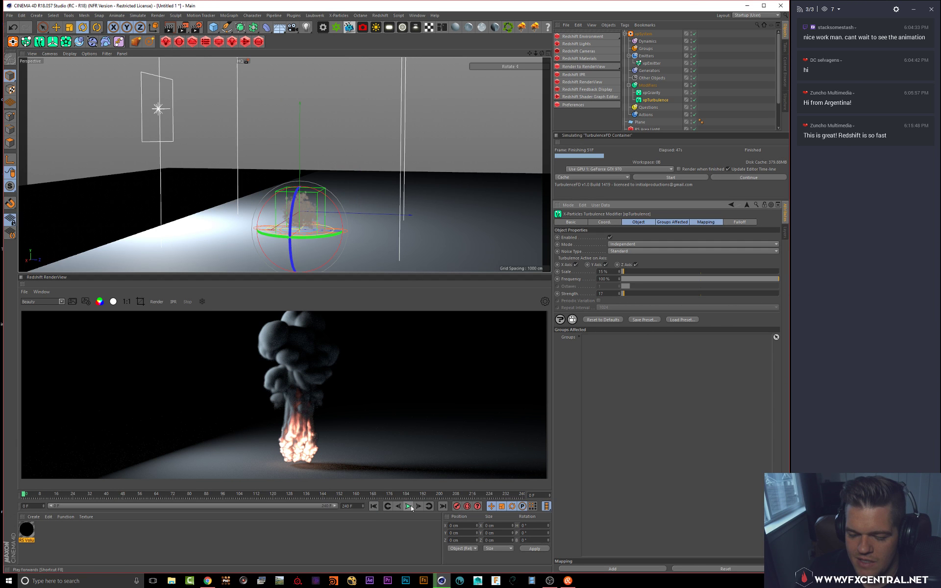
pyautogui.click(410, 506)
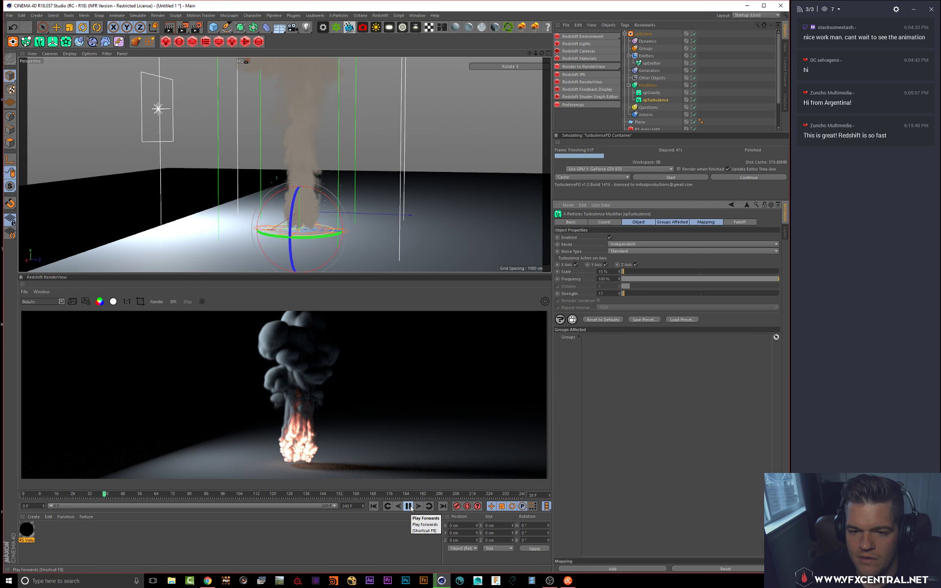
pyautogui.click(409, 506)
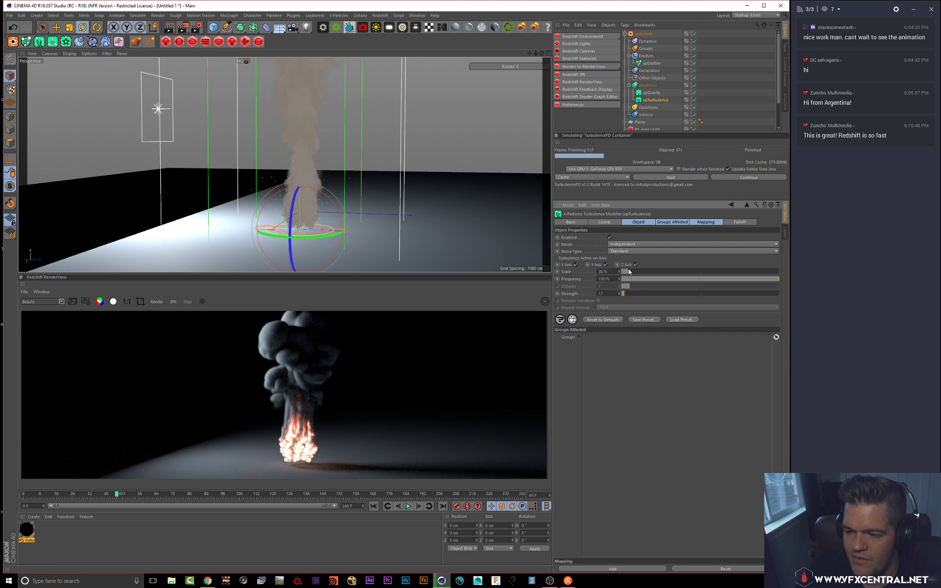
pyautogui.click(373, 506)
pyautogui.click(409, 507)
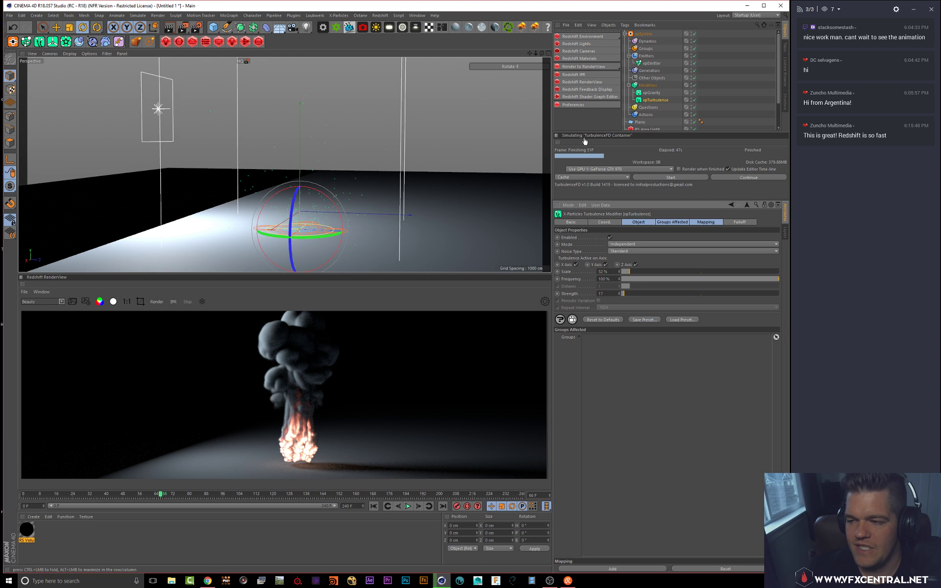
# Step: Add a Redshift Object tag to the X-Particles emitter and set its particle mode to Point Instances
pyautogui.click(656, 63)
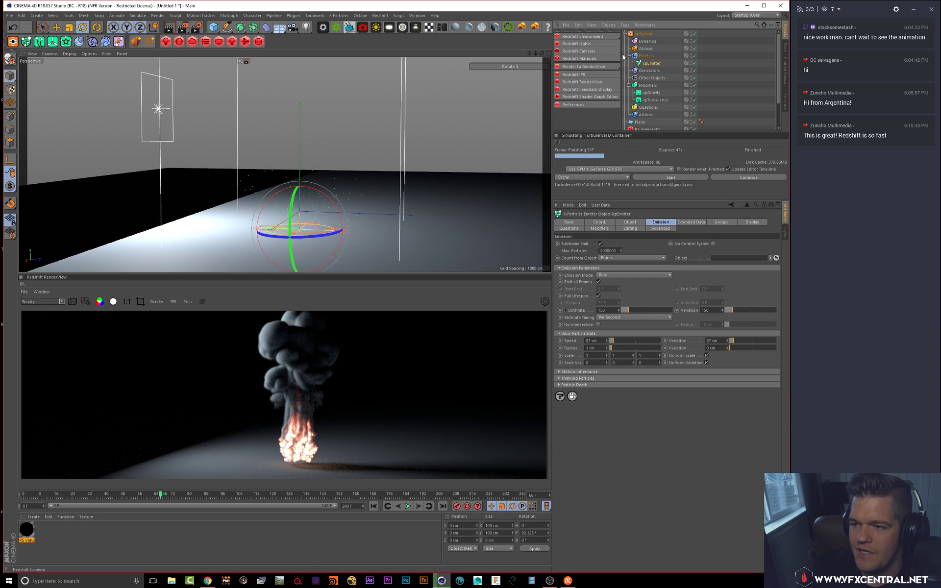
pyautogui.rightClick(647, 64)
pyautogui.moveTo(655, 66)
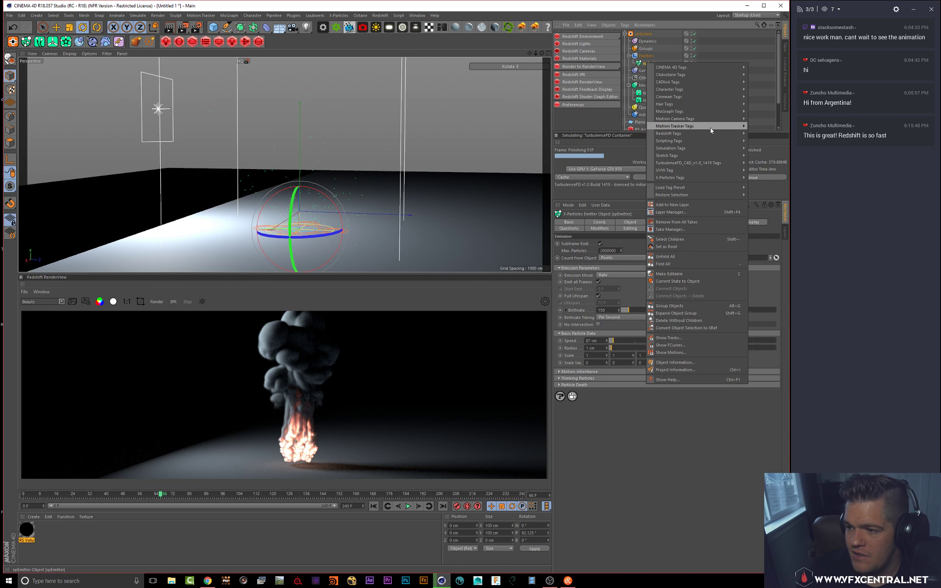
pyautogui.moveTo(732, 132)
pyautogui.click(763, 140)
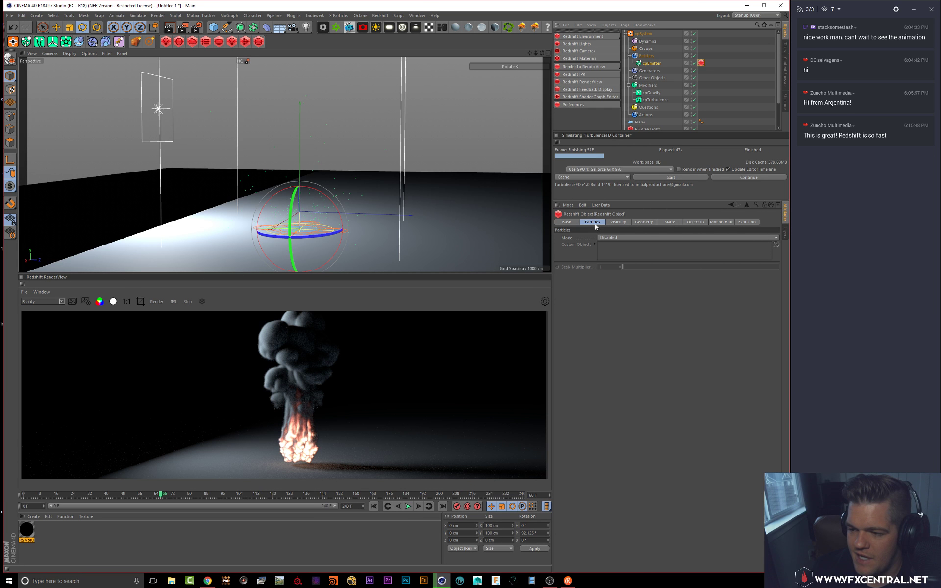
pyautogui.click(630, 238)
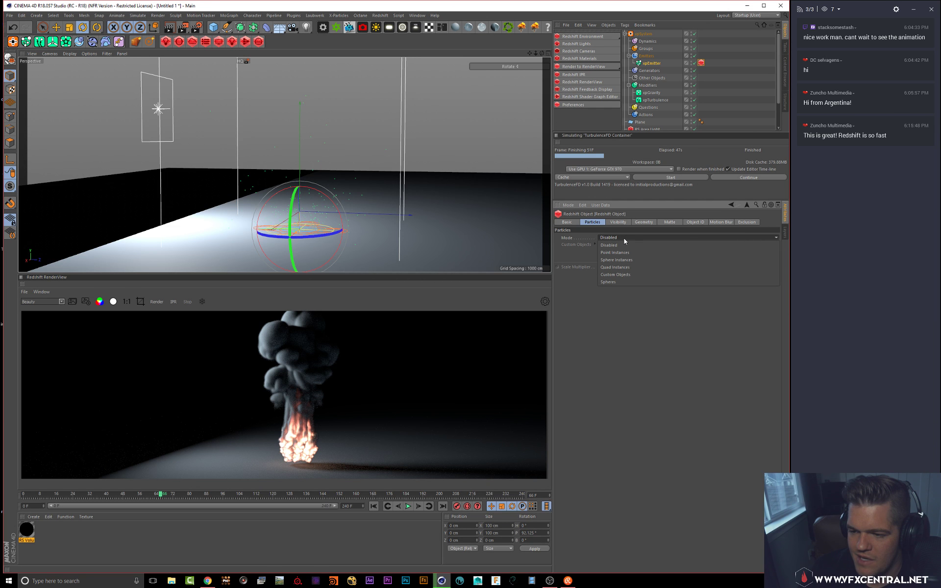
pyautogui.click(616, 252)
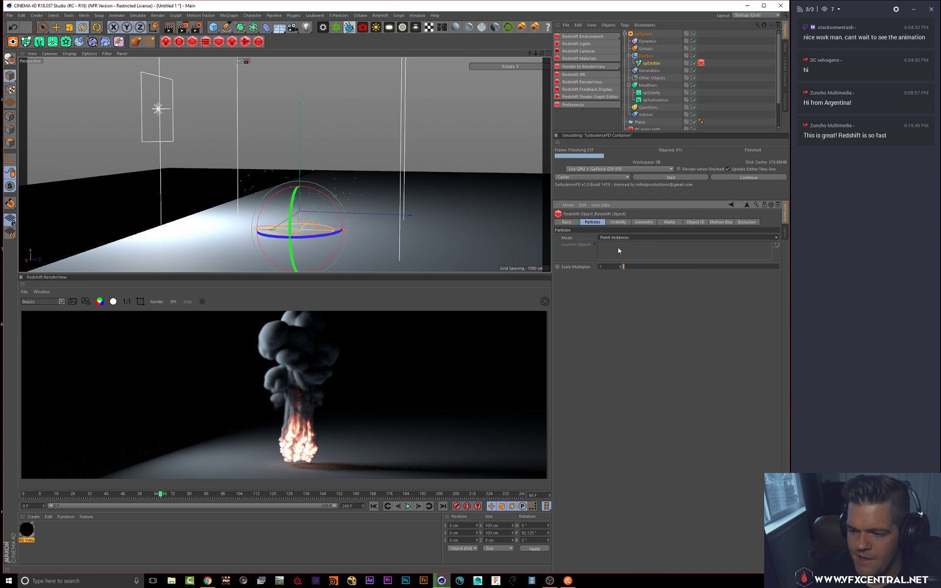
# Step: Start the live Redshift render and change the emitter tag's particle mode to Sphere Instances
pyautogui.click(174, 302)
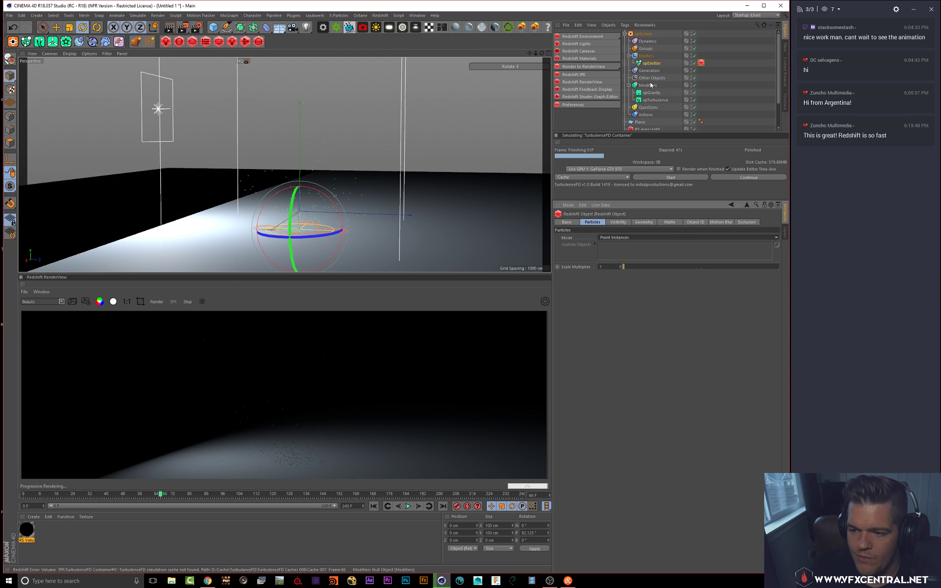
pyautogui.click(610, 235)
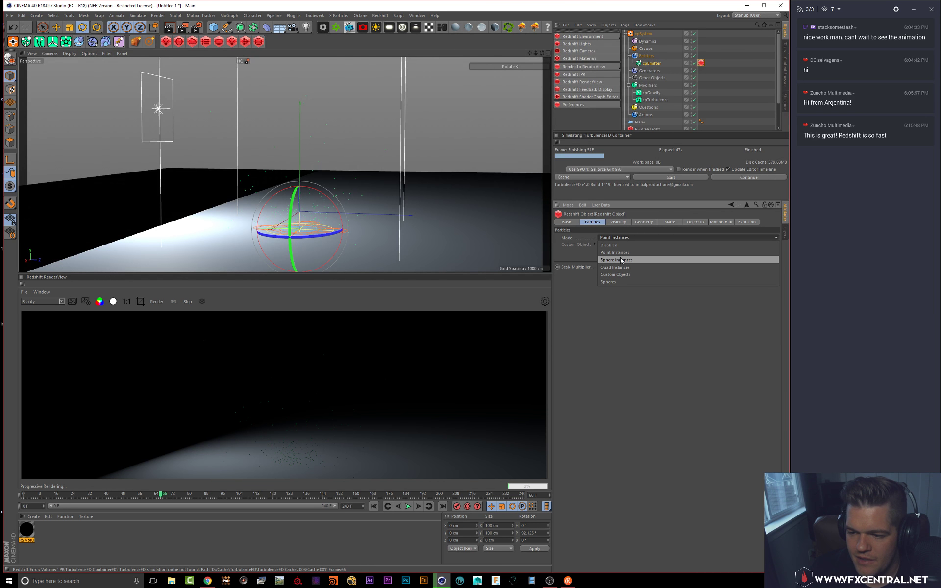
pyautogui.click(618, 258)
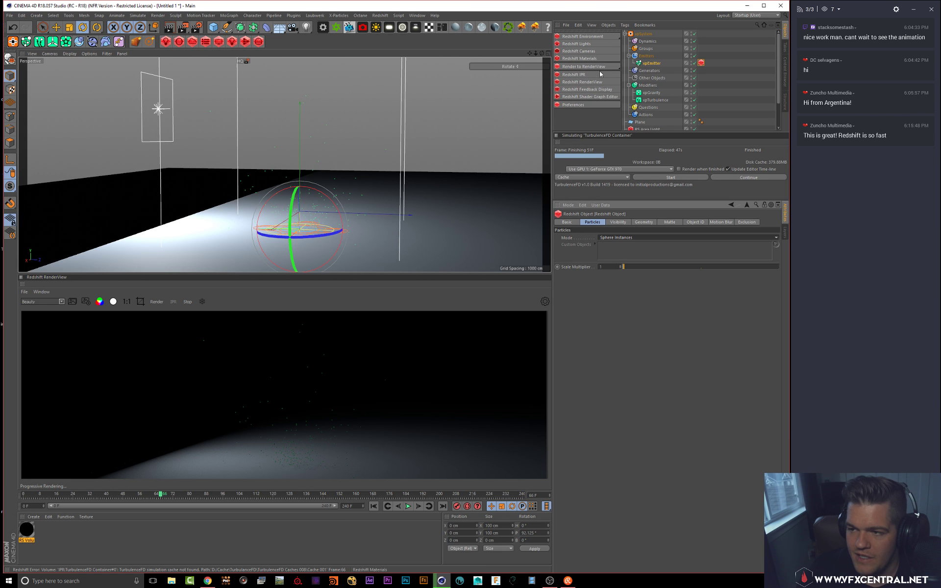
# Step: Set the emitter's particle display color to red with a hue of 0°, and play the simulation briefly from the first frame
pyautogui.click(646, 63)
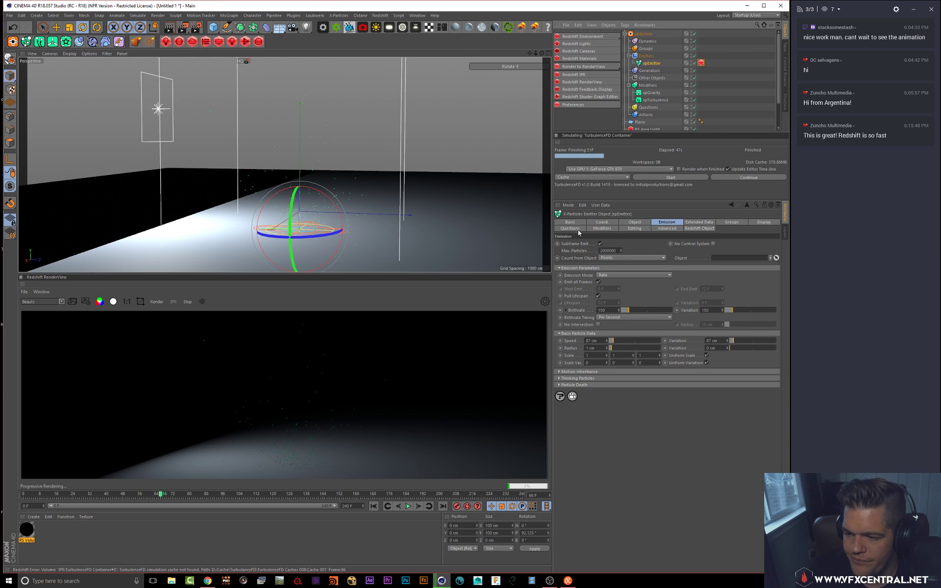
pyautogui.click(758, 222)
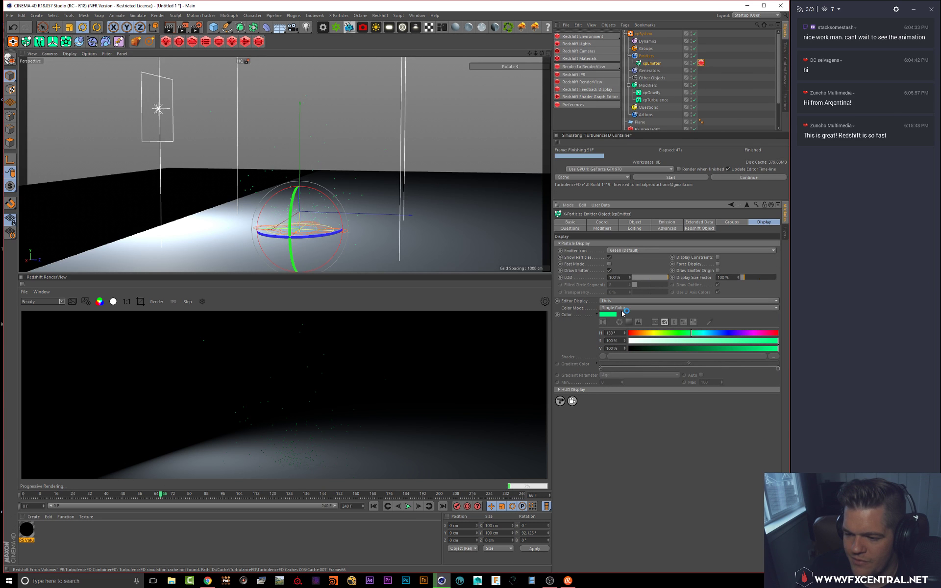
pyautogui.moveTo(690, 334); pyautogui.dragTo(606, 342)
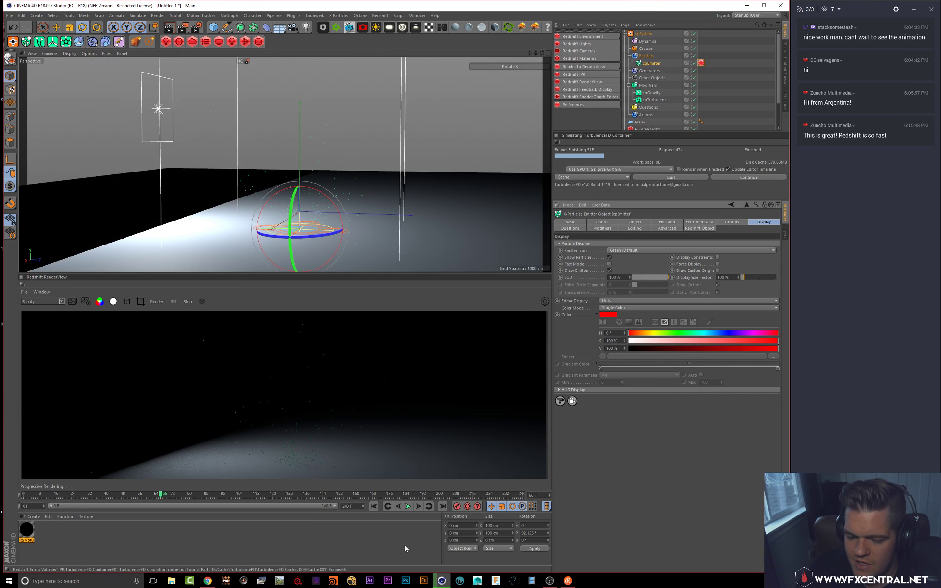
pyautogui.click(374, 506)
pyautogui.click(409, 507)
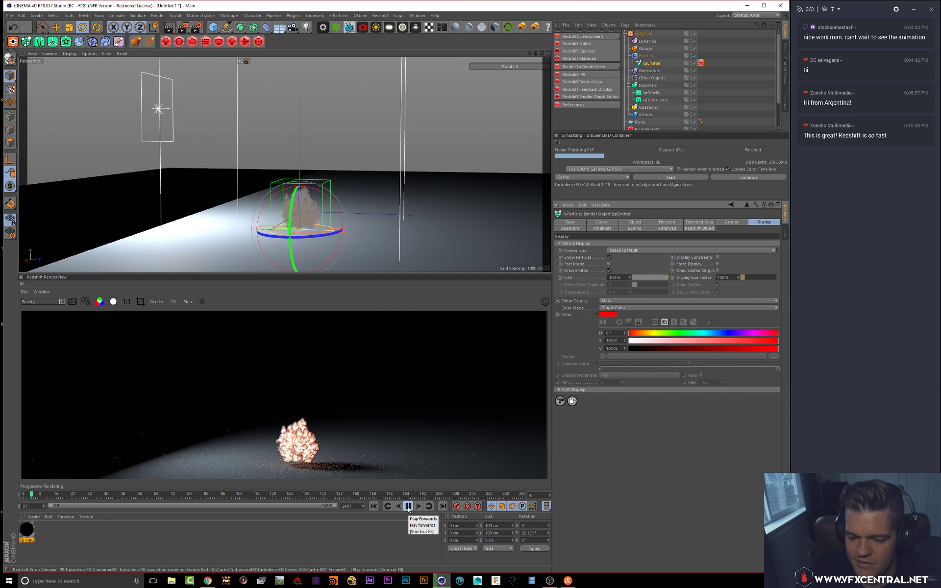
pyautogui.click(408, 507)
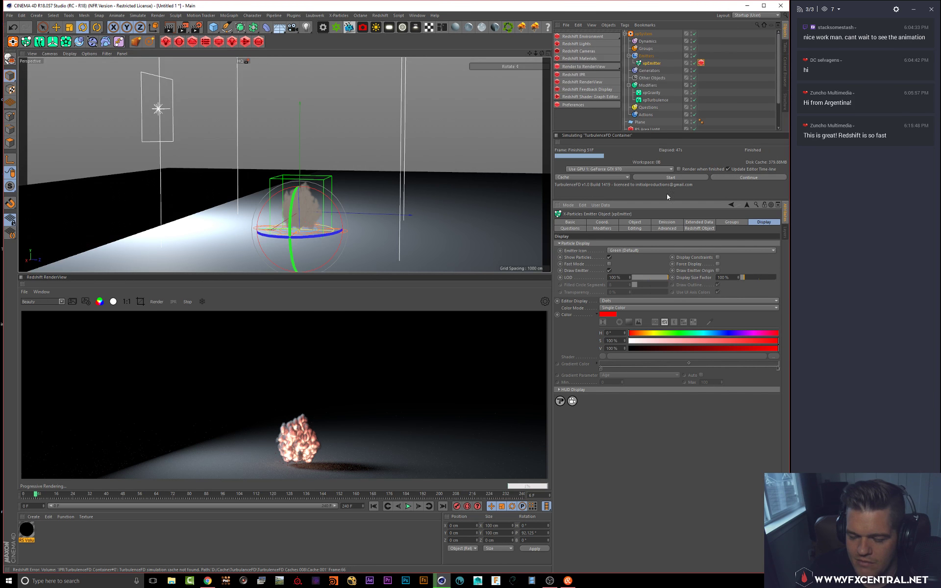
# Step: Switch the emitter's Redshift particle mode to Custom Objects
pyautogui.click(702, 63)
pyautogui.click(615, 237)
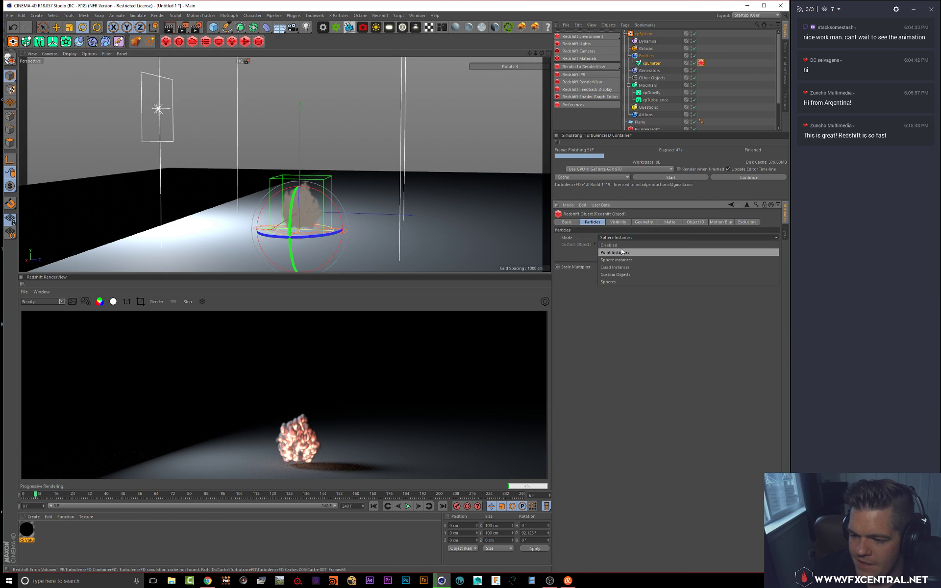
pyautogui.click(618, 275)
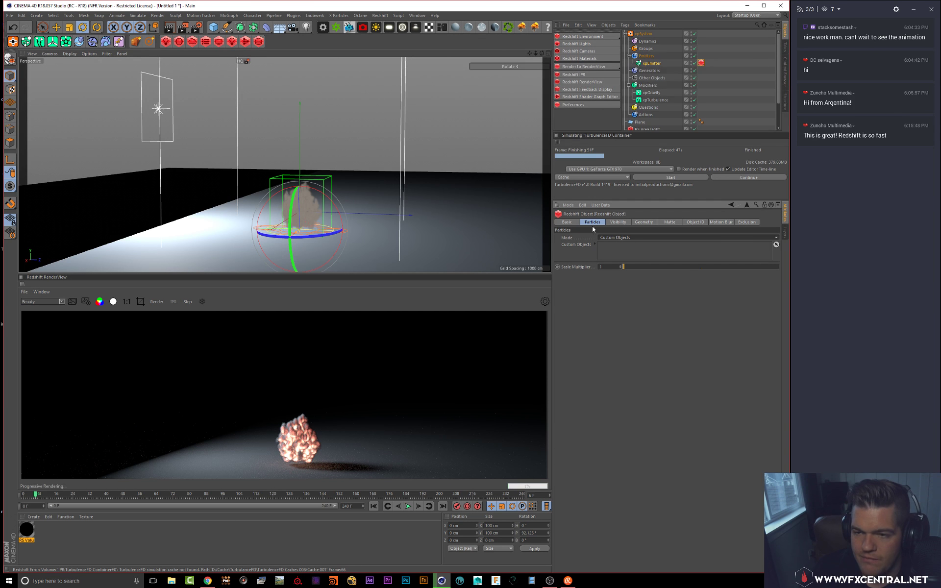
# Step: Create an icosahedron-type sphere with 6 segments and a 1 cm radius, and move it about 309 cm away from the smoke along negative Z
pyautogui.click(214, 28)
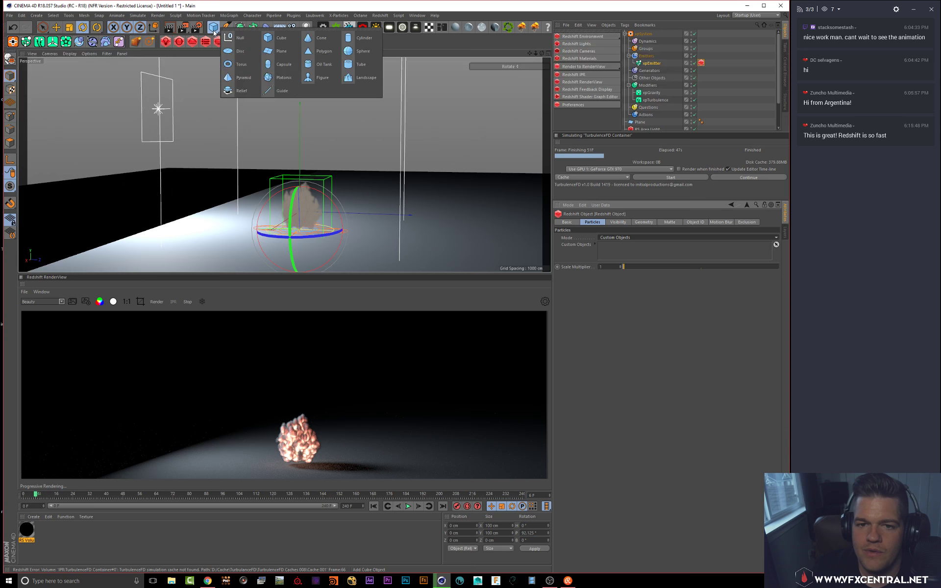
pyautogui.click(368, 50)
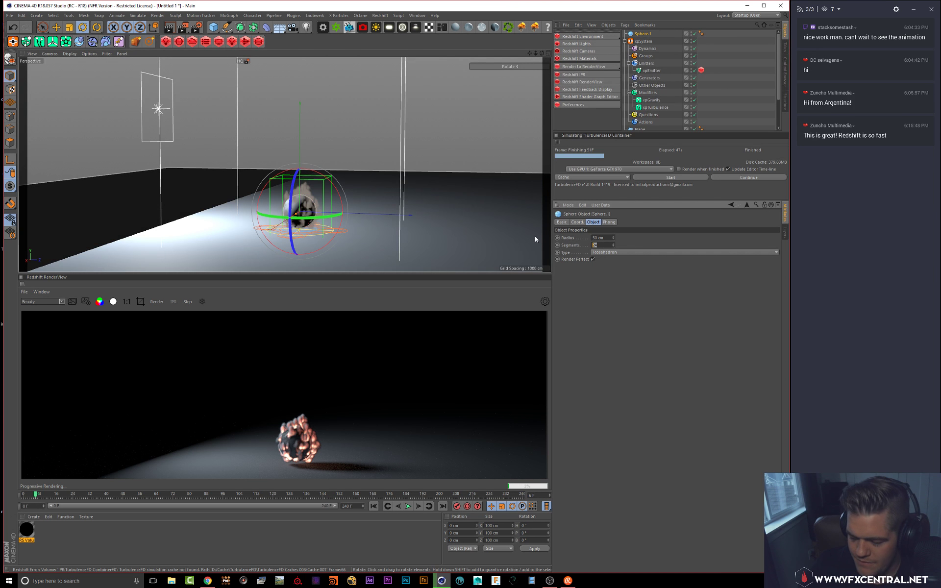
pyautogui.press('Return')
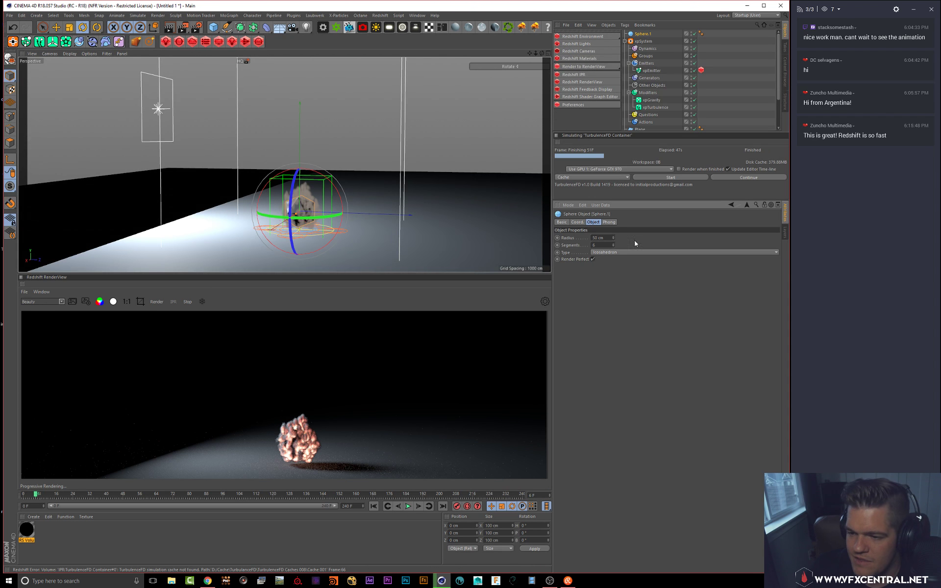
pyautogui.click(607, 237)
pyautogui.write('1')
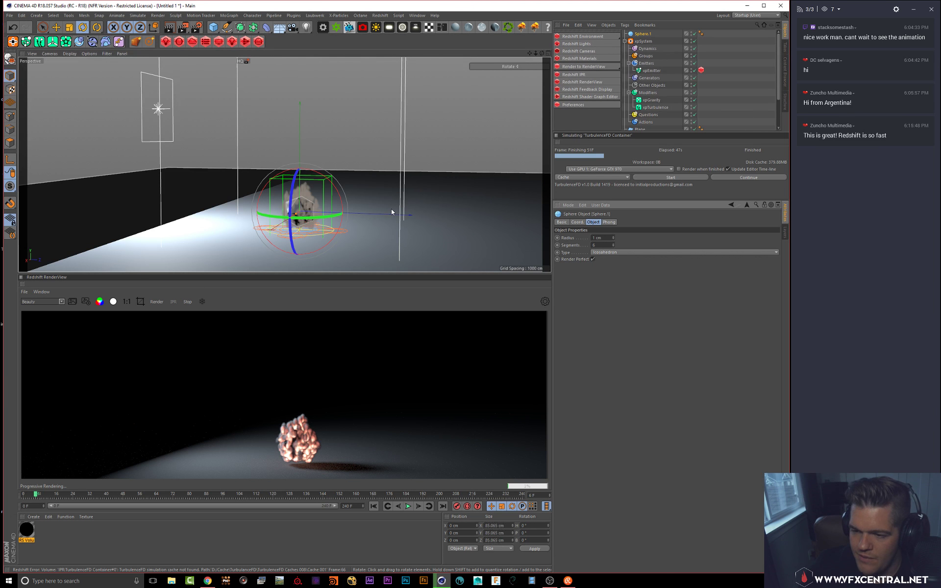
pyautogui.press('Return')
pyautogui.press('e')
pyautogui.moveTo(370, 214); pyautogui.dragTo(270, 211)
# Step: Assign the small sphere as the custom object on the emitter's Redshift tag and play the simulation from the first frame
pyautogui.click(701, 70)
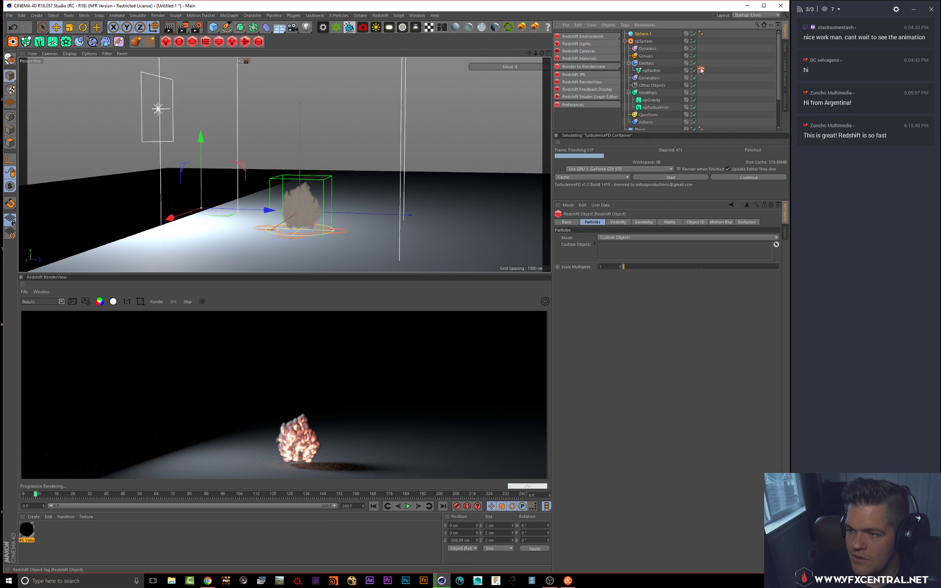
pyautogui.moveTo(643, 35); pyautogui.dragTo(616, 252)
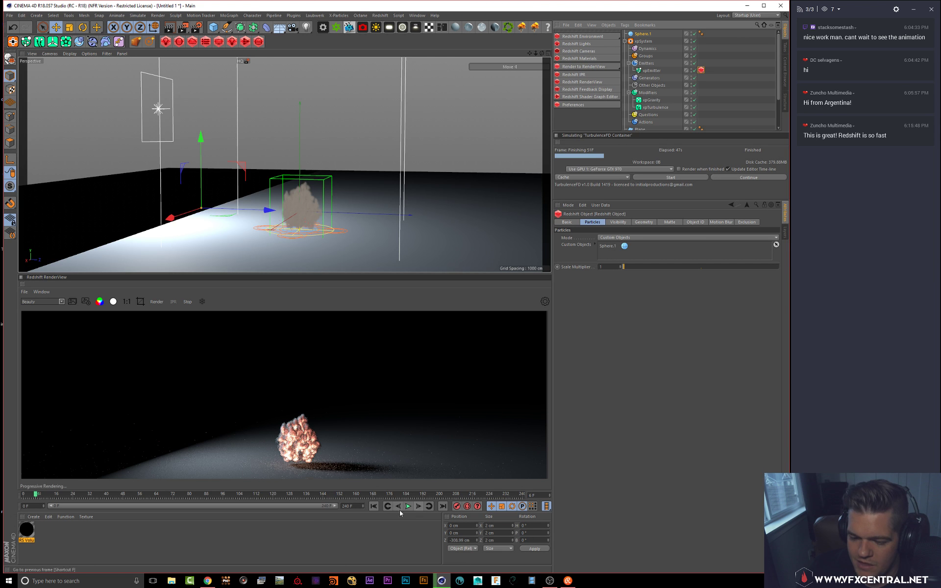
pyautogui.click(374, 507)
pyautogui.click(407, 506)
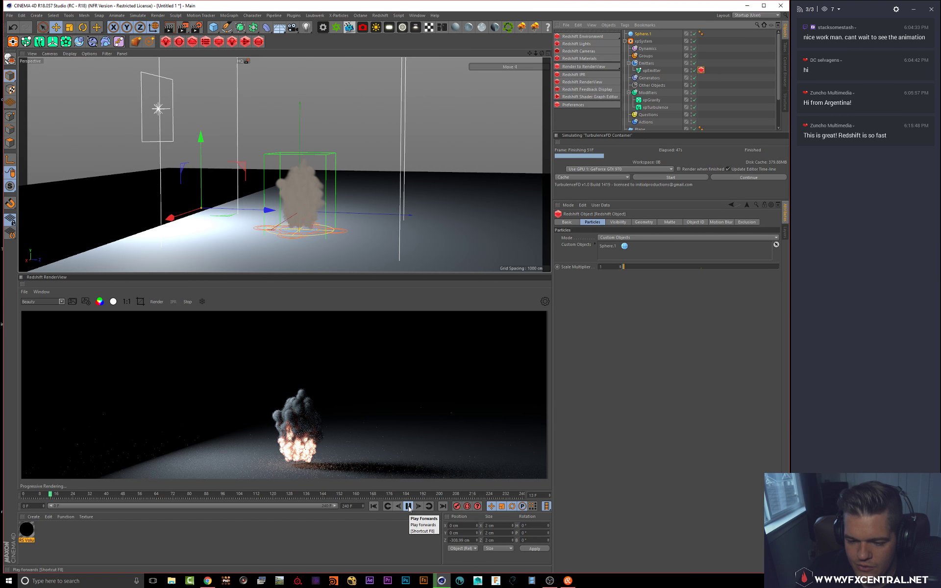
pyautogui.click(408, 507)
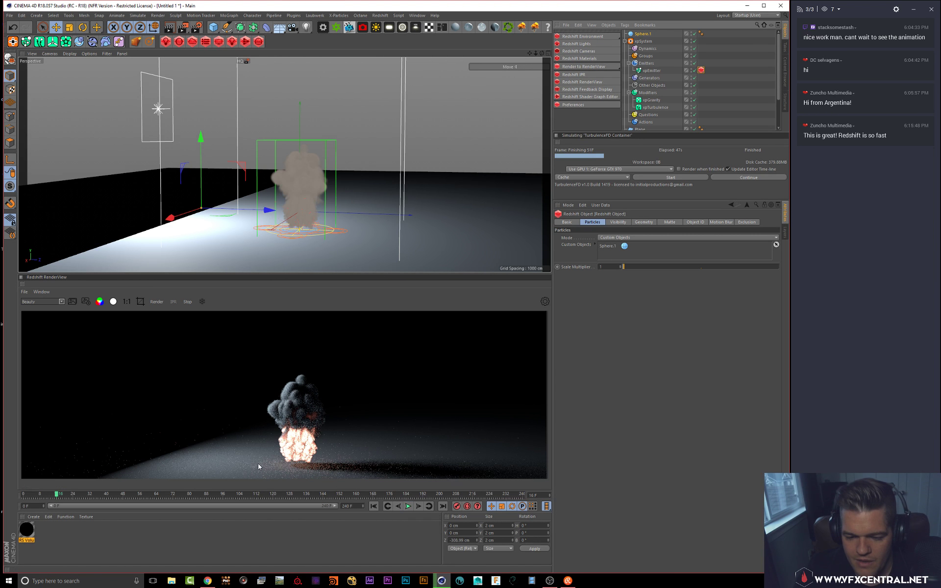
# Step: Create a Redshift Incandescent material
pyautogui.click(605, 58)
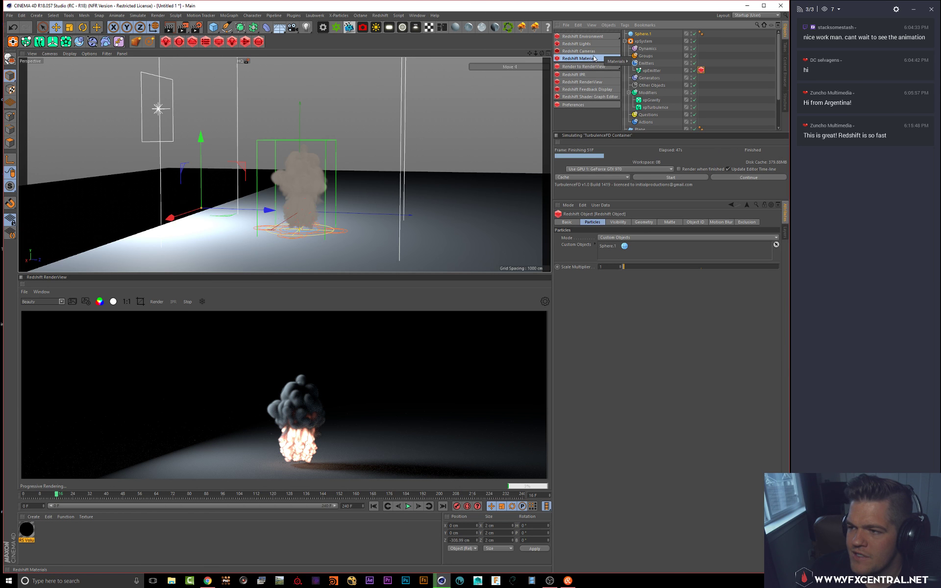
pyautogui.moveTo(611, 63)
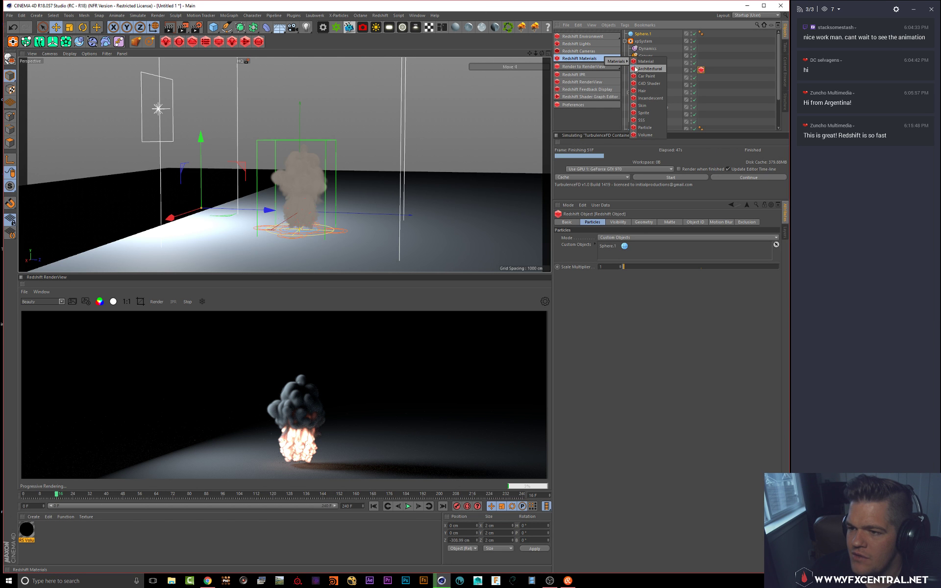
pyautogui.click(650, 98)
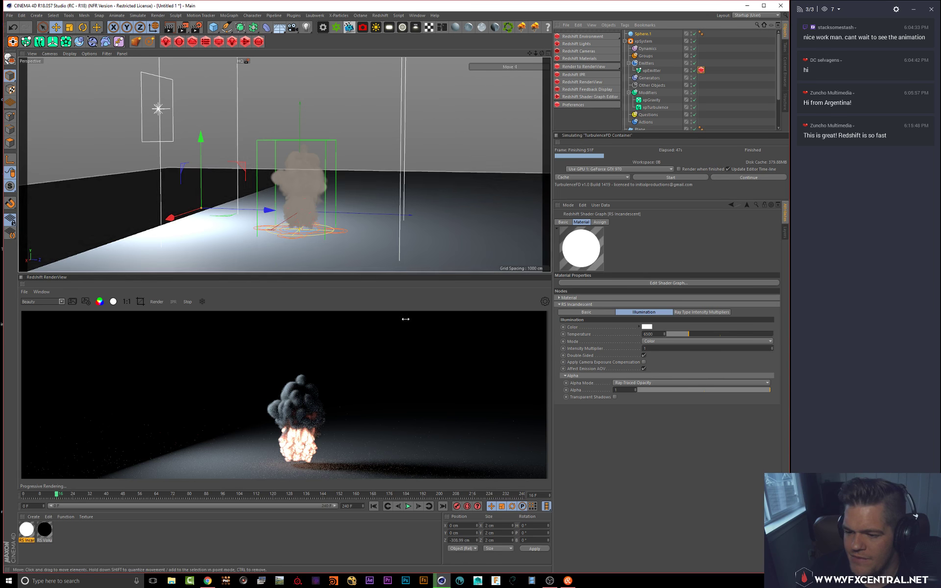
# Step: Apply the Incandescent material to the small sphere and switch its illumination to Temperature mode at about 2076
pyautogui.moveTo(24, 531); pyautogui.dragTo(302, 279)
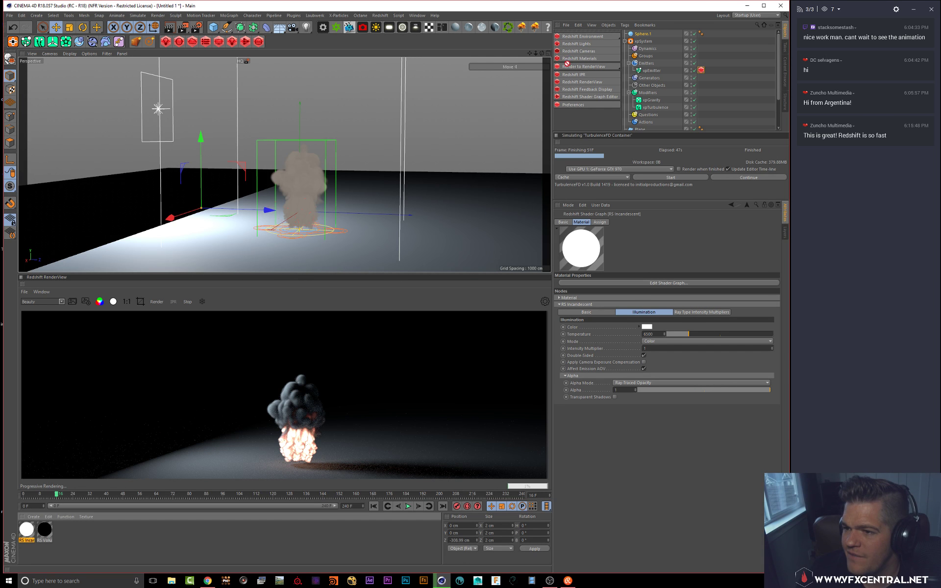
pyautogui.moveTo(637, 35); pyautogui.dragTo(640, 35)
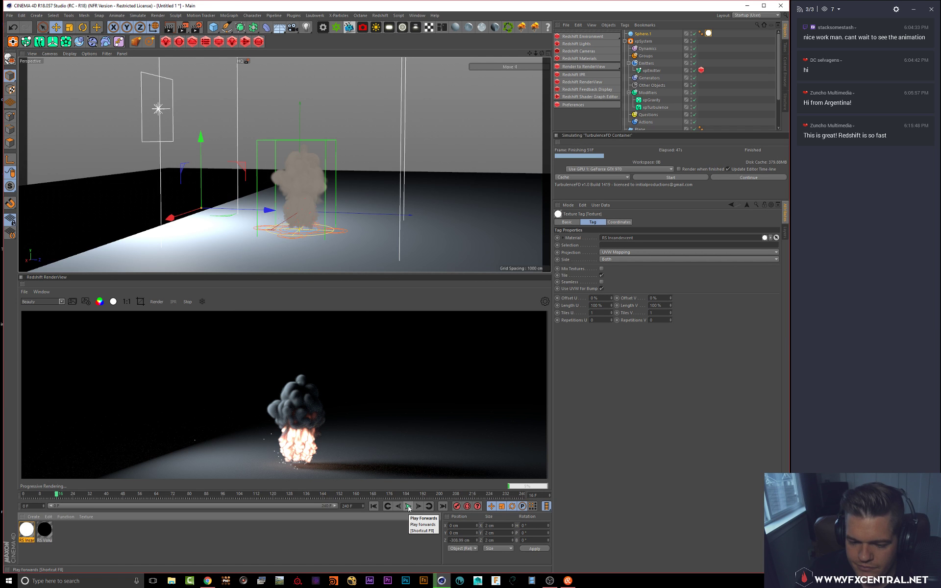
pyautogui.doubleClick(26, 530)
pyautogui.moveTo(242, 49); pyautogui.dragTo(593, 108)
pyautogui.click(522, 148)
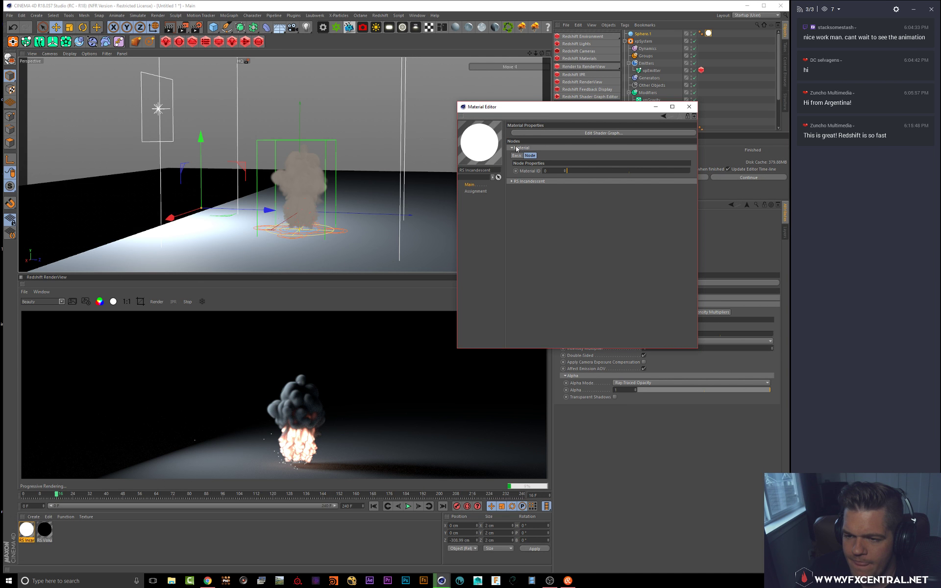
pyautogui.click(517, 148)
pyautogui.click(531, 155)
pyautogui.click(608, 192)
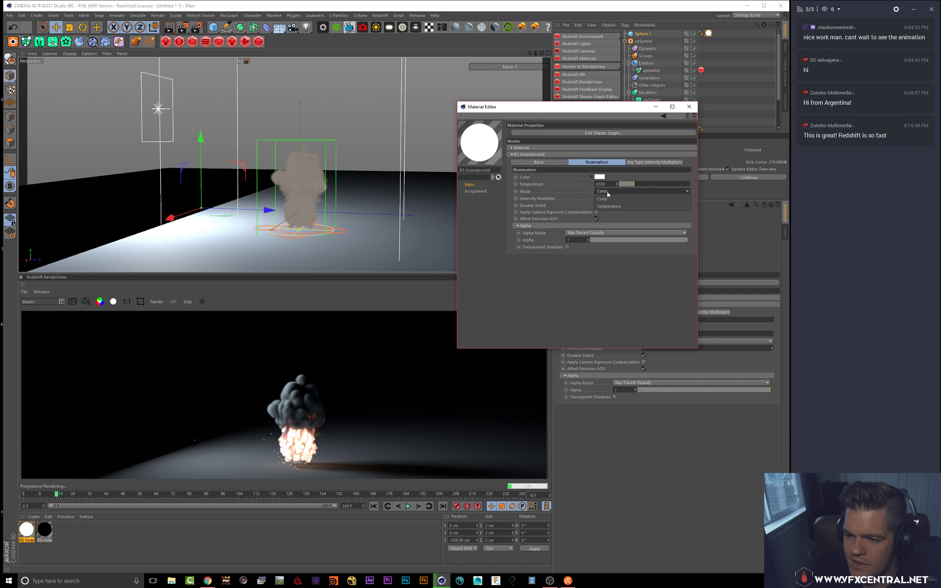
pyautogui.click(610, 205)
pyautogui.moveTo(626, 185); pyautogui.dragTo(624, 186)
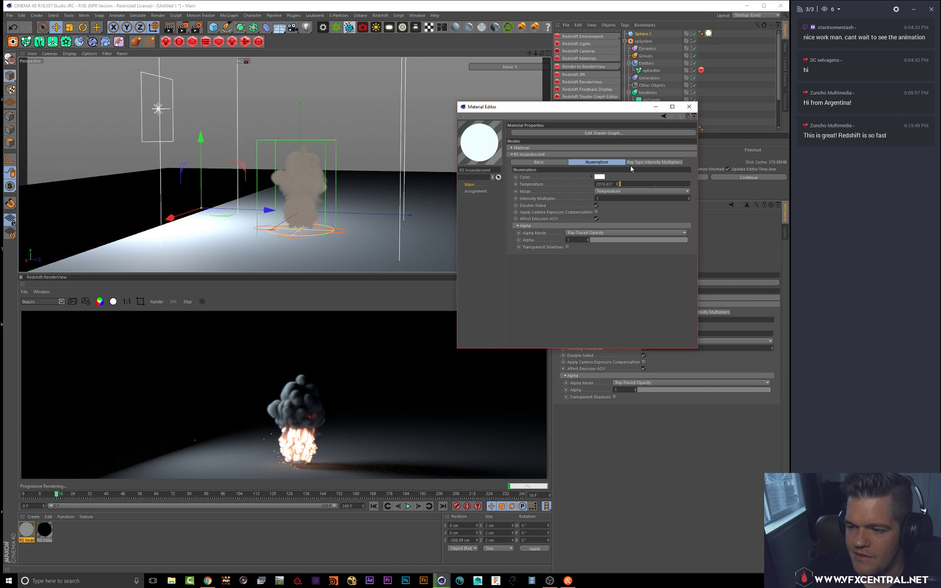
pyautogui.click(608, 190)
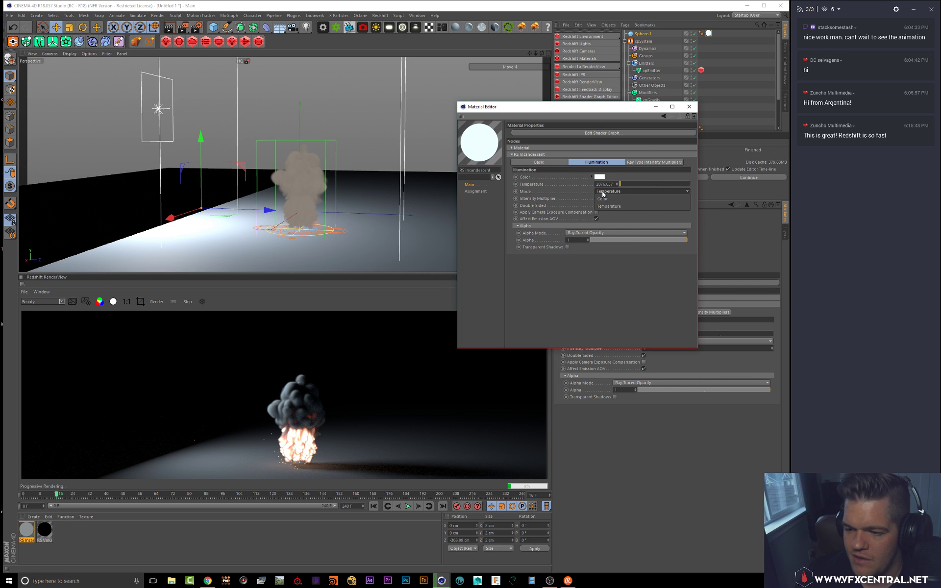
pyautogui.click(602, 191)
# Step: Add a Noise node to the incandescent material's shader graph and connect it to the Incandescent node's intensity multiplier
pyautogui.click(563, 132)
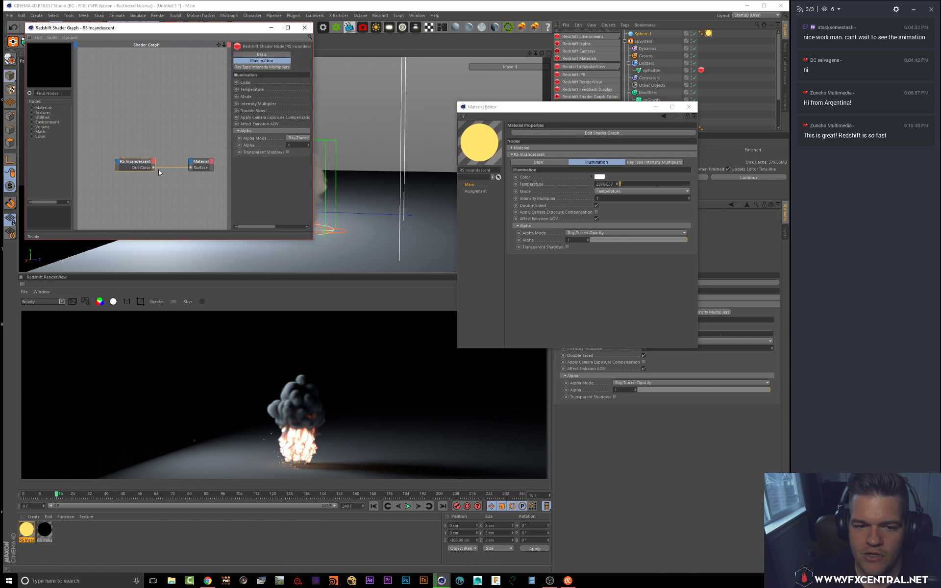
pyautogui.write('noise')
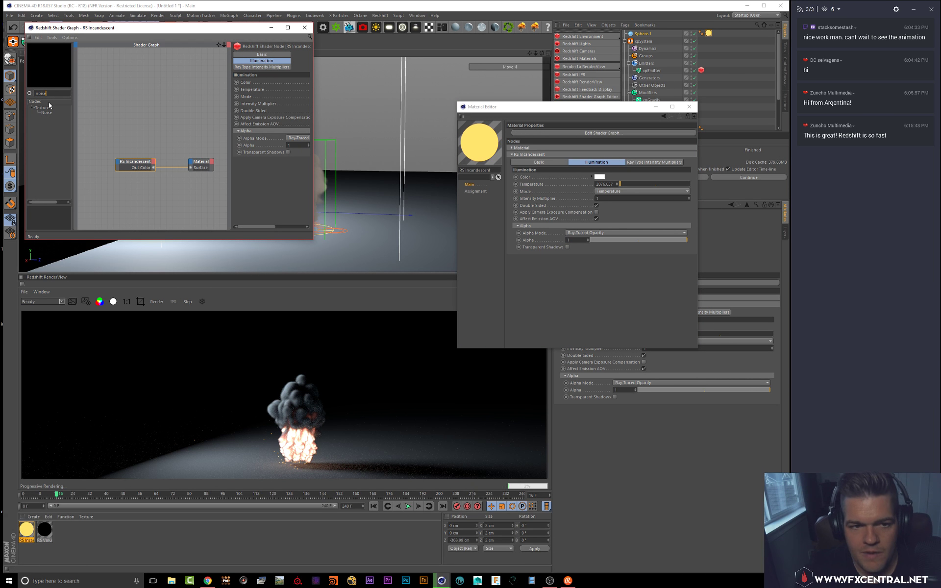
pyautogui.moveTo(102, 178); pyautogui.dragTo(118, 166)
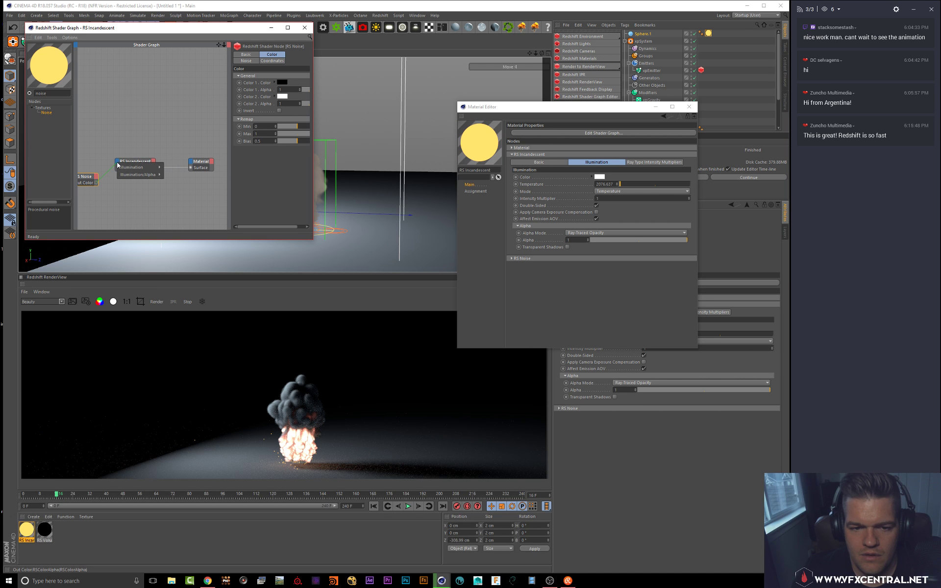
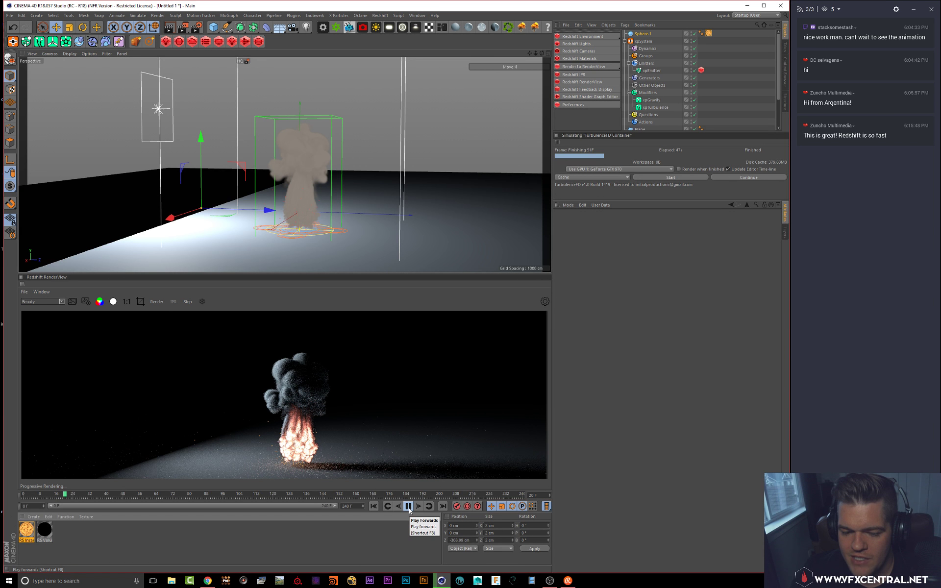
# Step: Stop the simulation playback around frame 23 and enlarge the render view
pyautogui.click(409, 508)
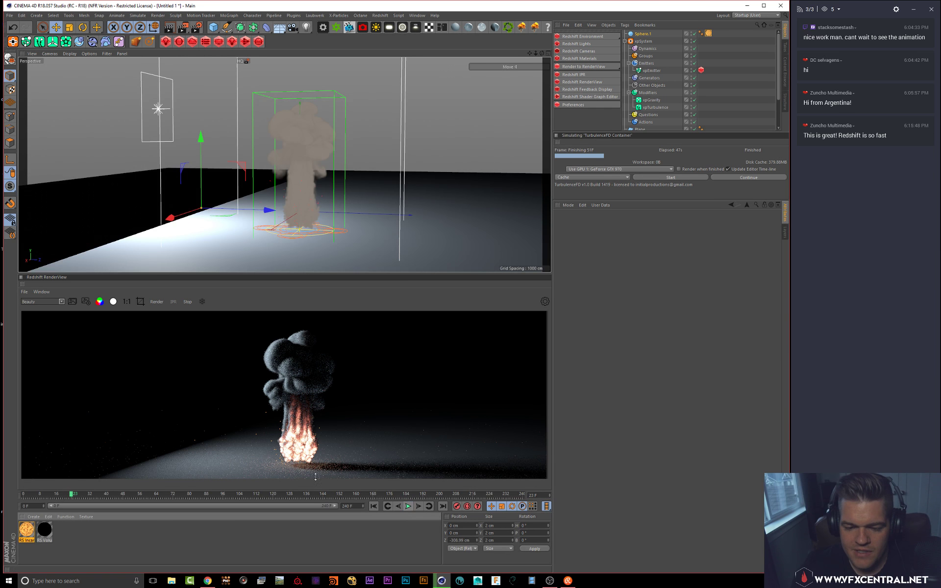
pyautogui.moveTo(251, 274); pyautogui.dragTo(255, 162)
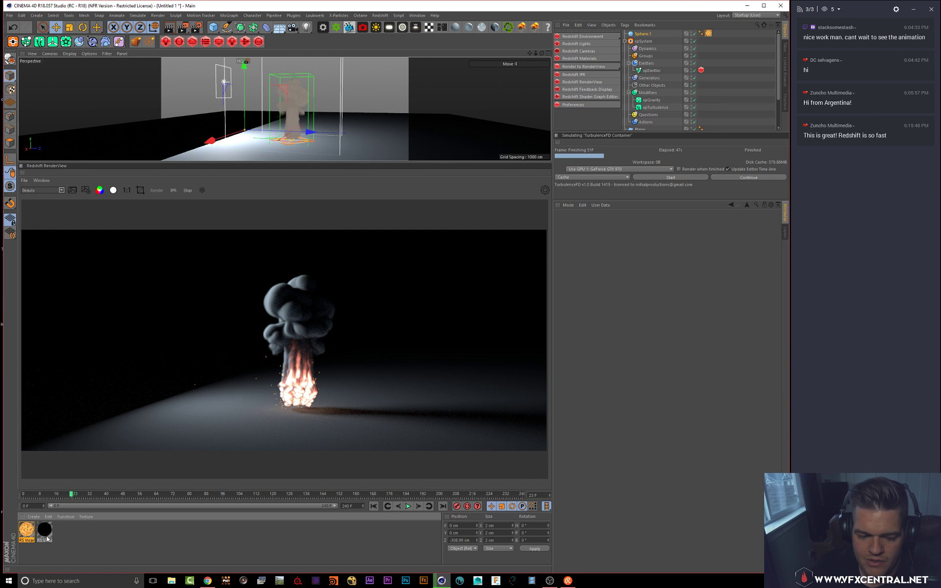
# Step: Examine the incandescent material's illumination, ray type intensity and noise settings
pyautogui.doubleClick(26, 529)
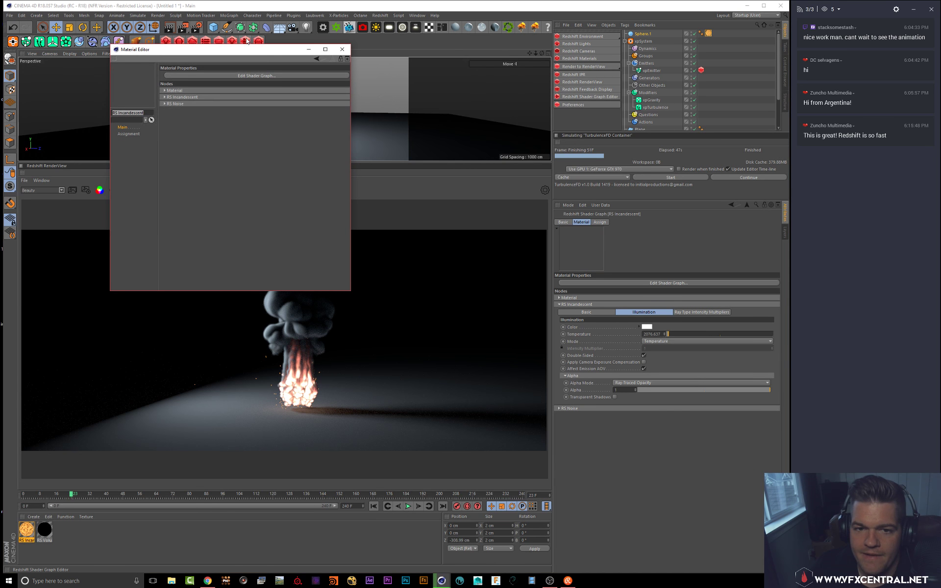
pyautogui.click(179, 97)
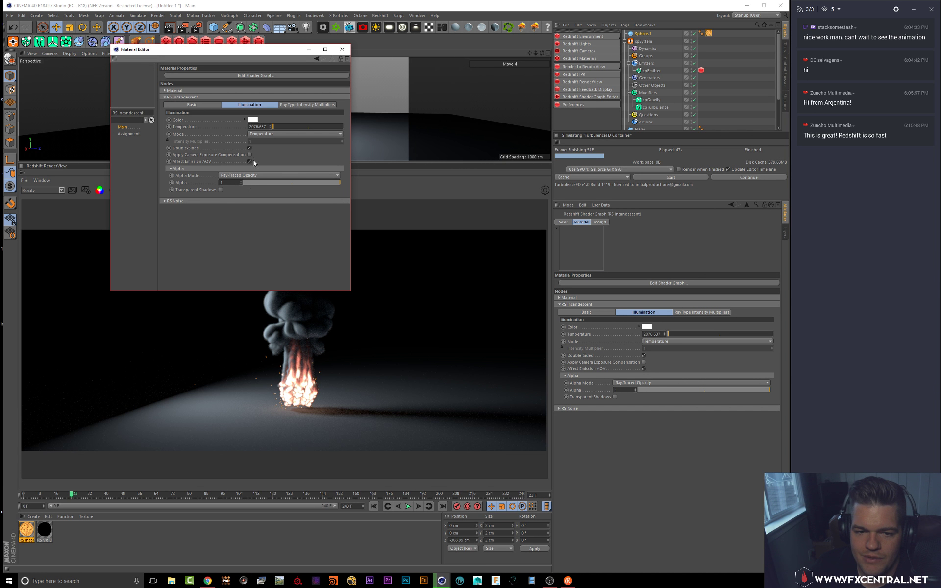
pyautogui.click(176, 202)
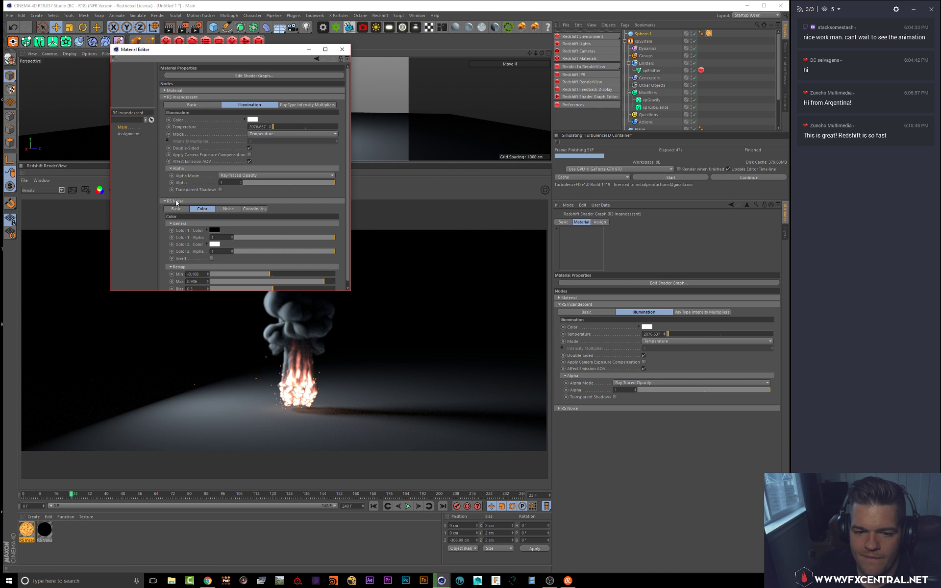
pyautogui.click(176, 201)
pyautogui.click(195, 105)
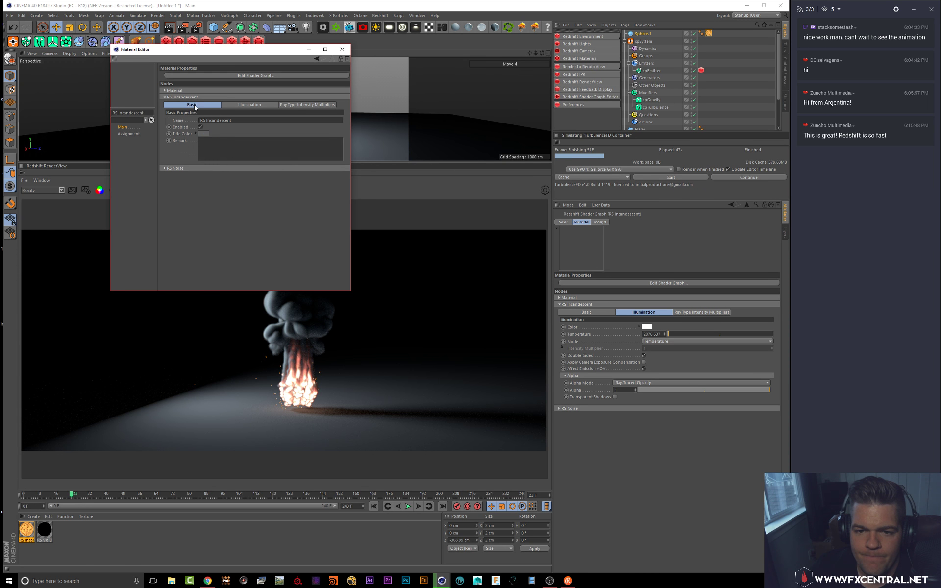
pyautogui.click(186, 92)
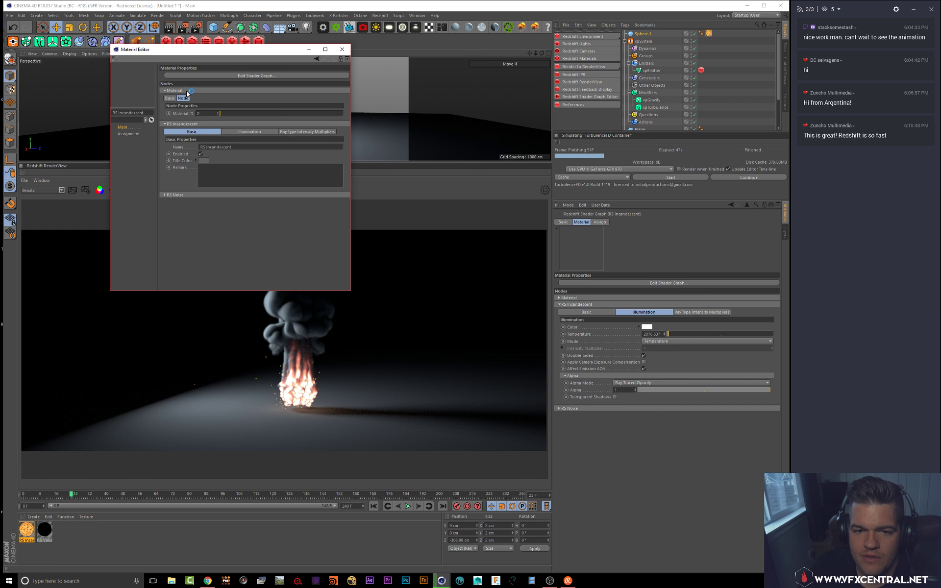
pyautogui.click(239, 131)
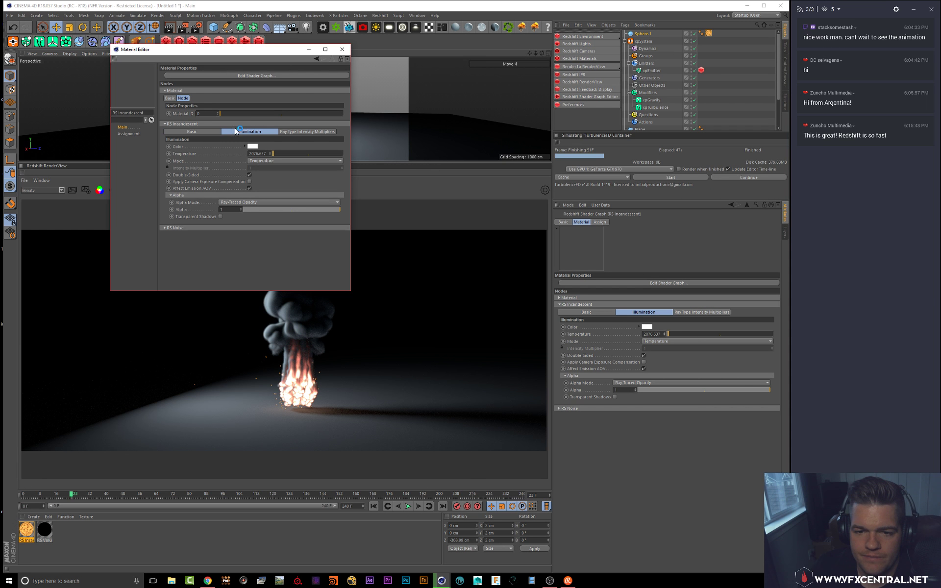
pyautogui.click(305, 131)
pyautogui.click(272, 132)
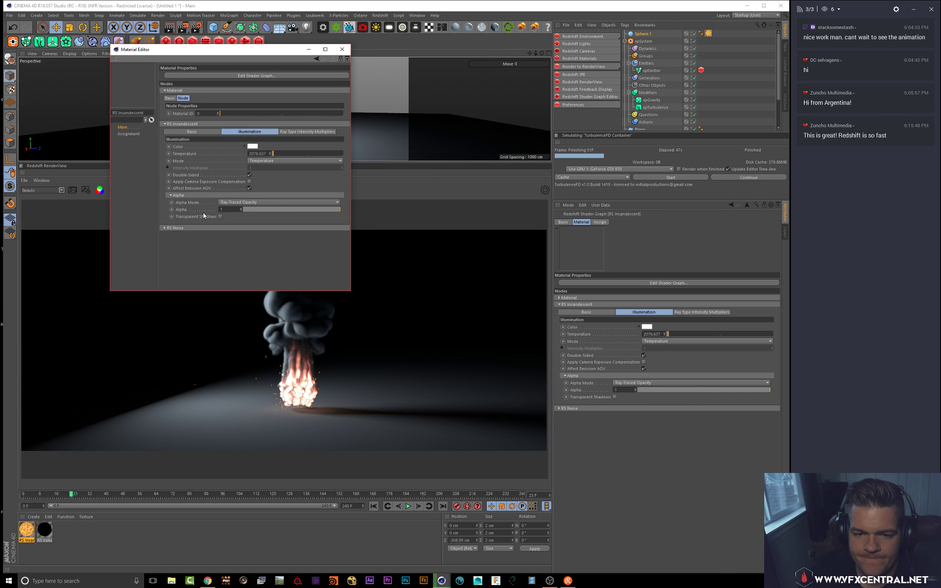
pyautogui.click(167, 229)
pyautogui.click(167, 228)
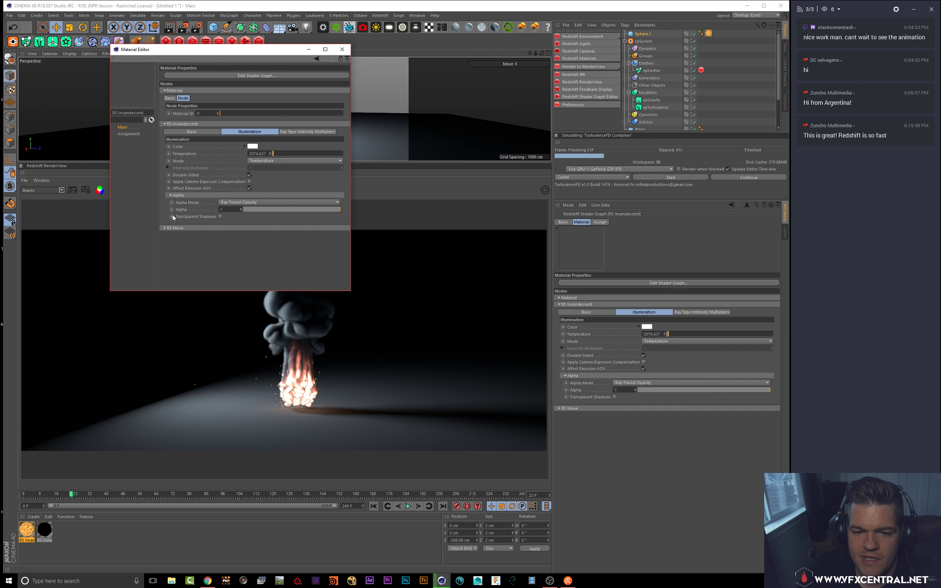
# Step: Delete the Noise node from the incandescent shader graph and set the Incandescent node's Intensity Multiplier to 10
pyautogui.click(237, 77)
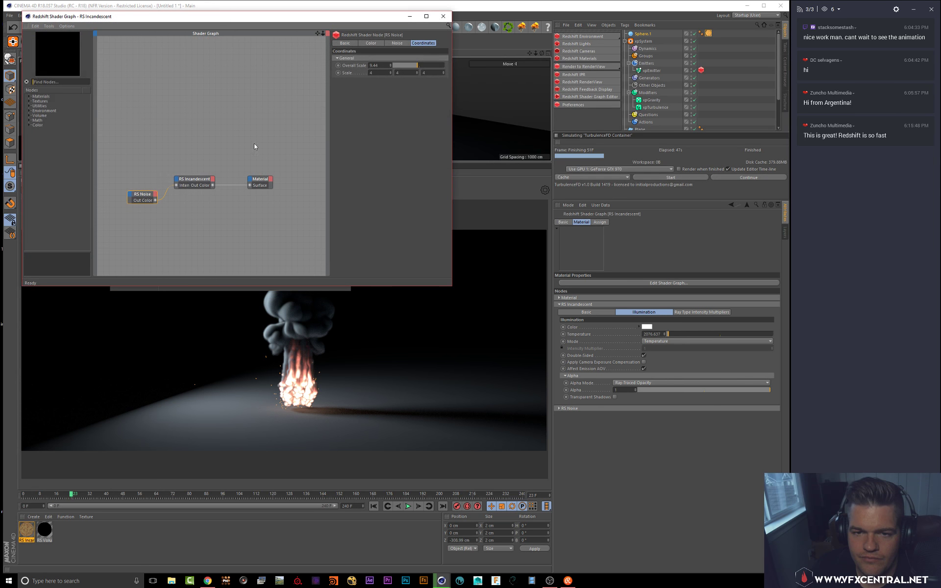
pyautogui.moveTo(123, 168); pyautogui.dragTo(163, 221)
pyautogui.press('Delete')
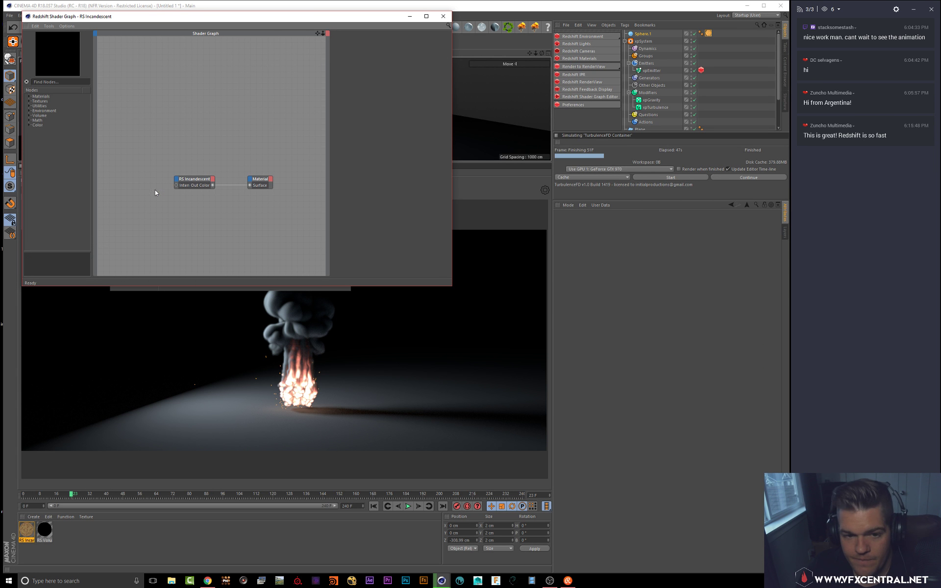
pyautogui.click(177, 179)
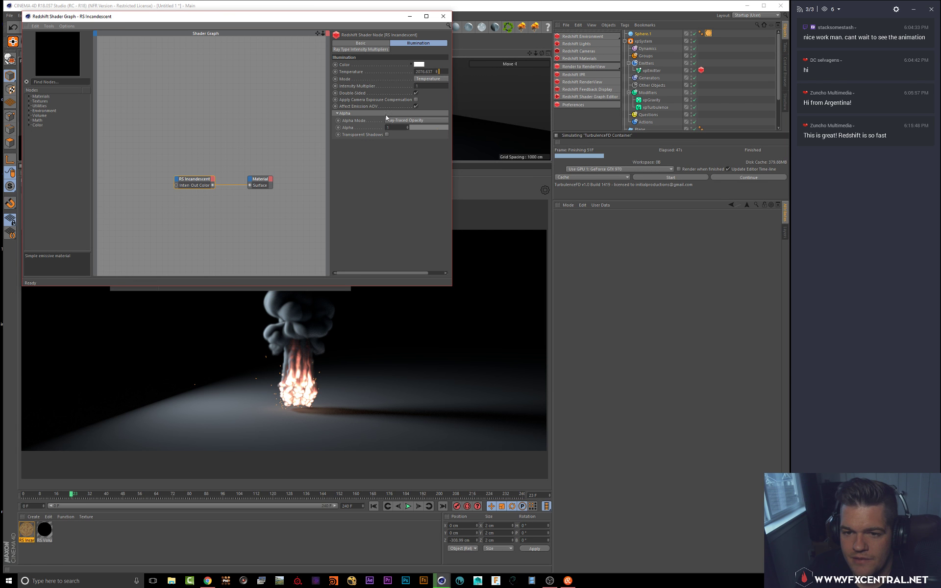
pyautogui.write('0')
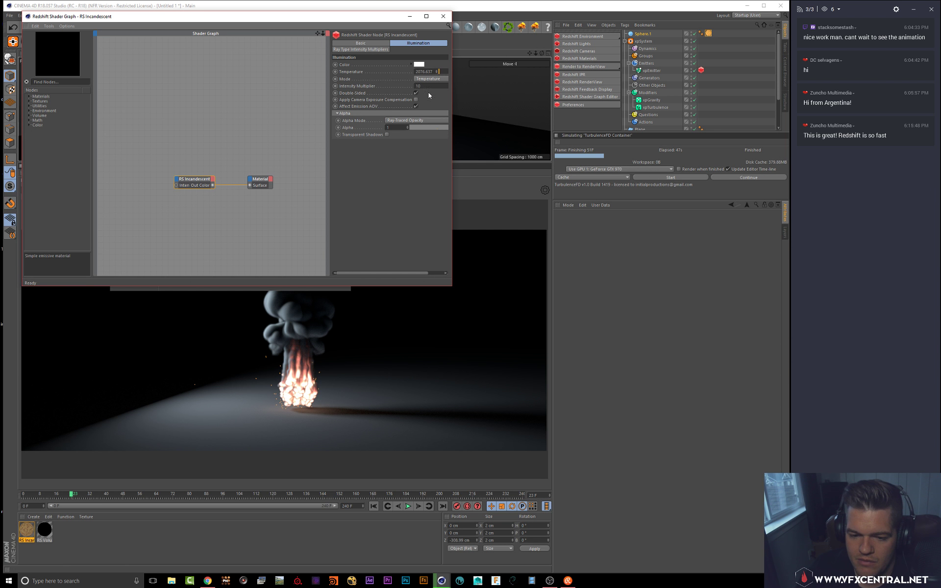
pyautogui.click(443, 16)
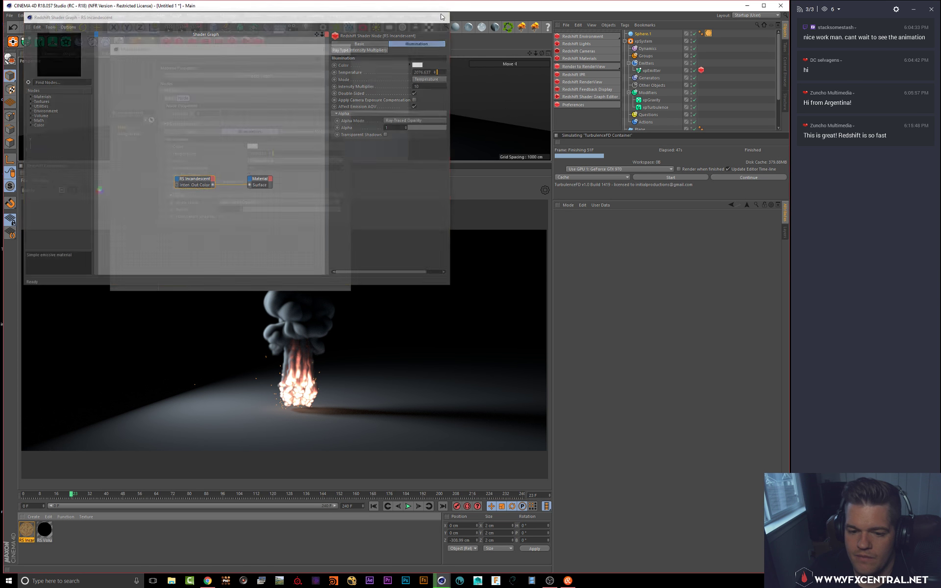
# Step: Refresh the render to check the updated incandescent particles, and stop it once they have been viewed
pyautogui.moveTo(282, 49); pyautogui.dragTo(543, 114)
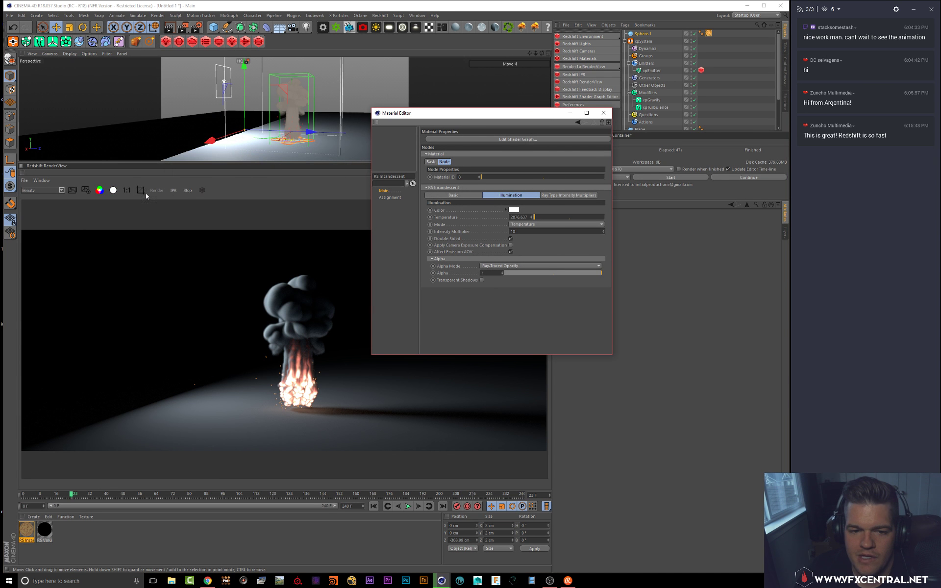
pyautogui.click(185, 190)
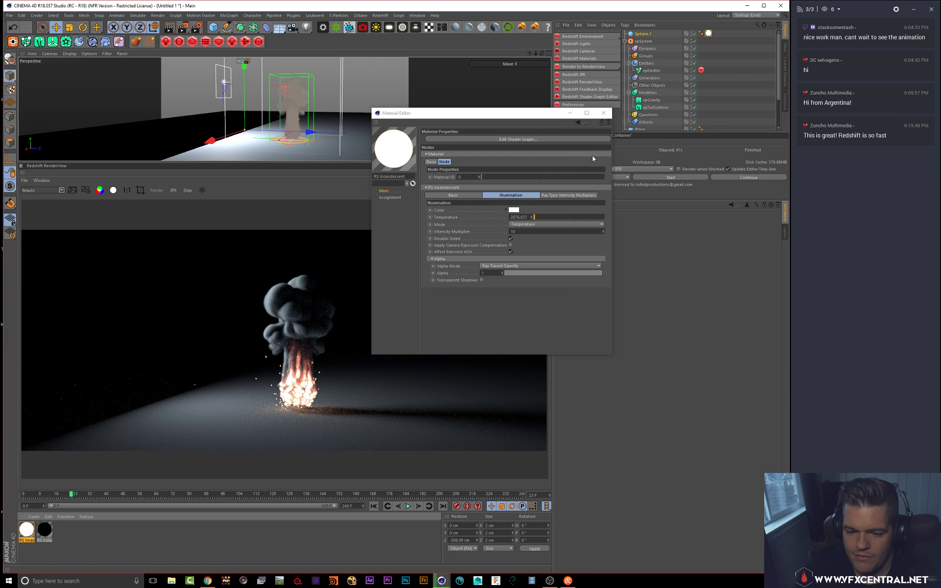
pyautogui.click(603, 113)
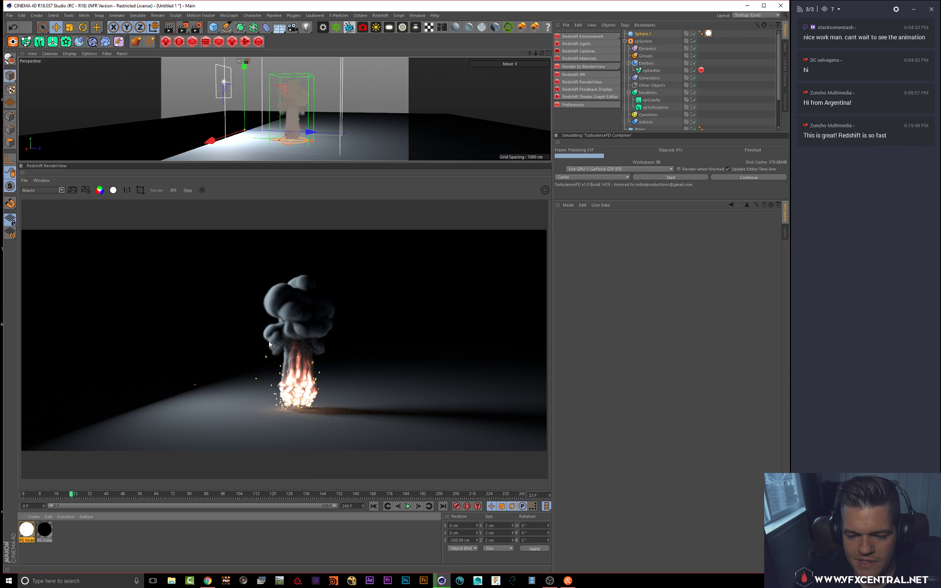
pyautogui.click(188, 190)
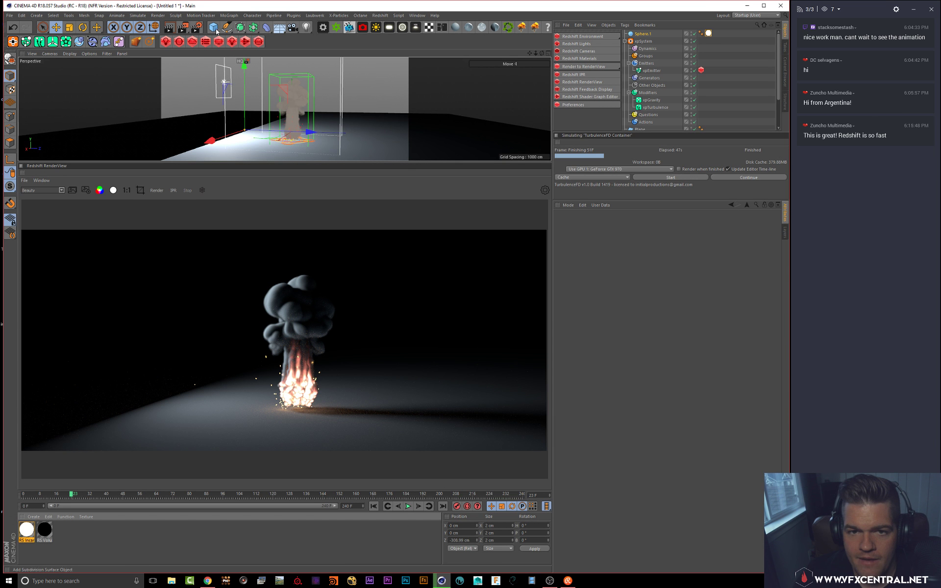
# Step: Set the Redshift motion blur to 5 transformation steps in the render settings
pyautogui.click(196, 28)
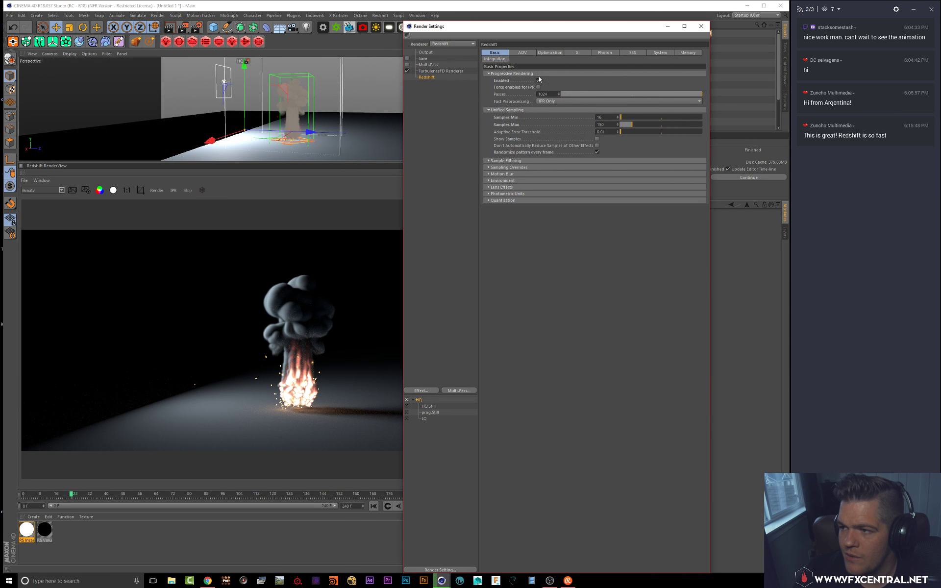
pyautogui.click(489, 175)
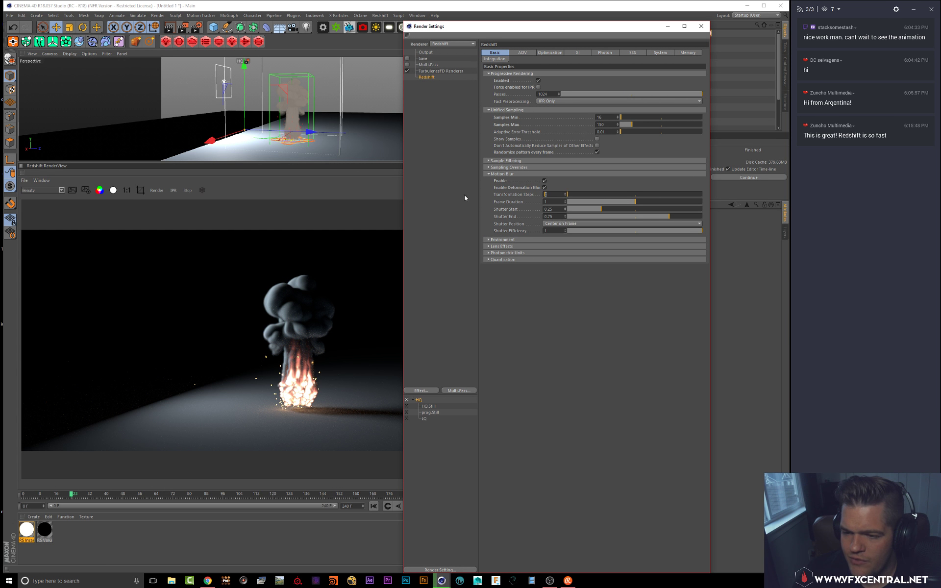
pyautogui.press('Return')
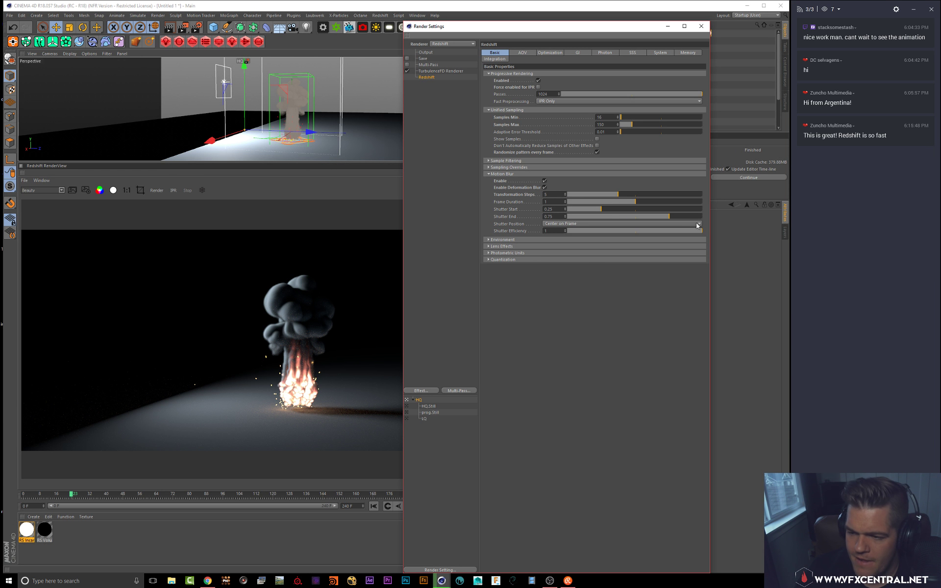
# Step: Test-render the motion blur with Shutter End at 0.34, and set Shutter End to 1
pyautogui.moveTo(691, 216); pyautogui.dragTo(613, 221)
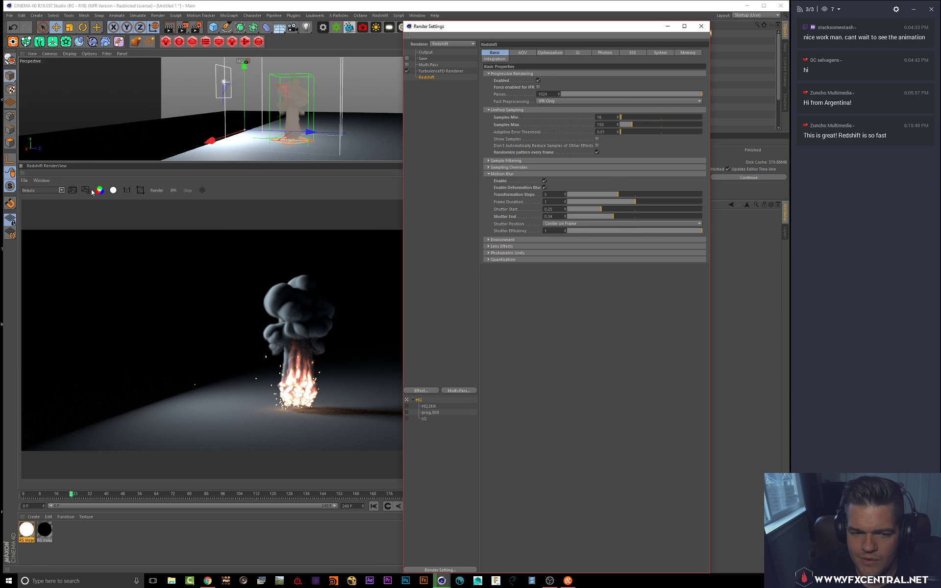
pyautogui.click(154, 190)
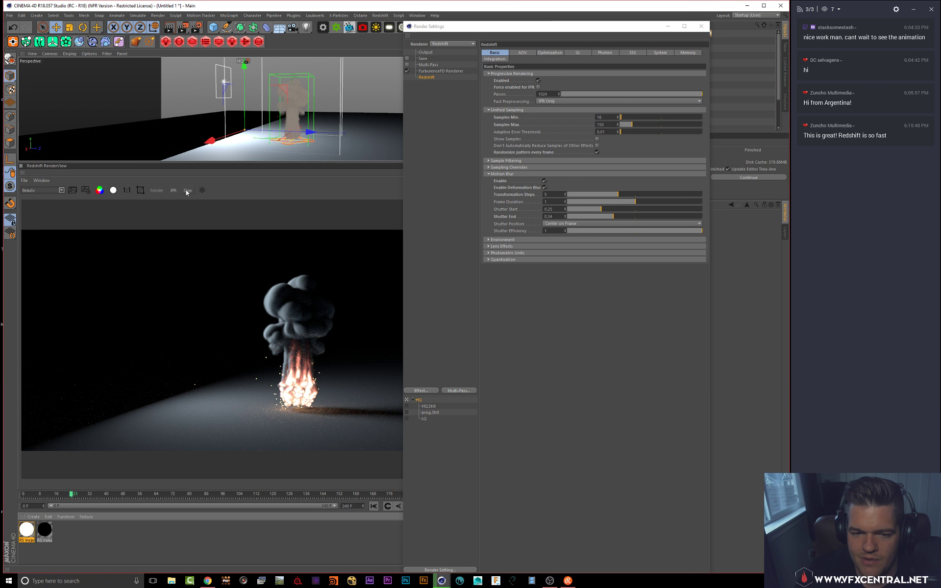
pyautogui.moveTo(626, 218); pyautogui.dragTo(794, 220)
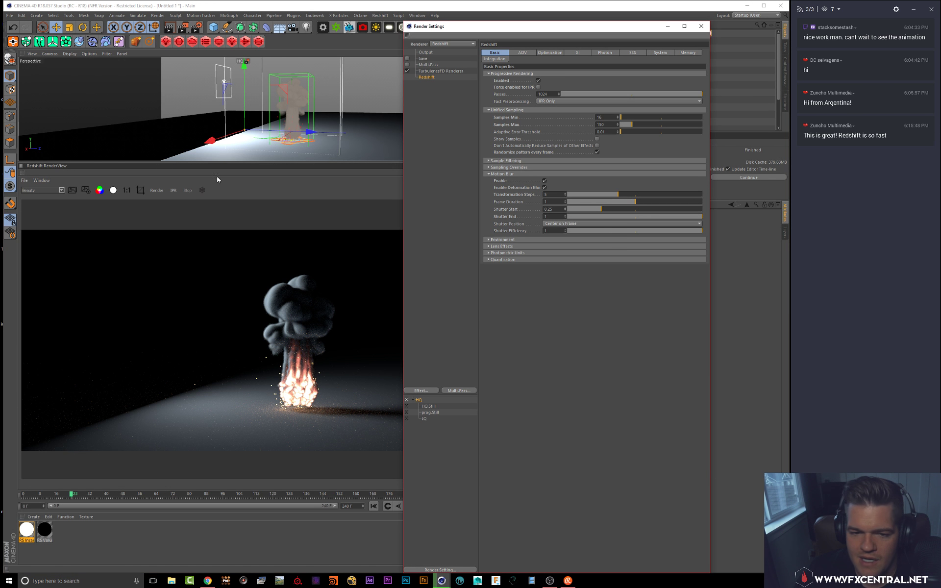
# Step: Test-render the motion blur, set its Shutter Start to 0.08, and close the render settings
pyautogui.click(153, 191)
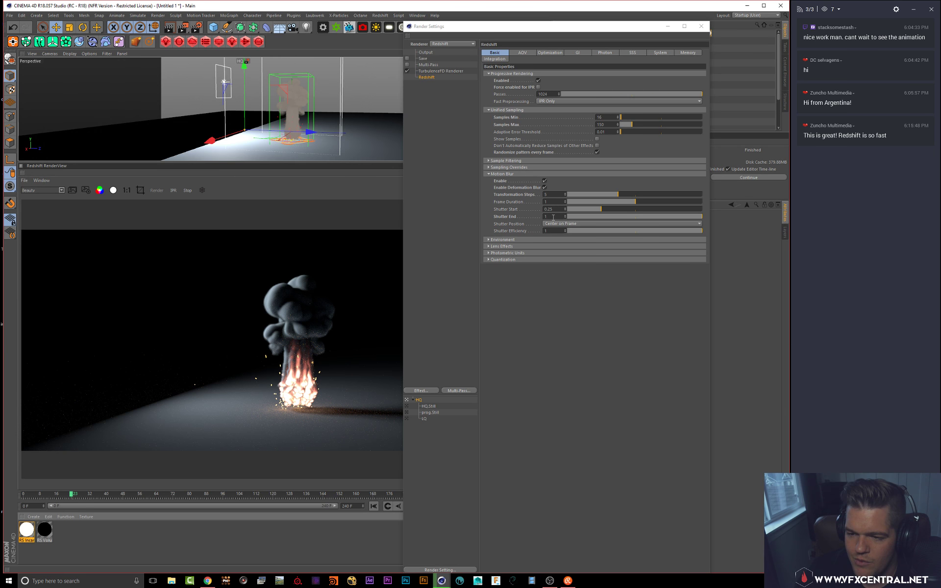
pyautogui.click(554, 217)
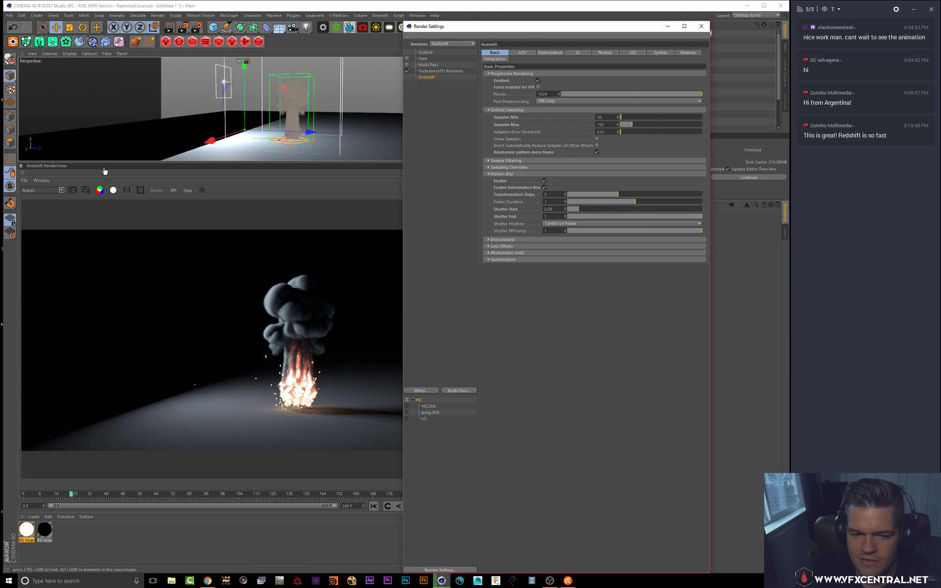
pyautogui.click(188, 191)
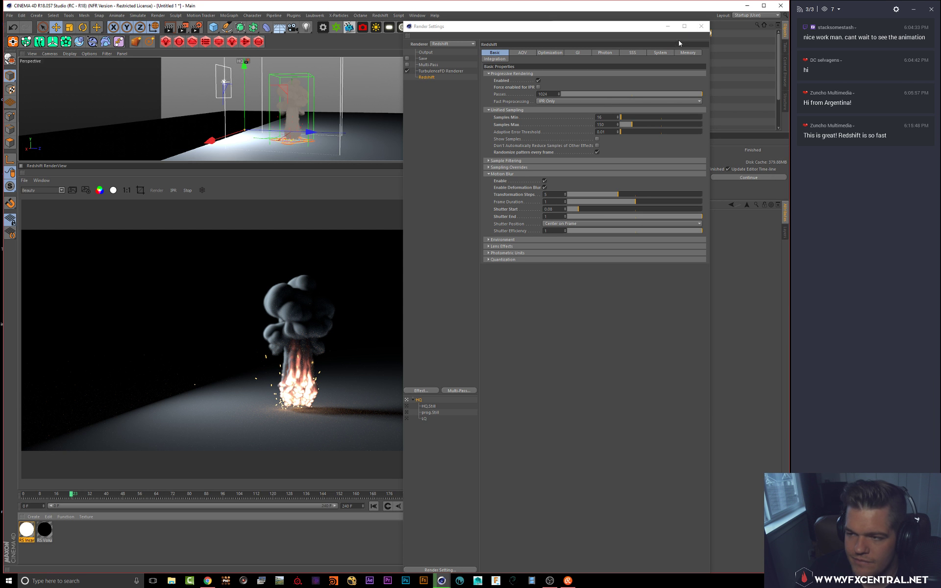
pyautogui.click(701, 26)
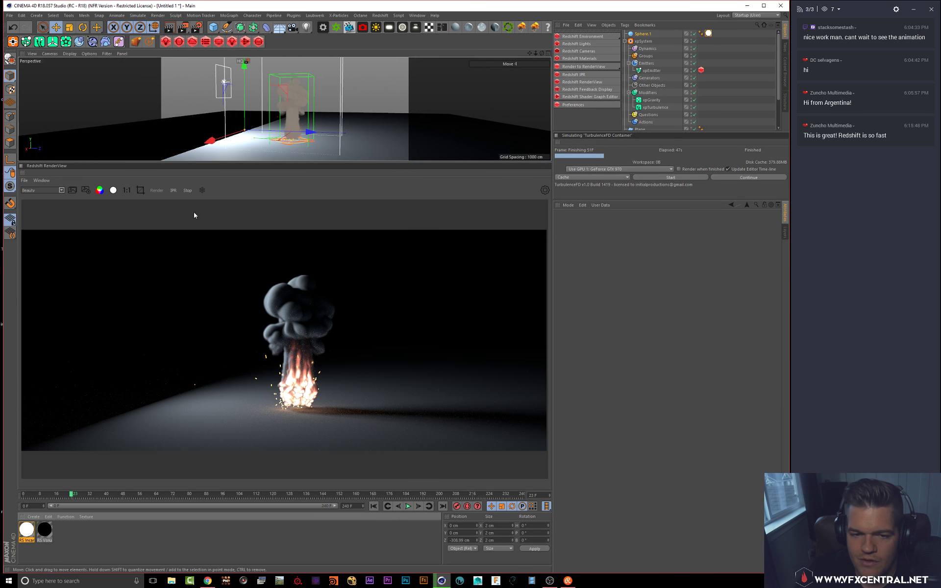
# Step: Select the xpSystem object and shorten the timeline to end at frame 90
pyautogui.click(644, 41)
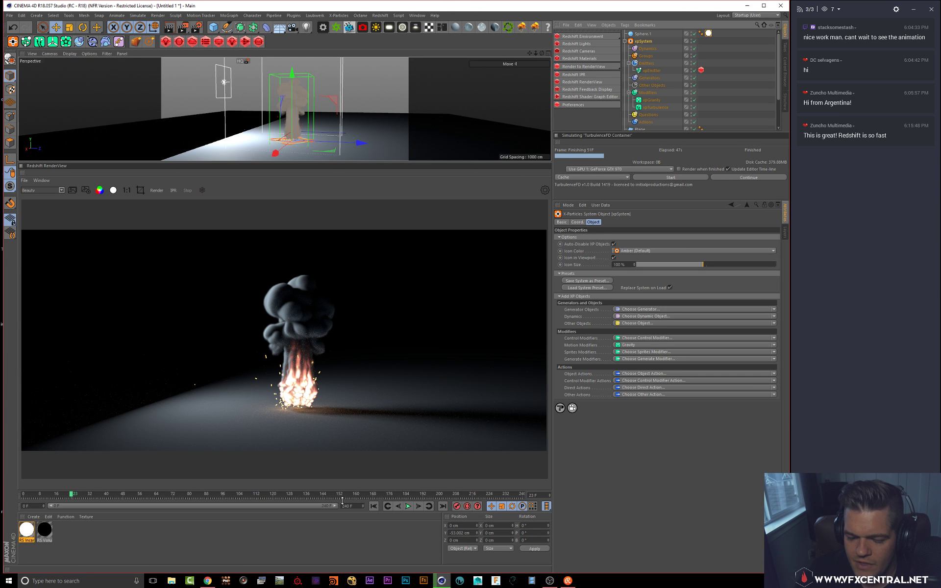
pyautogui.moveTo(356, 507); pyautogui.dragTo(188, 444)
pyautogui.write('90')
pyautogui.press('Return')
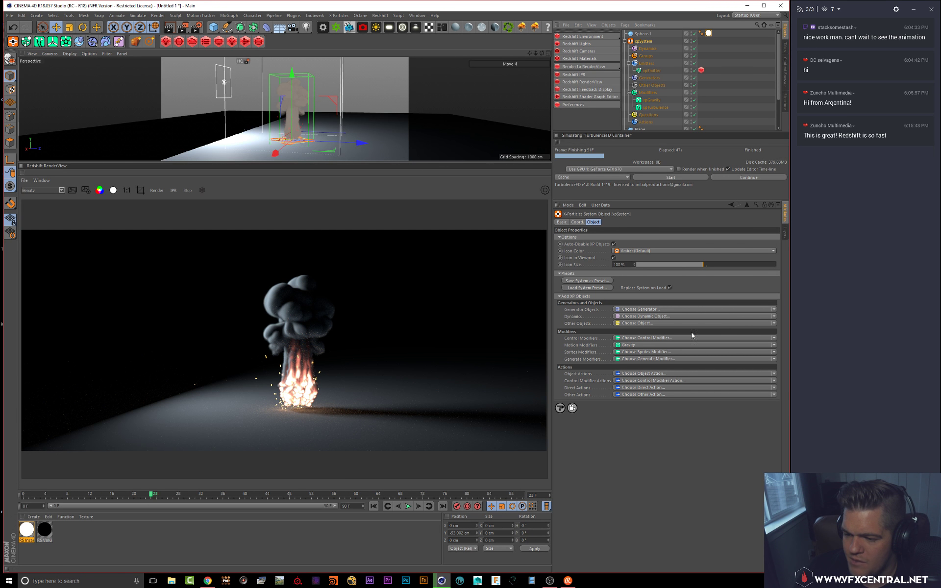
# Step: Find the Cache Object among the X-Particles system's objects and modifiers and add it to the xpSystem
pyautogui.click(774, 323)
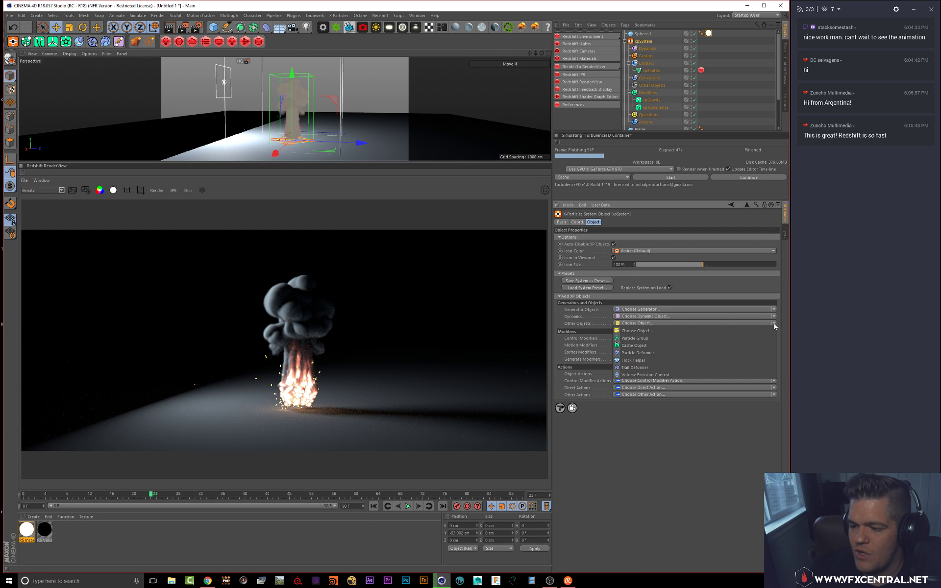
pyautogui.click(775, 324)
pyautogui.click(774, 338)
pyautogui.click(774, 339)
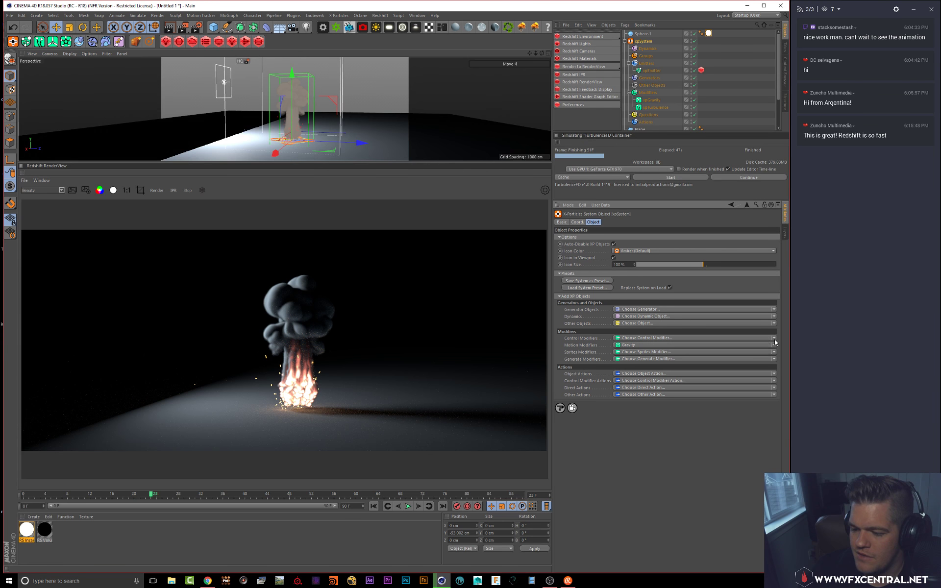
pyautogui.click(774, 345)
pyautogui.click(775, 346)
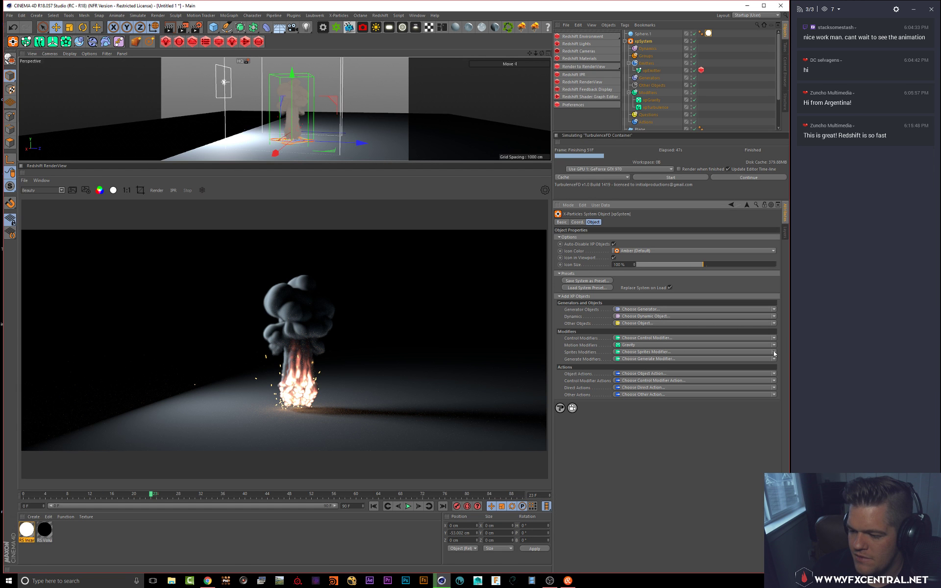
pyautogui.click(773, 352)
pyautogui.click(773, 352)
pyautogui.click(774, 359)
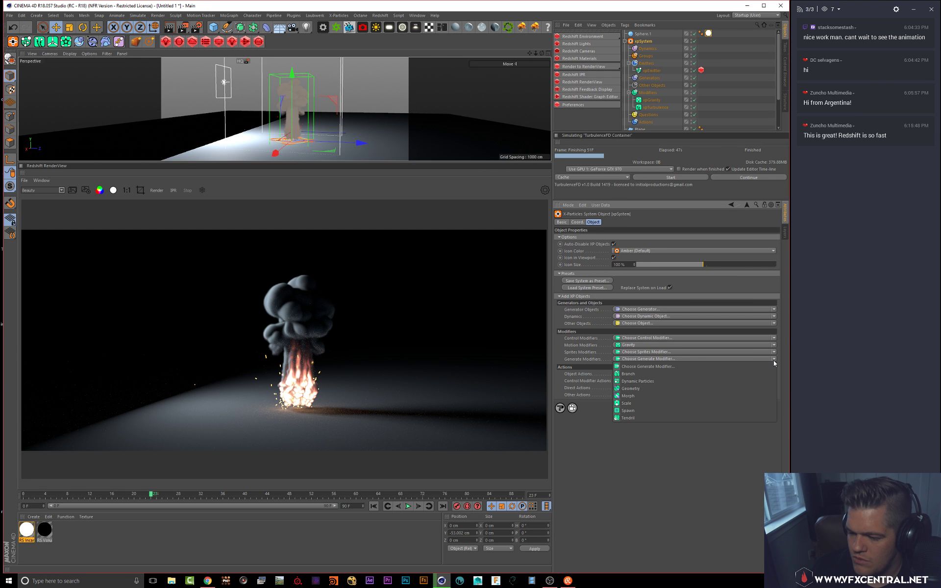
pyautogui.click(773, 360)
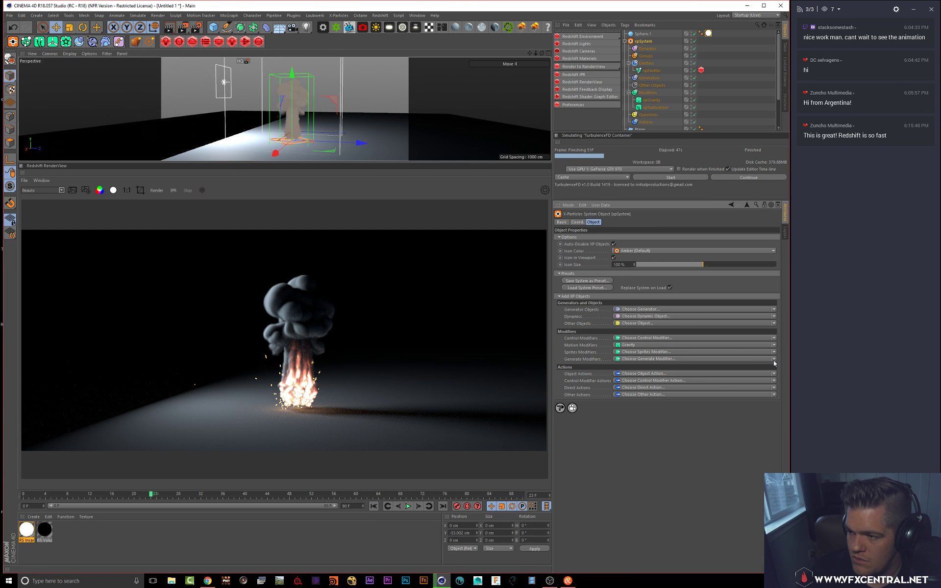
pyautogui.click(774, 360)
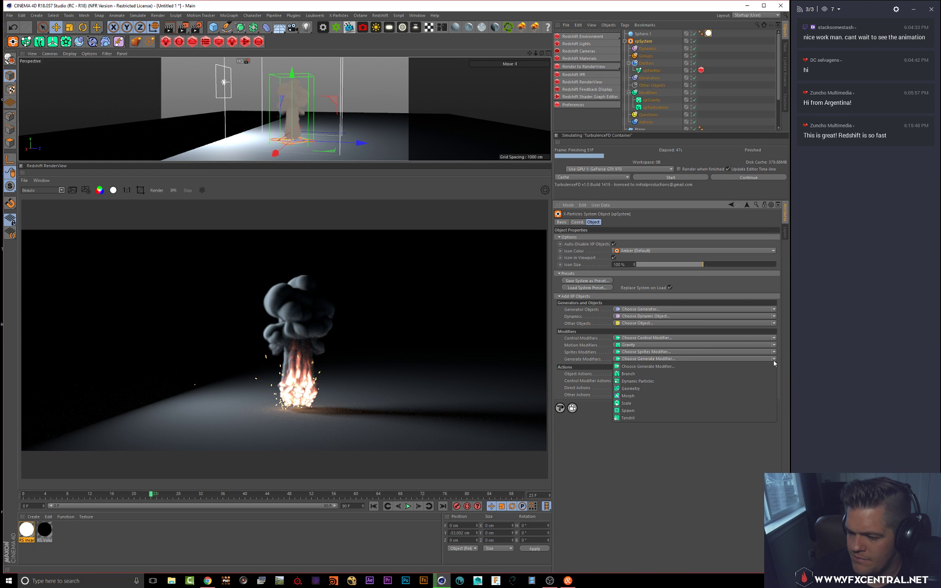
pyautogui.click(774, 360)
pyautogui.click(775, 317)
pyautogui.click(774, 316)
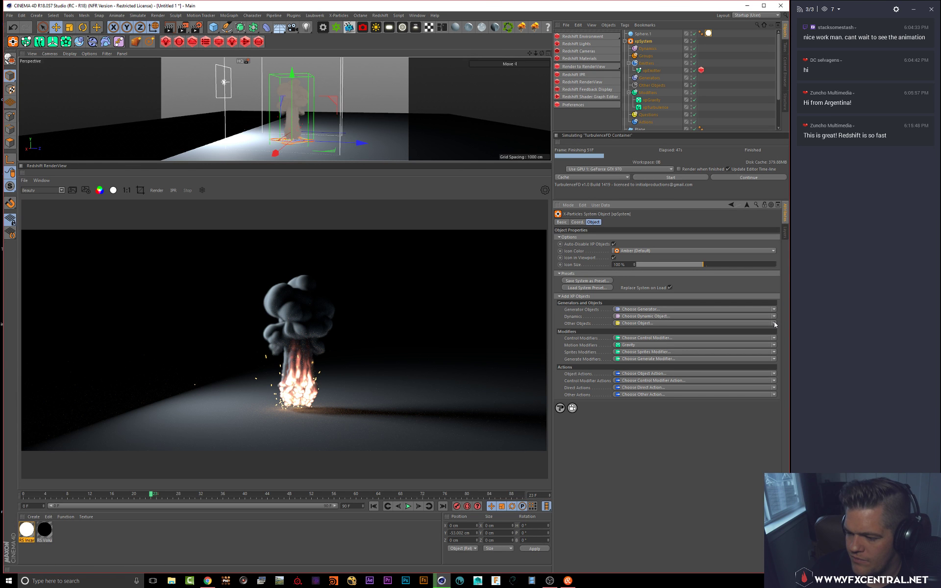
pyautogui.click(774, 323)
pyautogui.click(733, 343)
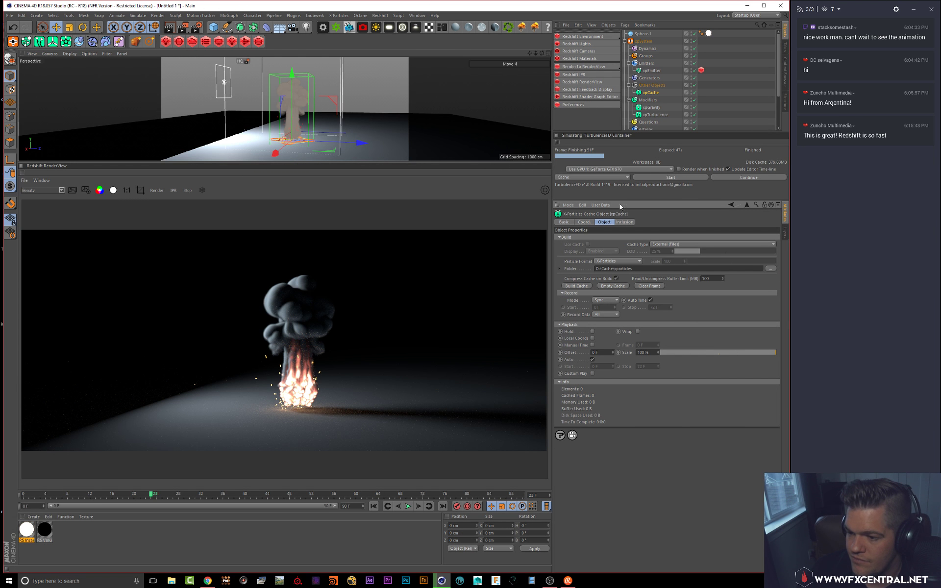
# Step: Build the X-Particles cache and play the cached animation from the first frame, pausing at frame 42
pyautogui.click(581, 286)
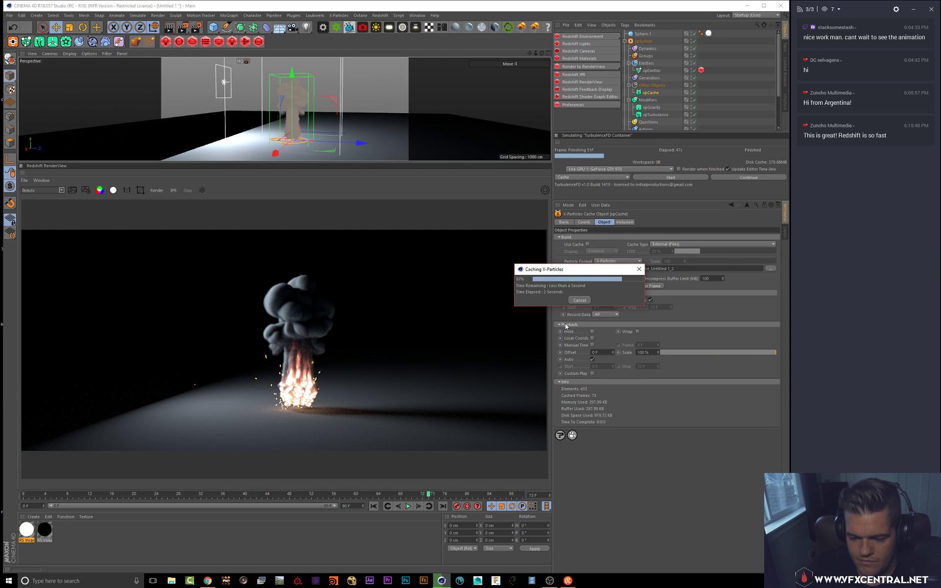
pyautogui.click(377, 508)
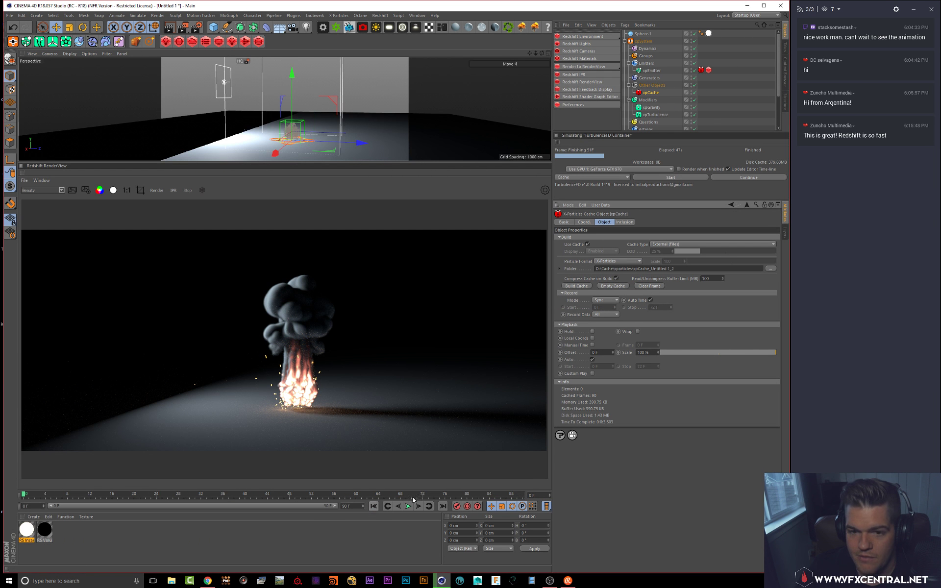
pyautogui.click(409, 506)
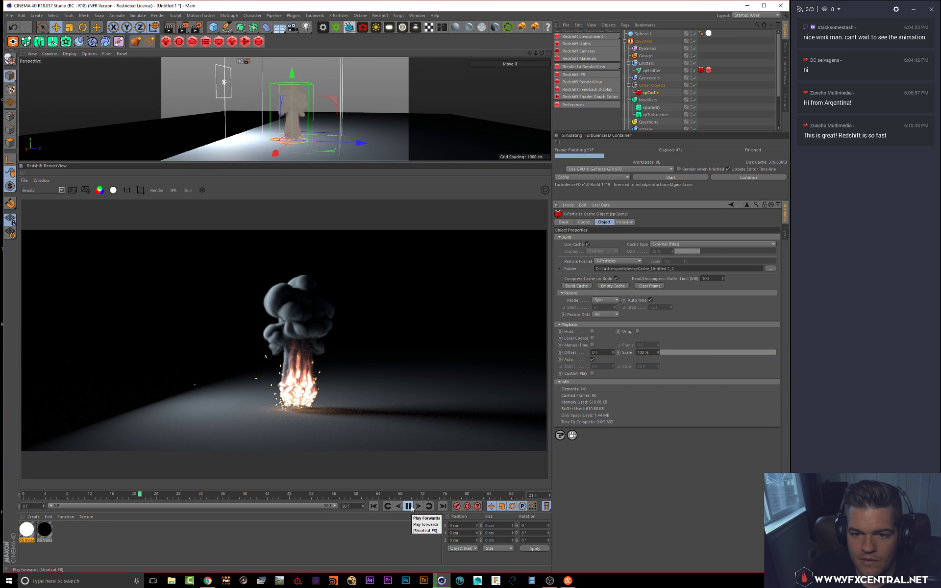
pyautogui.click(409, 506)
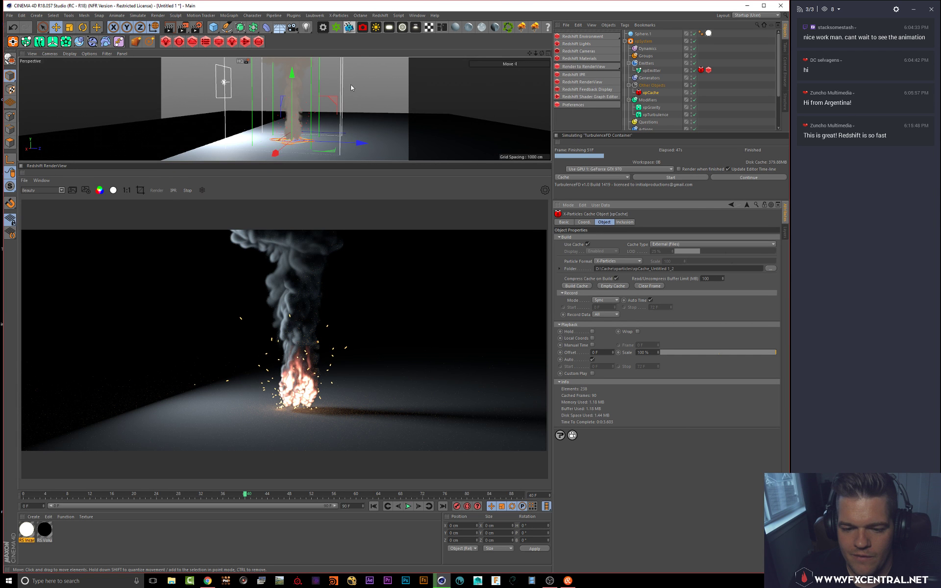
# Step: Reframe the perspective view around the whole smoke plume during an interactive render, stop it, and render the frame
pyautogui.click(173, 192)
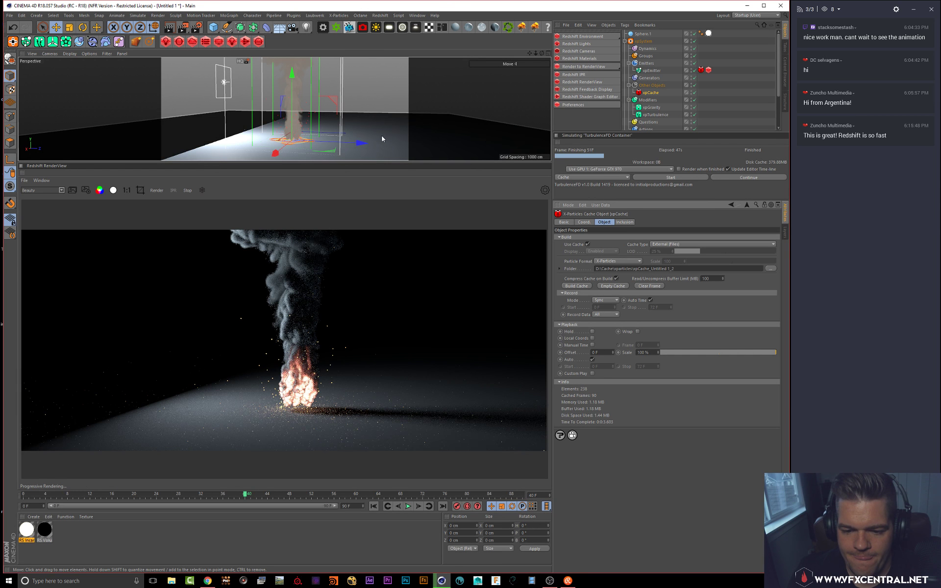
pyautogui.keyDown('alt'); pyautogui.moveTo(363, 114); pyautogui.dragTo(311, 116); pyautogui.keyUp('alt')
pyautogui.keyDown('alt'); pyautogui.moveTo(311, 115); pyautogui.dragTo(307, 87, button='right'); pyautogui.keyUp('alt')
pyautogui.keyDown('alt'); pyautogui.moveTo(307, 86); pyautogui.dragTo(316, 63, button='middle'); pyautogui.keyUp('alt')
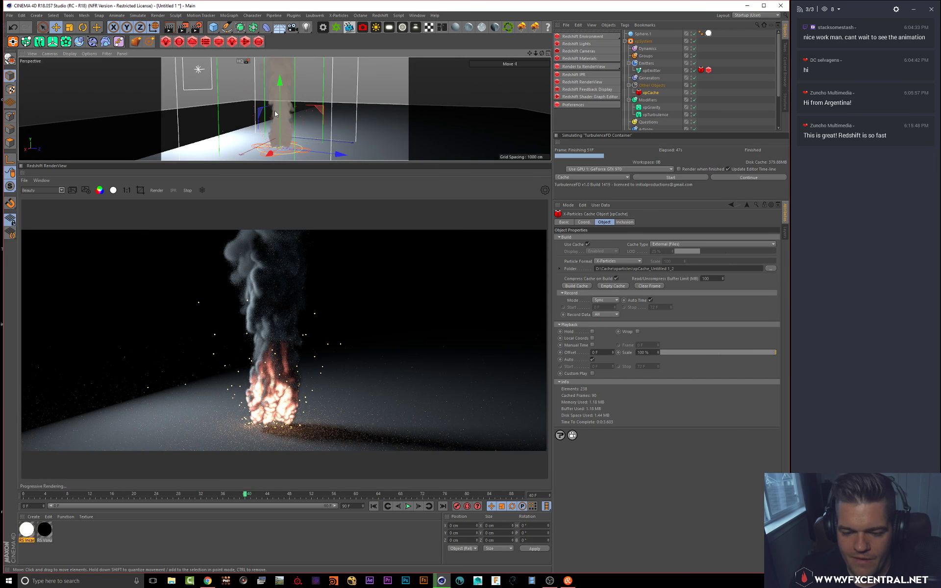
pyautogui.keyDown('alt'); pyautogui.moveTo(327, 88); pyautogui.dragTo(318, 101, button='right'); pyautogui.keyUp('alt')
pyautogui.keyDown('alt'); pyautogui.moveTo(325, 81); pyautogui.dragTo(317, 95, button='middle'); pyautogui.keyUp('alt')
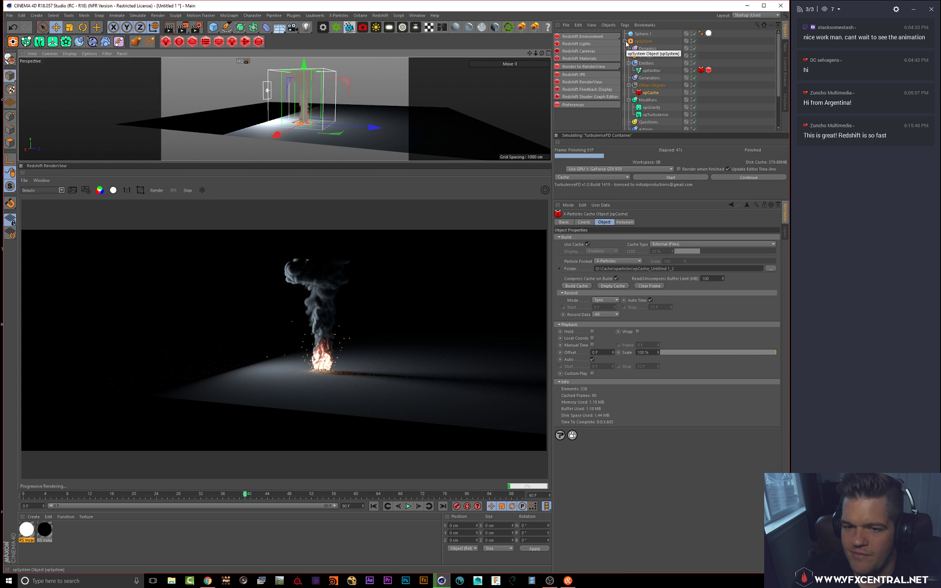
pyautogui.click(190, 192)
pyautogui.click(155, 191)
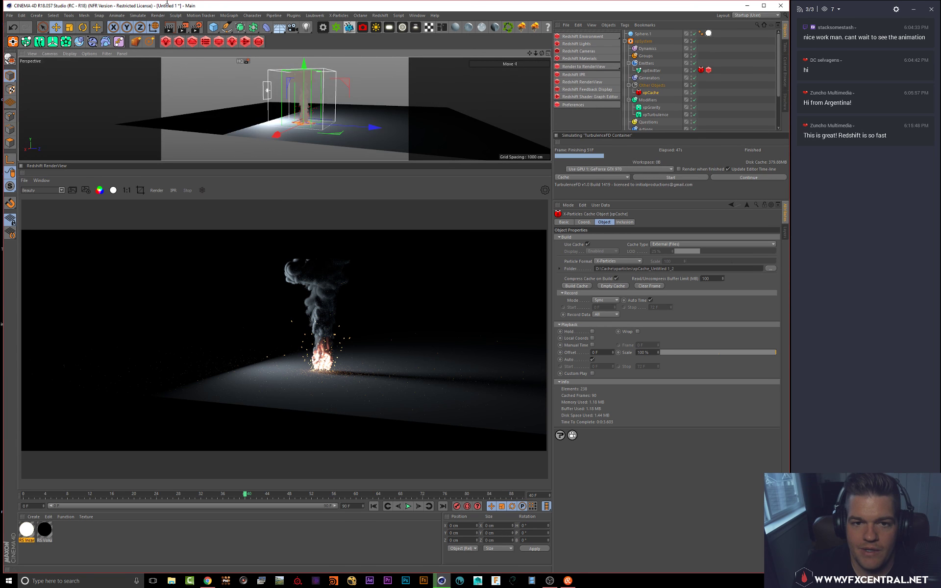
# Step: Disable progressive rendering in the Redshift settings and render the frame, moving the settings window out of the way
pyautogui.click(195, 28)
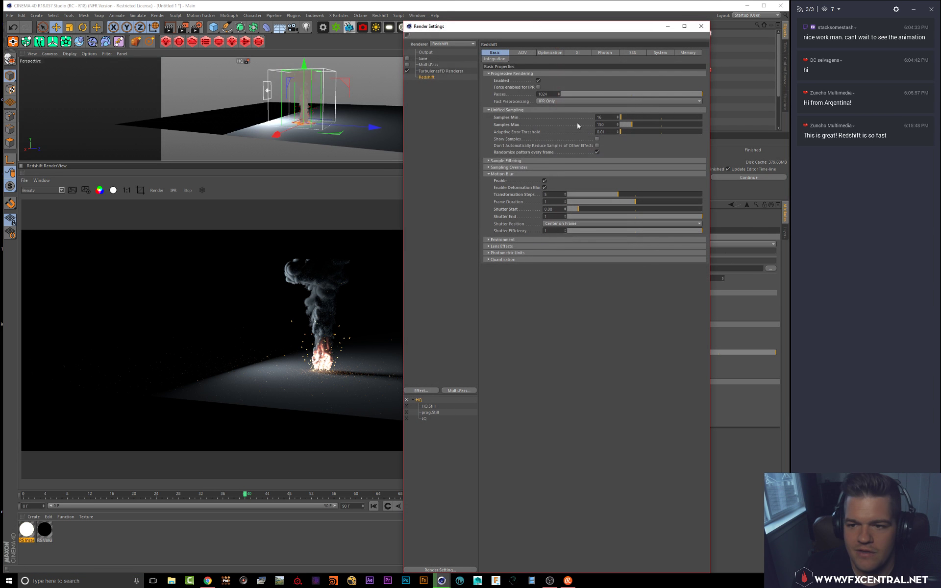
pyautogui.click(538, 81)
pyautogui.click(153, 192)
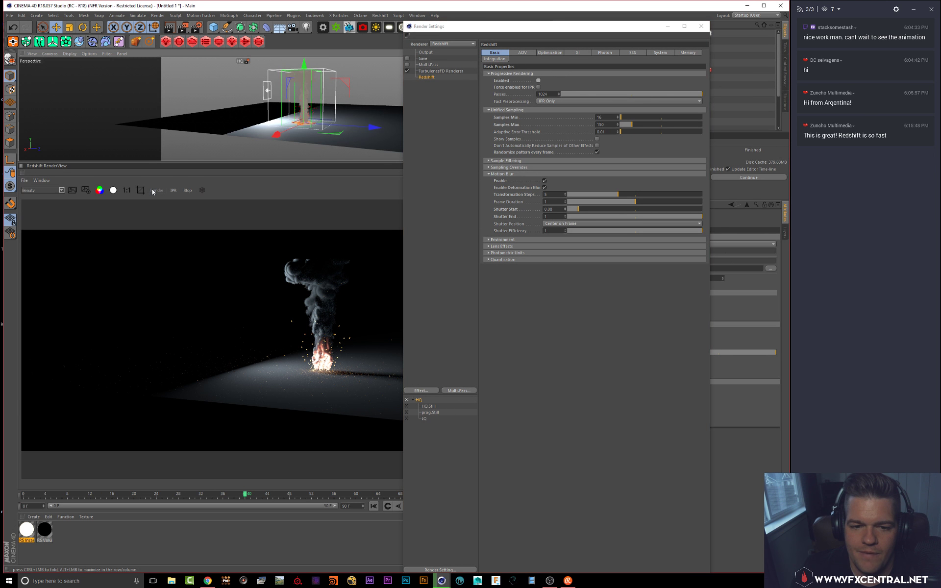
pyautogui.moveTo(493, 27); pyautogui.dragTo(571, 44)
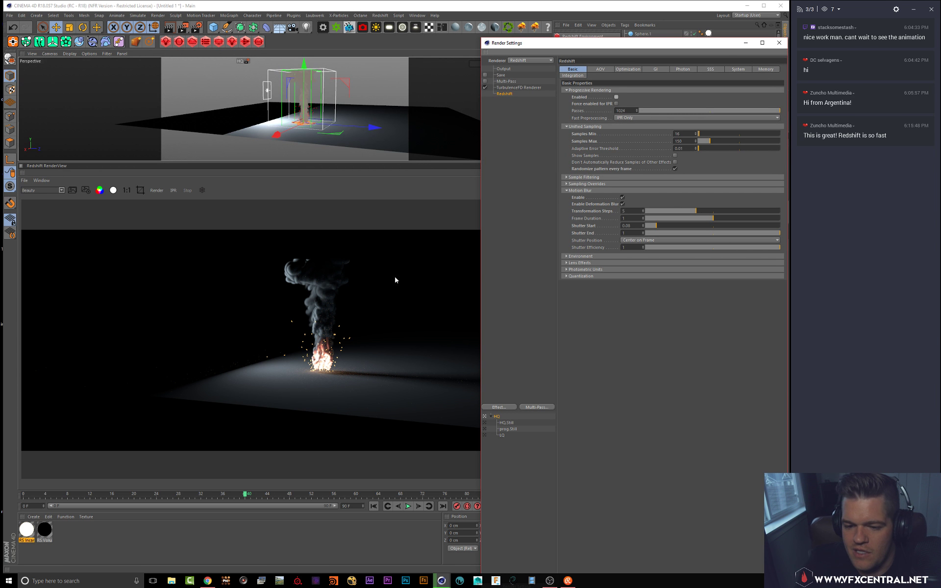
pyautogui.click(745, 43)
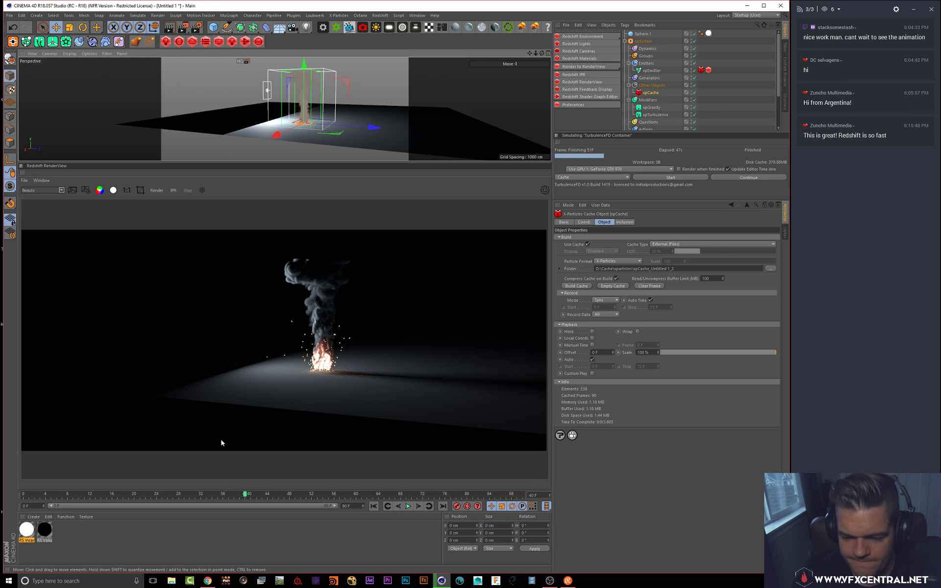
# Step: Bring the perspective view closer to the base of the smoke column and enlarge the viewport above the render view
pyautogui.keyDown('alt'); pyautogui.moveTo(360, 101); pyautogui.dragTo(346, 113, button='middle'); pyautogui.keyUp('alt')
pyautogui.keyDown('alt'); pyautogui.moveTo(346, 113); pyautogui.dragTo(344, 114); pyautogui.keyUp('alt')
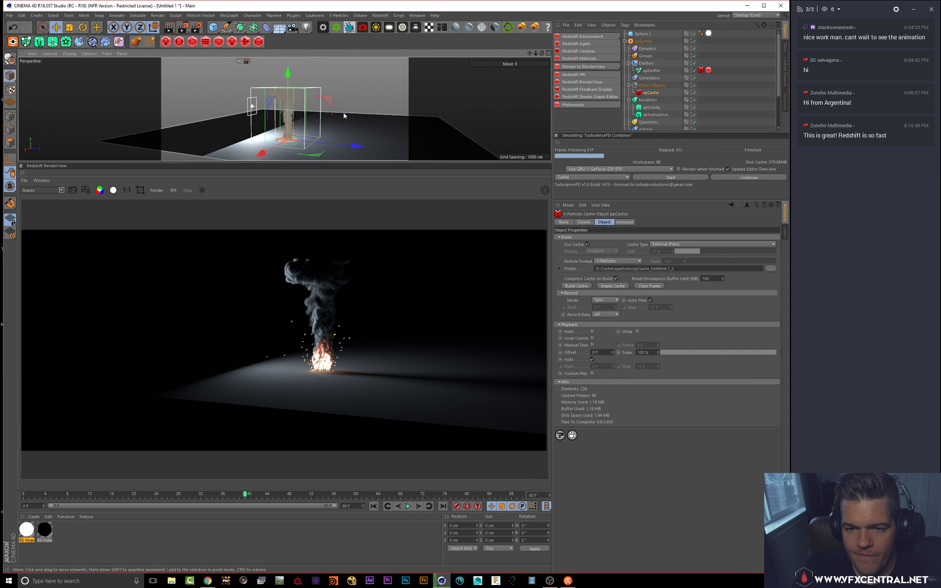
pyautogui.keyDown('alt'); pyautogui.moveTo(316, 124); pyautogui.dragTo(320, 113, button='right'); pyautogui.keyUp('alt')
pyautogui.keyDown('alt'); pyautogui.moveTo(320, 116); pyautogui.dragTo(354, 96, button='middle'); pyautogui.keyUp('alt')
pyautogui.keyDown('alt'); pyautogui.moveTo(333, 98); pyautogui.dragTo(303, 104); pyautogui.keyUp('alt')
pyautogui.keyDown('alt'); pyautogui.moveTo(293, 105); pyautogui.dragTo(301, 105, button='right'); pyautogui.keyUp('alt')
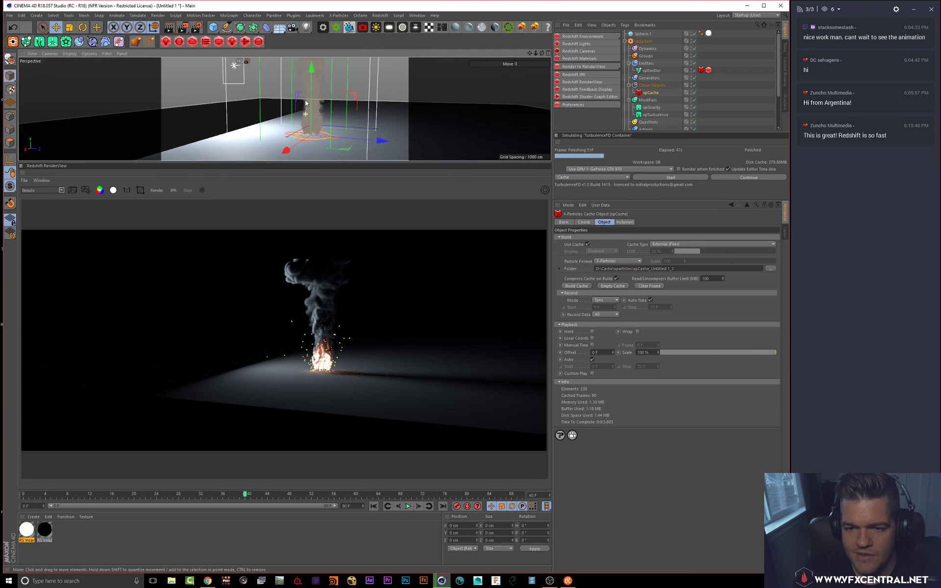
pyautogui.keyDown('alt'); pyautogui.moveTo(301, 105); pyautogui.dragTo(278, 126, button='middle'); pyautogui.keyUp('alt')
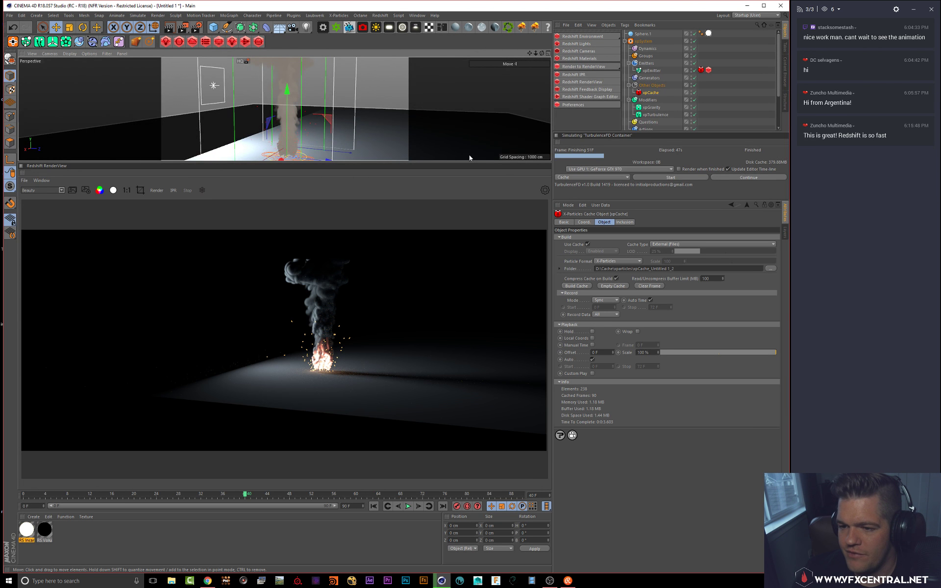
pyautogui.moveTo(471, 161); pyautogui.dragTo(470, 229)
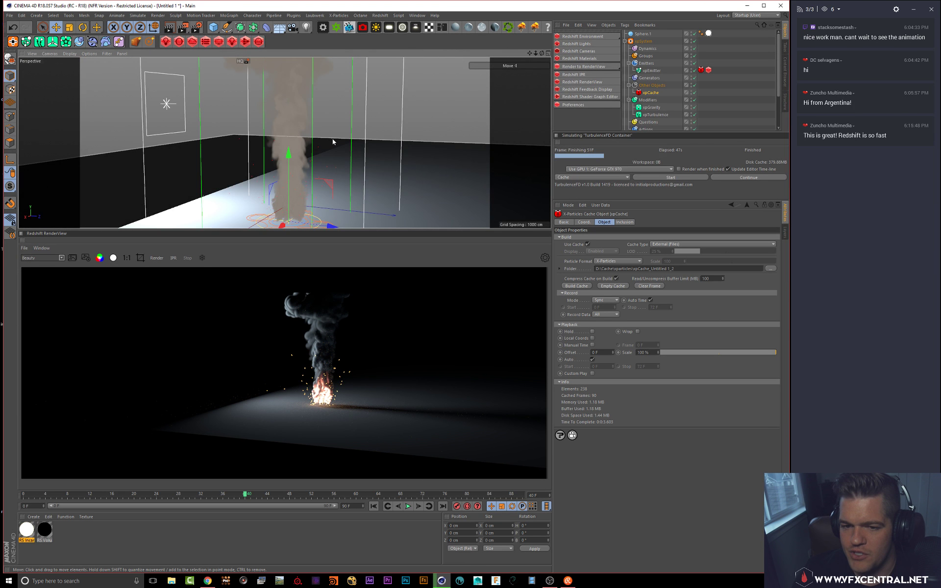
# Step: Switch to Chrome and look through the open YouTube, Twitch, Amazon and Facebook pages
pyautogui.click(207, 581)
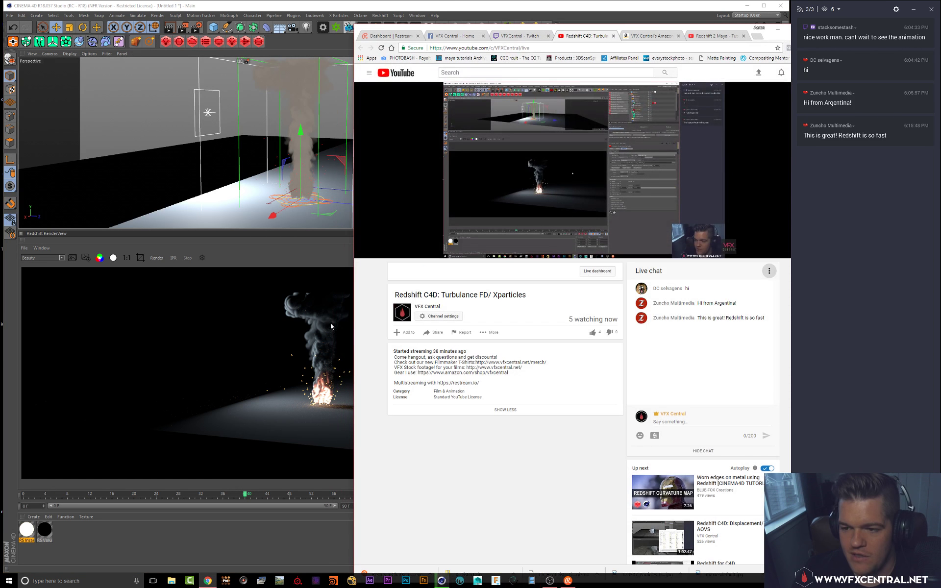
pyautogui.click(517, 36)
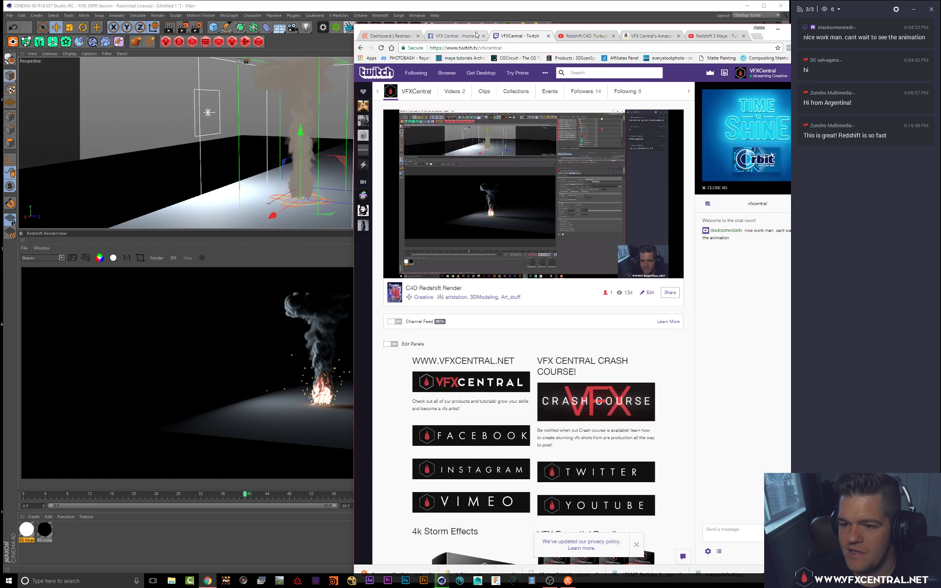
pyautogui.click(577, 36)
pyautogui.click(658, 35)
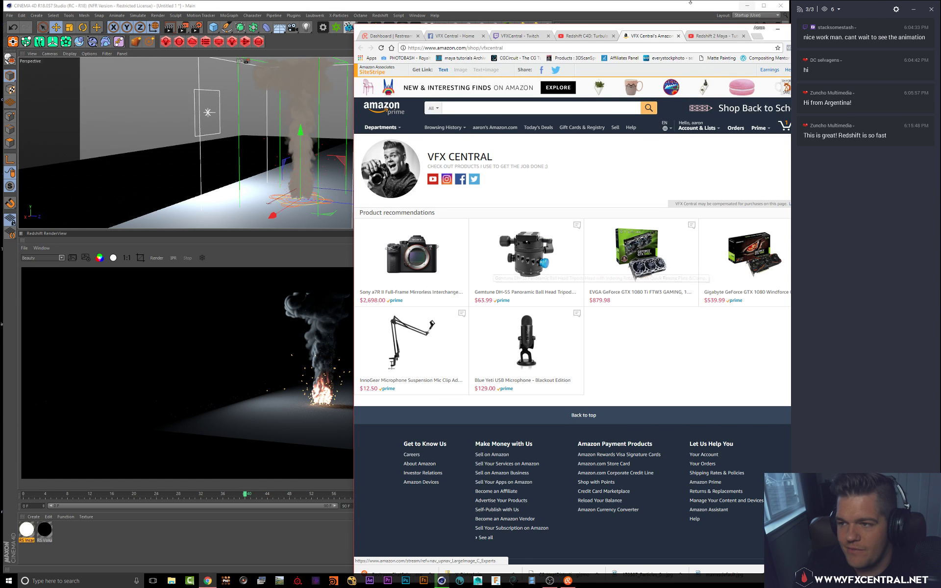
pyautogui.click(702, 32)
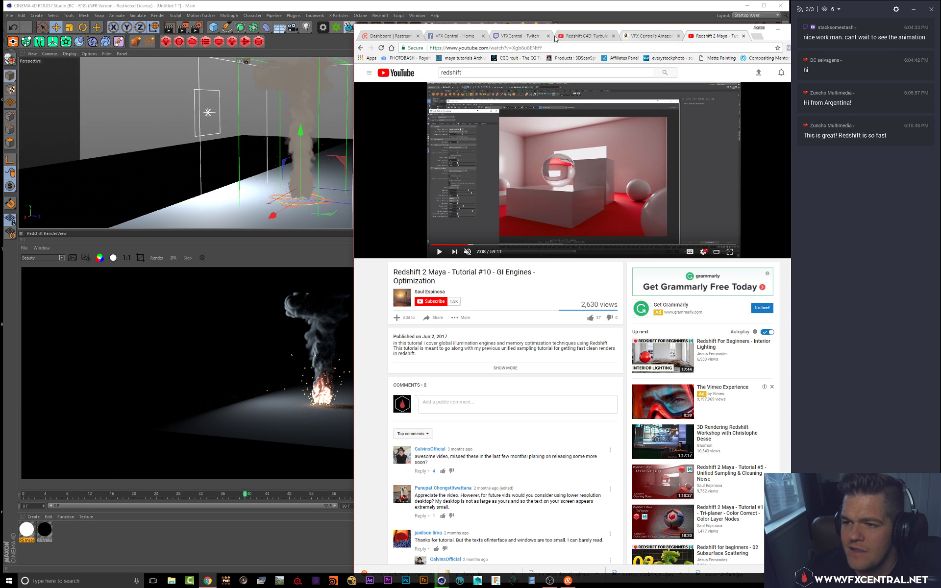
pyautogui.click(446, 36)
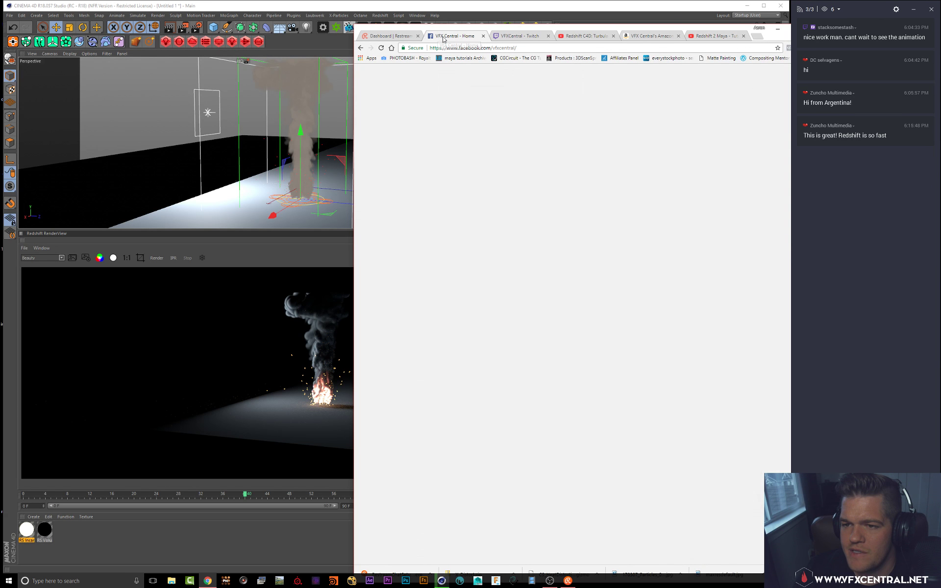
# Step: Look through the videos, posts and page information on the VFX Central Facebook page
pyautogui.scroll(-1, 559, 358)
pyautogui.scroll(1, 559, 358)
pyautogui.scroll(-4, 559, 358)
pyautogui.scroll(-7, 554, 368)
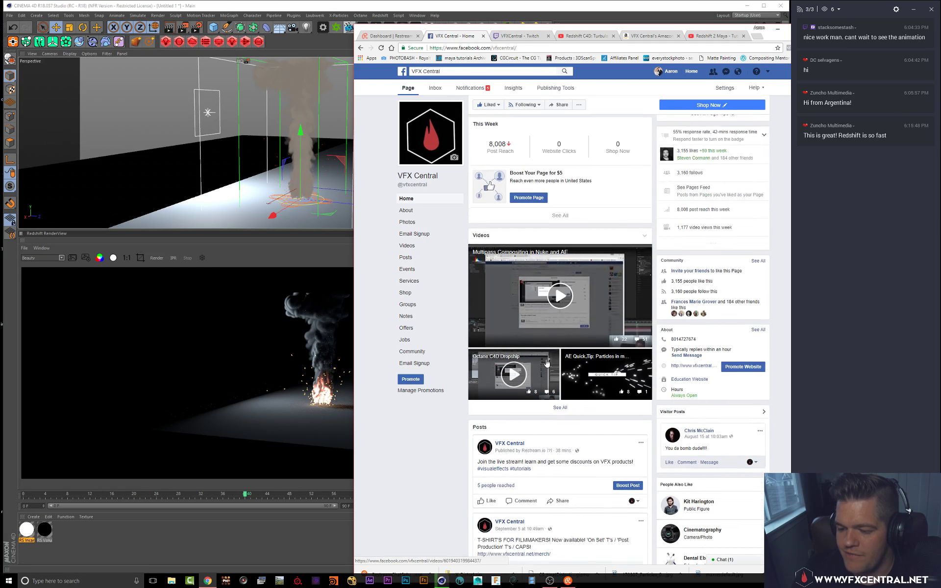
pyautogui.scroll(5, 538, 438)
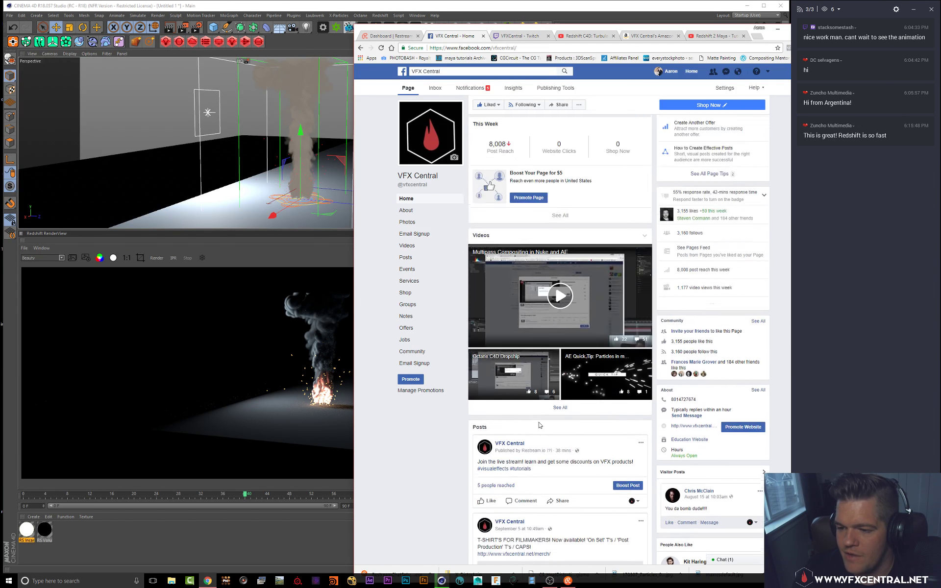
pyautogui.scroll(-5, 538, 433)
pyautogui.scroll(10, 532, 452)
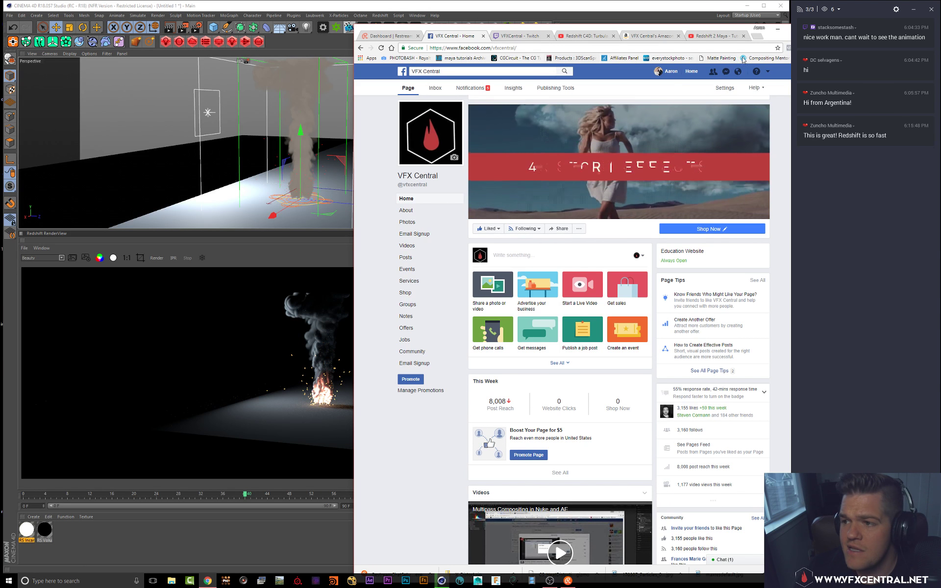
# Step: Open vfxcentral.net in a new browser tab and look over its new products, moving the browser window aside
pyautogui.click(758, 36)
pyautogui.write('vfxcentral.net')
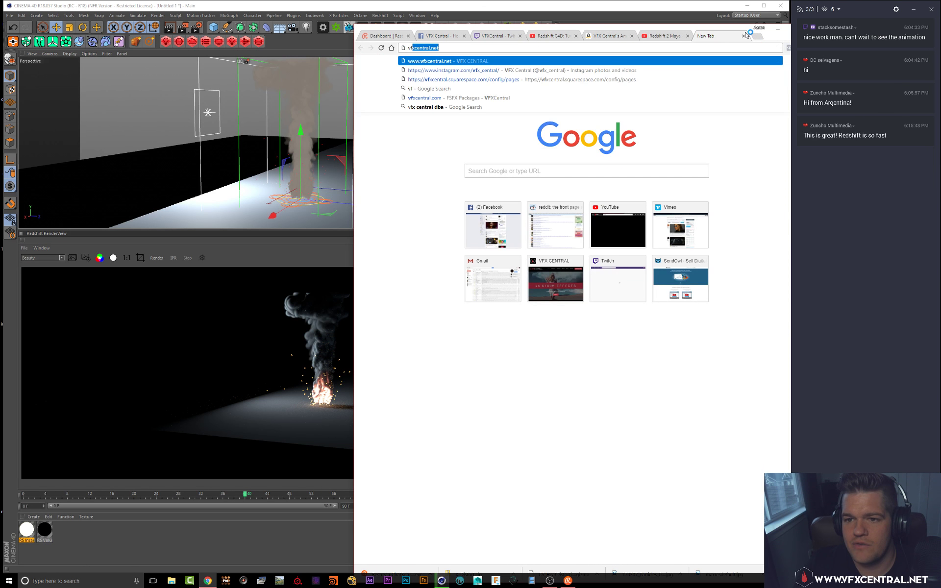
pyautogui.press('Return')
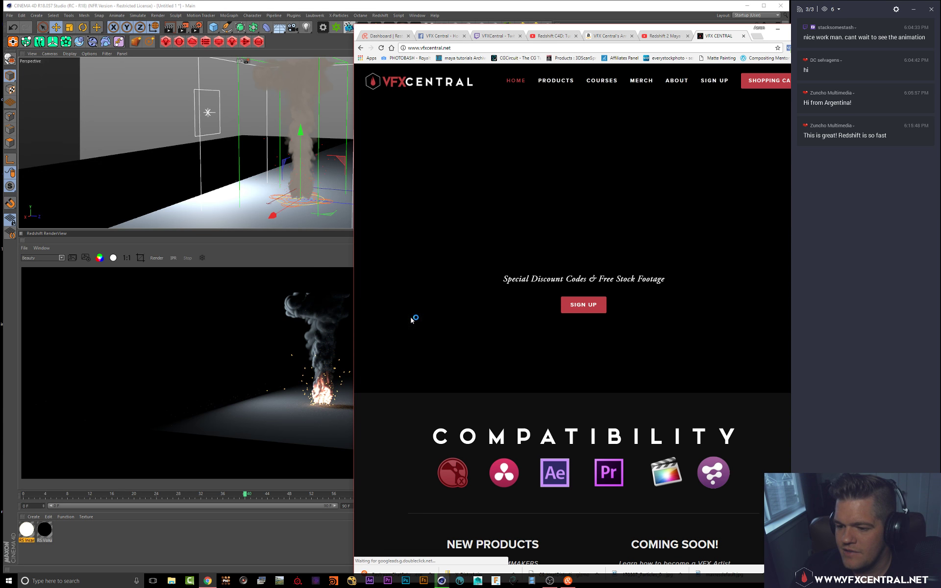
pyautogui.moveTo(615, 27); pyautogui.dragTo(500, 20)
pyautogui.scroll(-5, 500, 333)
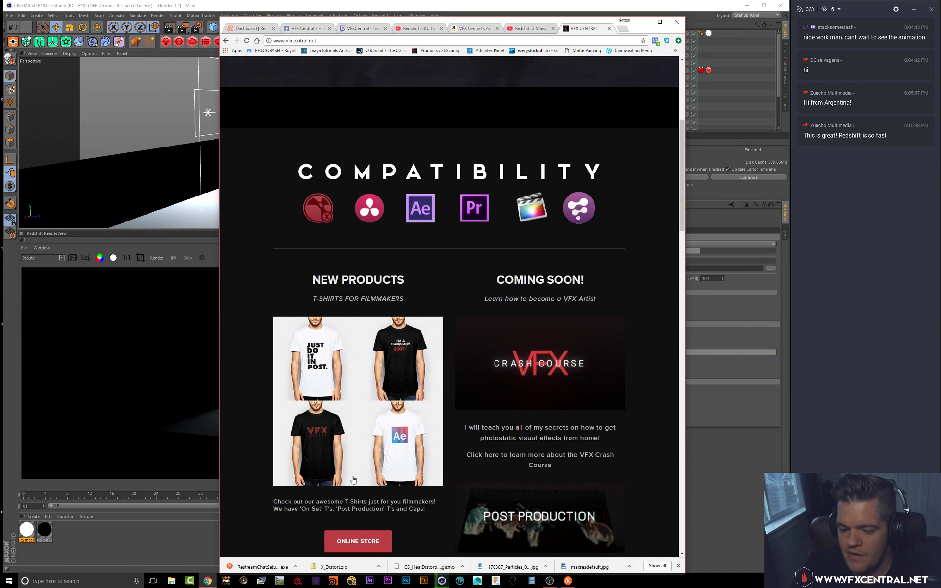
pyautogui.scroll(-1, 409, 429)
# Step: Open the T-shirt online store, browse its VFX designs, dismiss the wallpaper offer and return to Cinema 4D
pyautogui.click(358, 506)
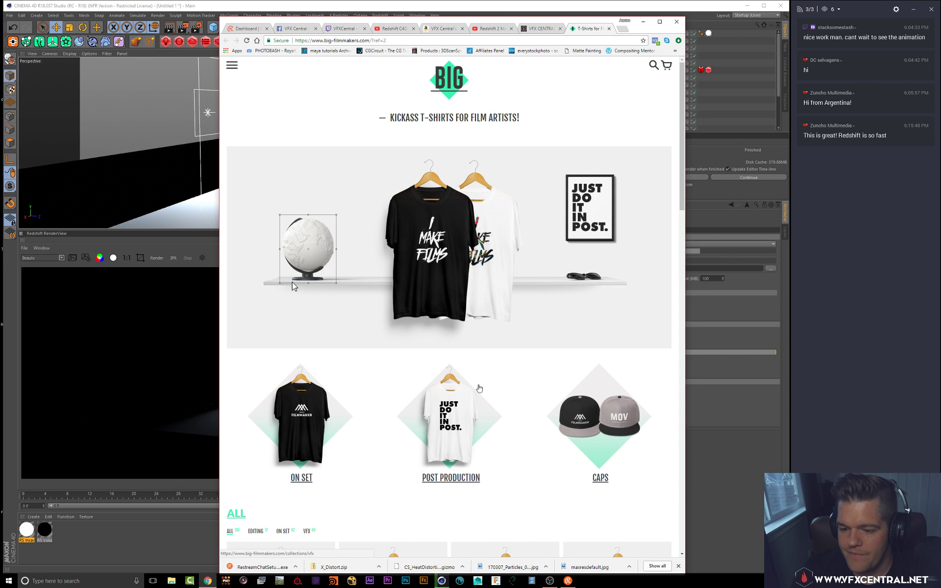
pyautogui.scroll(-6, 473, 387)
pyautogui.scroll(-2, 394, 387)
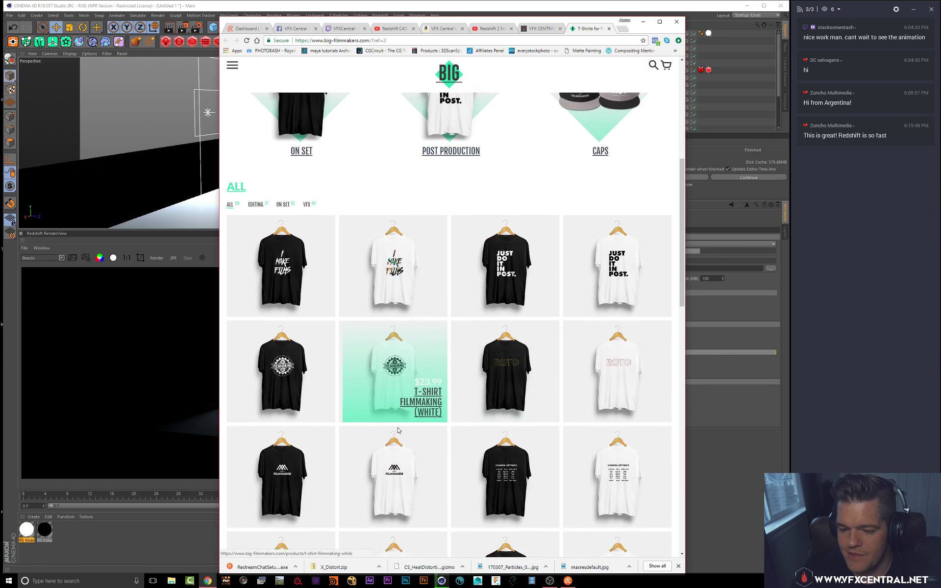
pyautogui.scroll(2, 382, 343)
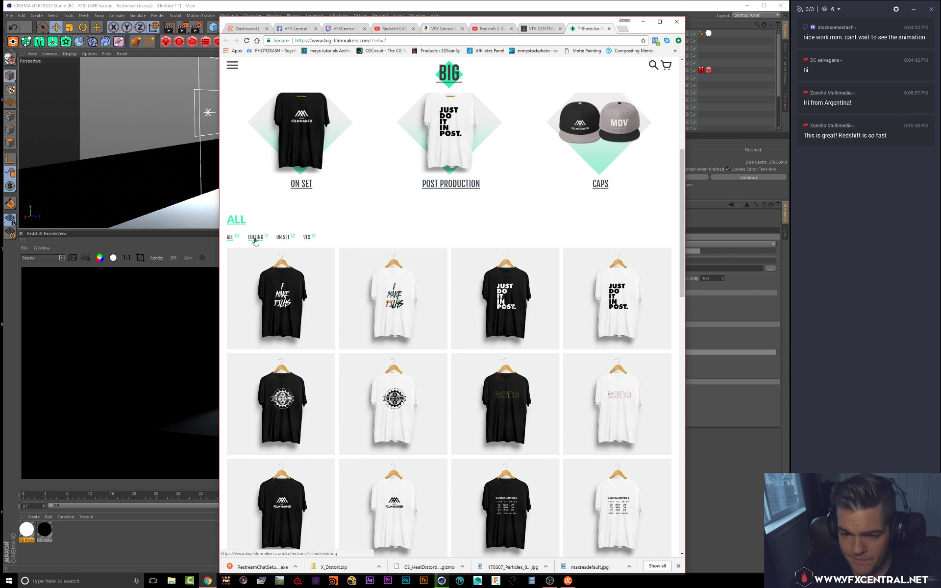
pyautogui.click(307, 237)
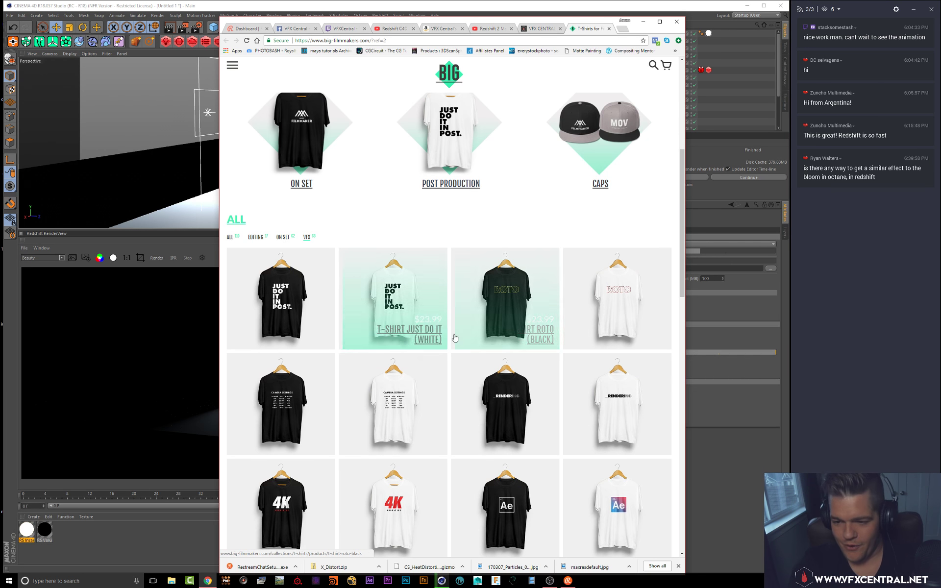
pyautogui.scroll(-2, 310, 398)
pyautogui.scroll(-3, 309, 398)
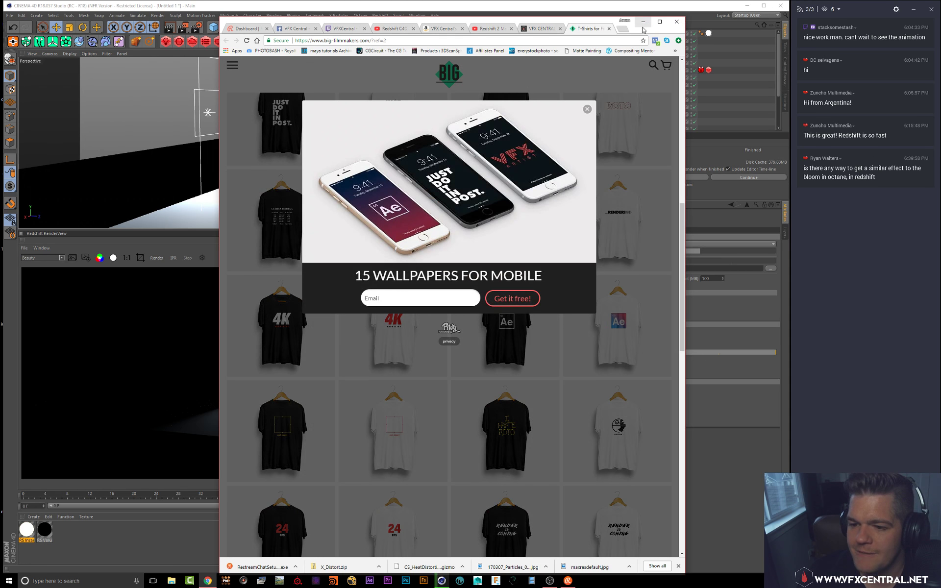
pyautogui.click(588, 109)
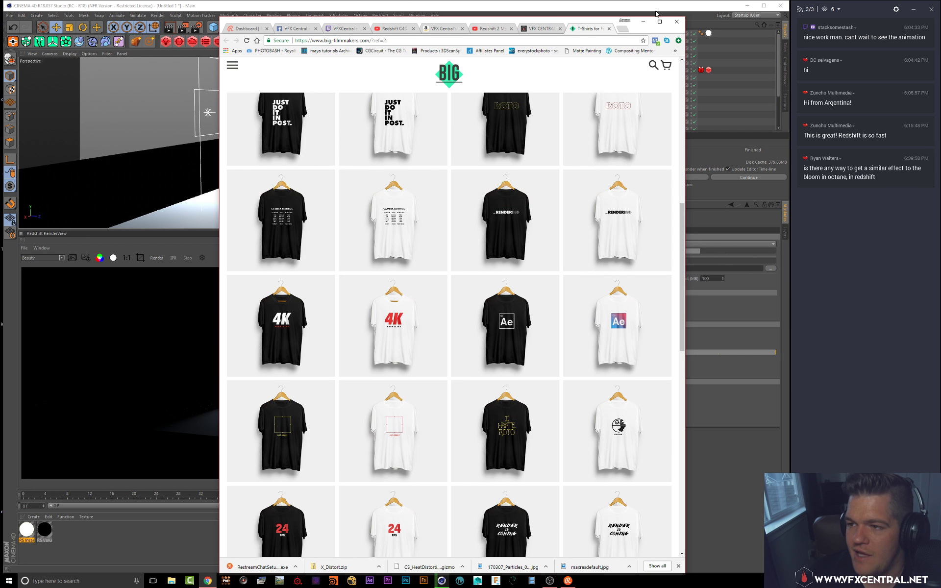
pyautogui.click(644, 23)
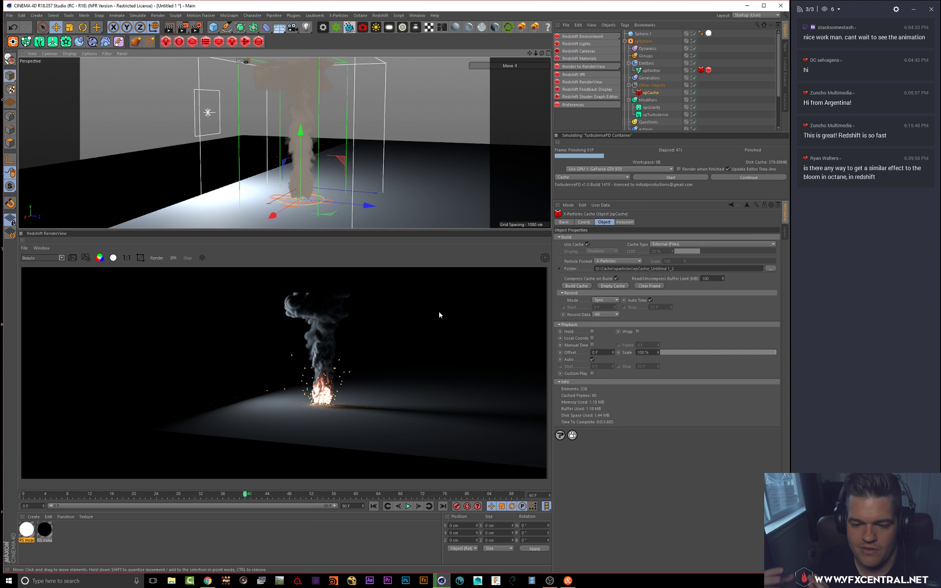
# Step: Start an interactive Redshift render and add a Redshift Environment object, expanding its general volume scattering settings
pyautogui.click(174, 259)
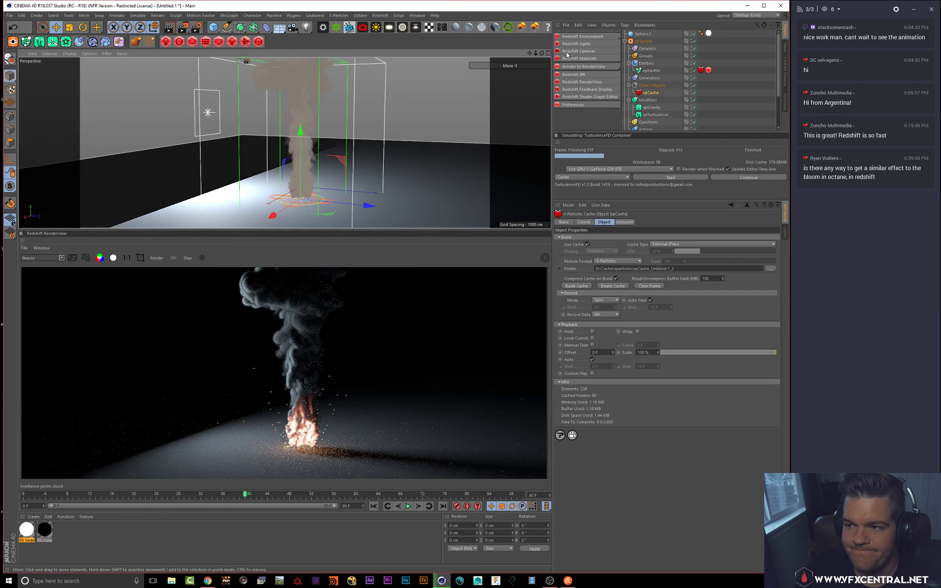
pyautogui.click(583, 37)
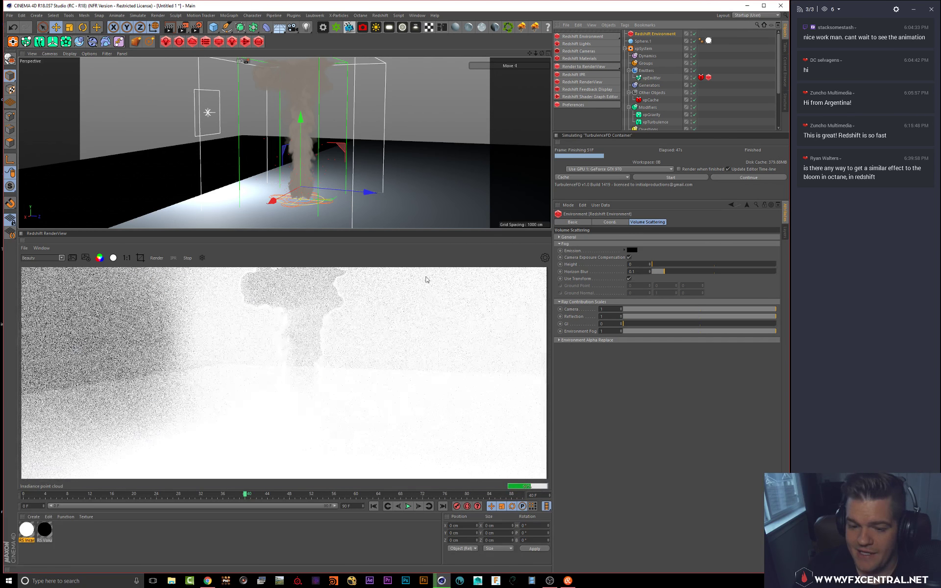
pyautogui.click(583, 238)
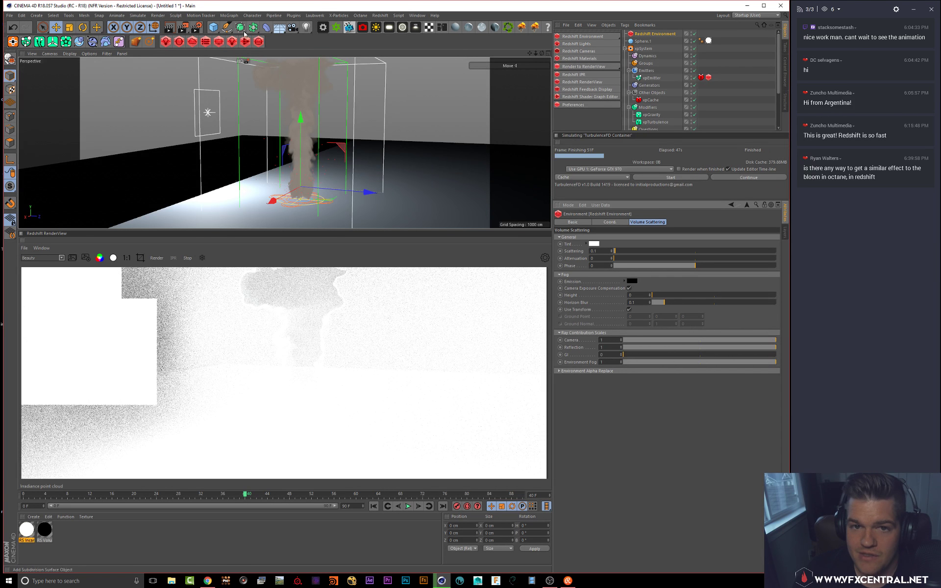
# Step: Force progressive rendering for IPR in the Redshift render settings and set the environment's scattering to 0
pyautogui.click(196, 31)
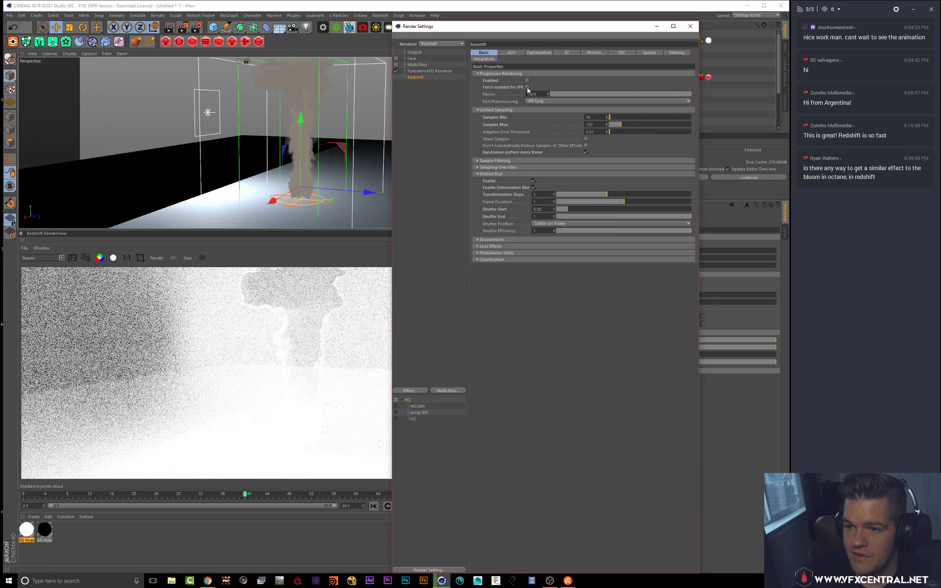
pyautogui.click(691, 25)
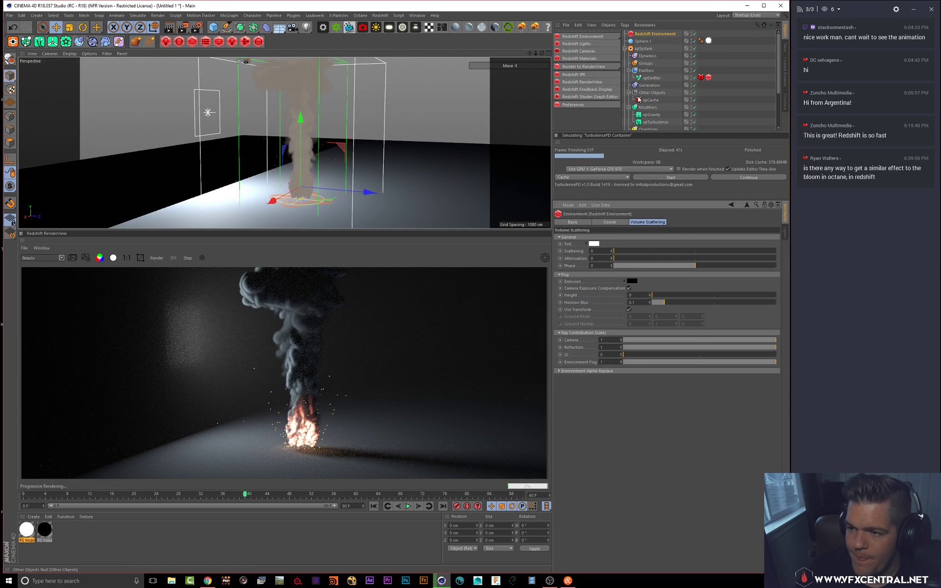
# Step: Examine the RS Incandescent material's shader graph, checking its material node and illumination settings, without changing anything
pyautogui.doubleClick(27, 531)
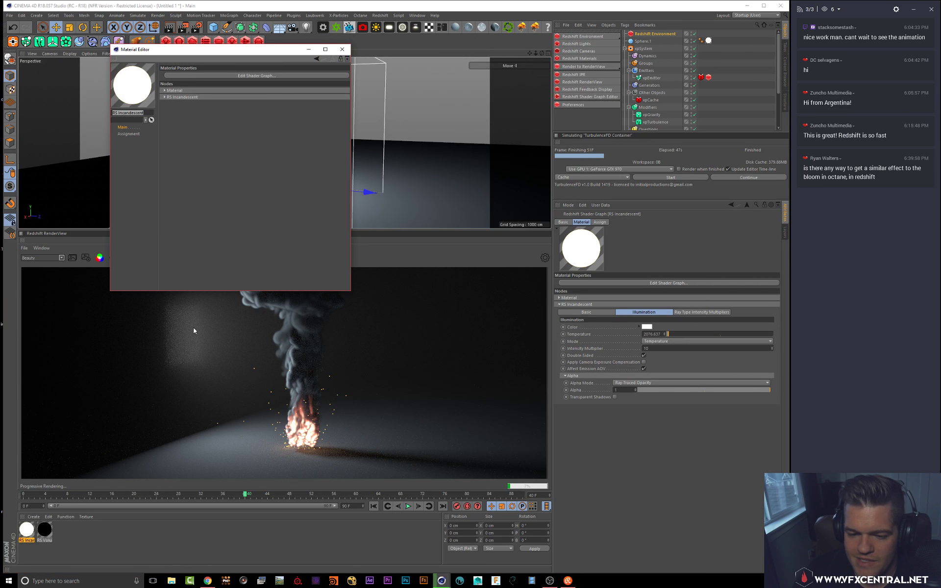
pyautogui.click(204, 77)
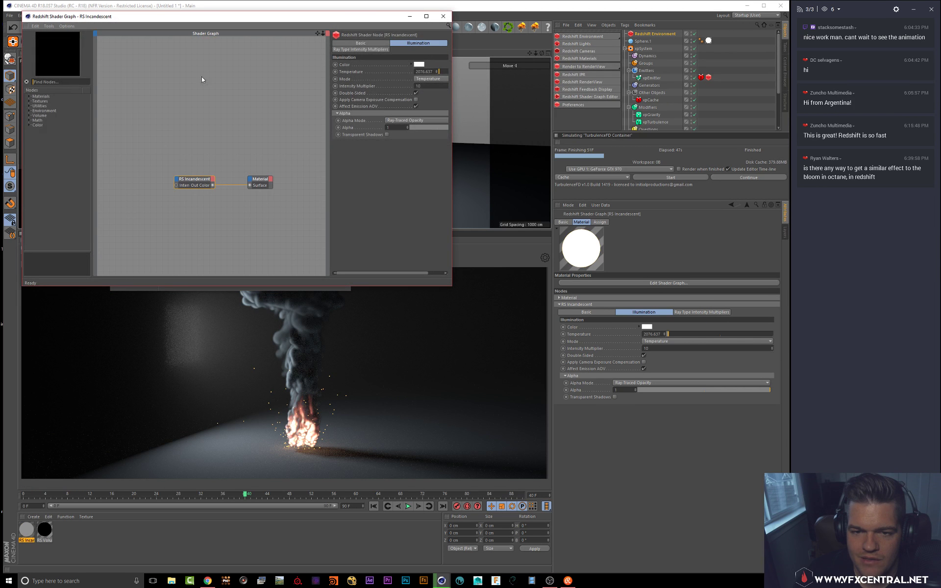
pyautogui.click(264, 181)
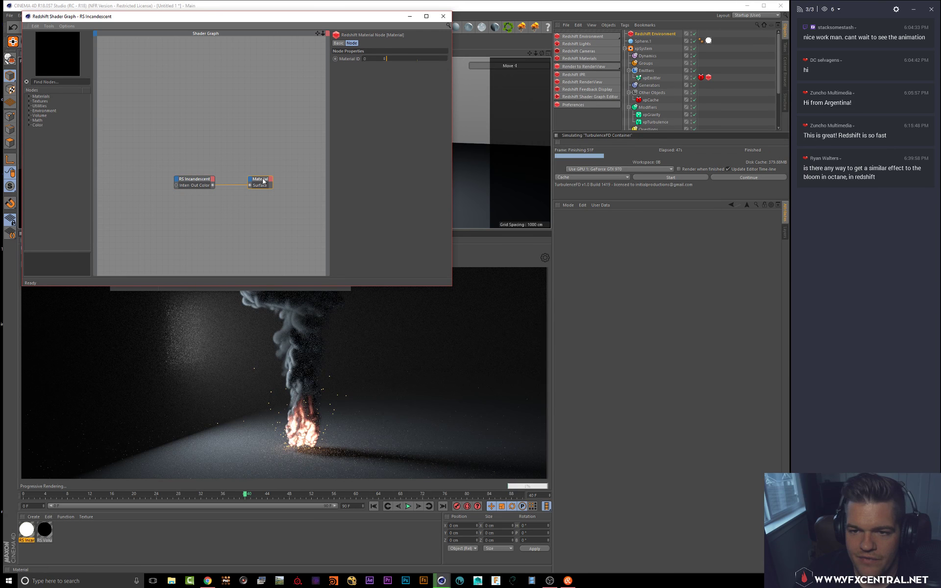
pyautogui.click(194, 183)
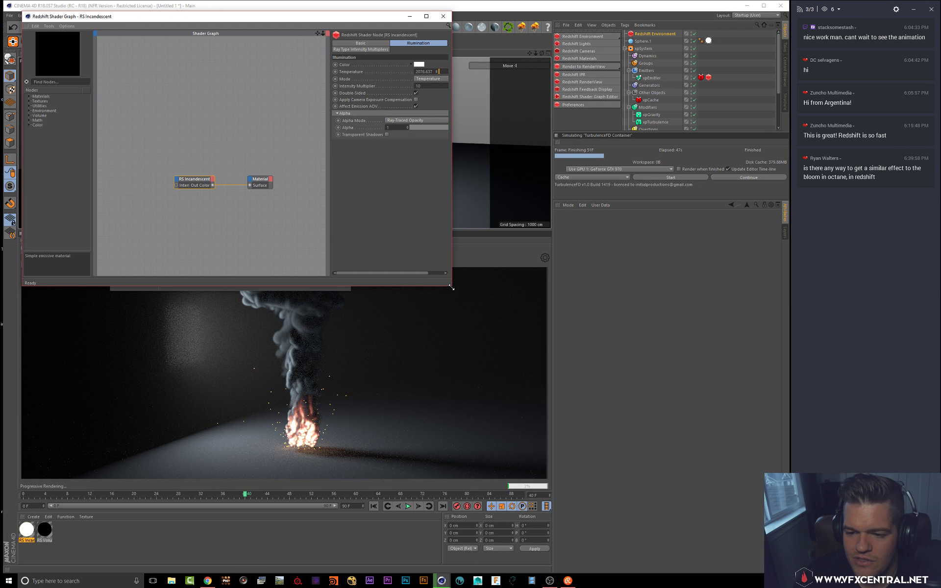
pyautogui.moveTo(451, 287); pyautogui.dragTo(565, 363)
pyautogui.moveTo(413, 223); pyautogui.dragTo(328, 222)
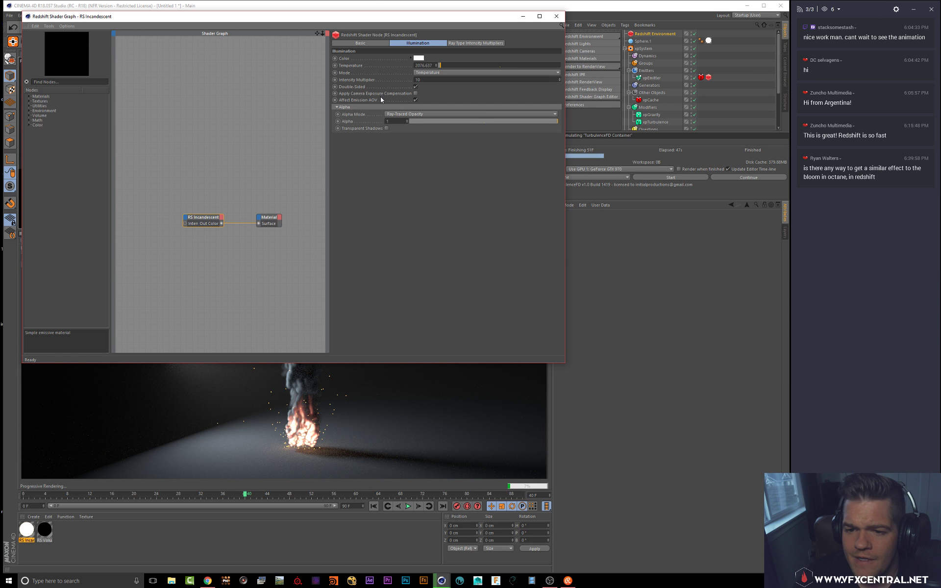
pyautogui.click(451, 44)
pyautogui.click(418, 44)
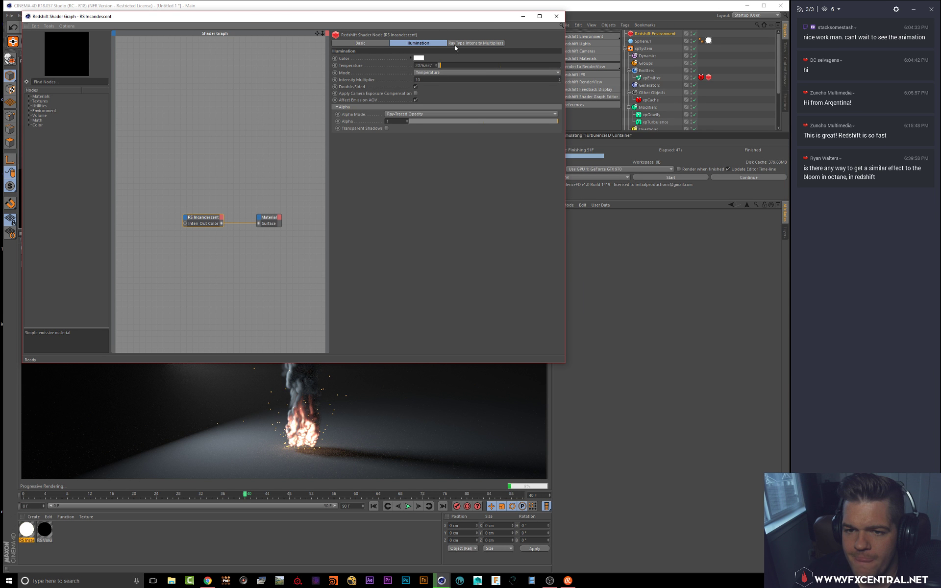
pyautogui.click(557, 17)
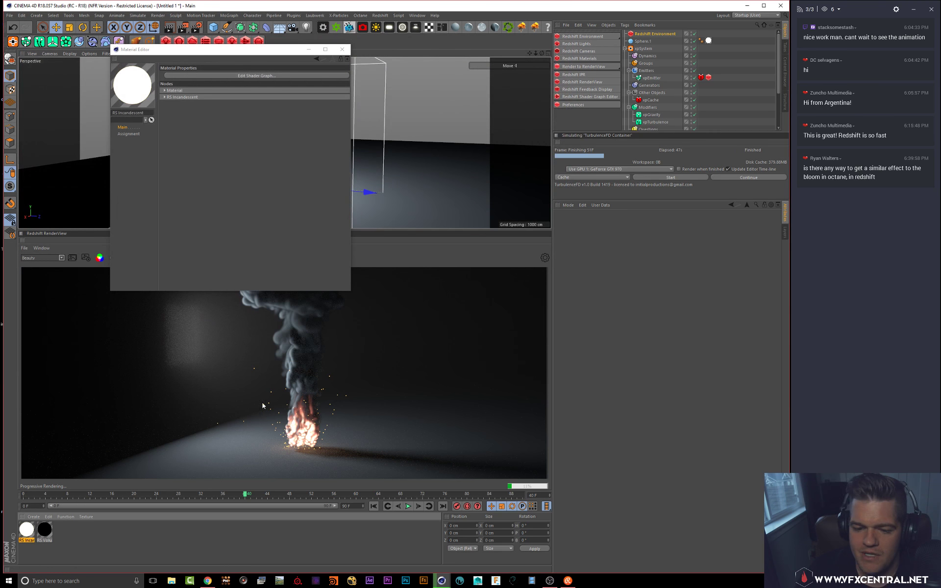
pyautogui.click(342, 49)
# Step: Set the Redshift Environment's scattering to 0.005
pyautogui.click(652, 34)
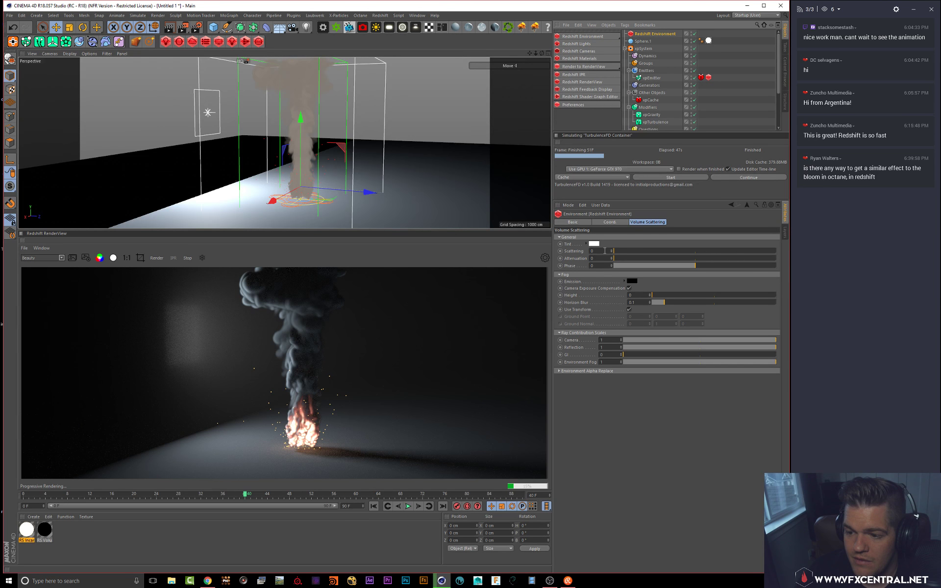
pyautogui.moveTo(600, 251); pyautogui.dragTo(400, 217)
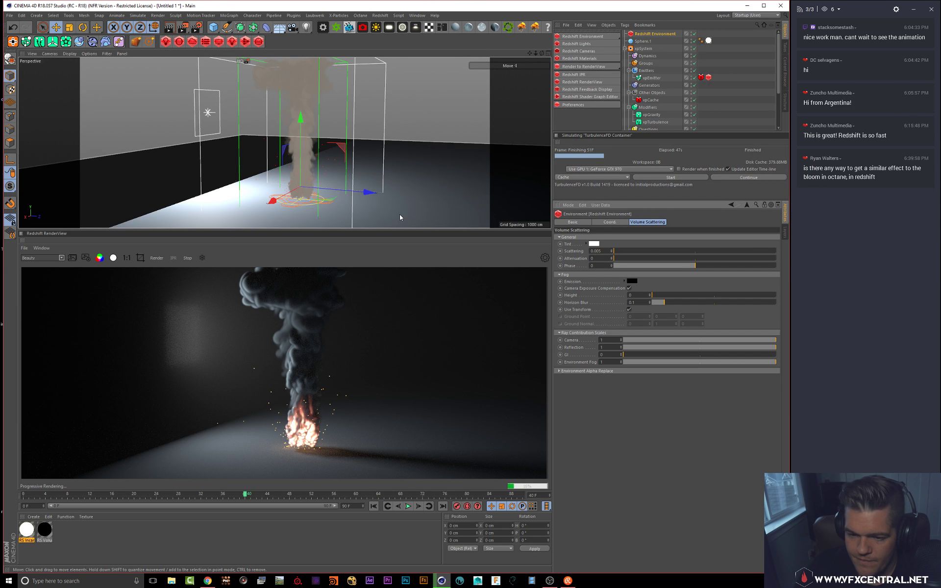
pyautogui.write('0.005')
pyautogui.press('Return')
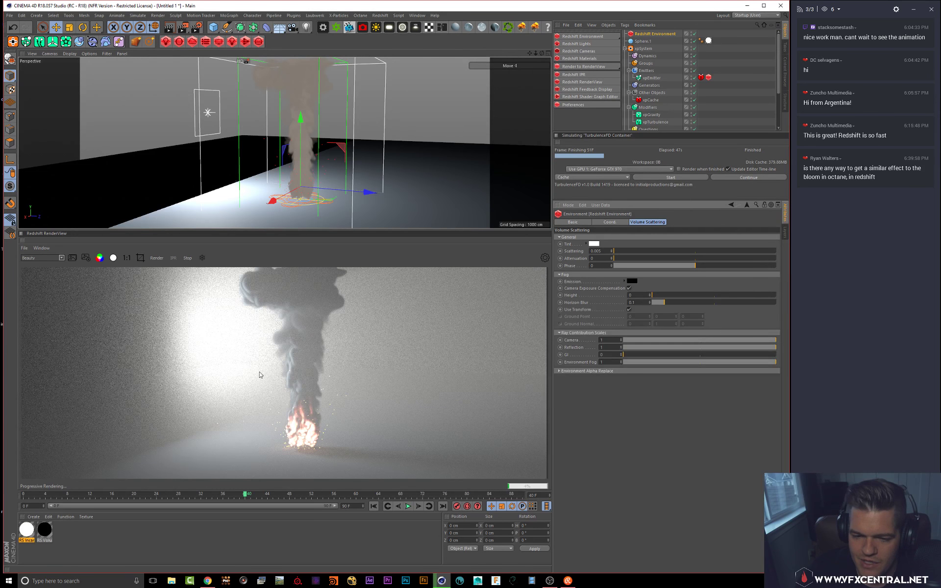
# Step: Change the Redshift Environment's volume scattering tint to a pale blue
pyautogui.click(593, 243)
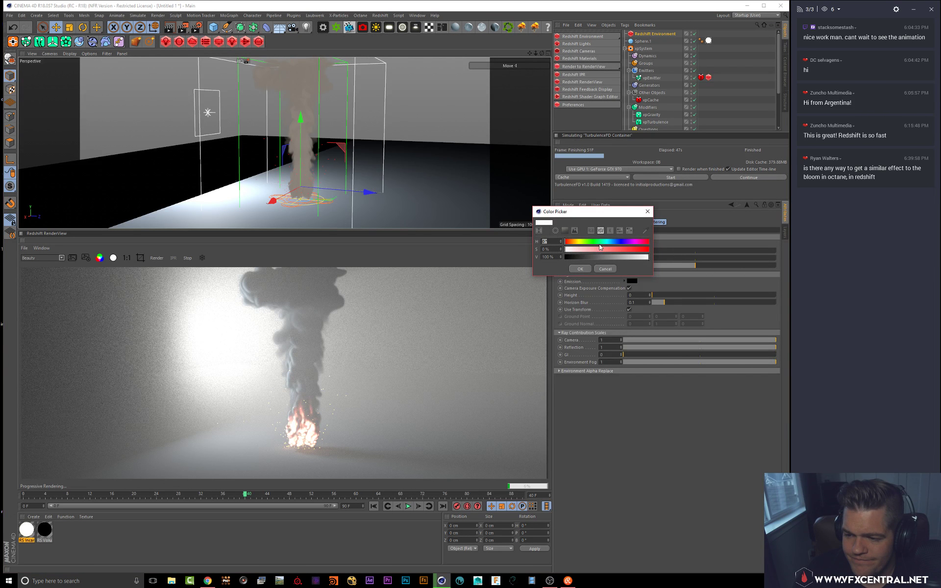
pyautogui.click(608, 242)
pyautogui.click(579, 250)
pyautogui.click(580, 268)
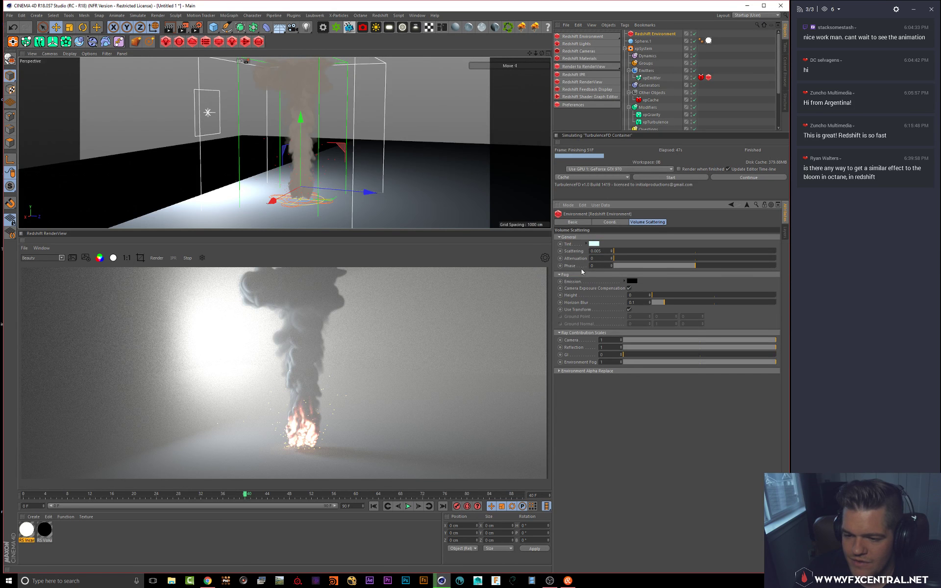
pyautogui.click(593, 243)
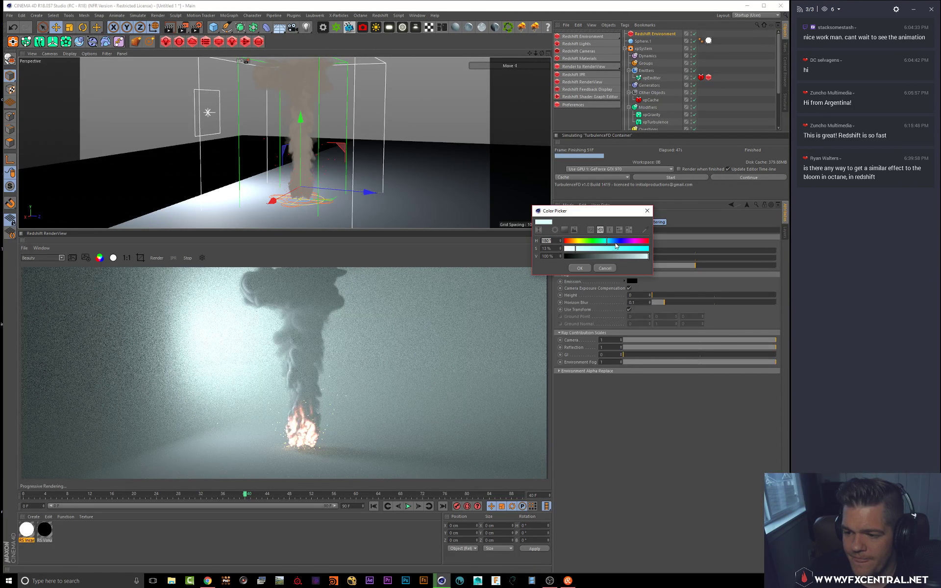
pyautogui.click(616, 241)
pyautogui.click(579, 267)
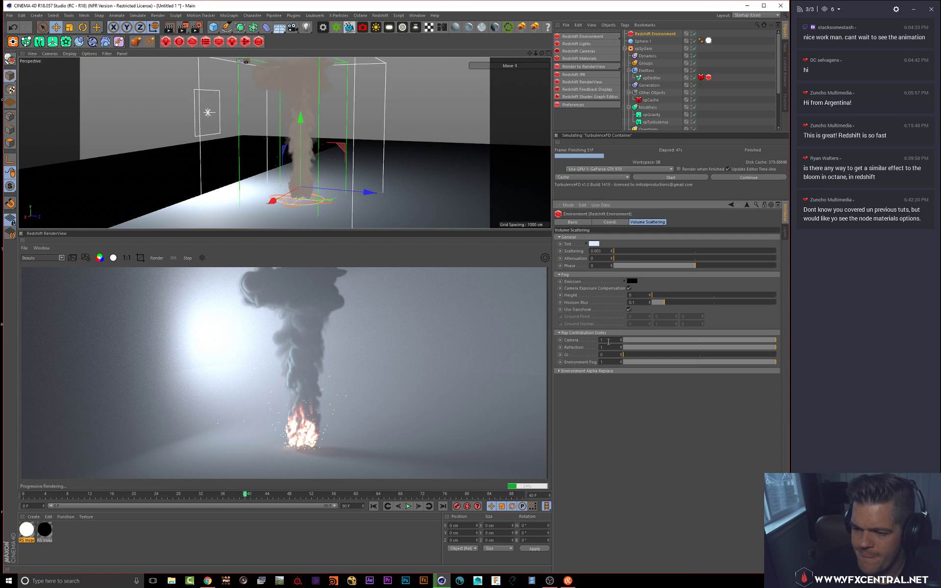
# Step: Set the Redshift Environment's scattering to 0.003, stop the interactive render and collapse the xpSystem hierarchy
pyautogui.press('Return')
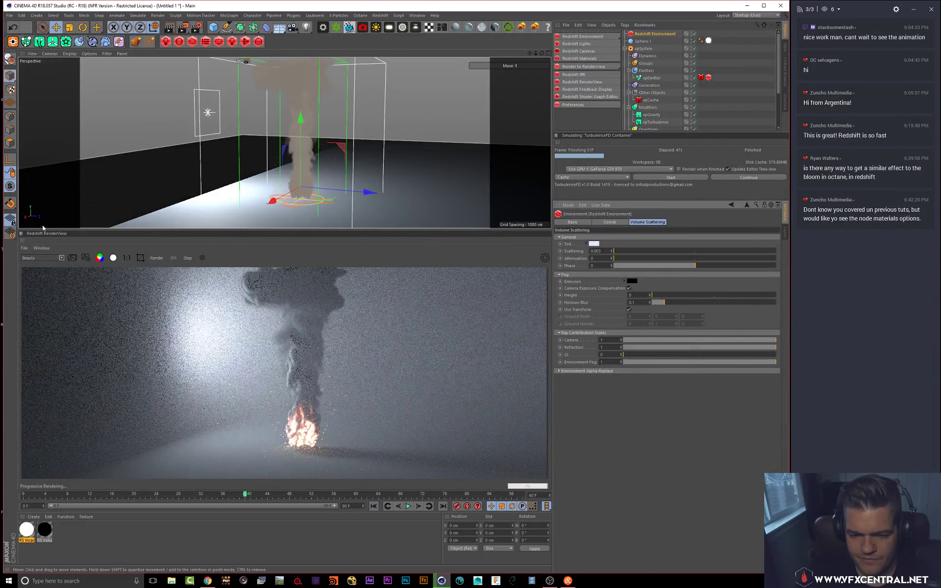
pyautogui.click(187, 259)
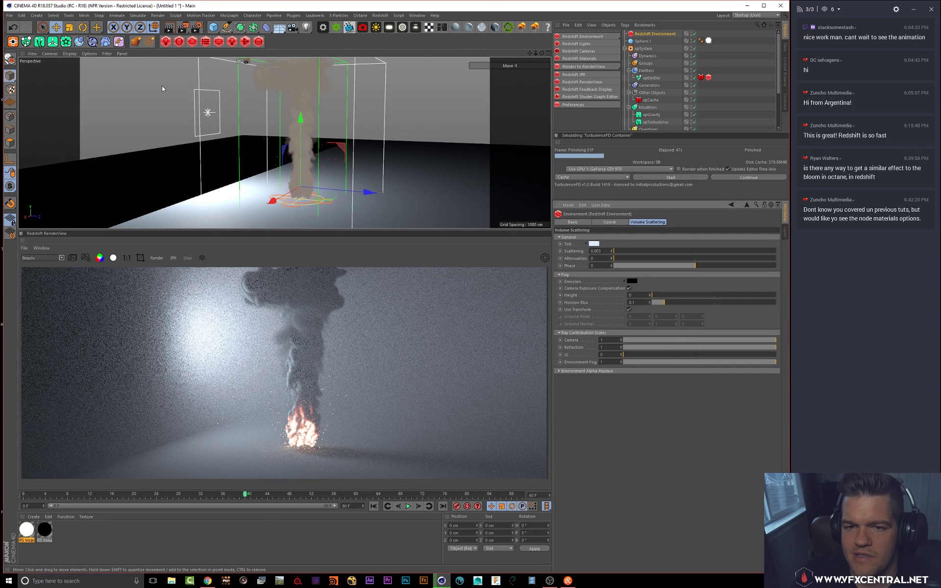
pyautogui.click(626, 48)
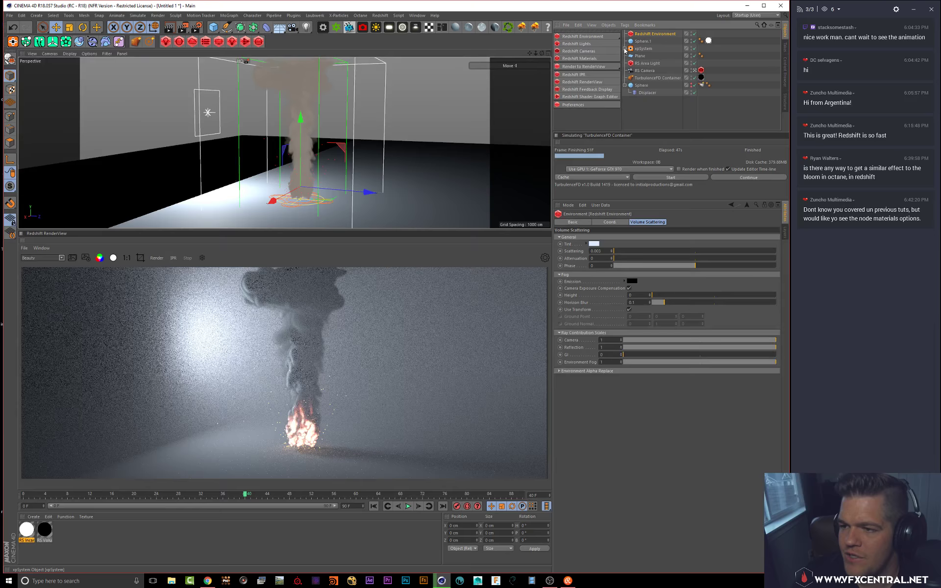
# Step: Disable the xpSystem and the TurbulenceFD Container, and collapse the displaced sphere's hierarchy
pyautogui.click(692, 47)
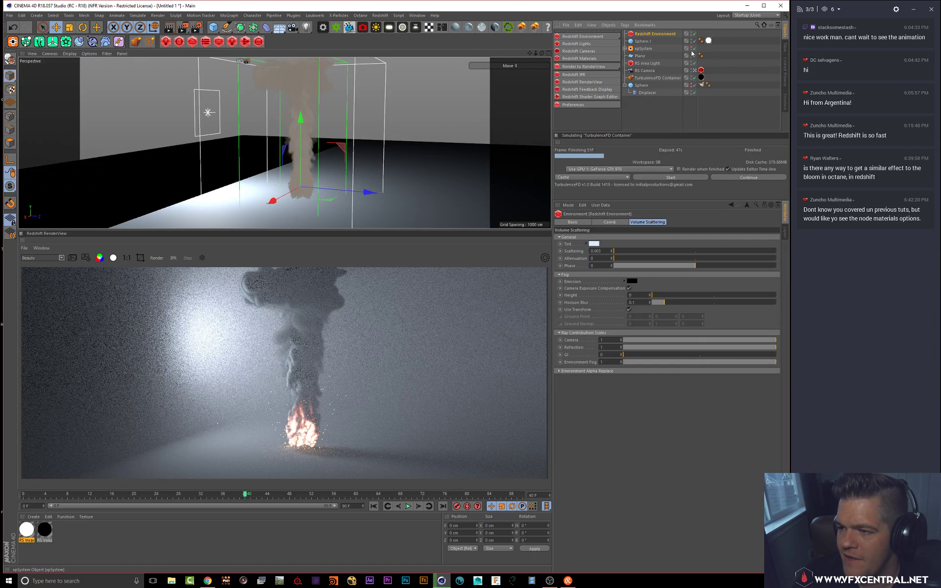
pyautogui.click(654, 64)
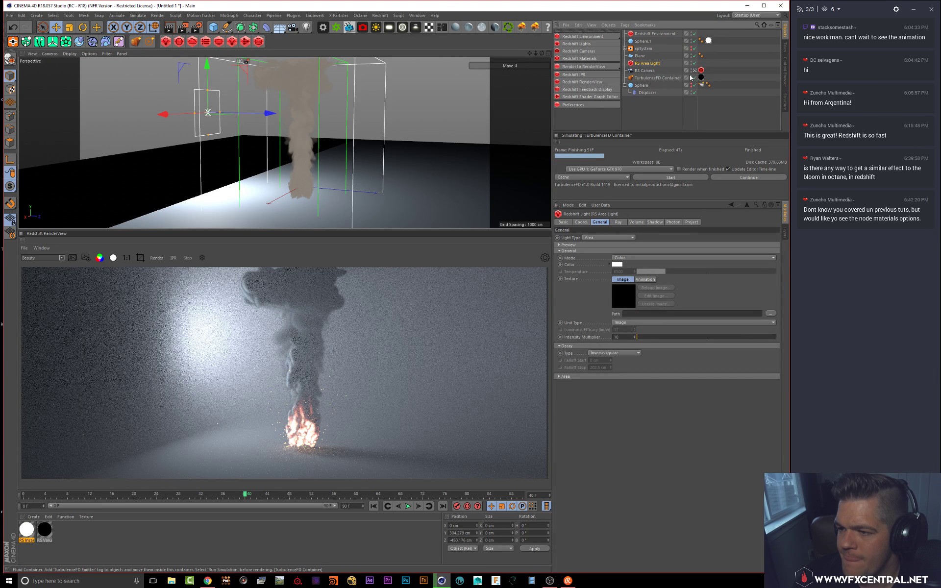
pyautogui.click(692, 77)
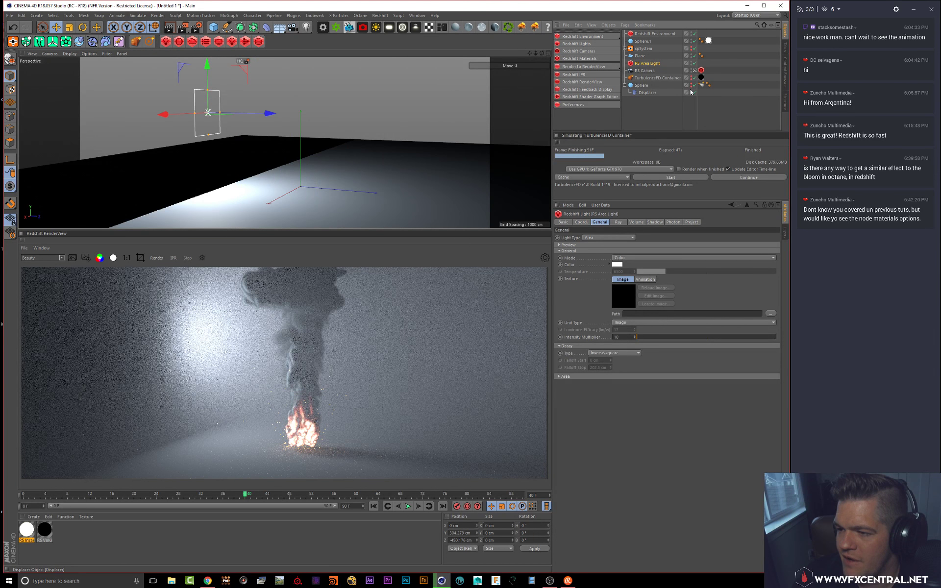
pyautogui.click(625, 85)
pyautogui.click(639, 108)
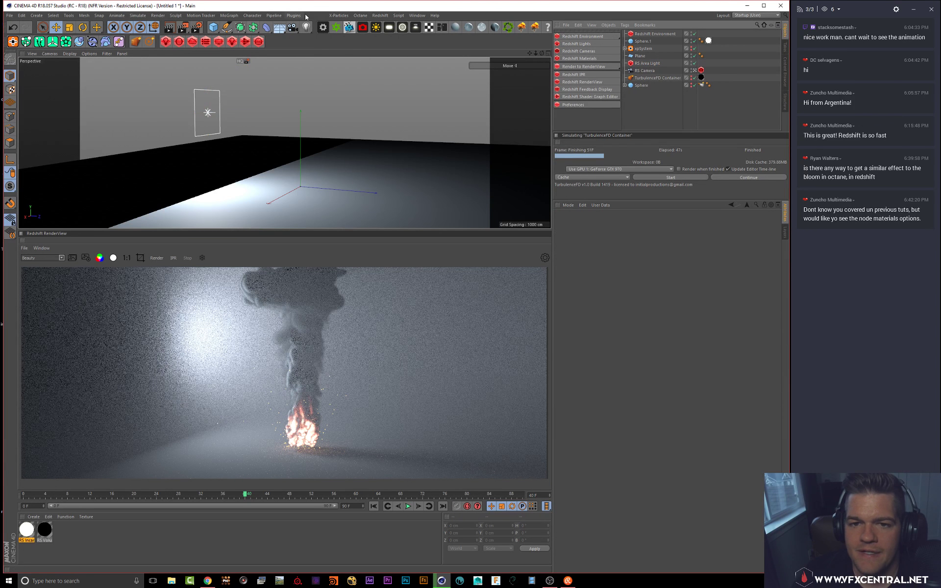
# Step: Add a sphere, raise it to about 141 cm on the Y axis and start the interactive render
pyautogui.moveTo(215, 30); pyautogui.dragTo(362, 52)
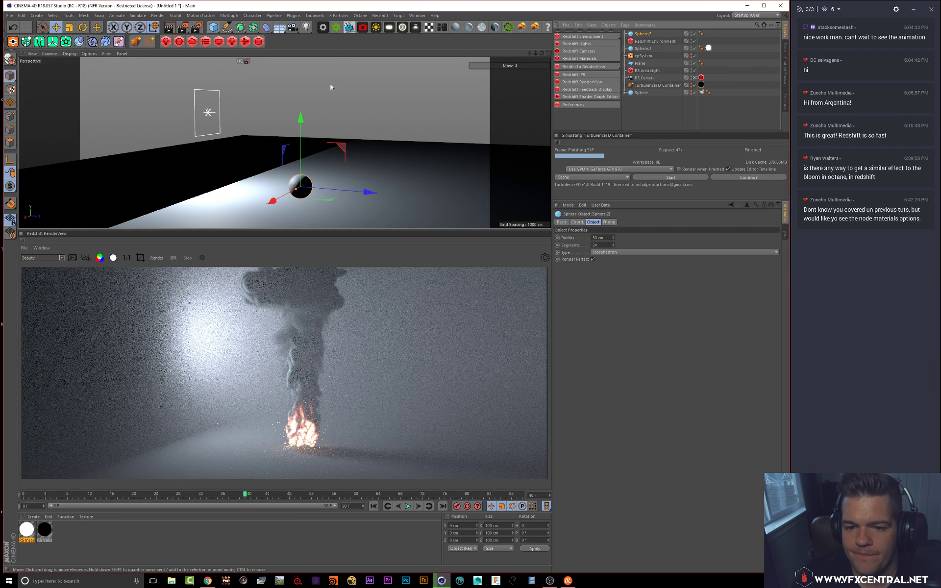
pyautogui.moveTo(289, 137); pyautogui.dragTo(289, 104)
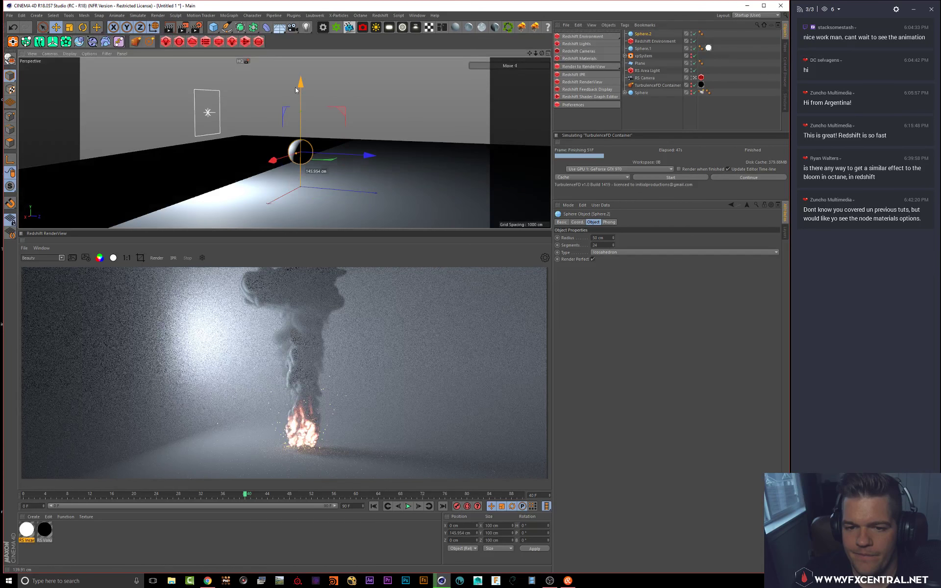
pyautogui.click(173, 258)
# Step: Disable the Redshift Environment to remove the fog from the render
pyautogui.click(656, 42)
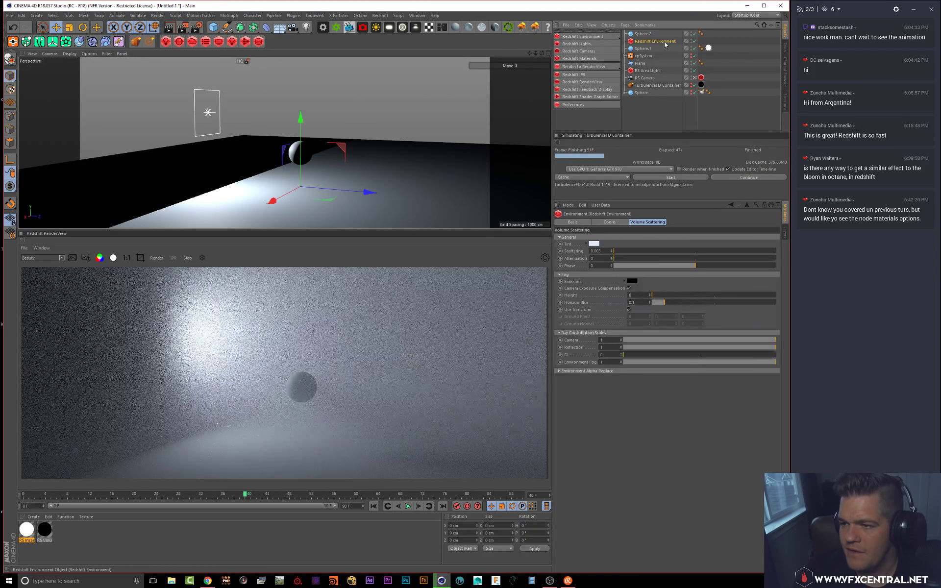
pyautogui.click(694, 41)
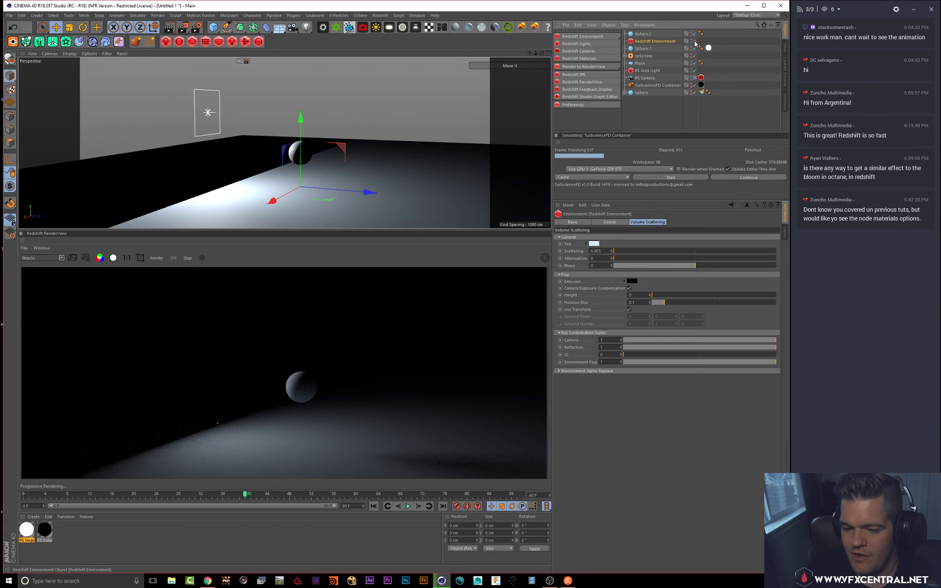
pyautogui.keyDown('alt'); pyautogui.moveTo(303, 154); pyautogui.dragTo(303, 93, button='right'); pyautogui.keyUp('alt')
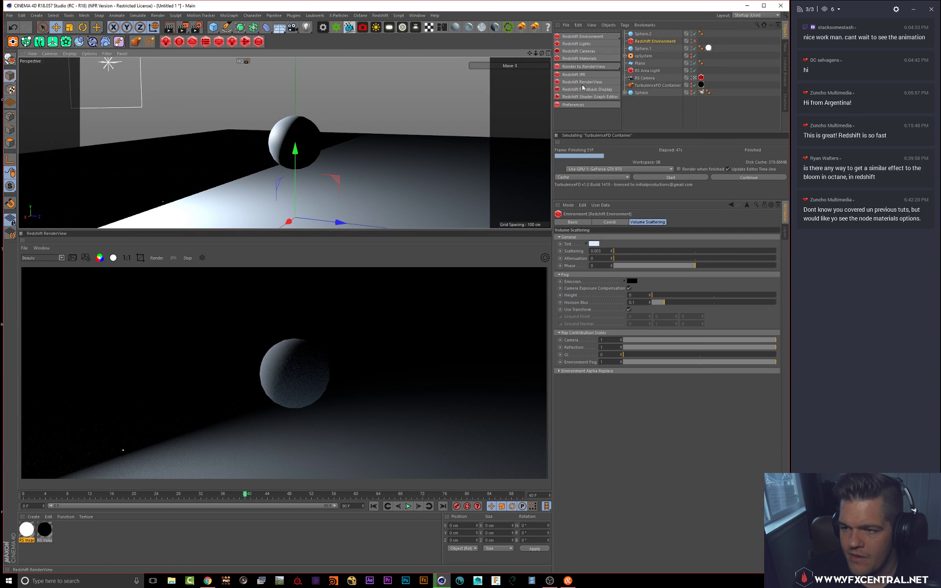
# Step: Set the new raised sphere's segments to 150
pyautogui.click(643, 49)
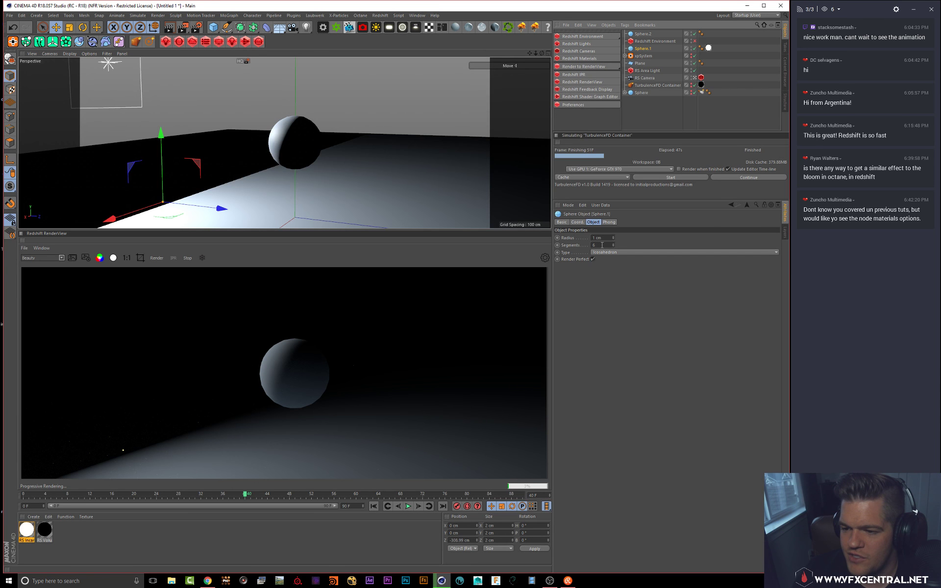
pyautogui.click(642, 35)
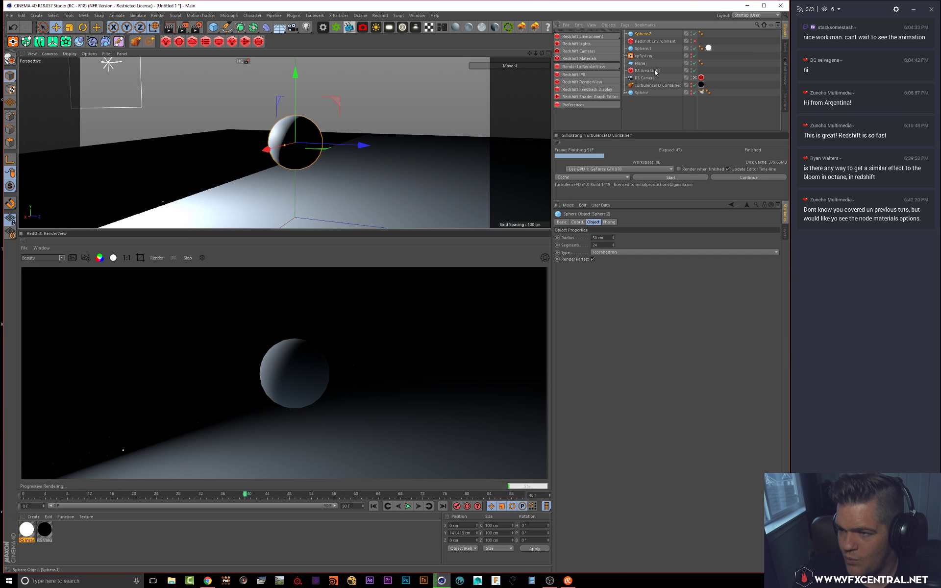
pyautogui.moveTo(604, 246); pyautogui.dragTo(342, 214)
pyautogui.write('150')
pyautogui.press('Return')
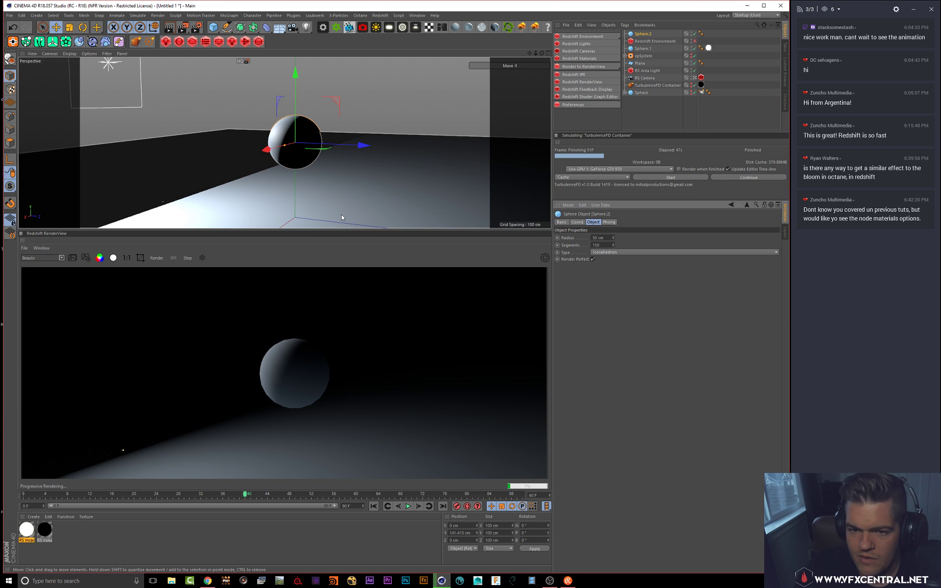
pyautogui.keyDown('alt'); pyautogui.moveTo(325, 175); pyautogui.dragTo(326, 160, button='right'); pyautogui.keyUp('alt')
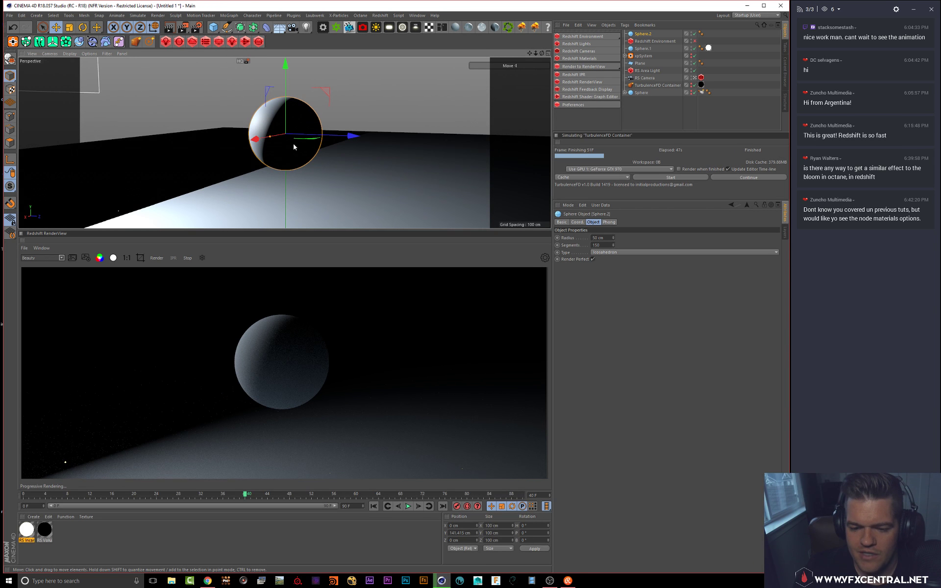
pyautogui.scroll(-1, 303, 148)
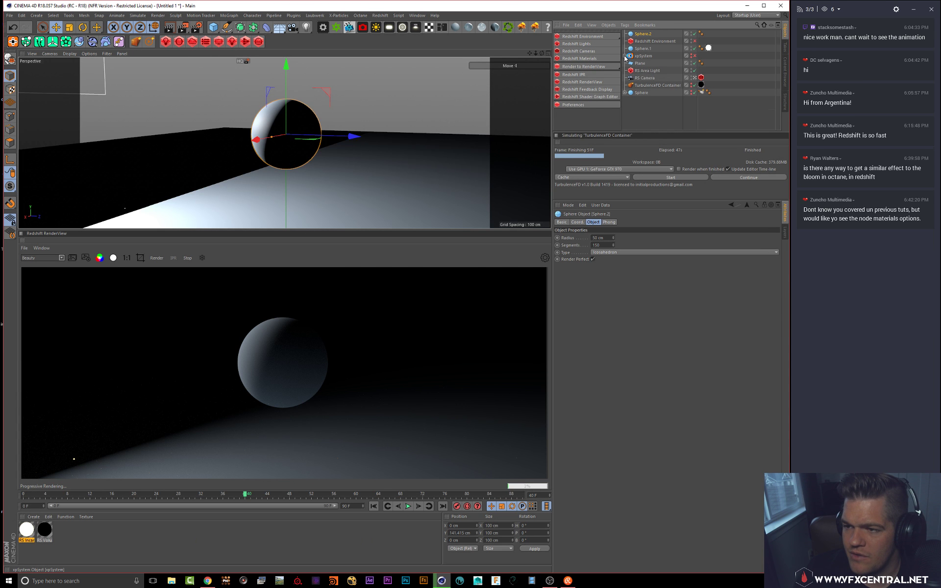
pyautogui.click(642, 56)
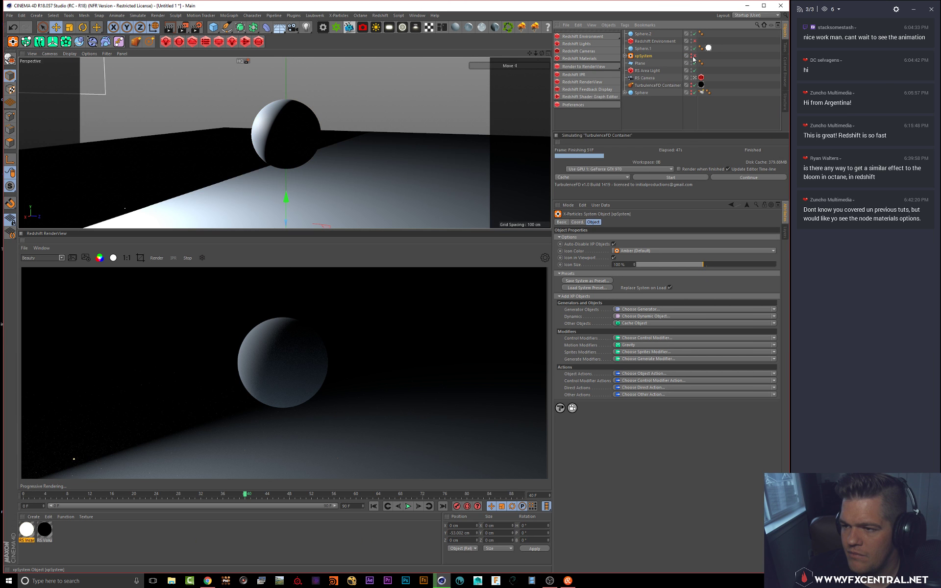
pyautogui.click(625, 56)
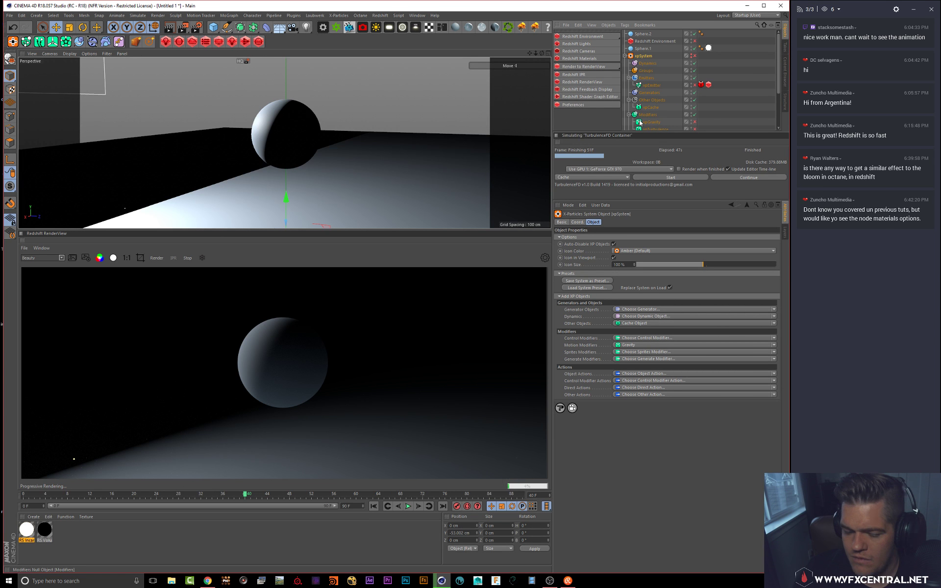
pyautogui.click(625, 56)
# Step: Create a Redshift Particle material
pyautogui.click(644, 34)
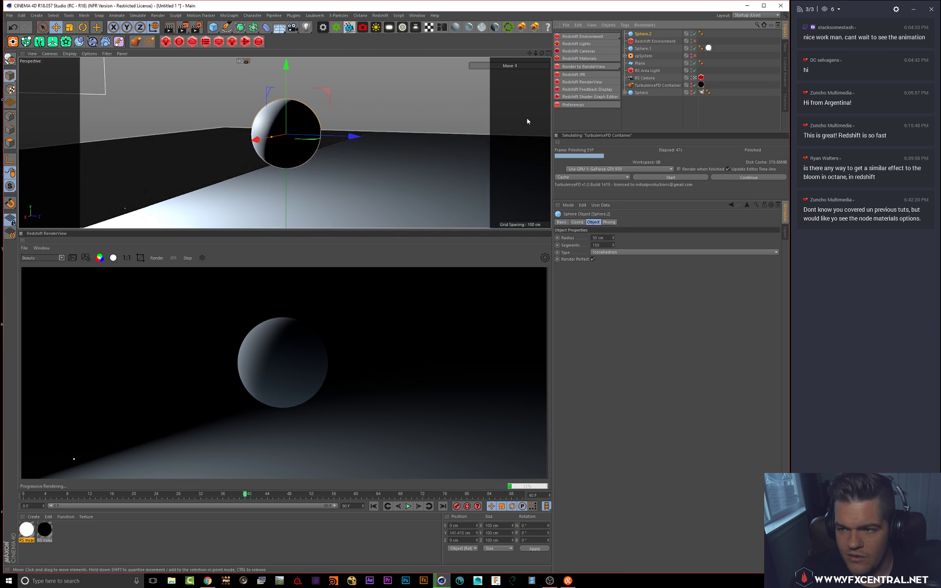
pyautogui.click(598, 58)
pyautogui.moveTo(625, 60)
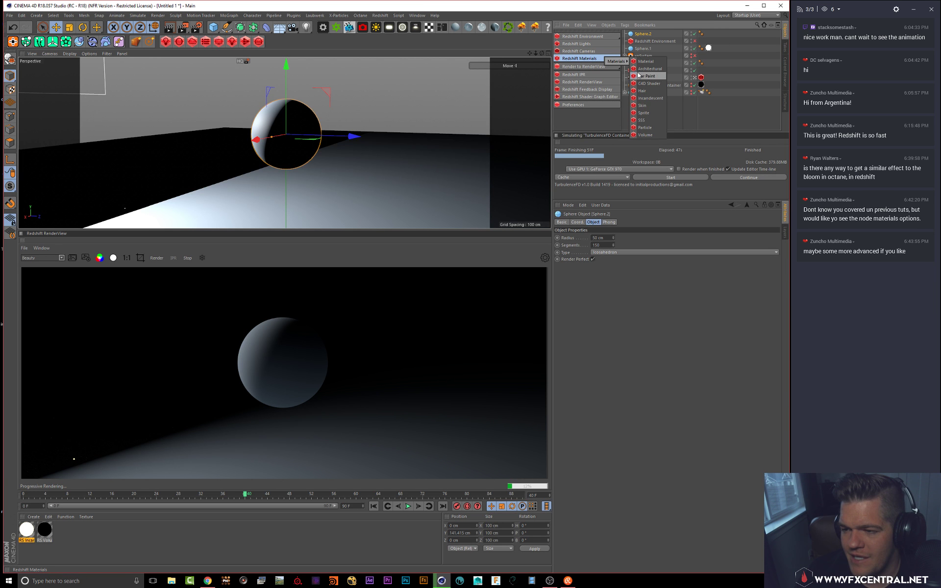
pyautogui.click(646, 127)
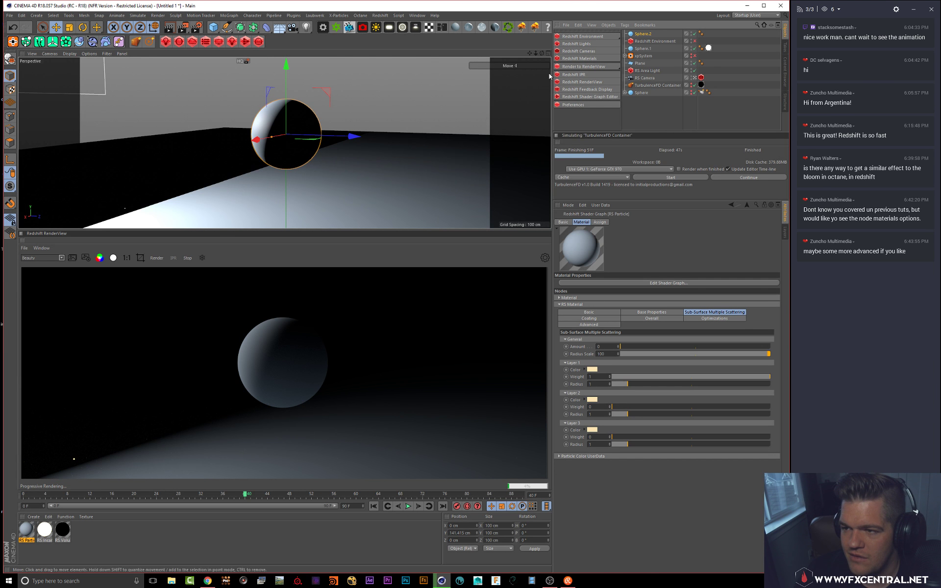
pyautogui.scroll(-5, 234, 143)
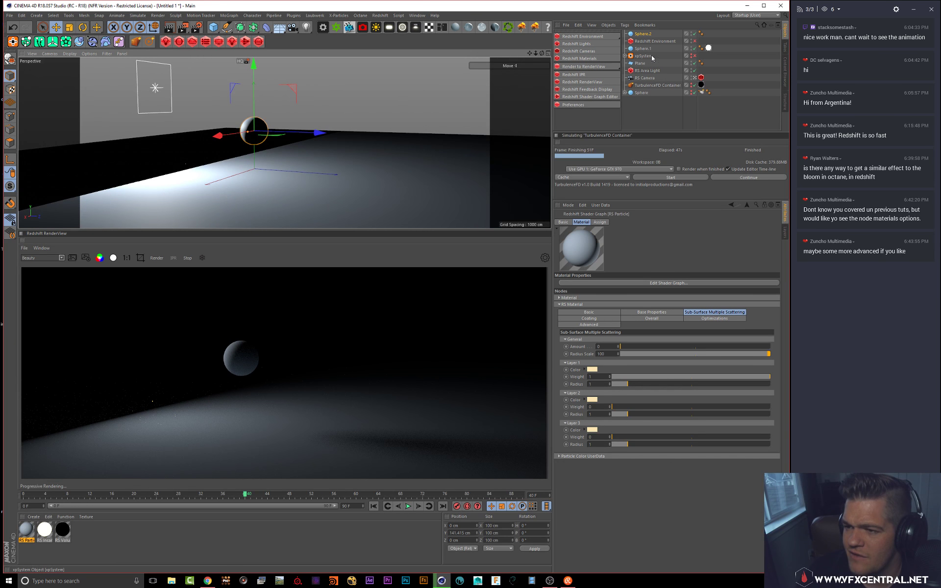
# Step: Enable the xpSystem and set the particle mode of the xpEmitter's Redshift Object tag to Point Instances
pyautogui.click(691, 54)
pyautogui.click(692, 57)
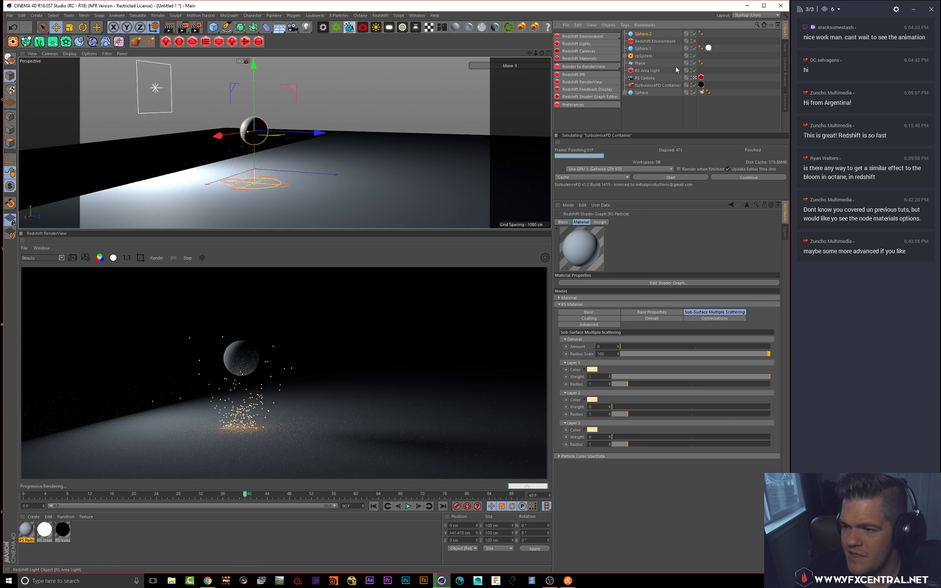
pyautogui.click(625, 56)
pyautogui.click(708, 85)
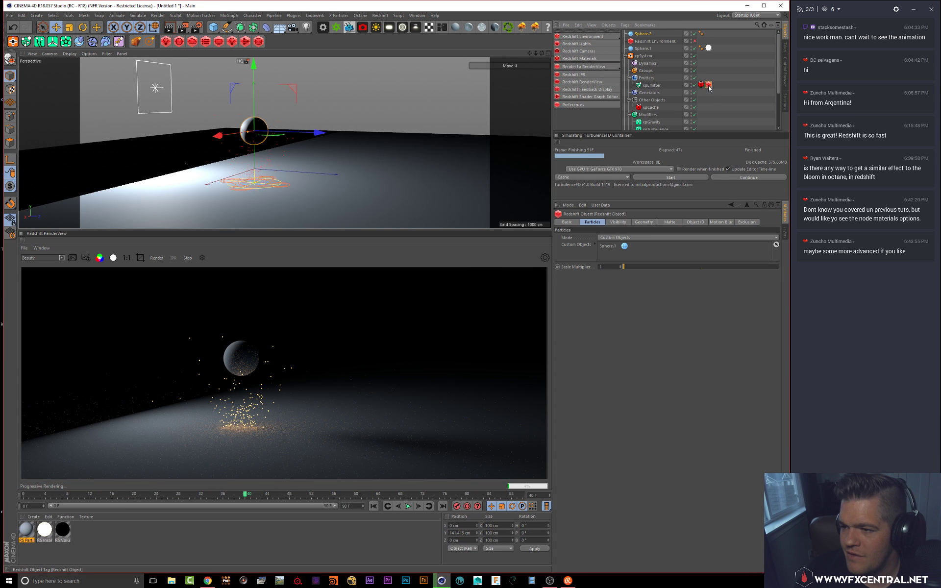
pyautogui.click(605, 238)
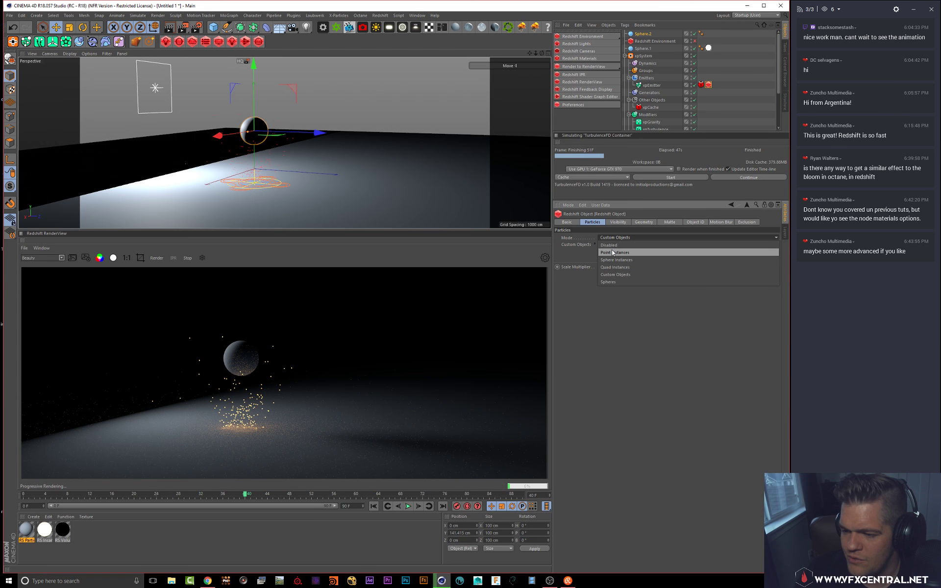
pyautogui.click(615, 252)
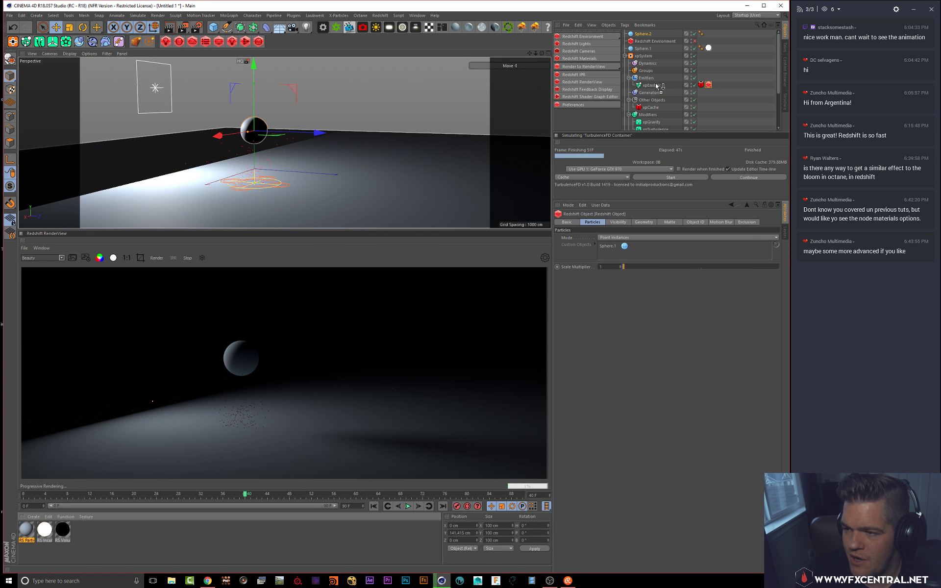
# Step: Assign the RS Particle material to the xpEmitter and open its Base Properties for editing
pyautogui.moveTo(657, 88); pyautogui.dragTo(657, 87)
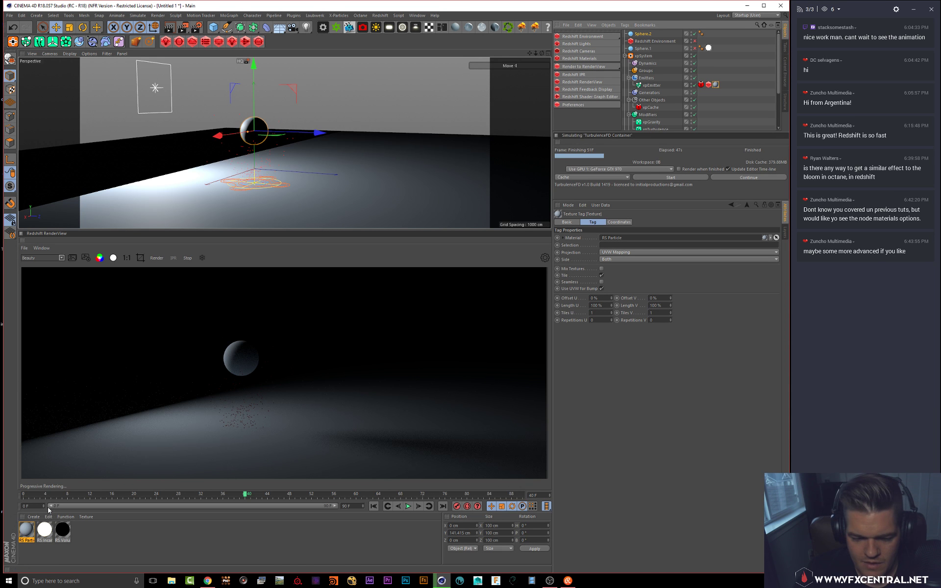
pyautogui.doubleClick(27, 529)
pyautogui.click(165, 103)
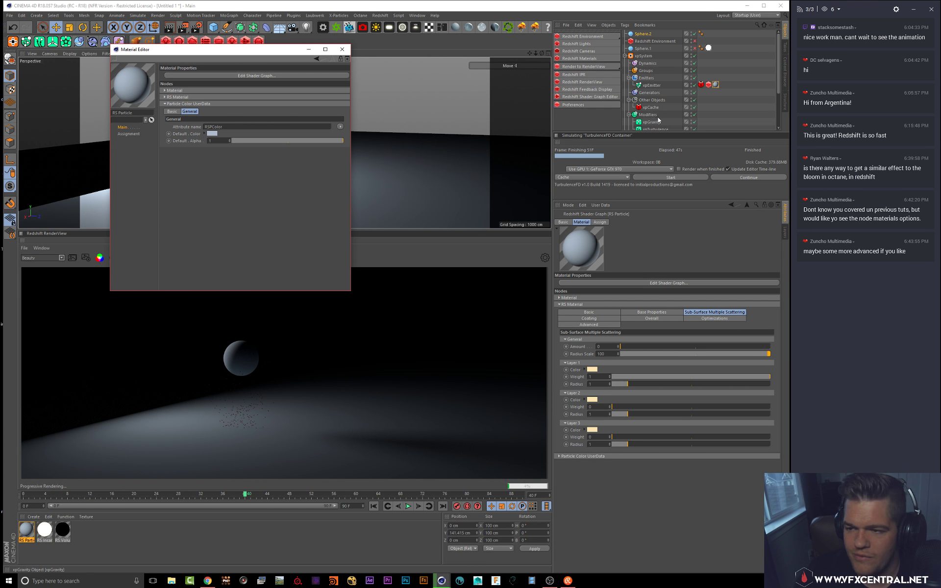
pyautogui.click(165, 97)
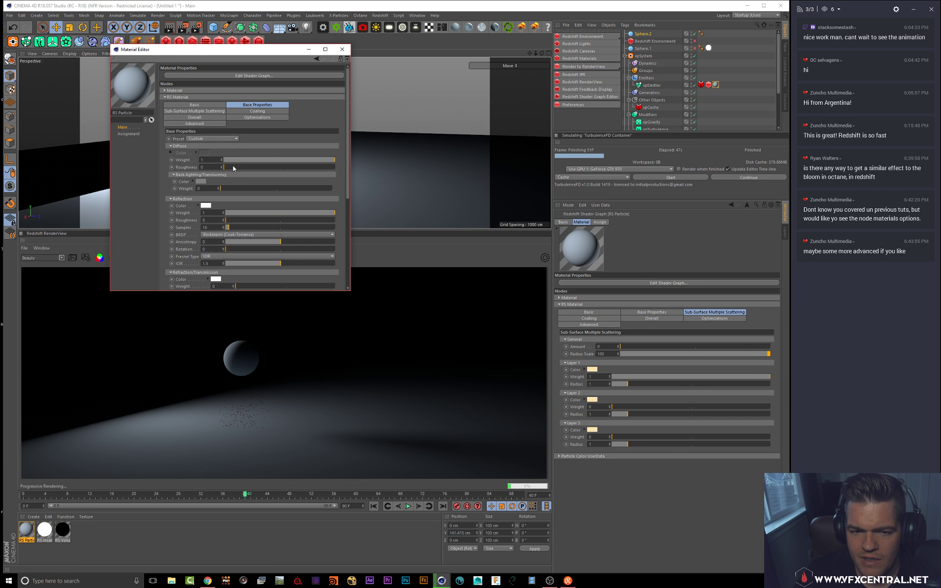
pyautogui.click(709, 84)
pyautogui.click(619, 237)
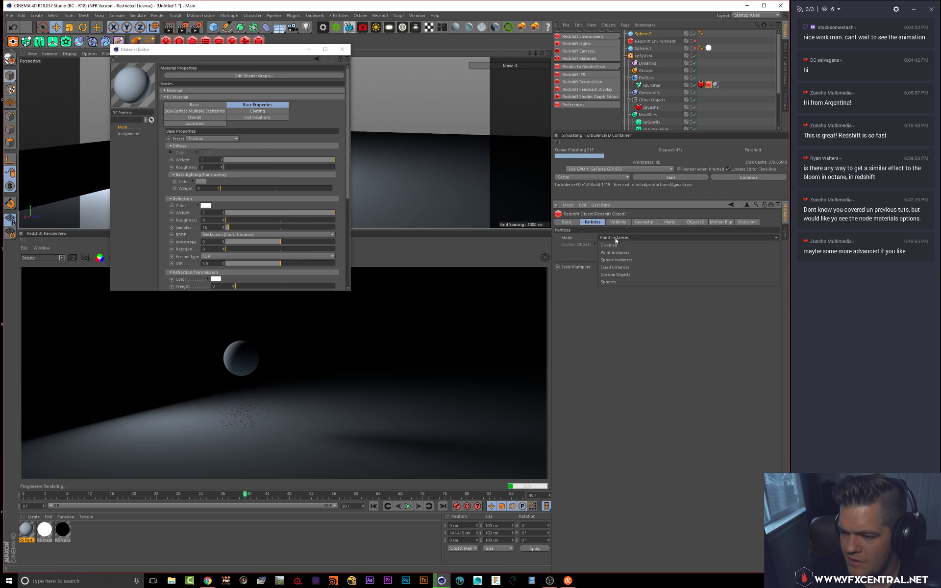
pyautogui.click(618, 253)
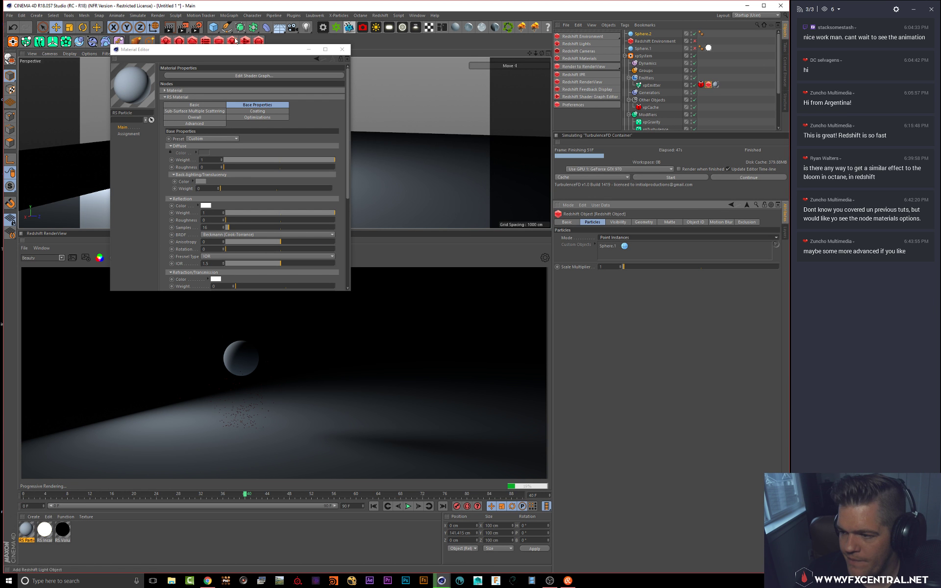
# Step: Change the xpEmitter's Redshift particle mode to Sphere Instances with a scale multiplier of about 7.127
pyautogui.moveTo(239, 51); pyautogui.dragTo(397, 93)
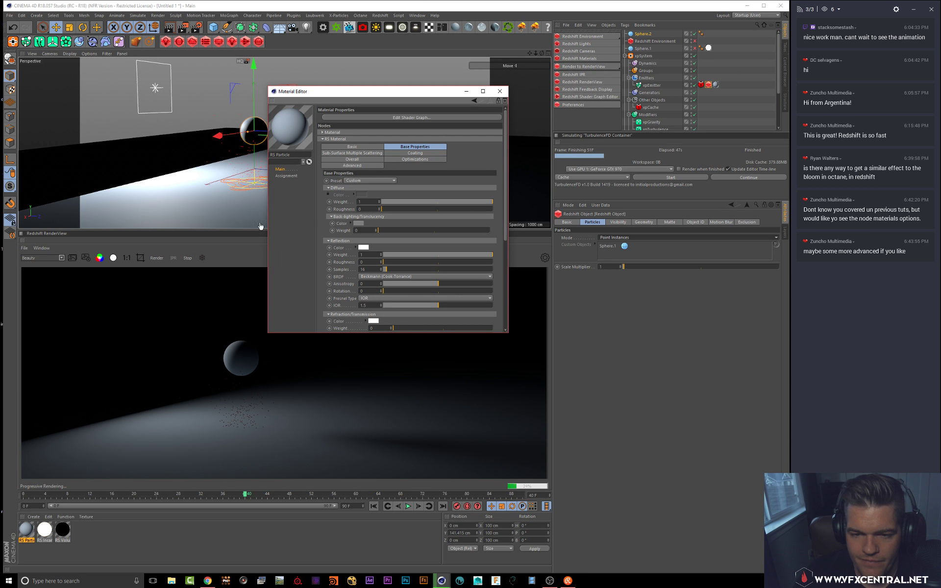
pyautogui.keyDown('alt'); pyautogui.moveTo(216, 117); pyautogui.dragTo(207, 105); pyautogui.keyUp('alt')
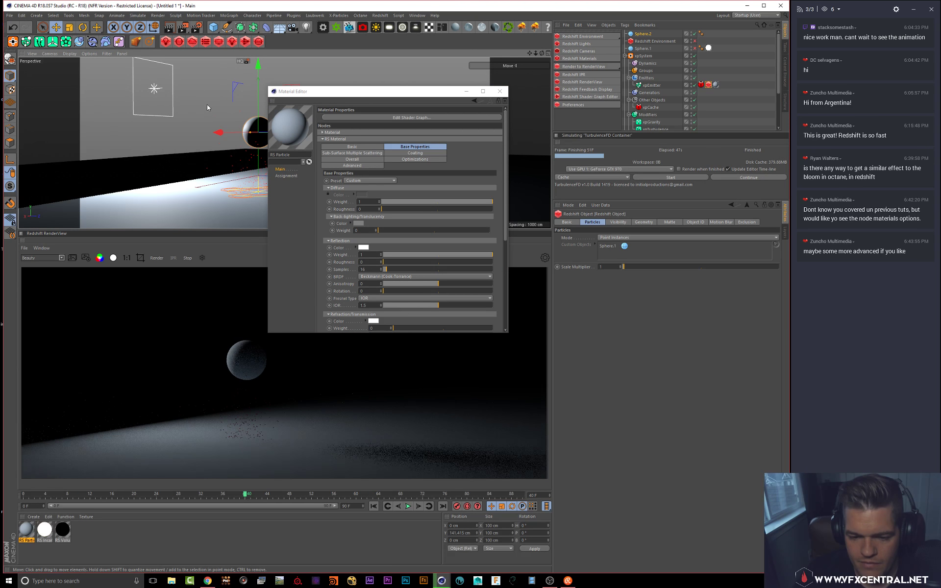
pyautogui.click(716, 85)
pyautogui.click(708, 84)
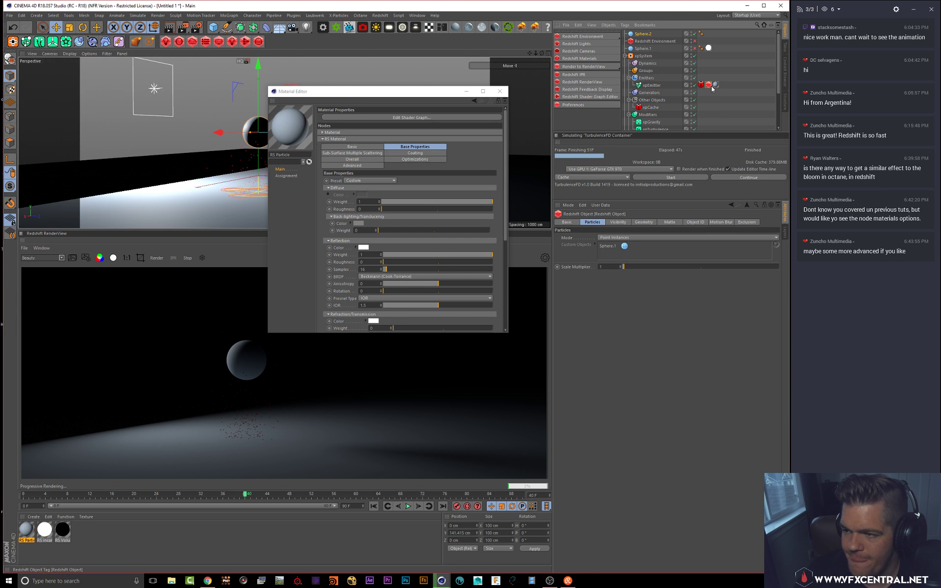
pyautogui.click(615, 238)
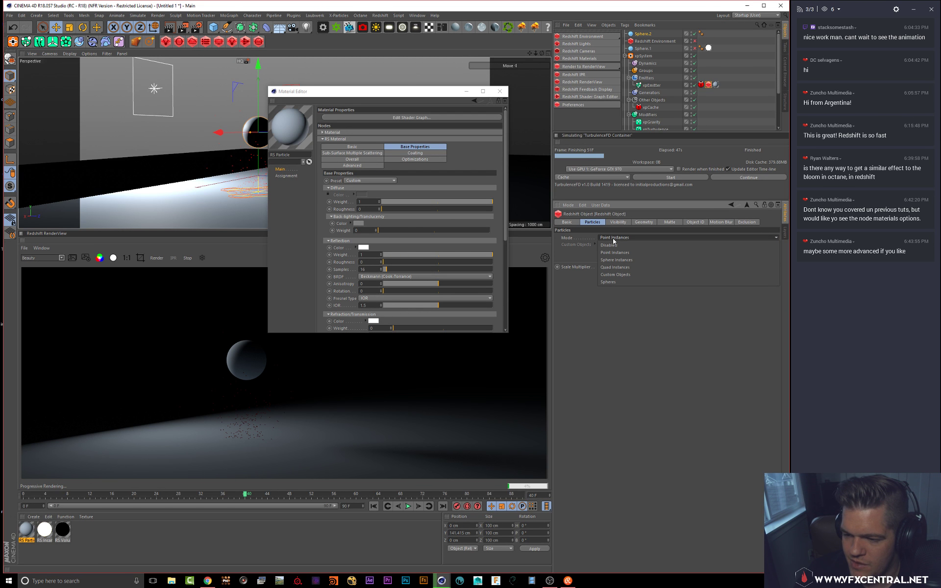
pyautogui.click(621, 260)
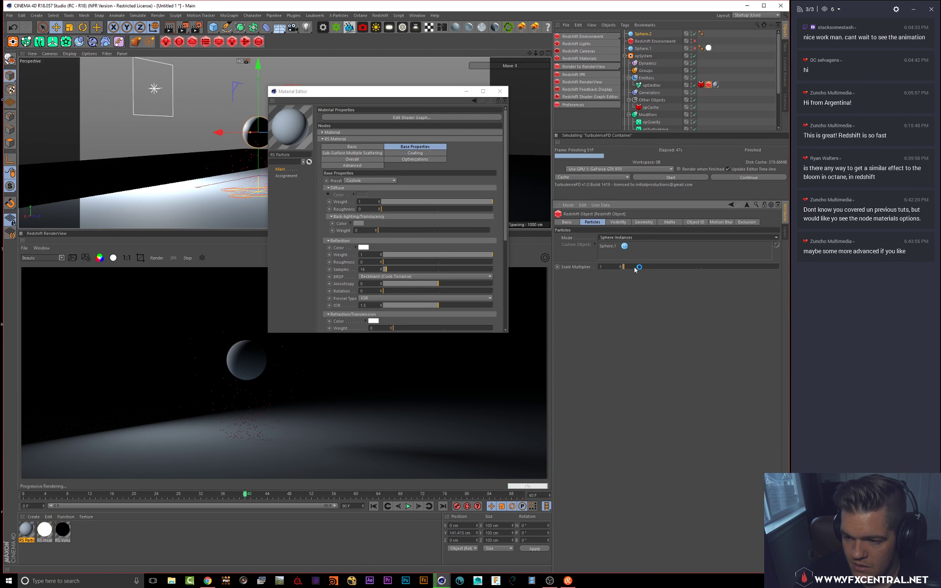
pyautogui.click(634, 267)
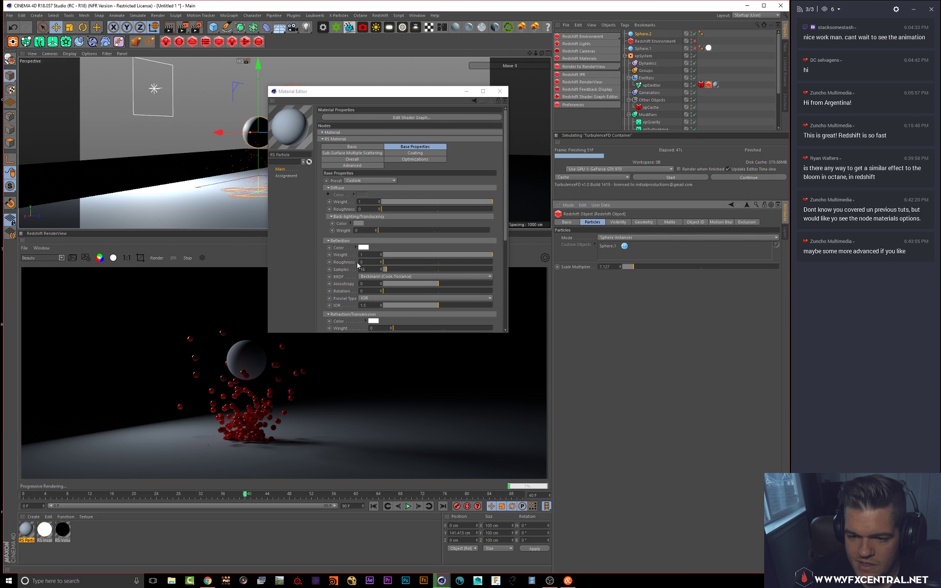
# Step: Raise the RS Particle material's reflection IOR to about 2.775 and move its editor window clear of the render
pyautogui.moveTo(439, 306); pyautogui.dragTo(484, 306)
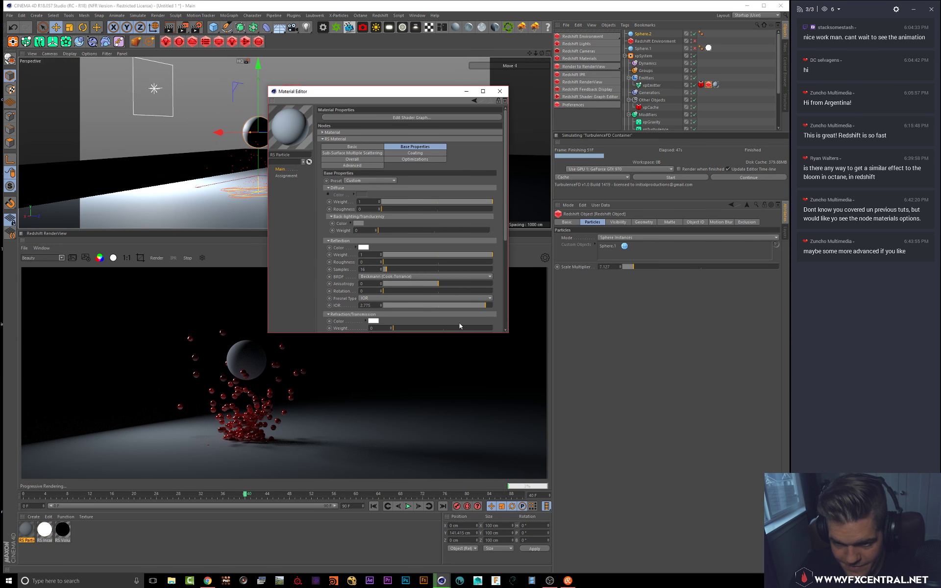
pyautogui.moveTo(394, 95); pyautogui.dragTo(426, 57)
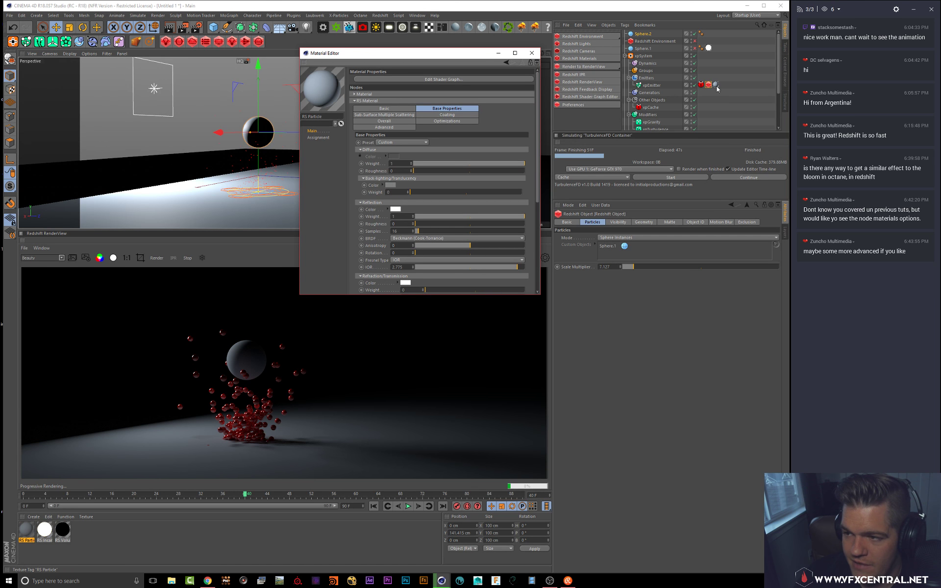
pyautogui.click(24, 535)
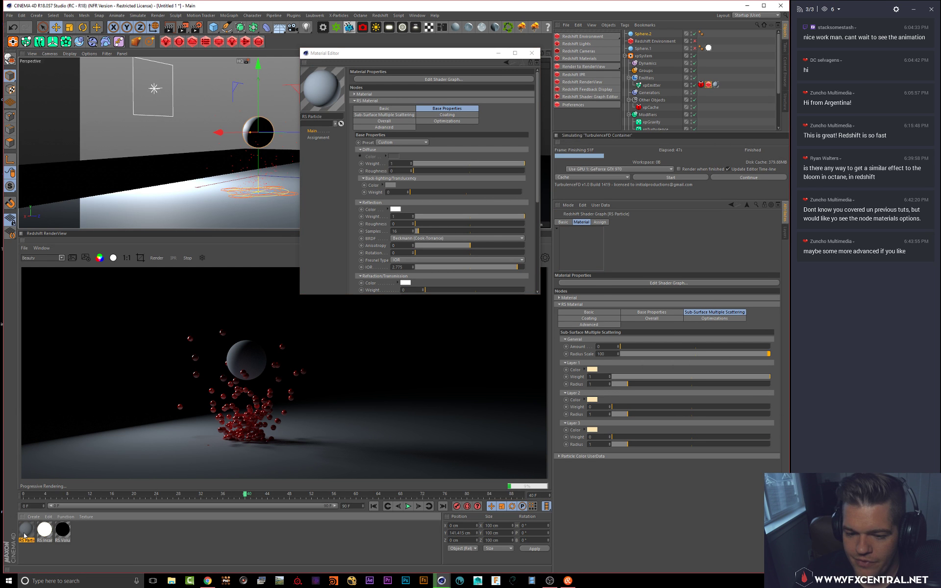
pyautogui.doubleClick(24, 536)
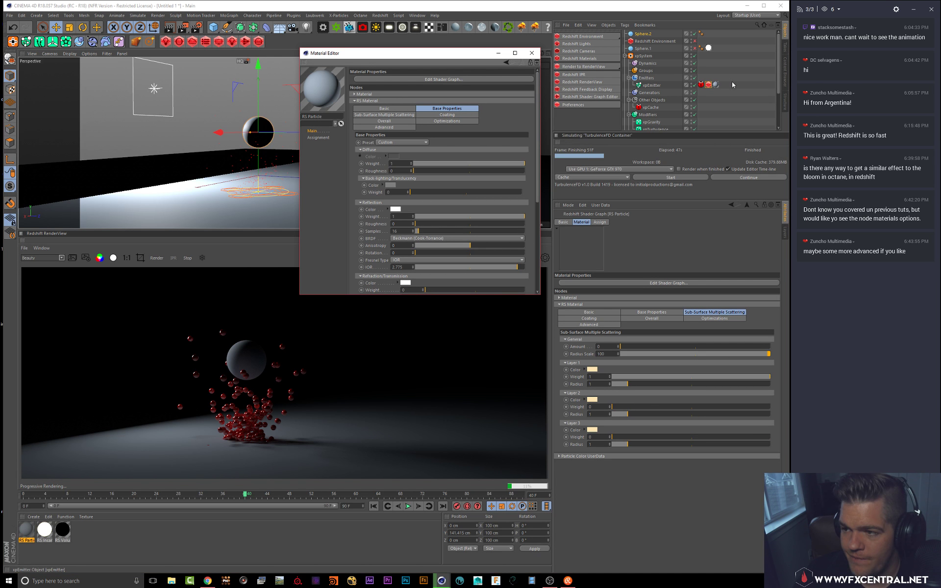
# Step: Try Quad Instances and Point Instances as the xpEmitter's Redshift particle mode, and return the mode to Sphere Instances
pyautogui.click(702, 85)
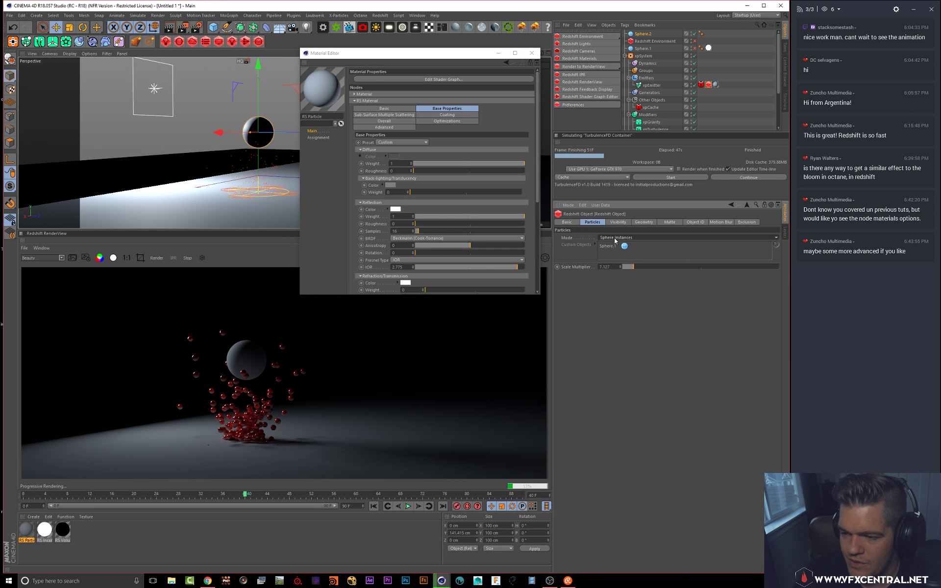
pyautogui.click(615, 239)
pyautogui.click(616, 268)
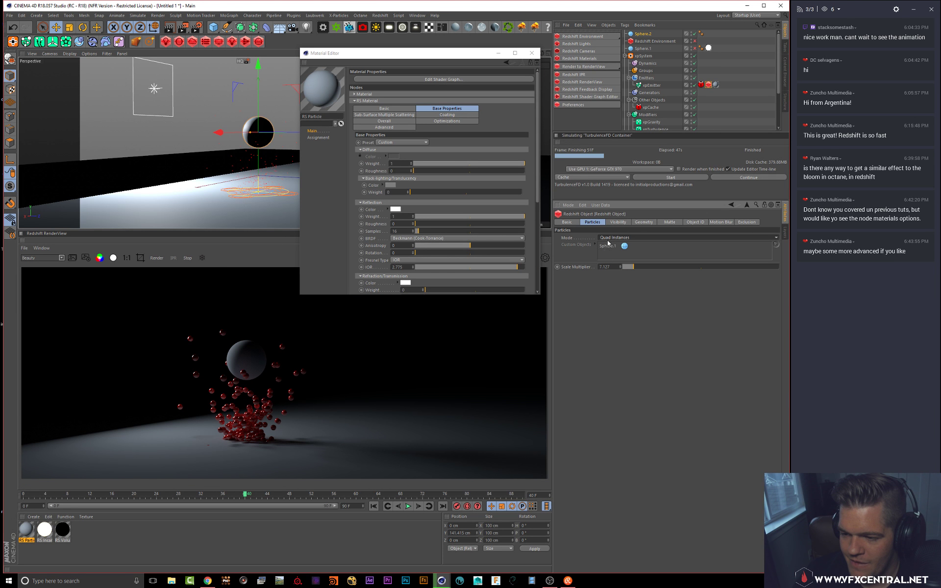
pyautogui.keyDown('alt'); pyautogui.moveTo(262, 151); pyautogui.dragTo(226, 181); pyautogui.keyUp('alt')
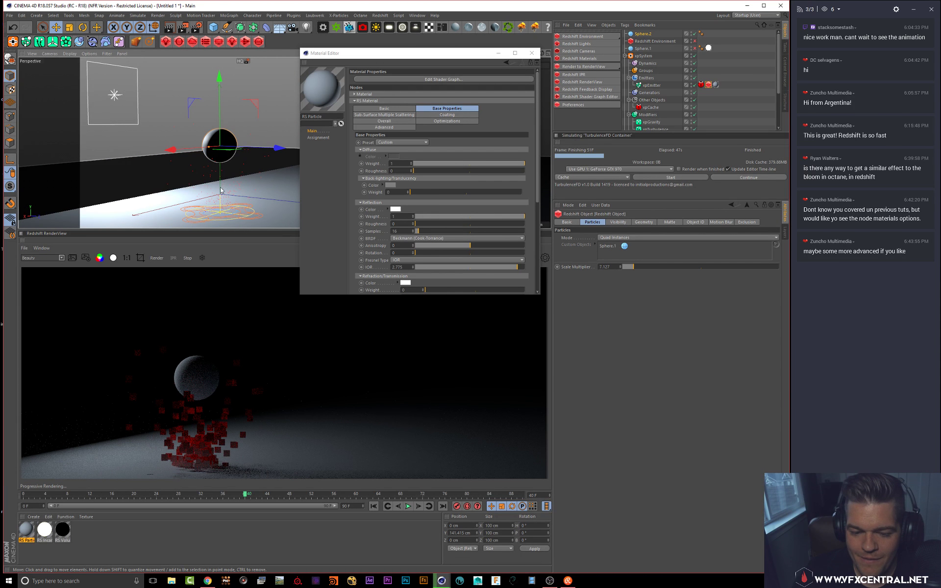
pyautogui.click(709, 85)
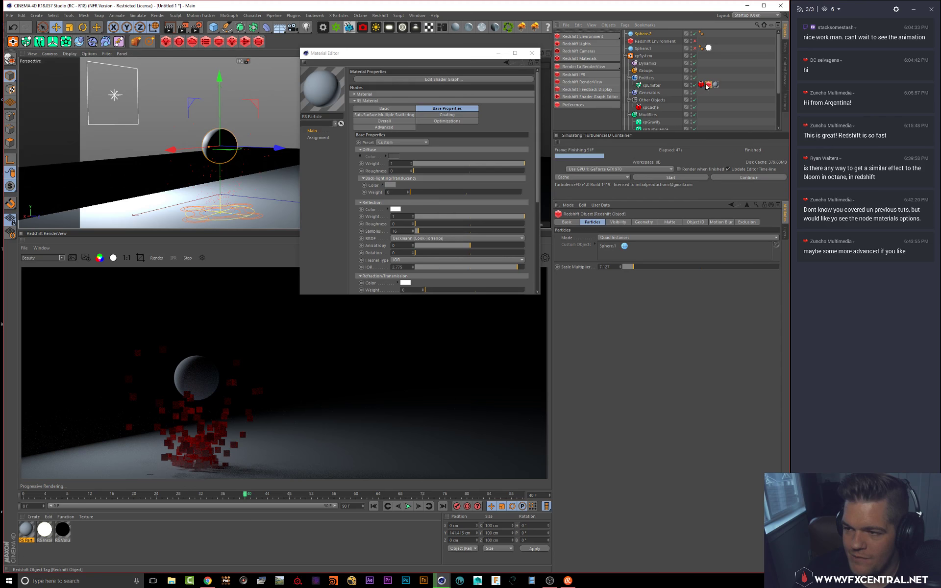
pyautogui.click(602, 238)
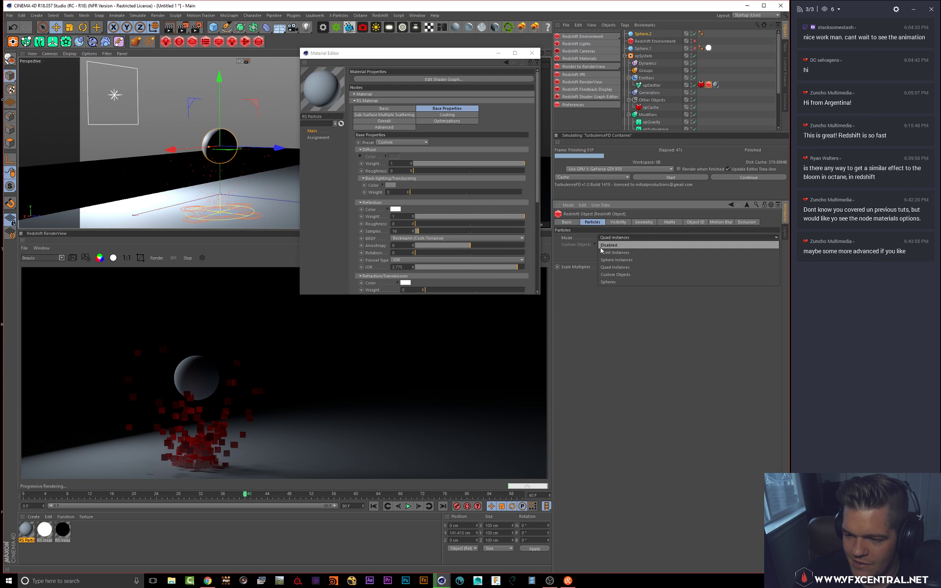
pyautogui.click(601, 252)
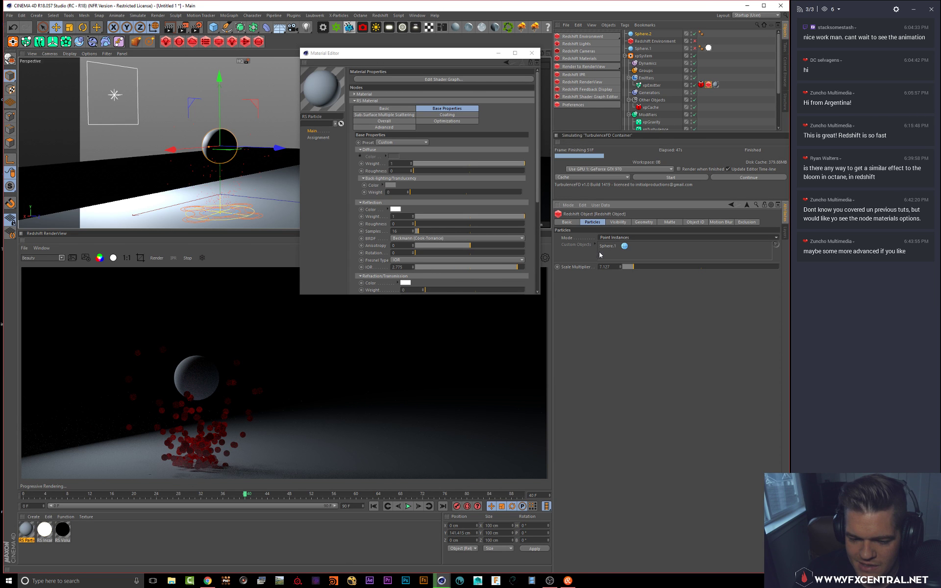
pyautogui.click(607, 238)
pyautogui.click(609, 260)
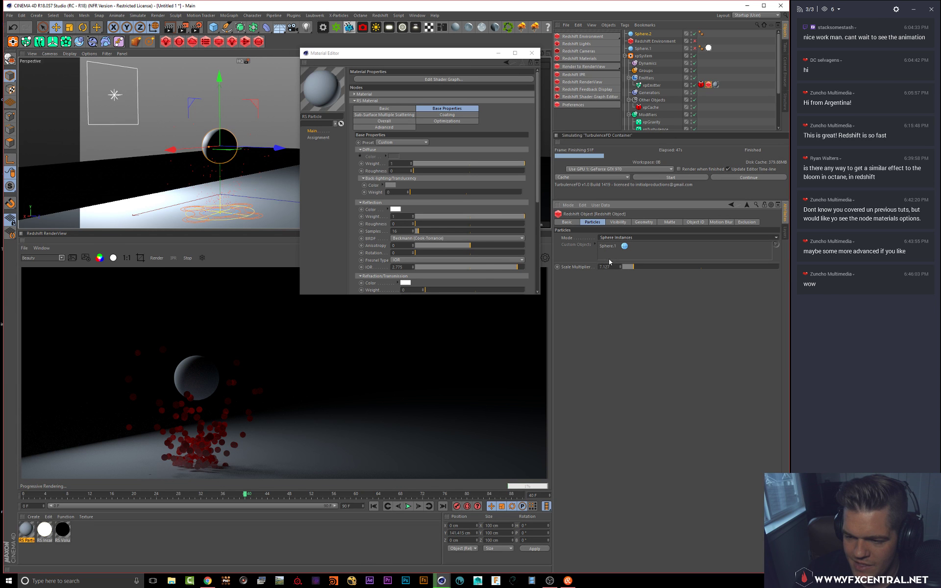
pyautogui.moveTo(191, 123)
pyautogui.keyDown('alt'); pyautogui.mouseDown()
pyautogui.moveTo(178, 127)
pyautogui.moveTo(180, 108)
pyautogui.mouseUp(); pyautogui.keyUp('alt')
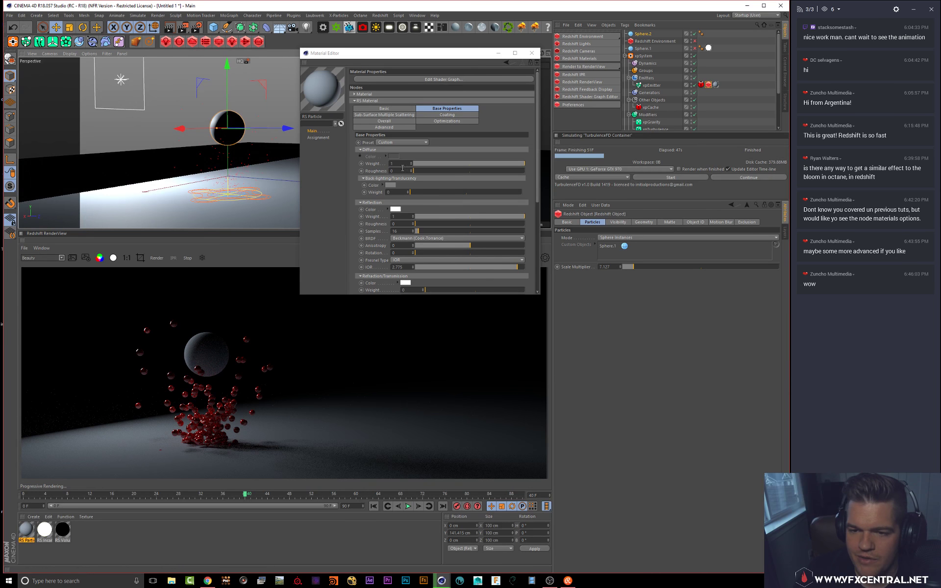
# Step: Open the RS Particle material's shader graph and spread out its RS Material and Particle Color UserData nodes
pyautogui.click(421, 80)
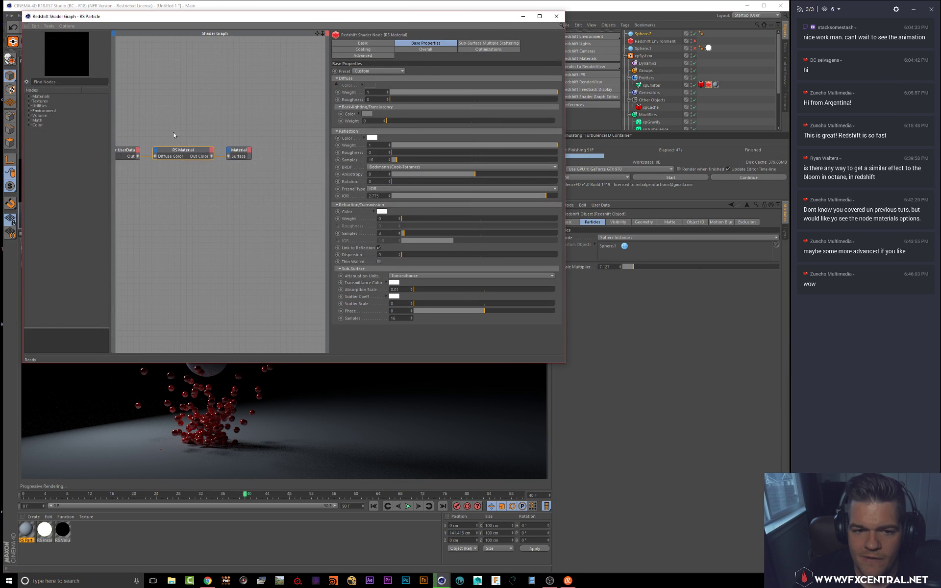
pyautogui.moveTo(274, 16); pyautogui.dragTo(455, 41)
pyautogui.moveTo(356, 175); pyautogui.dragTo(362, 203)
pyautogui.scroll(-1, 380, 130)
pyautogui.moveTo(311, 174); pyautogui.dragTo(334, 132)
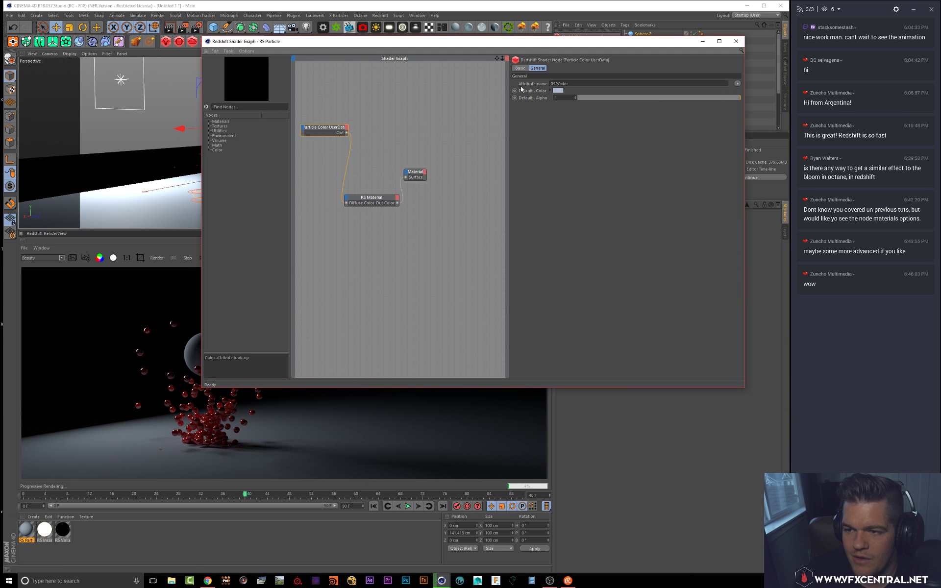
# Step: Inspect the Particle Color UserData node's attribute and disconnect it from the RS Material's Diffuse Color input
pyautogui.doubleClick(327, 132)
pyautogui.doubleClick(326, 132)
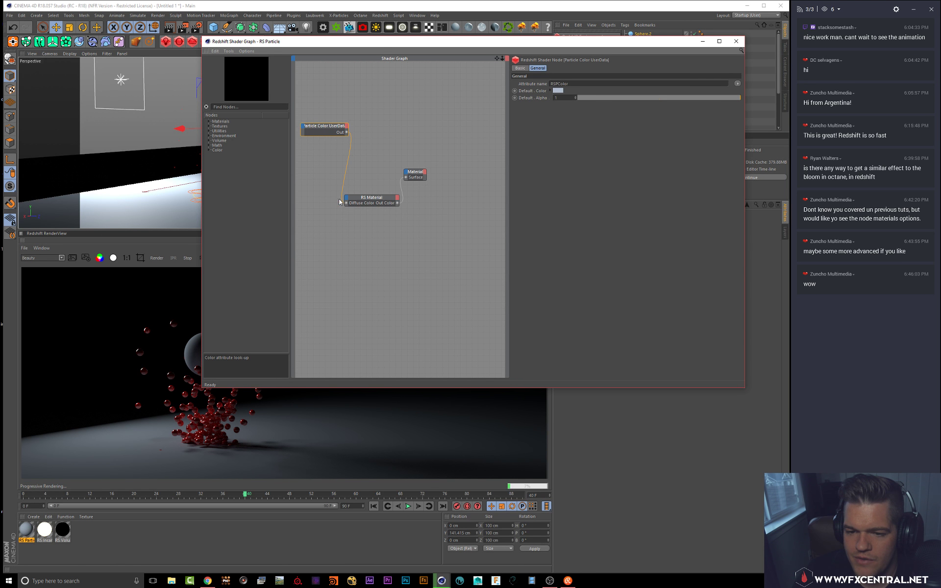
pyautogui.click(363, 199)
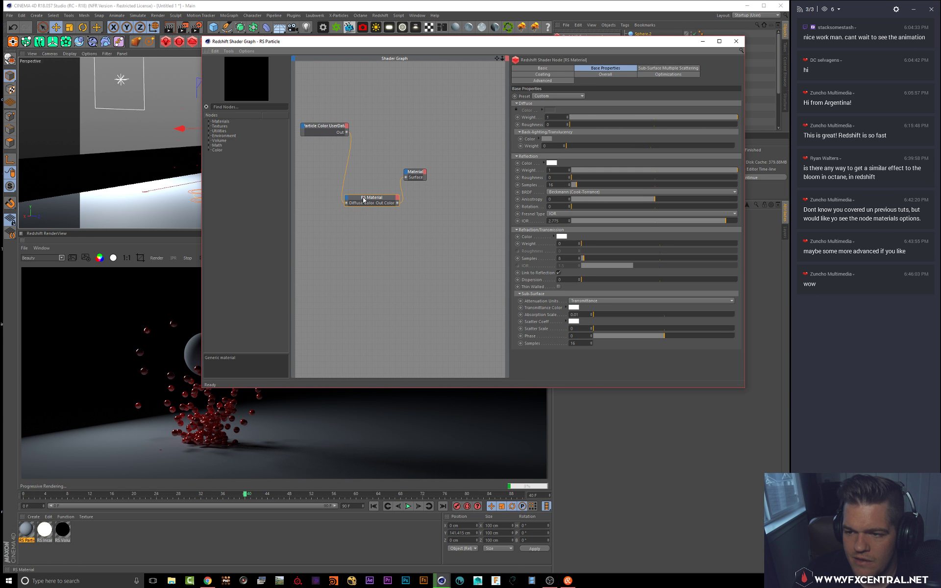
pyautogui.moveTo(347, 202); pyautogui.dragTo(327, 186)
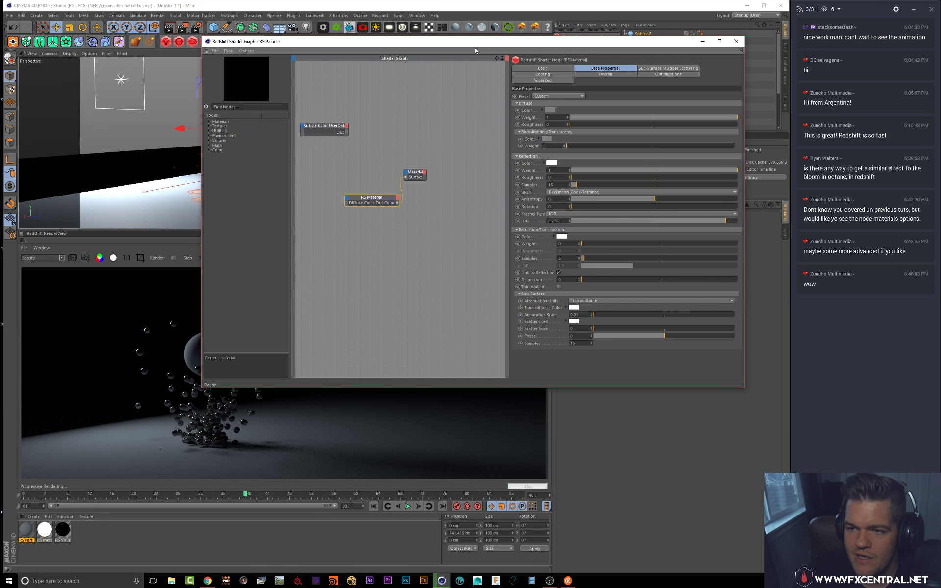
# Step: Close the Material Editor and arrange an enlarged RenderView beside a narrower shader graph window, framing the particles closer
pyautogui.moveTo(475, 48); pyautogui.dragTo(626, 151)
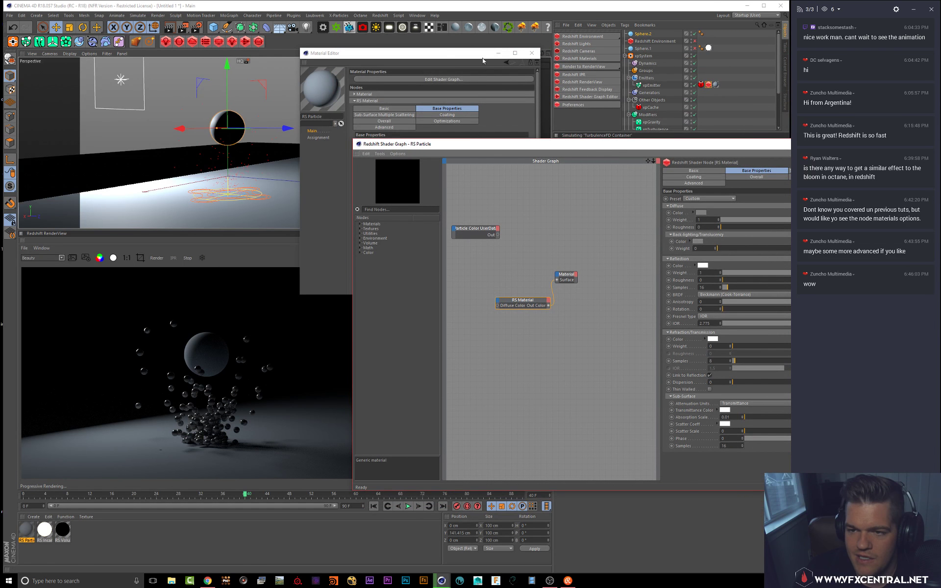
pyautogui.click(532, 53)
pyautogui.moveTo(497, 147); pyautogui.dragTo(404, 155)
pyautogui.moveTo(259, 204); pyautogui.dragTo(378, 204)
pyautogui.moveTo(275, 214); pyautogui.dragTo(275, 141)
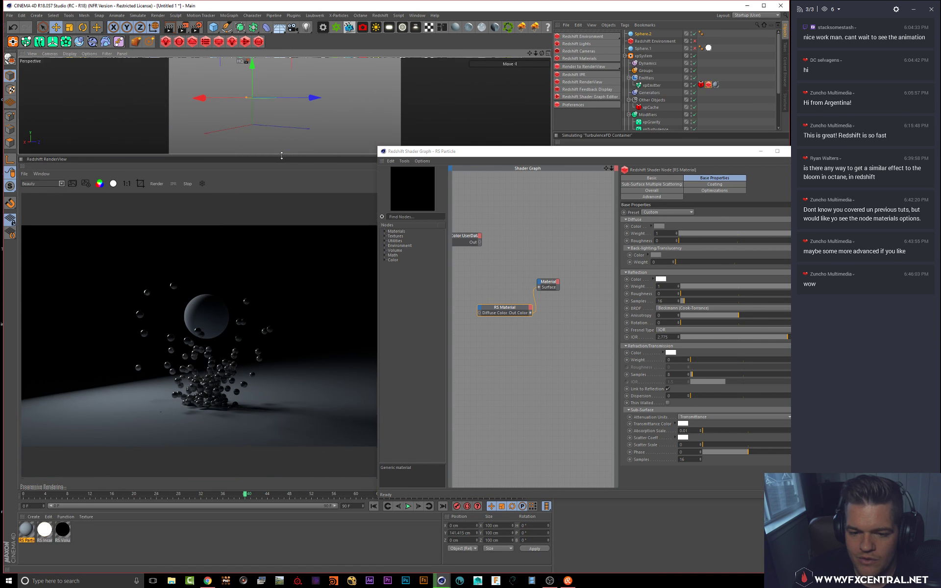
pyautogui.scroll(4, 265, 112)
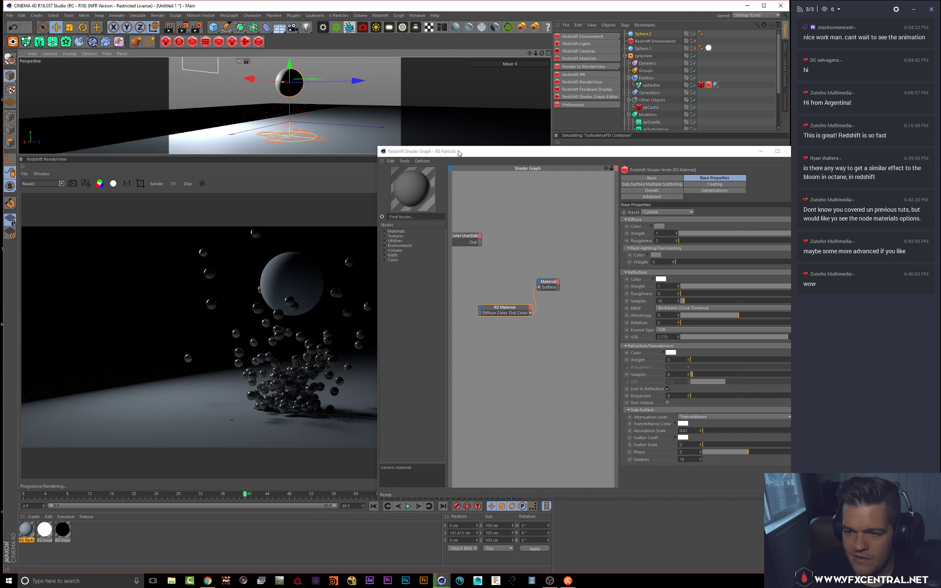
pyautogui.moveTo(458, 153); pyautogui.dragTo(413, 124)
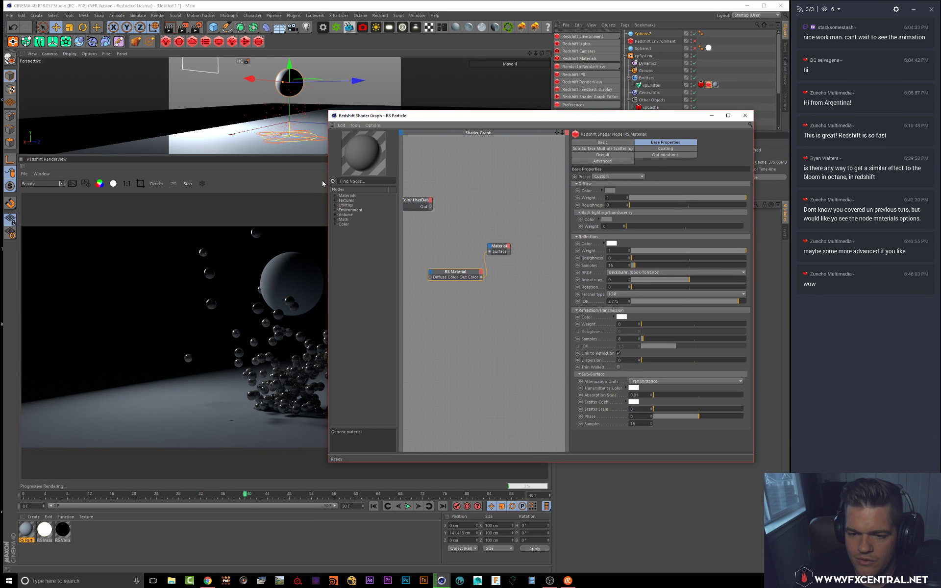
pyautogui.moveTo(325, 197); pyautogui.dragTo(428, 197)
pyautogui.keyDown('alt'); pyautogui.moveTo(544, 294); pyautogui.dragTo(548, 290, button='middle'); pyautogui.keyUp('alt')
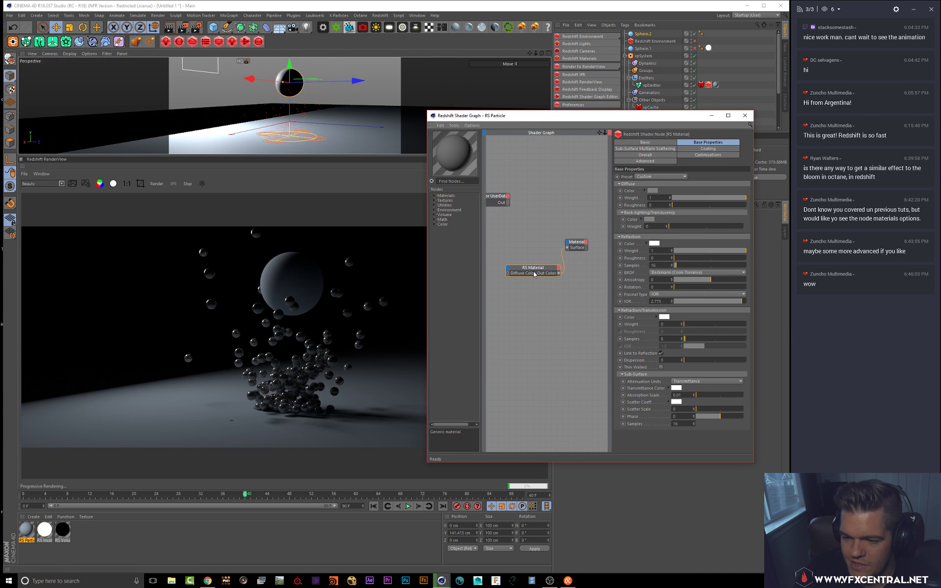
pyautogui.moveTo(535, 274); pyautogui.dragTo(521, 255)
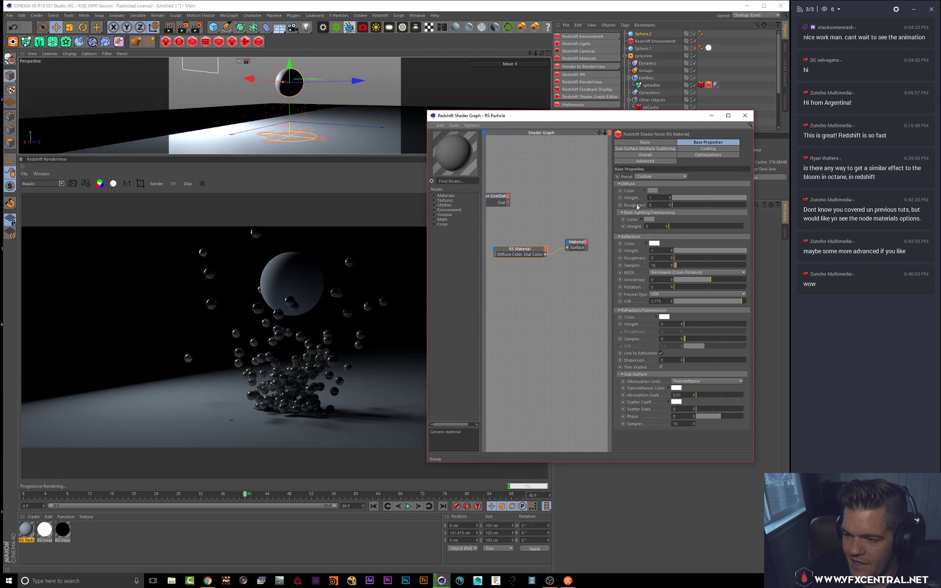
# Step: Raise the RS Material's back-lighting weight slightly, its sub-surface absorption scale strongly, and set its refraction weight to 1
pyautogui.moveTo(681, 228)
pyautogui.mouseDown()
pyautogui.moveTo(735, 228)
pyautogui.moveTo(675, 228)
pyautogui.mouseUp()
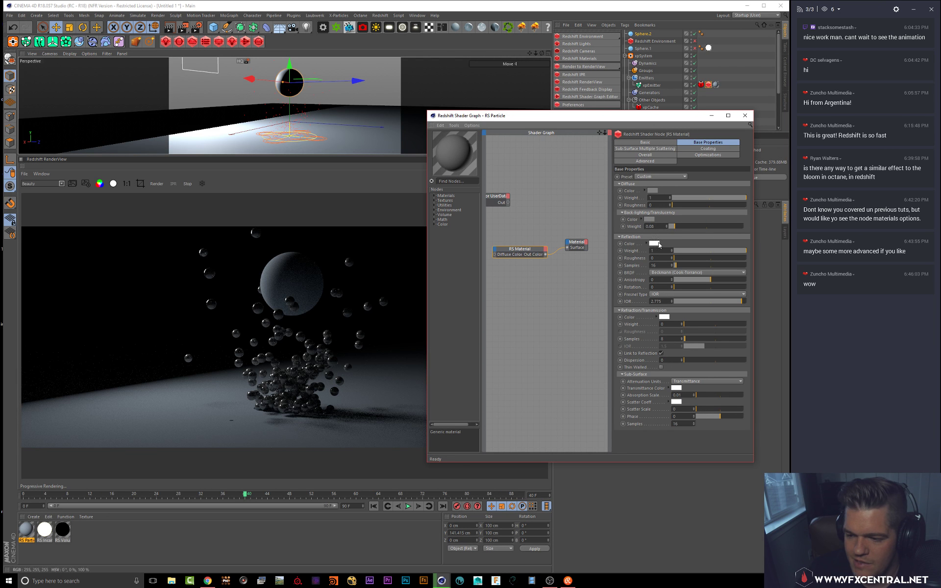
pyautogui.moveTo(697, 395); pyautogui.dragTo(732, 396)
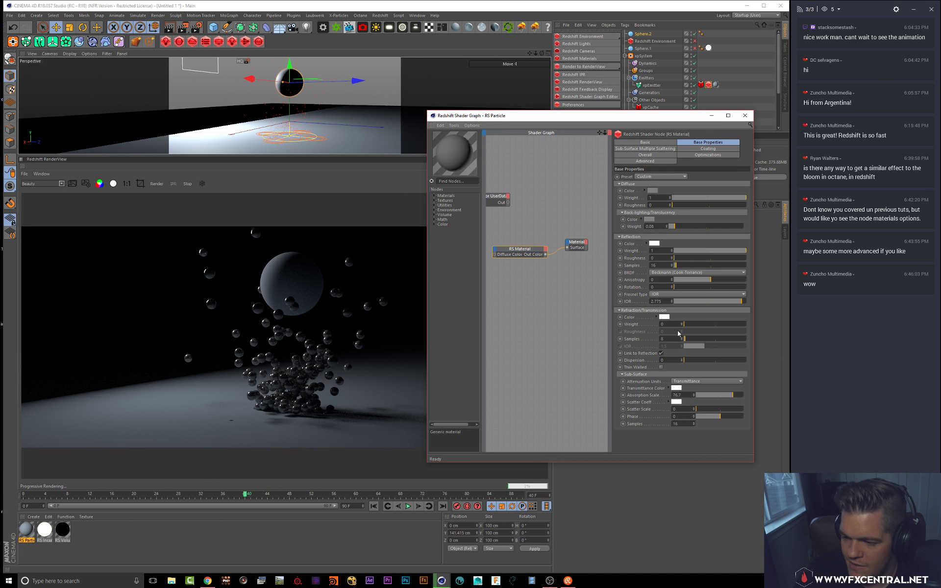
pyautogui.moveTo(686, 324); pyautogui.dragTo(747, 325)
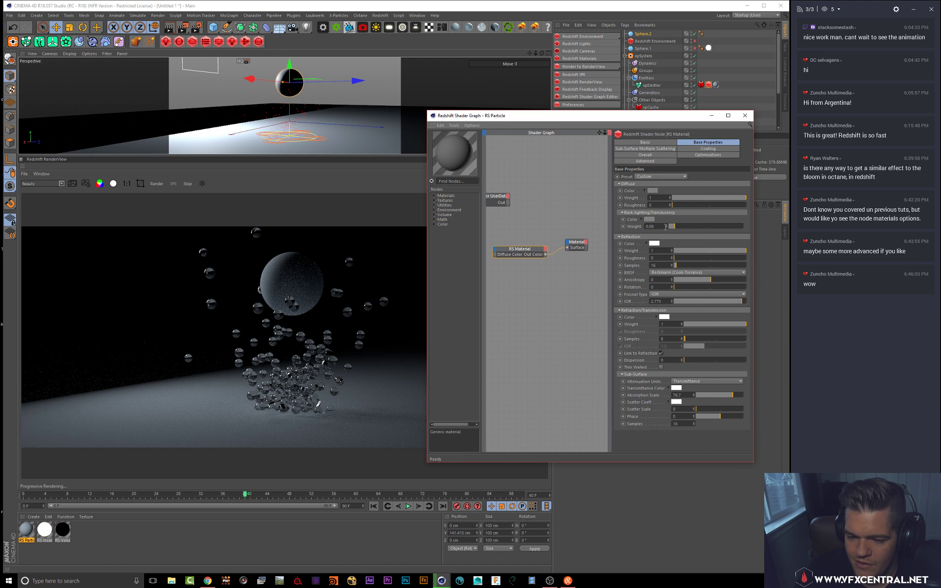
pyautogui.keyDown('alt'); pyautogui.moveTo(262, 108); pyautogui.dragTo(260, 101, button='right'); pyautogui.keyUp('alt')
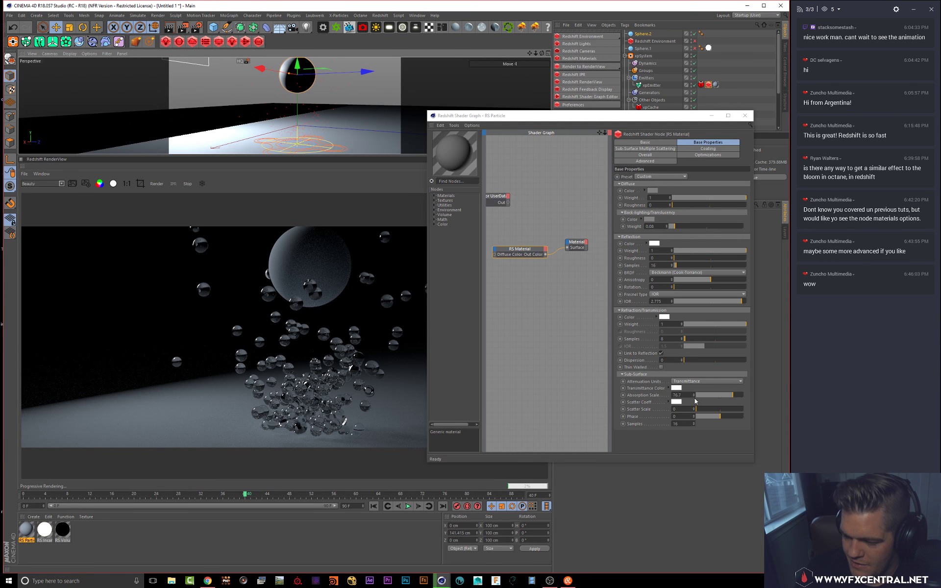
# Step: Set the RS Material's sub-surface absorption scale to about 42.4 and its scatter scale to about 0.1
pyautogui.moveTo(714, 397)
pyautogui.mouseDown()
pyautogui.moveTo(699, 394)
pyautogui.moveTo(715, 394)
pyautogui.mouseUp()
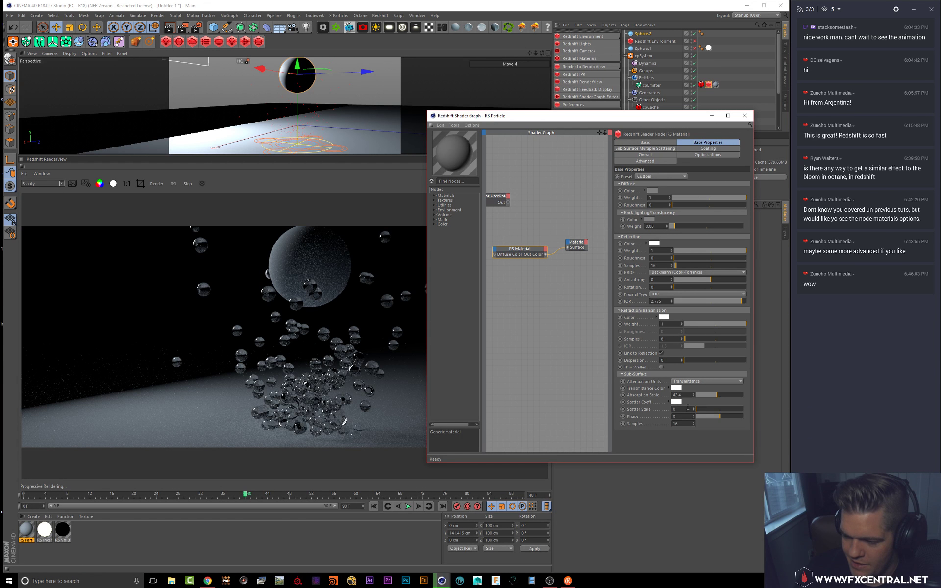
pyautogui.moveTo(698, 410)
pyautogui.mouseDown()
pyautogui.moveTo(708, 410)
pyautogui.moveTo(700, 412)
pyautogui.mouseUp()
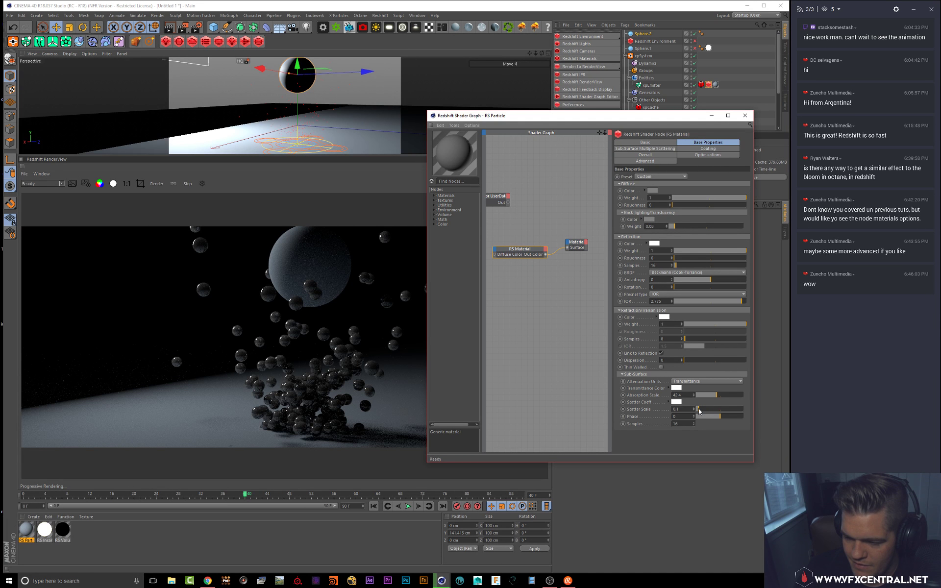
pyautogui.keyDown('alt'); pyautogui.moveTo(326, 114); pyautogui.dragTo(304, 101); pyautogui.keyUp('alt')
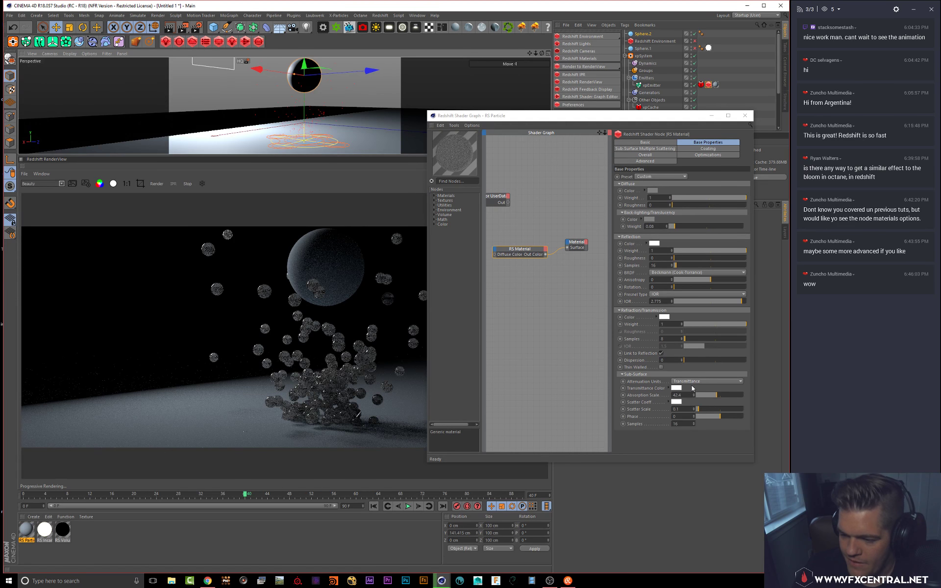
# Step: Change the RS Material's diffuse color to a fully saturated green at 50% brightness
pyautogui.click(651, 190)
pyautogui.moveTo(659, 196); pyautogui.dragTo(708, 196)
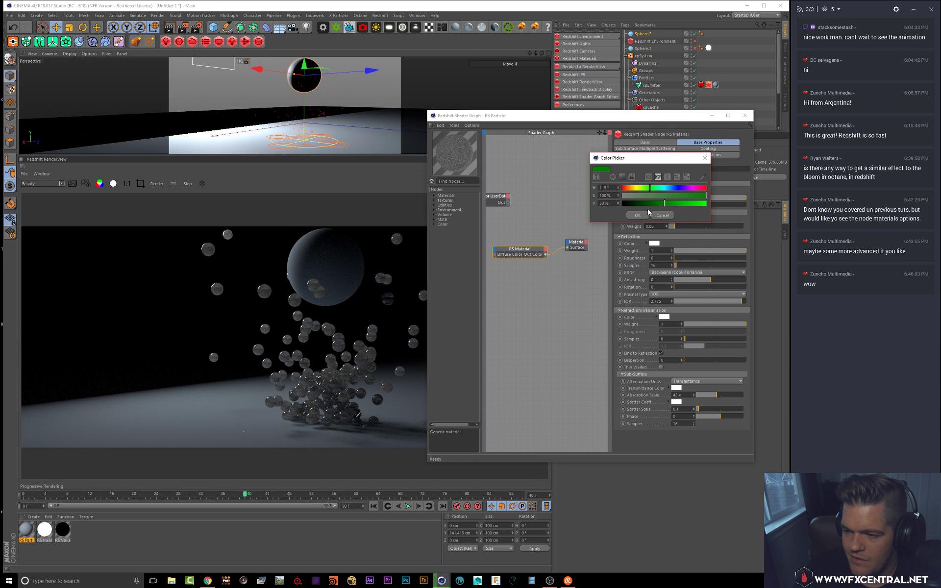
pyautogui.click(638, 216)
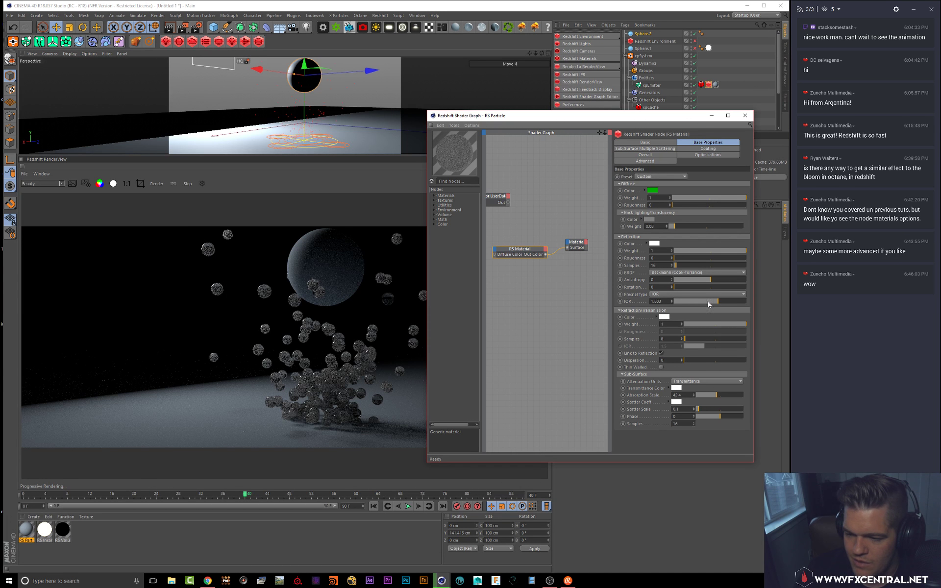
# Step: Set the RS Material's refraction weight to 0, reflection IOR to about 2.088 and sub-surface scatter scale to about 0.222
pyautogui.click(683, 325)
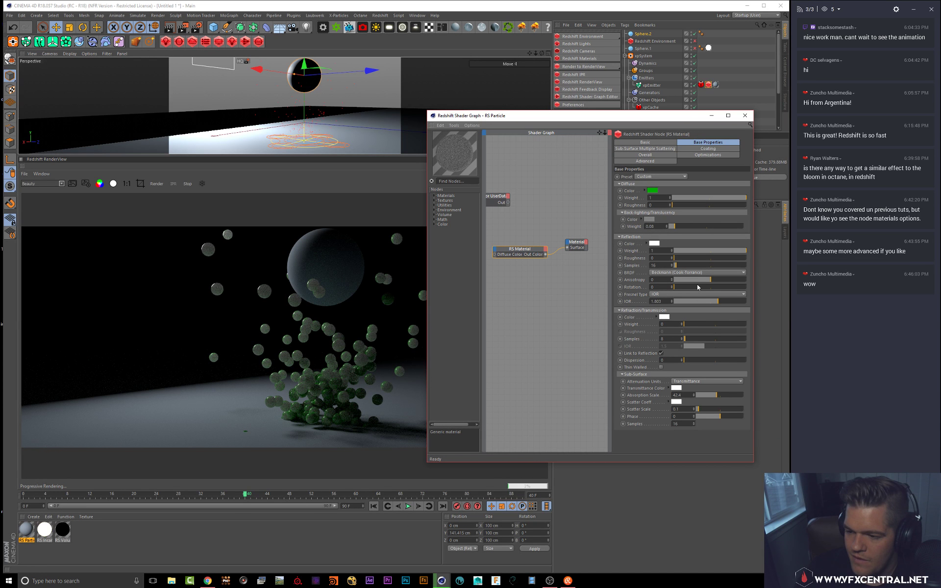
pyautogui.click(725, 301)
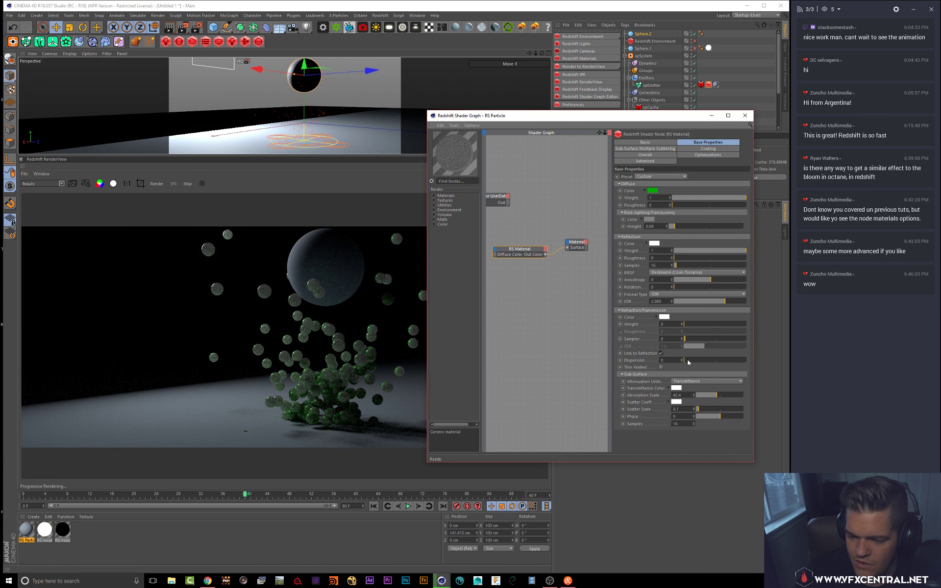
pyautogui.click(701, 410)
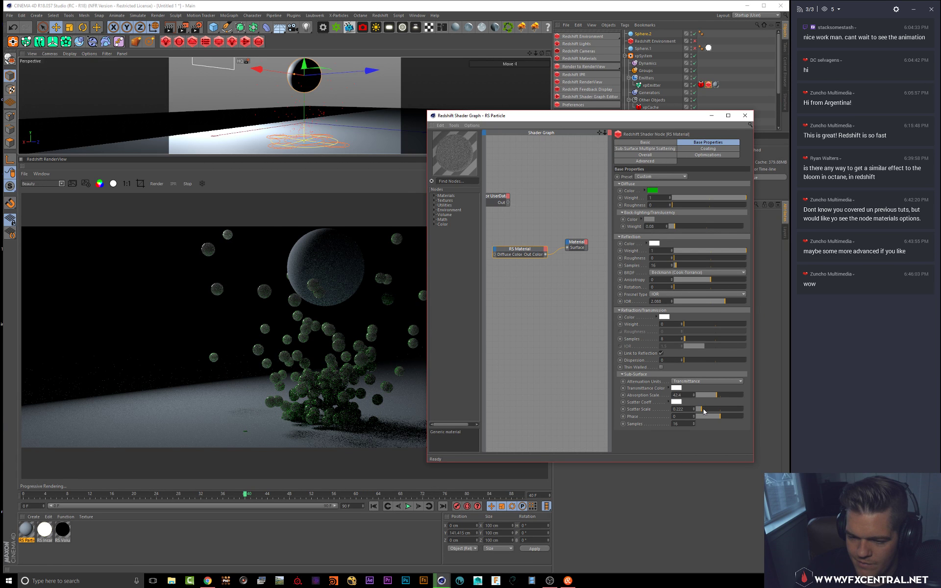
# Step: Set the RS Material's sub-surface scatter scale to about 0.068 and its absorption scale to 1.1
pyautogui.click(709, 409)
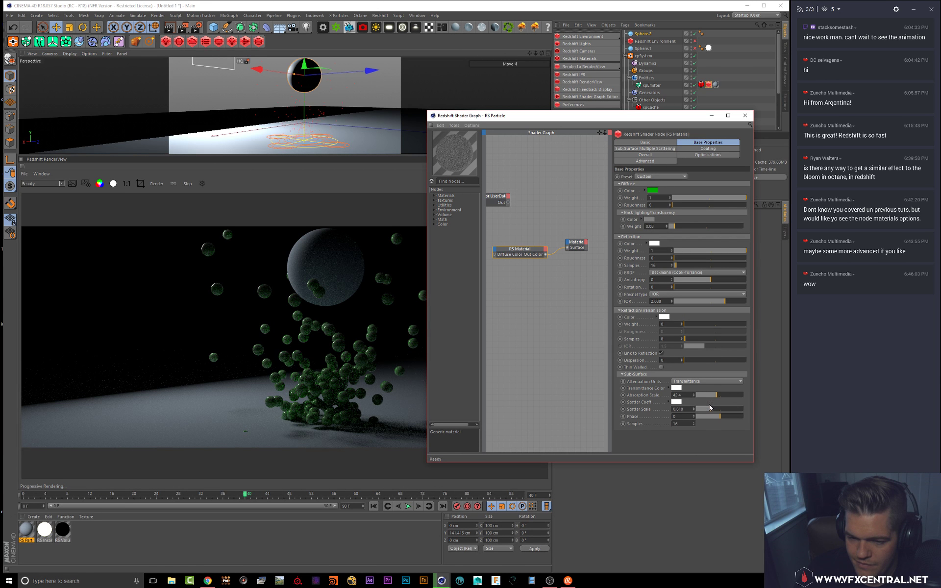
pyautogui.click(698, 410)
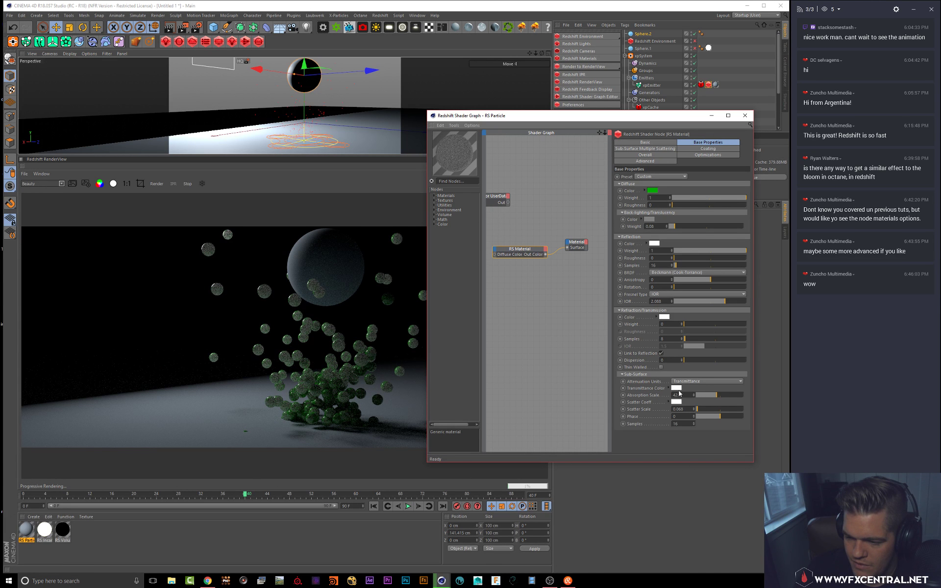
pyautogui.click(730, 395)
pyautogui.click(700, 396)
pyautogui.click(698, 397)
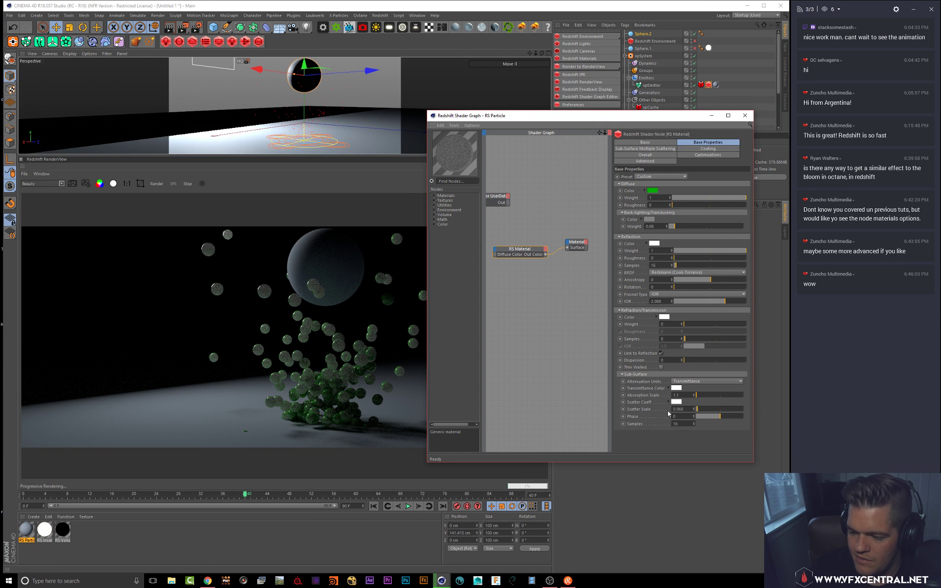
# Step: Try sub-surface scatter scales of 0.01 and 0.08 on the RS Material, settling on about 0.146
pyautogui.moveTo(685, 411); pyautogui.dragTo(678, 413)
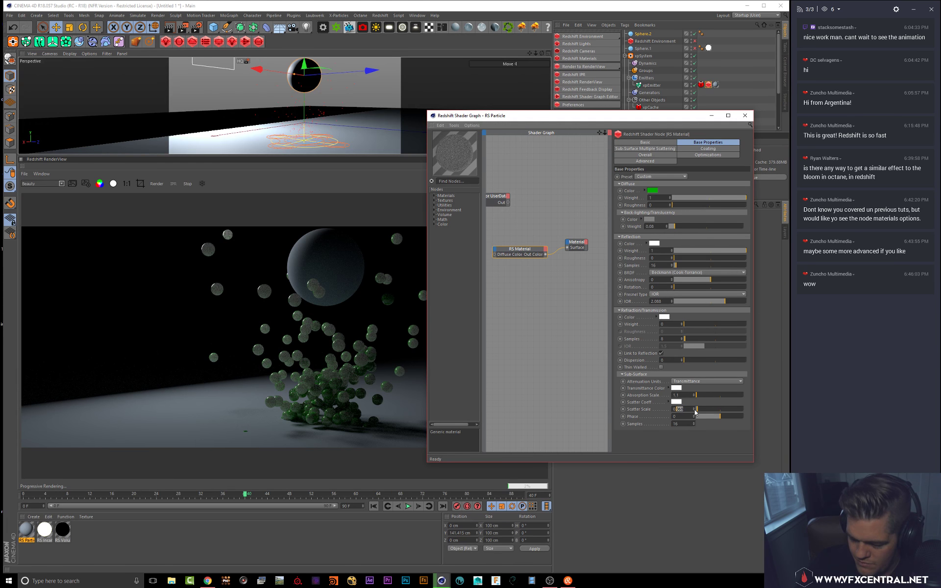
pyautogui.write('1')
pyautogui.press('Return')
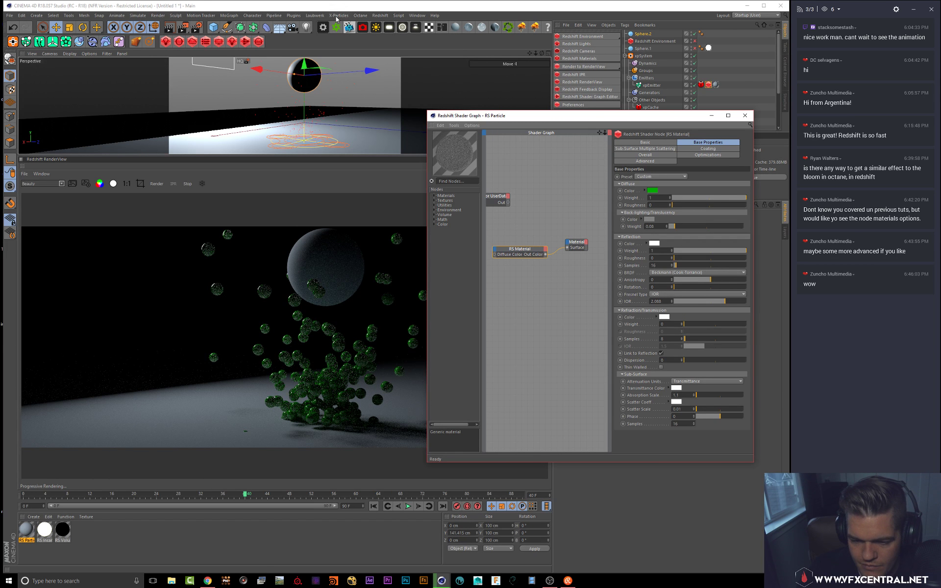
pyautogui.keyDown('alt'); pyautogui.moveTo(318, 112); pyautogui.dragTo(302, 116); pyautogui.keyUp('alt')
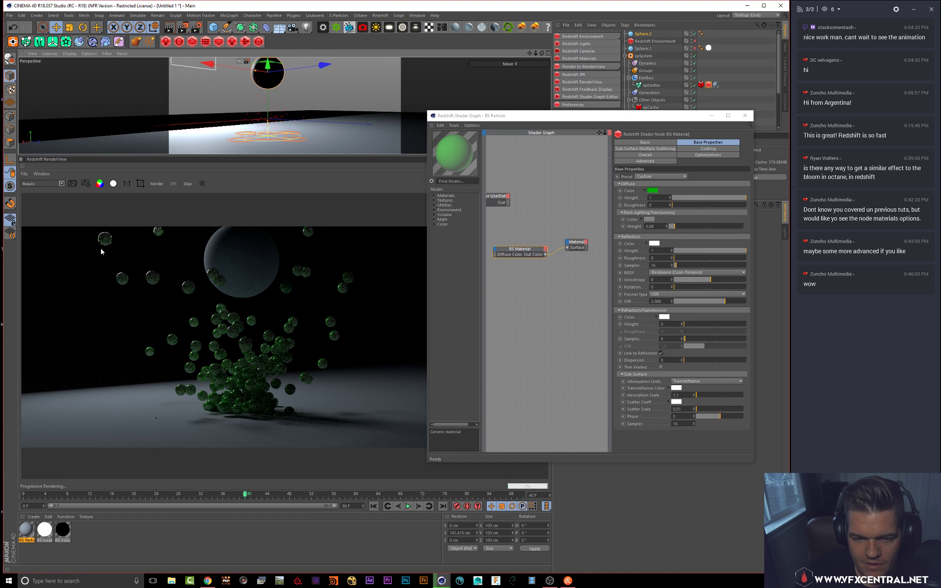
pyautogui.click(680, 409)
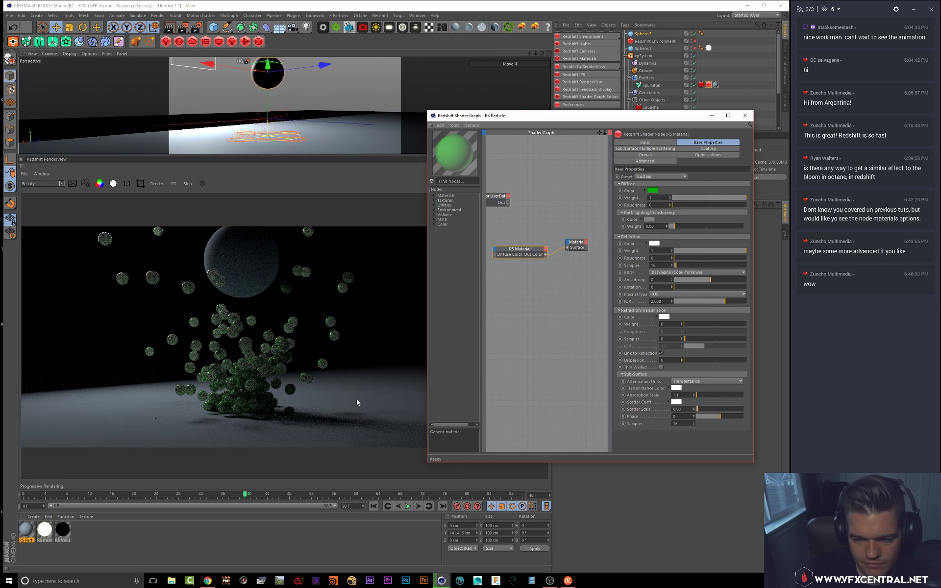
pyautogui.moveTo(698, 409); pyautogui.dragTo(700, 408)
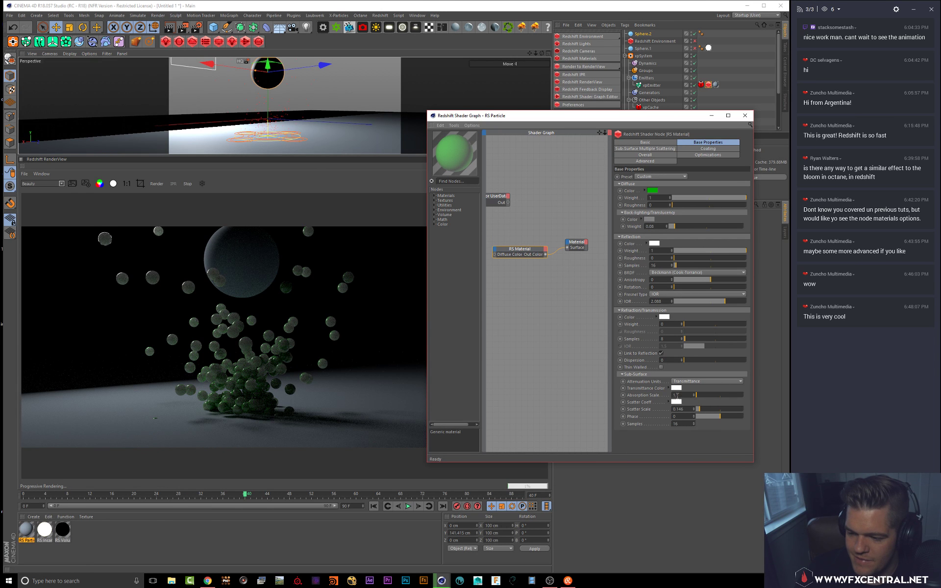
# Step: Try negative and positive sub-surface phase values on the RS Material, settling on about 0.076
pyautogui.moveTo(717, 417); pyautogui.dragTo(717, 417)
pyautogui.click(727, 416)
pyautogui.click(718, 417)
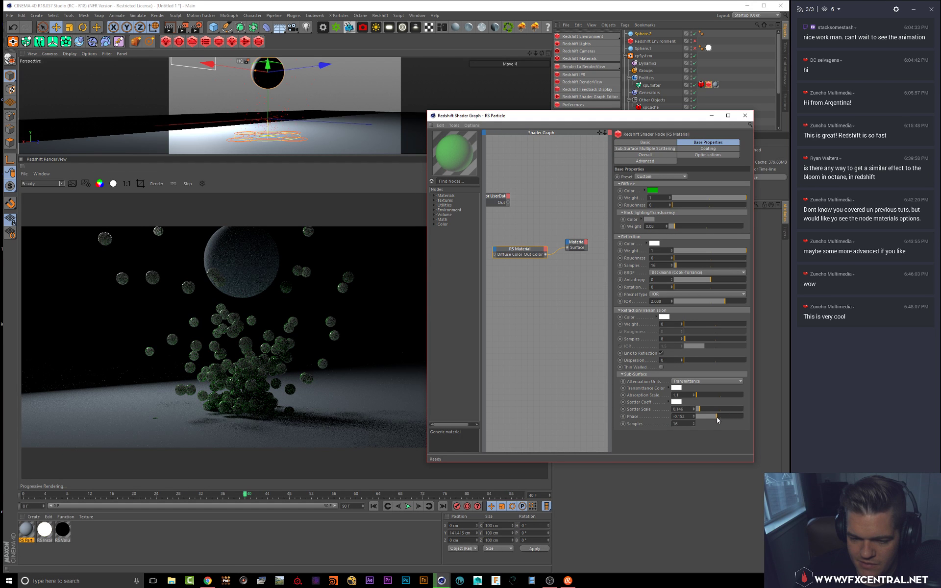
pyautogui.click(722, 416)
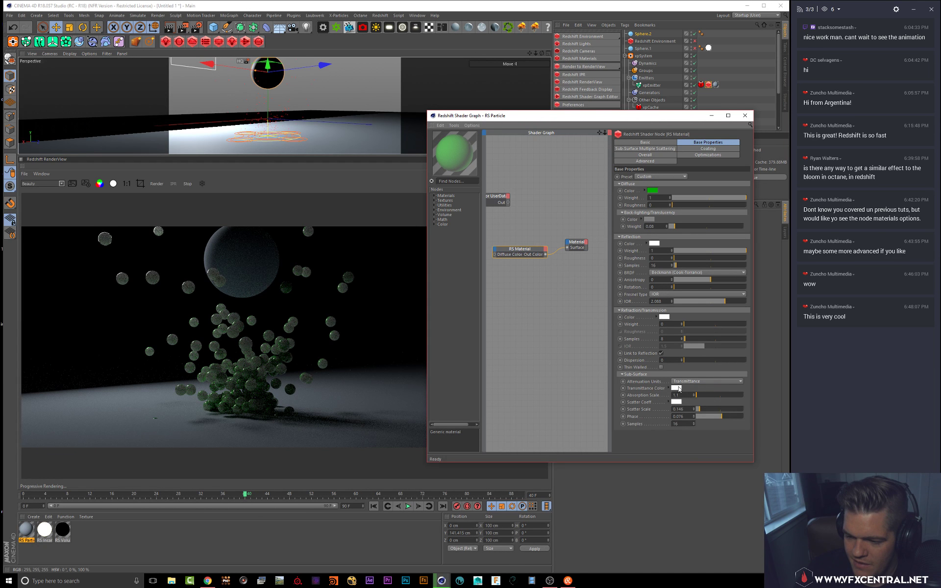
# Step: Change the RS Material's sub-surface transmittance color to a light green and check the particles in the render from farther away
pyautogui.click(678, 387)
pyautogui.click(673, 386)
pyautogui.click(679, 393)
pyautogui.click(668, 413)
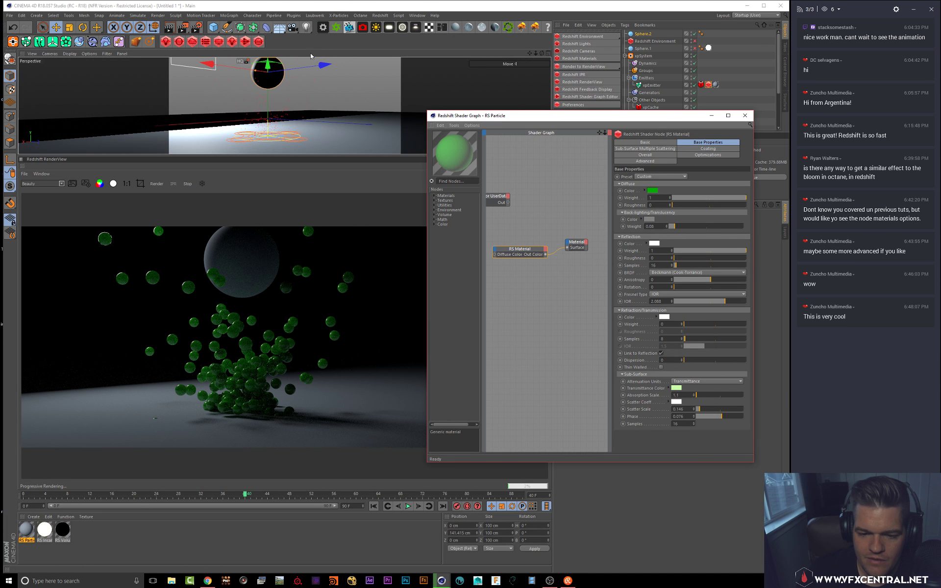
pyautogui.scroll(-5, 287, 83)
pyautogui.keyDown('alt'); pyautogui.moveTo(288, 85); pyautogui.dragTo(292, 104, button='middle'); pyautogui.keyUp('alt')
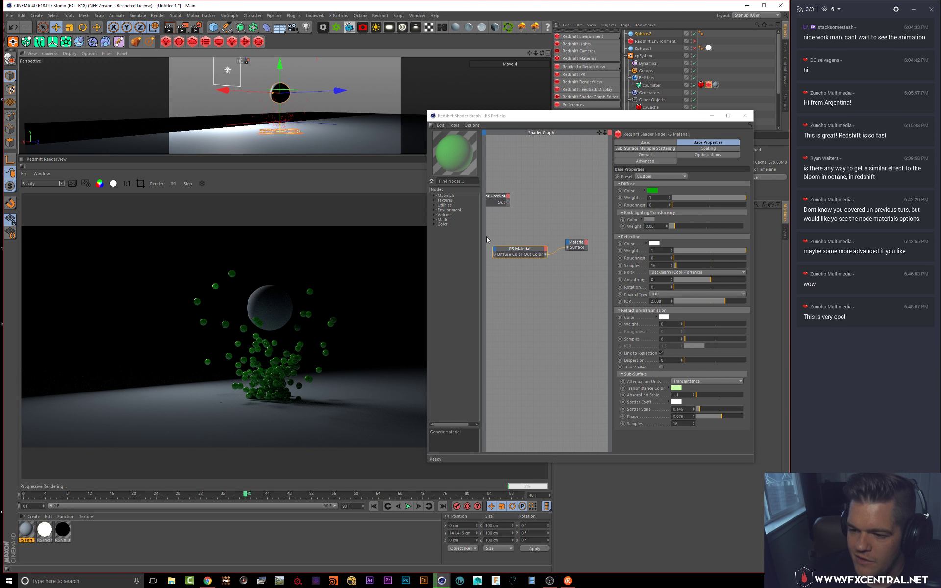
# Step: Set the RS Material's coating weight to about 0.646, coating roughness to about 0.475 and coating IOR to about 2.059
pyautogui.click(663, 149)
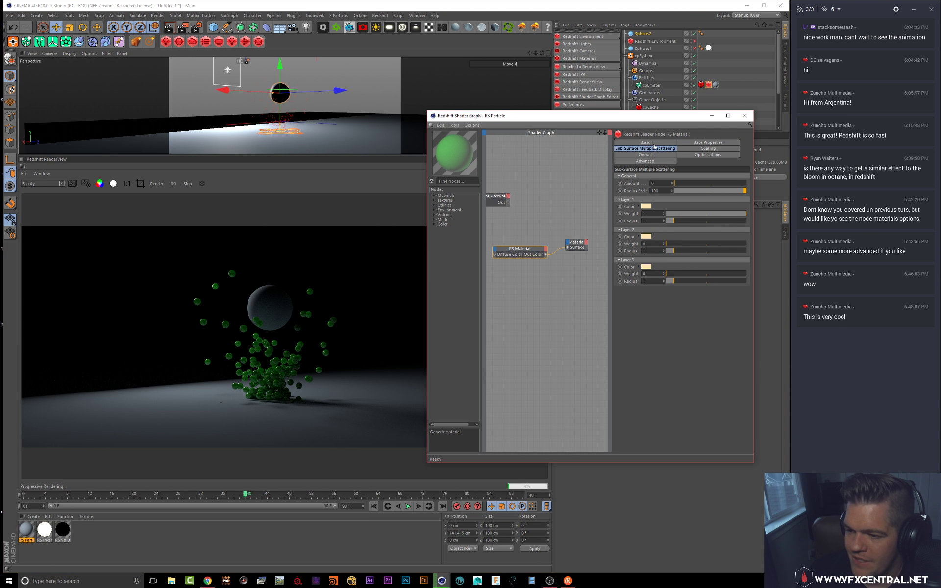
pyautogui.click(693, 149)
pyautogui.moveTo(674, 190); pyautogui.dragTo(724, 226)
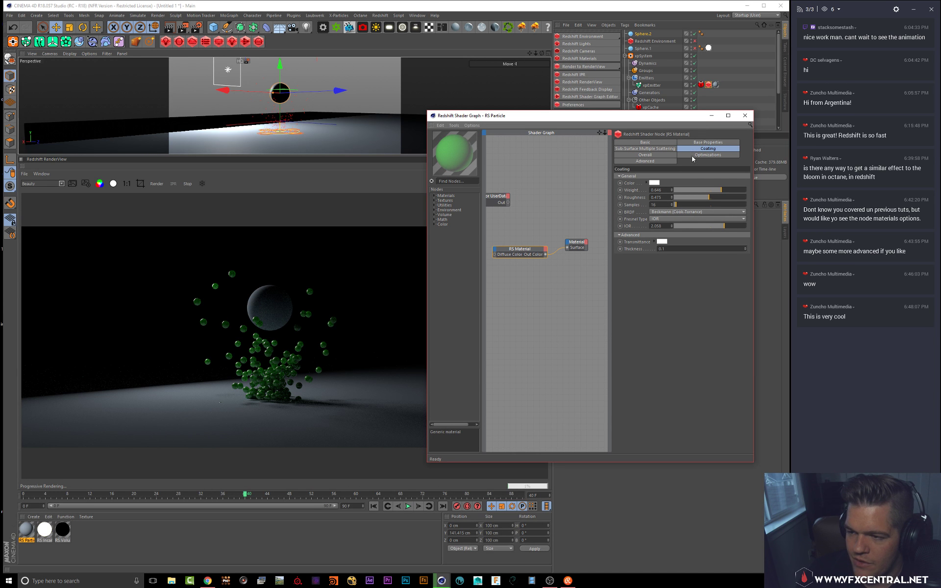
# Step: Raise the RS Material's emission weight to about 1.48, and review its optimization, advanced and base settings
pyautogui.click(659, 156)
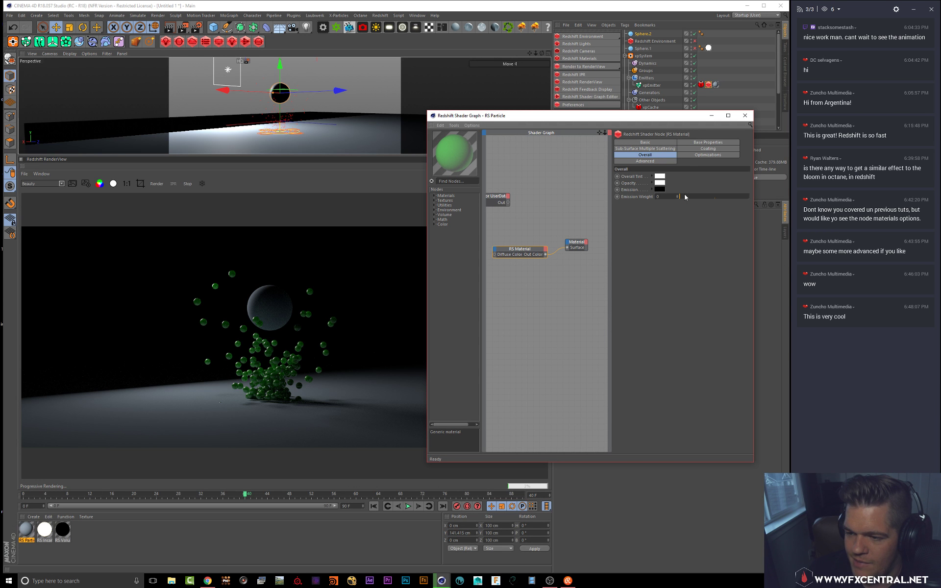
pyautogui.moveTo(685, 197); pyautogui.dragTo(731, 197)
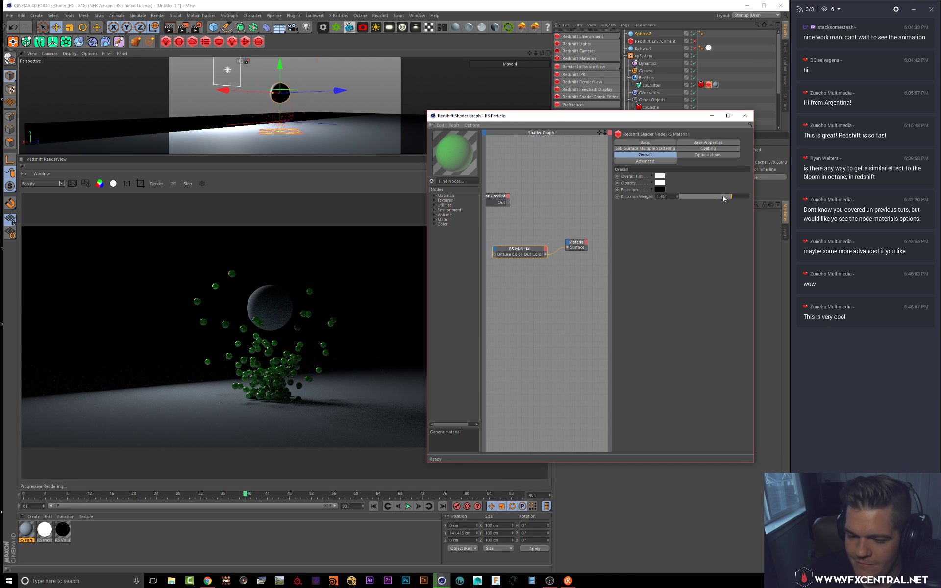
pyautogui.click(703, 155)
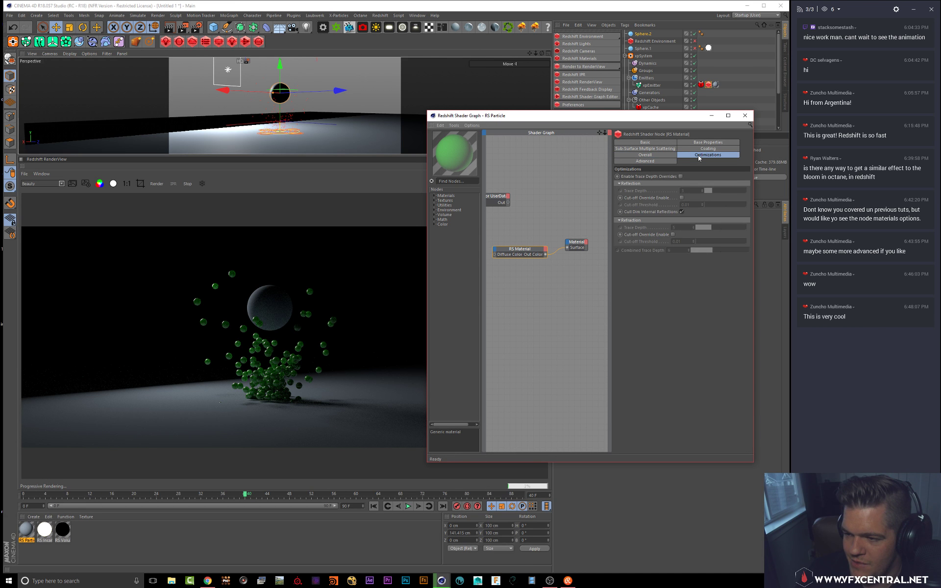
pyautogui.click(657, 162)
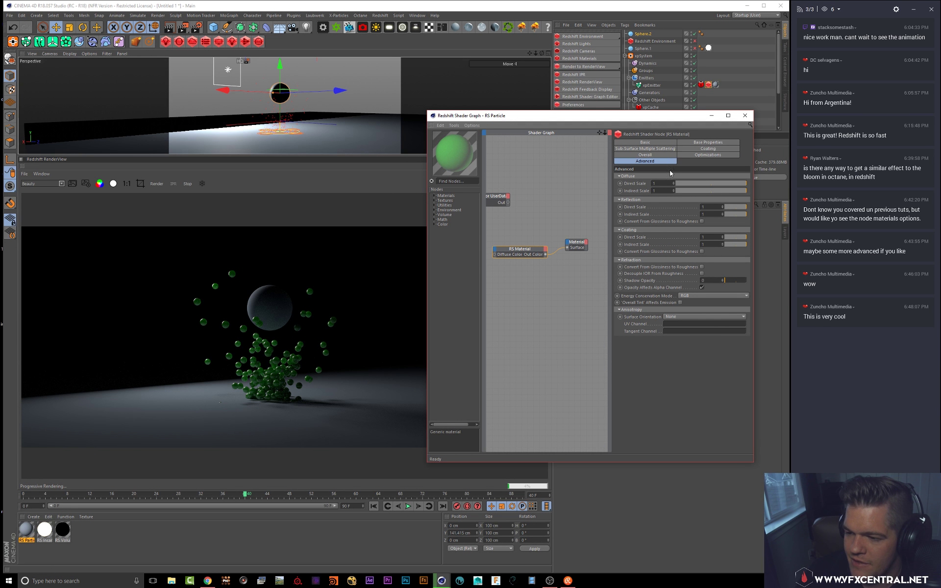
pyautogui.click(691, 142)
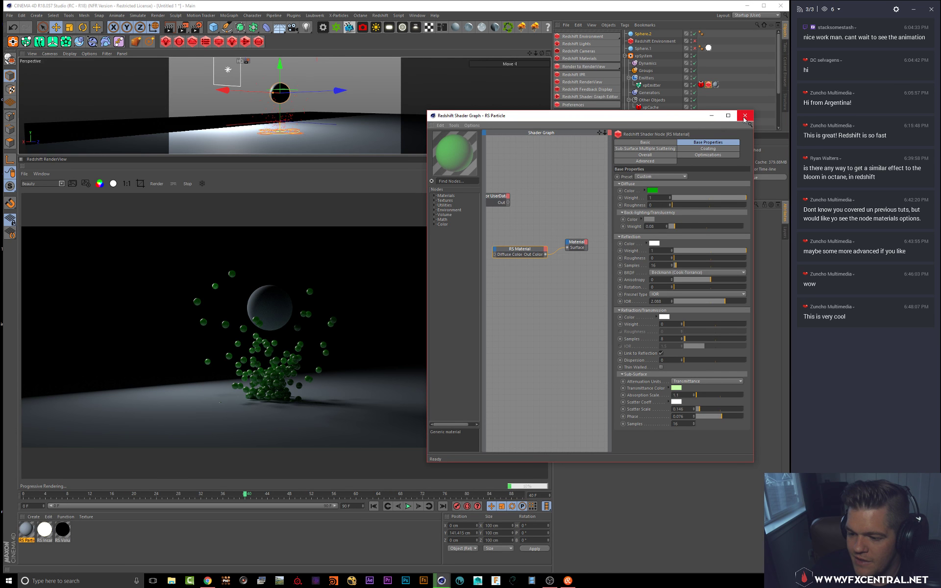
# Step: Close the shader graph and raise the scale multiplier in the xpEmitter's Redshift Object tag to about 11.6
pyautogui.click(744, 116)
pyautogui.click(708, 85)
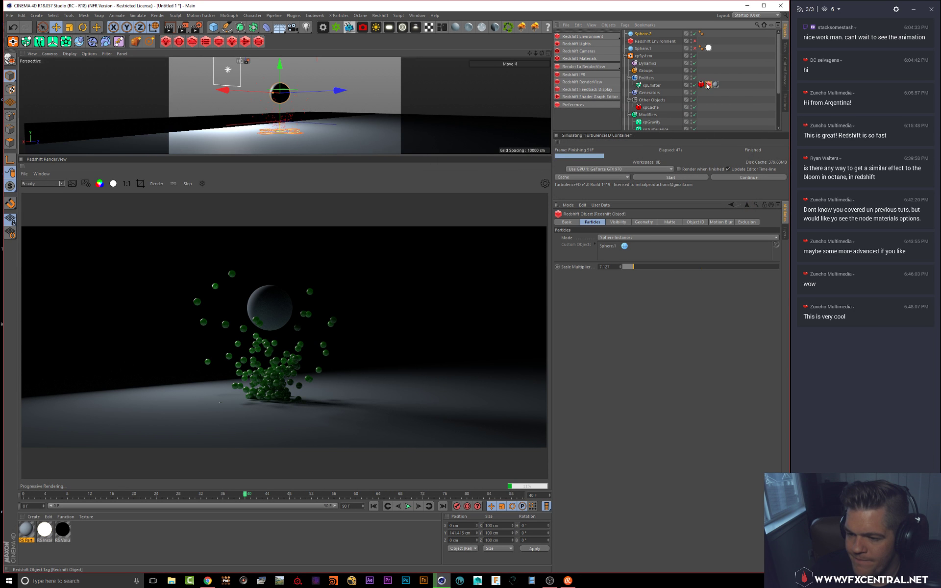
pyautogui.moveTo(660, 267); pyautogui.dragTo(641, 267)
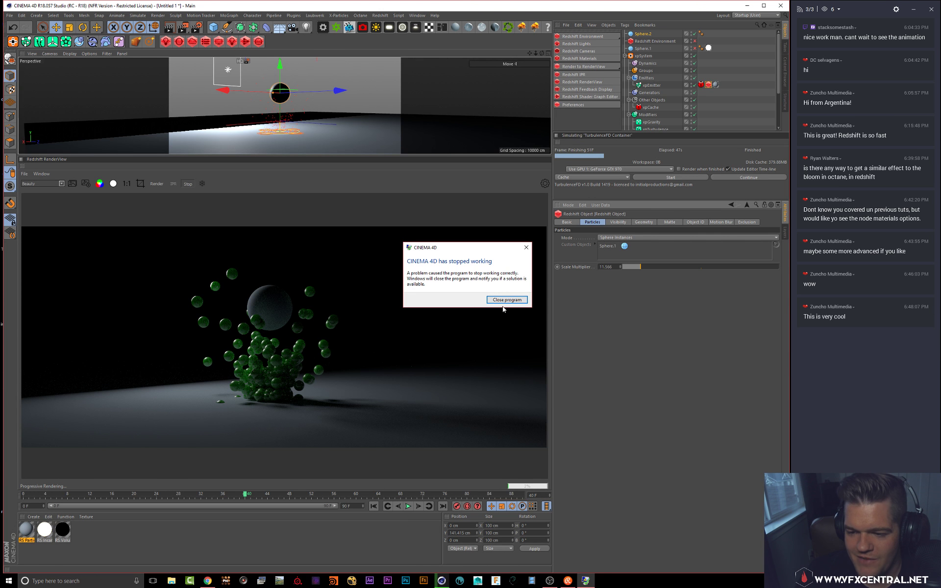
# Step: Close the crashed Cinema 4D and dismiss the sample-copy notice in the relaunched program
pyautogui.click(506, 304)
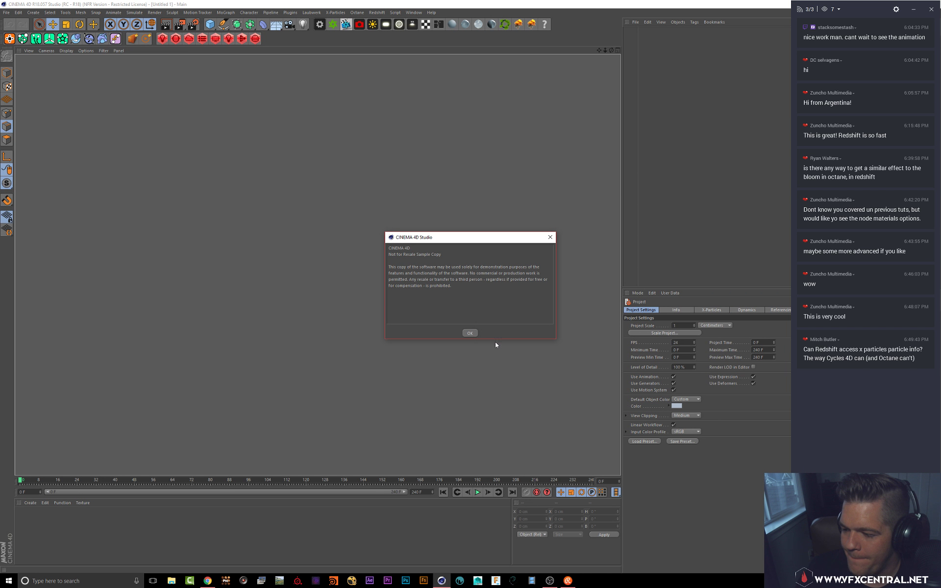
pyautogui.click(470, 333)
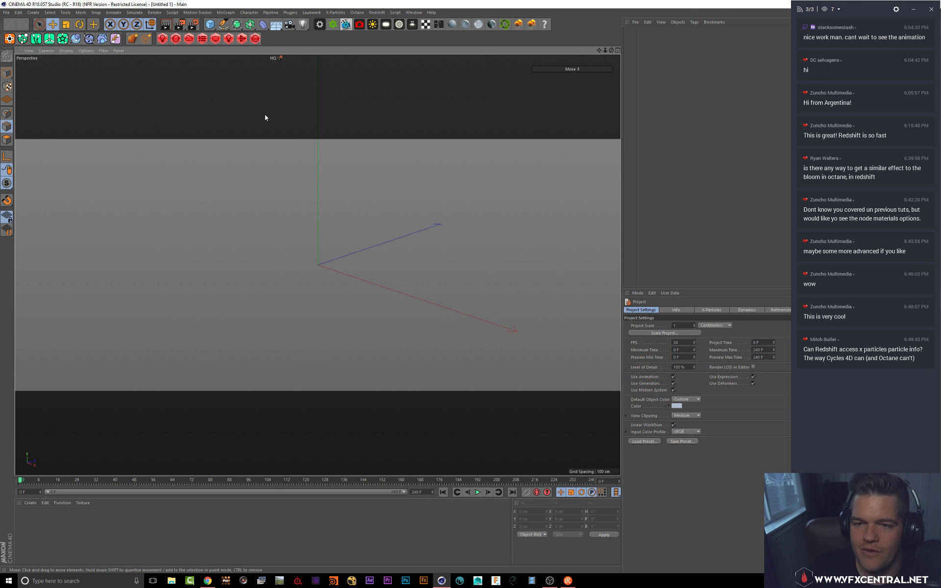
# Step: Create an X-Particles Material in the new scene
pyautogui.click(29, 502)
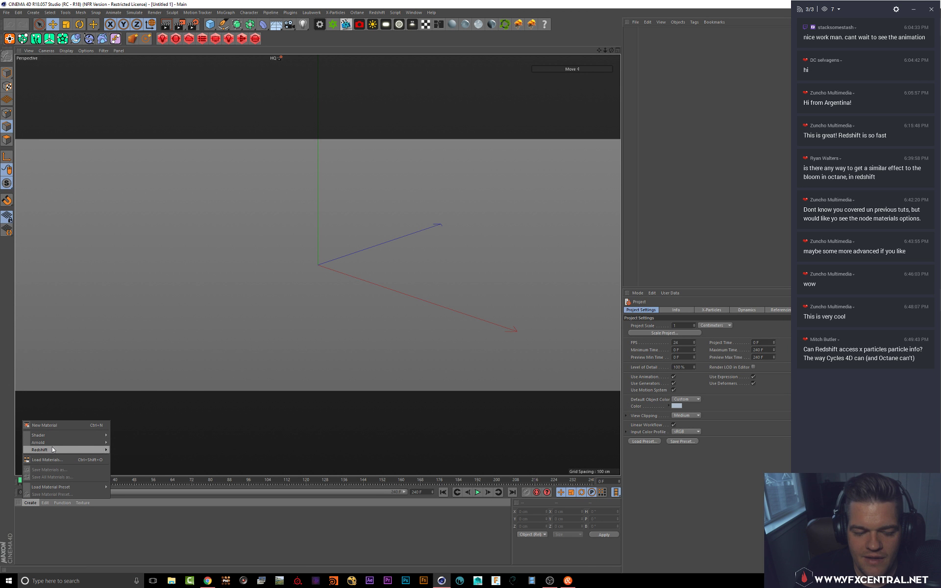
pyautogui.moveTo(63, 436)
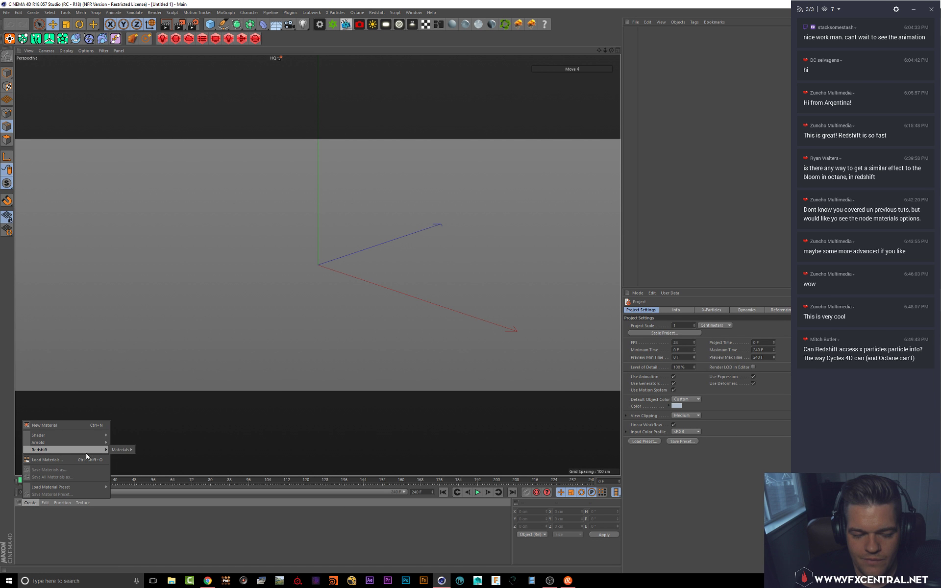
pyautogui.click(63, 503)
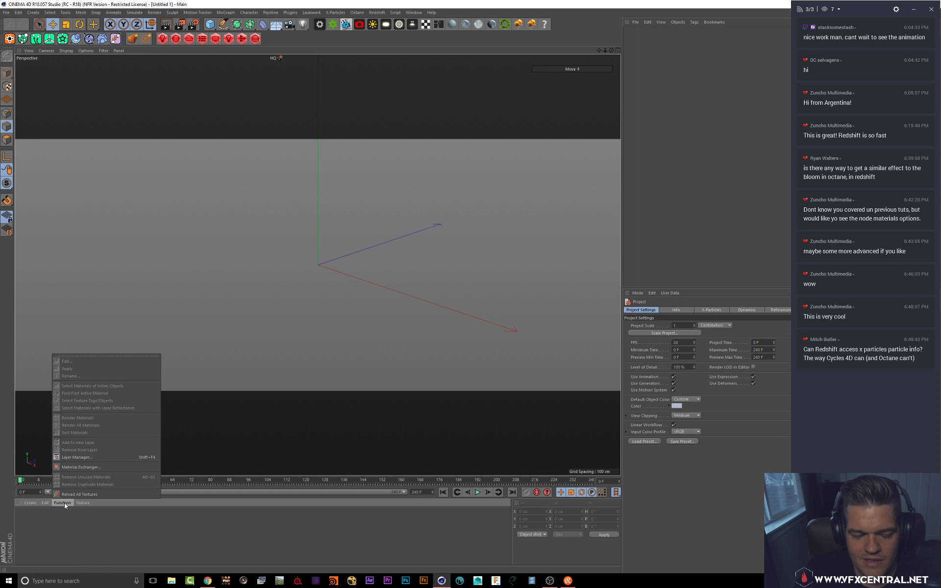
pyautogui.click(66, 521)
pyautogui.click(29, 504)
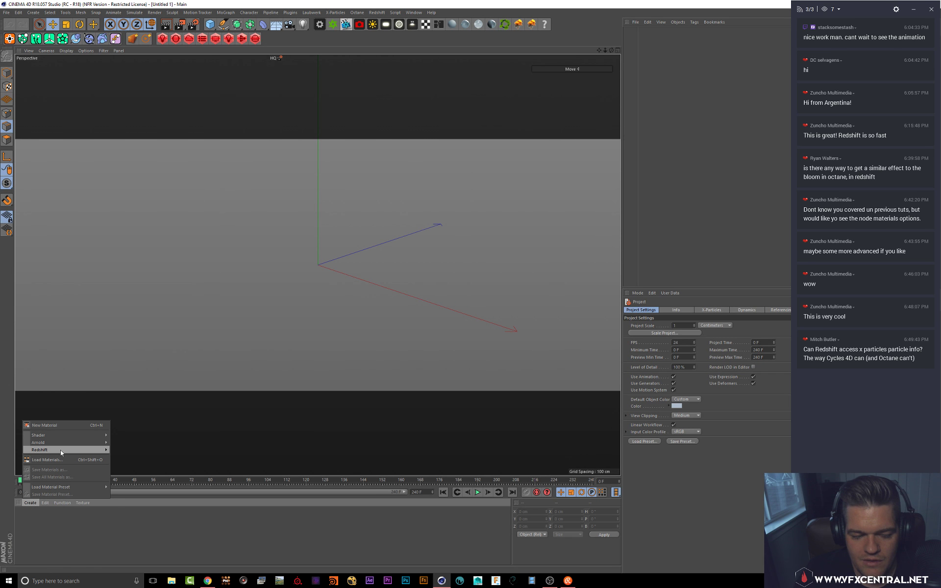
pyautogui.moveTo(57, 436)
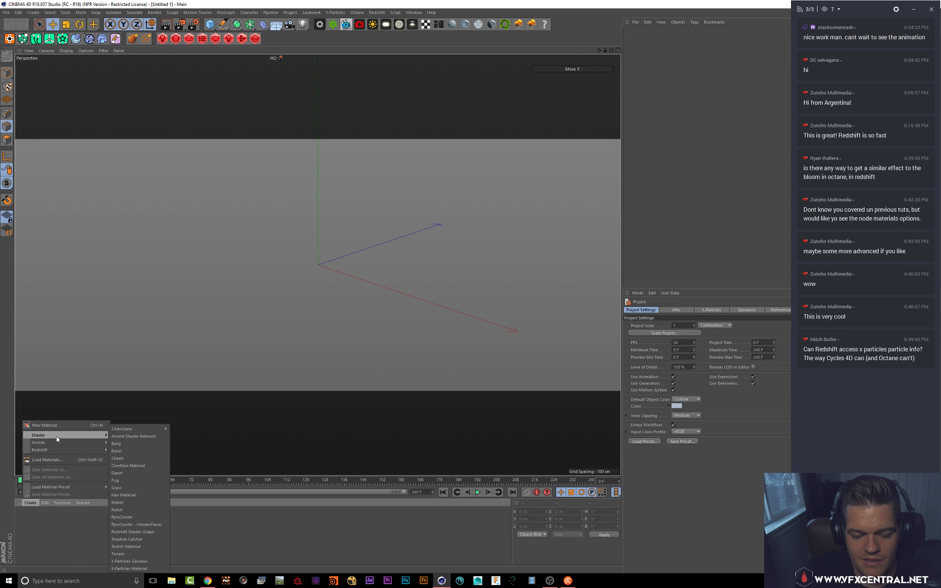
pyautogui.click(129, 568)
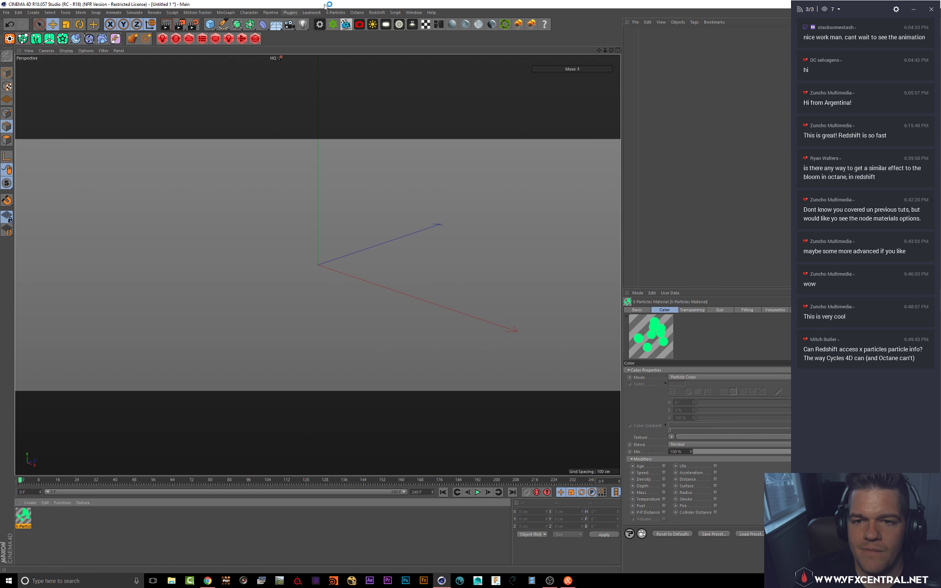
# Step: Switch the renderer from Octane to Redshift and review the X-Particles and Redshift render settings
pyautogui.click(193, 24)
pyautogui.click(87, 23)
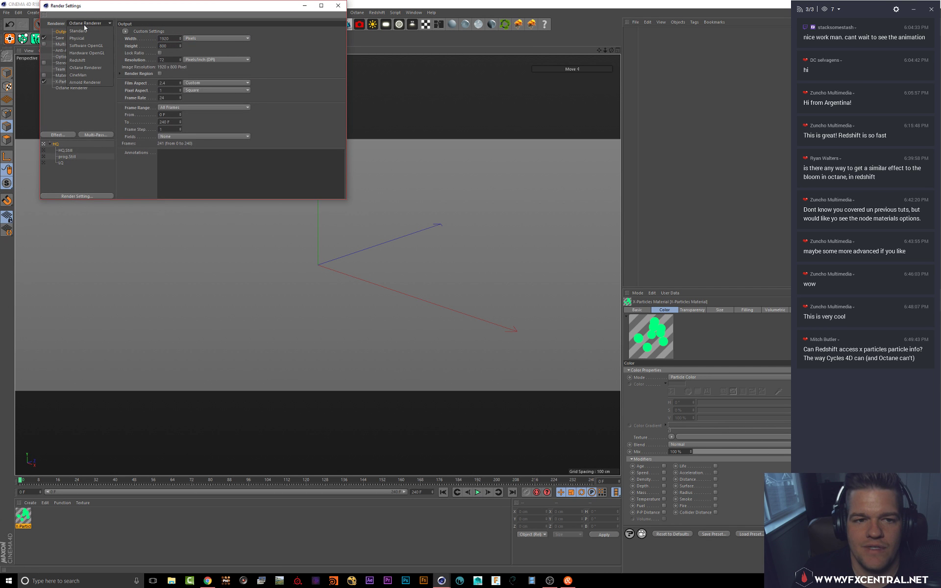
pyautogui.click(77, 60)
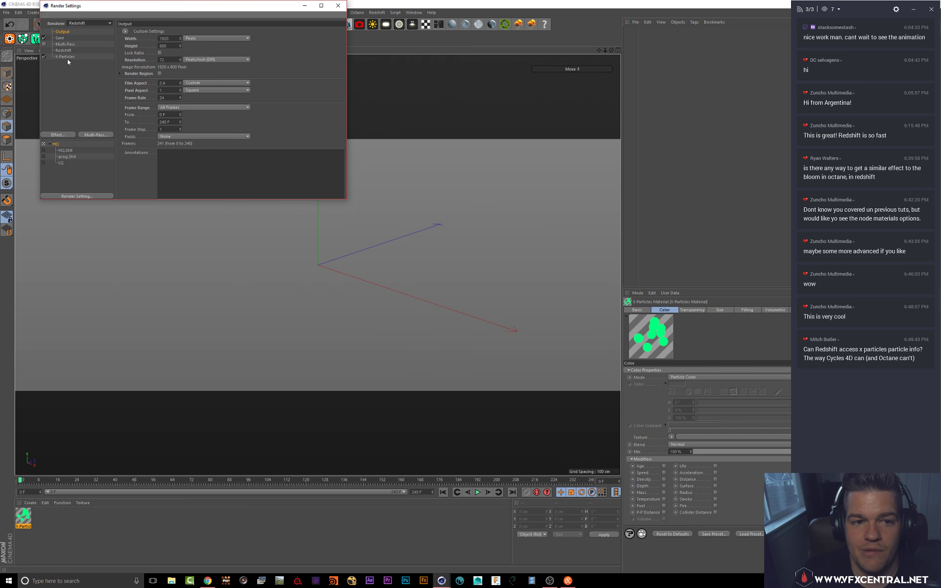
pyautogui.click(67, 58)
pyautogui.click(86, 23)
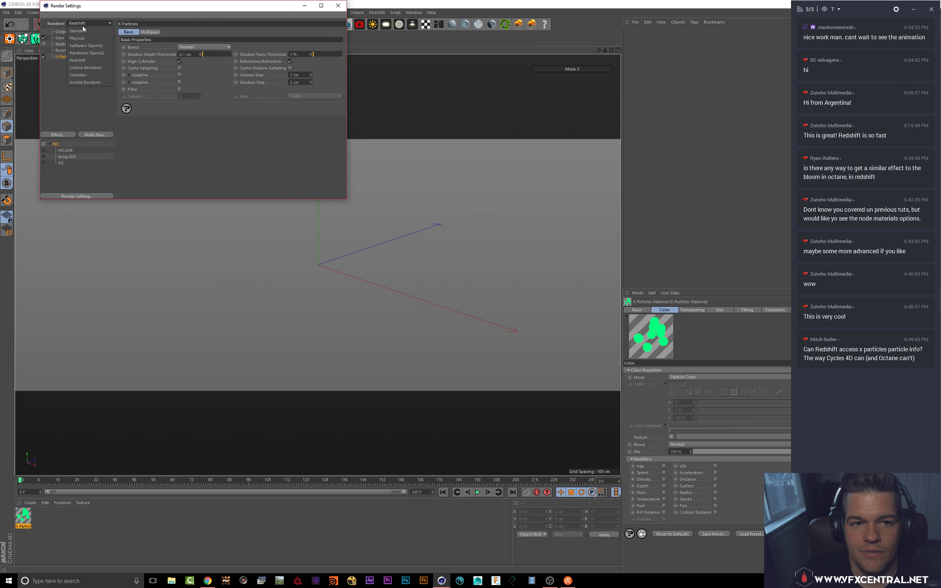
pyautogui.click(47, 78)
pyautogui.click(58, 50)
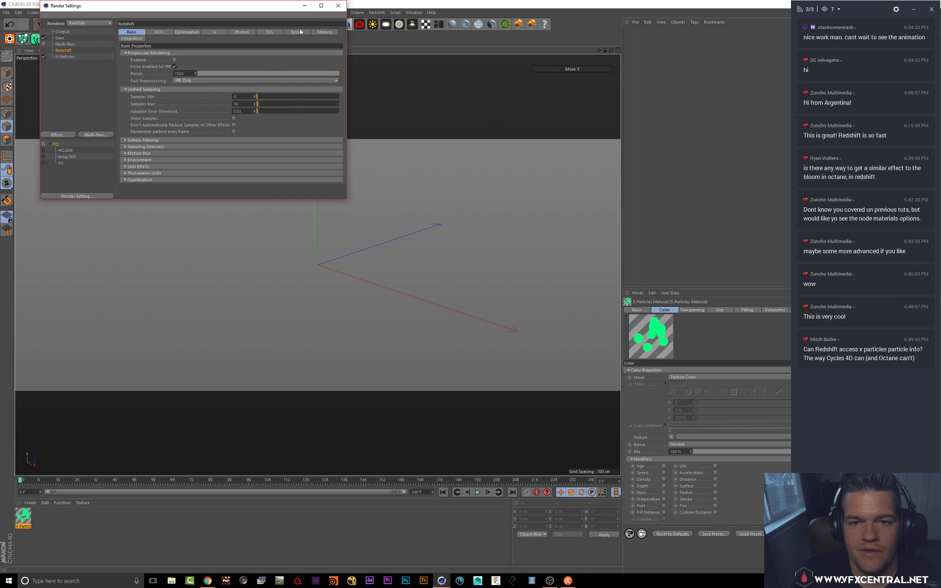
pyautogui.click(338, 5)
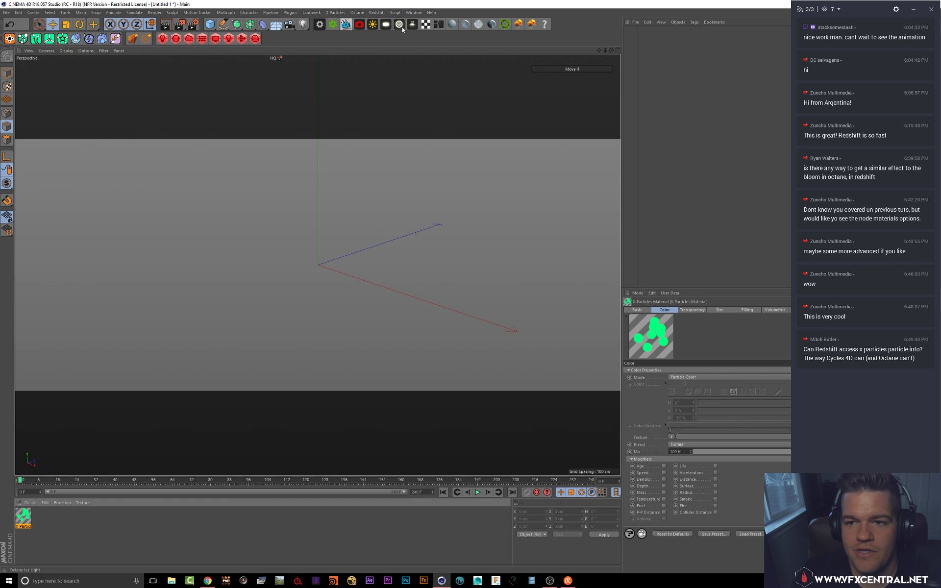
# Step: Add an X-Particles System to the empty scene
pyautogui.click(335, 12)
pyautogui.click(350, 70)
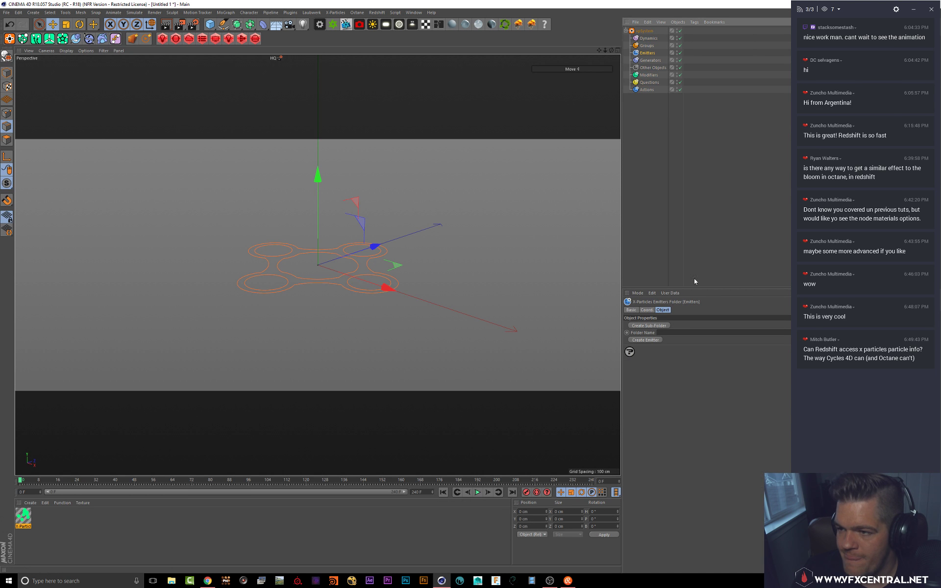
# Step: Create an emitter in the X-Particles system and play the simulation to about frame 33 to emit particles
pyautogui.click(645, 340)
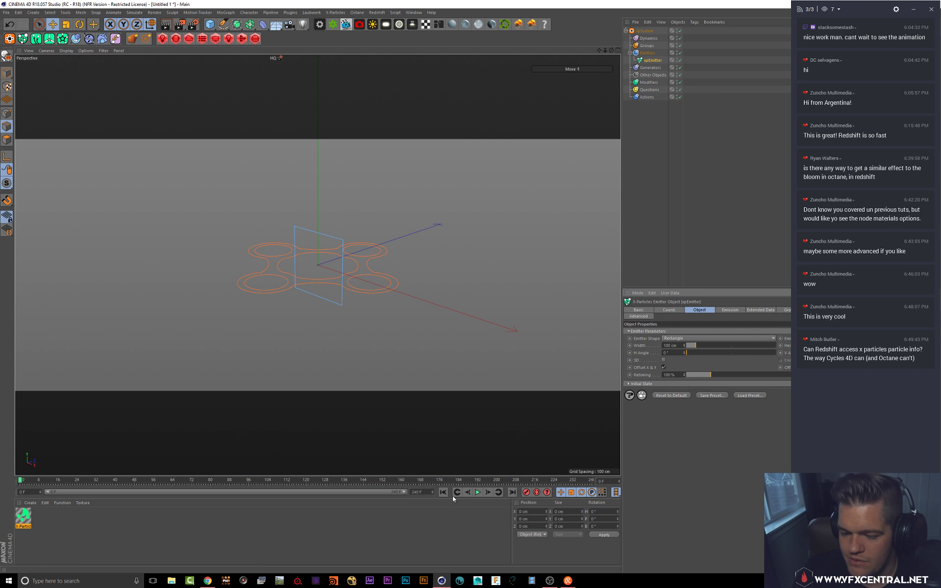
pyautogui.click(477, 493)
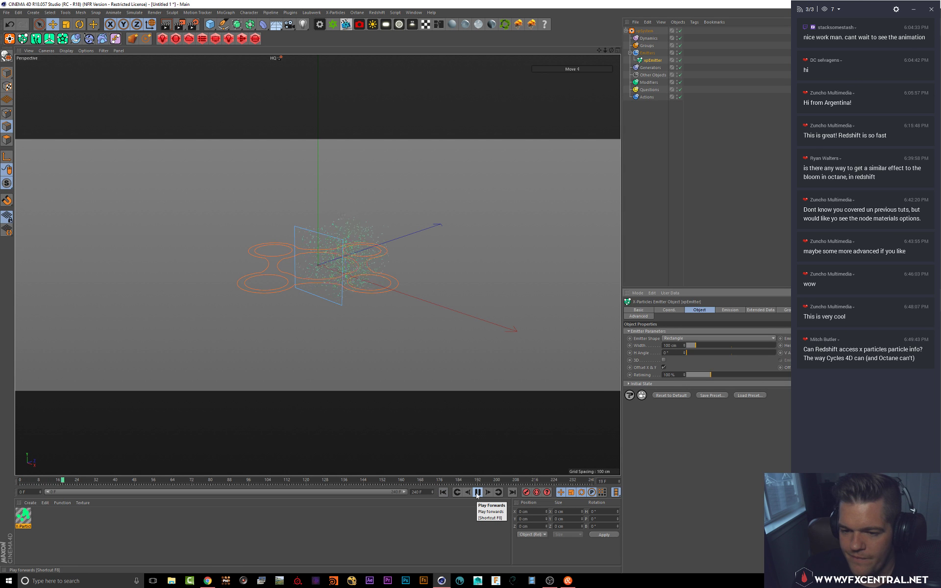
pyautogui.keyDown('alt'); pyautogui.moveTo(453, 219); pyautogui.dragTo(336, 240); pyautogui.keyUp('alt')
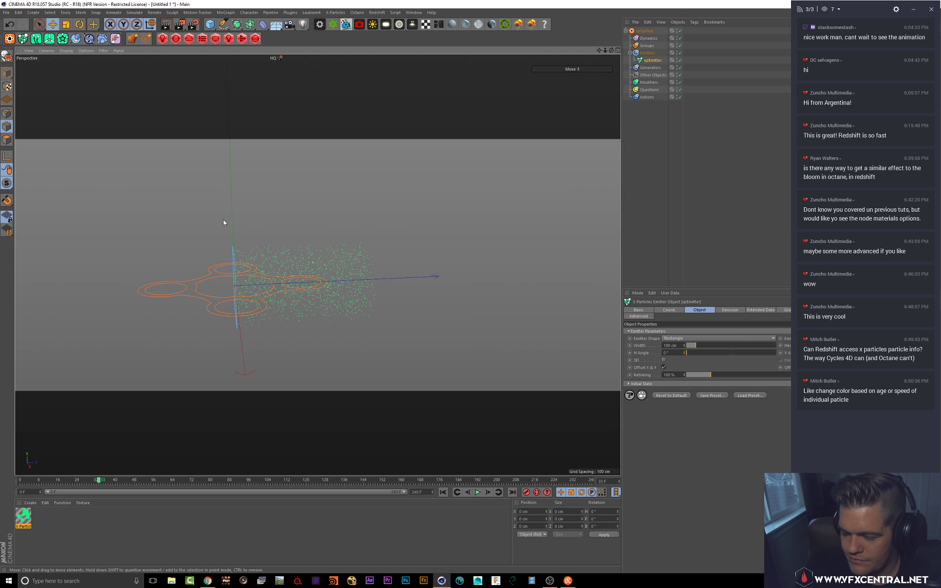
pyautogui.keyDown('alt'); pyautogui.moveTo(327, 259); pyautogui.dragTo(310, 210); pyautogui.keyUp('alt')
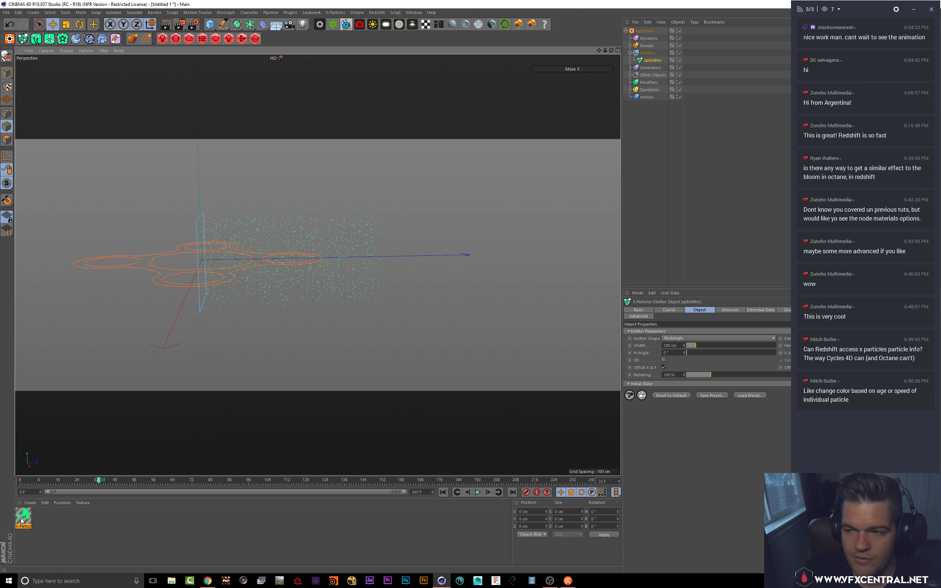
# Step: Apply the X-Particles Material to the xpEmitter
pyautogui.moveTo(21, 521); pyautogui.dragTo(657, 61)
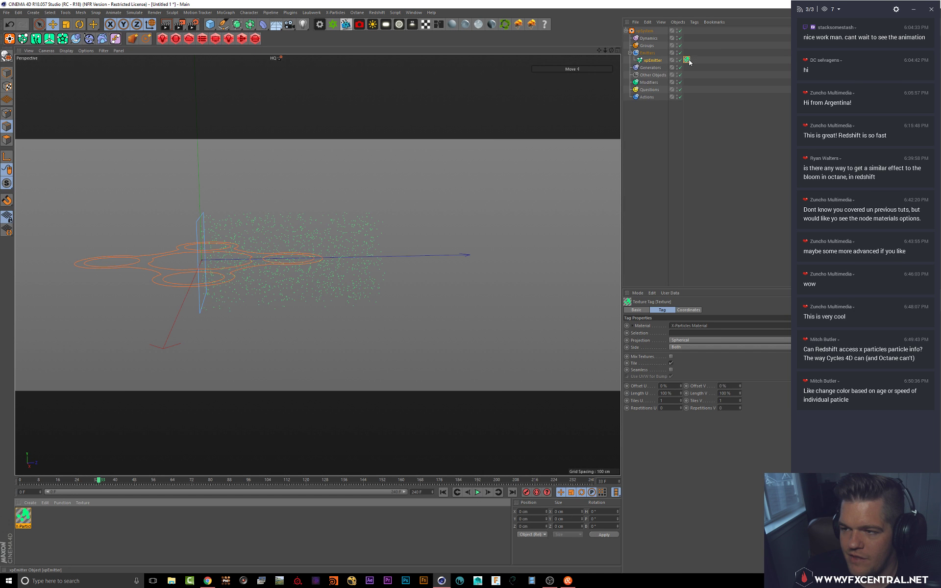
pyautogui.rightClick(654, 60)
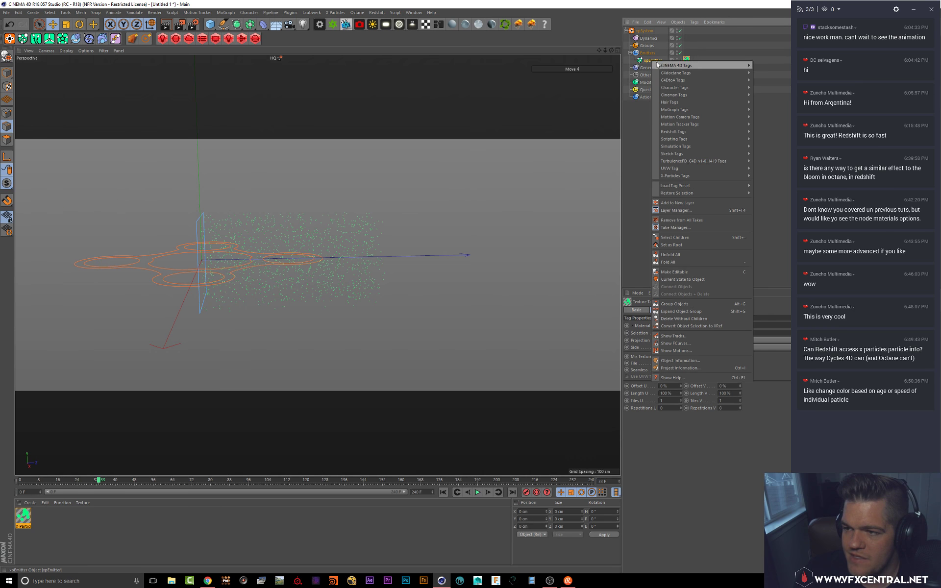
pyautogui.moveTo(662, 65)
pyautogui.click(621, 160)
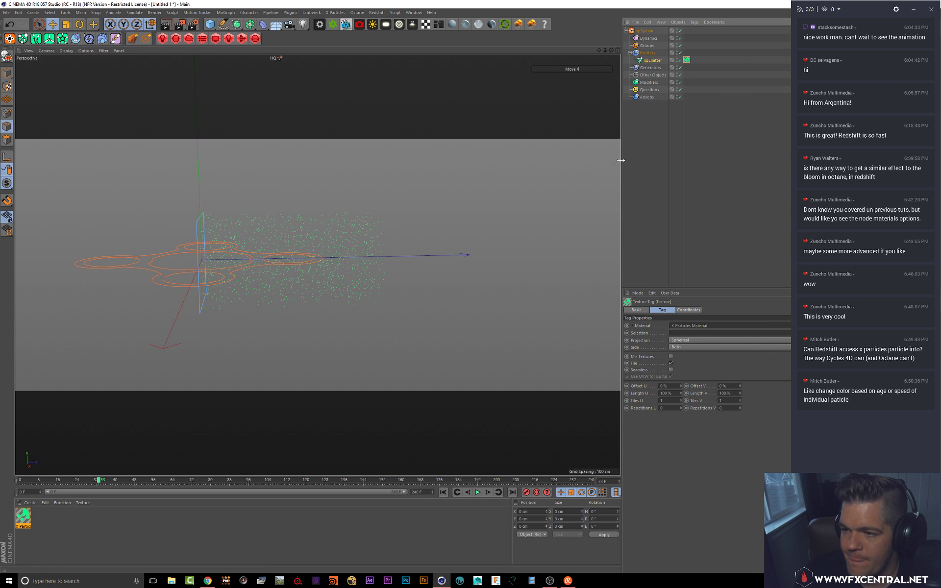
# Step: Widen the object and attribute area and resize the program window to fit beside the chat, with the xpEmitter selected
pyautogui.moveTo(621, 154); pyautogui.dragTo(496, 153)
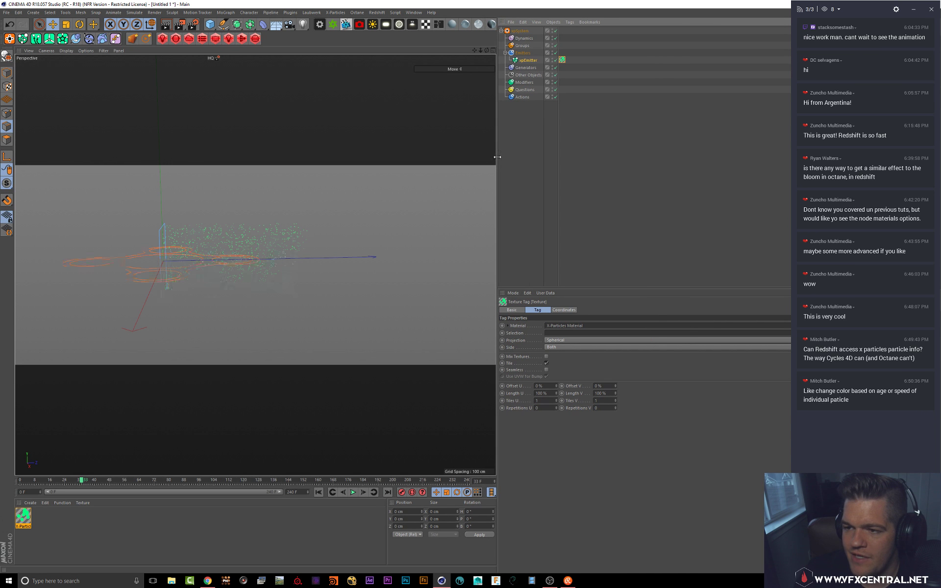
pyautogui.click(545, 83)
pyautogui.click(562, 60)
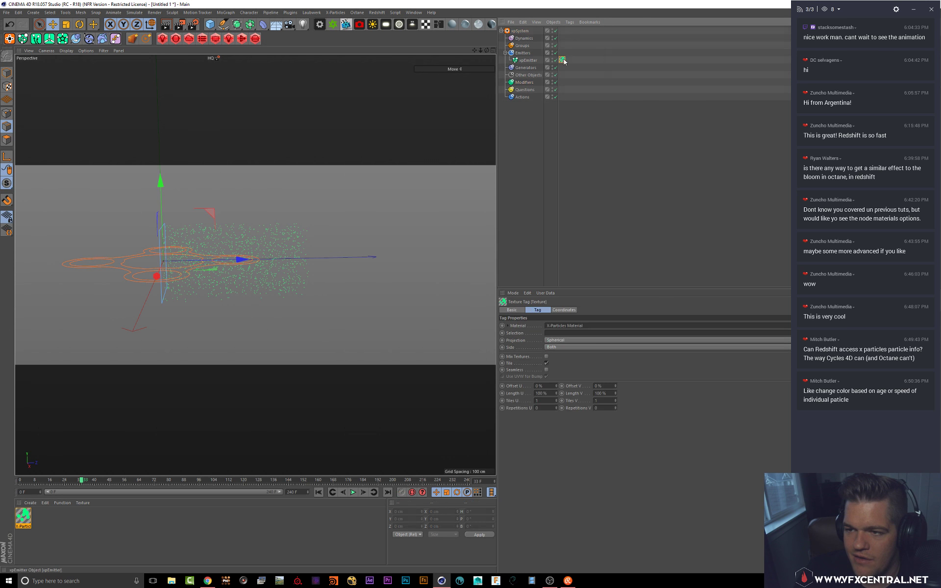
pyautogui.click(528, 60)
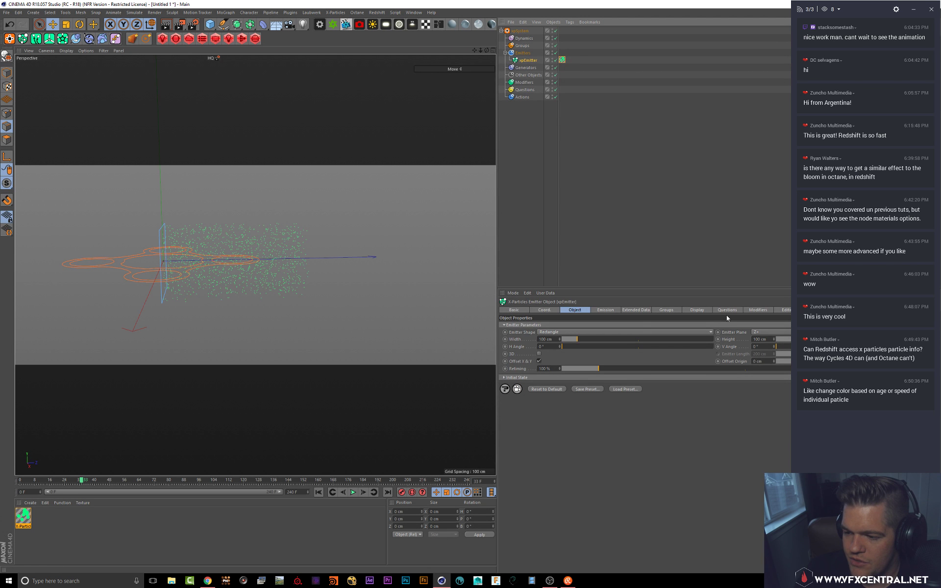
pyautogui.moveTo(552, 4); pyautogui.dragTo(234, 10)
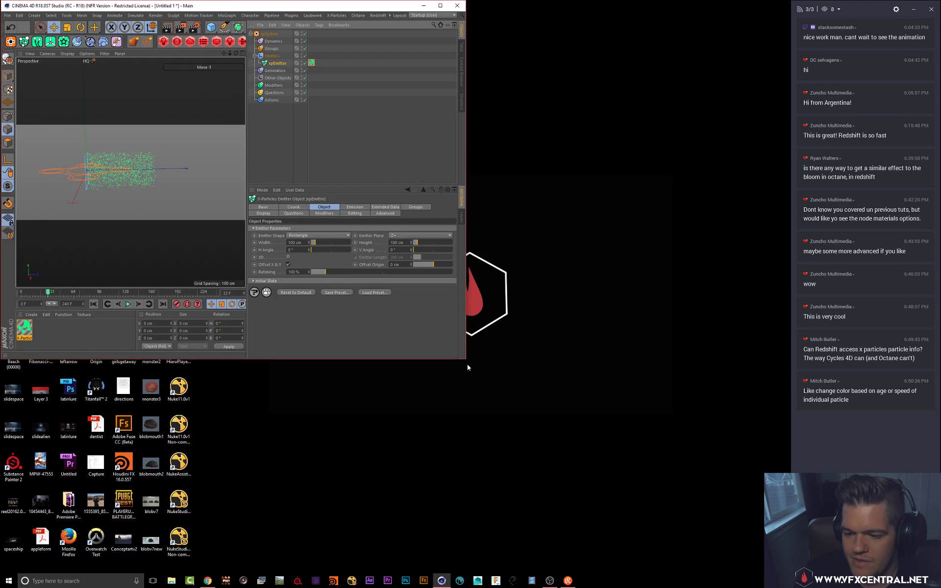
pyautogui.moveTo(466, 358); pyautogui.dragTo(789, 573)
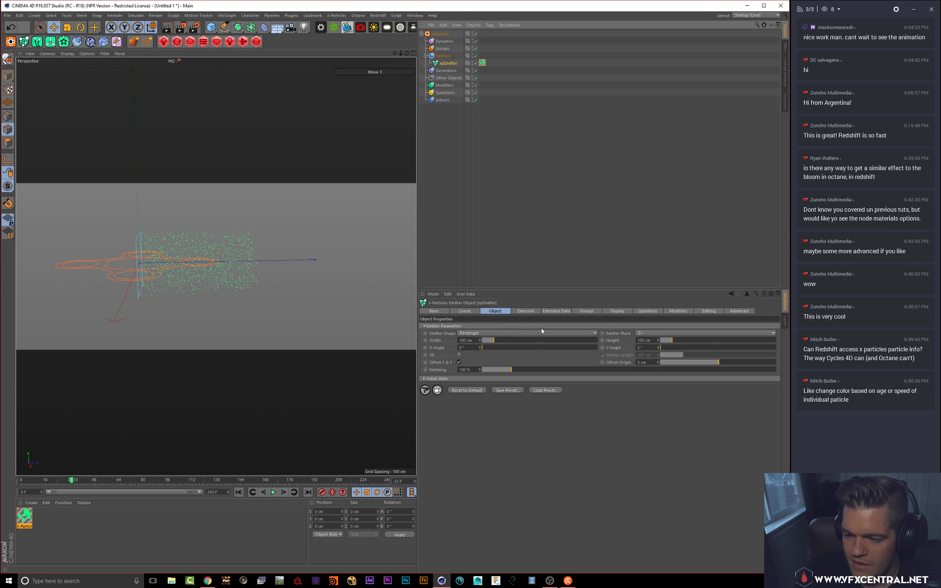
# Step: Add a Redshift Object tag to the xpEmitter and set its particle mode to Point Instances
pyautogui.rightClick(449, 63)
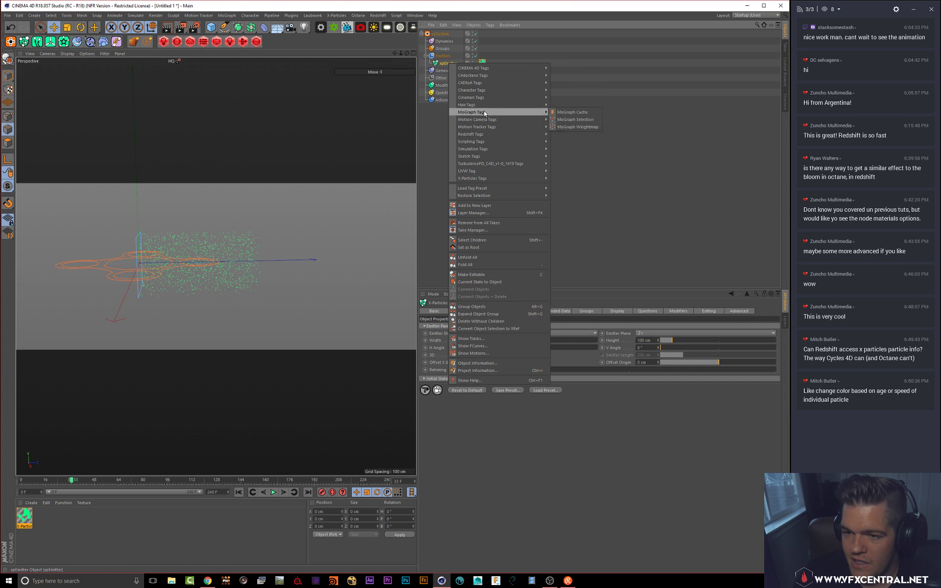
pyautogui.moveTo(480, 135)
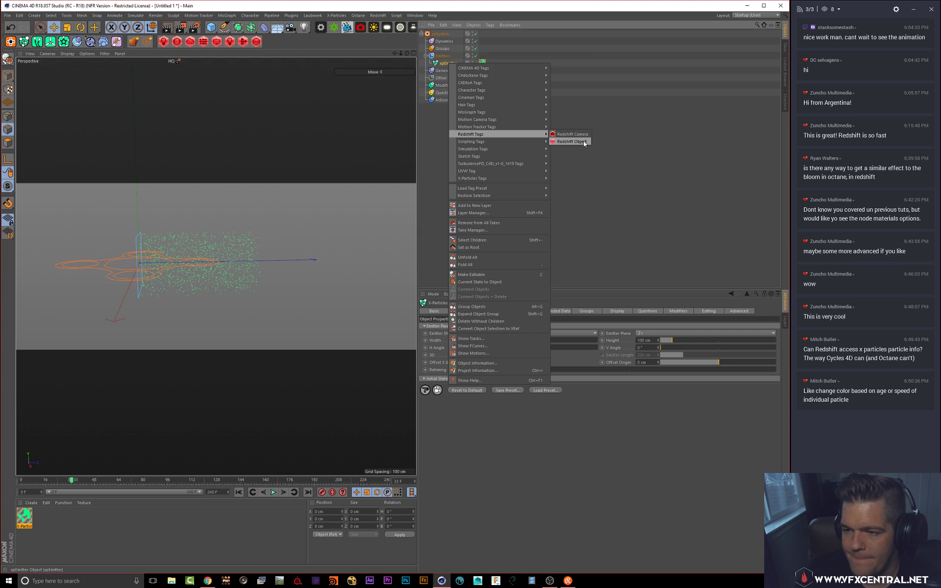
pyautogui.click(571, 141)
pyautogui.click(510, 325)
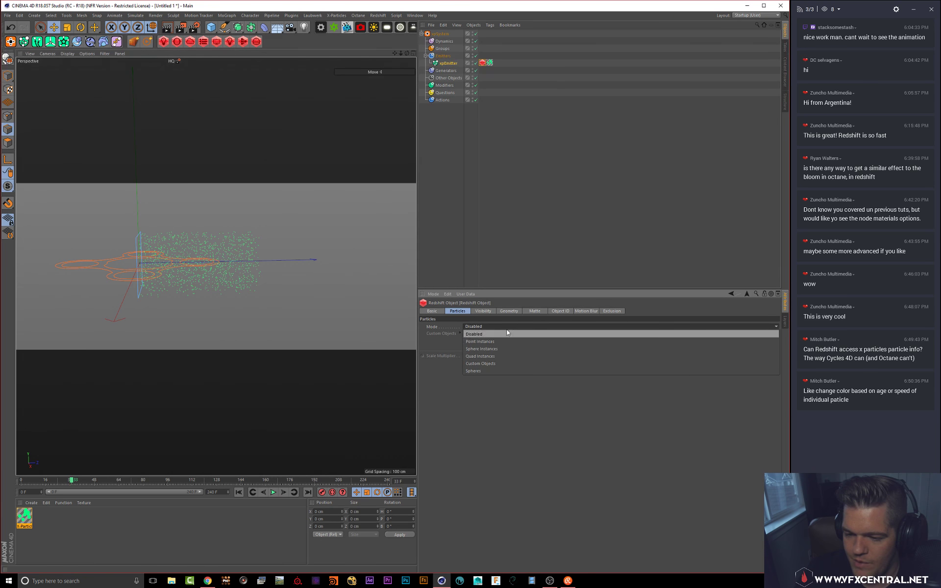
pyautogui.click(498, 342)
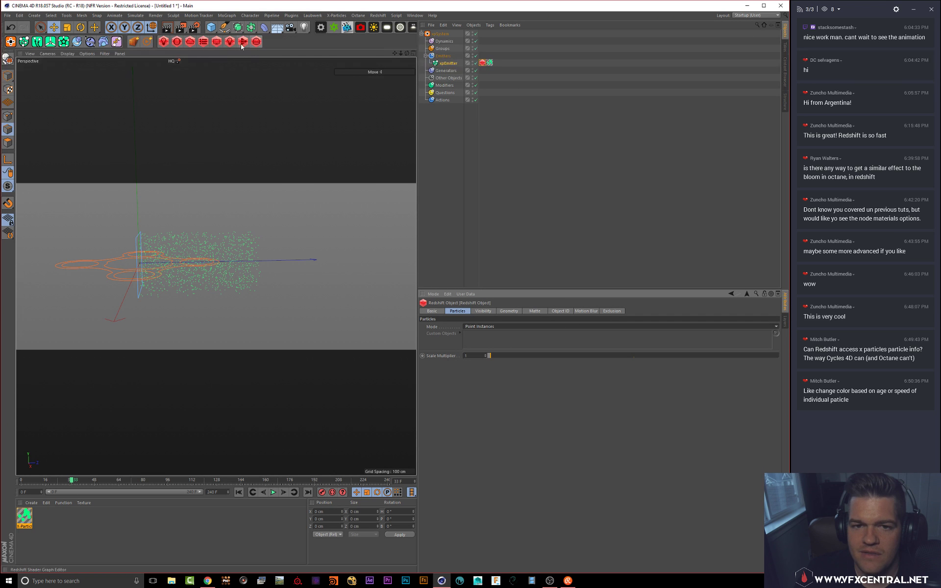
# Step: Dock the detached Redshift command palette beside the object list, open the Redshift RenderView and move its window lower
pyautogui.click(383, 17)
pyautogui.click(382, 22)
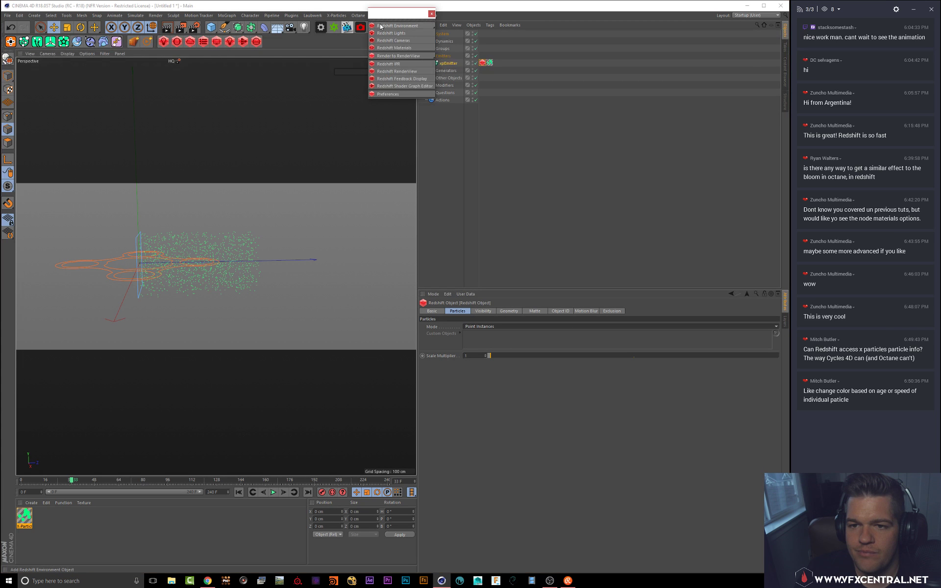
pyautogui.moveTo(379, 30); pyautogui.dragTo(413, 132)
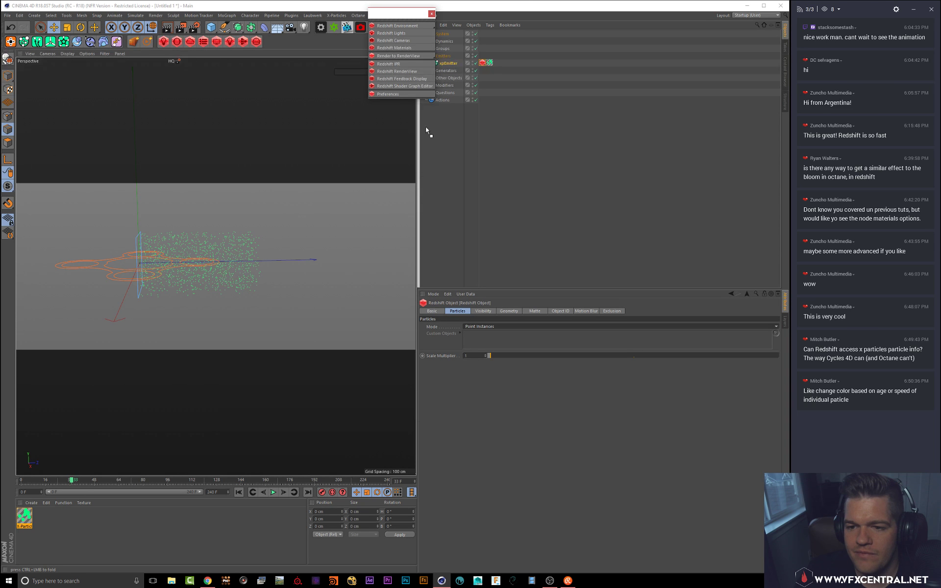
pyautogui.click(440, 82)
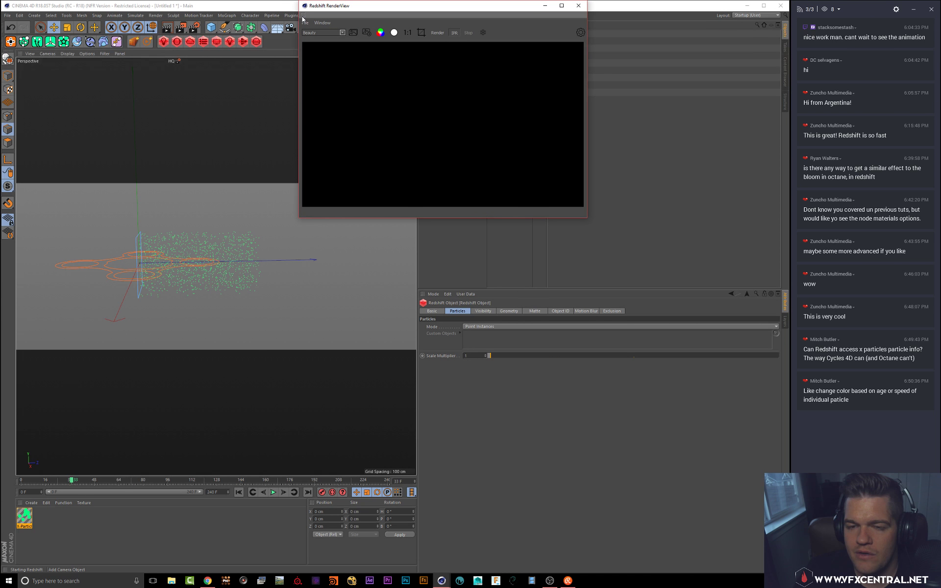
pyautogui.moveTo(382, 8); pyautogui.dragTo(389, 136)
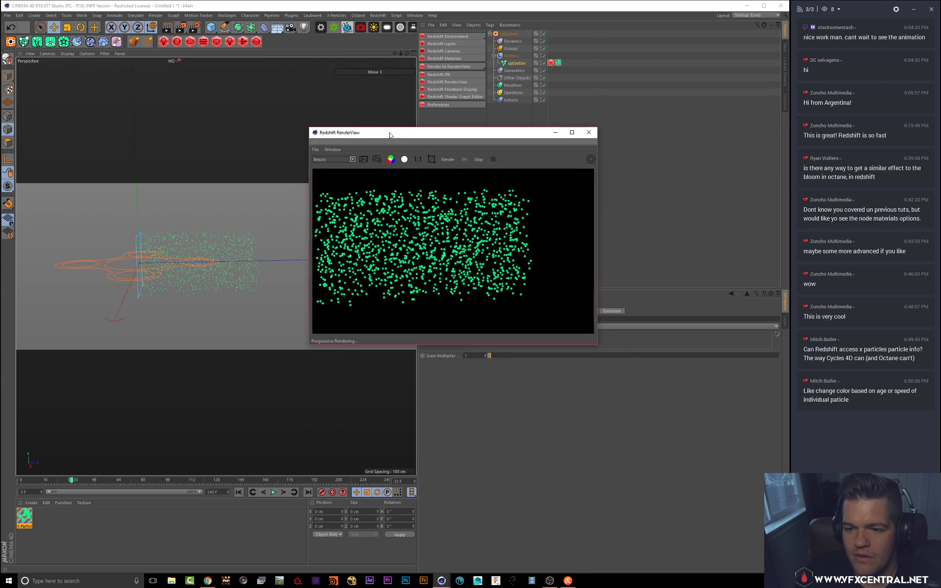
# Step: Dock the Redshift RenderView below the perspective viewport and zoom its render out to show all particles
pyautogui.moveTo(314, 142); pyautogui.dragTo(211, 417)
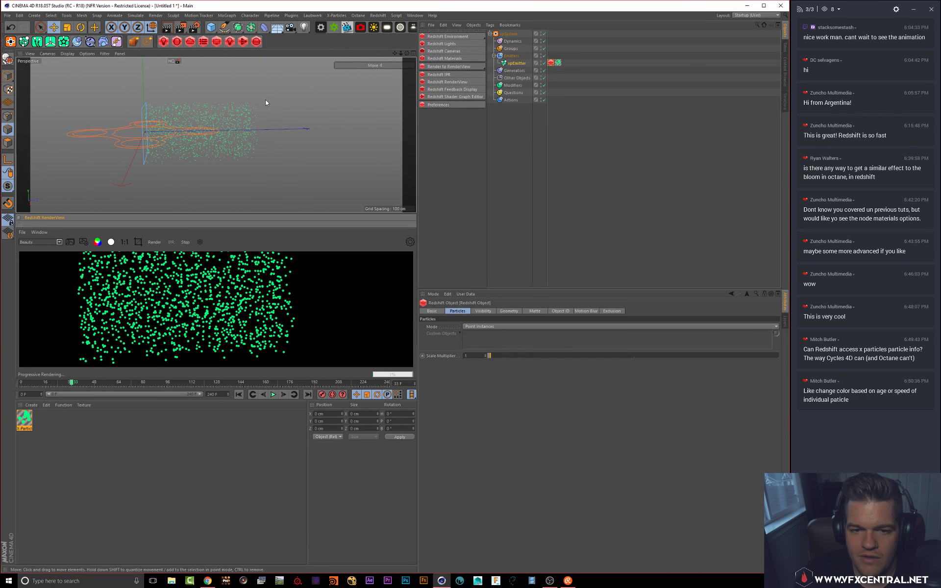
pyautogui.scroll(-5, 284, 297)
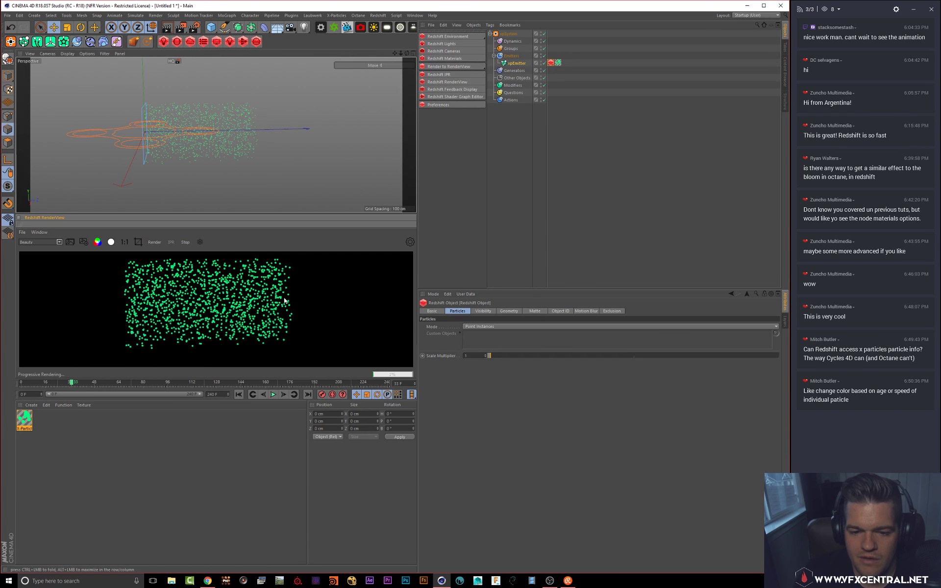
# Step: Enable the Age modifier for the color of the X-Particles Material assigned to the emitter
pyautogui.click(558, 62)
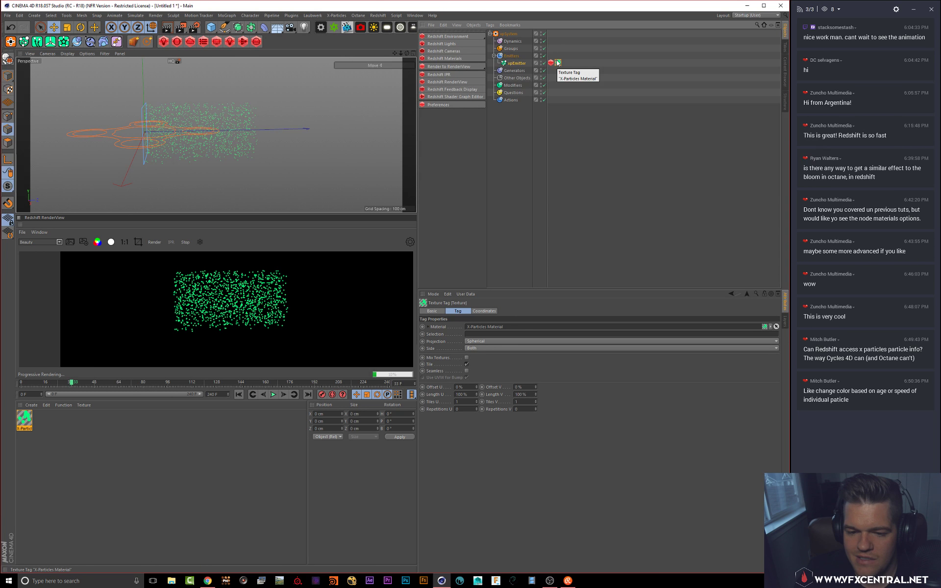
pyautogui.doubleClick(558, 62)
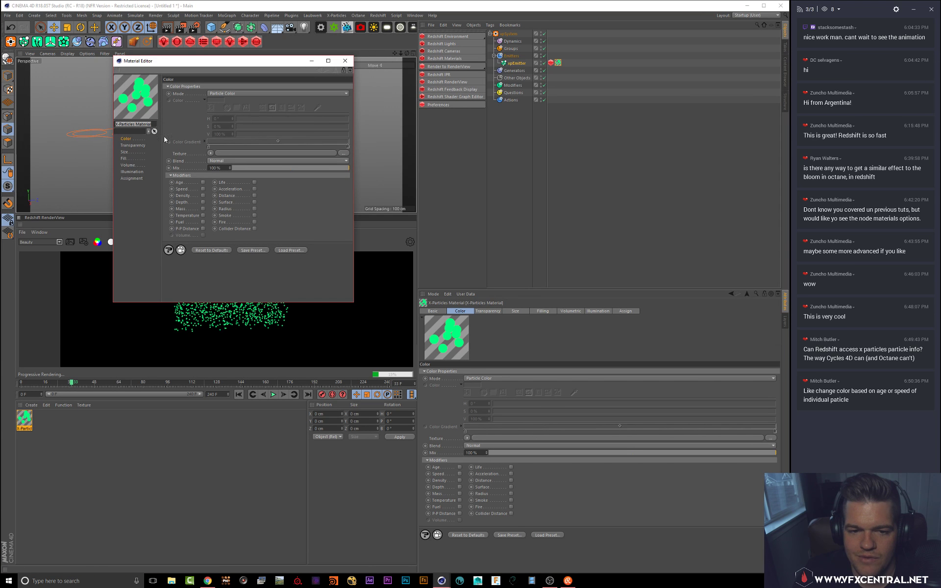
pyautogui.click(203, 182)
pyautogui.moveTo(221, 61); pyautogui.dragTo(513, 95)
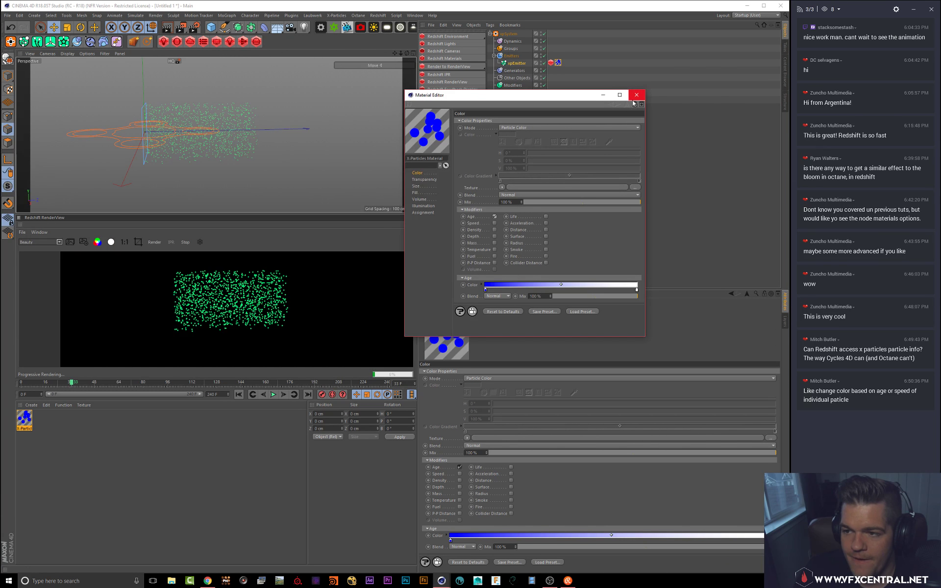
pyautogui.moveTo(548, 99); pyautogui.dragTo(218, 379)
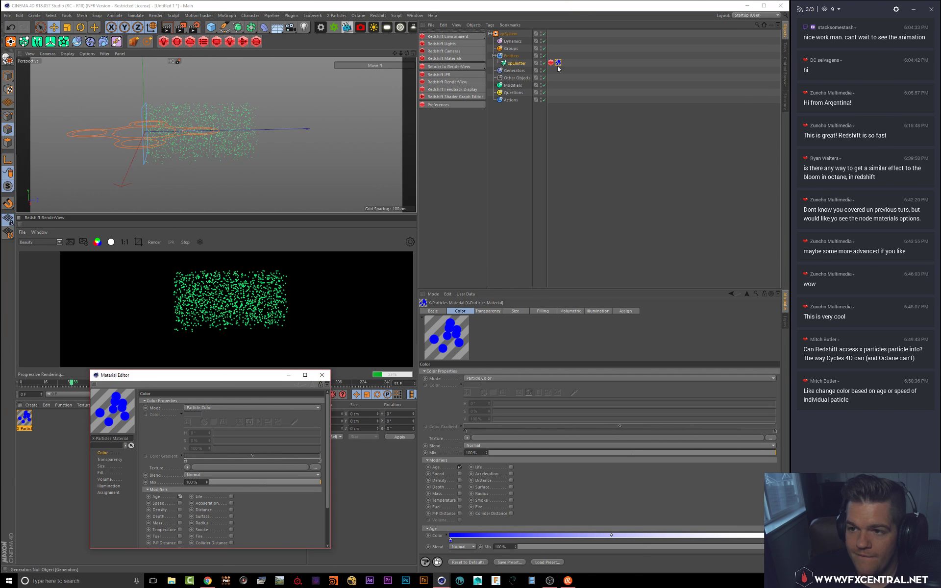
pyautogui.moveTo(203, 377); pyautogui.dragTo(507, 205)
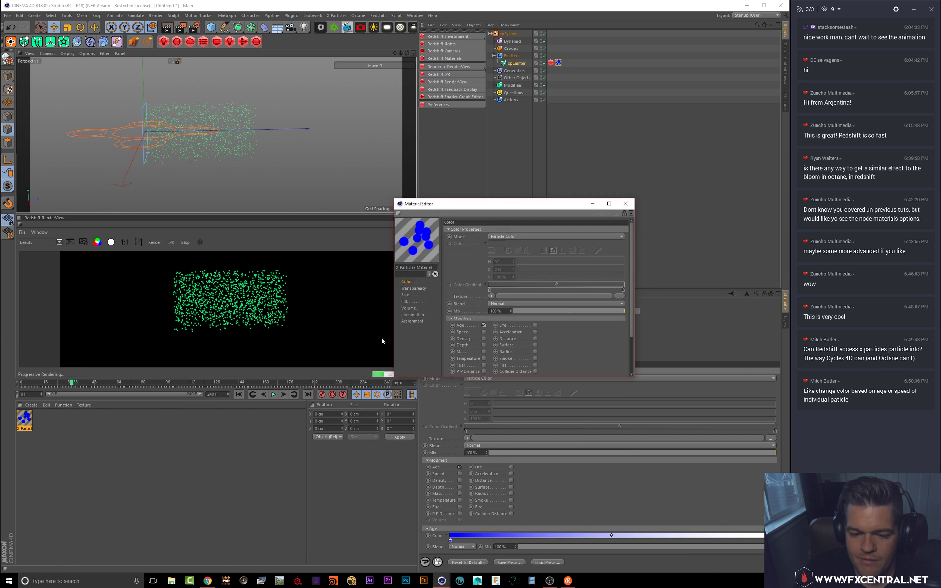
# Step: Replay the particle simulation from the first frame to check the age-based material in the render
pyautogui.click(235, 395)
pyautogui.click(274, 395)
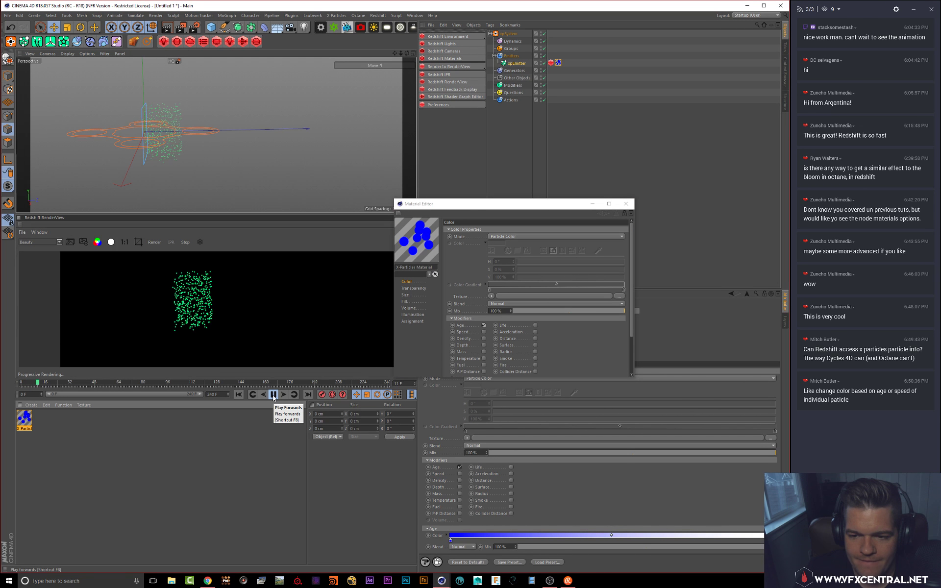
pyautogui.click(274, 395)
# Step: Set the xpEmitter's editor display to Spheres in its particle display settings
pyautogui.moveTo(465, 205); pyautogui.dragTo(248, 117)
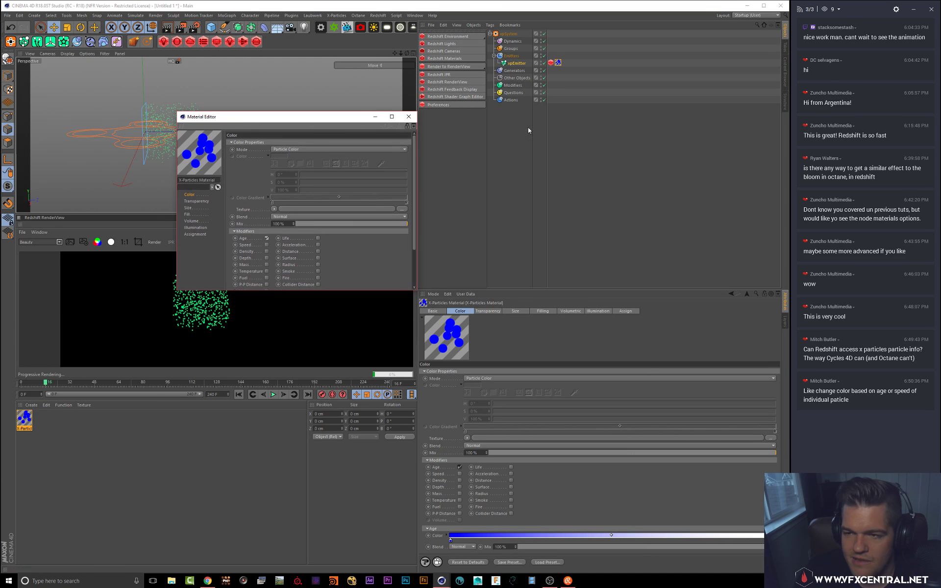
pyautogui.click(516, 64)
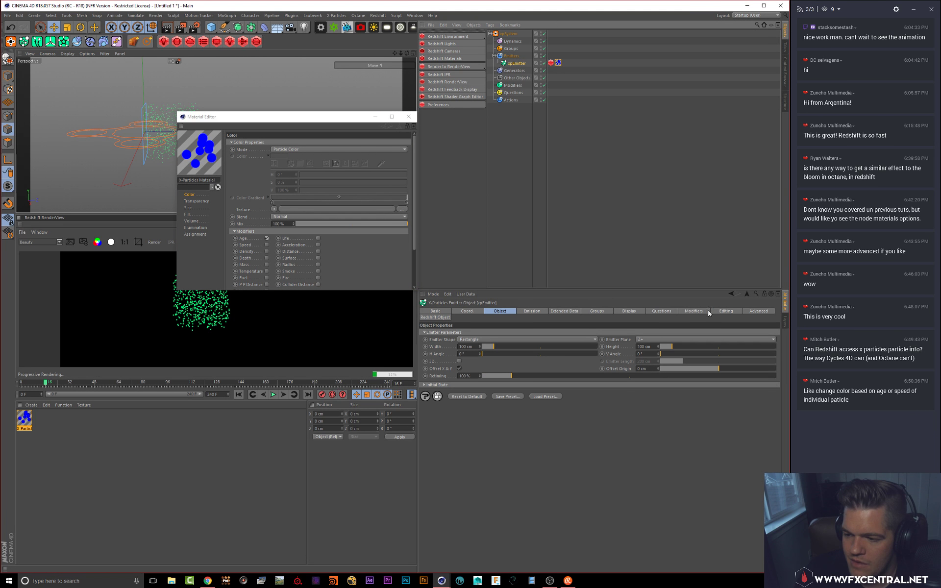
pyautogui.click(722, 311)
pyautogui.click(653, 311)
pyautogui.click(628, 312)
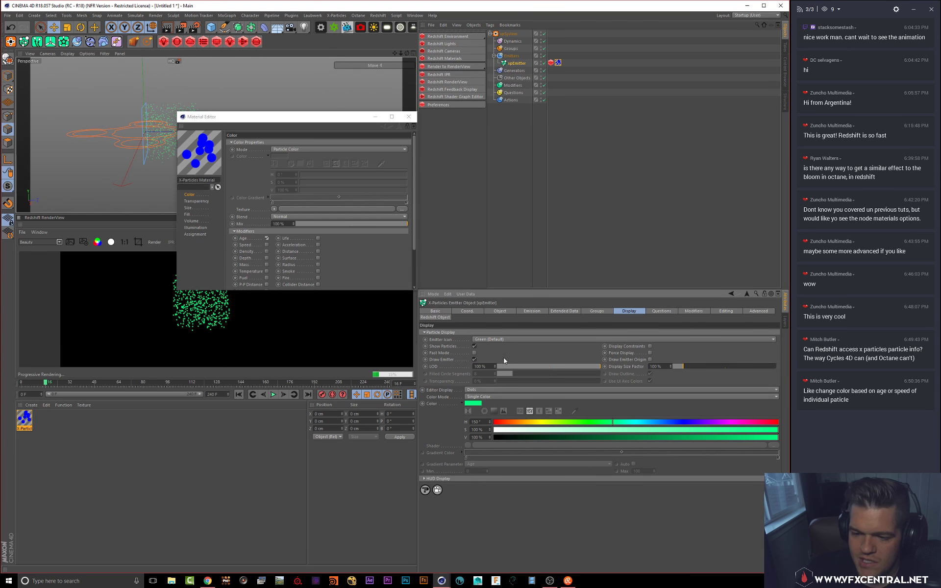
pyautogui.click(481, 391)
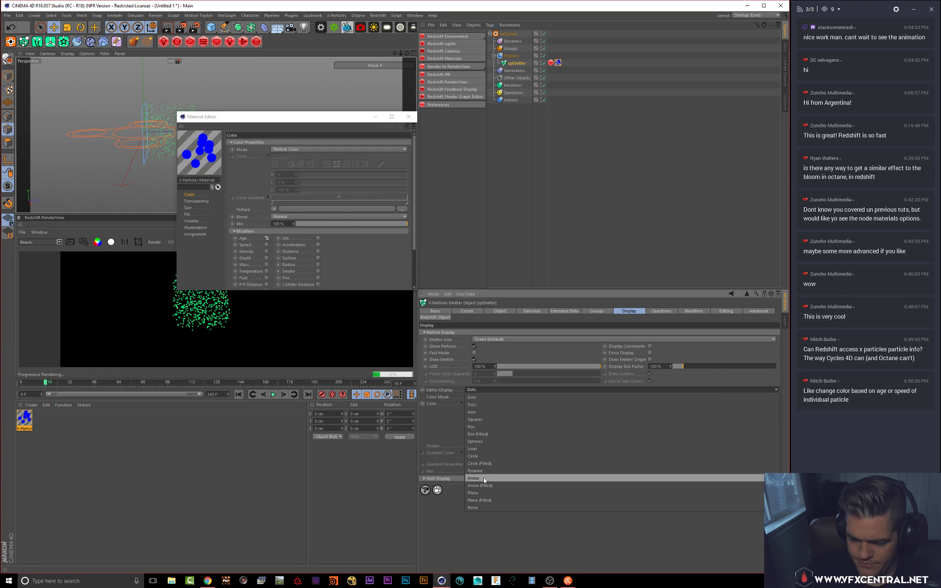
pyautogui.click(475, 442)
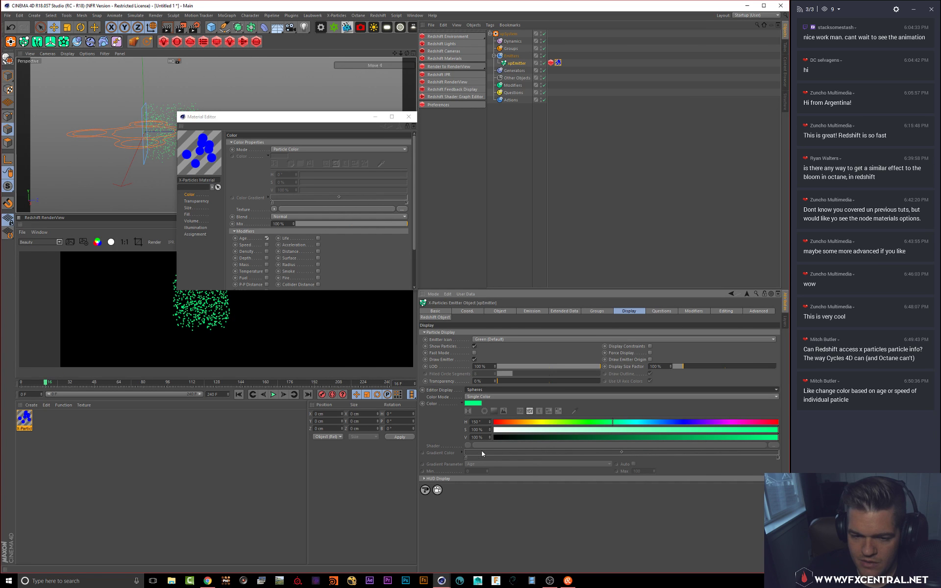
# Step: Set the emitter's color mode to Gradient (Random) and replay the simulation from the start
pyautogui.click(473, 397)
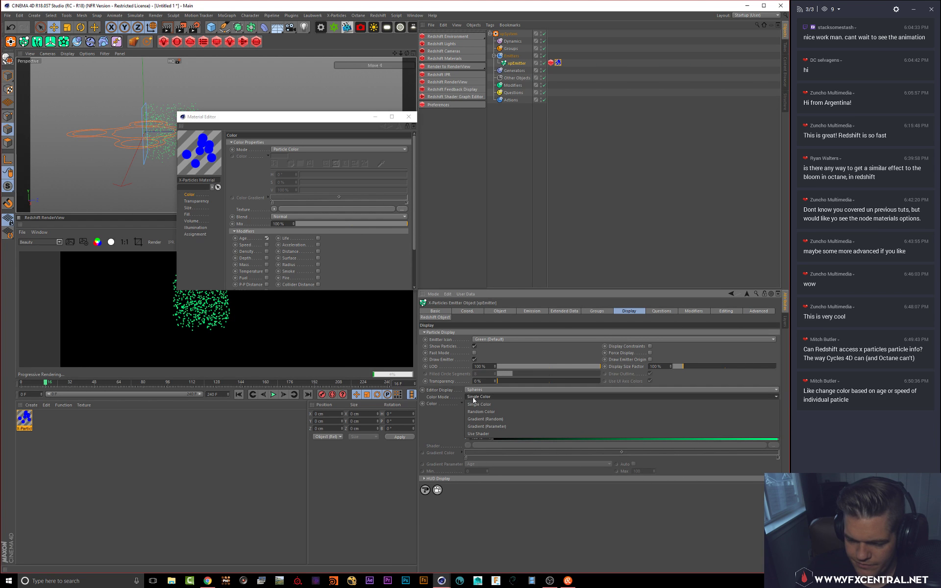
pyautogui.click(493, 419)
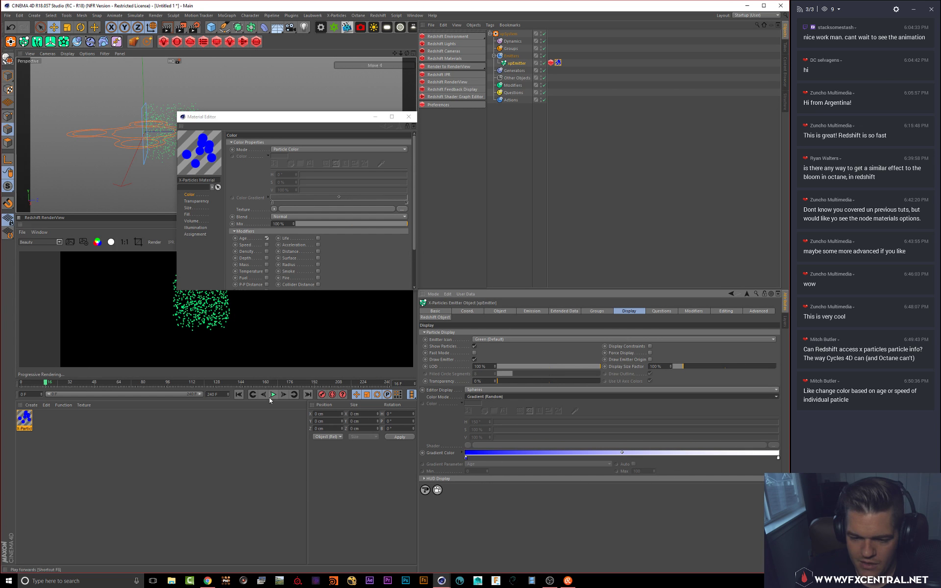
pyautogui.click(239, 395)
pyautogui.click(273, 394)
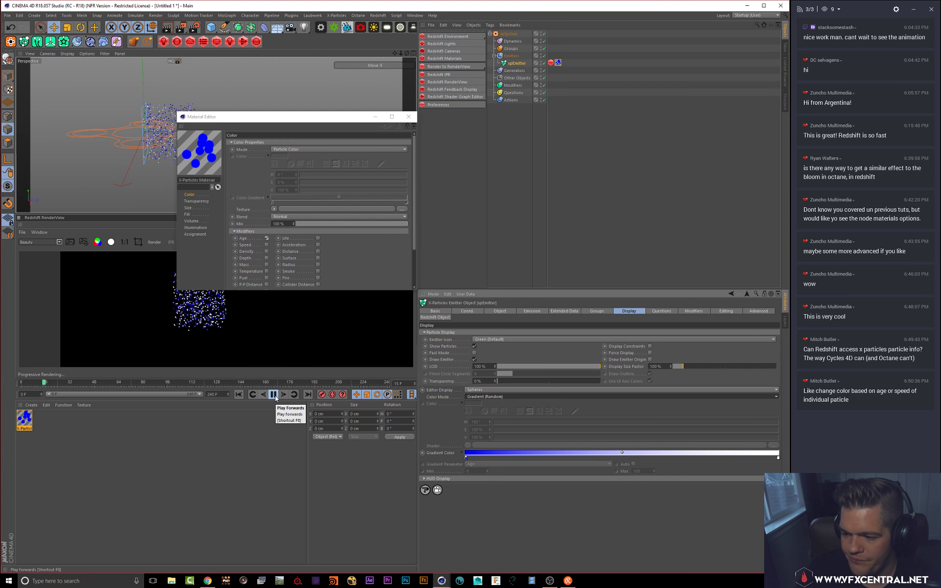
pyautogui.click(275, 398)
# Step: Set the emitter's color mode to Gradient (Parameter) and close the Material Editor
pyautogui.click(485, 397)
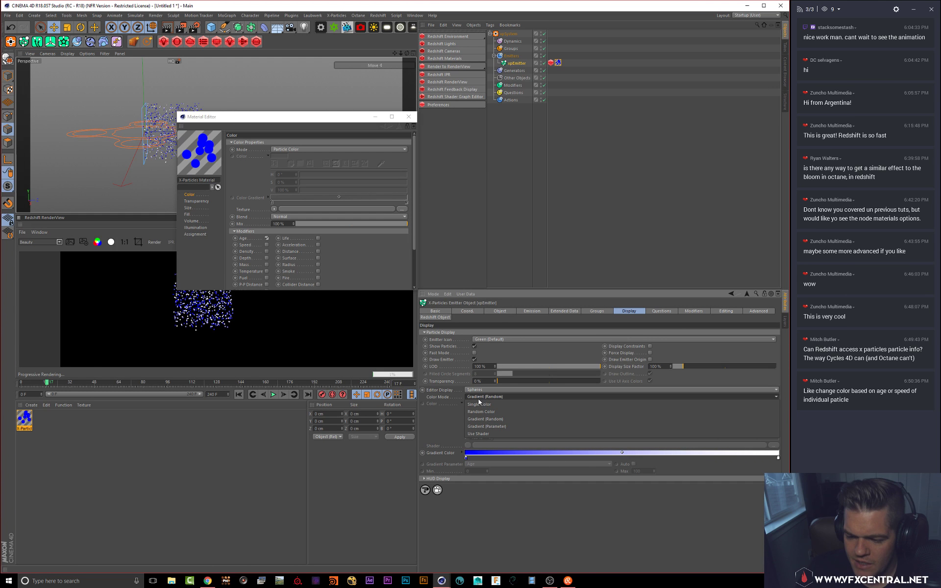
pyautogui.click(493, 427)
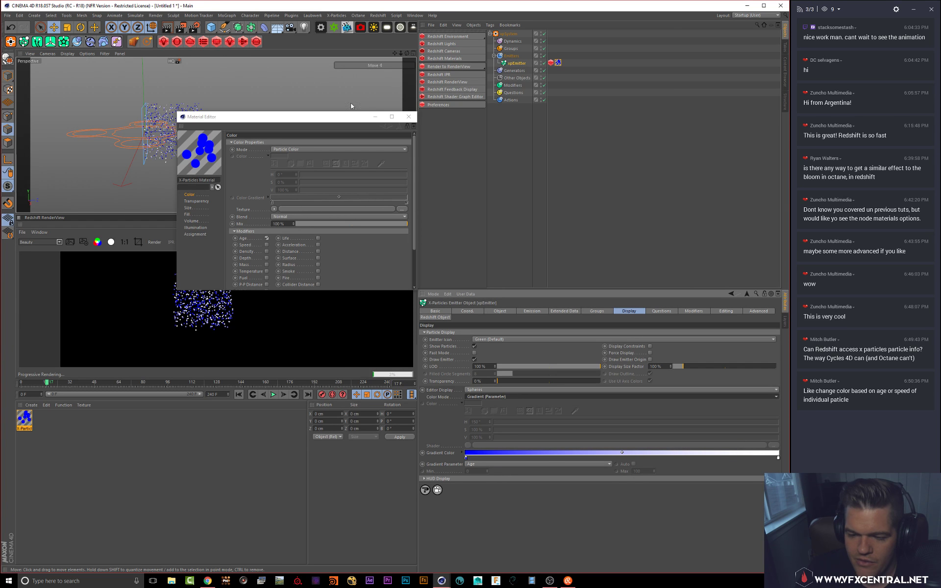
pyautogui.click(408, 116)
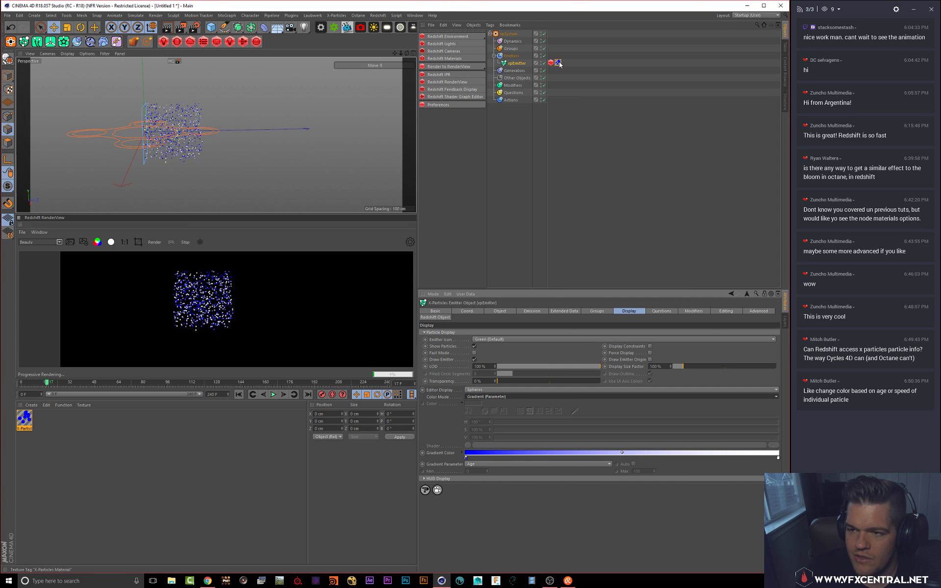
# Step: Delete the emitter's X-Particles texture tag and the X-Particles Material, and replay the simulation from the start
pyautogui.click(558, 62)
pyautogui.press('Delete')
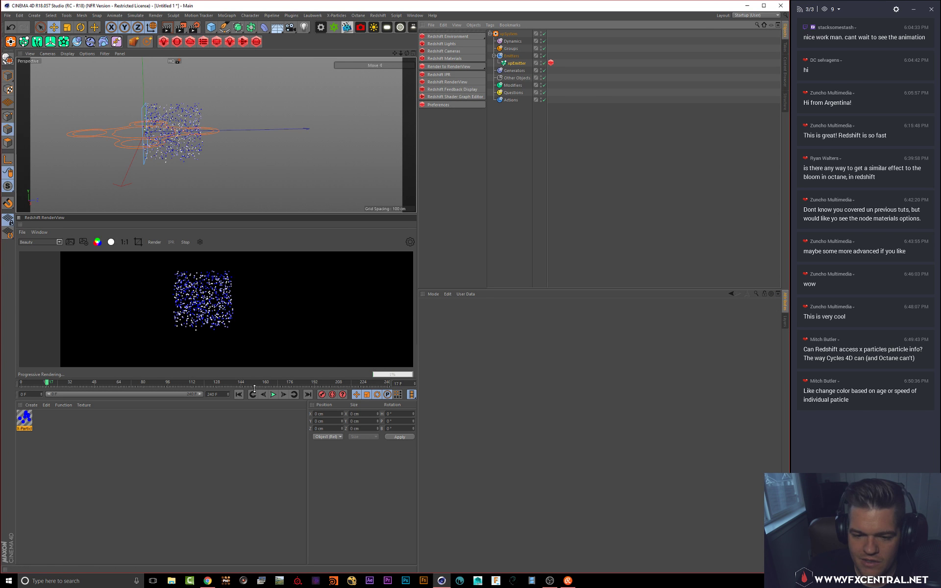
pyautogui.click(26, 419)
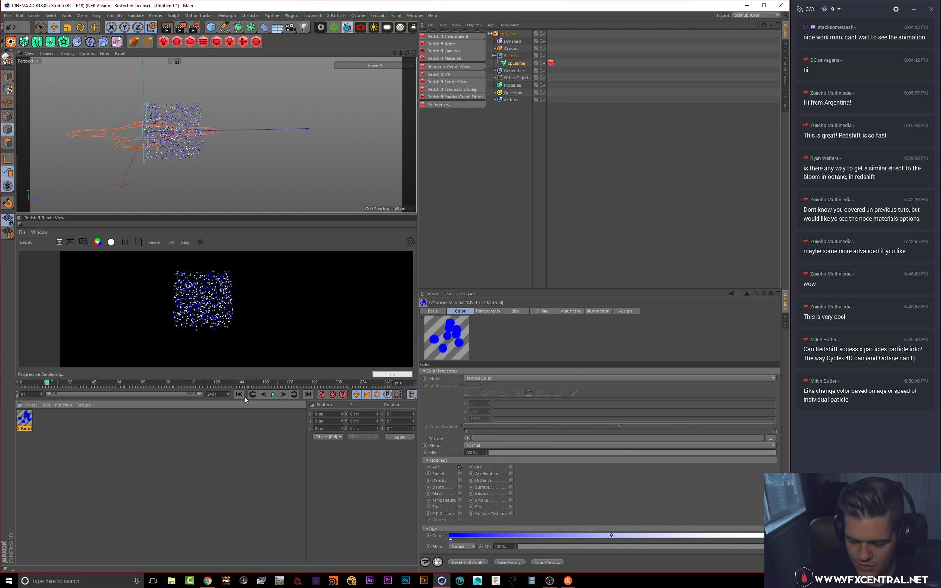
pyautogui.press('Delete')
pyautogui.click(239, 395)
pyautogui.click(275, 396)
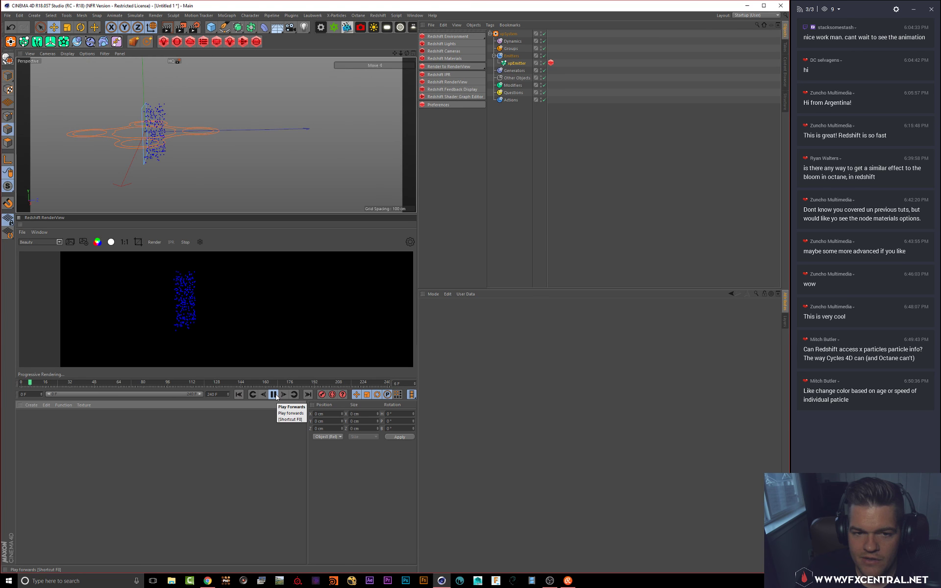
# Step: Compress the emitter's age gradient toward its start so it runs from blue through white to green
pyautogui.click(523, 65)
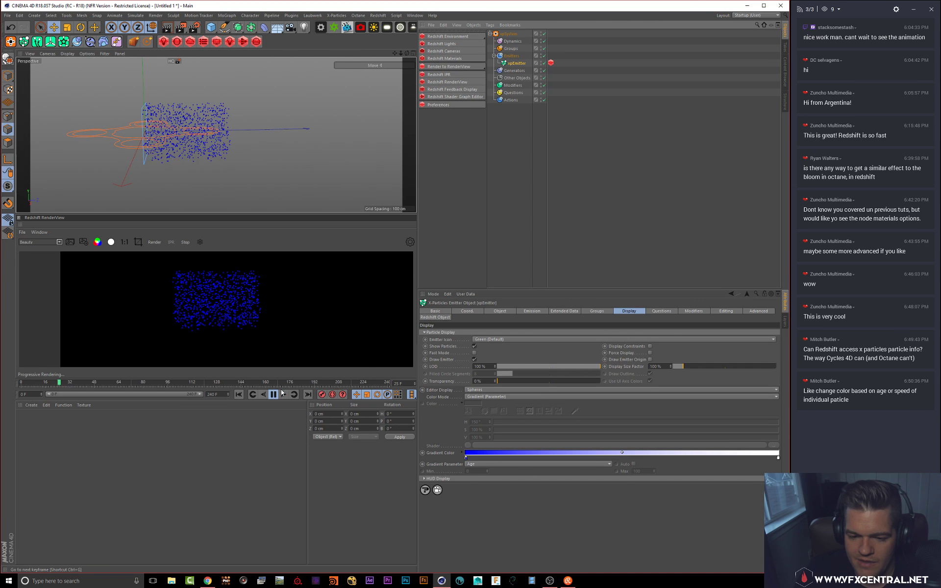
pyautogui.moveTo(778, 459); pyautogui.dragTo(502, 456)
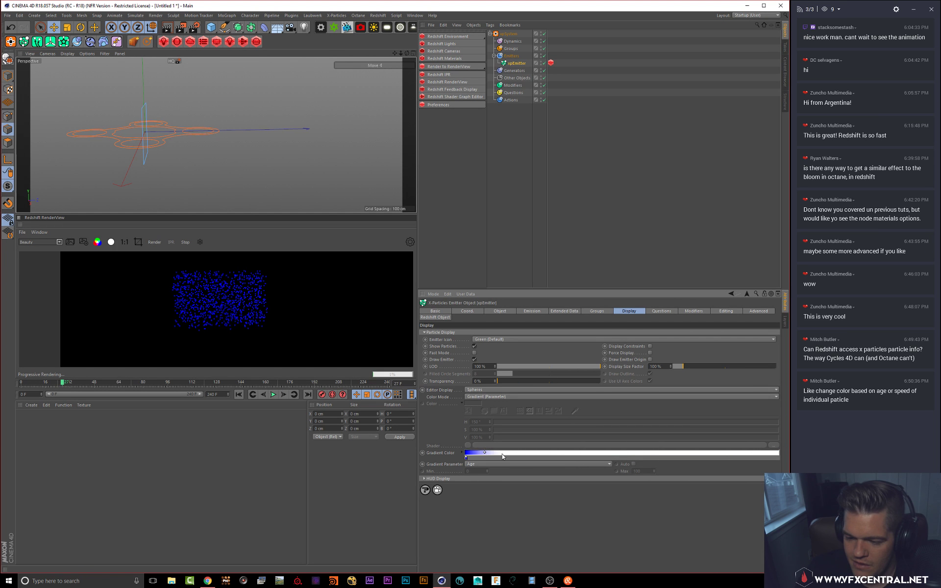
pyautogui.doubleClick(477, 456)
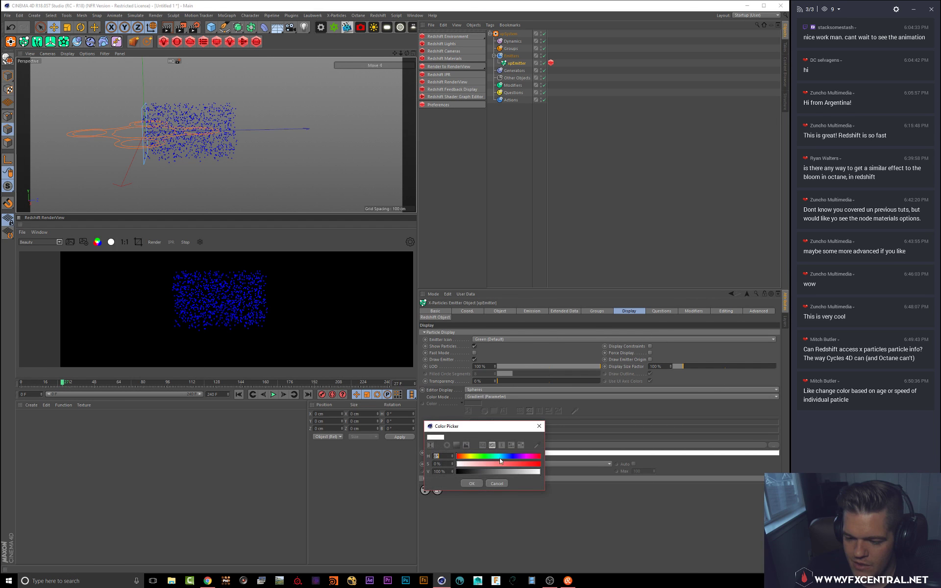
pyautogui.click(469, 484)
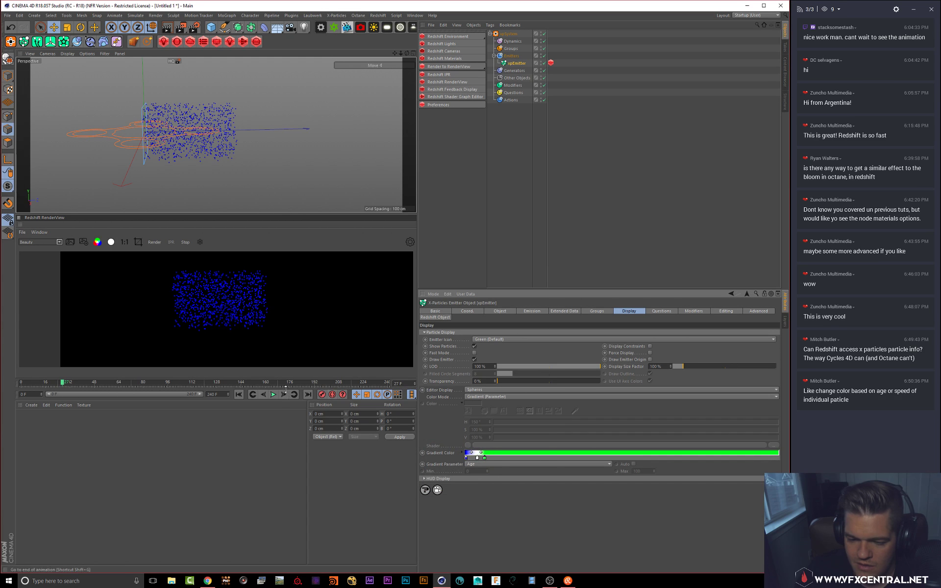
# Step: Replay the simulation from the start and stop it to check the age gradient on the rendered particles
pyautogui.click(238, 395)
pyautogui.click(274, 395)
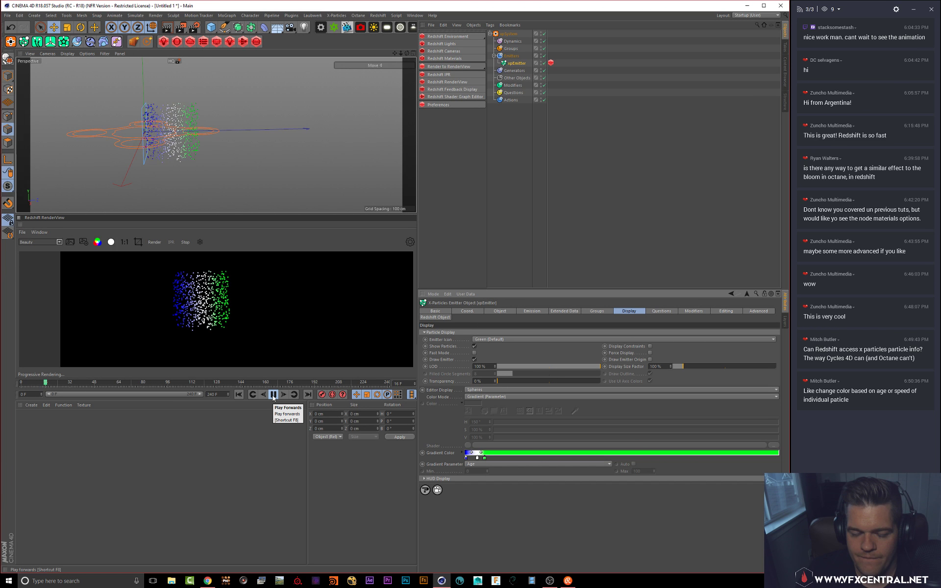
pyautogui.click(273, 396)
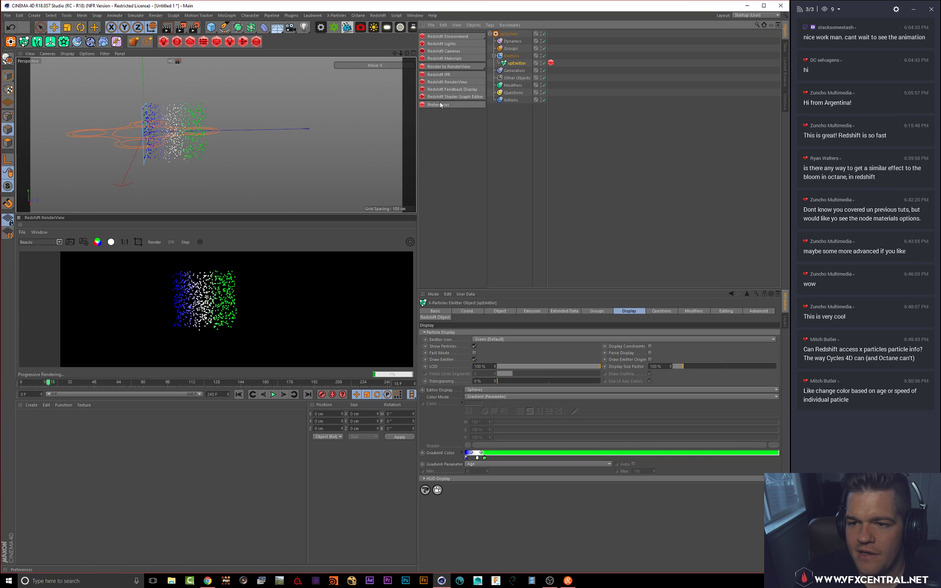
# Step: Add a Redshift area light and move it above and behind the particle emitter
pyautogui.moveTo(440, 46)
pyautogui.moveTo(487, 49)
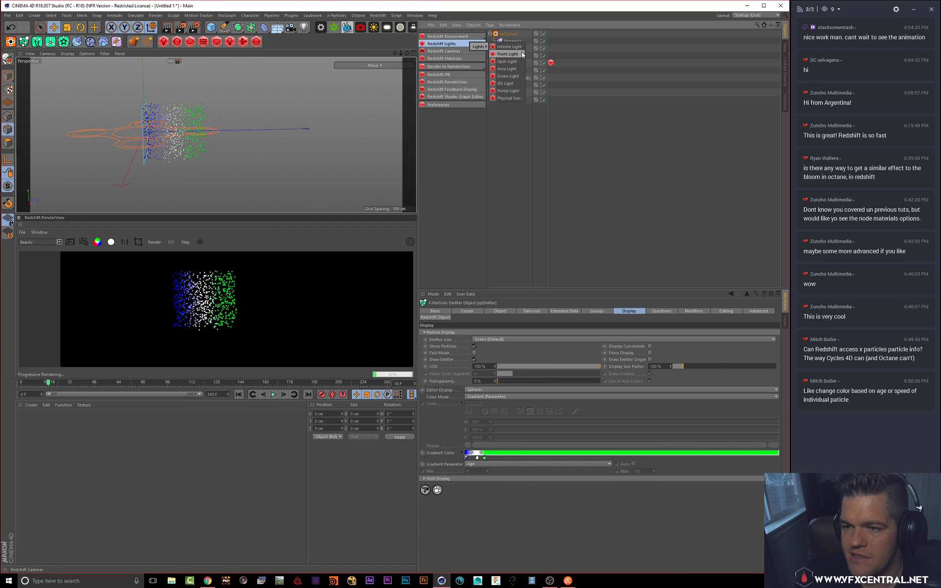
pyautogui.click(506, 68)
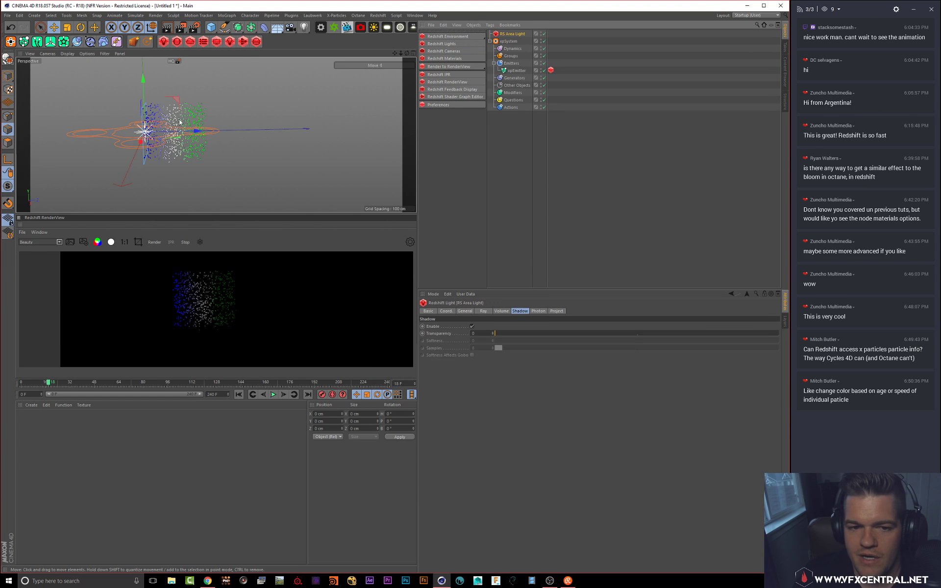
pyautogui.moveTo(198, 131); pyautogui.dragTo(153, 132)
pyautogui.moveTo(98, 81); pyautogui.dragTo(144, 92)
pyautogui.press('r')
pyautogui.press('t')
pyautogui.press('e')
pyautogui.press('w')
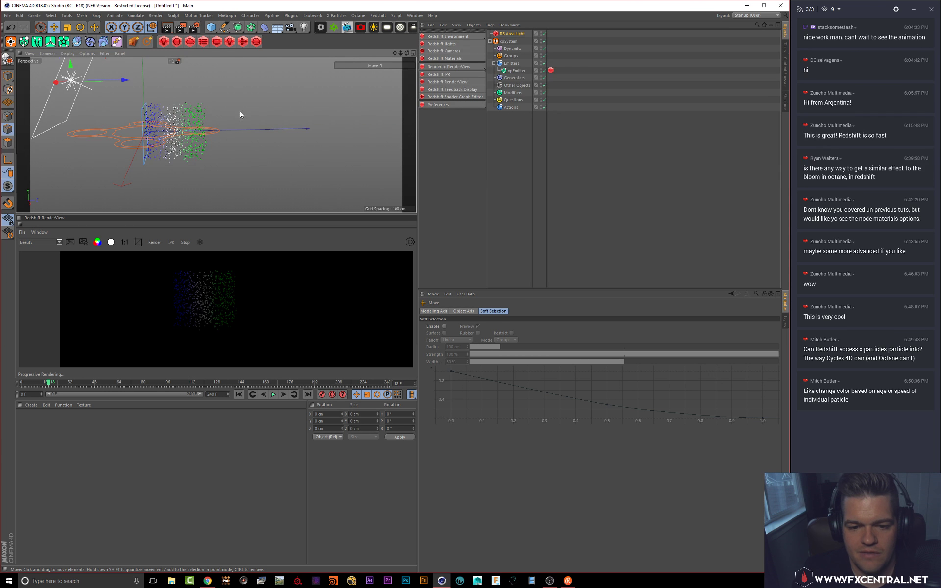
# Step: Open the RS Area Light's settings
pyautogui.keyDown('alt'); pyautogui.moveTo(241, 114); pyautogui.dragTo(187, 124); pyautogui.keyUp('alt')
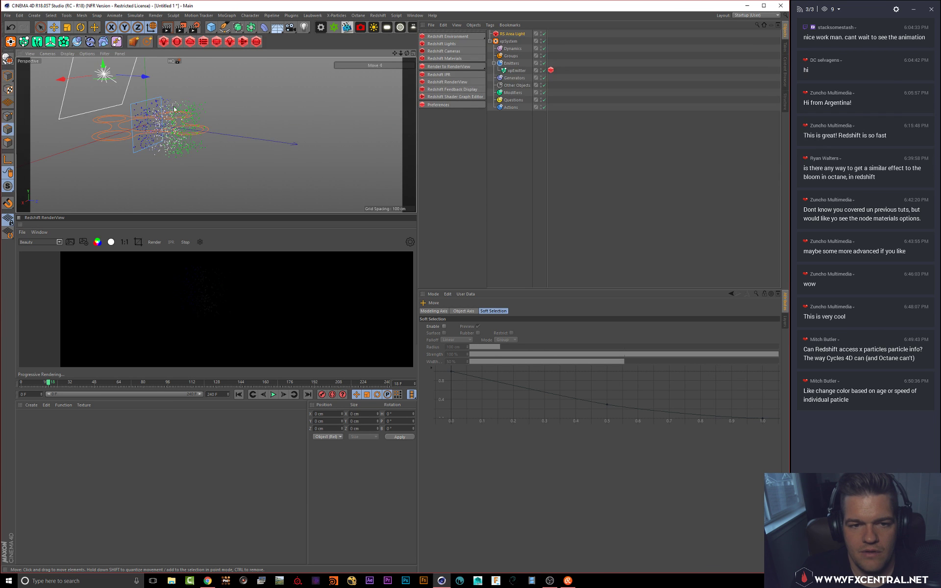
pyautogui.keyDown('alt'); pyautogui.moveTo(174, 108); pyautogui.dragTo(216, 122, button='middle'); pyautogui.keyUp('alt')
pyautogui.click(512, 34)
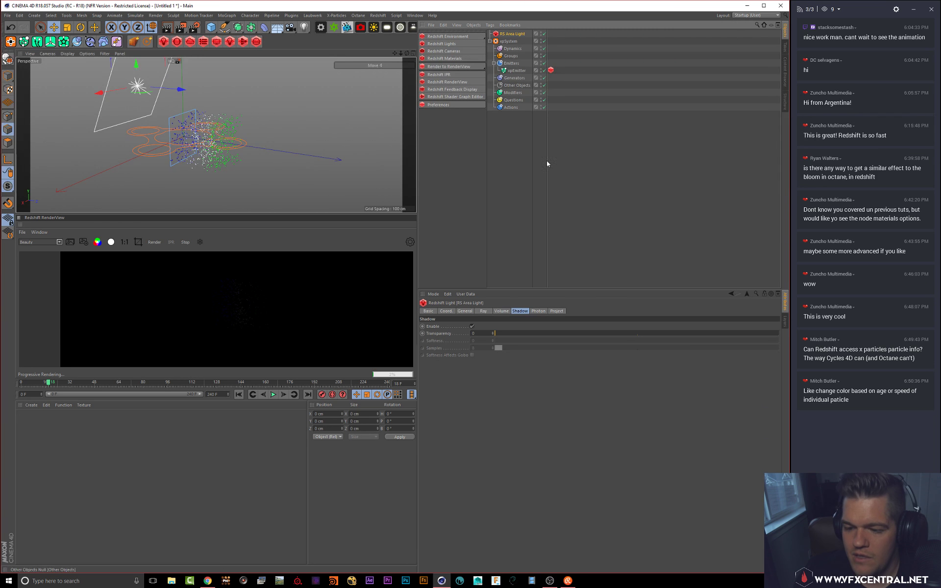
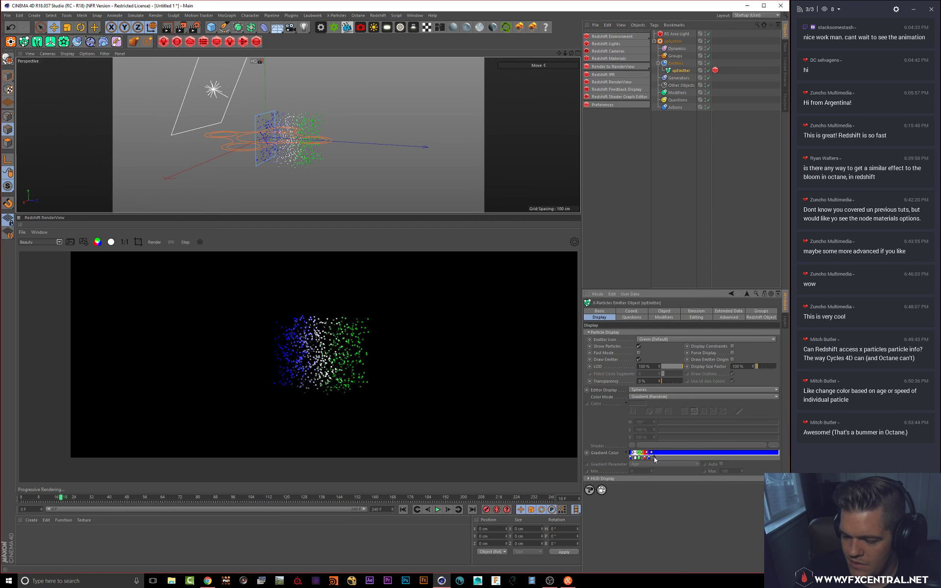
# Step: Change the last color knot of the emitter's display gradient from blue to turquoise
pyautogui.doubleClick(655, 458)
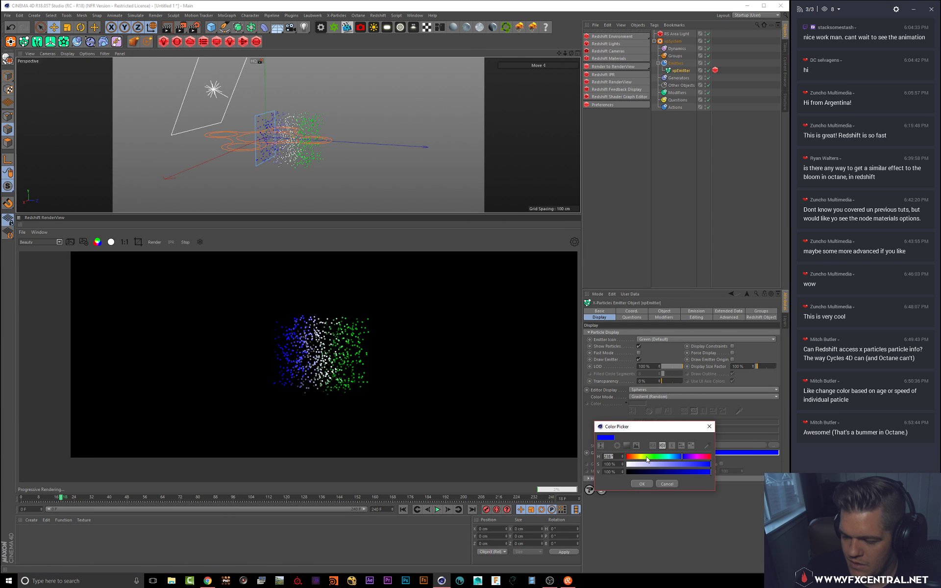
pyautogui.moveTo(655, 458); pyautogui.dragTo(666, 458)
pyautogui.click(642, 484)
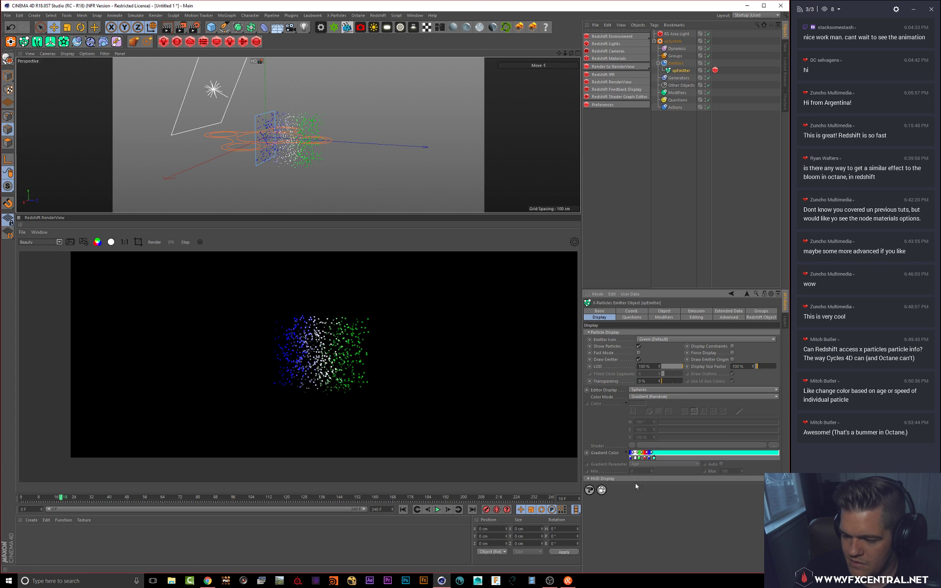
# Step: Replay the simulation from the start and stop it to check the random gradient colors on the rendered particles
pyautogui.click(403, 509)
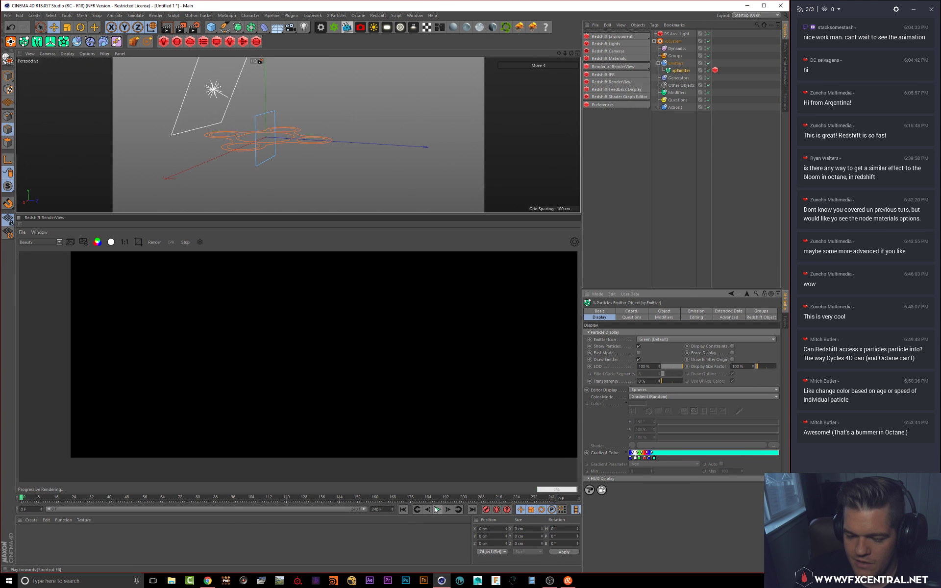
pyautogui.click(437, 510)
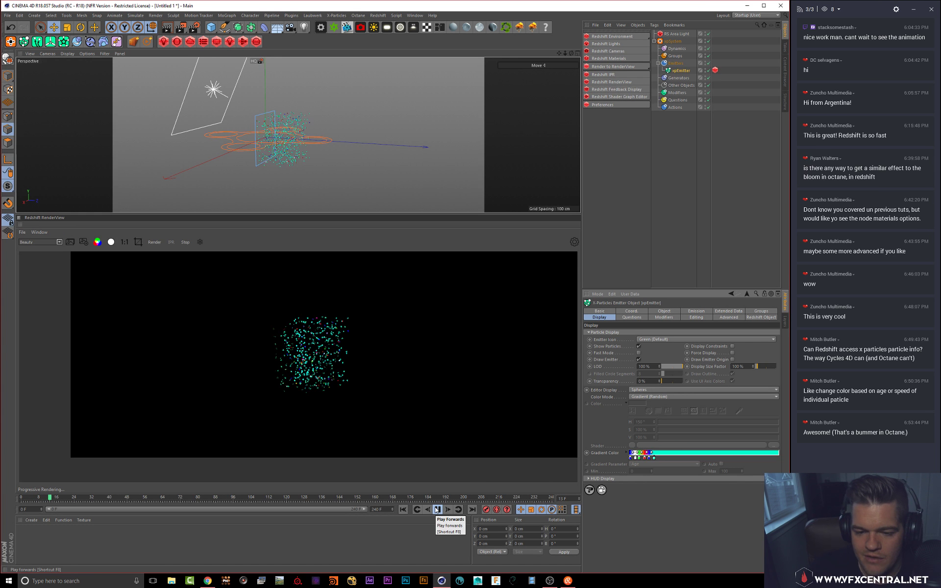
pyautogui.click(437, 510)
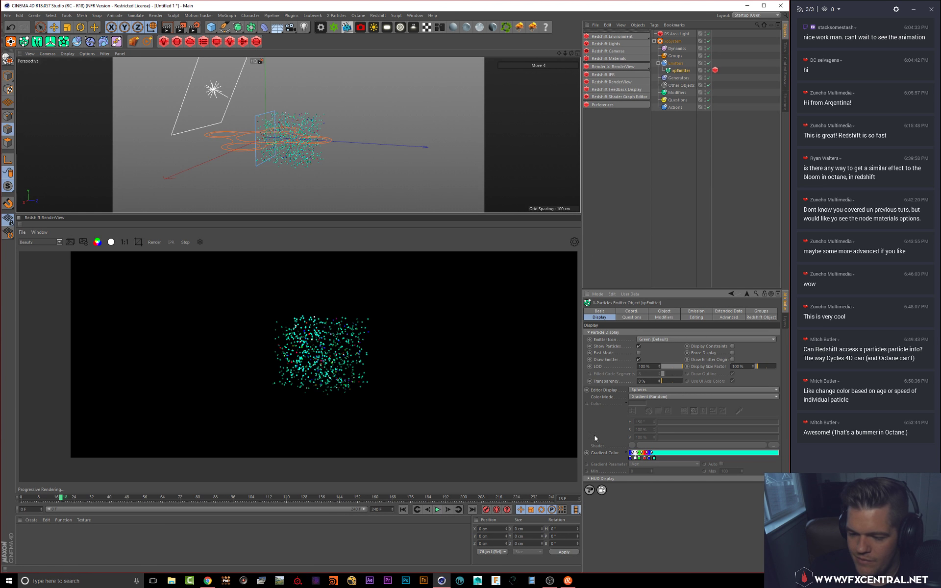
# Step: Spread the emitter gradient's knots across its full width, running blue, white, green, red, blue and turquoise
pyautogui.moveTo(655, 458); pyautogui.dragTo(776, 459)
pyautogui.moveTo(651, 458); pyautogui.dragTo(750, 457)
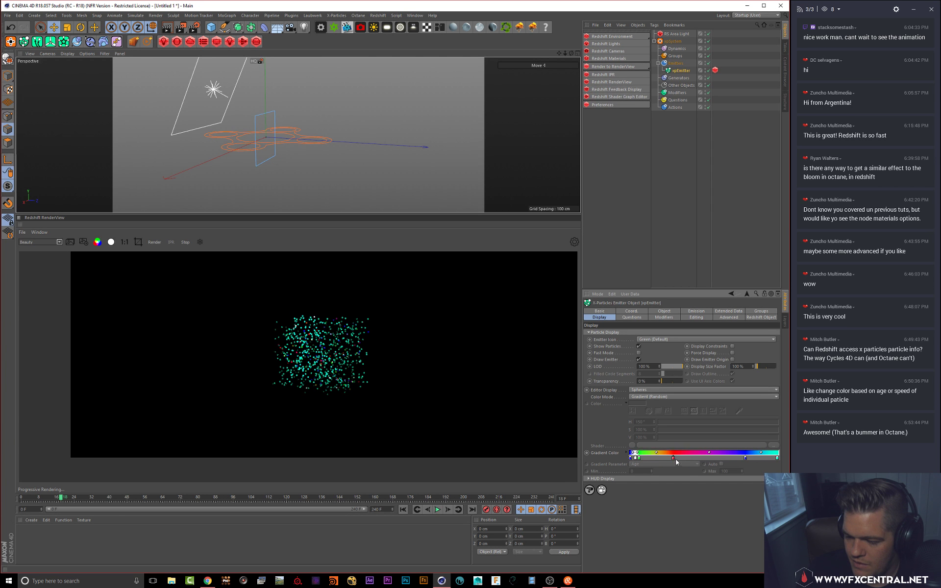
pyautogui.moveTo(644, 457); pyautogui.dragTo(724, 458)
pyautogui.moveTo(640, 459); pyautogui.dragTo(696, 458)
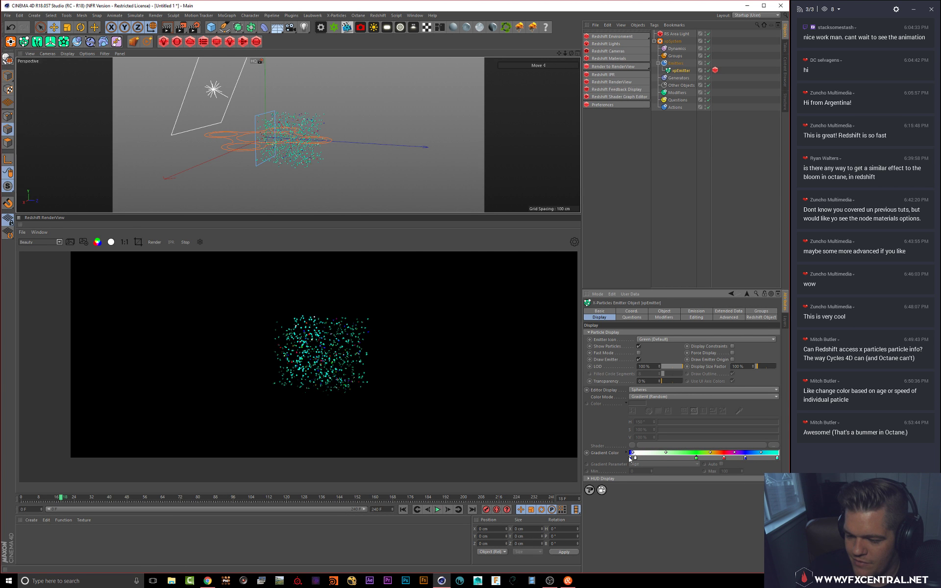
pyautogui.moveTo(635, 458); pyautogui.dragTo(667, 463)
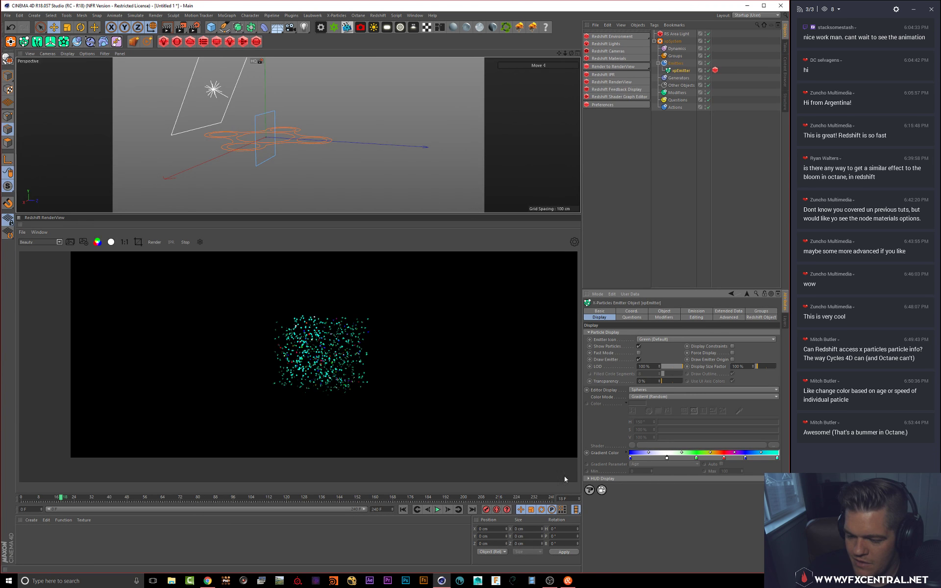
# Step: Rerun the simulation from the first frame and stop it to check the color mix from the spread-out gradient
pyautogui.click(402, 510)
pyautogui.click(438, 510)
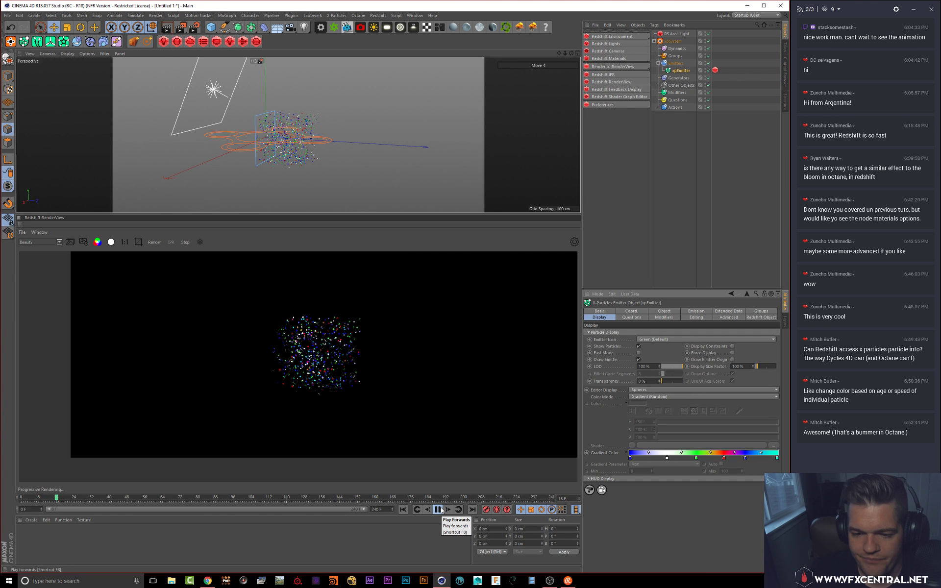
pyautogui.click(442, 510)
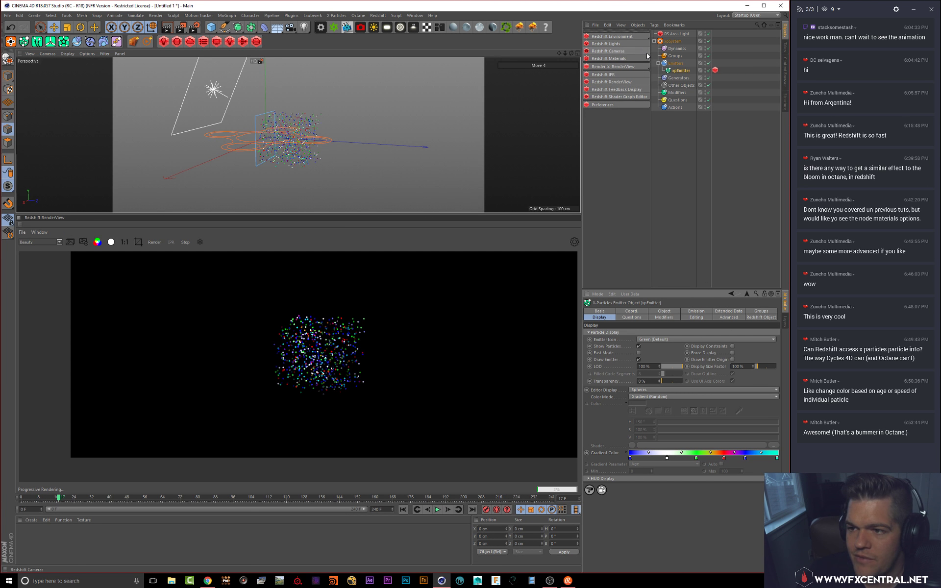
# Step: Add a Redshift dome light to the scene, without keeping a Redshift Environment object
pyautogui.click(634, 37)
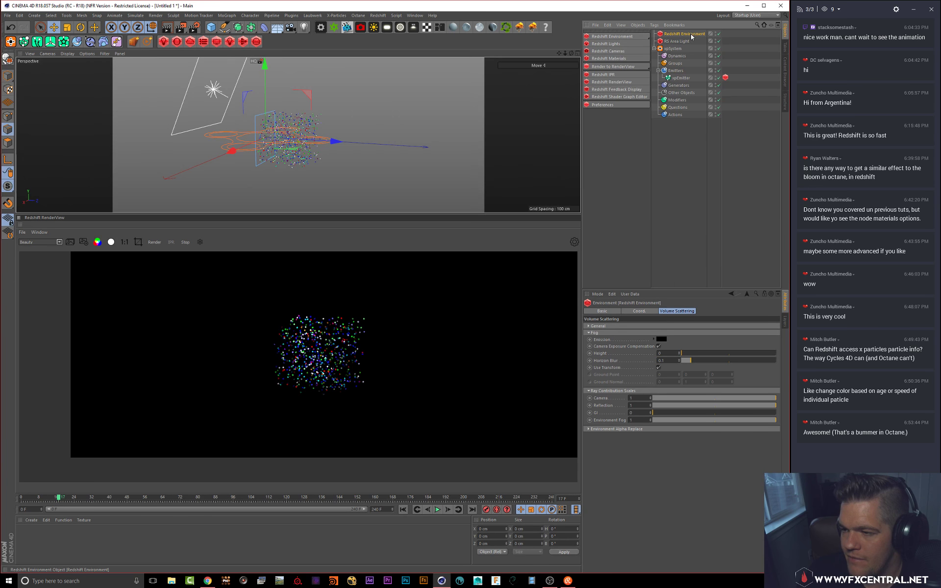
pyautogui.press('Delete')
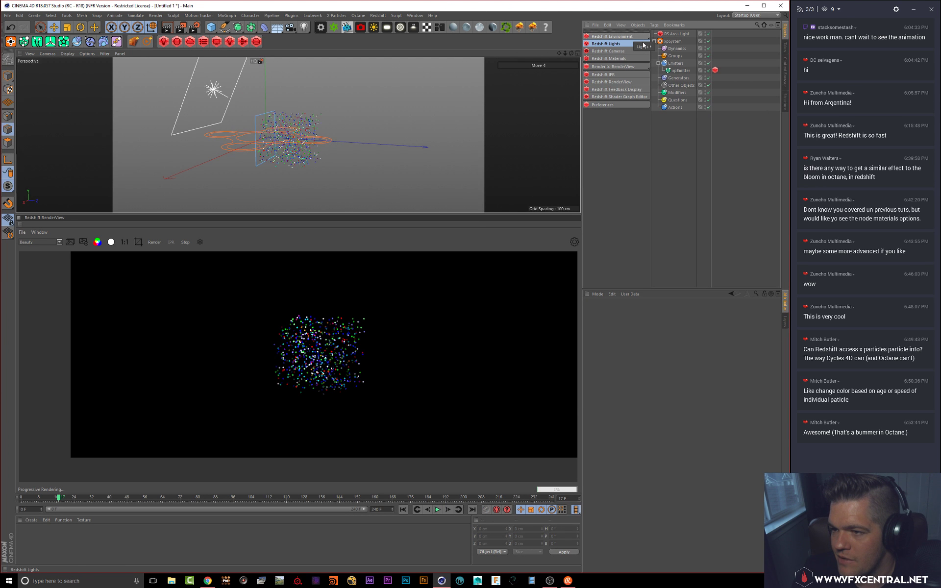
pyautogui.click(642, 44)
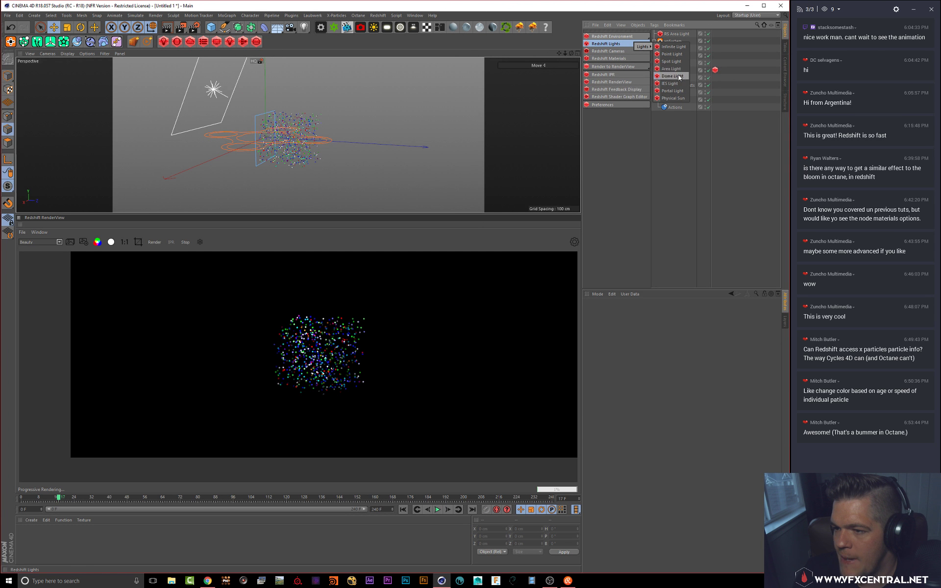
pyautogui.click(673, 76)
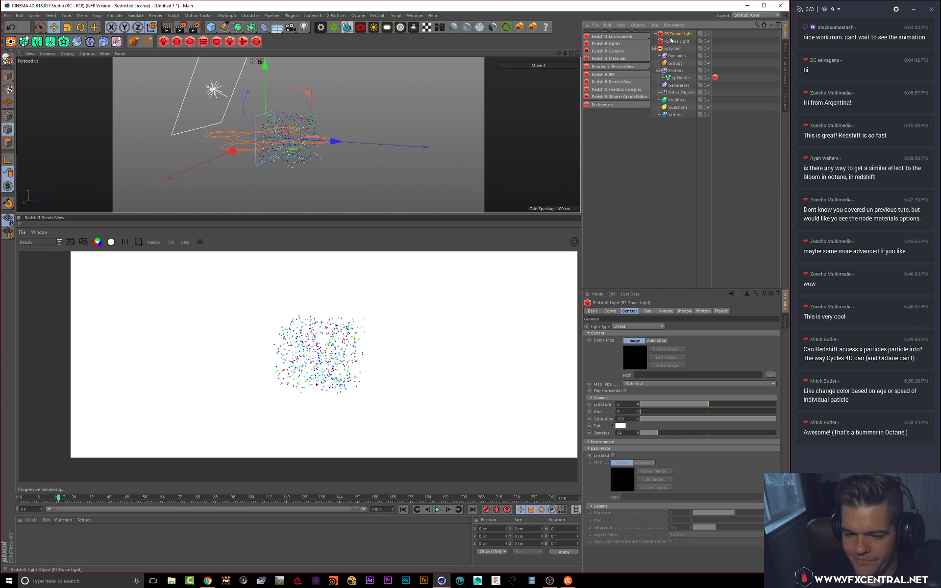
# Step: Set the emitter's Redshift Object tag to render particles as Sphere Instances with a scale multiplier of about 6.2
pyautogui.click(715, 77)
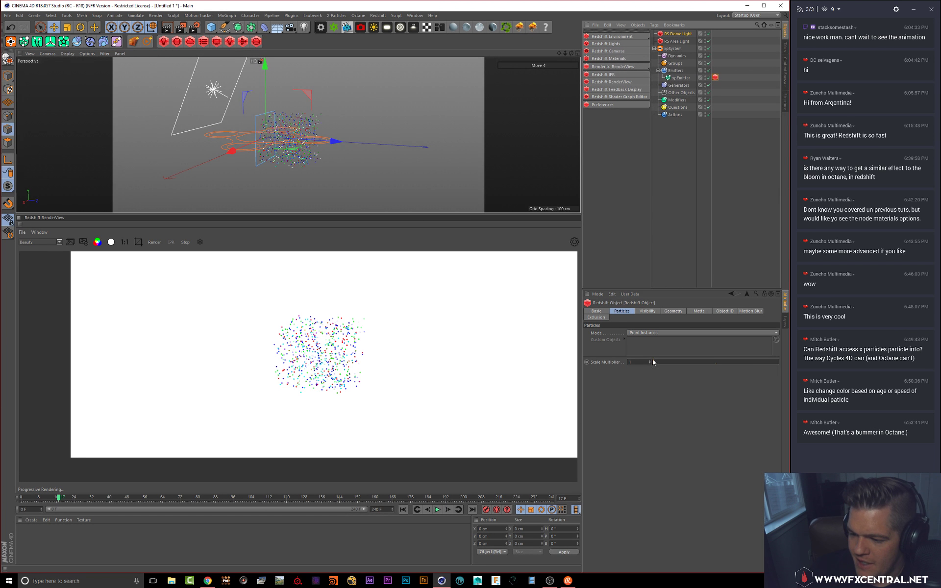
pyautogui.moveTo(653, 361); pyautogui.dragTo(657, 362)
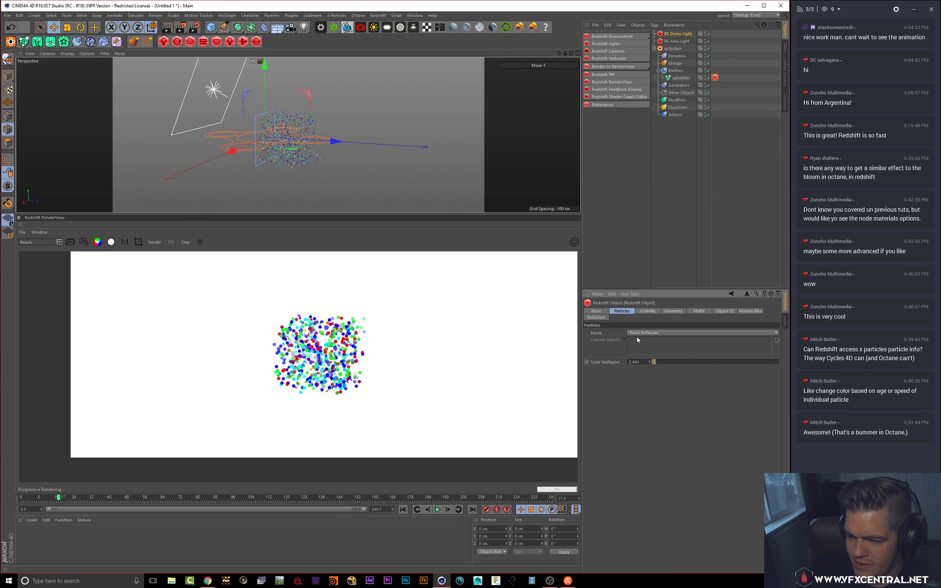
pyautogui.click(637, 334)
pyautogui.click(643, 351)
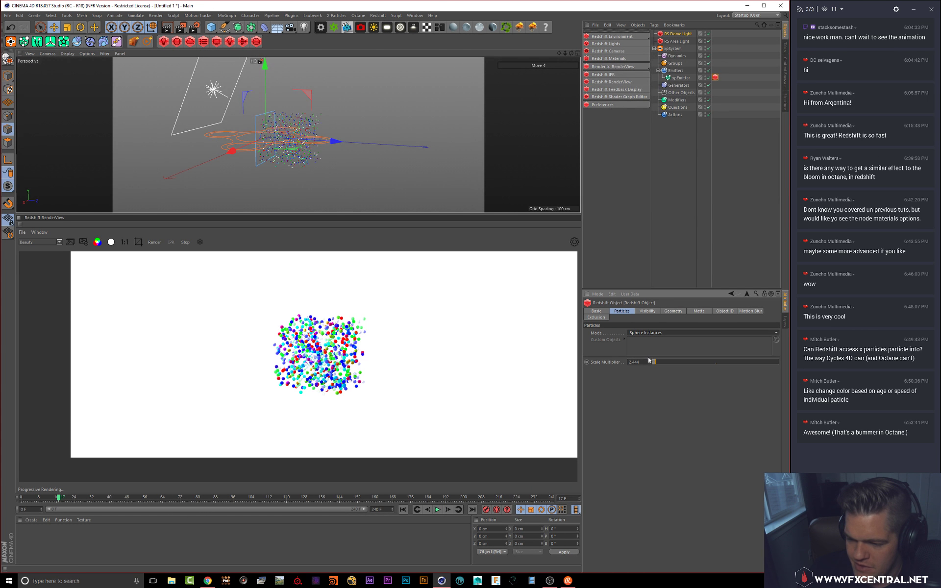
pyautogui.click(658, 362)
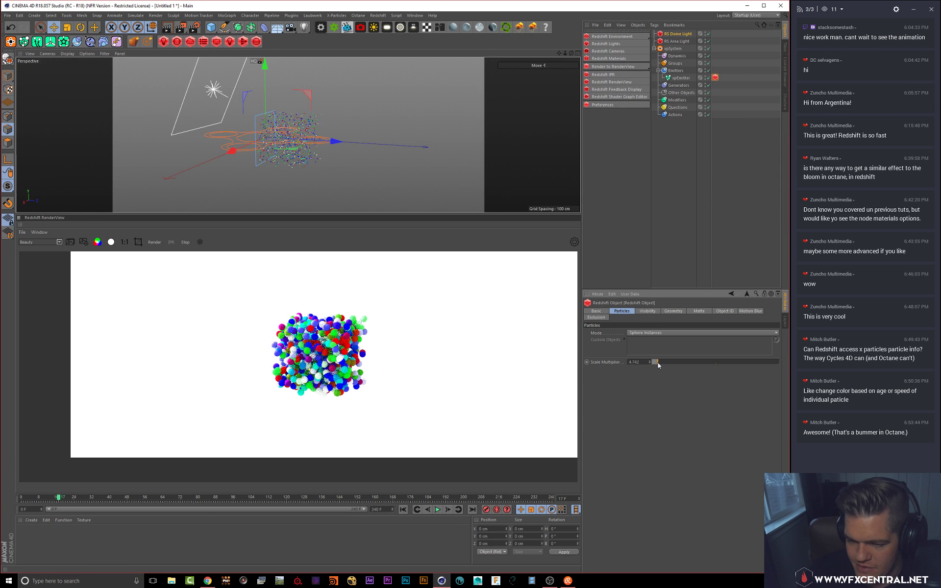
pyautogui.moveTo(657, 363); pyautogui.dragTo(656, 363)
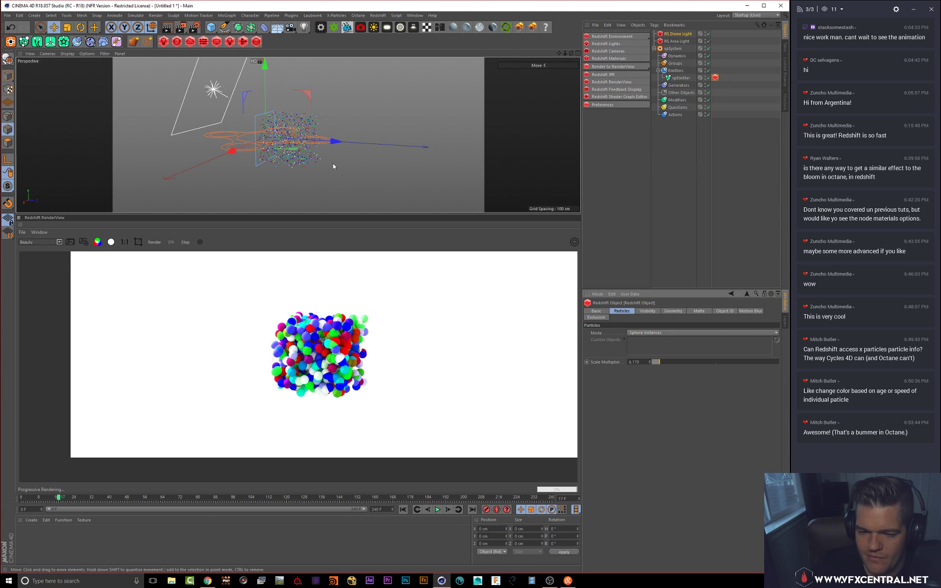
# Step: Load studio025.exr from D:\Assets\HDRI\HDRi_Pack_3_by_zbyg as the RS Dome Light's dome map image
pyautogui.click(679, 34)
pyautogui.click(771, 375)
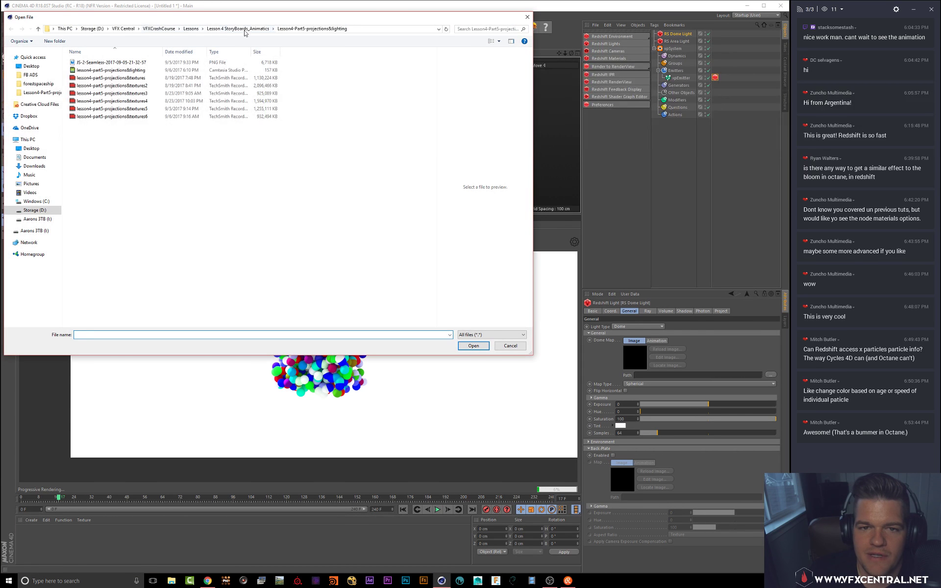
pyautogui.click(92, 28)
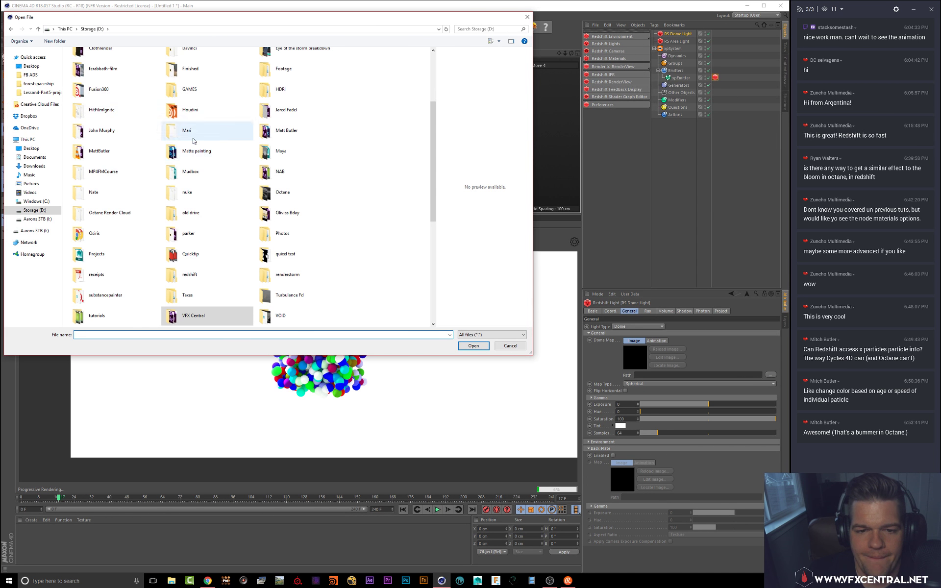
pyautogui.scroll(3, 193, 158)
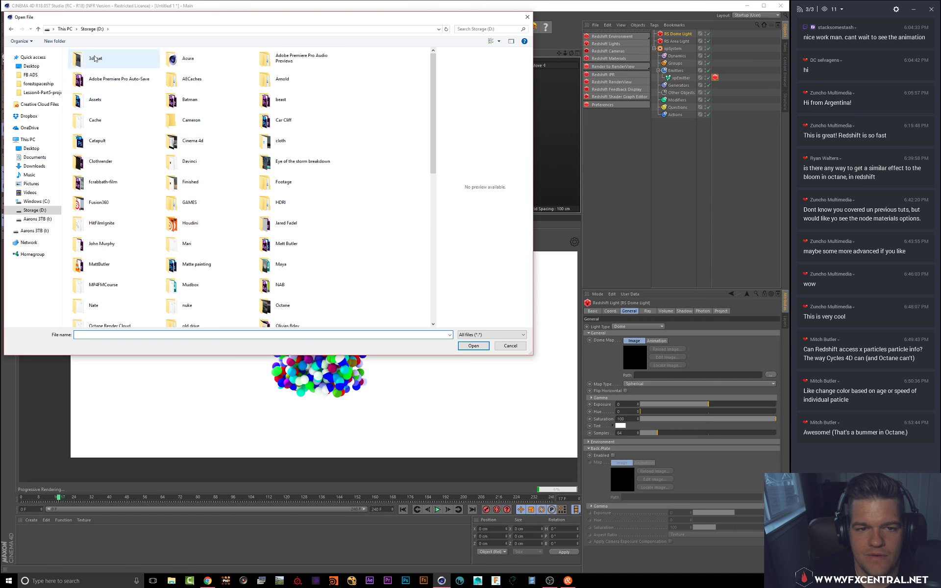
pyautogui.doubleClick(90, 105)
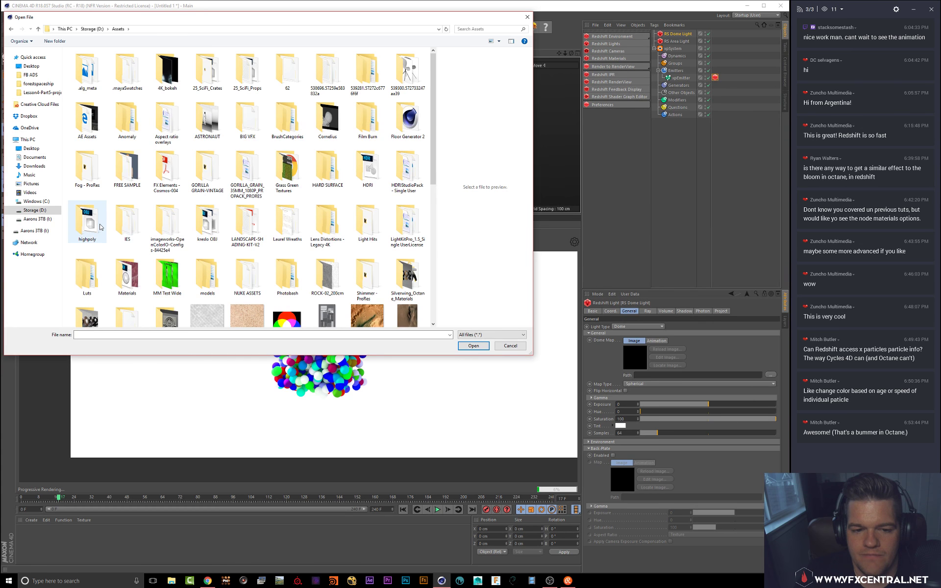
pyautogui.click(363, 172)
pyautogui.doubleClick(363, 171)
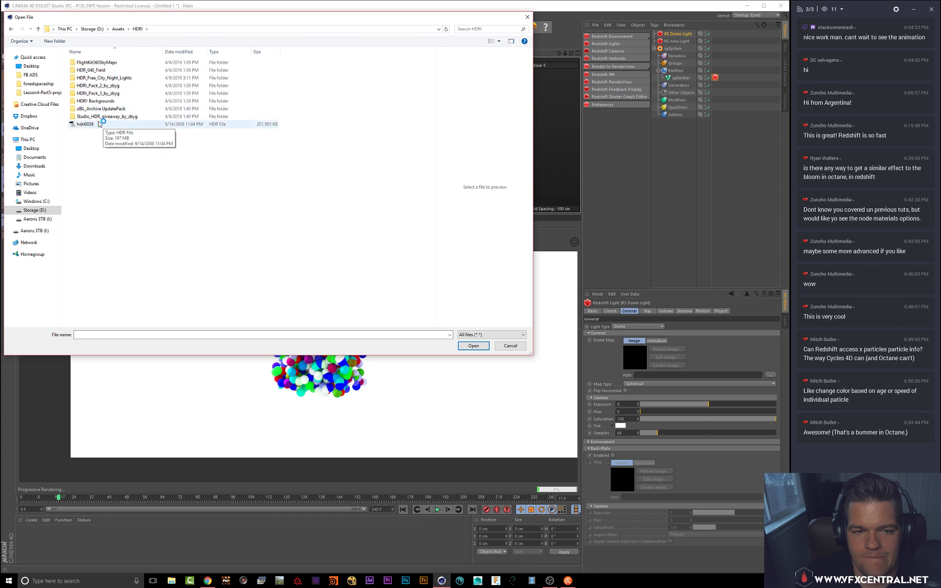
pyautogui.doubleClick(113, 92)
pyautogui.click(128, 115)
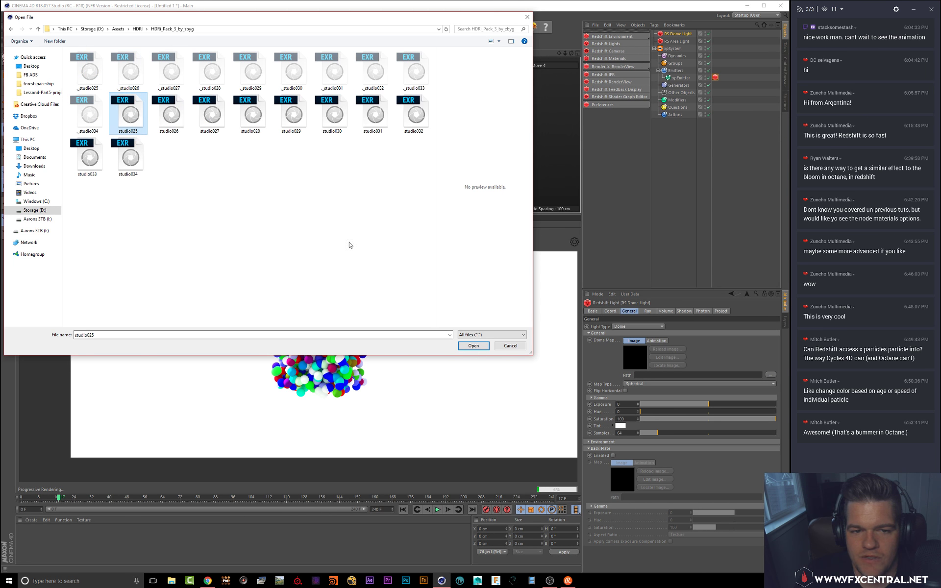
pyautogui.click(478, 345)
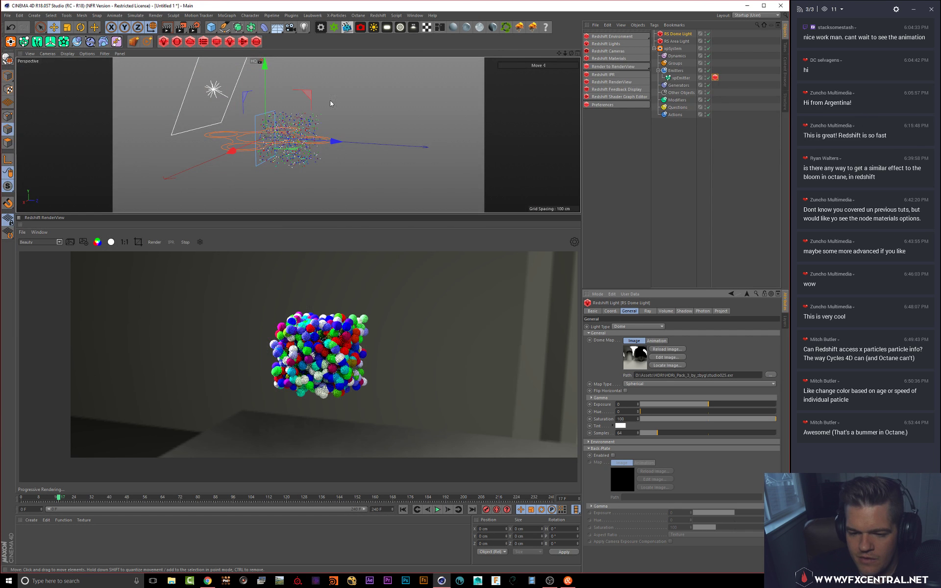
# Step: Create a Redshift Particle material and assign it to the xpEmitter
pyautogui.keyDown('alt'); pyautogui.moveTo(346, 123); pyautogui.dragTo(320, 118); pyautogui.keyUp('alt')
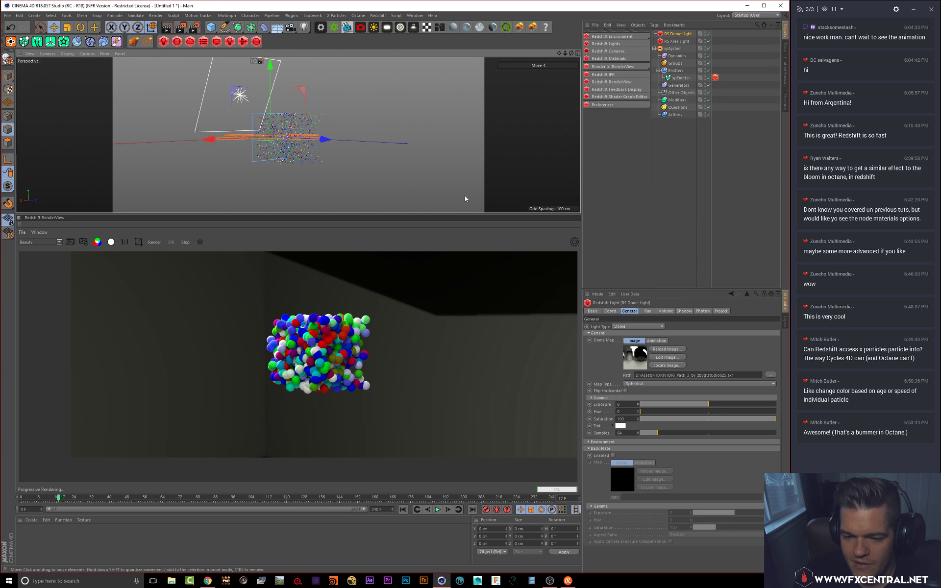
pyautogui.click(27, 521)
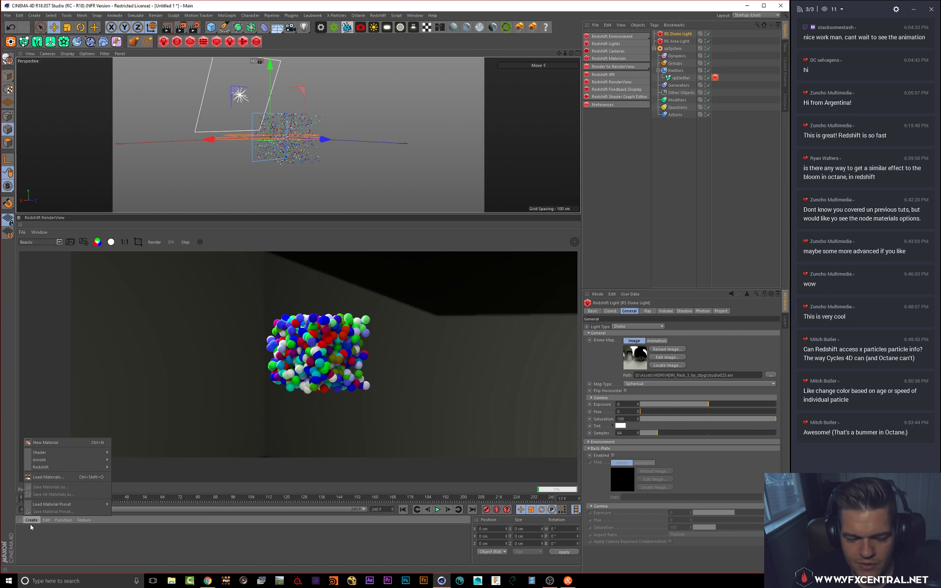
pyautogui.click(163, 531)
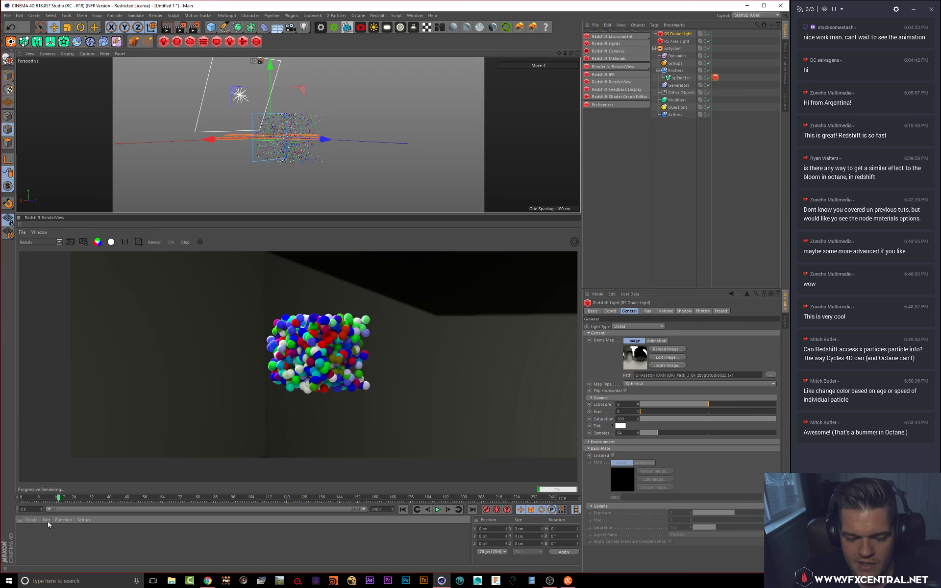
pyautogui.click(609, 58)
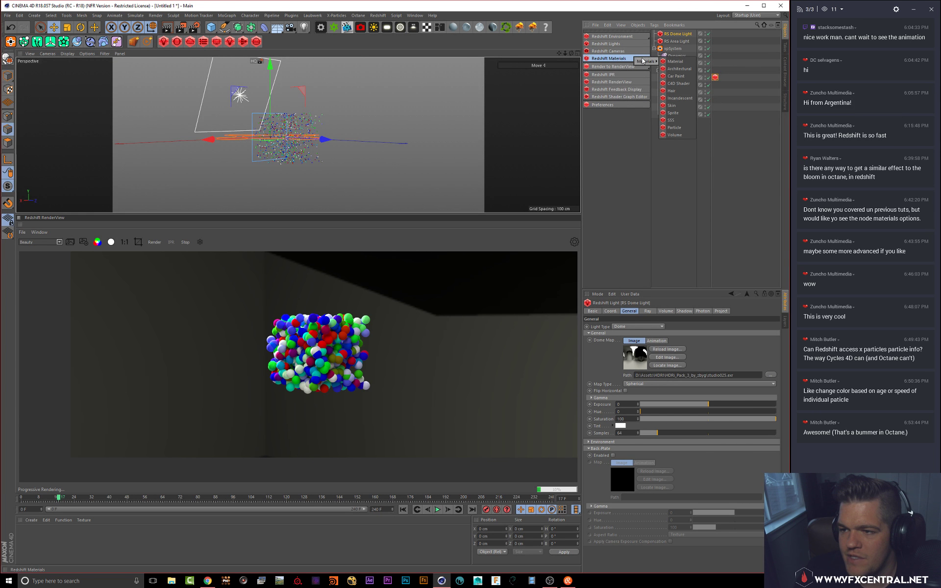
pyautogui.click(676, 128)
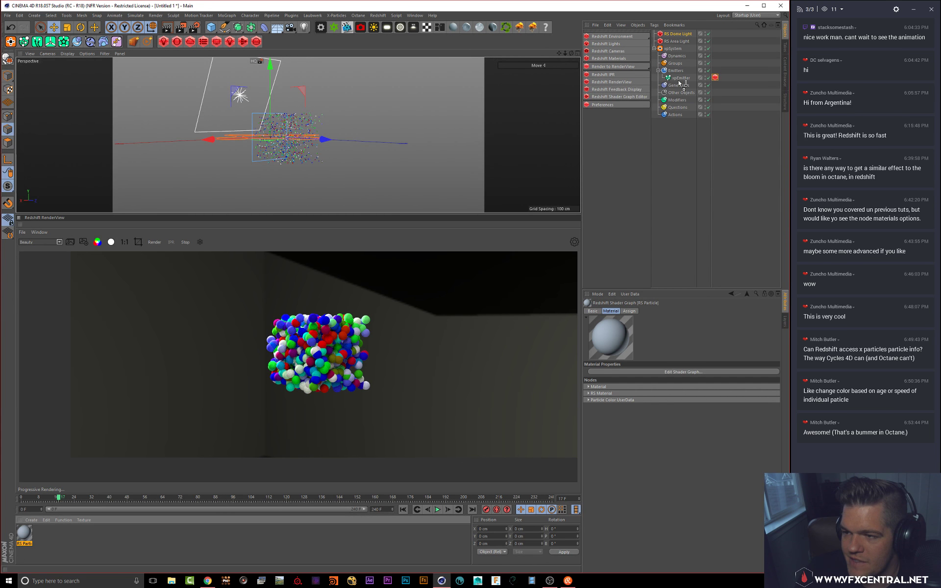
pyautogui.moveTo(679, 81); pyautogui.dragTo(681, 79)
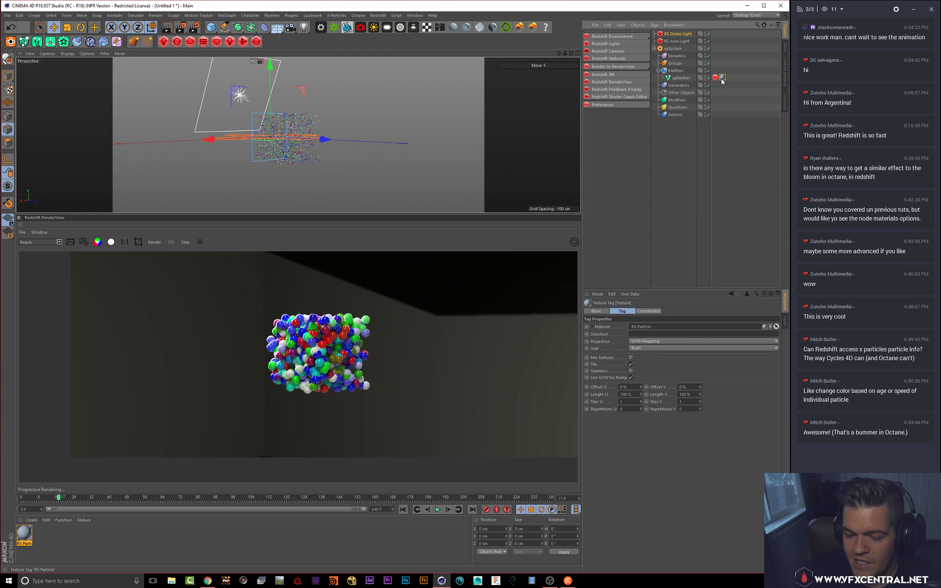
# Step: Open the RS Particle material and examine its Particle Color UserData node and its RS Material base properties
pyautogui.doubleClick(27, 532)
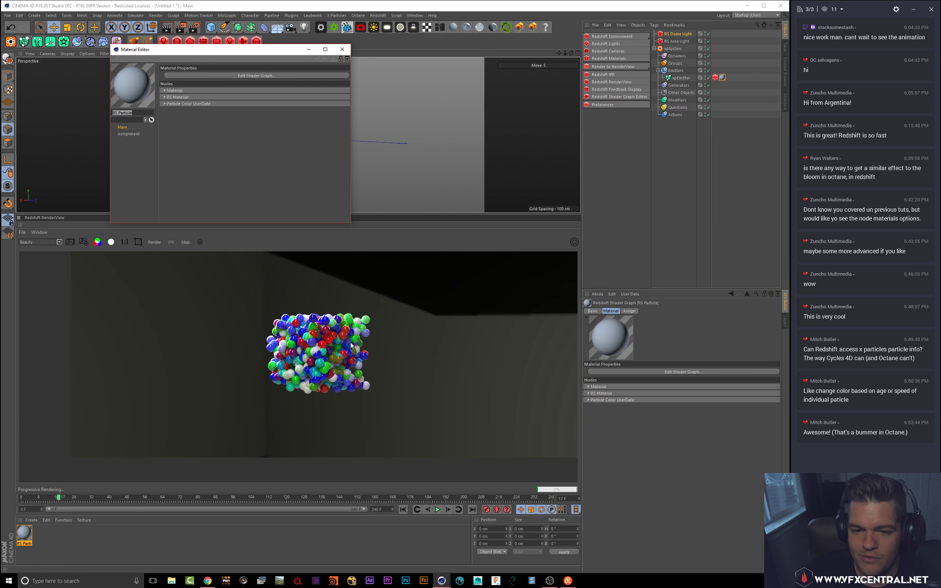
pyautogui.click(188, 104)
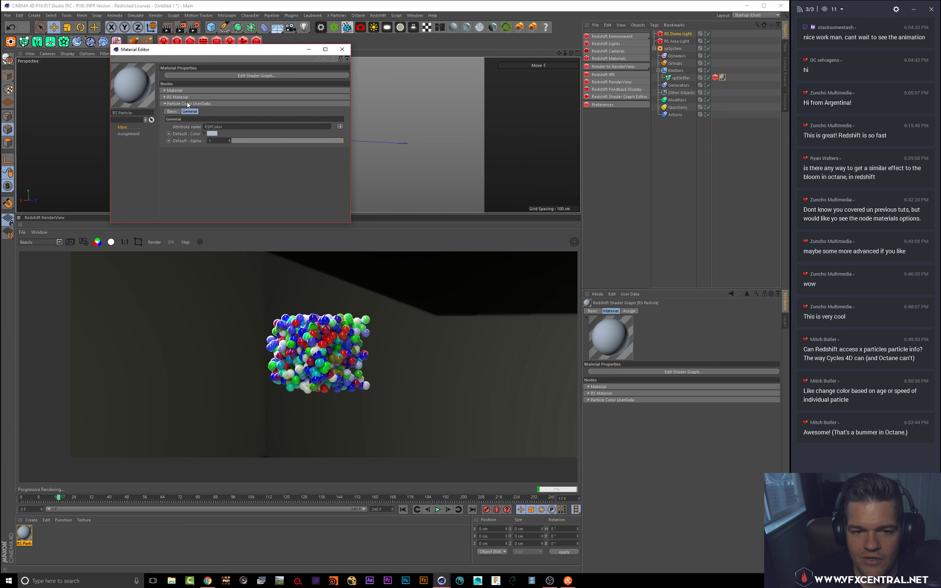
pyautogui.click(184, 103)
pyautogui.click(179, 98)
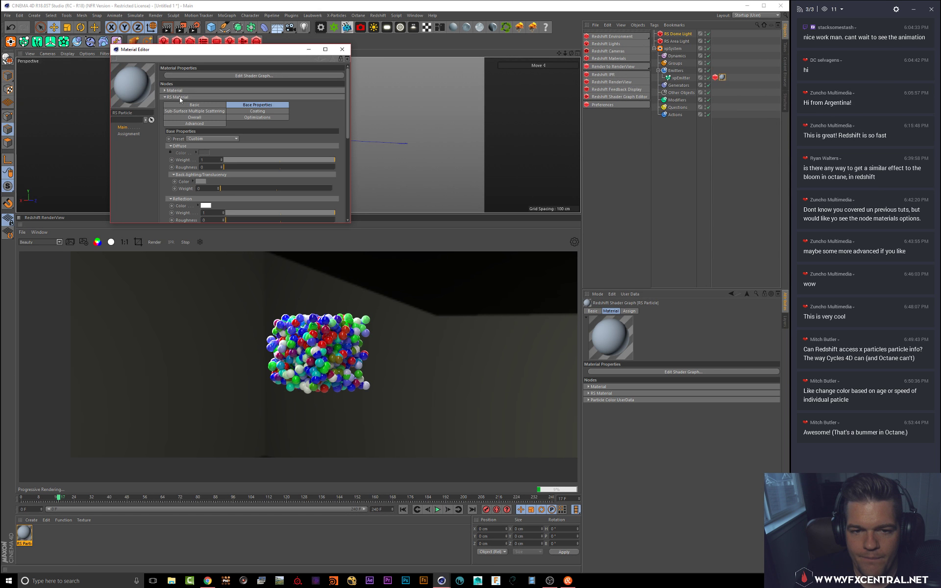
# Step: Set the RS Particle material's refraction weight to about 0.784, dispersion to 70 and reflection IOR to about 1.533
pyautogui.moveTo(287, 50); pyautogui.dragTo(579, 54)
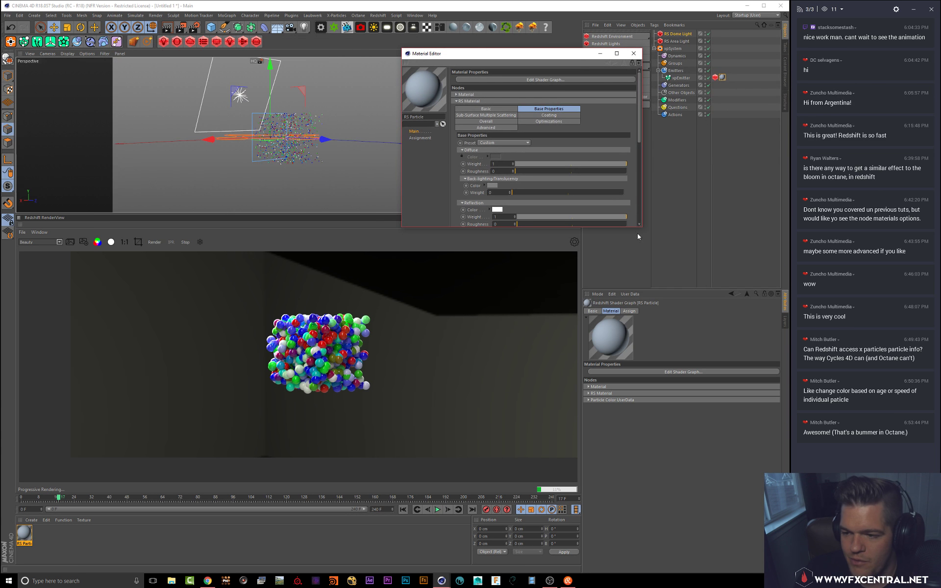
pyautogui.moveTo(642, 228); pyautogui.dragTo(692, 332)
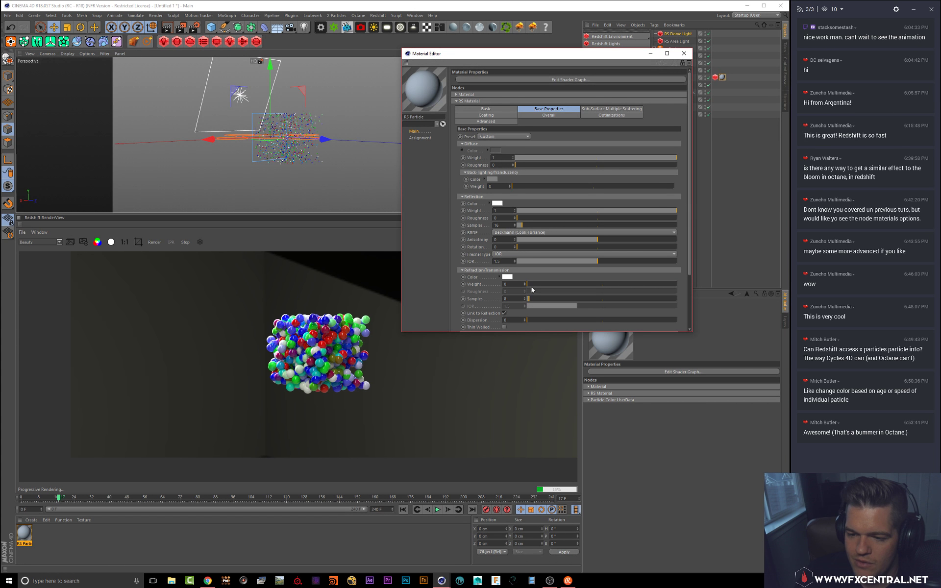
pyautogui.moveTo(527, 285); pyautogui.dragTo(645, 289)
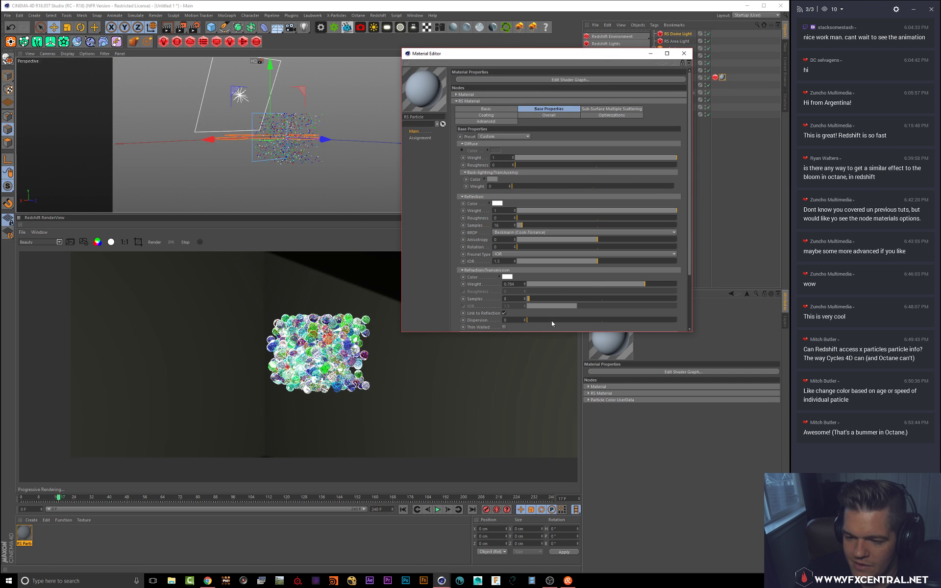
pyautogui.moveTo(555, 320); pyautogui.dragTo(692, 322)
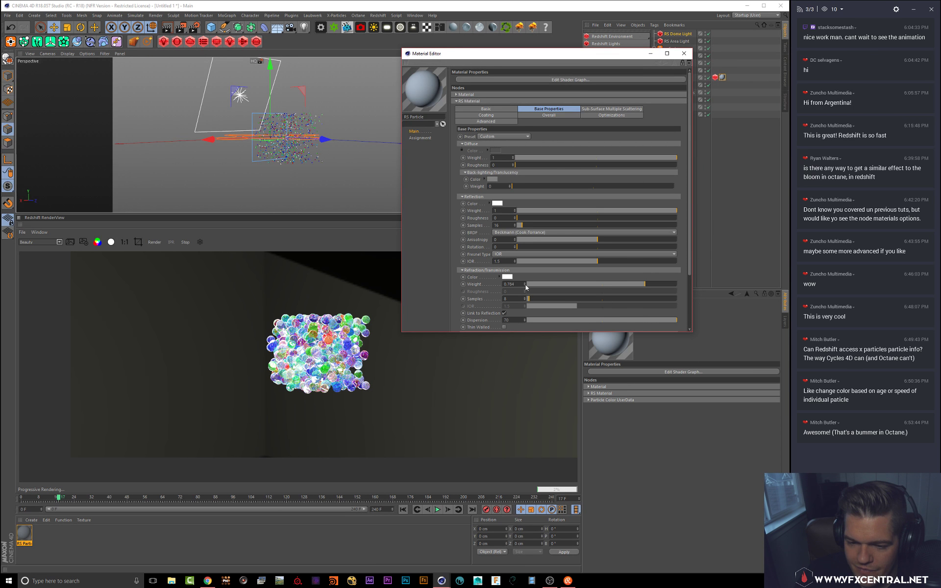
pyautogui.moveTo(583, 262)
pyautogui.mouseDown()
pyautogui.moveTo(571, 264)
pyautogui.moveTo(599, 262)
pyautogui.mouseUp()
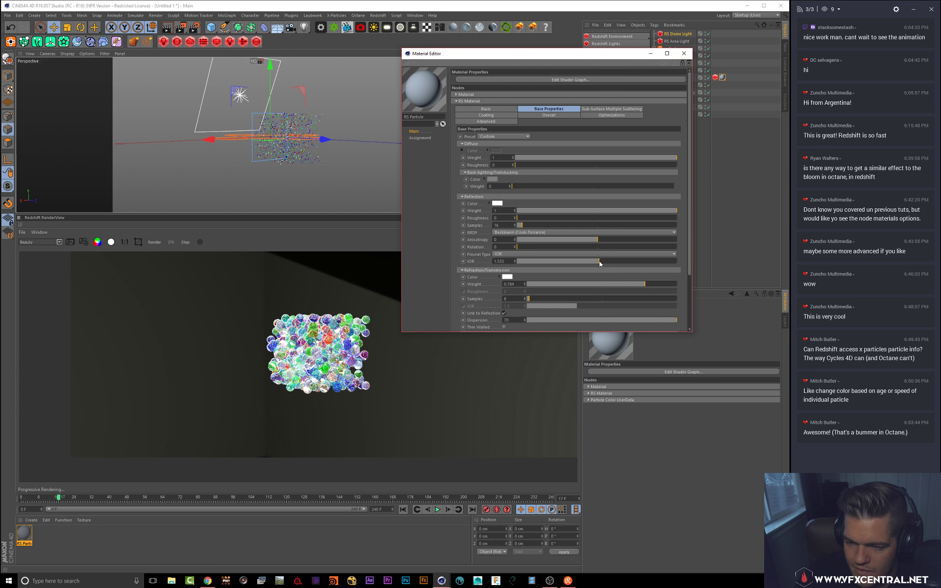
pyautogui.keyDown('alt'); pyautogui.moveTo(298, 135); pyautogui.dragTo(322, 126); pyautogui.keyUp('alt')
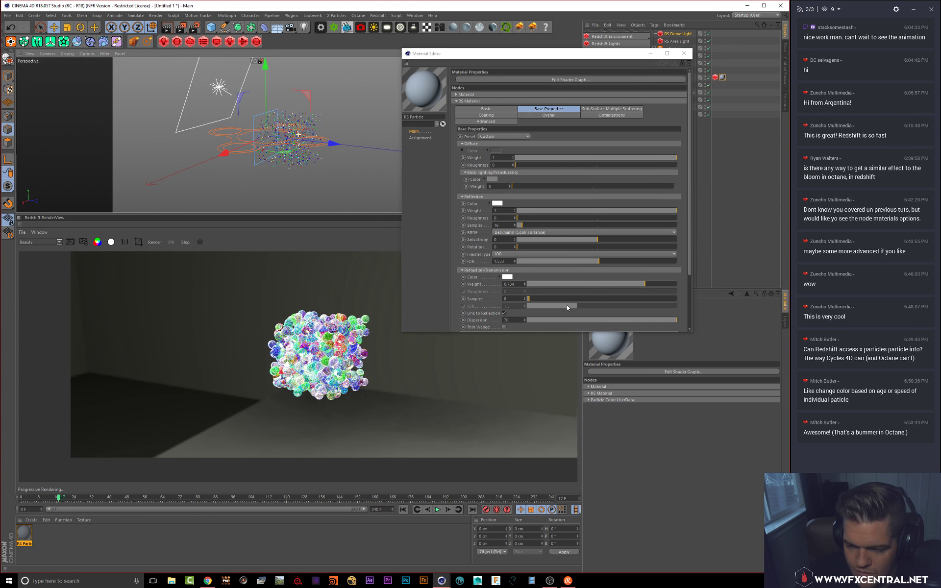
# Step: Set the material's refraction weight to 0
pyautogui.click(552, 287)
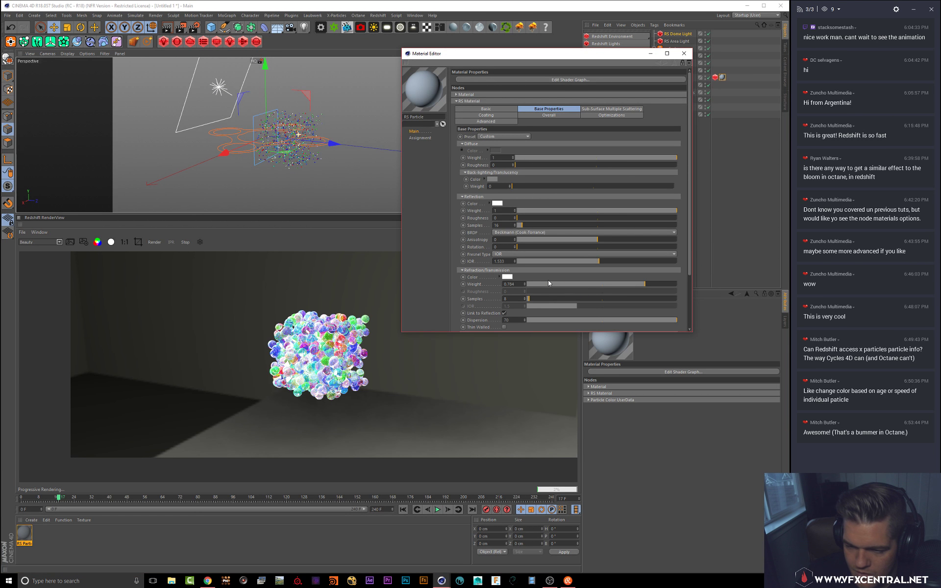
pyautogui.click(542, 285)
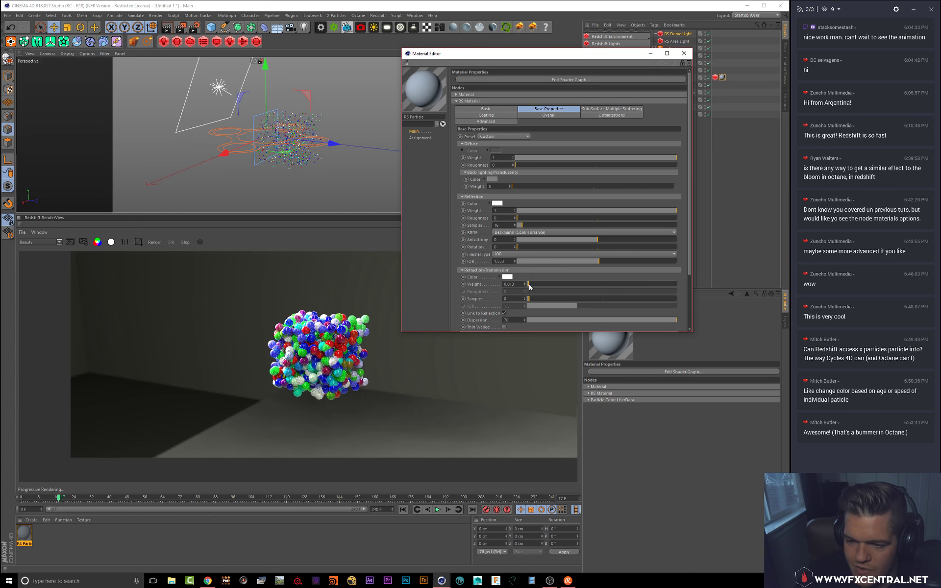
pyautogui.moveTo(542, 284); pyautogui.dragTo(527, 284)
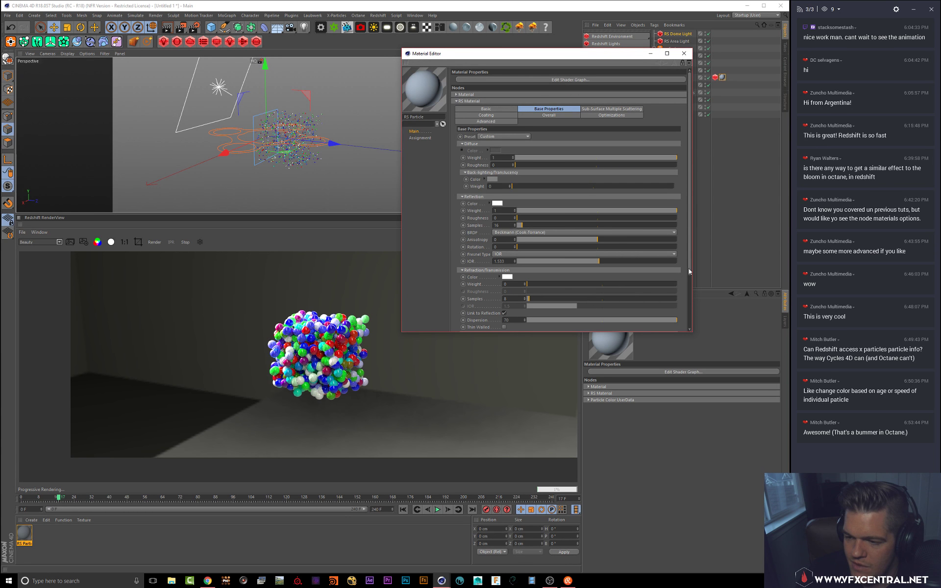
# Step: Set the sub-surface absorption scale to about 29.1, scatter scale to about 0.106 and phase to about 0.466
pyautogui.moveTo(688, 269); pyautogui.dragTo(687, 328)
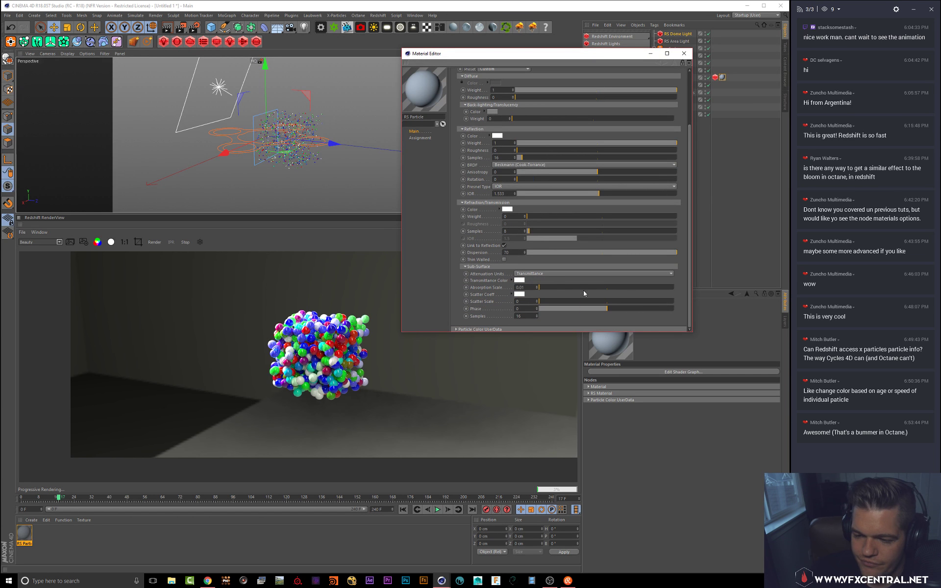
pyautogui.moveTo(543, 301)
pyautogui.mouseDown()
pyautogui.moveTo(549, 288)
pyautogui.moveTo(579, 288)
pyautogui.moveTo(546, 301)
pyautogui.mouseUp()
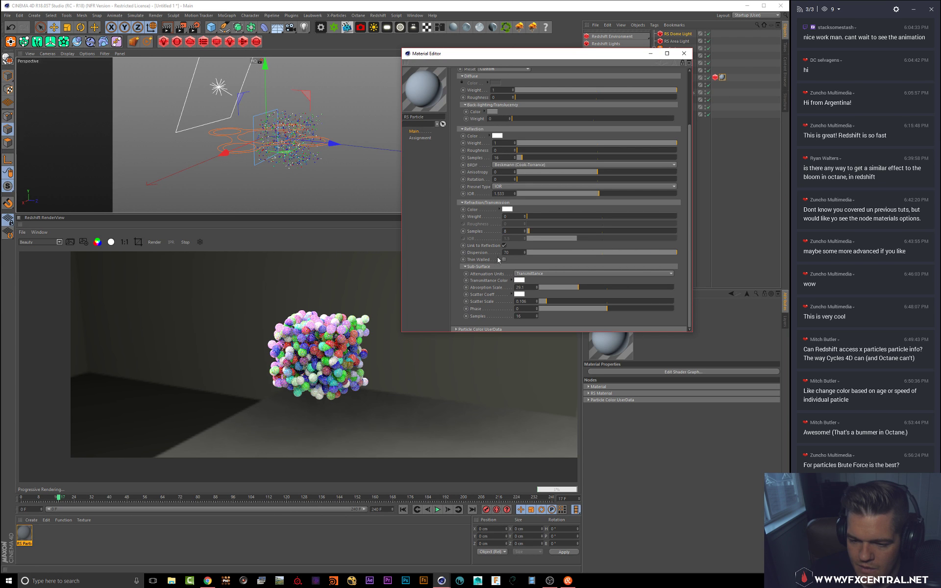
pyautogui.moveTo(630, 310); pyautogui.dragTo(639, 310)
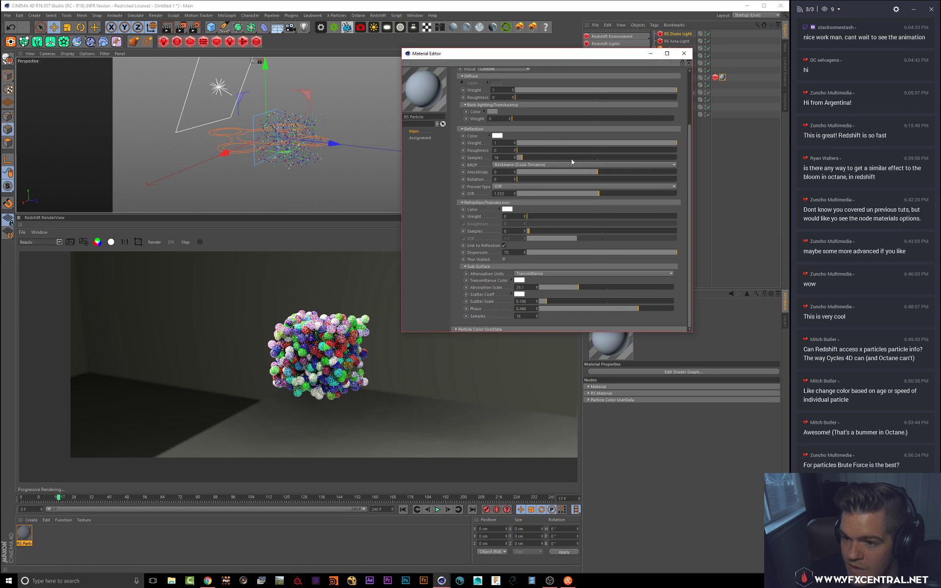
# Step: Raise the material's reflection IOR to about 2.373 and view the particles from a lower angle
pyautogui.click(641, 192)
pyautogui.moveTo(641, 193); pyautogui.dragTo(644, 193)
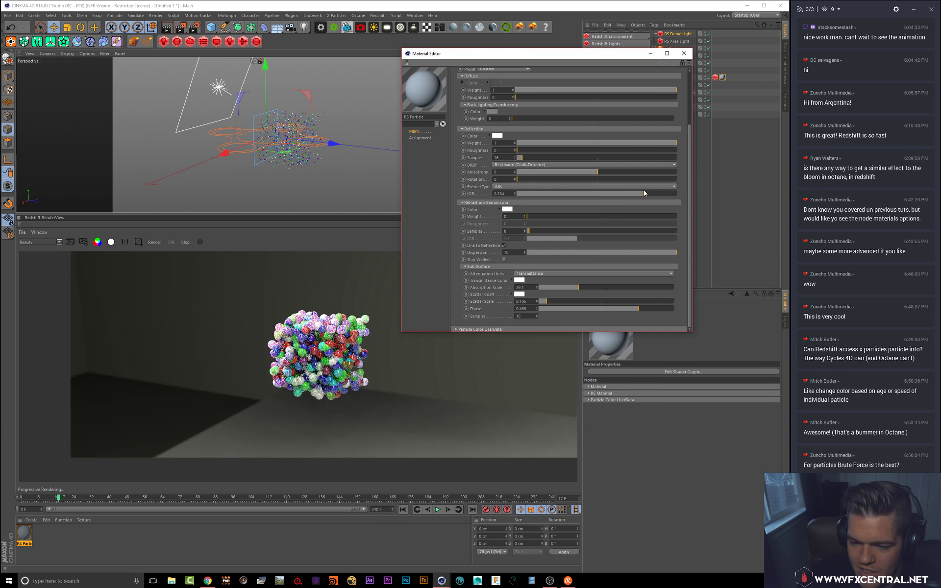
pyautogui.keyDown('alt'); pyautogui.moveTo(279, 113); pyautogui.dragTo(254, 96); pyautogui.keyUp('alt')
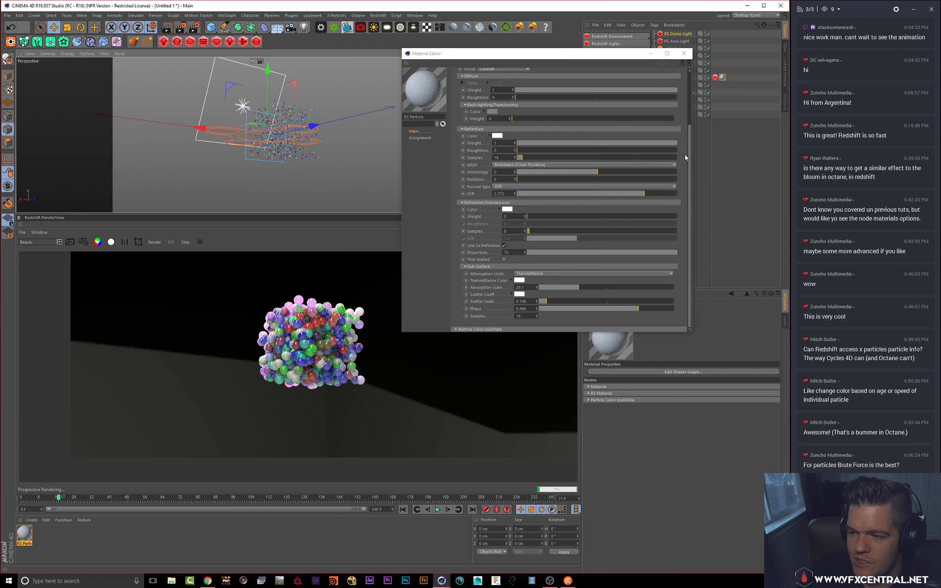
pyautogui.moveTo(690, 155)
pyautogui.mouseDown()
pyautogui.moveTo(689, 137)
pyautogui.moveTo(684, 164)
pyautogui.mouseUp()
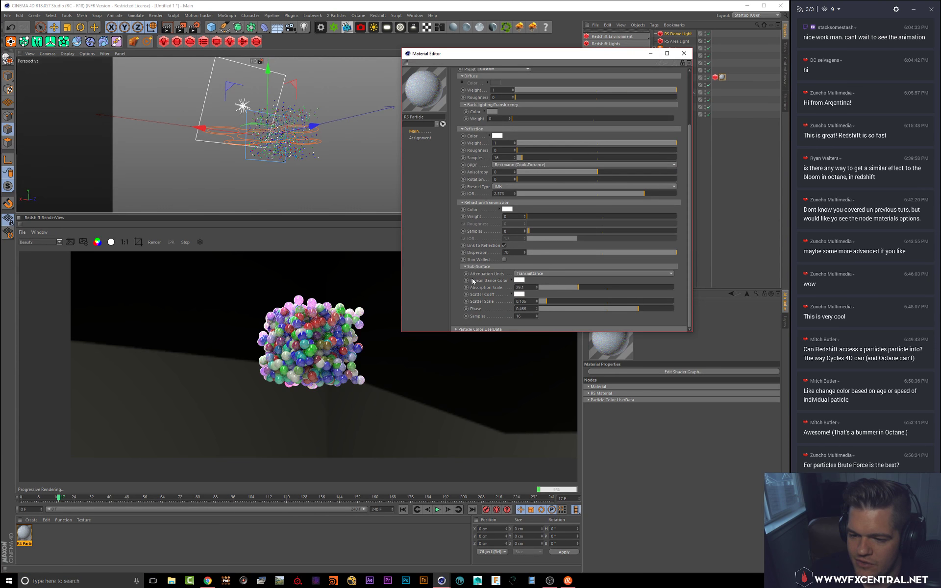
# Step: Try a red scatter coefficient color at 71% saturation, and return it to white
pyautogui.click(518, 295)
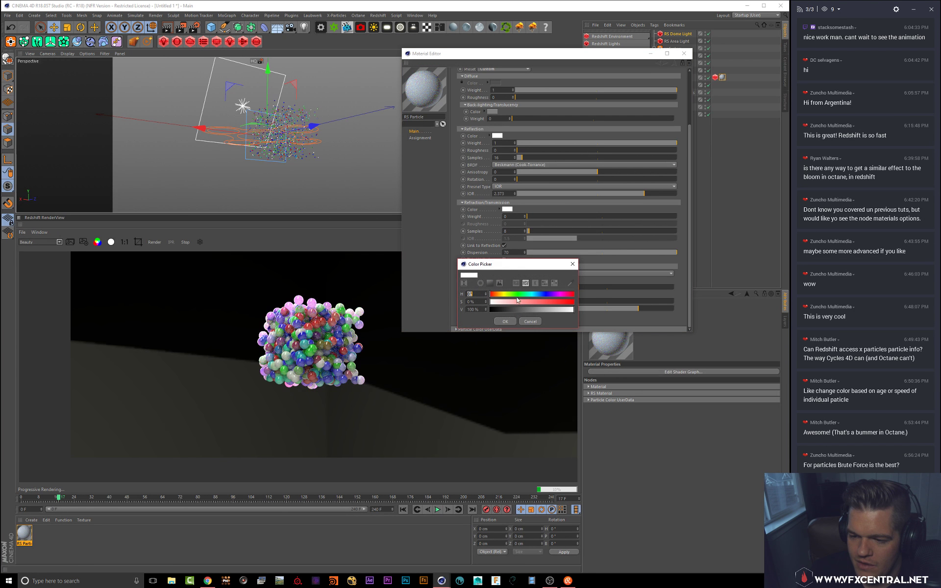
pyautogui.click(519, 302)
pyautogui.moveTo(519, 303); pyautogui.dragTo(550, 303)
pyautogui.click(505, 322)
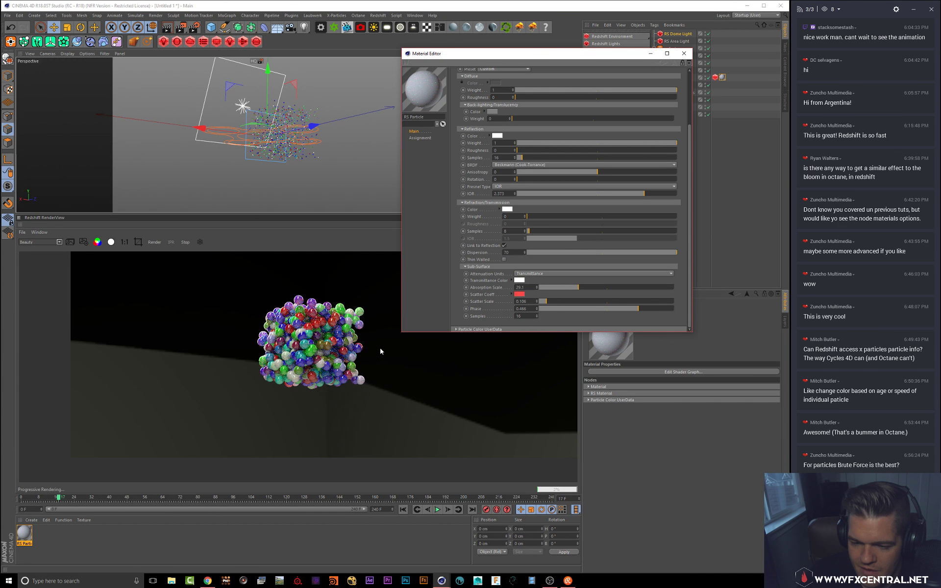
pyautogui.click(520, 294)
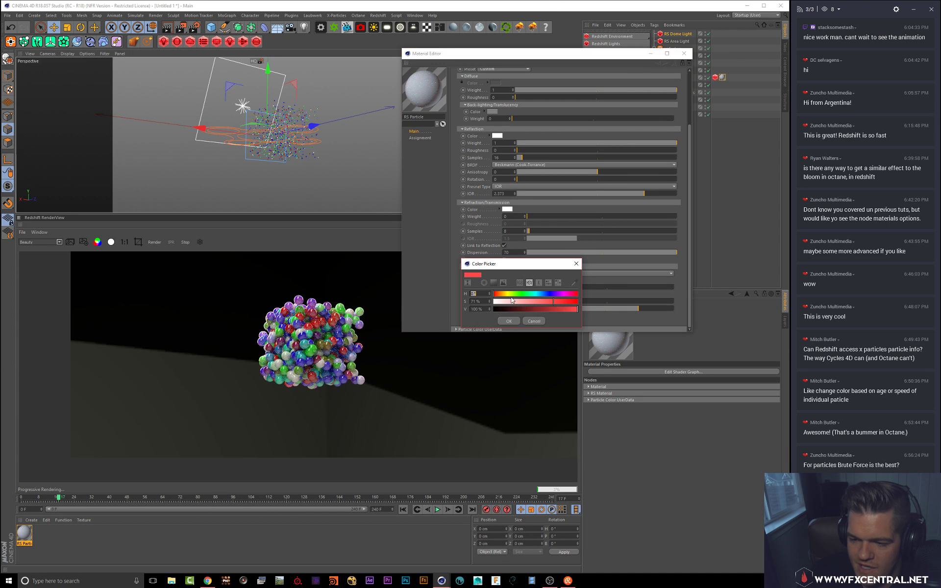
pyautogui.moveTo(512, 303); pyautogui.dragTo(490, 303)
pyautogui.click(502, 321)
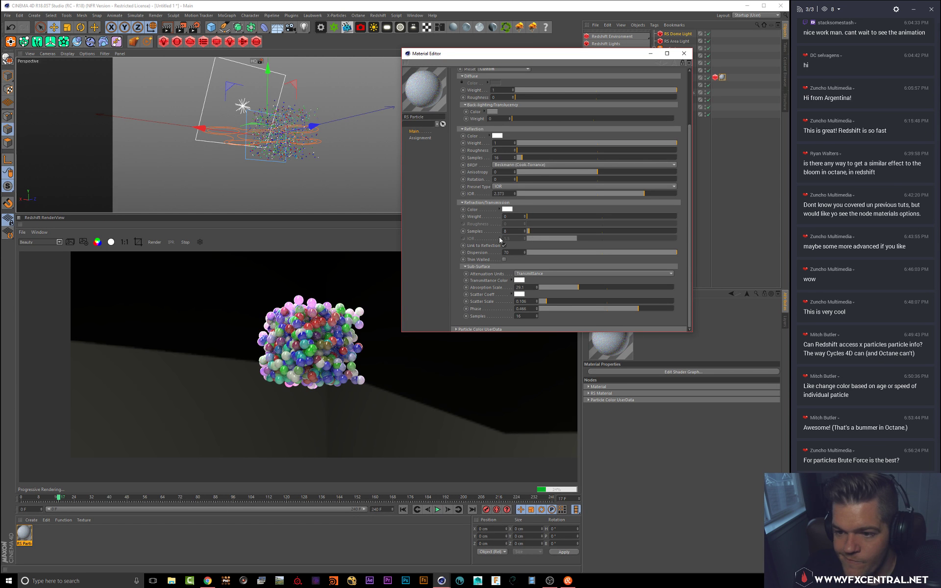
# Step: Collapse the base property groups and open the material's shader graph enlarged to examine the Particle Color UserData node
pyautogui.click(463, 203)
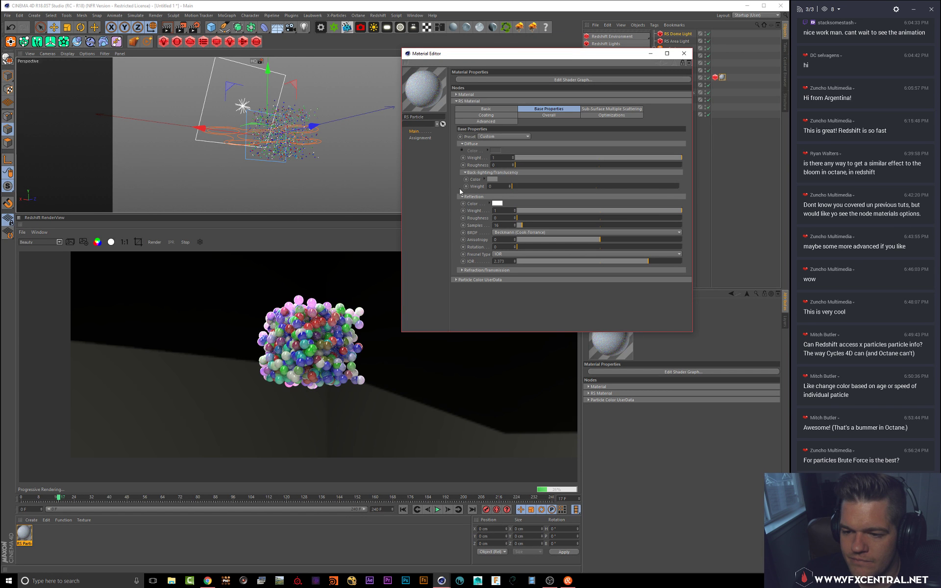
pyautogui.click(463, 197)
pyautogui.click(462, 143)
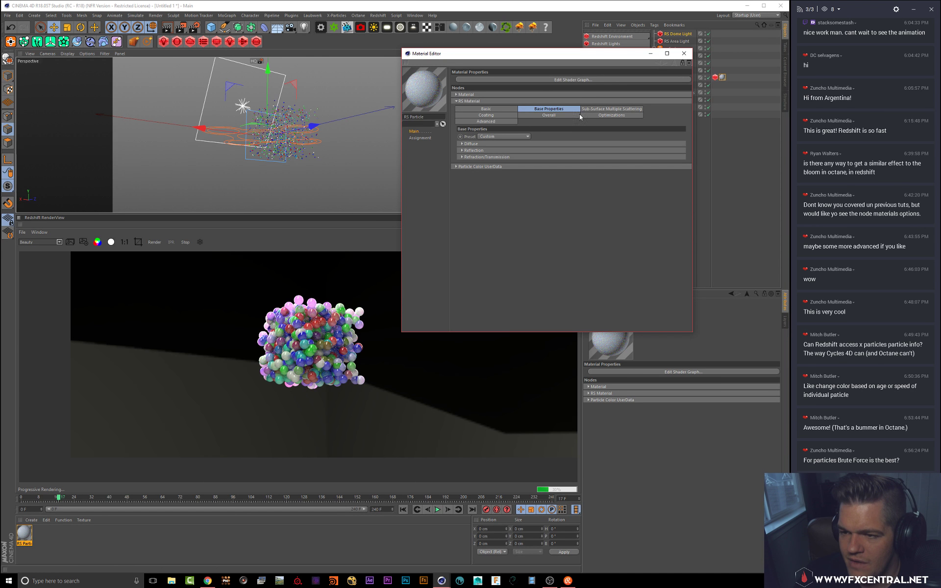
pyautogui.click(490, 77)
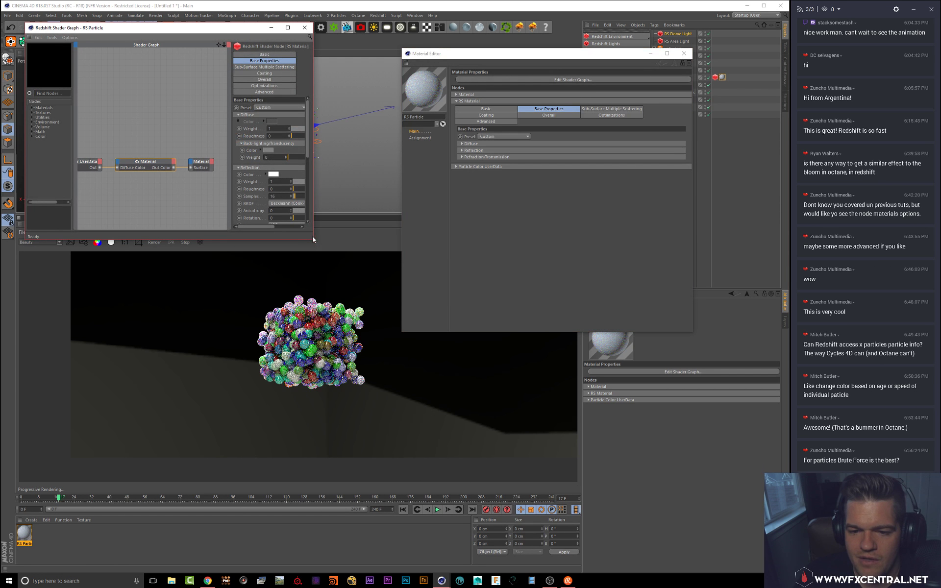
pyautogui.moveTo(312, 240); pyautogui.dragTo(477, 308)
pyautogui.click(153, 198)
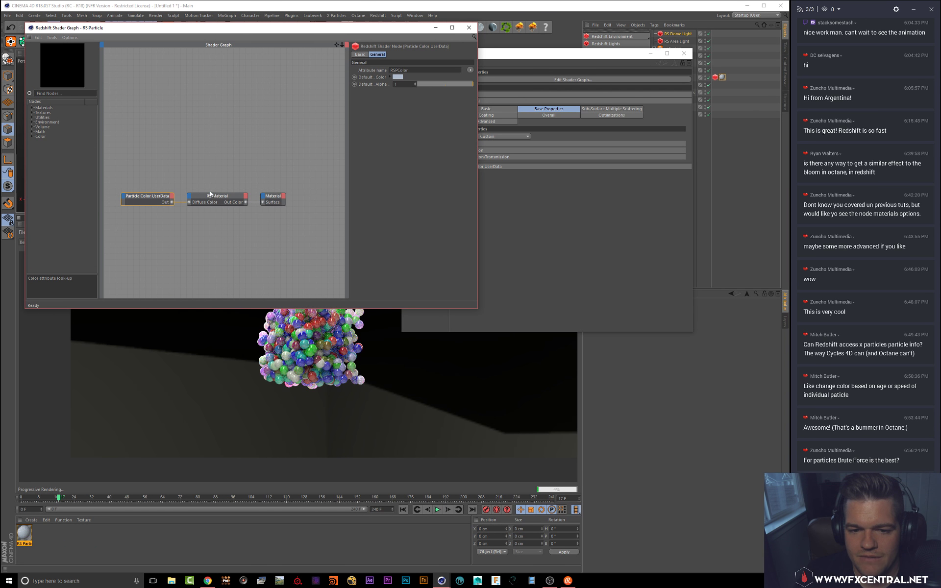
# Step: Enlarge the RS Material node, search the node list for "noise", and close the shader graph and Material Editor
pyautogui.click(229, 203)
pyautogui.moveTo(224, 205); pyautogui.dragTo(223, 244)
pyautogui.click(61, 93)
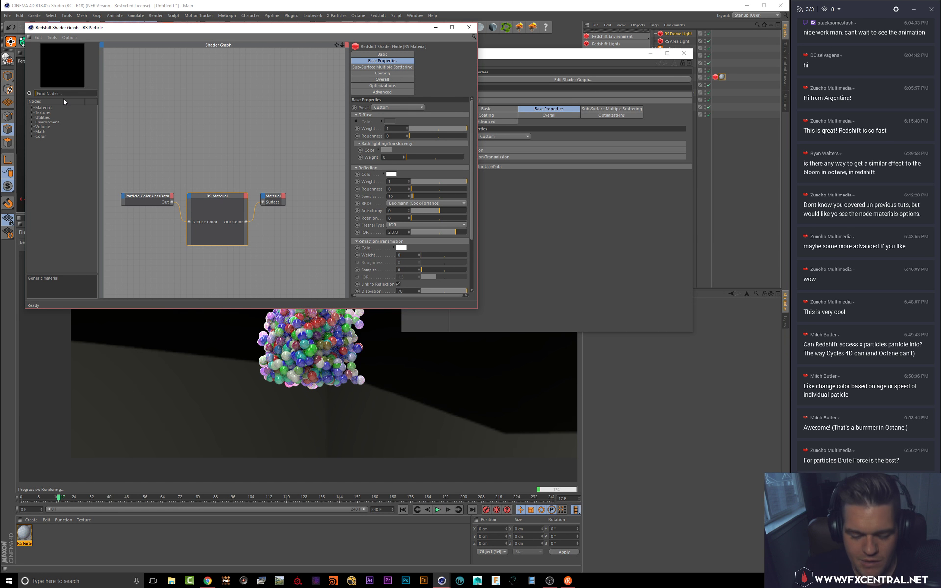
pyautogui.write('noise')
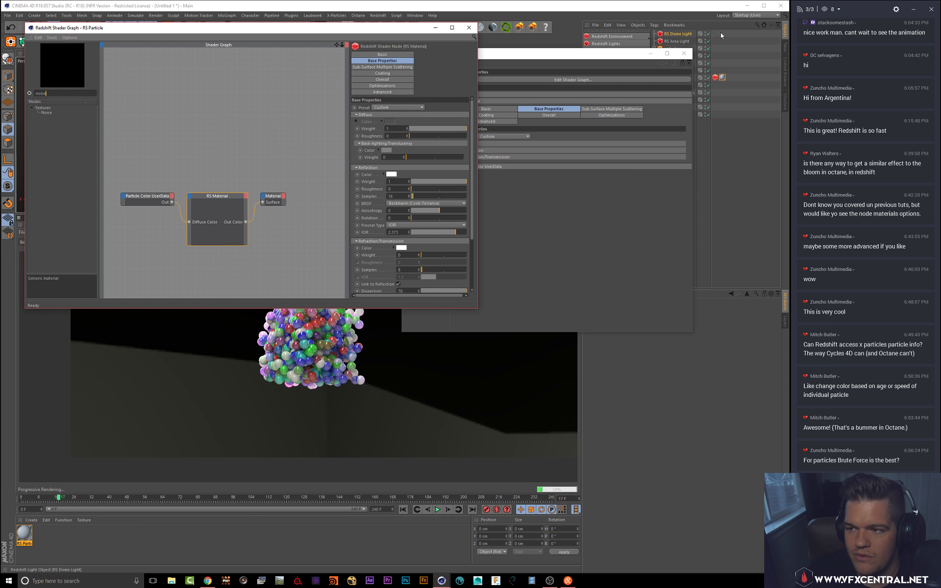
pyautogui.click(684, 53)
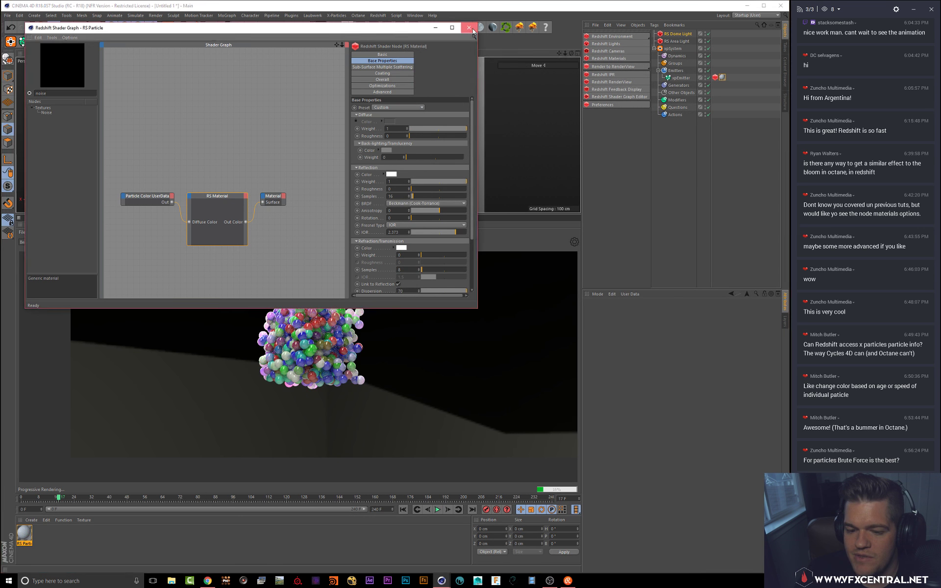
pyautogui.click(469, 28)
# Step: Select the xpEmitter, stop the Redshift preview render and play the particle simulation from the first frame
pyautogui.click(679, 77)
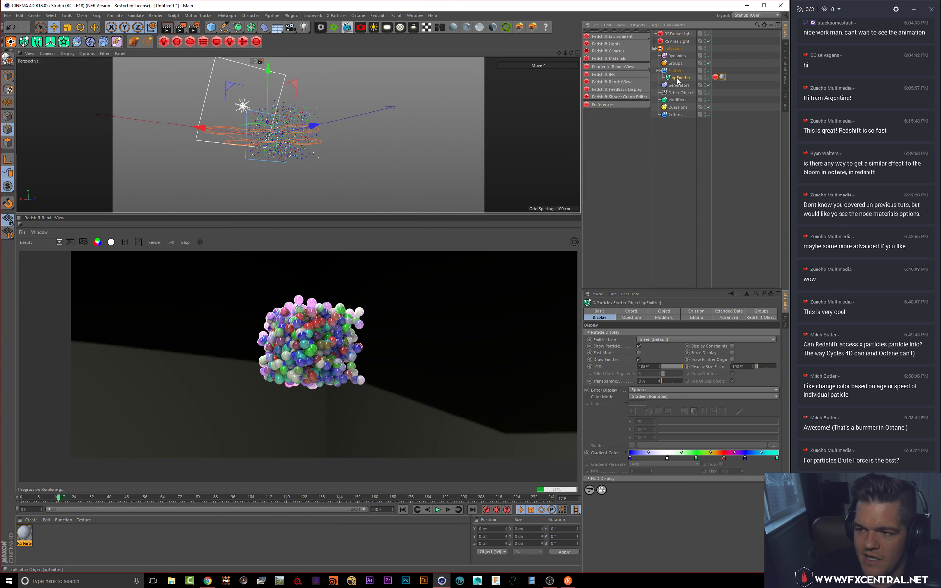
pyautogui.click(185, 242)
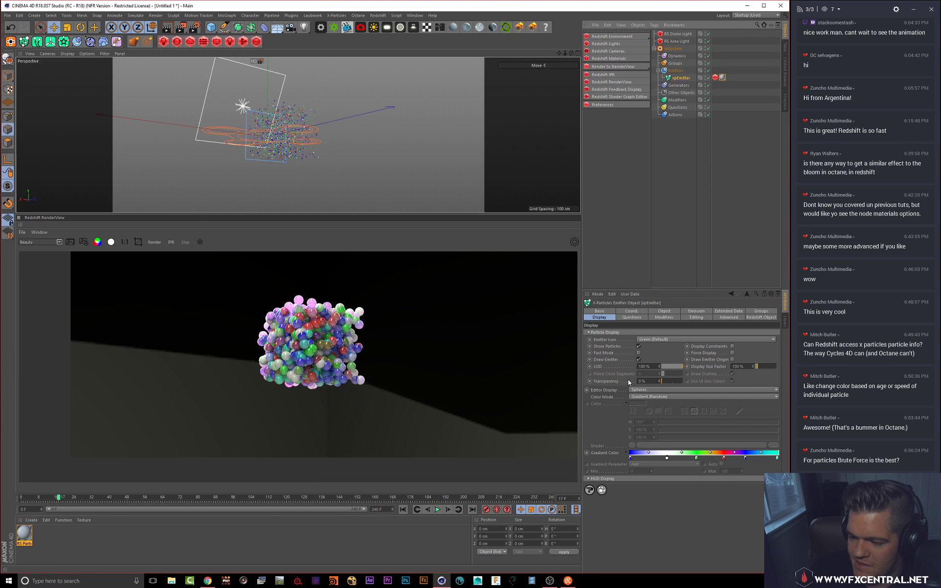
pyautogui.click(403, 509)
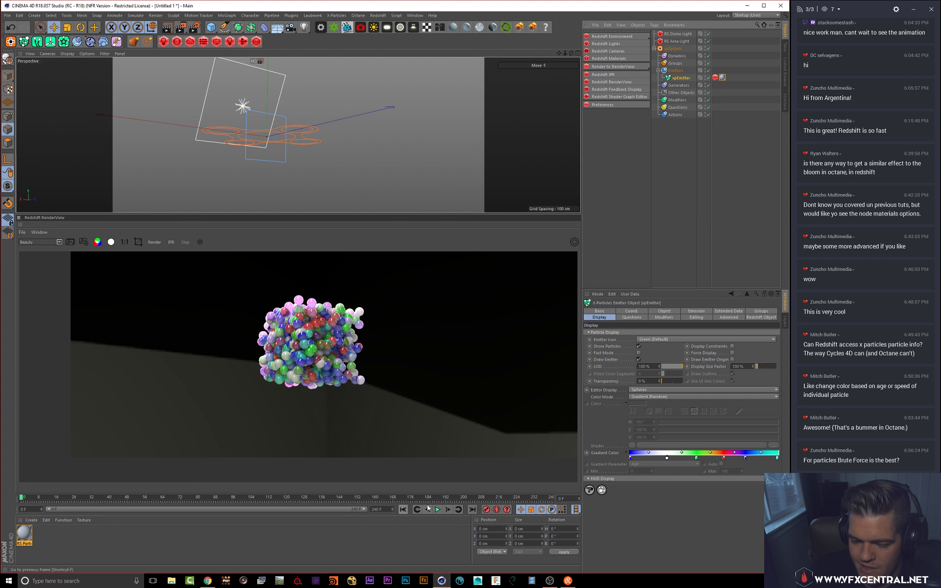
pyautogui.click(434, 509)
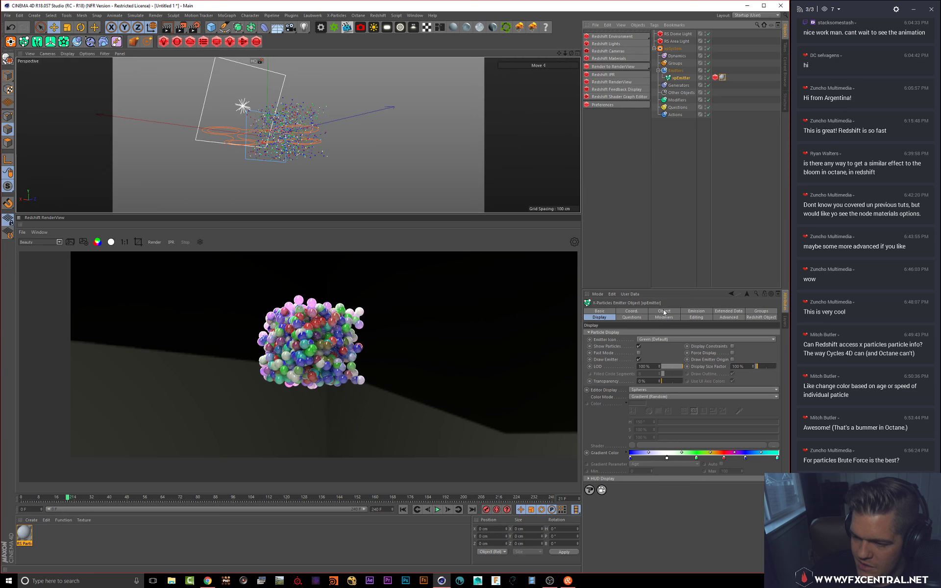
# Step: Set the xpEmitter's particle radius to 5 cm and replay the simulation from the first frame
pyautogui.click(691, 311)
pyautogui.click(622, 437)
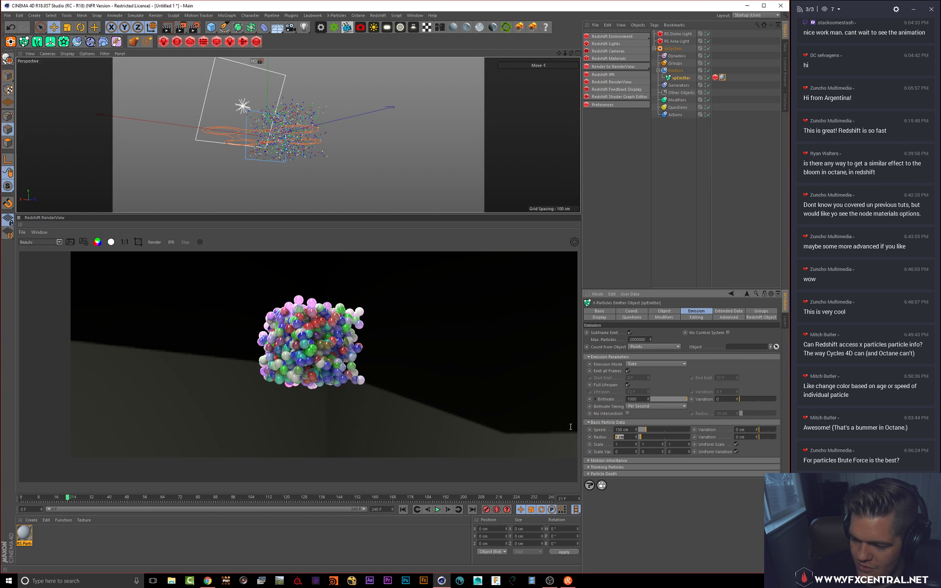
pyautogui.write('5')
pyautogui.press('Return')
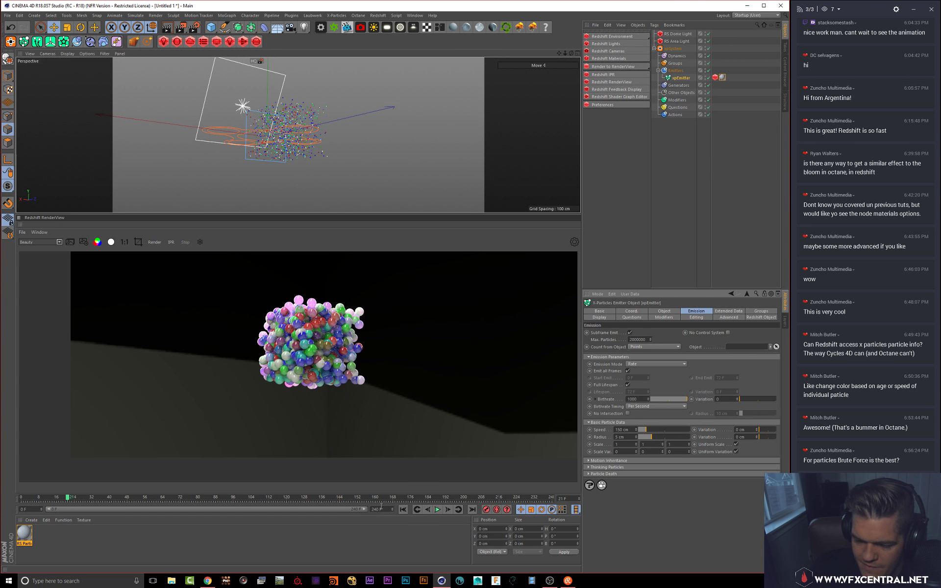
pyautogui.click(402, 510)
pyautogui.click(438, 510)
pyautogui.click(438, 510)
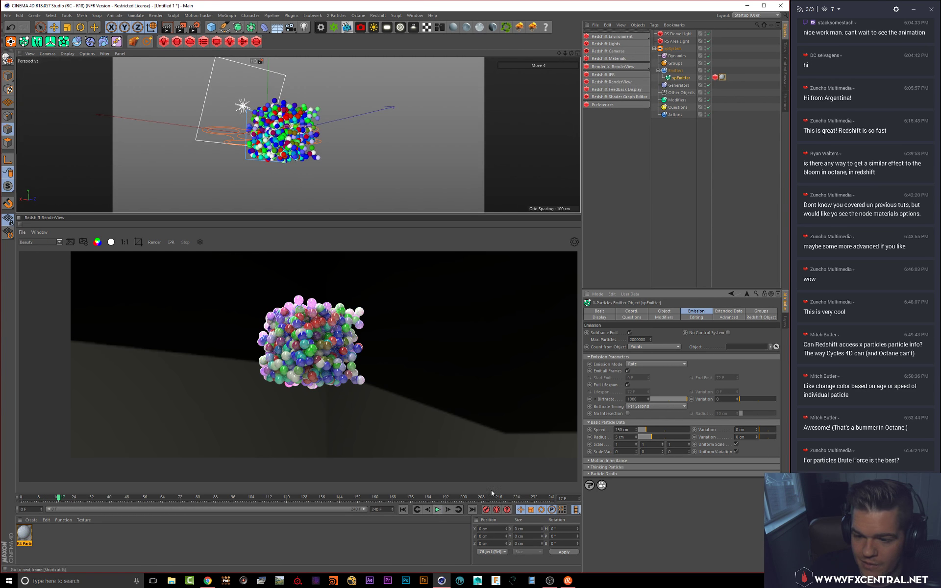
# Step: Set the emitter's particle radius variation to 5 cm and replay the simulation from the first frame
pyautogui.moveTo(748, 437); pyautogui.dragTo(489, 408)
pyautogui.write('5')
pyautogui.press('Return')
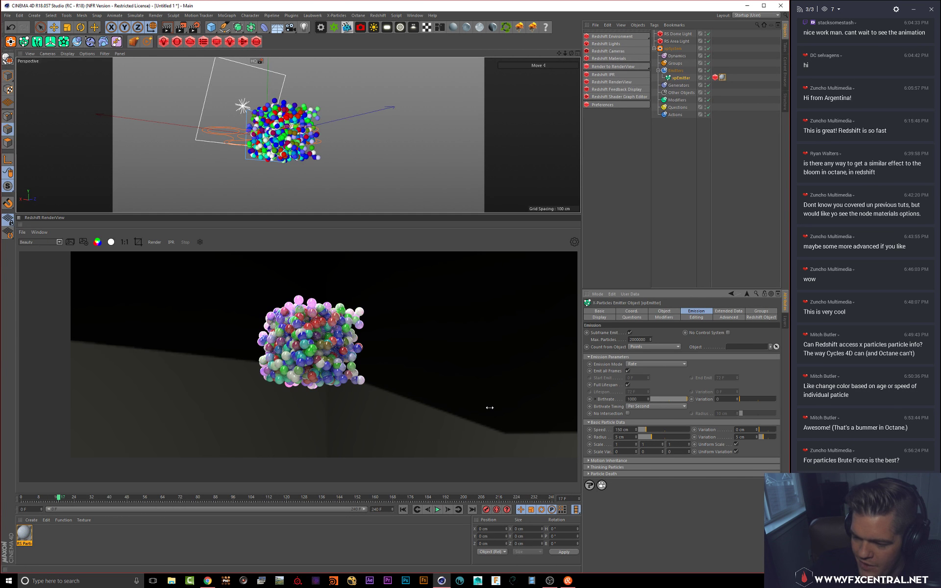
pyautogui.click(403, 509)
pyautogui.click(438, 510)
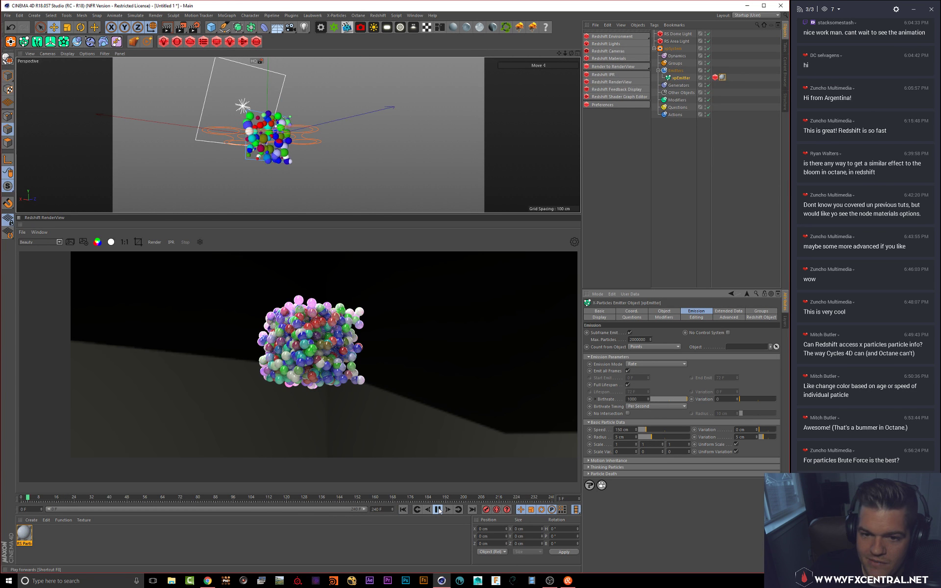
# Step: Pause the simulation and check the varied particle sizes in a temporary Redshift IPR preview from a new viewing angle
pyautogui.click(438, 510)
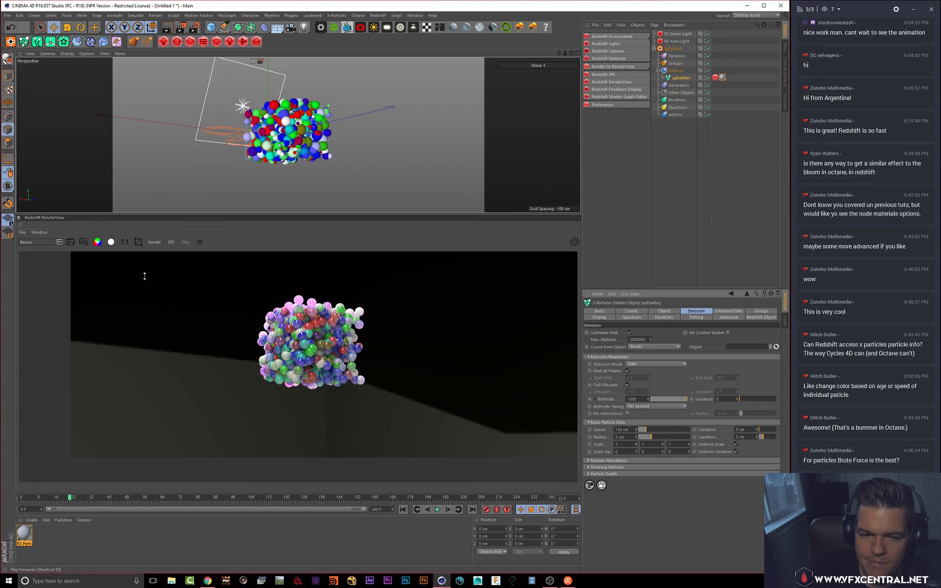
pyautogui.click(170, 244)
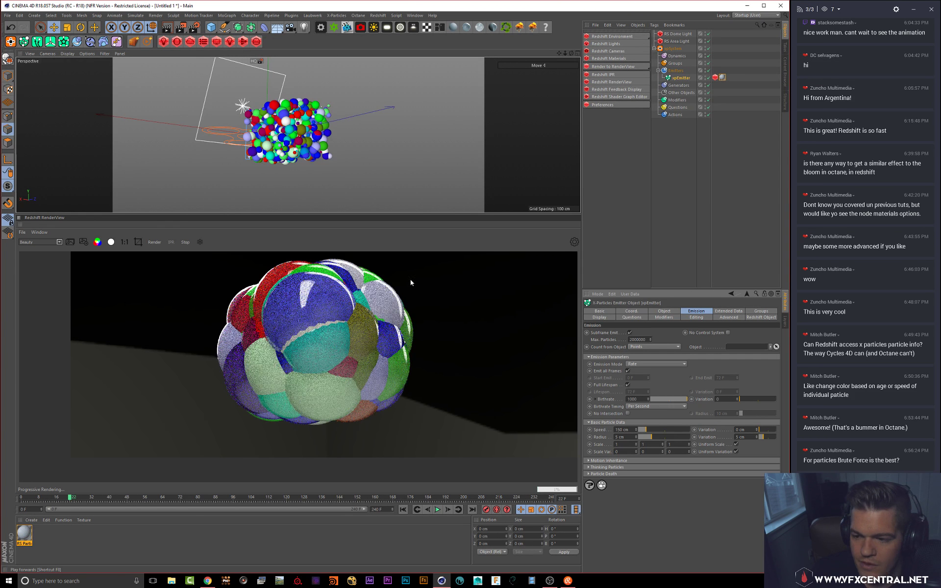
pyautogui.click(716, 77)
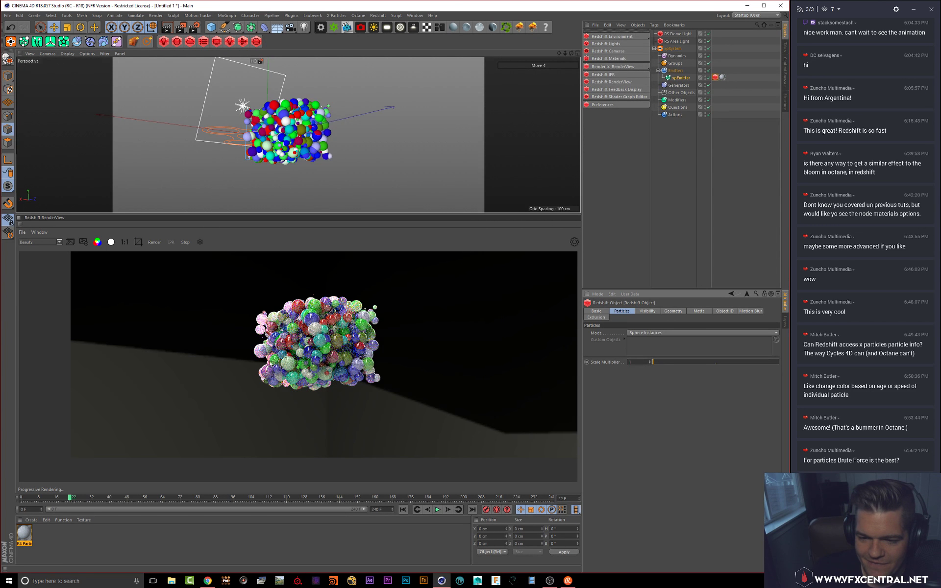
pyautogui.keyDown('alt'); pyautogui.moveTo(308, 152); pyautogui.dragTo(331, 154); pyautogui.keyUp('alt')
pyautogui.keyDown('alt'); pyautogui.moveTo(288, 126); pyautogui.dragTo(304, 131, button='middle'); pyautogui.keyUp('alt')
pyautogui.keyDown('alt'); pyautogui.moveTo(342, 138); pyautogui.dragTo(371, 154); pyautogui.keyUp('alt')
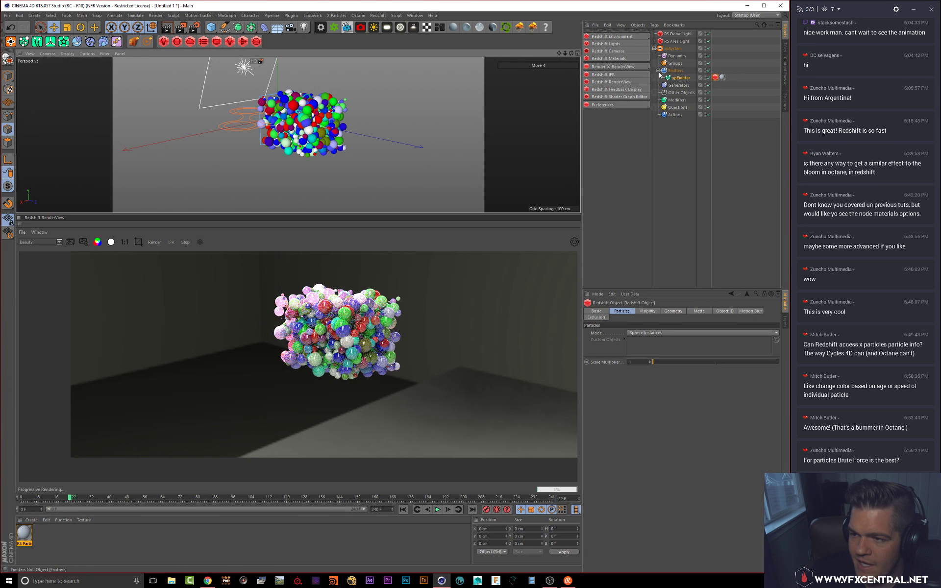
pyautogui.click(185, 243)
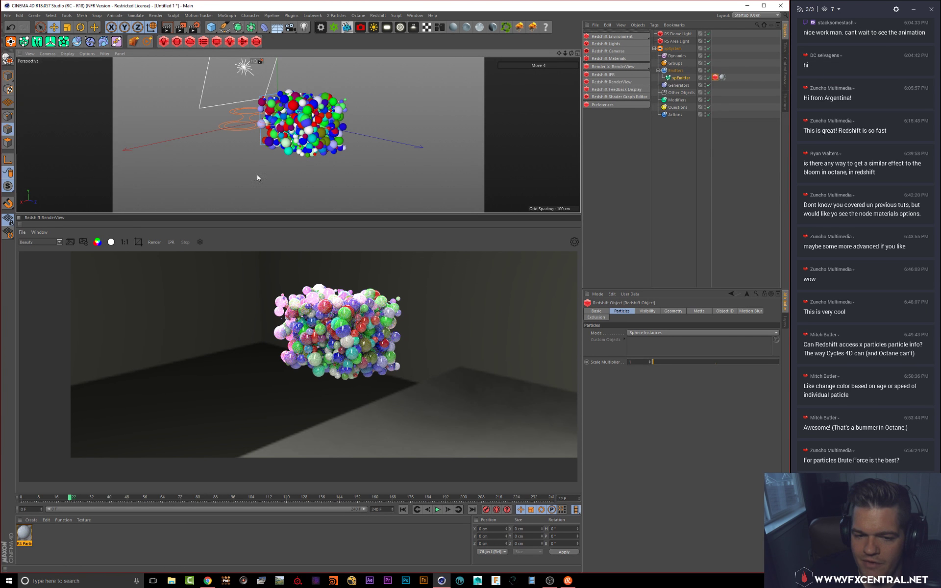
# Step: Select the xpSystem object and enlarge its attributes area to examine the available X-Particles generators, modifiers and actions
pyautogui.click(676, 72)
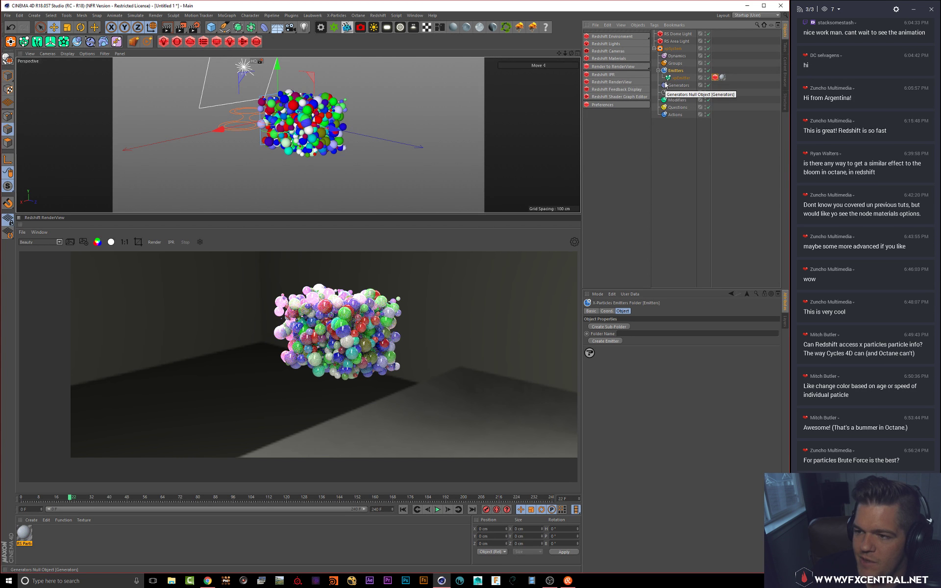
pyautogui.click(673, 49)
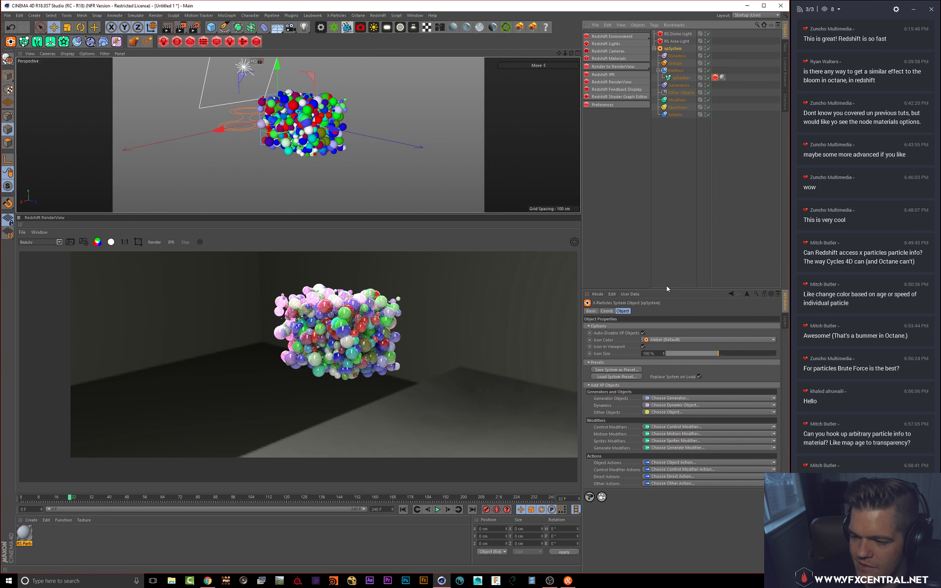
pyautogui.moveTo(666, 289); pyautogui.dragTo(658, 170)
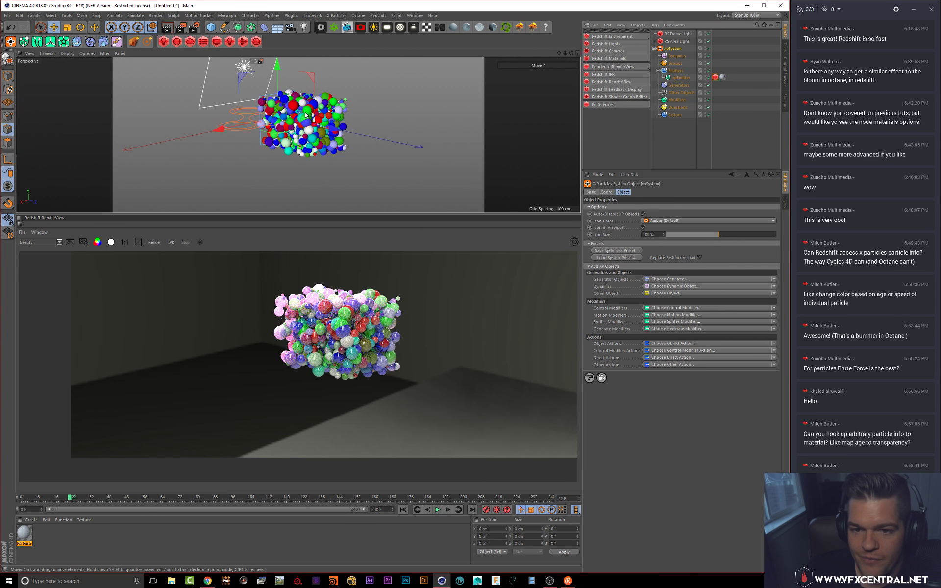
pyautogui.keyDown('alt'); pyautogui.moveTo(300, 127); pyautogui.dragTo(308, 126); pyautogui.keyUp('alt')
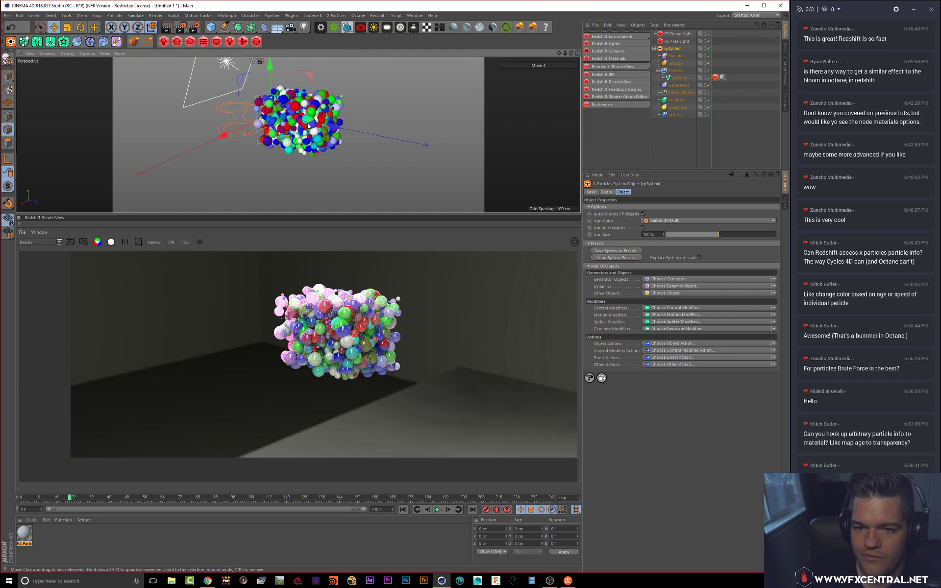
pyautogui.click(672, 71)
pyautogui.click(670, 49)
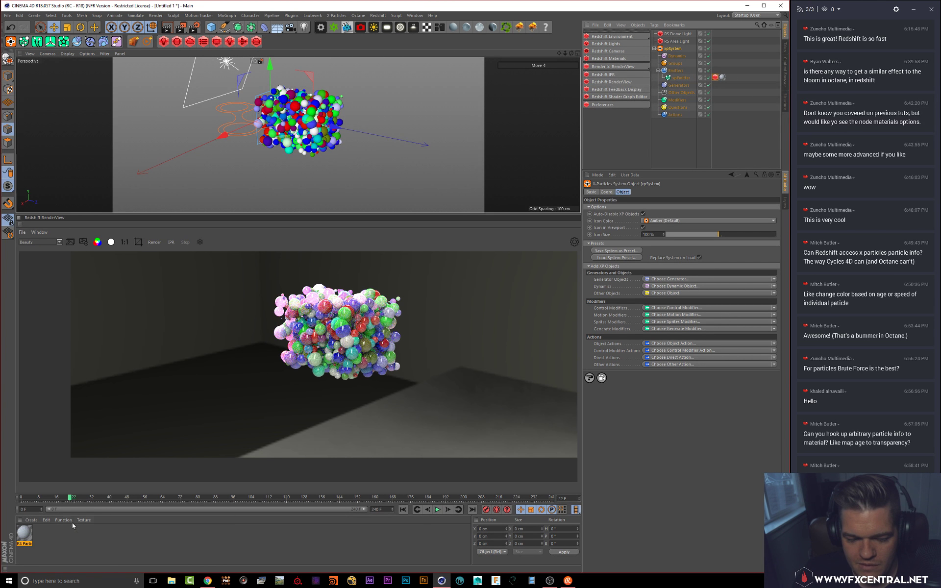
# Step: Open the shader graph of the RS Particle material and close the Material Editor
pyautogui.doubleClick(24, 534)
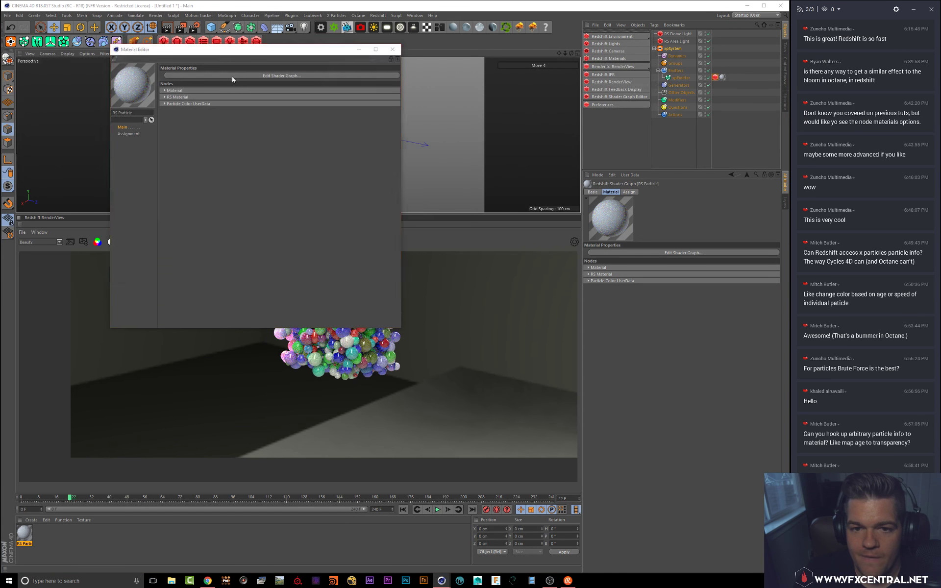
pyautogui.click(232, 76)
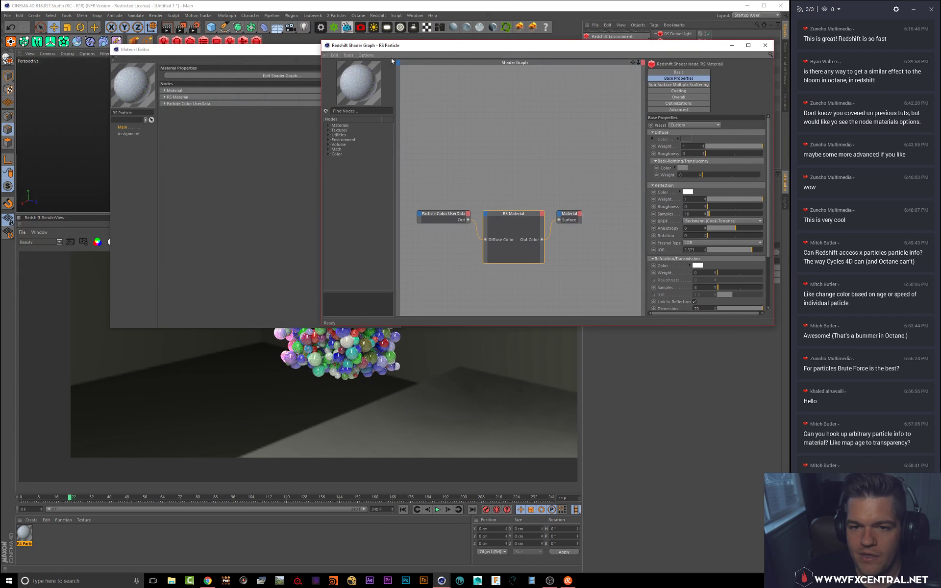
pyautogui.moveTo(295, 53); pyautogui.dragTo(232, 139)
pyautogui.click(332, 135)
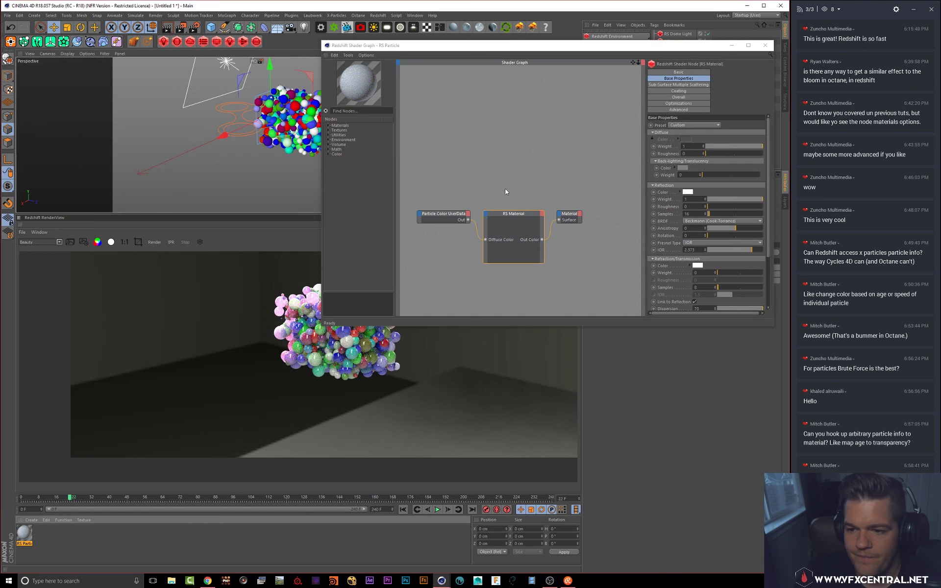
# Step: Search the nodes for "noi", add an RS Noise node to the graph and leave it unconnected from the RS Material
pyautogui.click(355, 112)
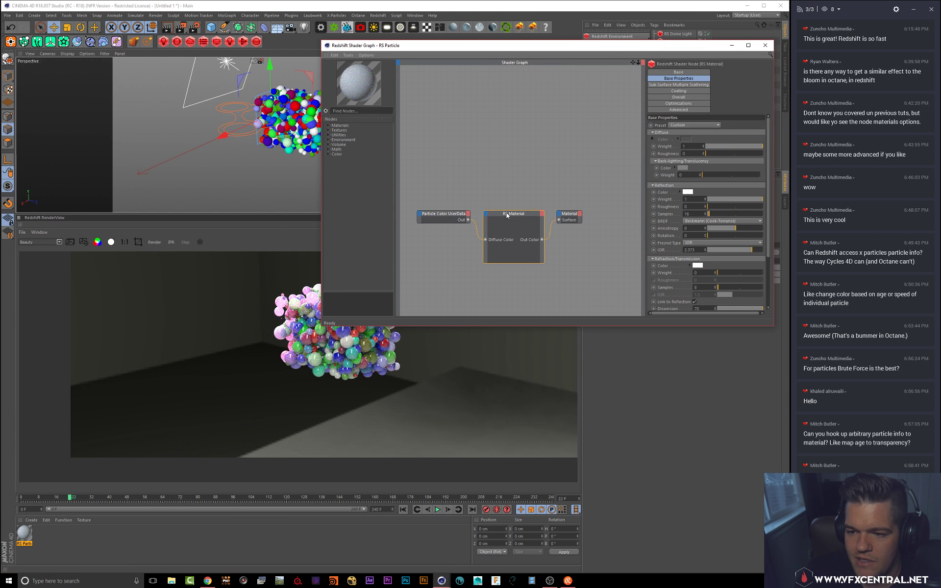
pyautogui.write('noi')
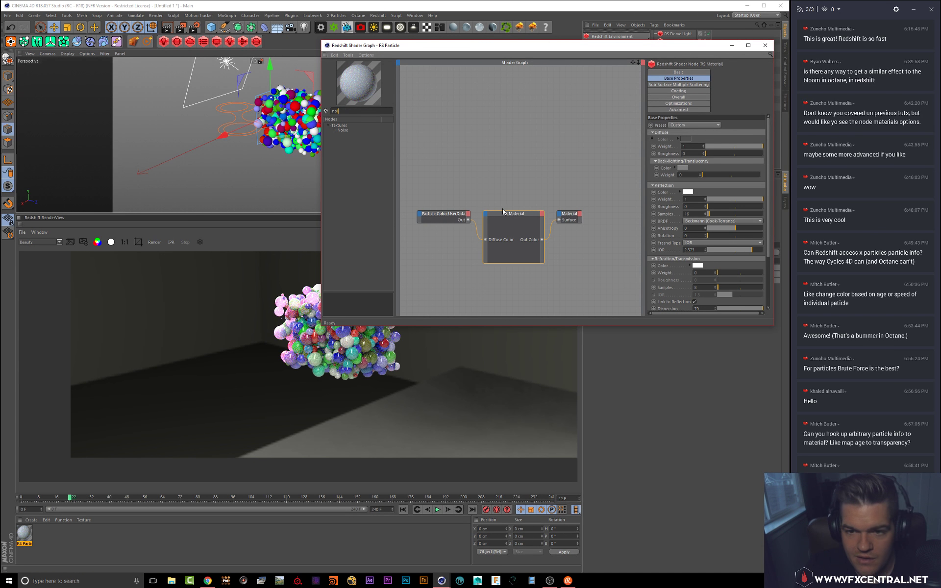
pyautogui.moveTo(343, 132); pyautogui.dragTo(485, 215)
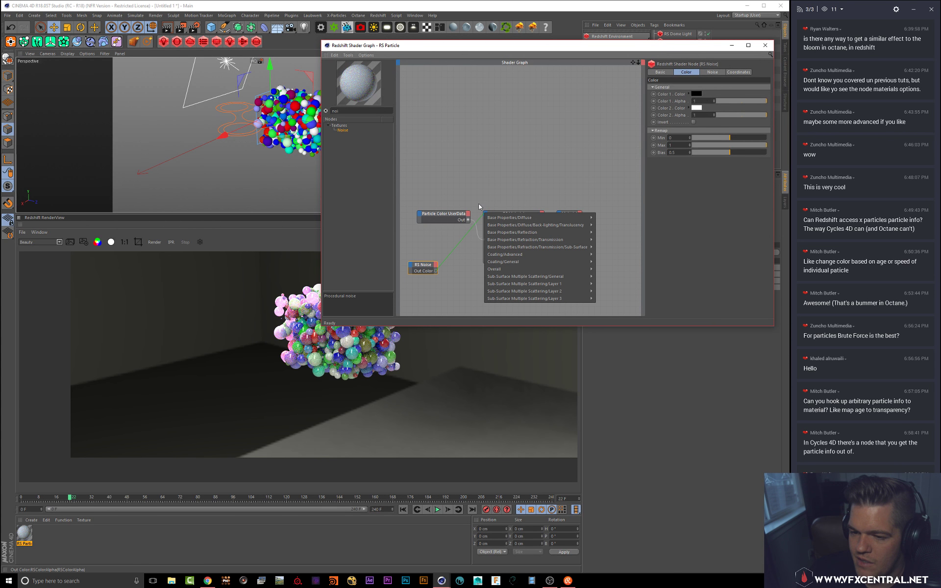
pyautogui.moveTo(506, 273)
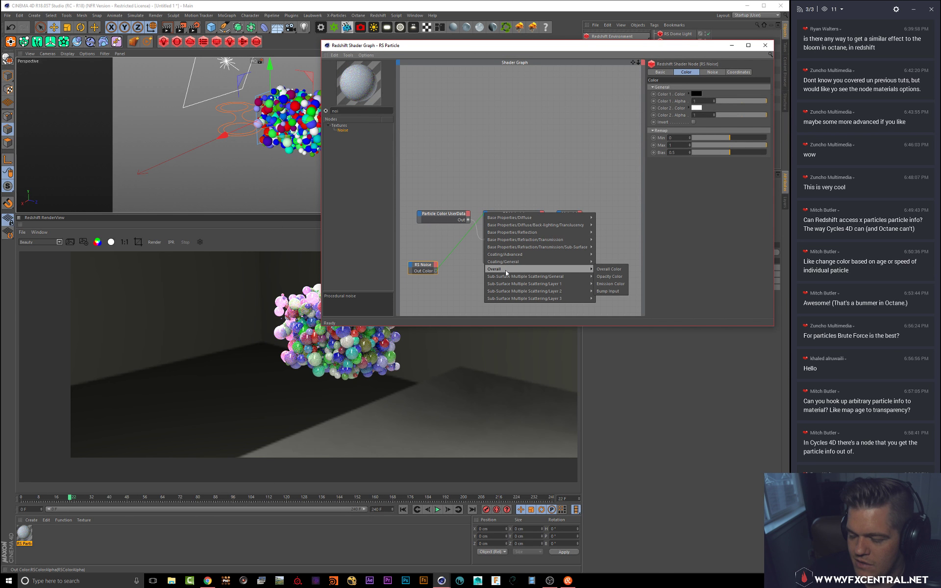
pyautogui.click(501, 197)
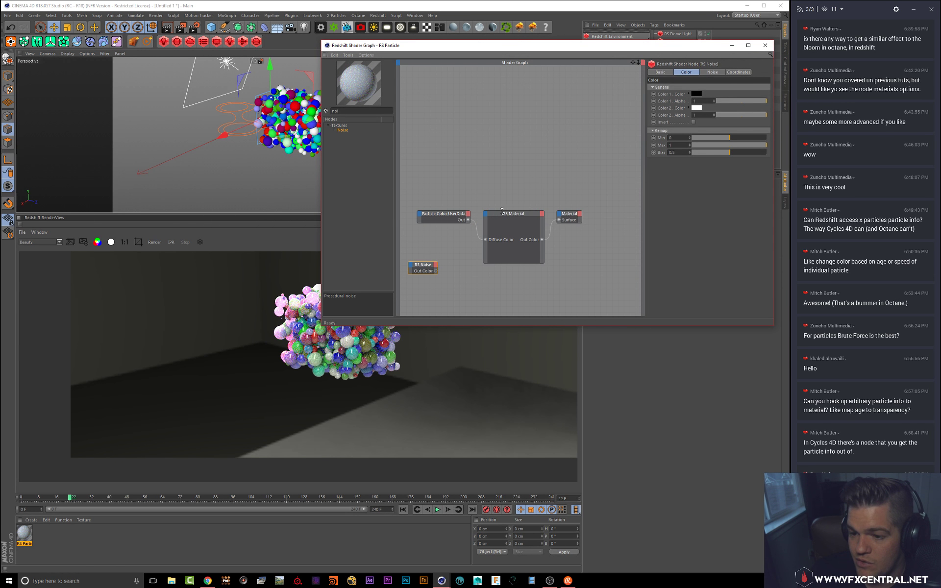
# Step: Connect the Particle Color UserData output to the RS Material's Overall Opacity Color input
pyautogui.click(512, 208)
pyautogui.moveTo(512, 210); pyautogui.dragTo(489, 210)
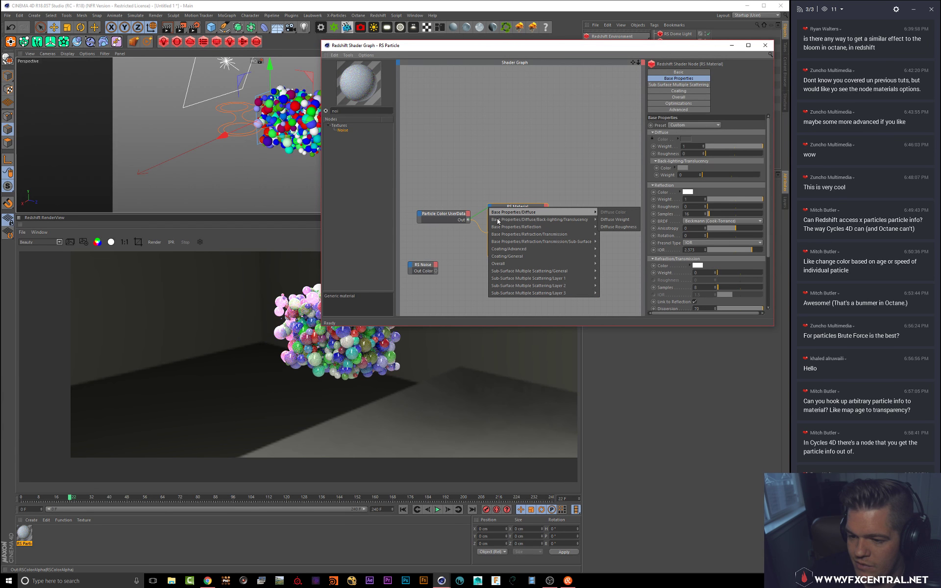
pyautogui.moveTo(504, 263)
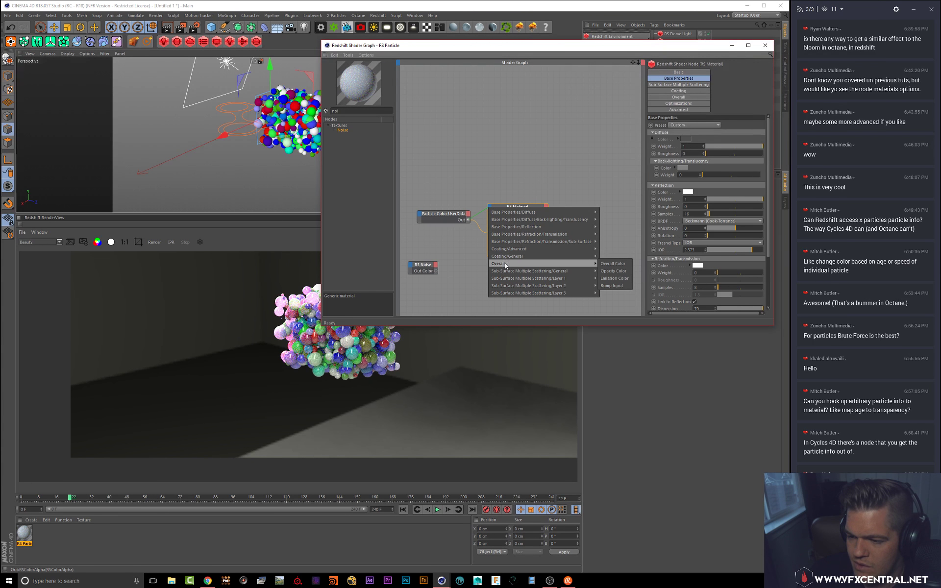
pyautogui.click(608, 271)
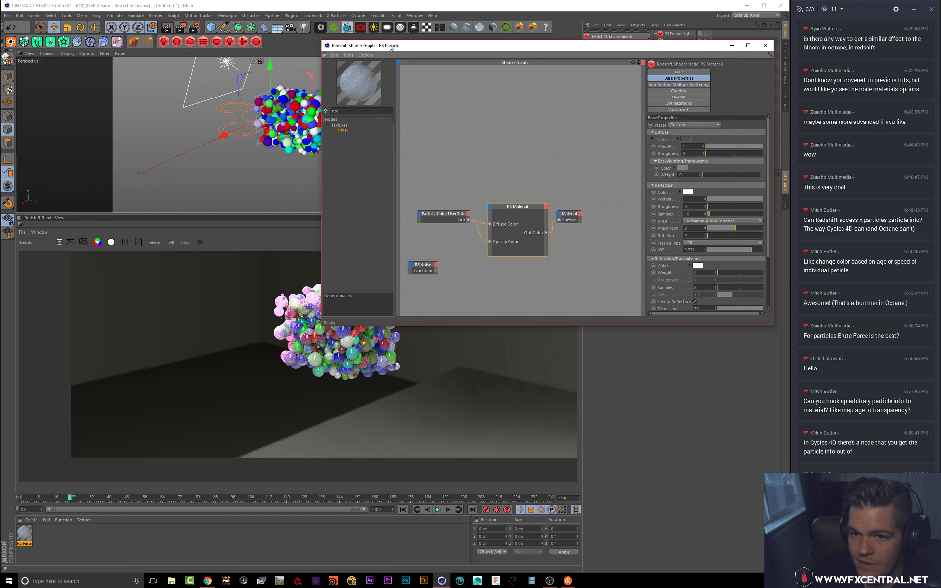
# Step: Start the Redshift IPR preview and replay the simulation from the first frame, pausing at frame 16
pyautogui.moveTo(390, 46); pyautogui.dragTo(479, 56)
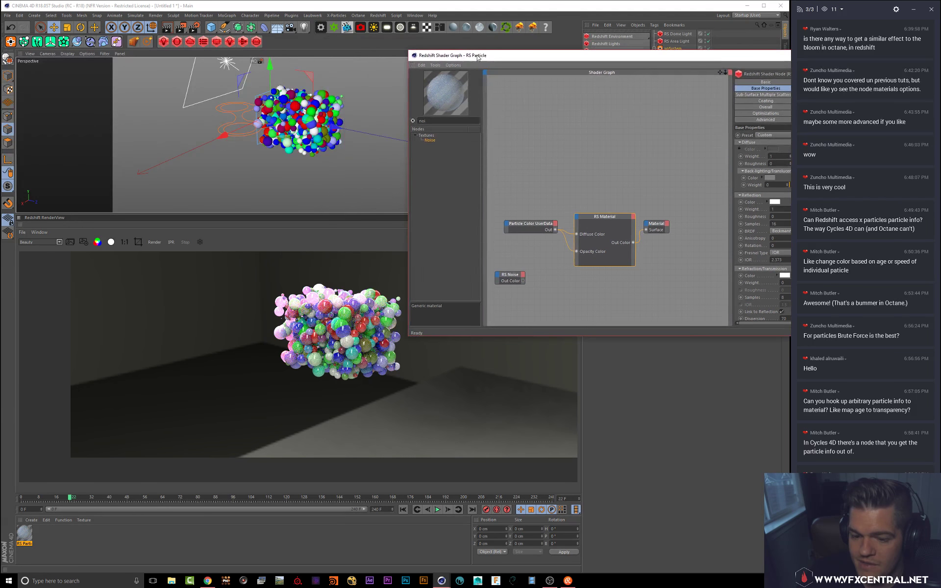
pyautogui.click(171, 242)
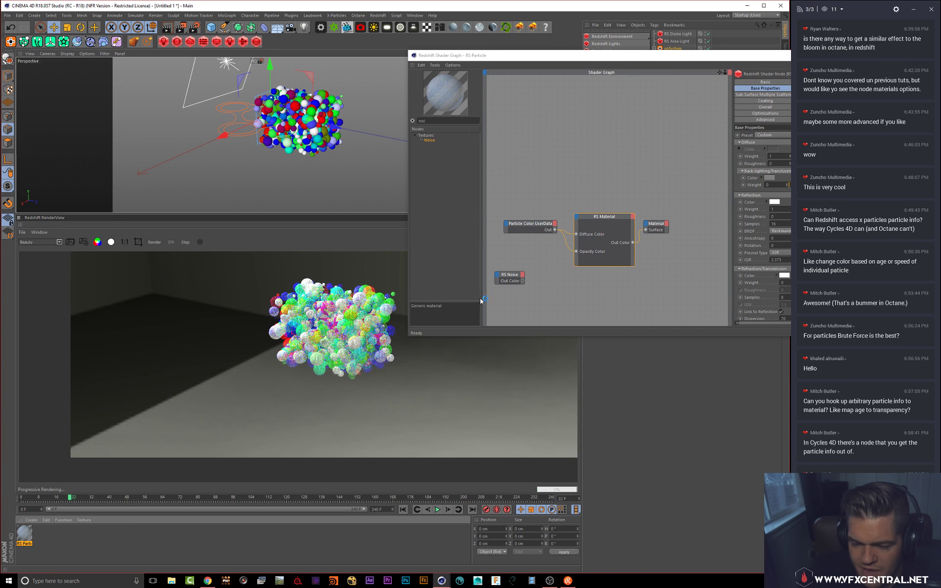
pyautogui.click(403, 510)
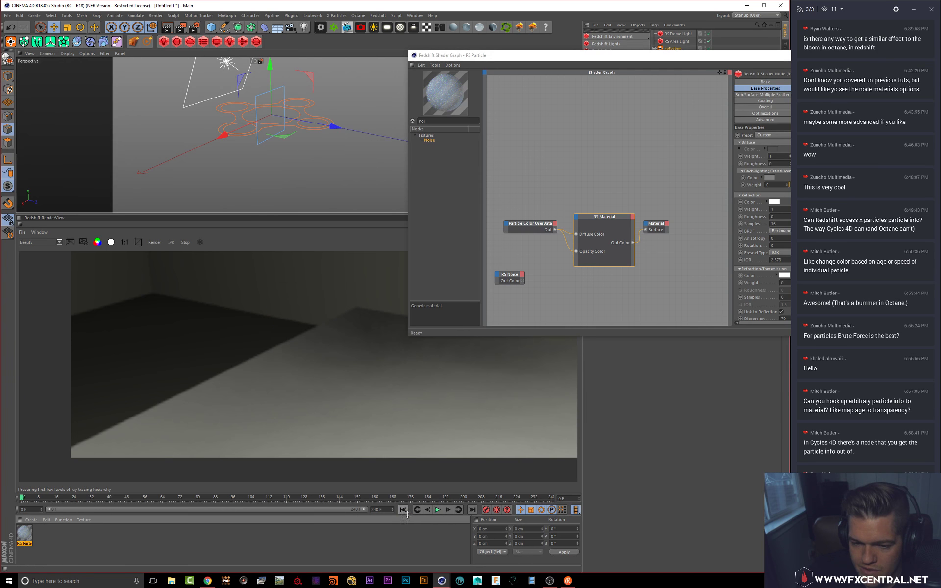
pyautogui.click(438, 510)
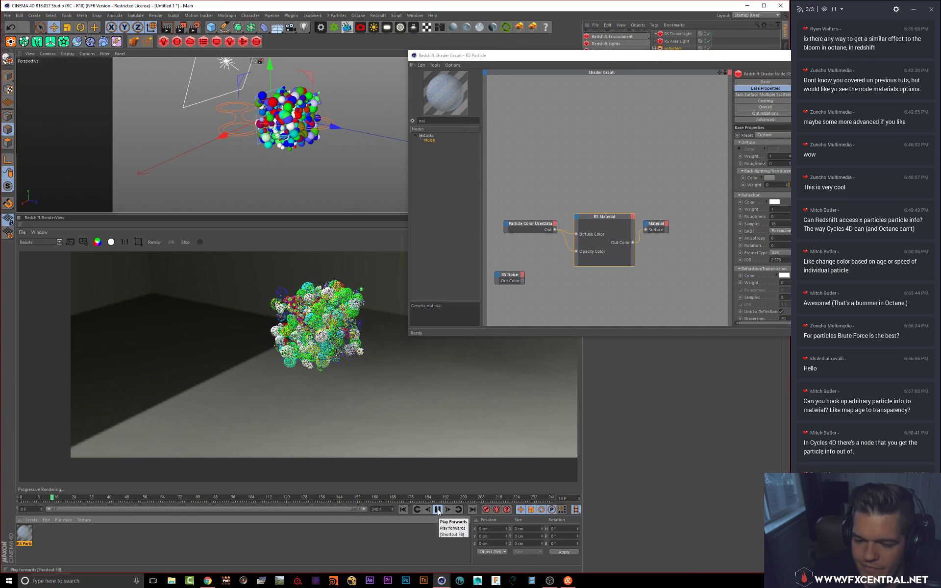
pyautogui.click(438, 510)
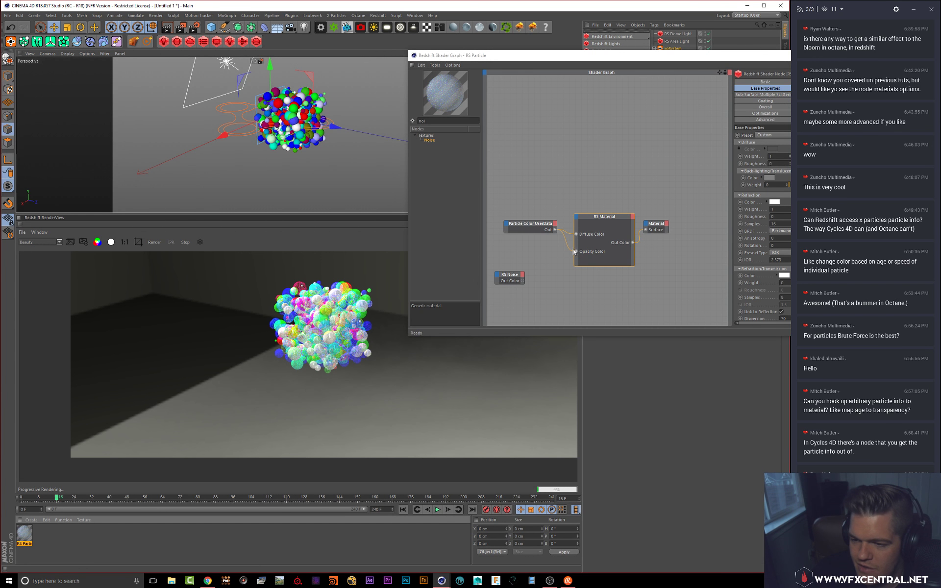
# Step: Try RS Noise in place of Particle Color UserData as the RS Material's Opacity Color input, and delete the noise node
pyautogui.moveTo(576, 251); pyautogui.dragTo(561, 254)
pyautogui.click(539, 227)
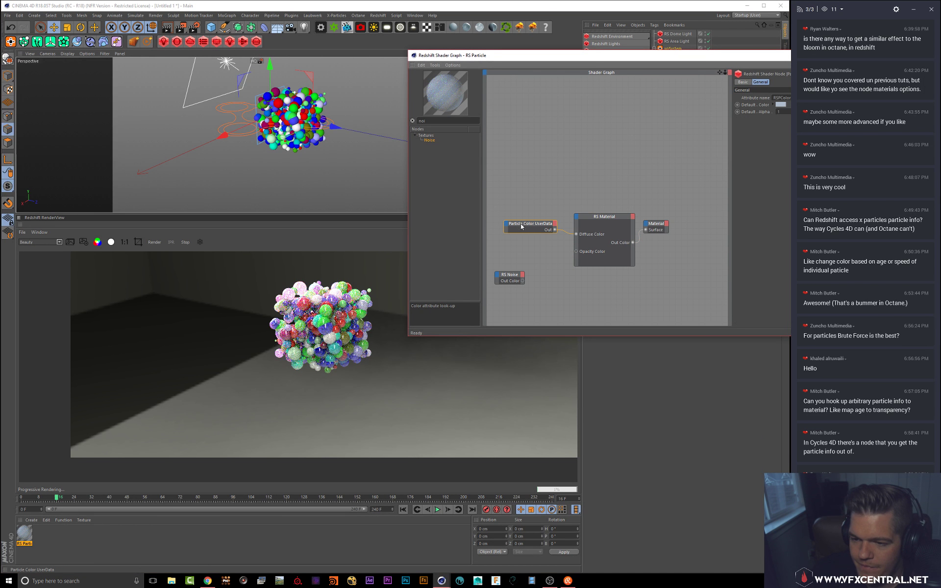
pyautogui.moveTo(522, 280); pyautogui.dragTo(576, 252)
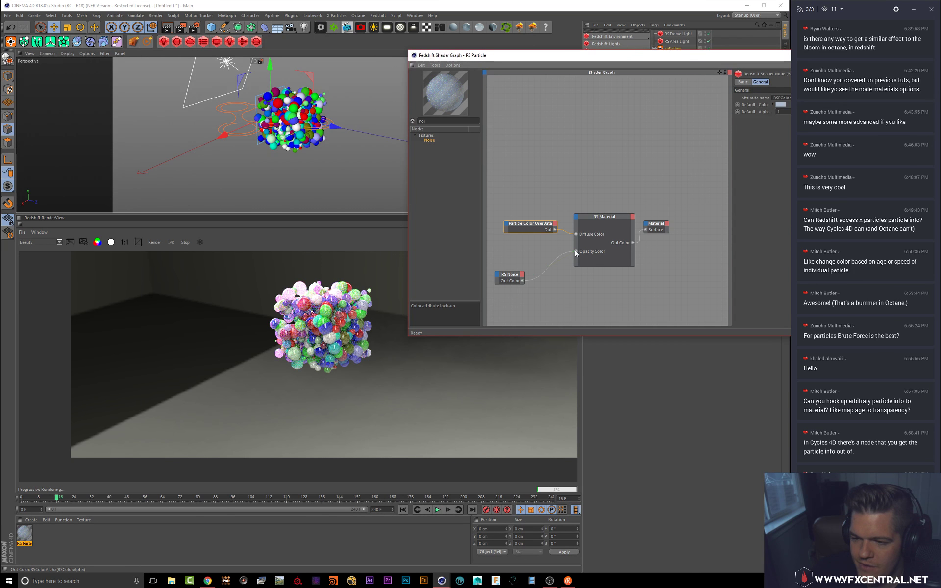
pyautogui.click(505, 276)
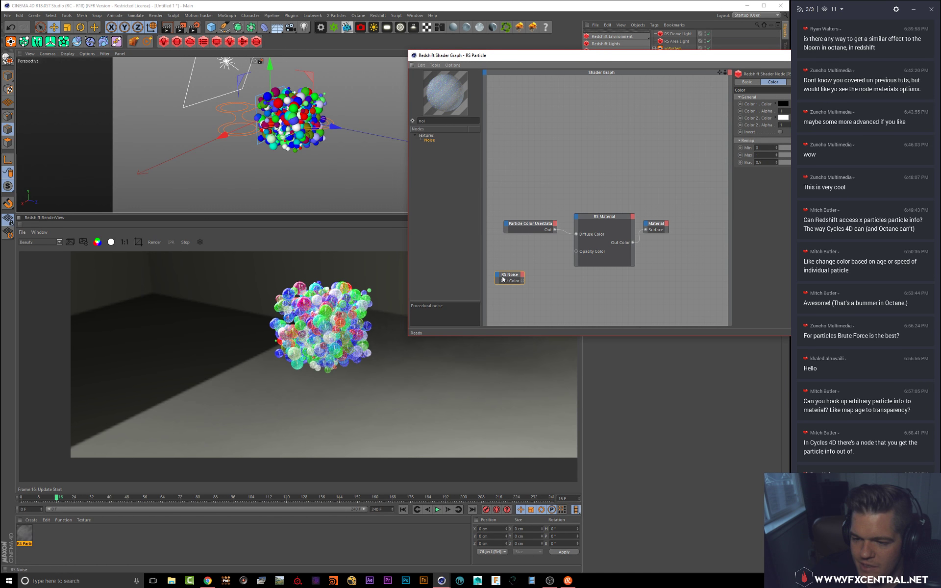
pyautogui.press('Delete')
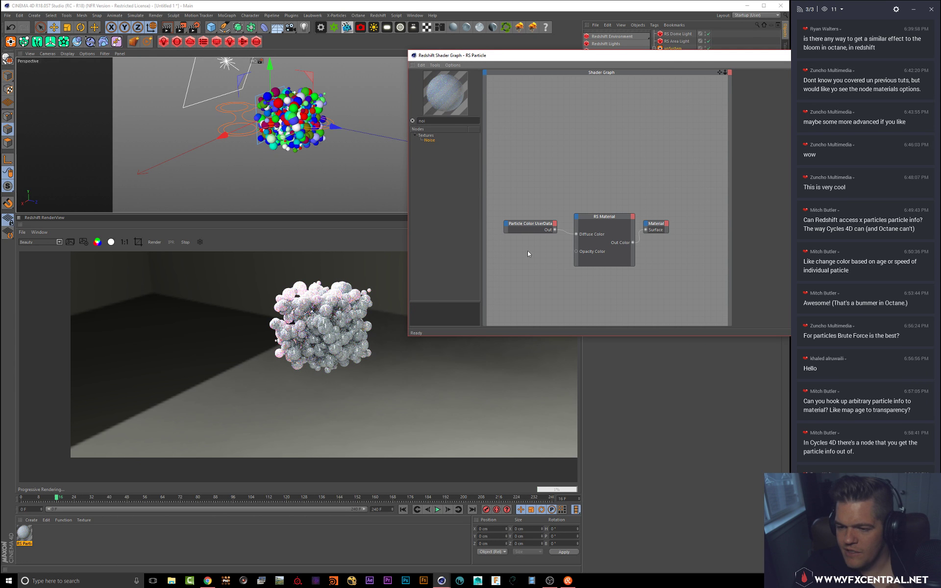
# Step: Reposition the Particle Color UserData and RS Material nodes, and move the shader graph window off the scene's viewport and object list
pyautogui.moveTo(532, 225); pyautogui.dragTo(523, 228)
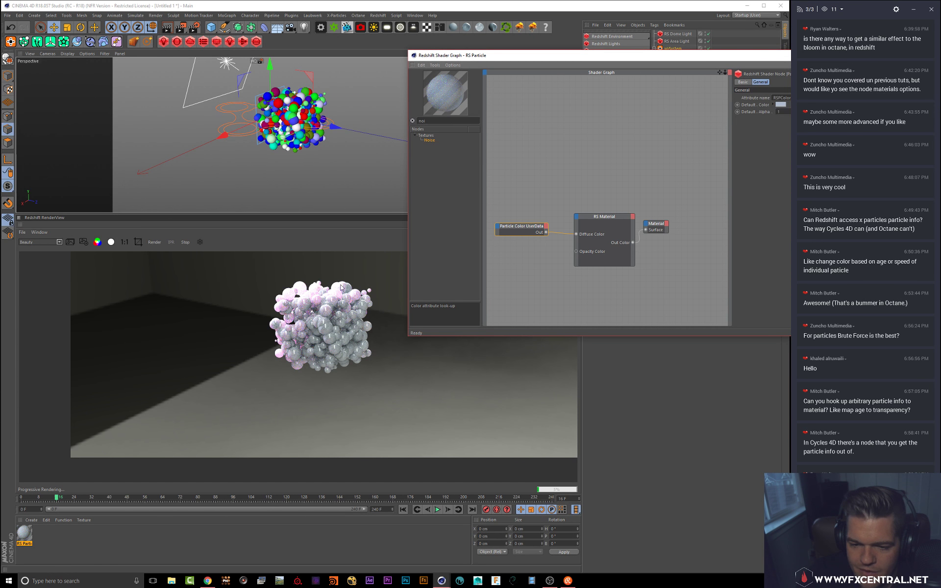
pyautogui.moveTo(610, 219); pyautogui.dragTo(600, 219)
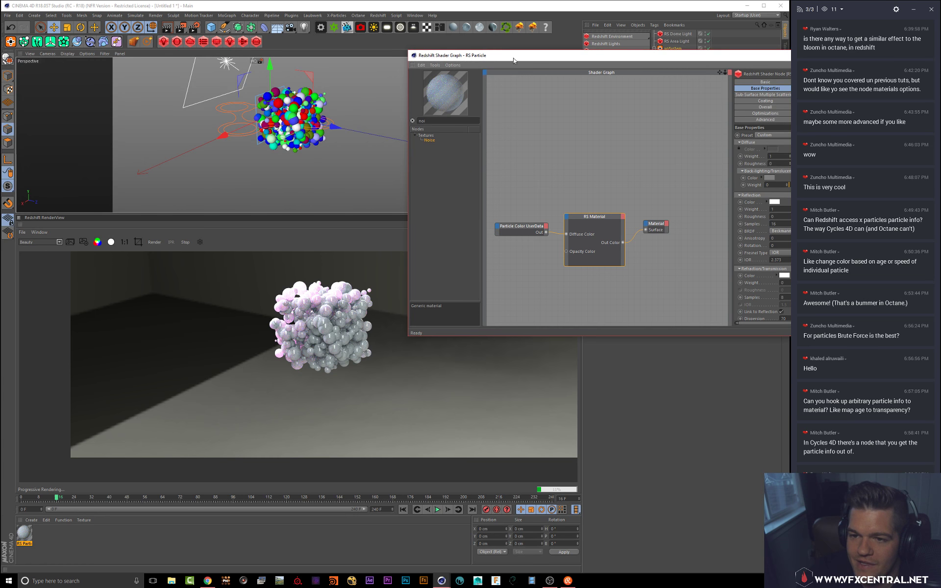
pyautogui.moveTo(513, 58)
pyautogui.mouseDown()
pyautogui.moveTo(460, 20)
pyautogui.moveTo(430, 16)
pyautogui.moveTo(485, 25)
pyautogui.moveTo(498, 58)
pyautogui.mouseUp()
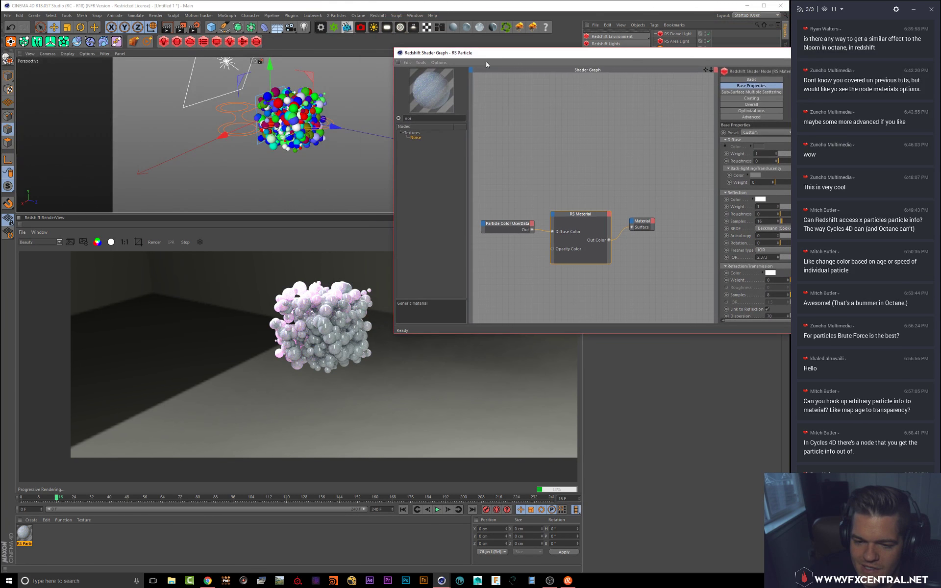
pyautogui.keyDown('alt'); pyautogui.moveTo(315, 100); pyautogui.dragTo(300, 110); pyautogui.keyUp('alt')
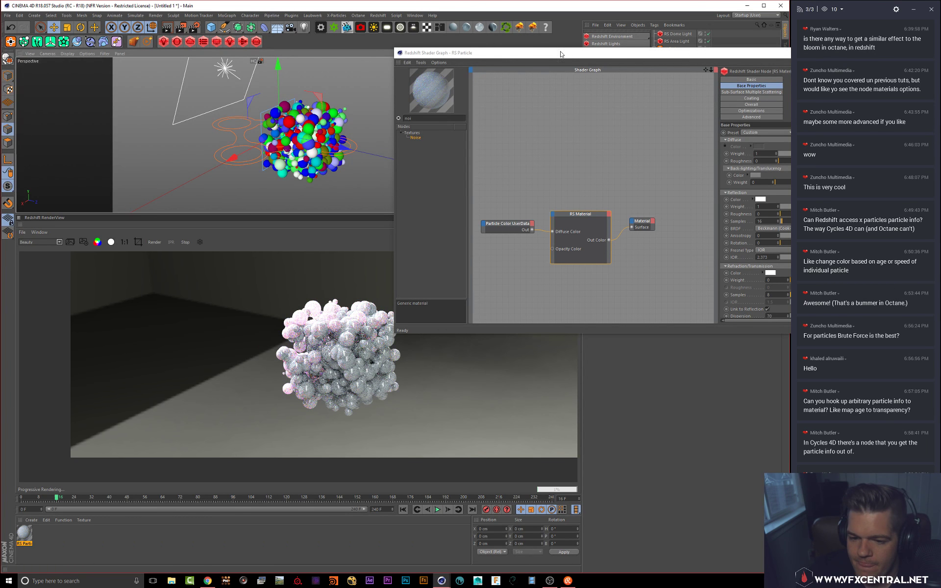
pyautogui.moveTo(560, 53); pyautogui.dragTo(222, 396)
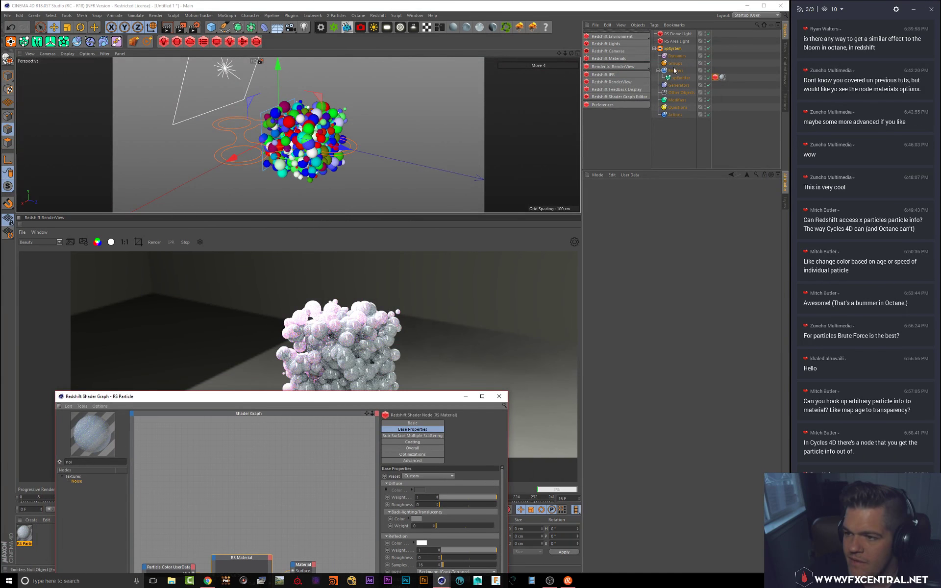
# Step: Set the RS Area Light's Intensity Multiplier to 10
pyautogui.click(677, 41)
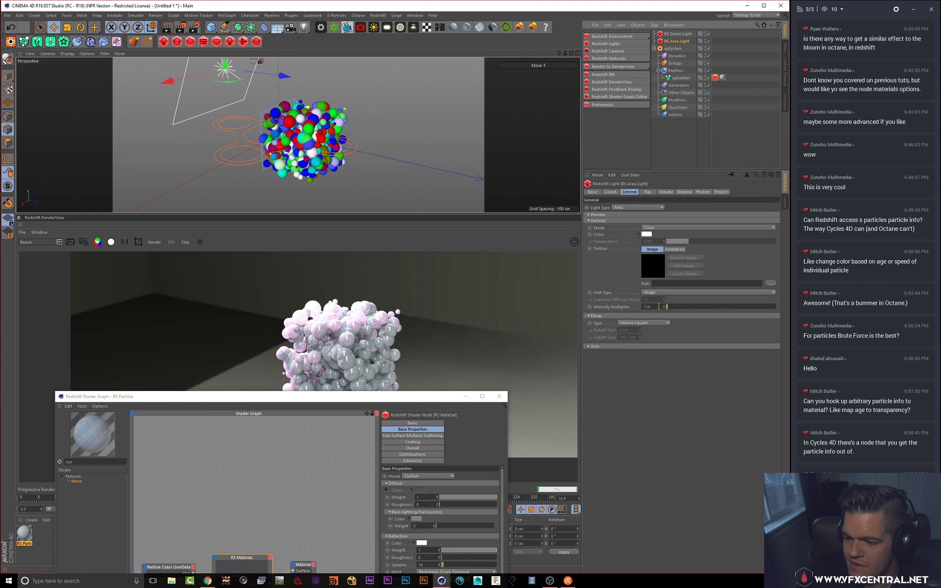
pyautogui.click(647, 307)
pyautogui.write('10')
pyautogui.press('Return')
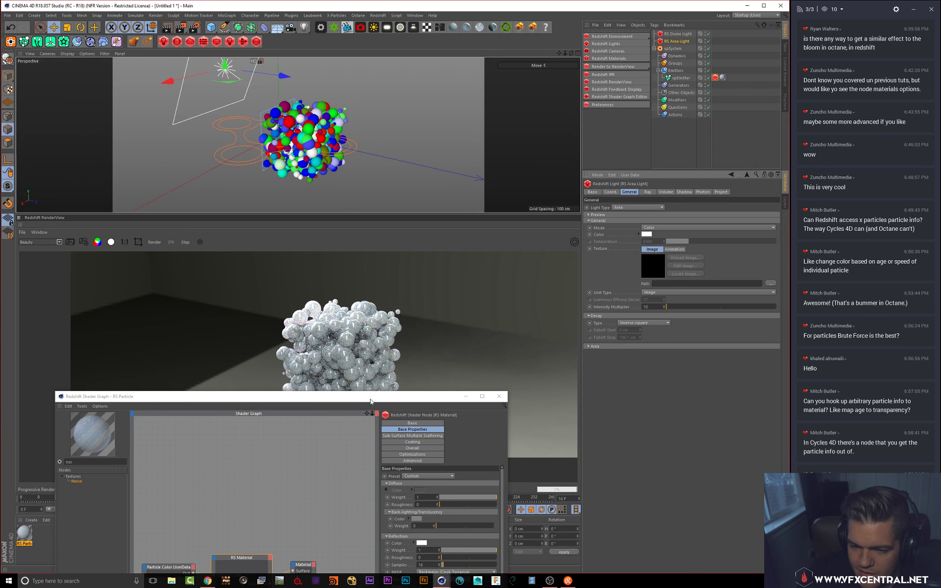
# Step: Relocate the shader graph window above the render preview and reduce its height so the rendered particles stay uncovered
pyautogui.moveTo(372, 401); pyautogui.dragTo(517, 12)
pyautogui.moveTo(652, 278); pyautogui.dragTo(726, 321)
pyautogui.click(668, 288)
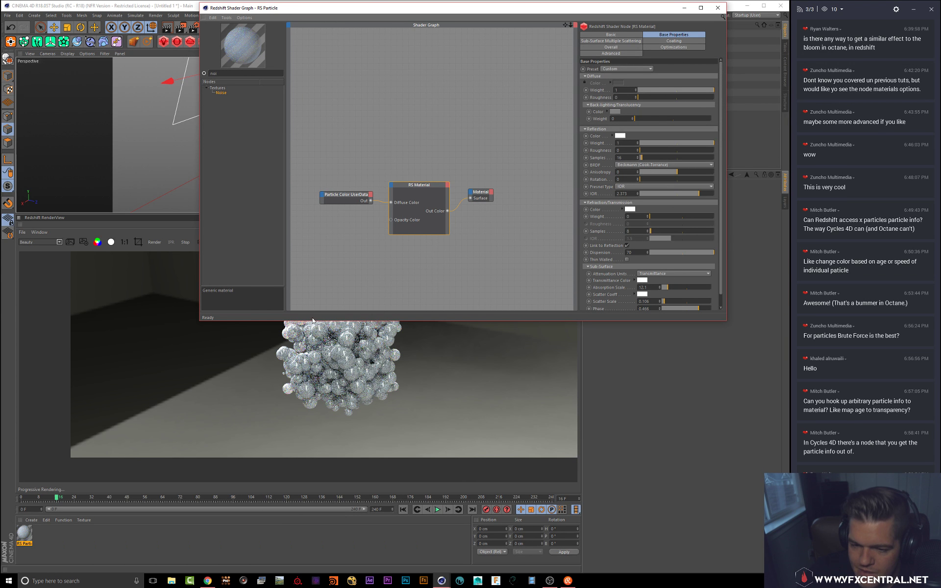
pyautogui.scroll(-4, 459, 255)
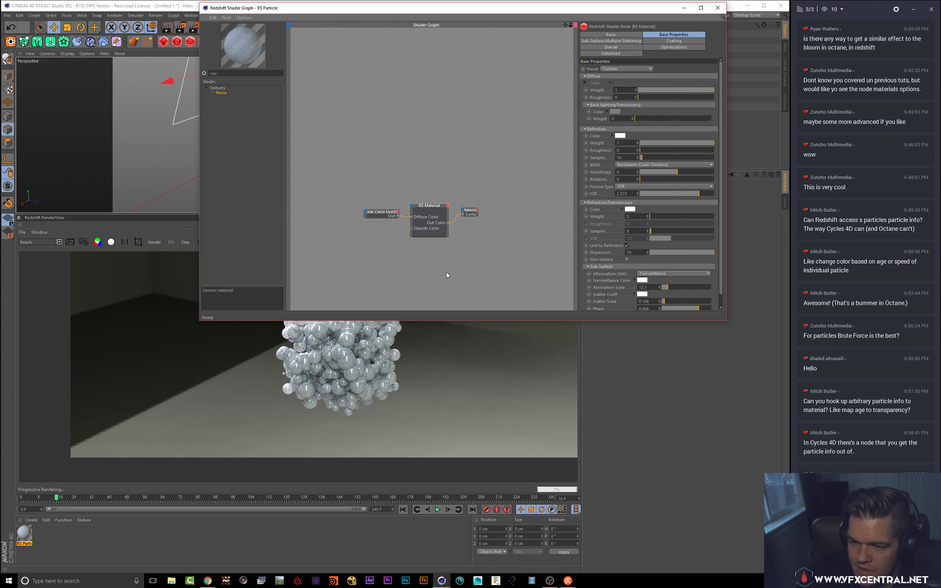
pyautogui.scroll(3, 426, 289)
pyautogui.moveTo(409, 322); pyautogui.dragTo(406, 220)
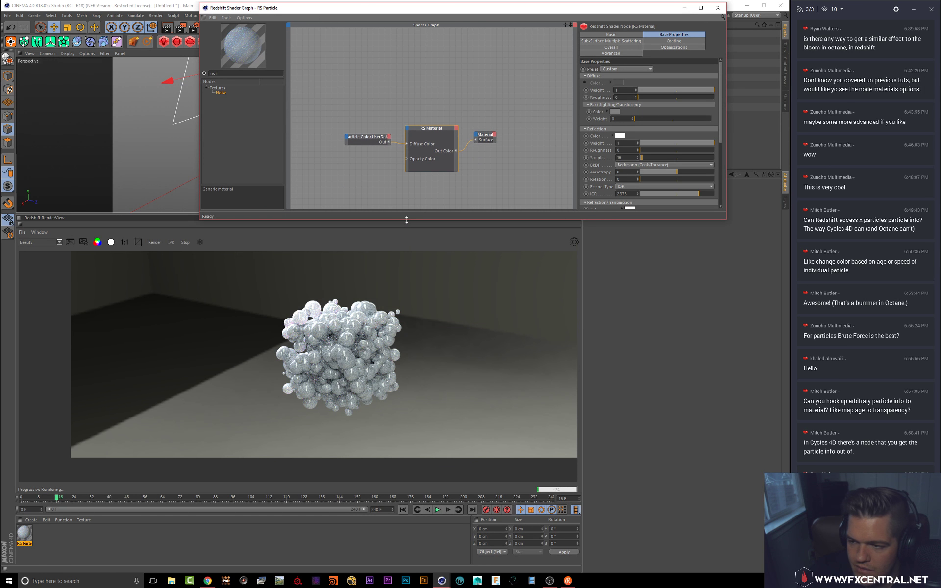
# Step: Adjust the RS Material's sub-surface settings: Absorption Scale about 17.3, Scatter Scale 0.1 and Phase about -0.194
pyautogui.moveTo(721, 133); pyautogui.dragTo(663, 190)
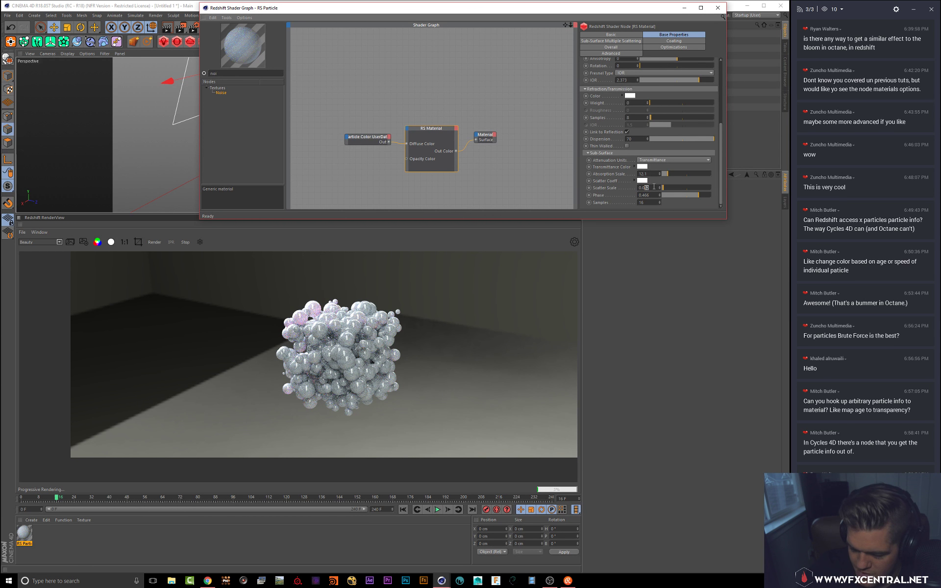
pyautogui.write('1')
pyautogui.press('Return')
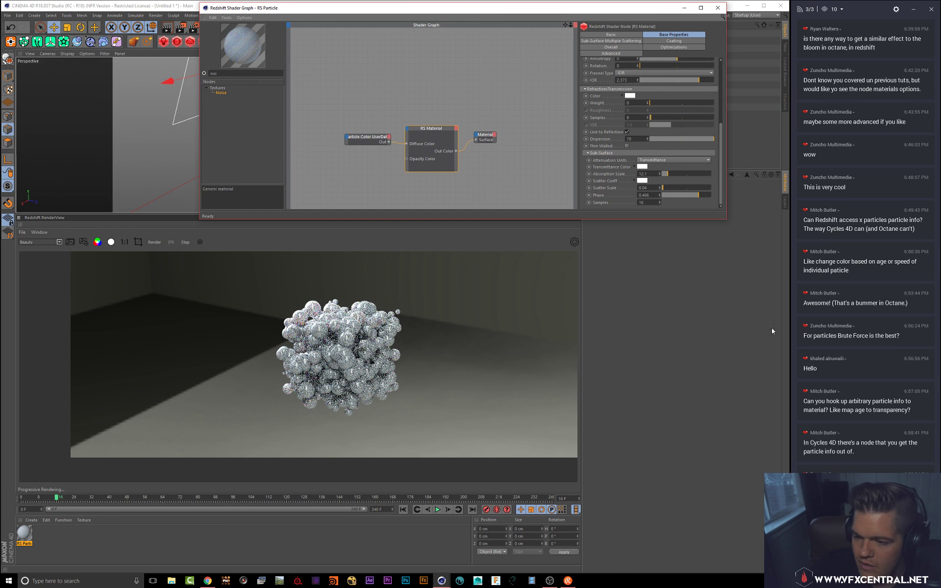
pyautogui.click(704, 196)
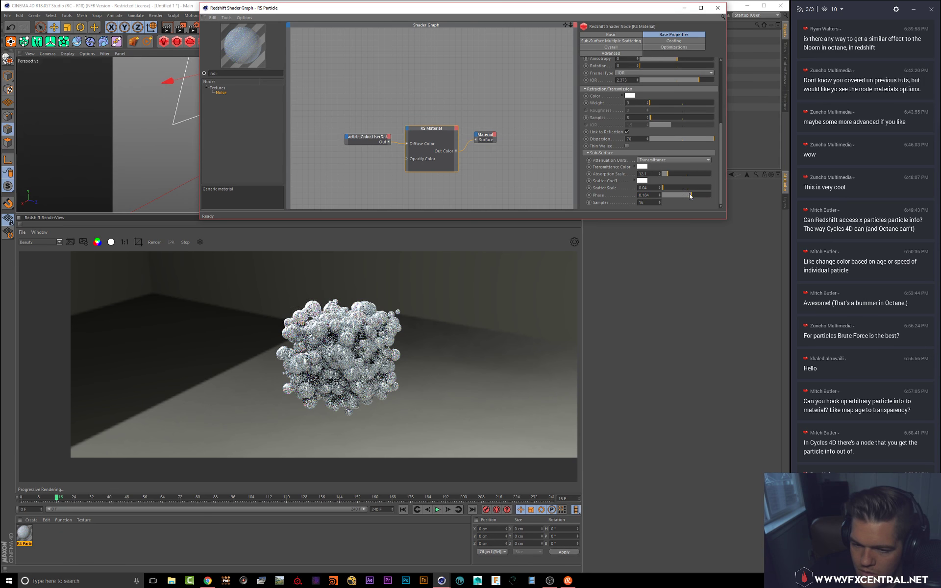
pyautogui.moveTo(696, 198); pyautogui.dragTo(677, 174)
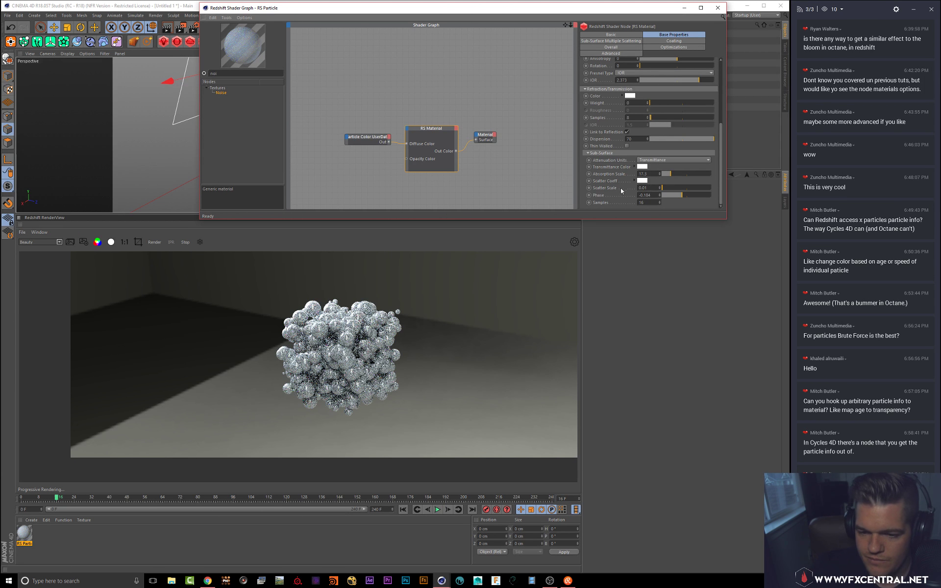
pyautogui.moveTo(650, 188); pyautogui.dragTo(517, 165)
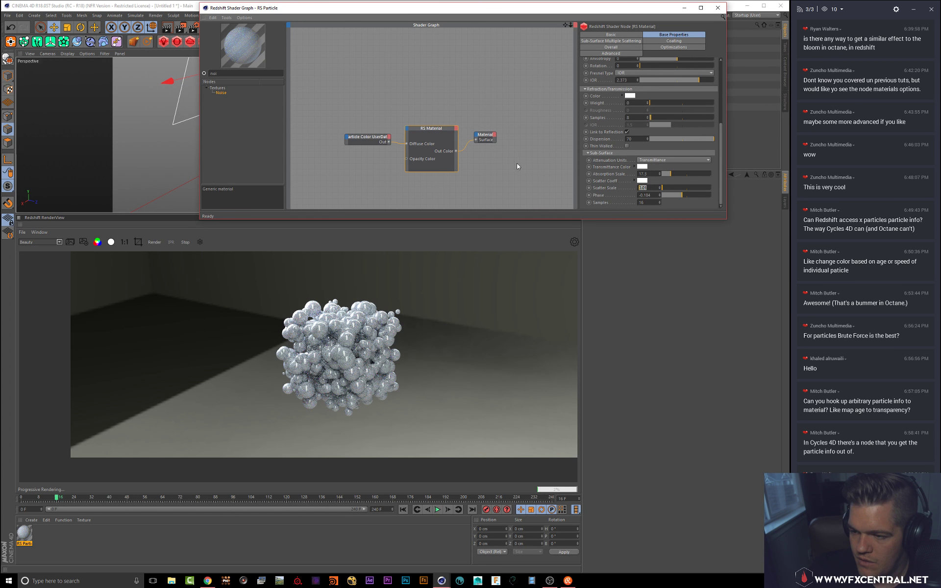
pyautogui.write('0.1')
pyautogui.press('Return')
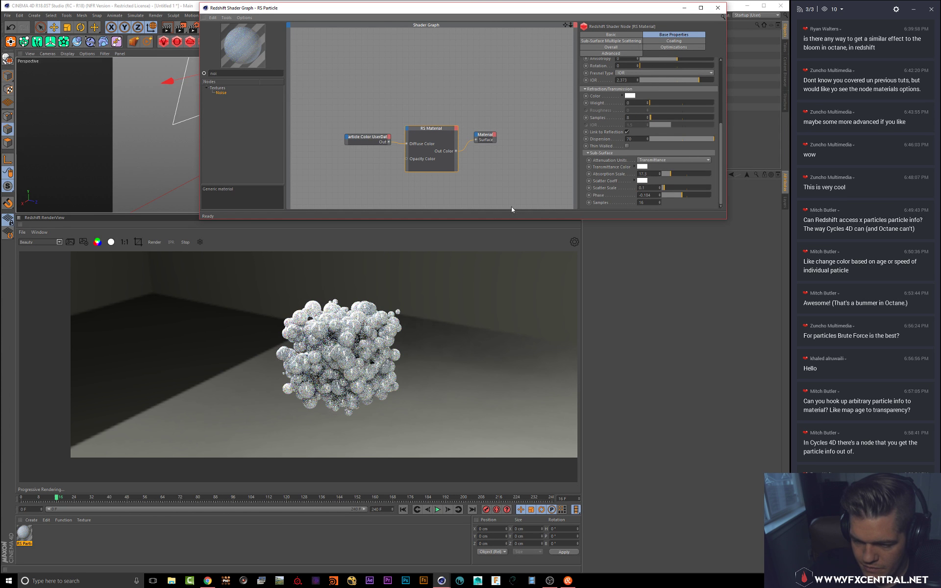
# Step: Set the RS Material's Transmittance Color and Scatter Coeff to red at about 68% saturation
pyautogui.click(642, 168)
pyautogui.moveTo(637, 173); pyautogui.dragTo(669, 174)
pyautogui.click(631, 192)
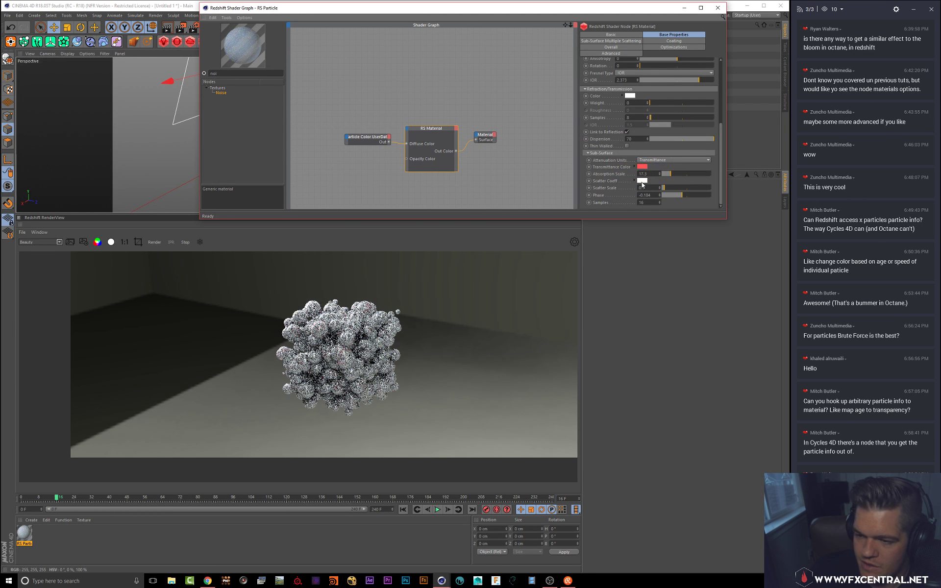
pyautogui.click(643, 182)
pyautogui.click(670, 189)
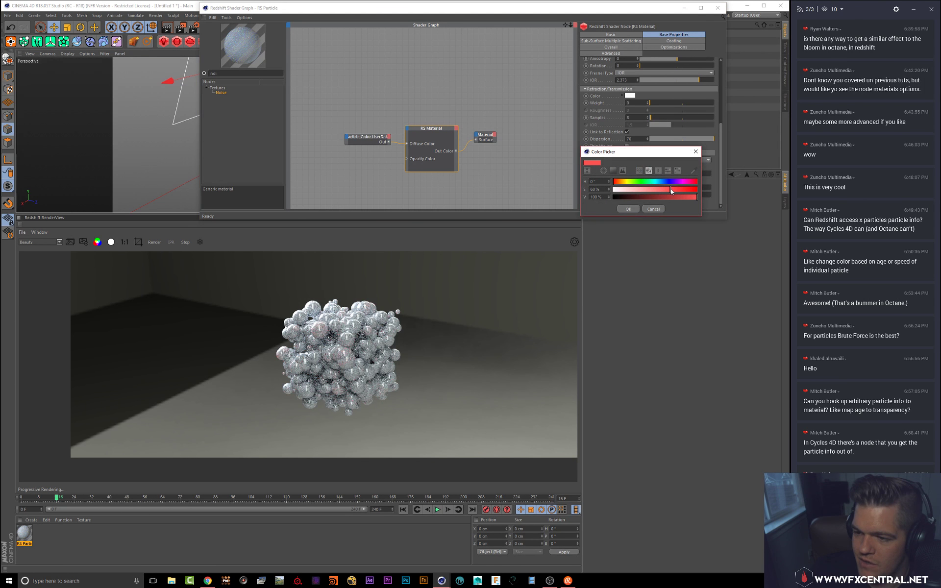
pyautogui.click(629, 209)
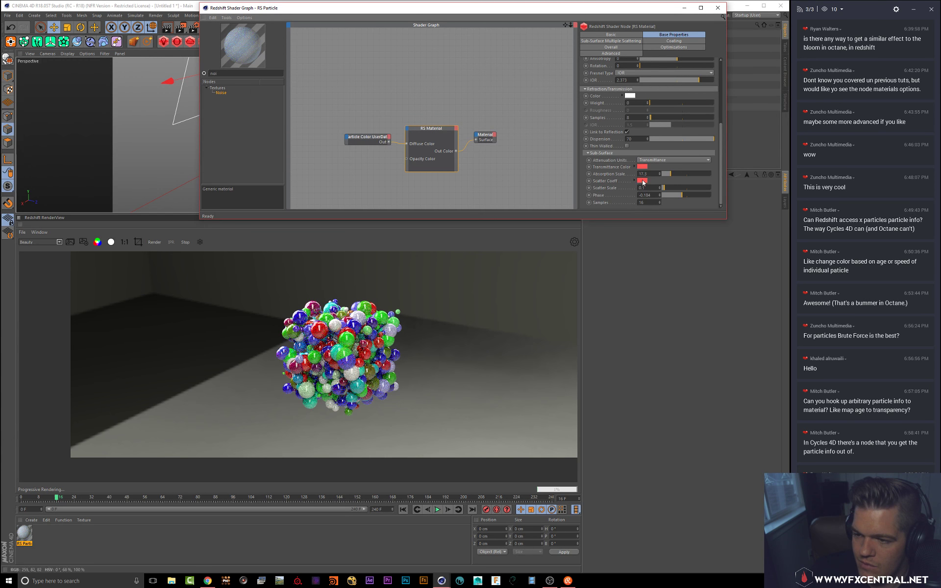
# Step: Try a nearly white Scatter Coeff at 8% saturation, and settle on a light blue
pyautogui.click(642, 181)
pyautogui.click(636, 189)
pyautogui.click(631, 208)
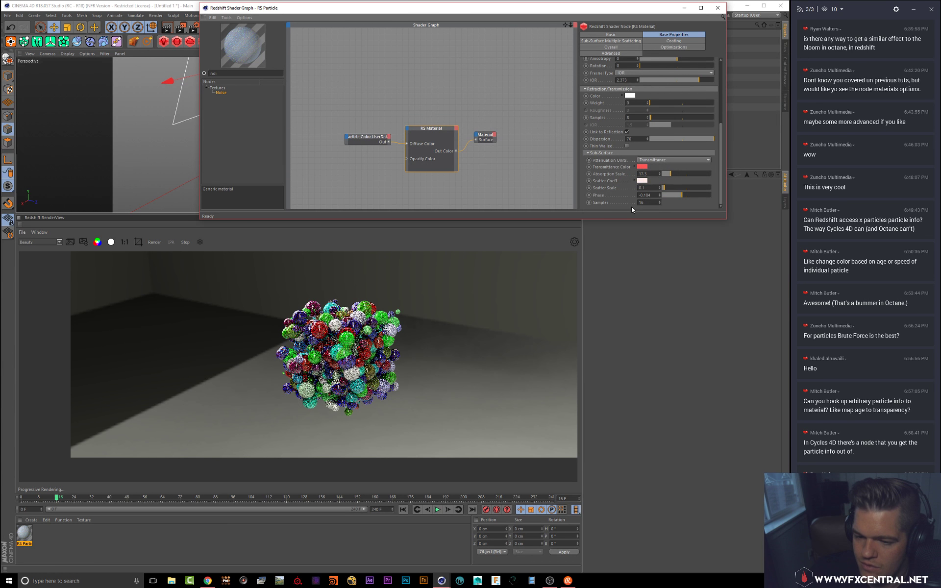
pyautogui.click(642, 181)
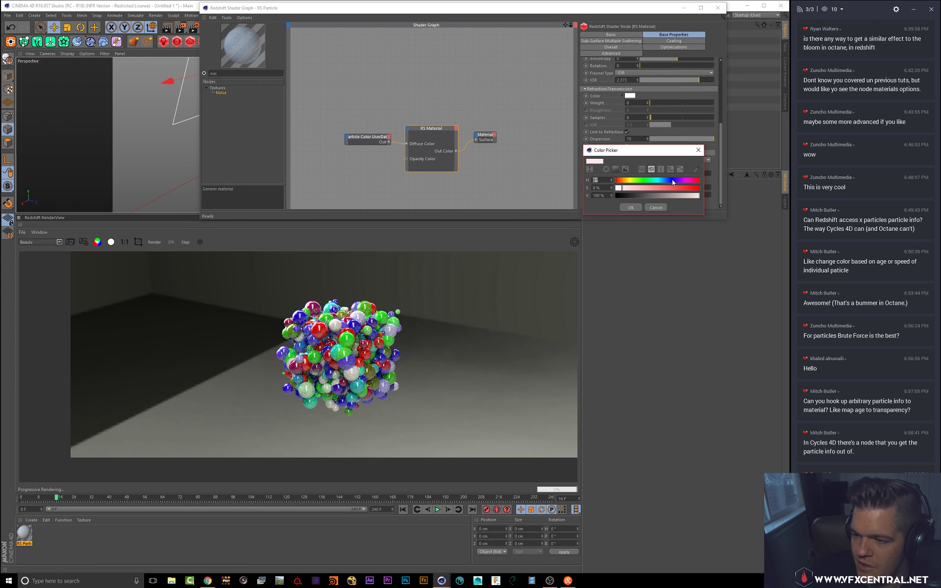
pyautogui.click(672, 179)
pyautogui.click(651, 188)
pyautogui.click(636, 208)
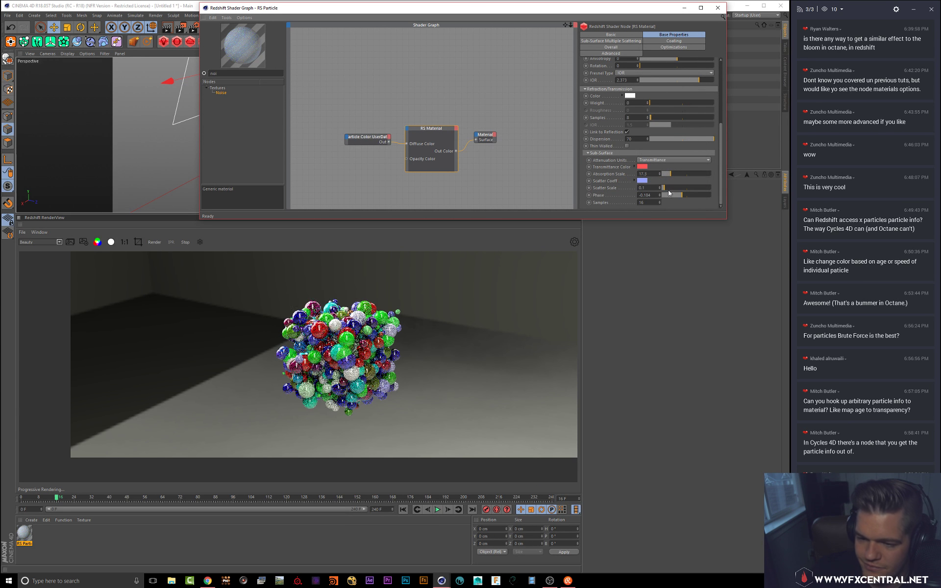
# Step: Set the sub-surface Scatter Scale to 0.02 and Phase to about 0.478, and close the shader graph window
pyautogui.moveTo(646, 189); pyautogui.dragTo(643, 189)
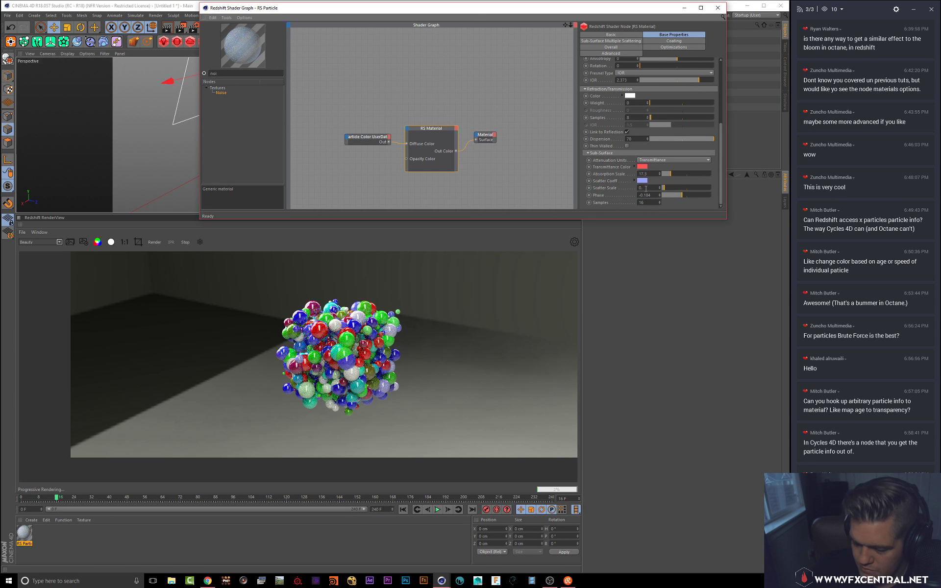
pyautogui.press('Return')
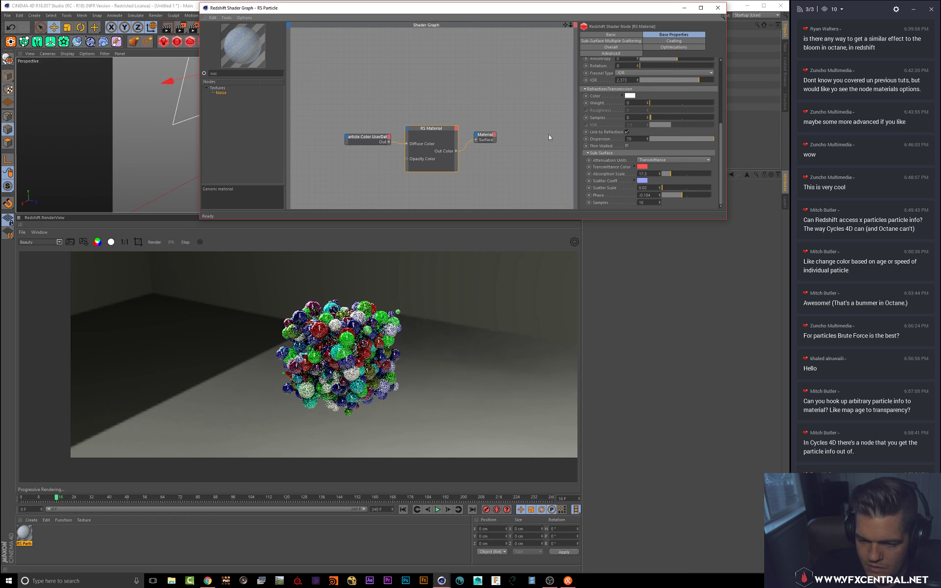
pyautogui.click(699, 195)
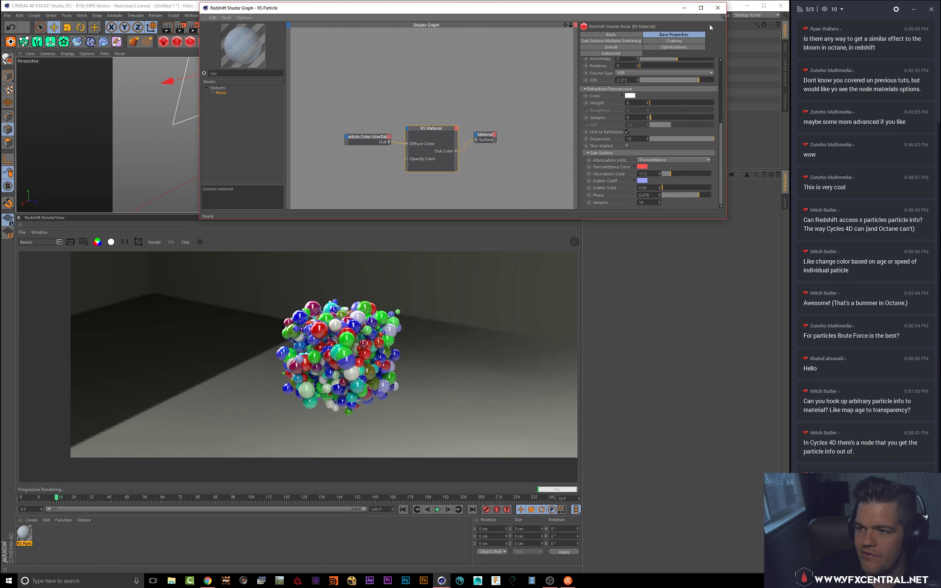
pyautogui.click(717, 8)
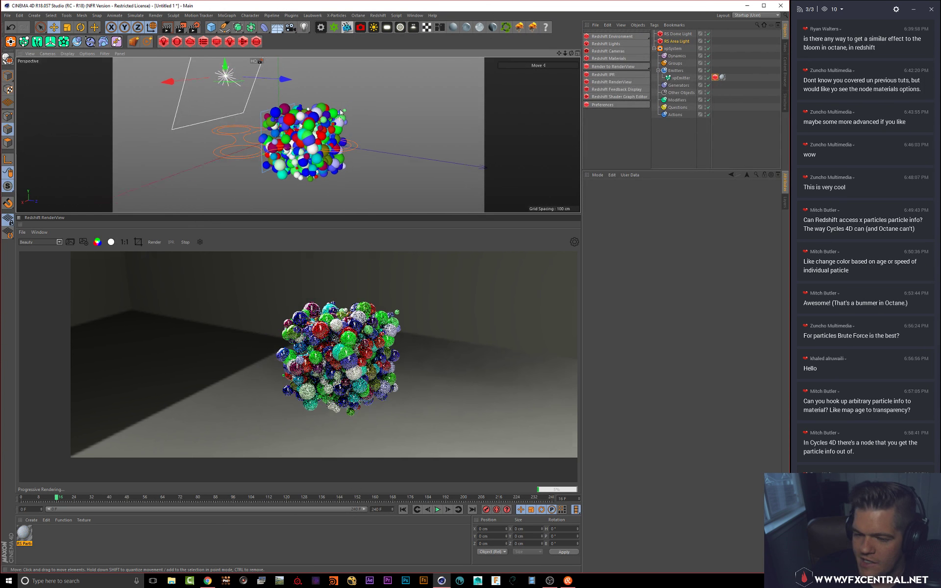
# Step: Examine the rendered particles from several angles and distances, advancing the simulation to frame 27
pyautogui.moveTo(341, 111)
pyautogui.keyDown('alt'); pyautogui.mouseDown()
pyautogui.moveTo(345, 86)
pyautogui.moveTo(335, 92)
pyautogui.mouseUp(); pyautogui.keyUp('alt')
pyautogui.keyDown('alt'); pyautogui.moveTo(298, 134); pyautogui.dragTo(325, 104); pyautogui.keyUp('alt')
pyautogui.keyDown('alt'); pyautogui.moveTo(315, 119); pyautogui.dragTo(338, 105, button='middle'); pyautogui.keyUp('alt')
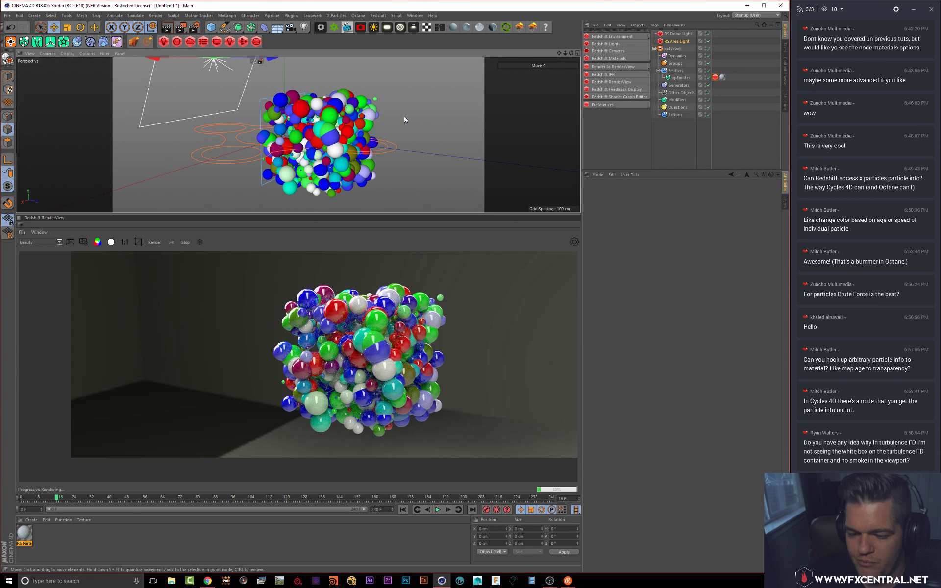
pyautogui.moveTo(410, 125)
pyautogui.keyDown('alt'); pyautogui.mouseDown()
pyautogui.moveTo(375, 131)
pyautogui.moveTo(393, 123)
pyautogui.mouseUp(); pyautogui.keyUp('alt')
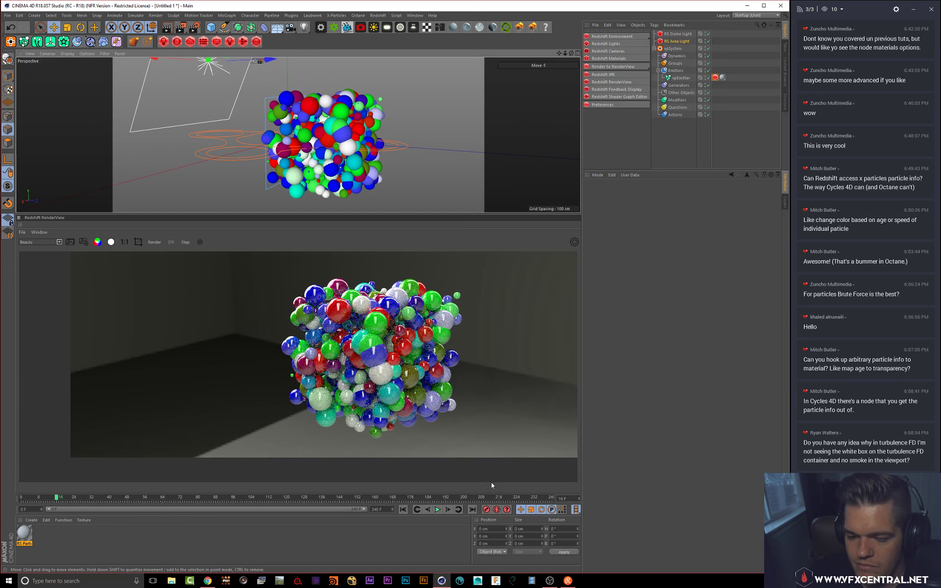
pyautogui.click(437, 511)
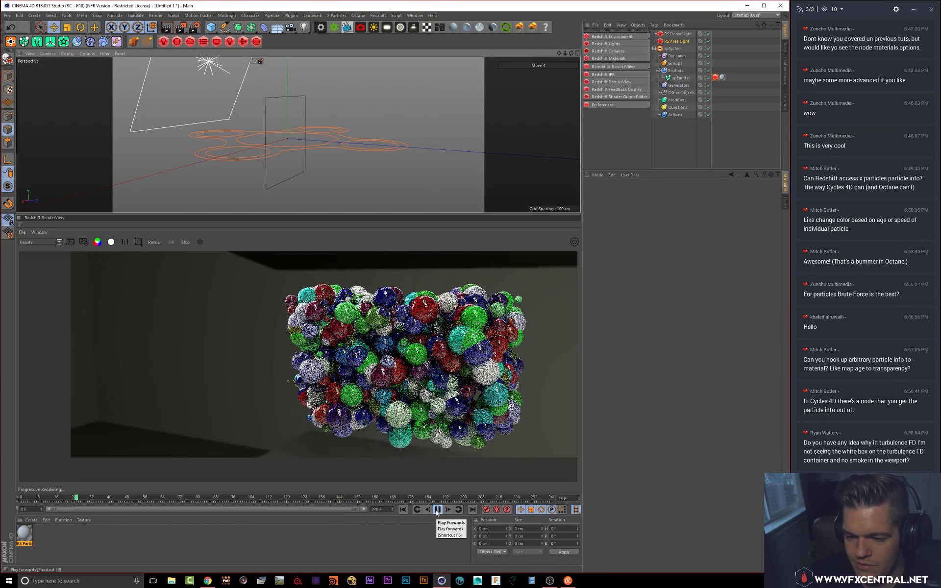
pyautogui.click(437, 510)
pyautogui.keyDown('alt'); pyautogui.moveTo(425, 119); pyautogui.dragTo(452, 108, button='middle'); pyautogui.keyUp('alt')
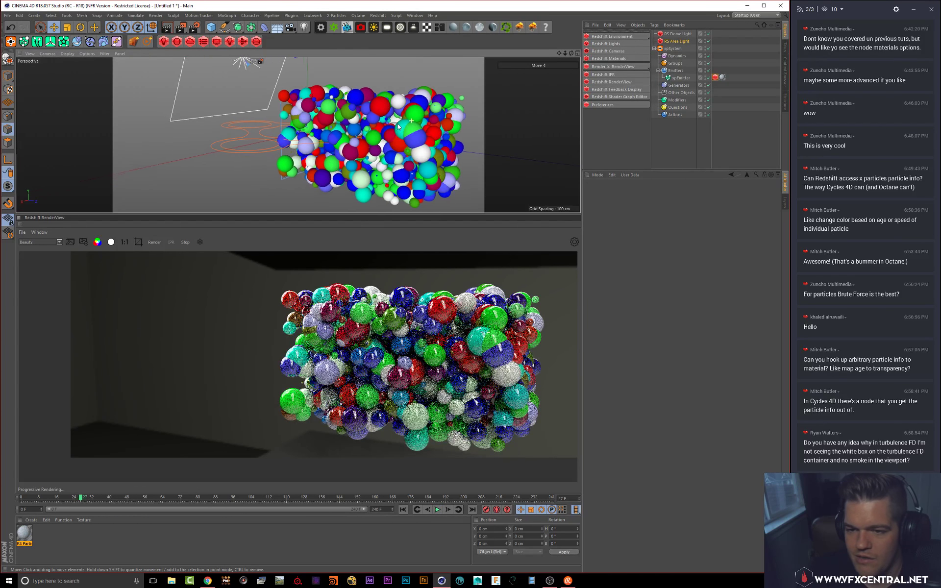
pyautogui.keyDown('alt'); pyautogui.moveTo(452, 108); pyautogui.dragTo(401, 133, button='right'); pyautogui.keyUp('alt')
pyautogui.keyDown('alt'); pyautogui.moveTo(400, 133); pyautogui.dragTo(364, 136, button='middle'); pyautogui.keyUp('alt')
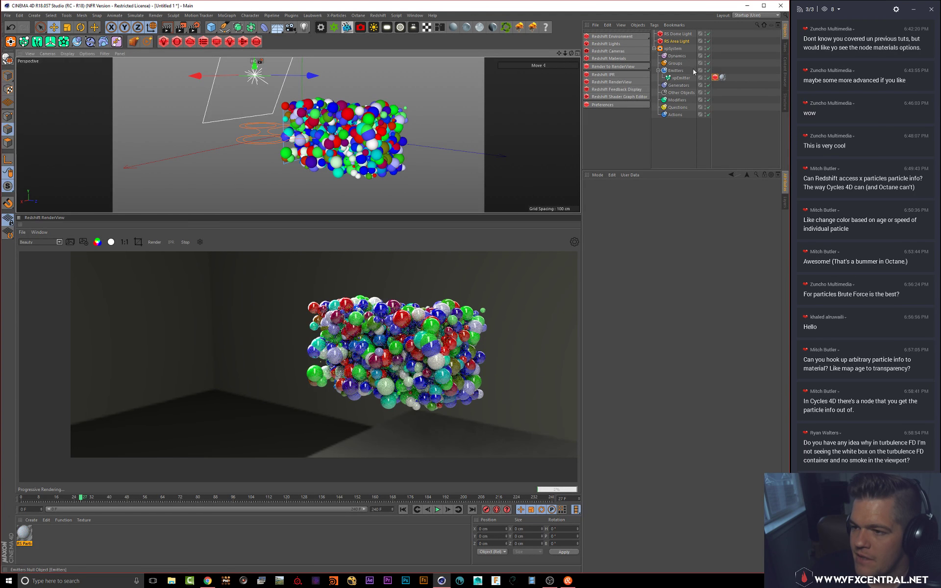
# Step: Add a Particle Life control modifier to the X-Particles system
pyautogui.click(673, 49)
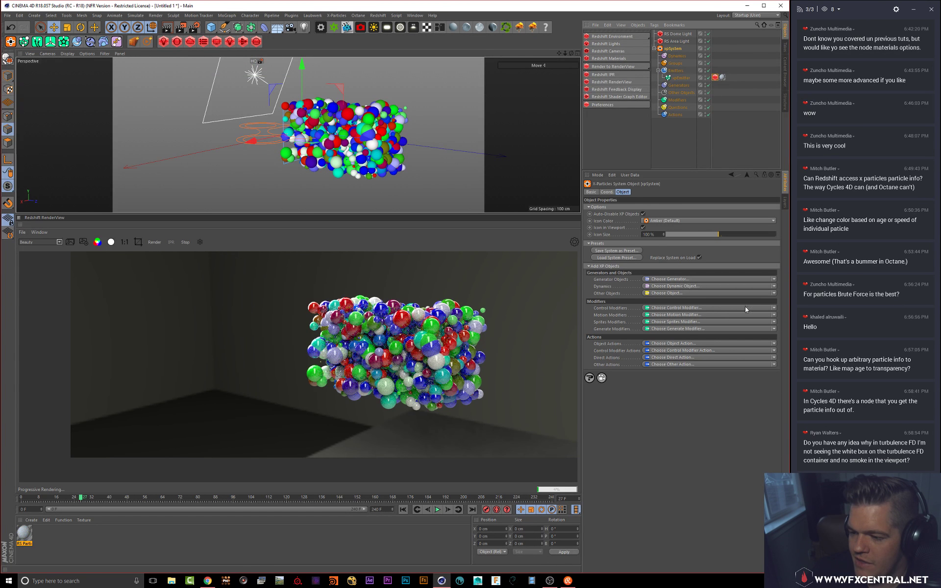
pyautogui.click(772, 307)
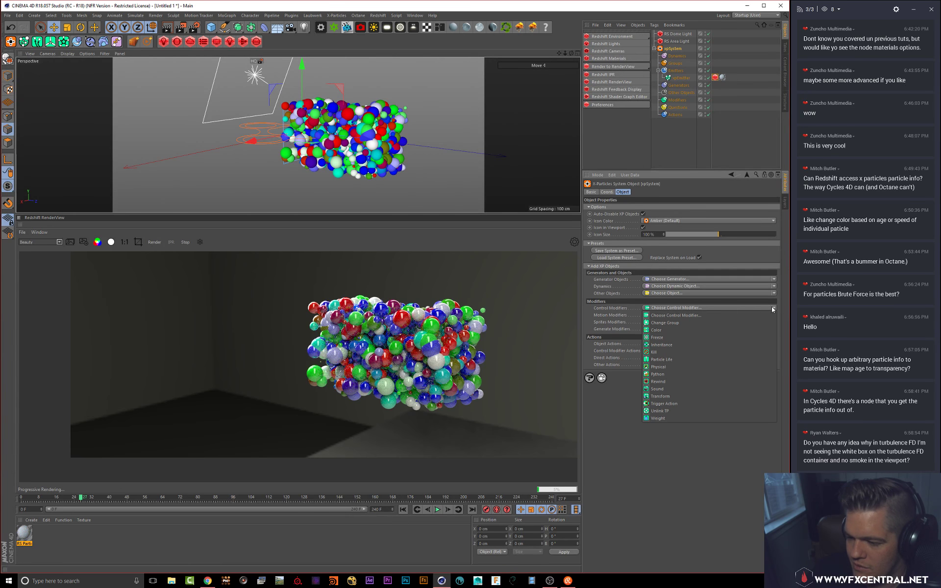
pyautogui.click(705, 359)
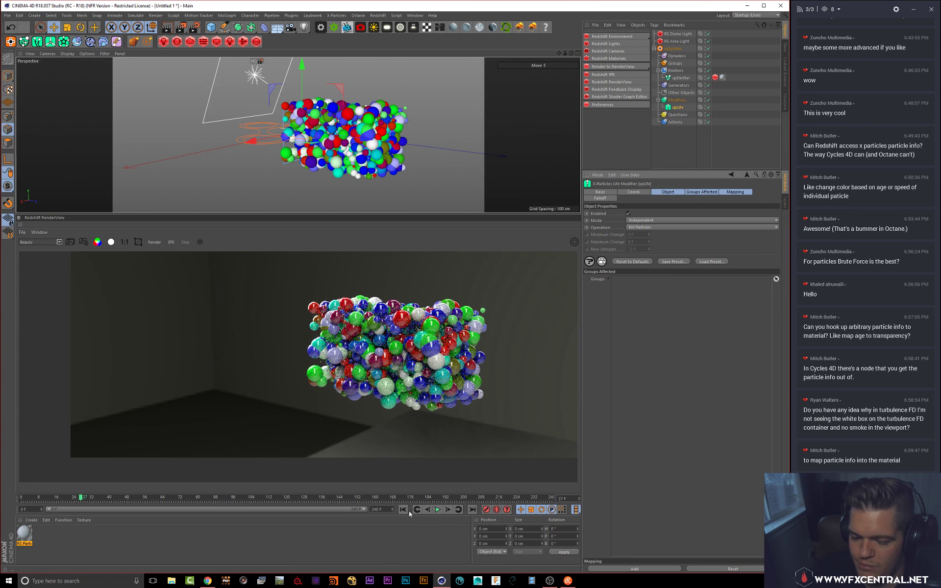
# Step: Test the life modifier by playing the simulation on, and replay it from the first frame, pausing at frame 16
pyautogui.click(438, 510)
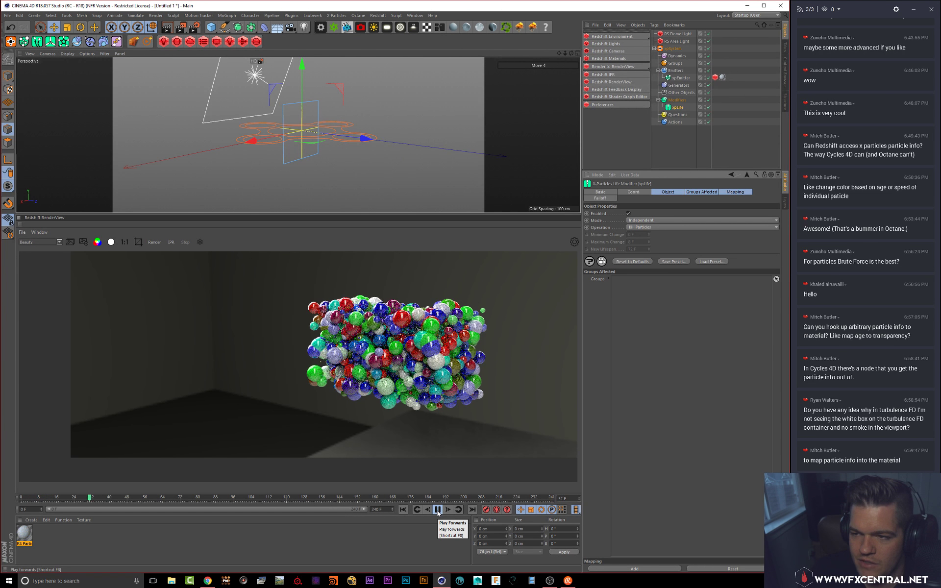
pyautogui.click(437, 510)
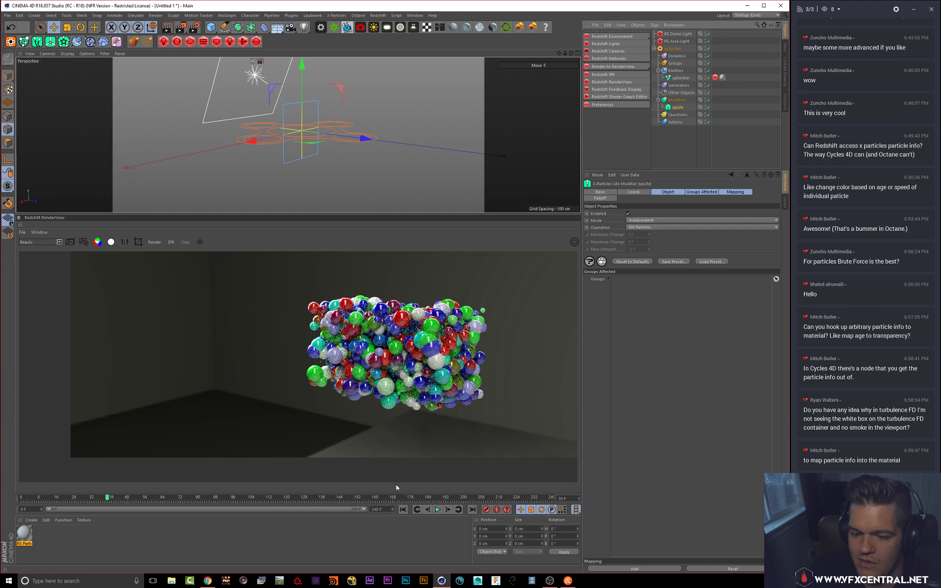
pyautogui.click(403, 509)
pyautogui.click(438, 510)
pyautogui.click(438, 509)
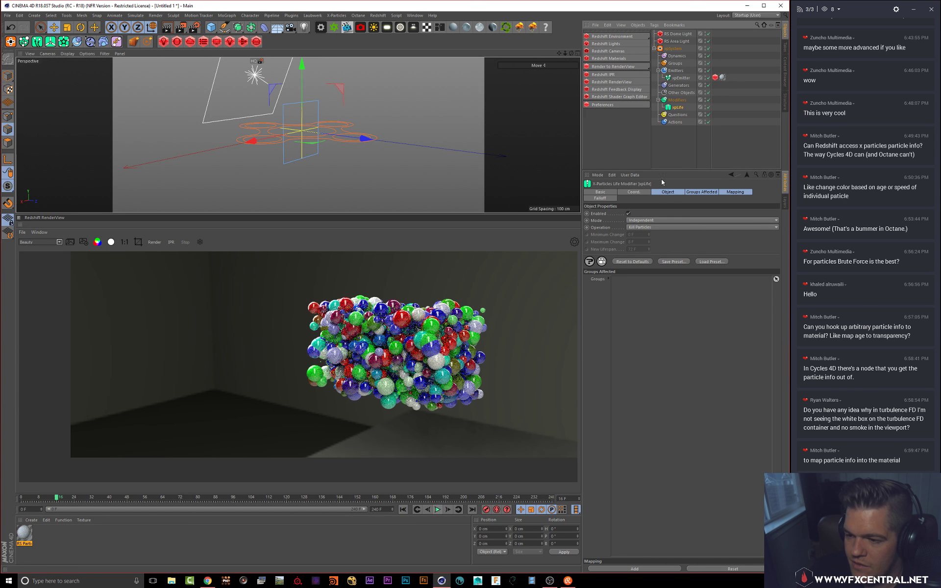
# Step: Set the life modifier's Operation to Decrease Lifespan and replay the simulation from the first frame
pyautogui.click(645, 226)
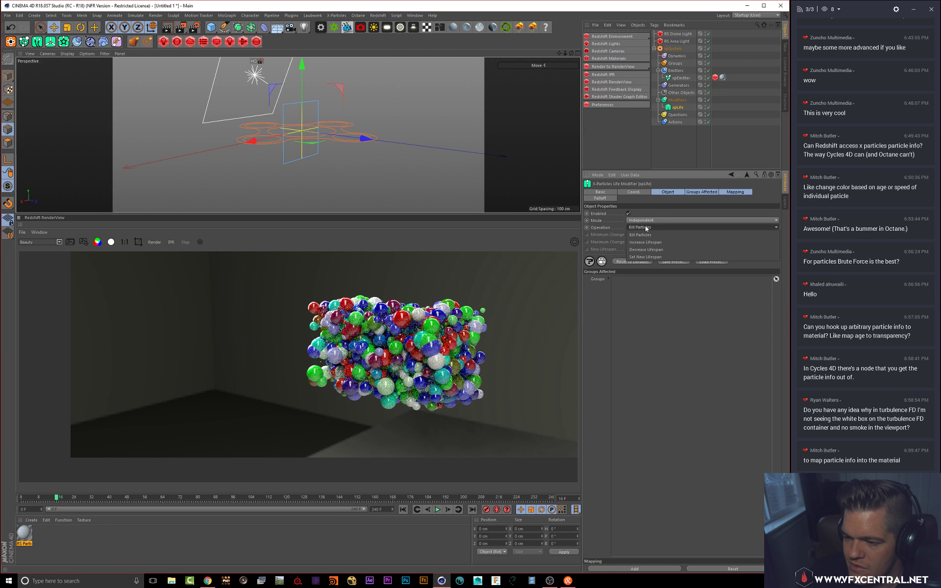
pyautogui.click(646, 250)
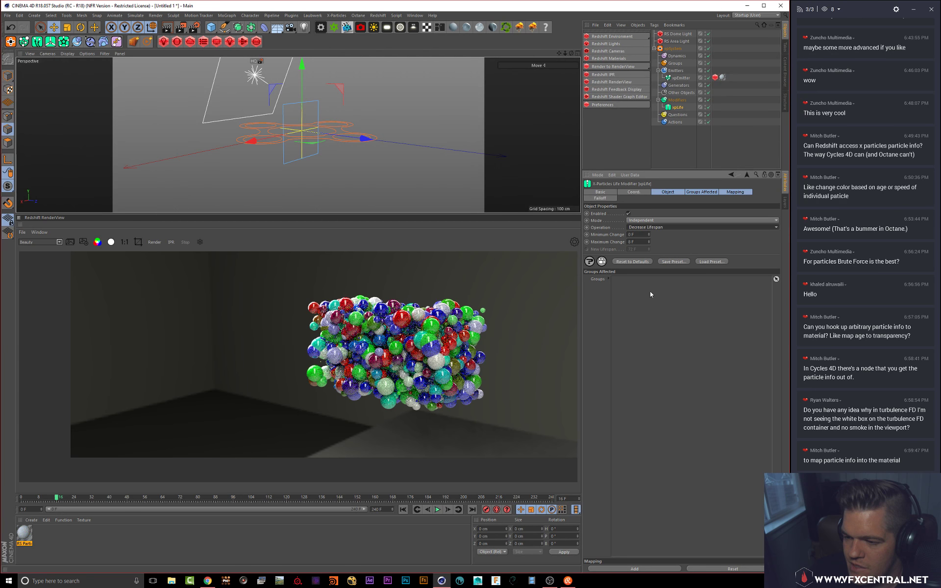
pyautogui.click(407, 511)
pyautogui.click(437, 509)
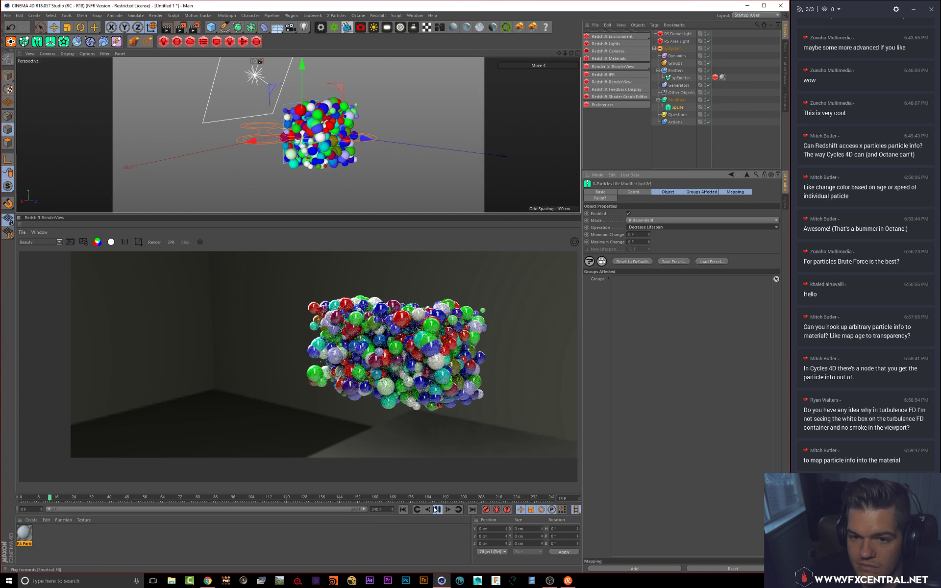
# Step: Play the simulation on and pause it at frame 69
pyautogui.scroll(-3, 401, 189)
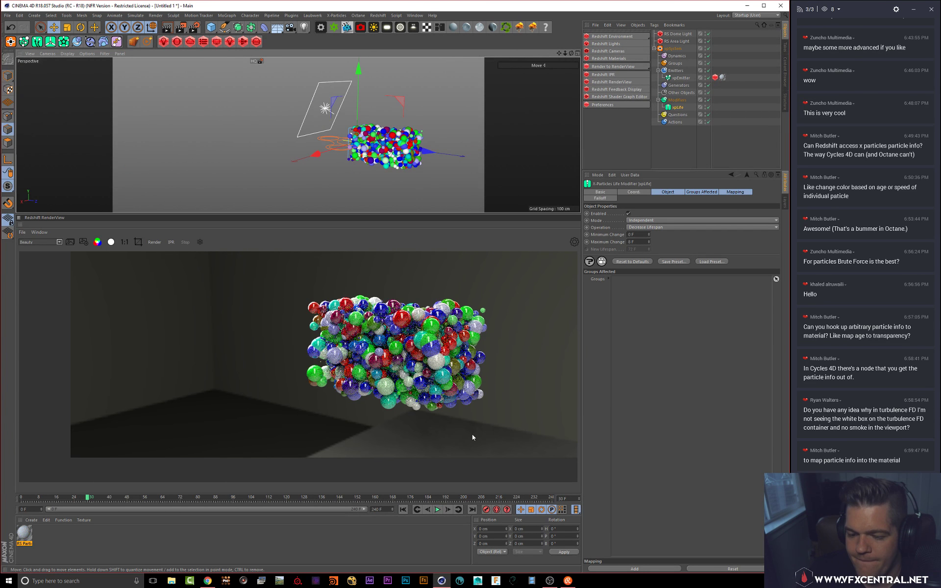
pyautogui.click(437, 510)
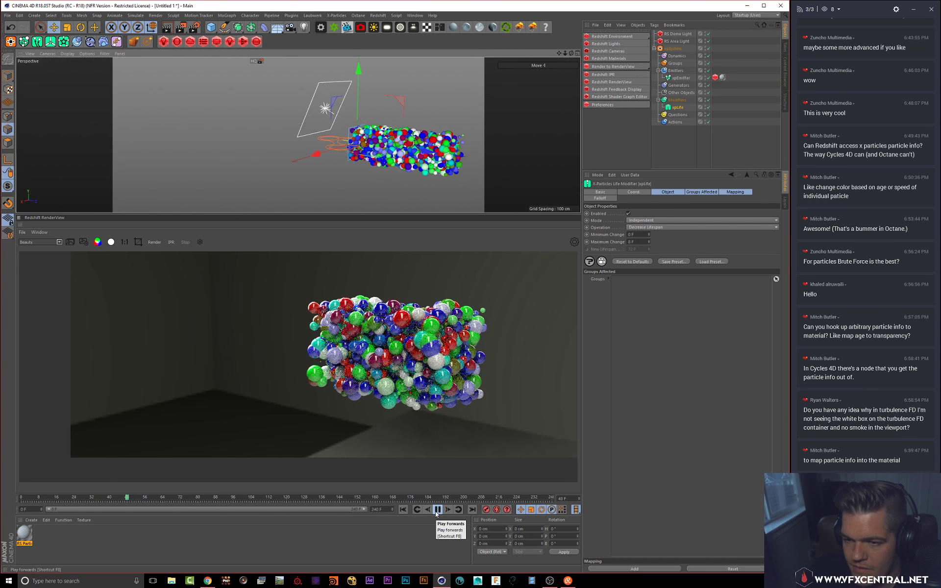
pyautogui.click(438, 510)
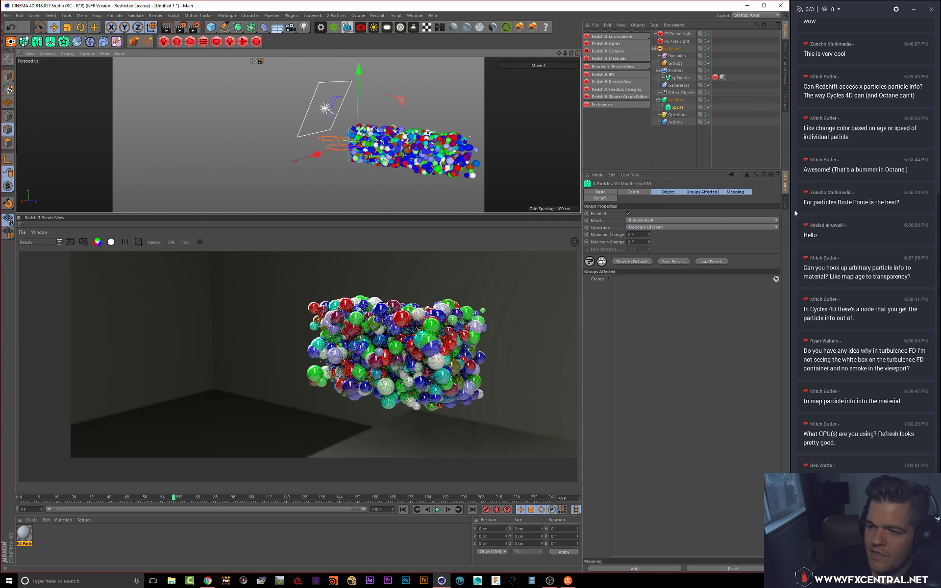
# Step: Review the particle emitter's display and color settings while viewing the particles from a slightly different angle
pyautogui.click(683, 79)
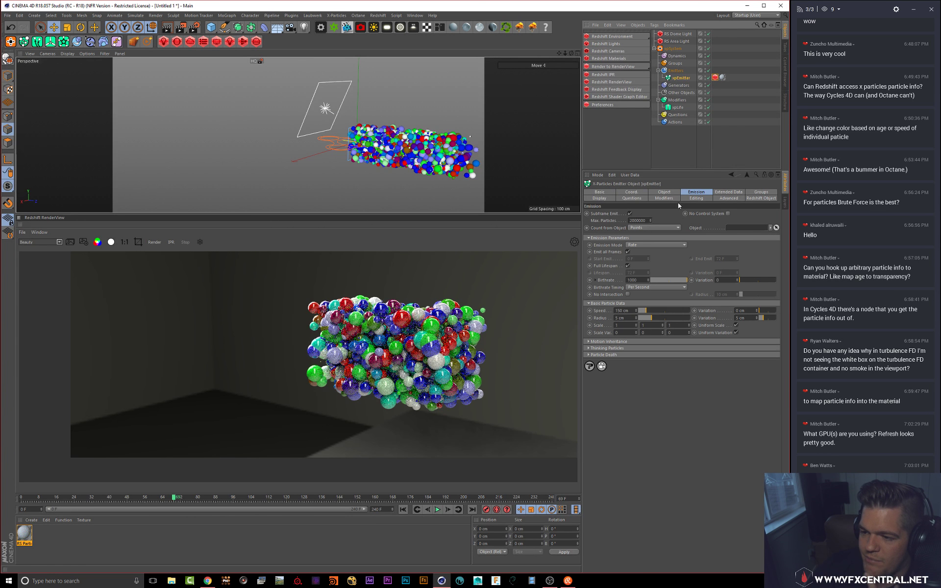
pyautogui.click(608, 198)
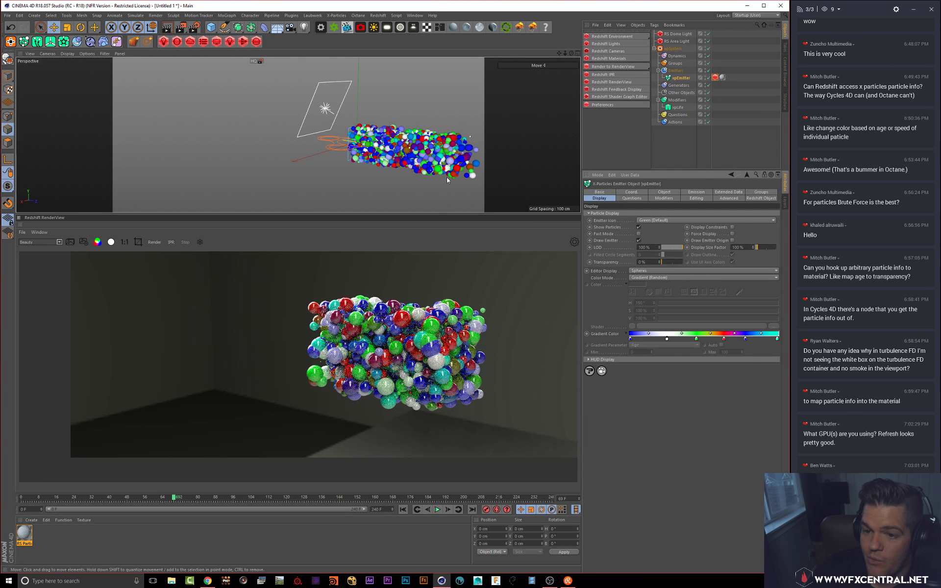
pyautogui.keyDown('alt'); pyautogui.moveTo(431, 99); pyautogui.dragTo(376, 95, button='middle'); pyautogui.keyUp('alt')
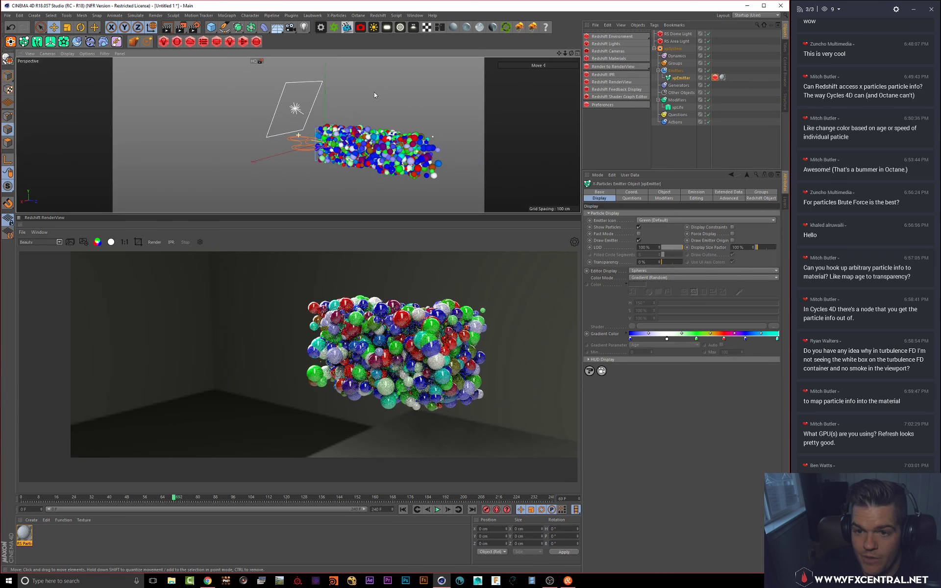
pyautogui.keyDown('alt'); pyautogui.moveTo(376, 96); pyautogui.dragTo(364, 102); pyautogui.keyUp('alt')
pyautogui.keyDown('alt'); pyautogui.moveTo(407, 93); pyautogui.dragTo(362, 98, button='middle'); pyautogui.keyUp('alt')
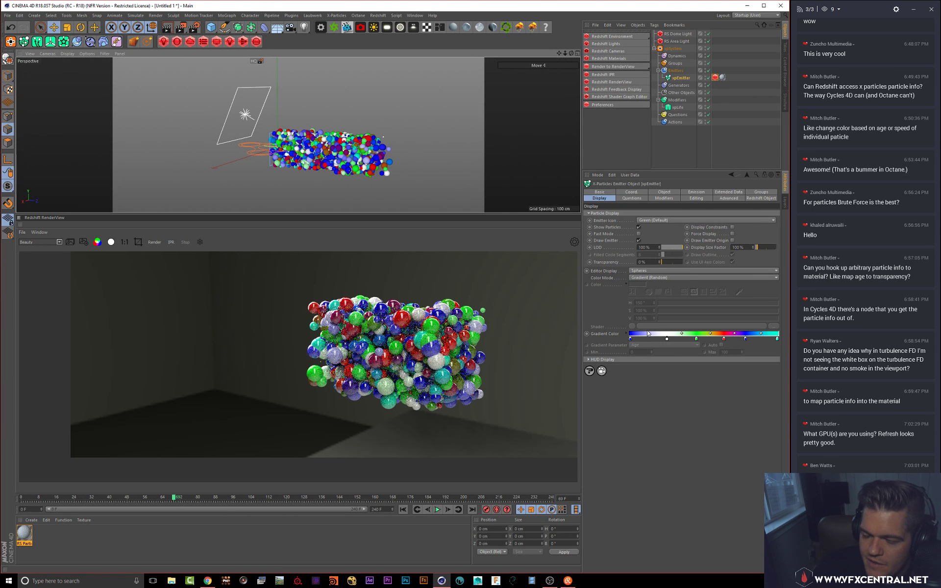
pyautogui.click(31, 520)
pyautogui.moveTo(73, 471)
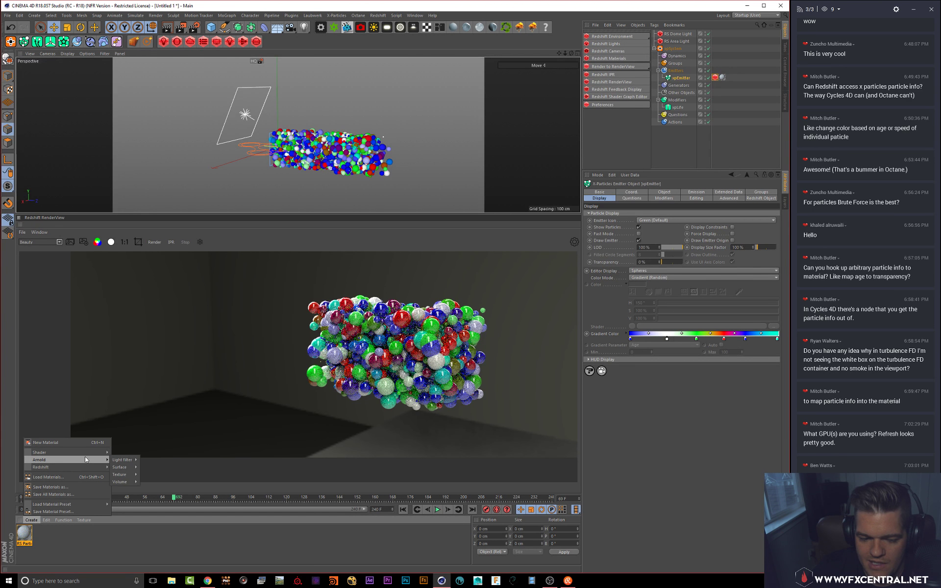
pyautogui.moveTo(86, 454)
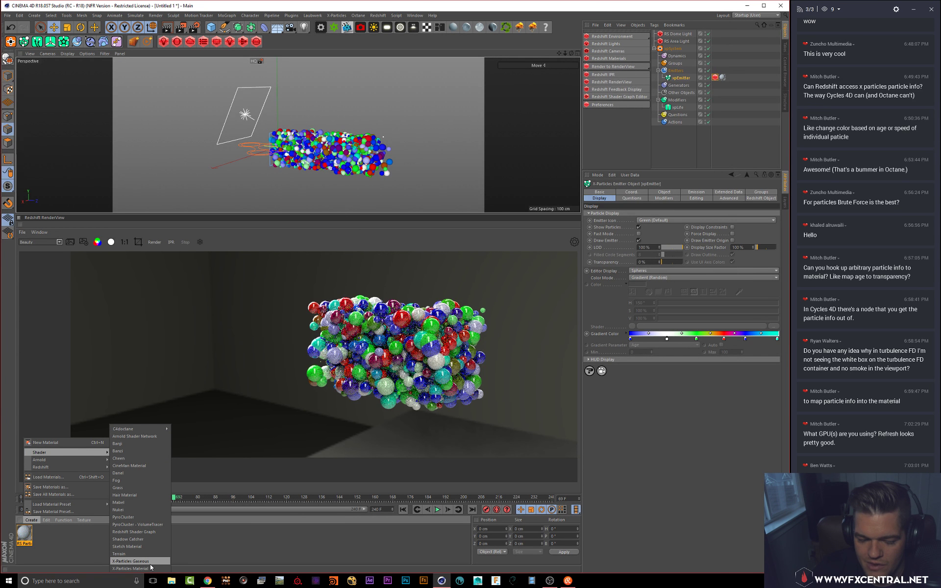
pyautogui.click(212, 546)
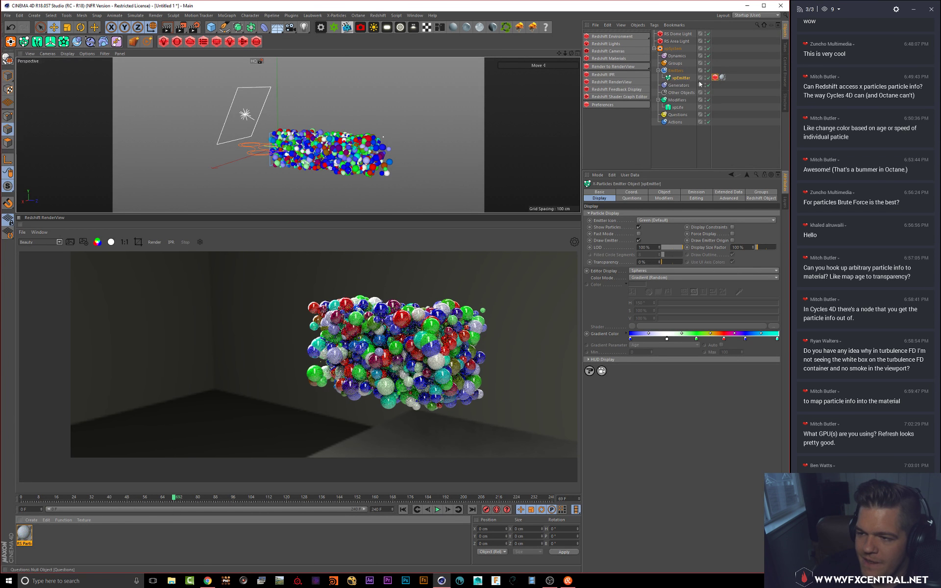
# Step: Look through the emitter's modifier, question, editing, emission, extended data and group settings for particle-driven options
pyautogui.click(659, 198)
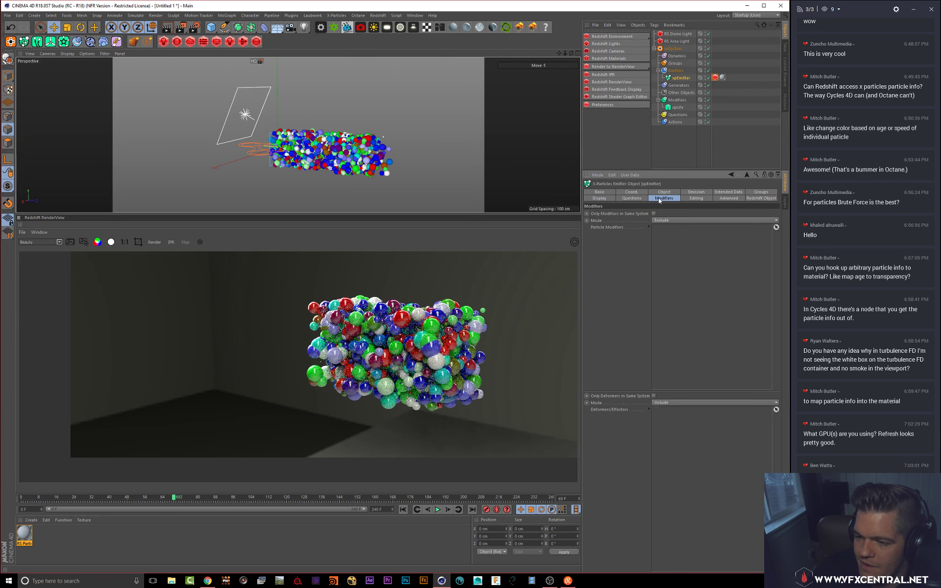
pyautogui.click(618, 197)
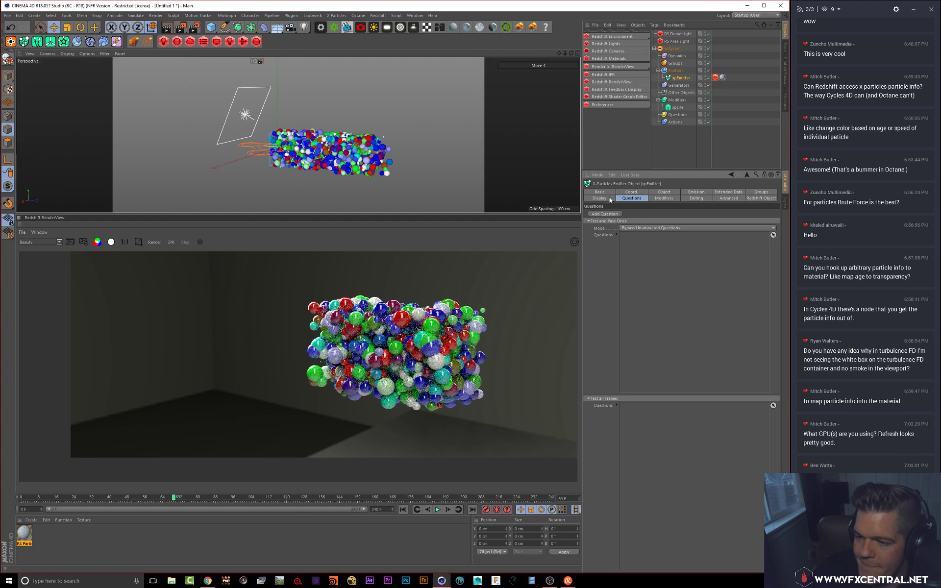
pyautogui.click(729, 197)
pyautogui.click(675, 197)
pyautogui.click(703, 194)
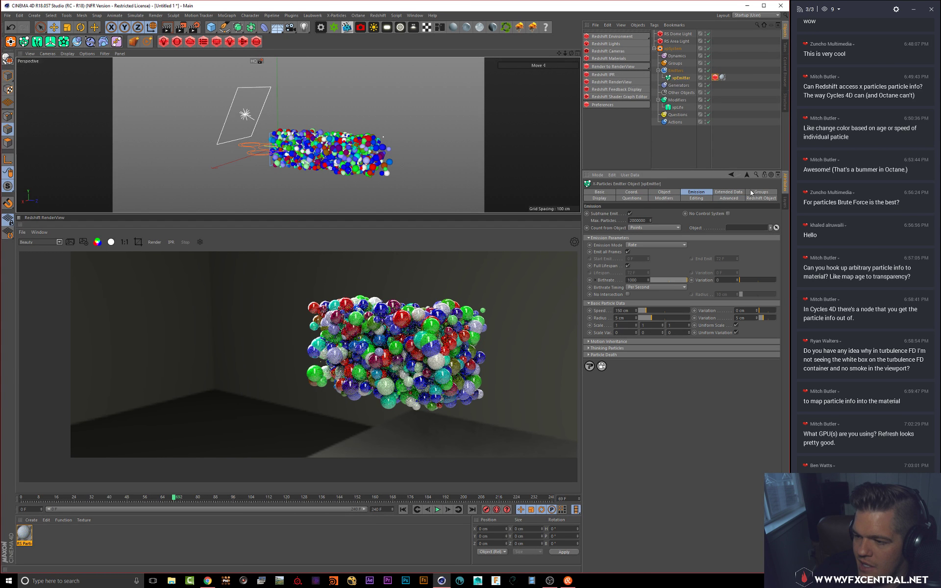
pyautogui.click(705, 197)
pyautogui.click(728, 193)
pyautogui.click(753, 192)
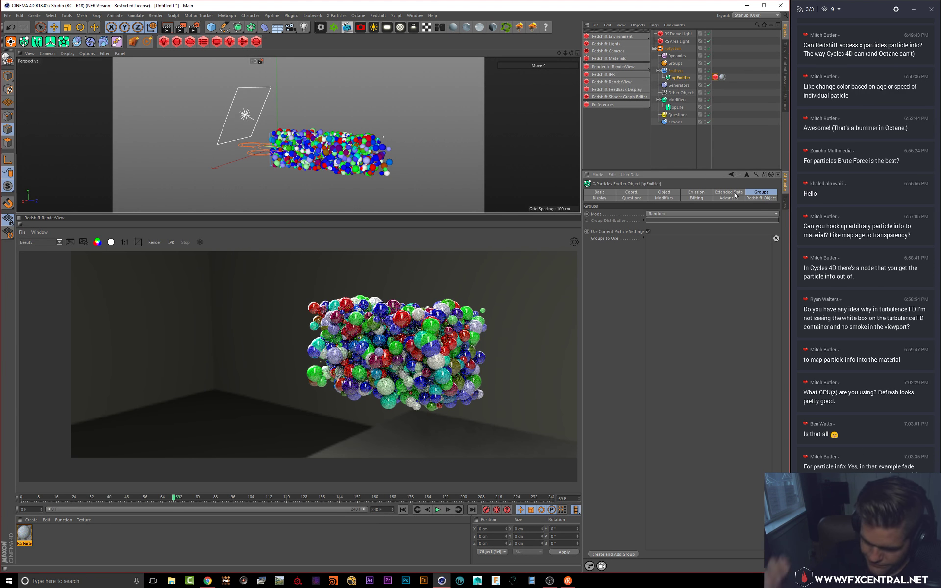
pyautogui.click(725, 192)
# Step: Set the emitter's Birthrate Variation to 1000 and replay the simulation from the first frame, pausing at frame 39
pyautogui.click(708, 193)
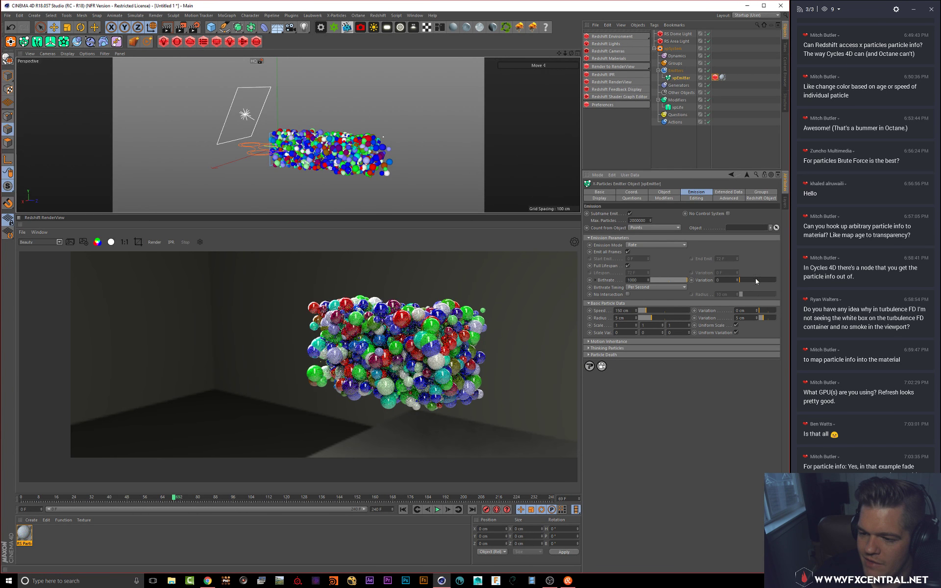
pyautogui.moveTo(740, 280); pyautogui.dragTo(555, 378)
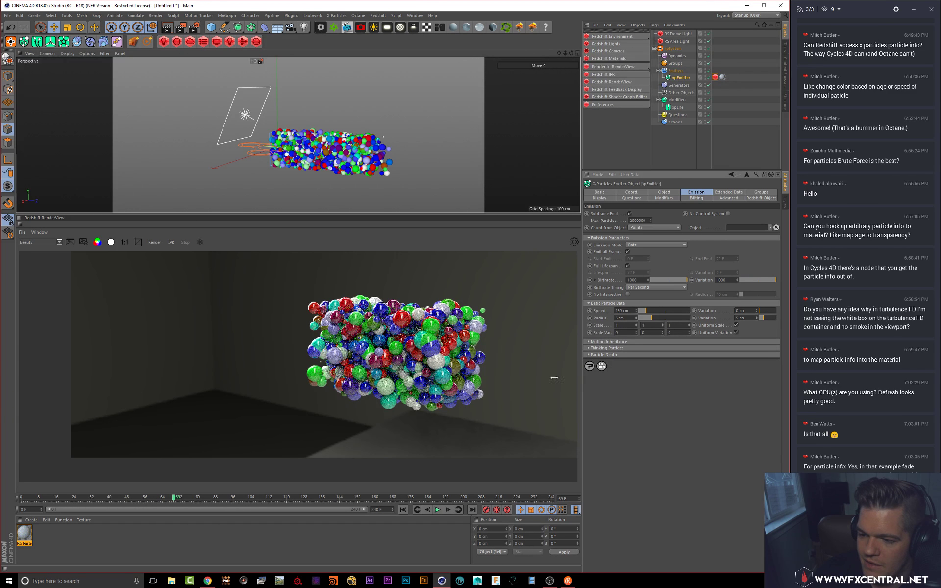
pyautogui.click(403, 510)
pyautogui.click(437, 510)
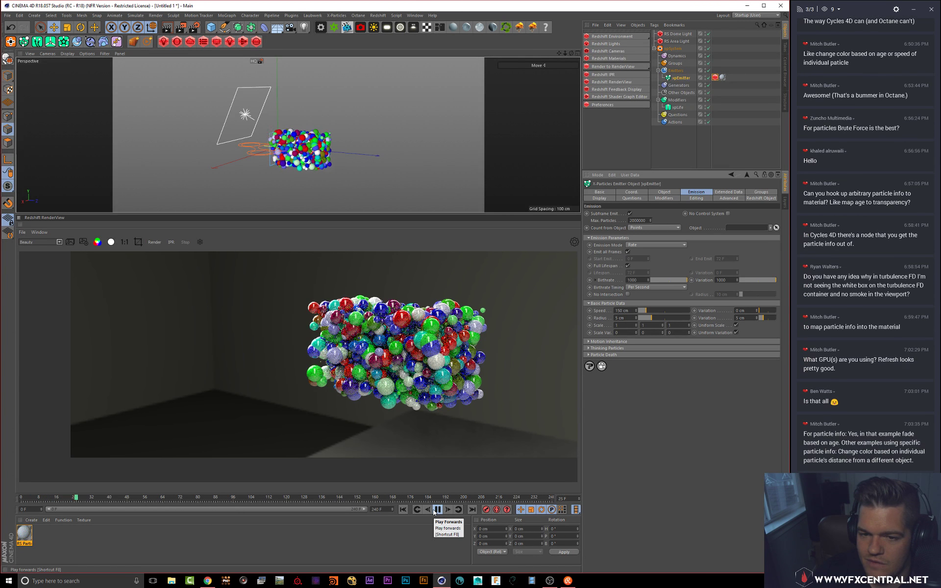
pyautogui.click(435, 510)
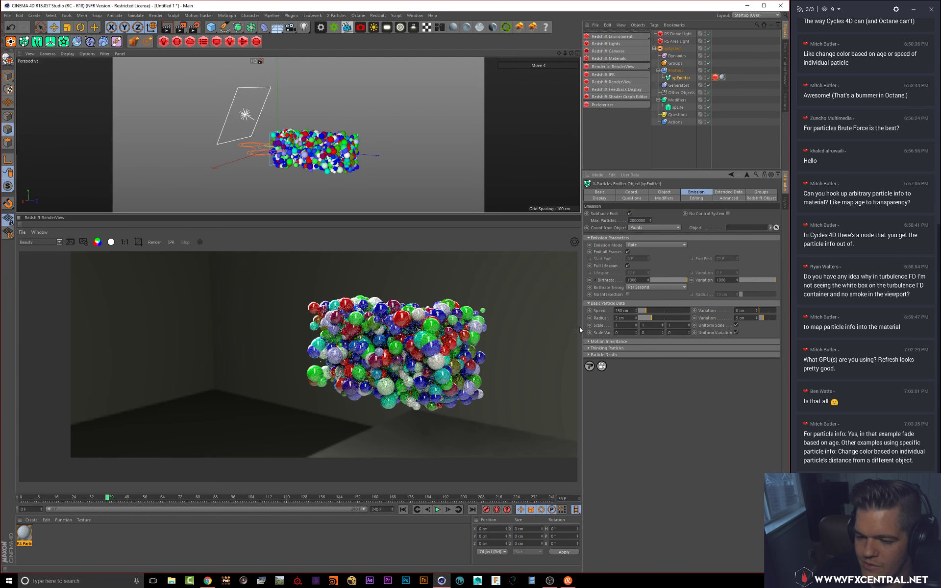
# Step: Check the emitter's other settings from a new view angle and return to its particle display options
pyautogui.moveTo(344, 135)
pyautogui.keyDown('alt'); pyautogui.mouseDown()
pyautogui.moveTo(330, 142)
pyautogui.moveTo(359, 128)
pyautogui.mouseUp(); pyautogui.keyUp('alt')
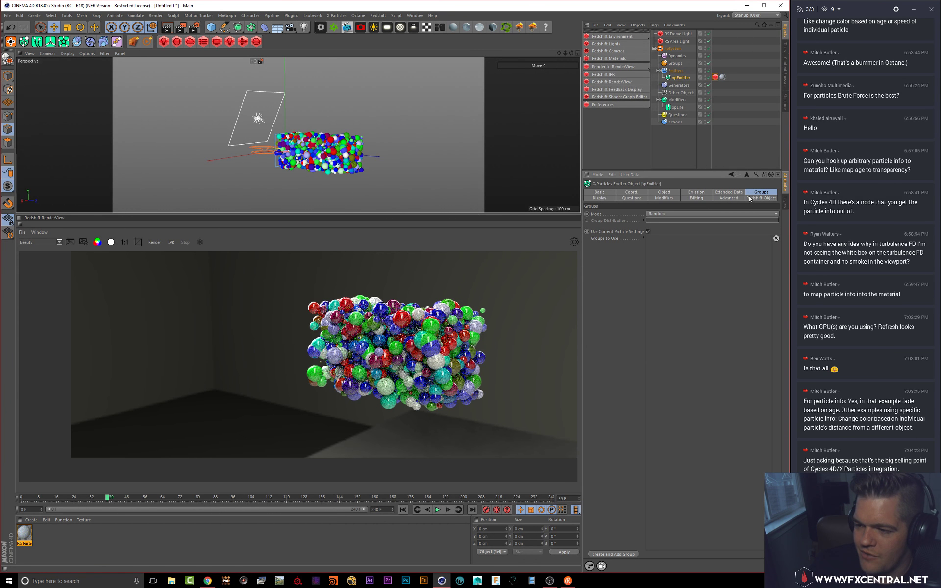
pyautogui.click(730, 198)
pyautogui.click(696, 198)
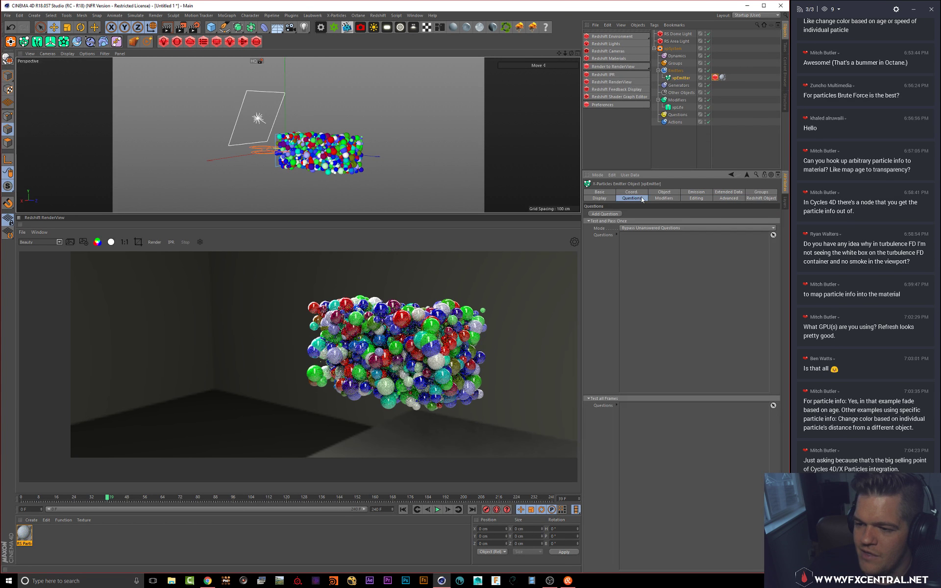
pyautogui.click(608, 197)
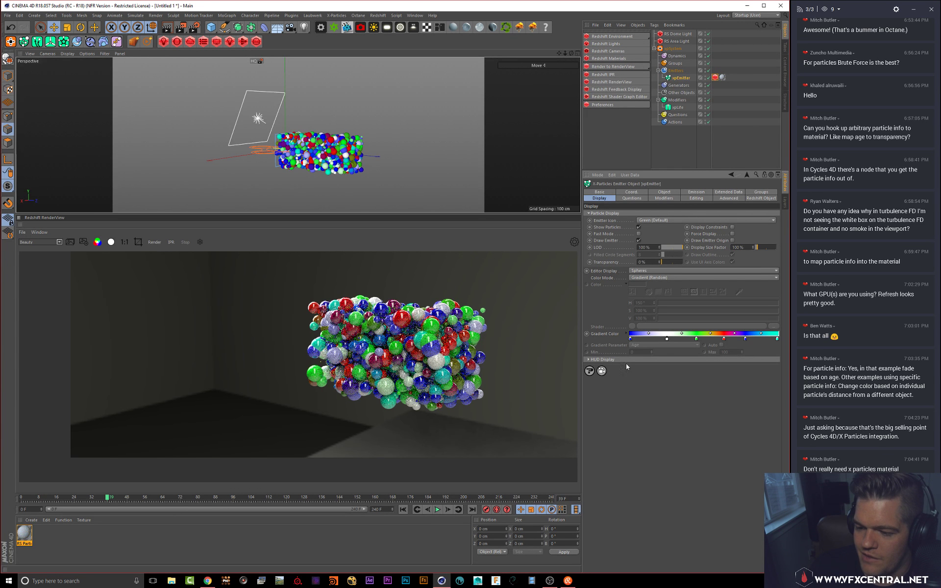
# Step: Try the Use Shader color mode on the emitter with a Noise shader, replaying the simulation from the first frame
pyautogui.click(633, 278)
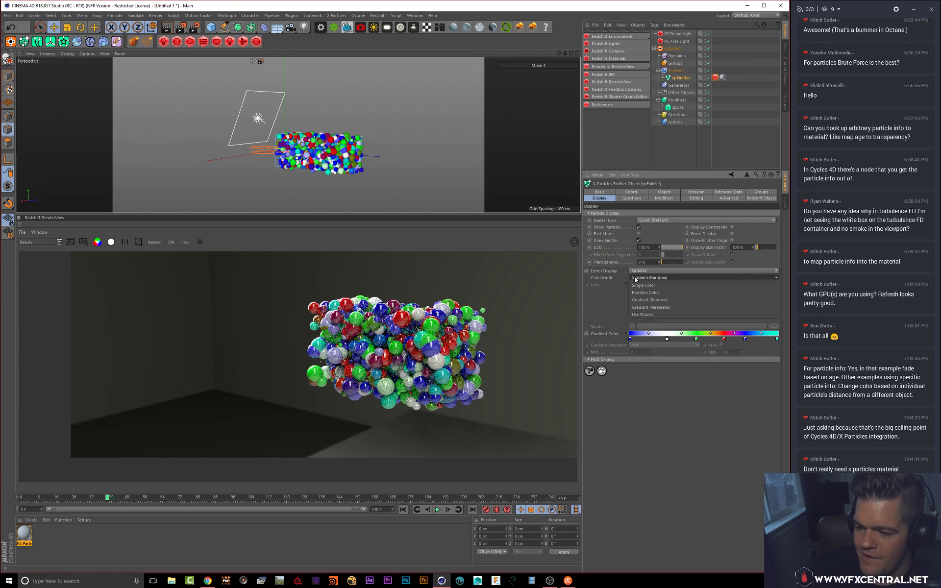
pyautogui.click(654, 316)
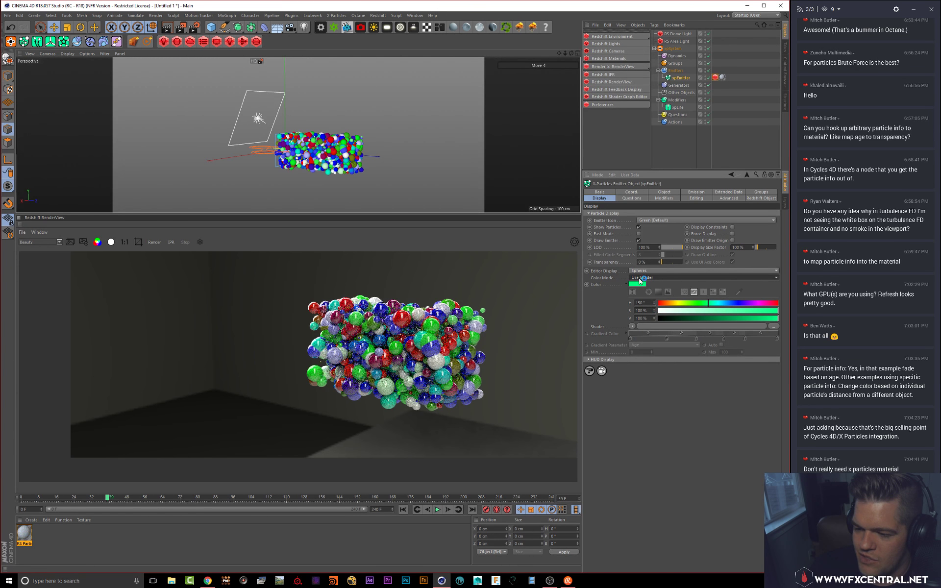
pyautogui.click(639, 280)
pyautogui.click(632, 315)
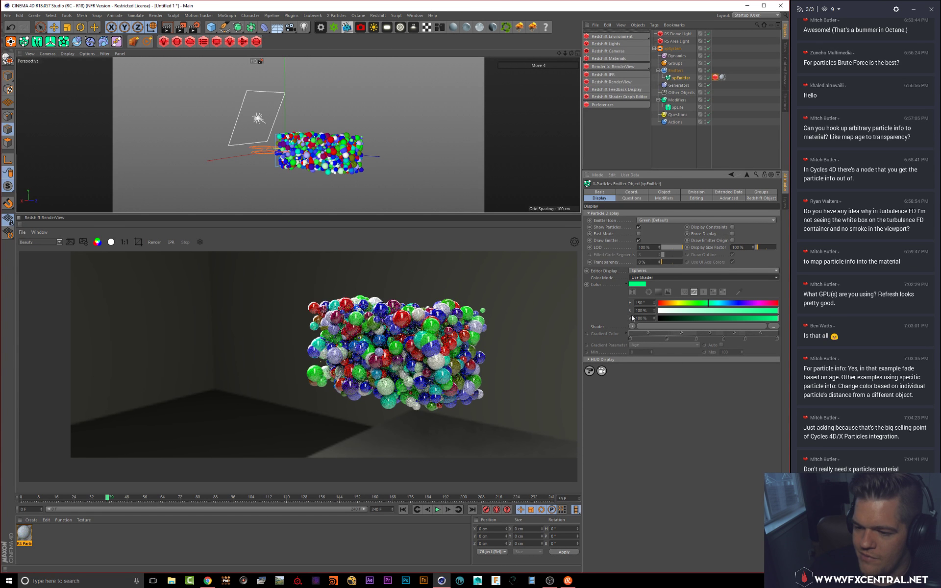
pyautogui.click(632, 326)
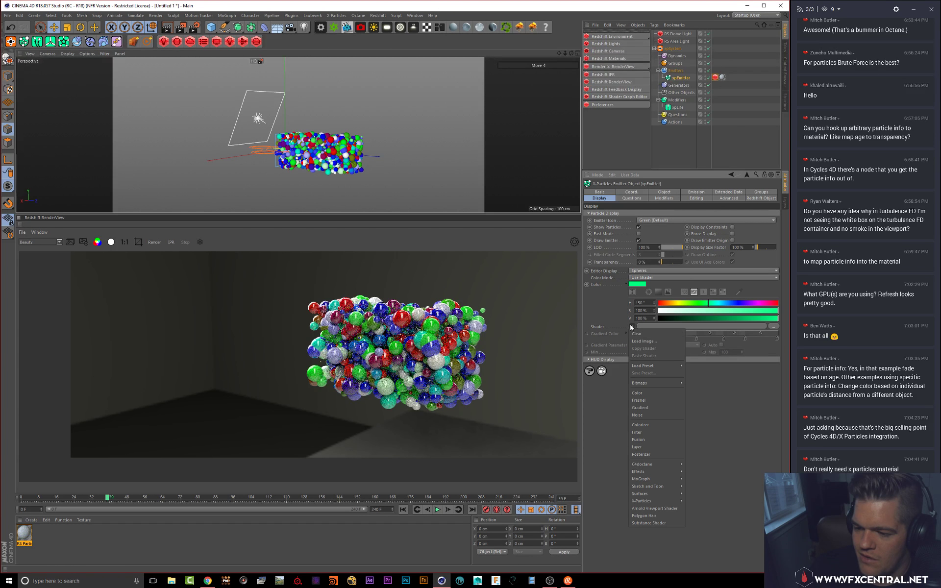
pyautogui.click(646, 415)
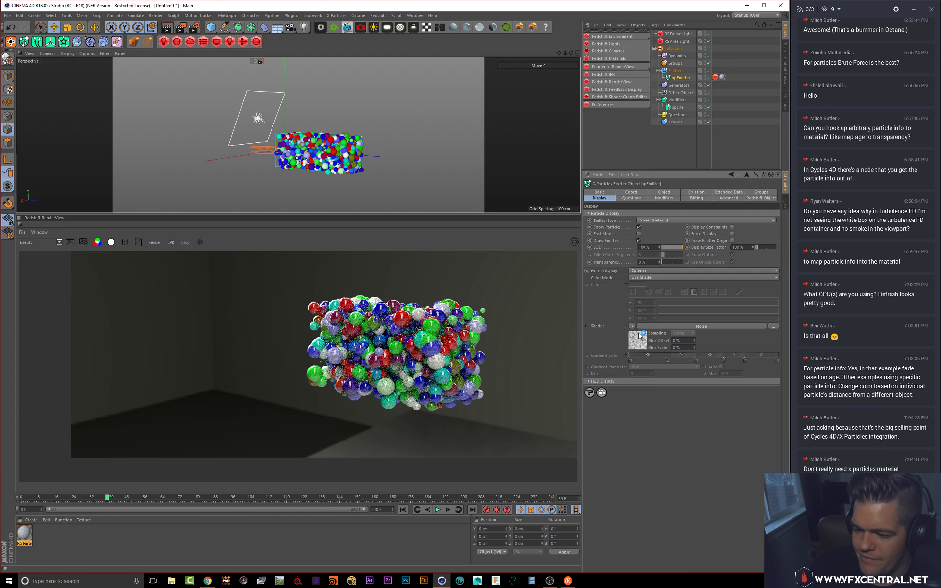
pyautogui.click(405, 513)
pyautogui.click(437, 510)
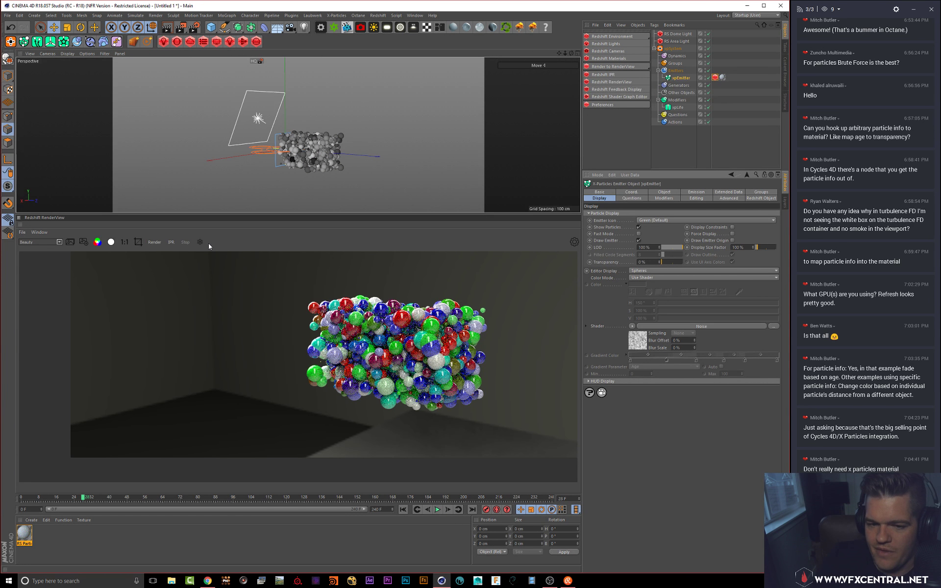
# Step: Set the emitter's Color Mode to Gradient (Parameter) driven by Age and replay from the first frame, pausing at frame 65
pyautogui.click(635, 272)
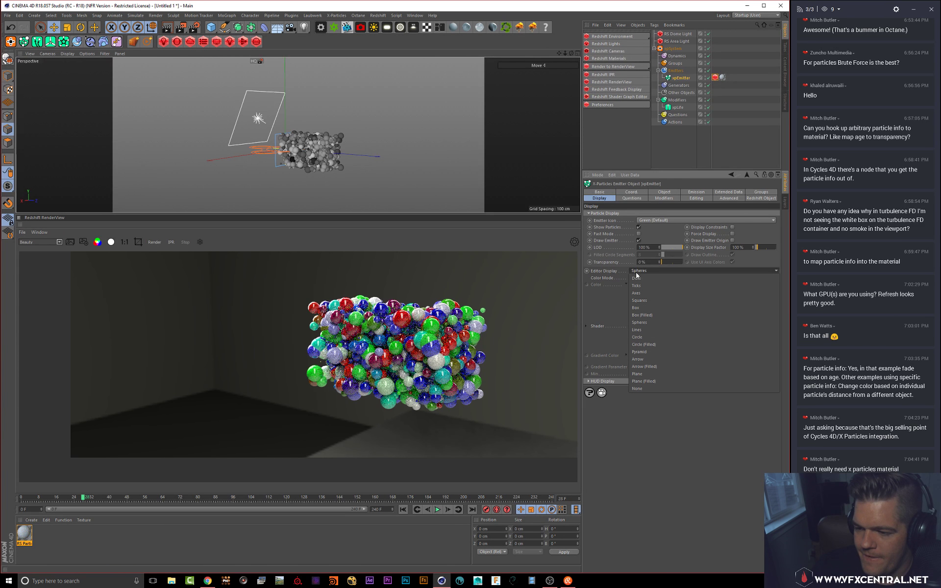
pyautogui.click(608, 295)
pyautogui.click(638, 278)
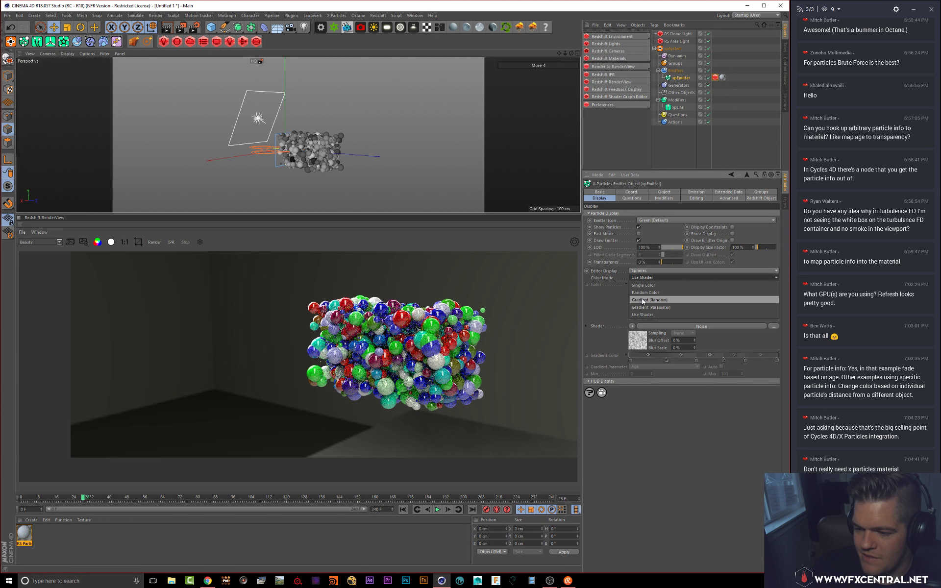
pyautogui.click(638, 308)
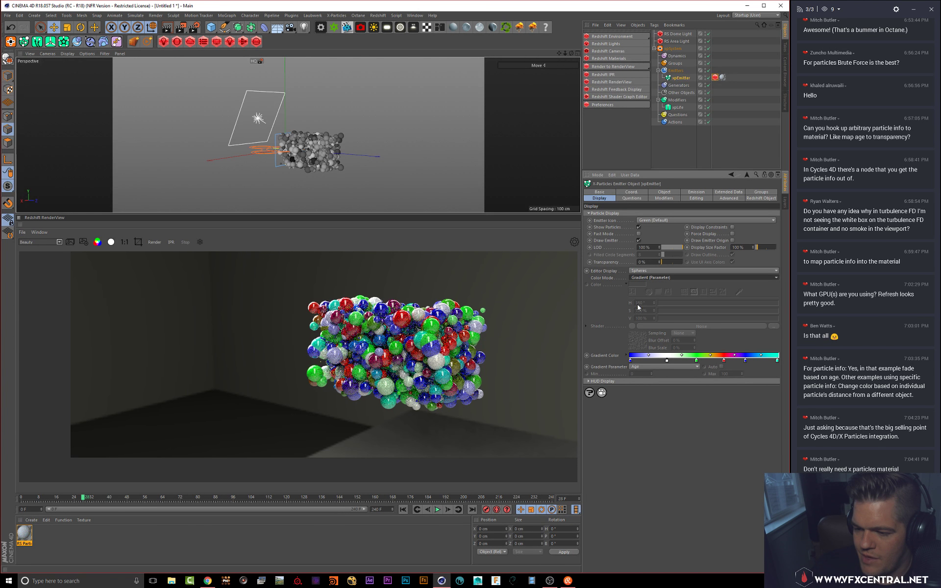
pyautogui.click(404, 511)
pyautogui.click(439, 512)
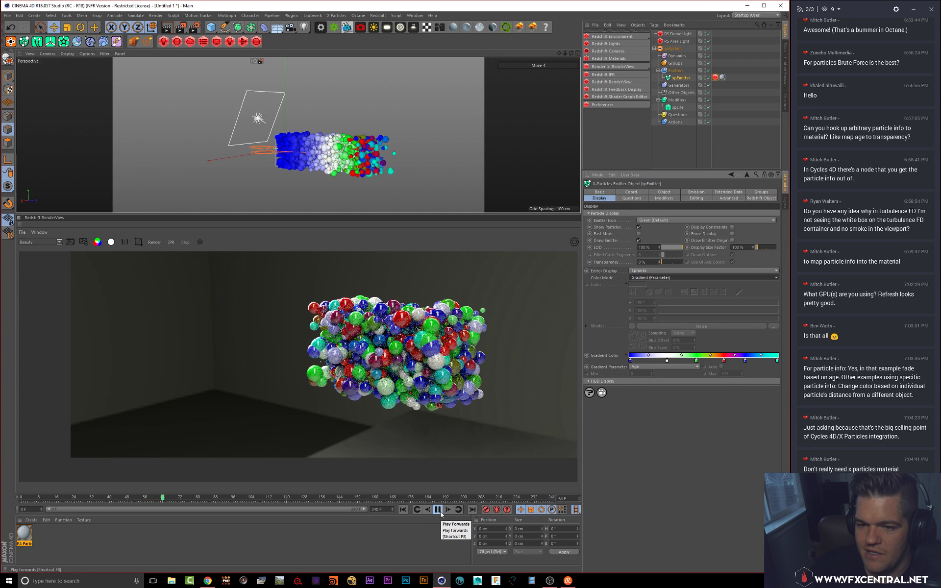
pyautogui.click(440, 511)
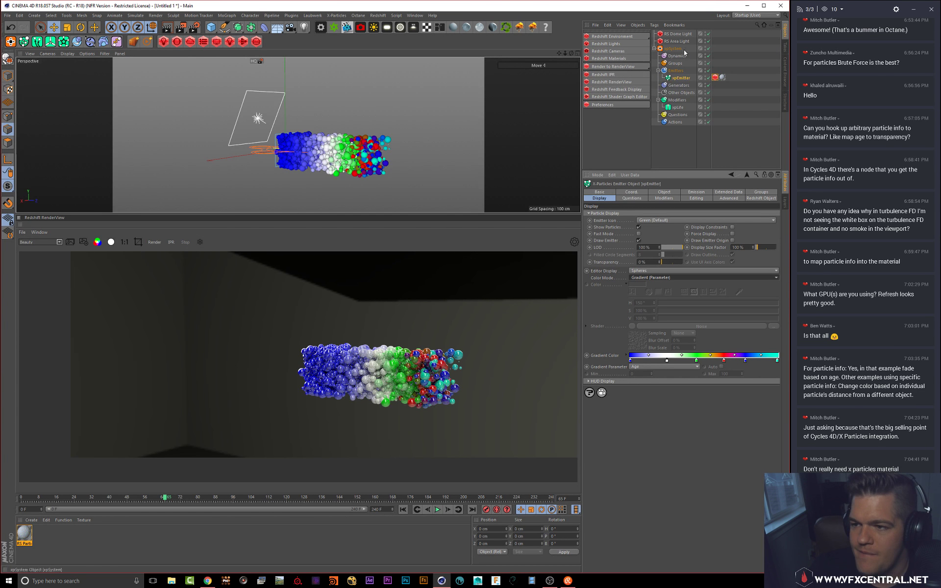
# Step: Delete the life modifier from the X-Particles system and select the Modifiers folder
pyautogui.click(677, 107)
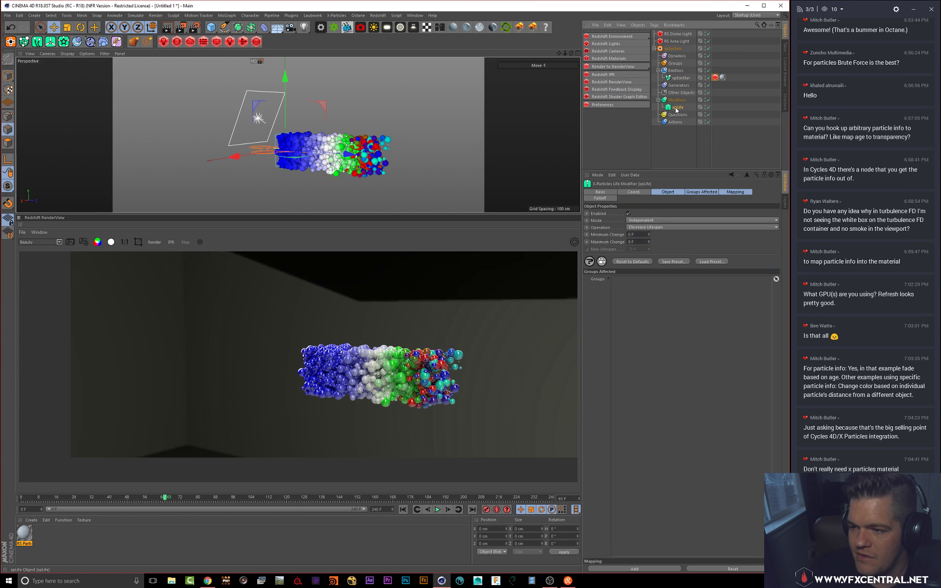
pyautogui.press('Delete')
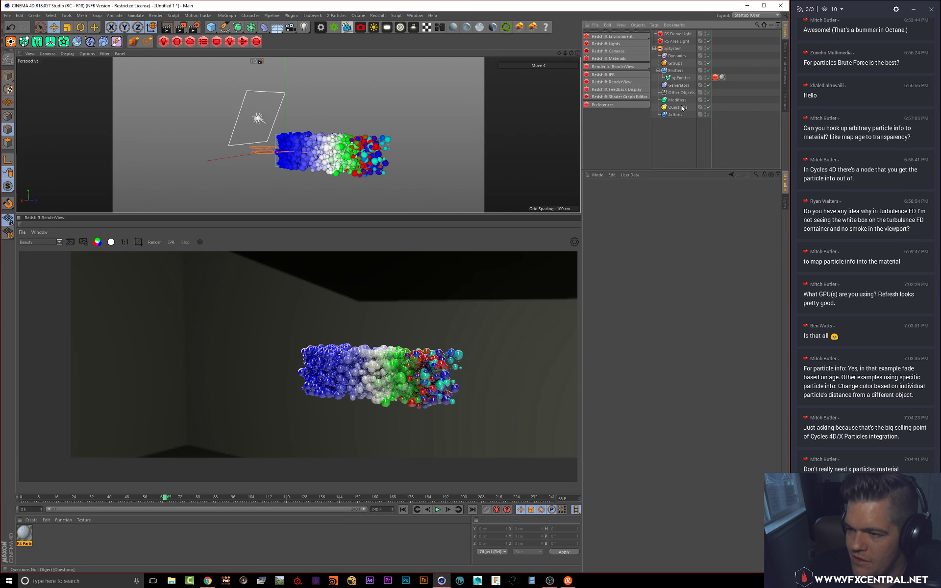
pyautogui.click(678, 101)
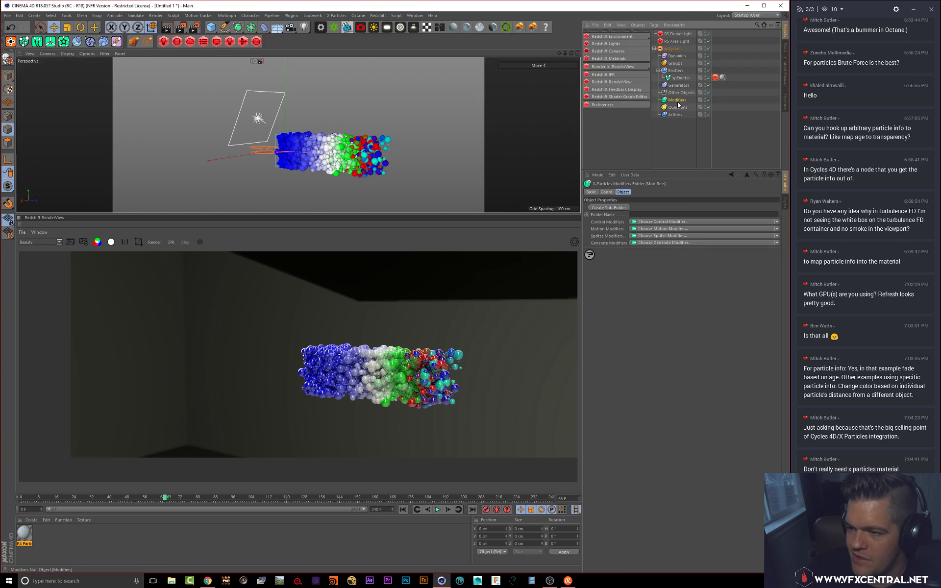
pyautogui.click(777, 223)
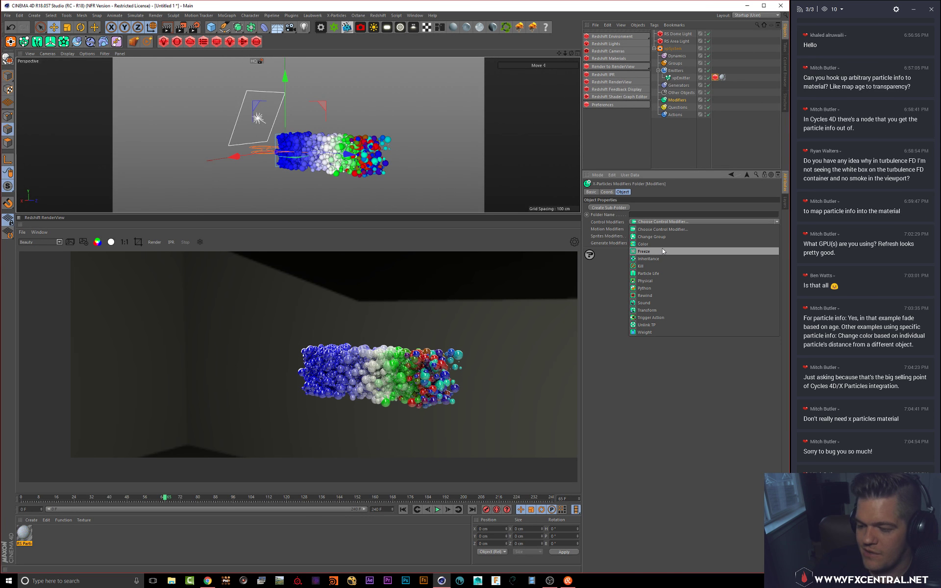
pyautogui.click(714, 446)
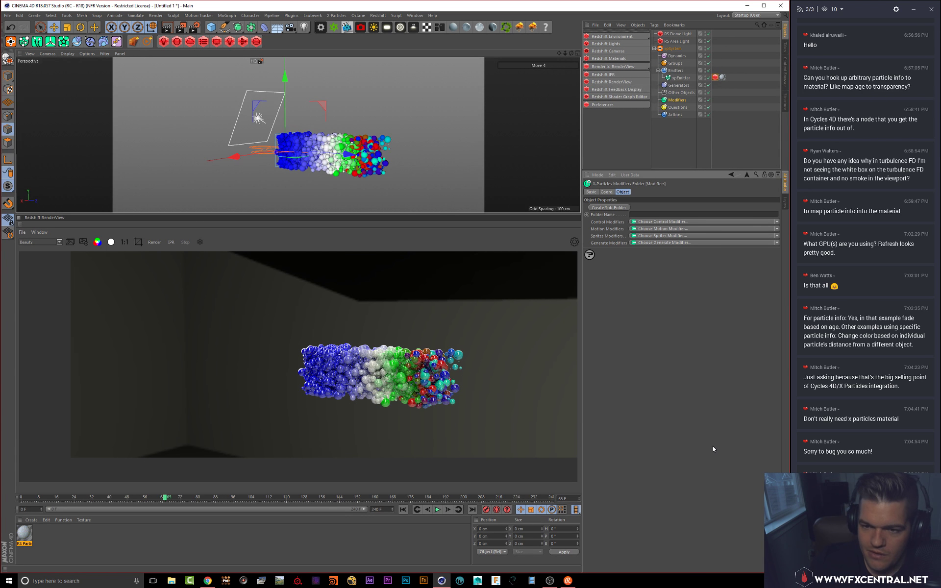
pyautogui.click(678, 78)
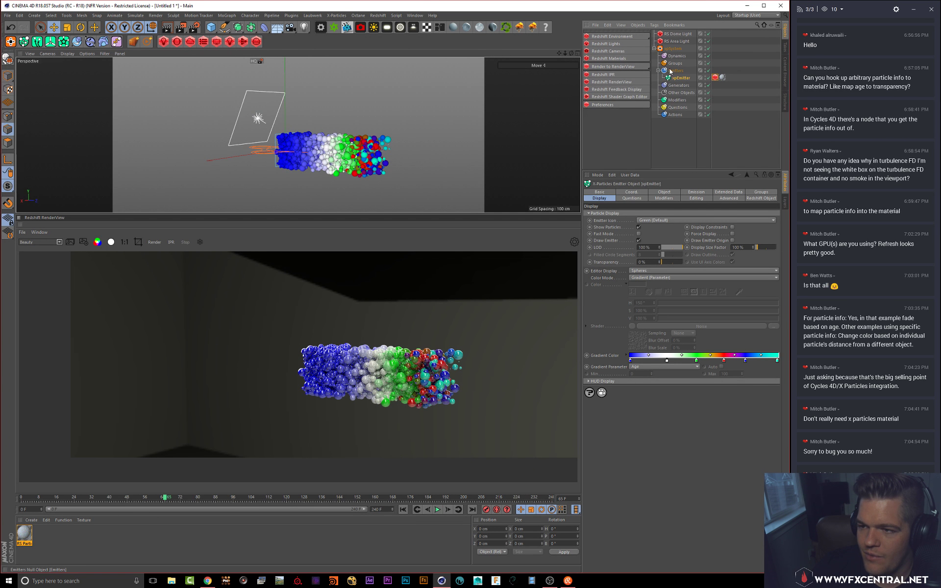
pyautogui.click(674, 85)
pyautogui.click(676, 77)
pyautogui.click(676, 73)
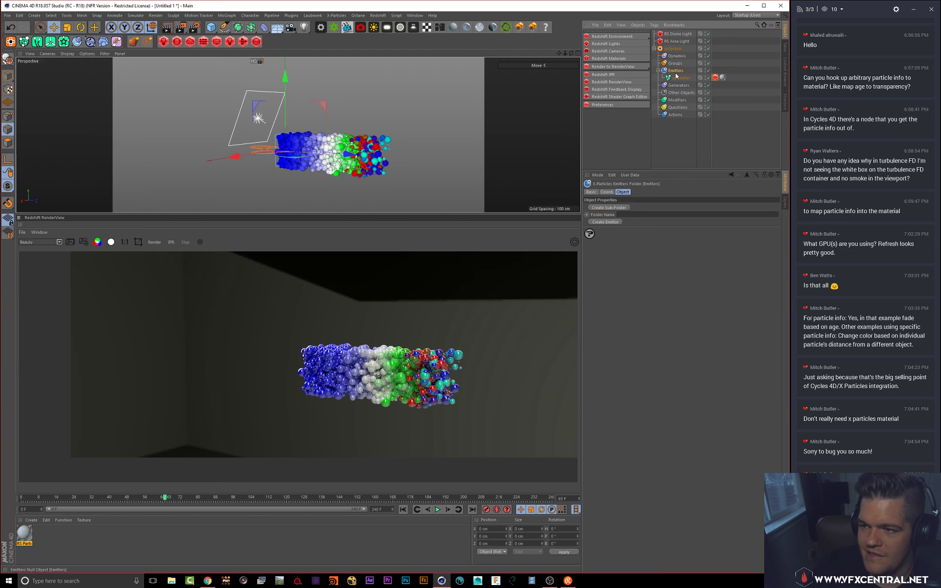
pyautogui.click(676, 76)
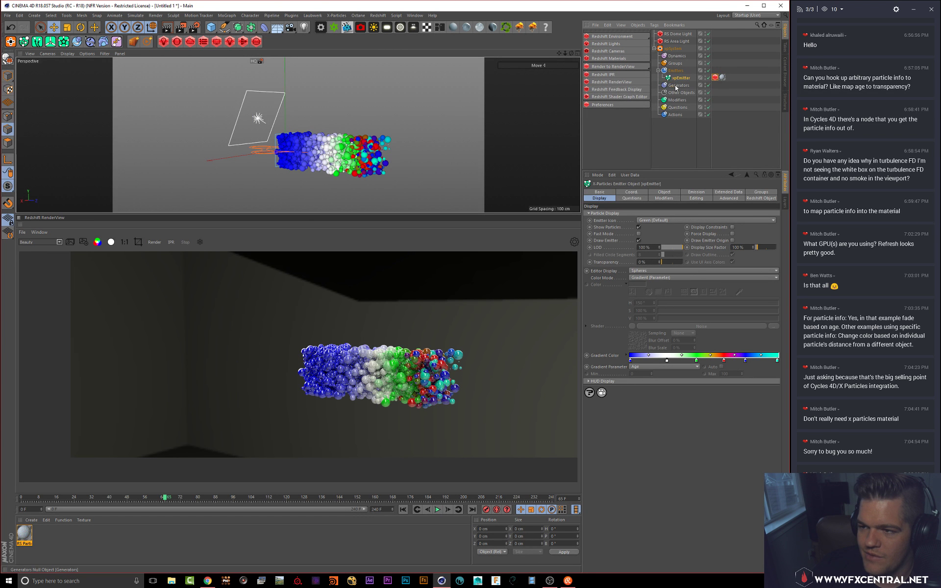
# Step: Add a Trails generator to the Generators folder and link xpEmitter as its emitter
pyautogui.click(679, 85)
pyautogui.click(777, 221)
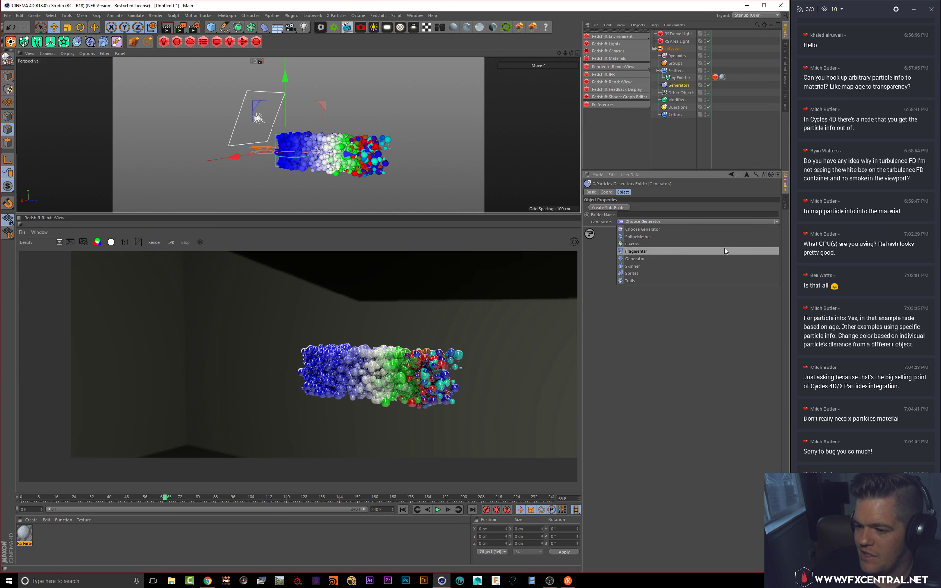
pyautogui.click(630, 281)
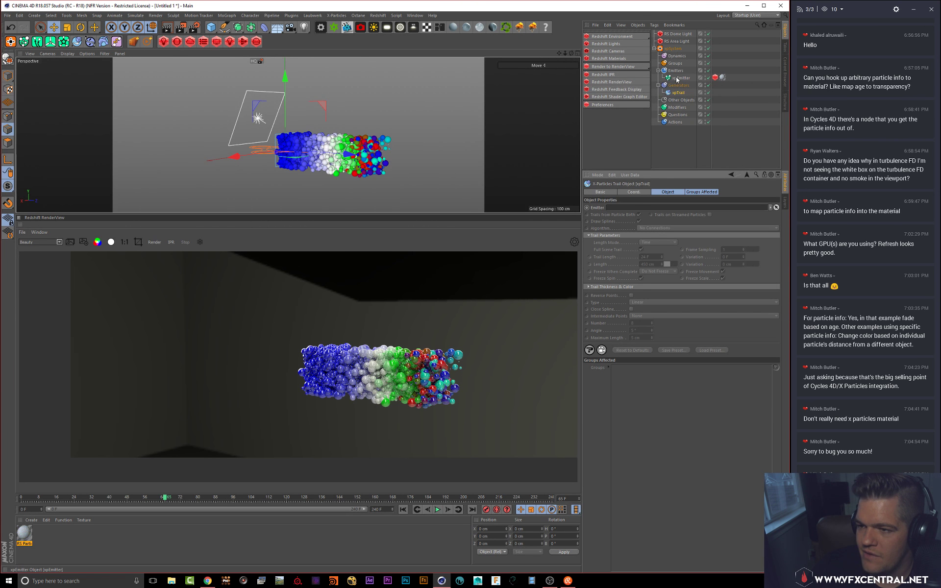
pyautogui.moveTo(679, 77); pyautogui.dragTo(631, 209)
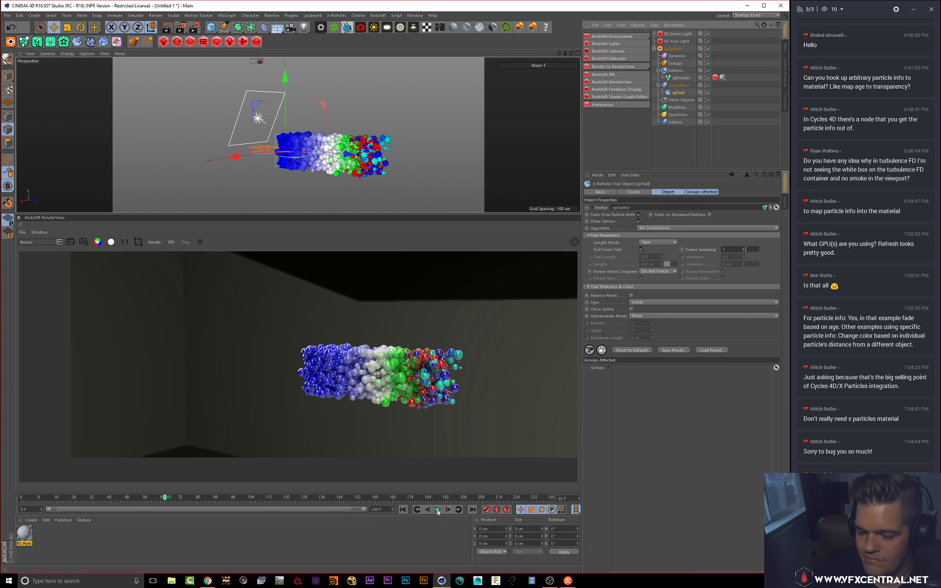
# Step: Replay the simulation from the first frame to check the trails, stopping at frame 36
pyautogui.click(403, 510)
pyautogui.click(438, 510)
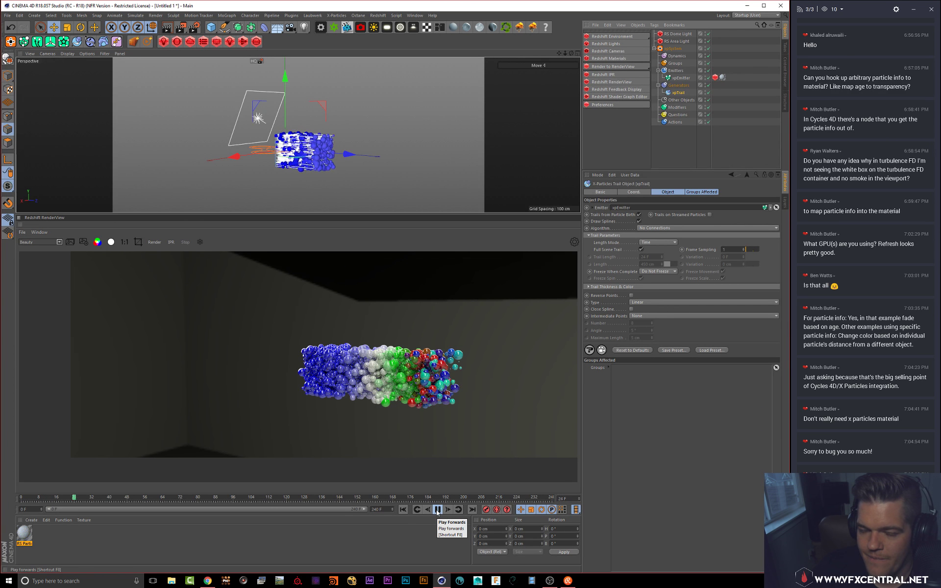
pyautogui.click(437, 510)
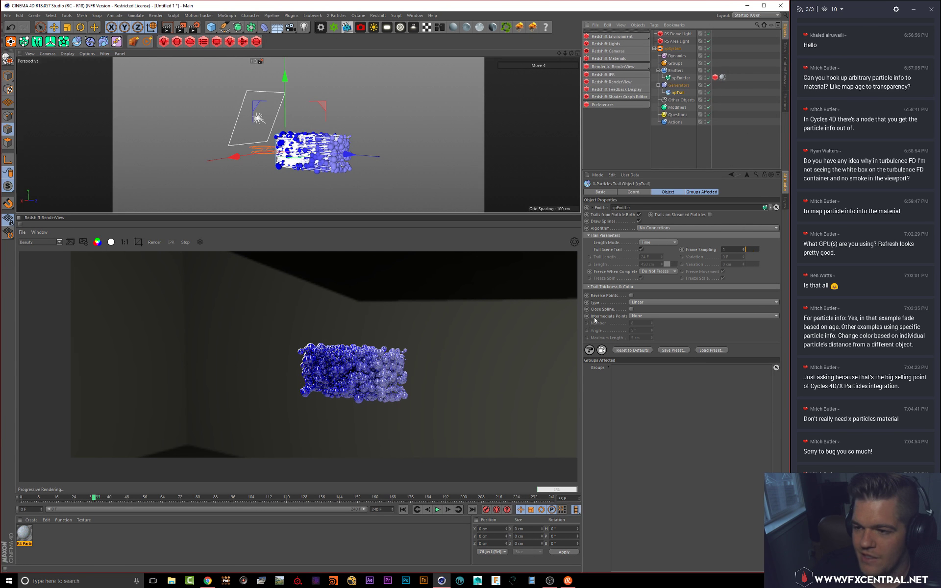
pyautogui.click(438, 510)
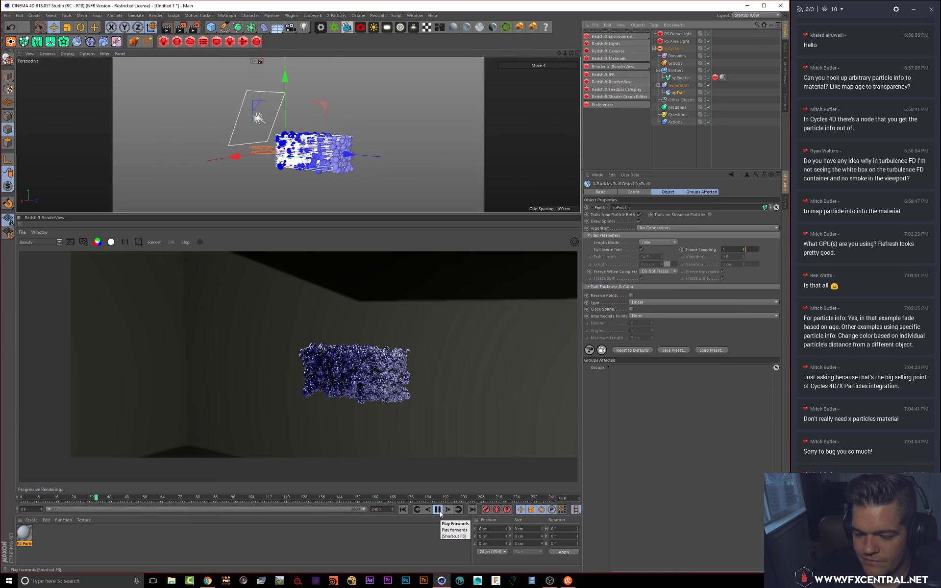
pyautogui.click(437, 509)
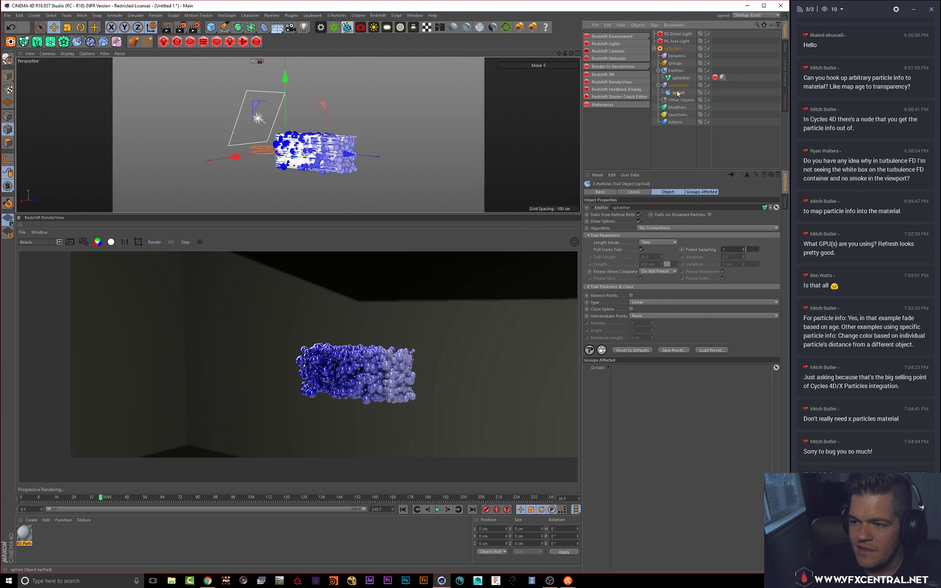
# Step: Create a Hair Material and try it on the trail object, removing its material tag again
pyautogui.click(31, 520)
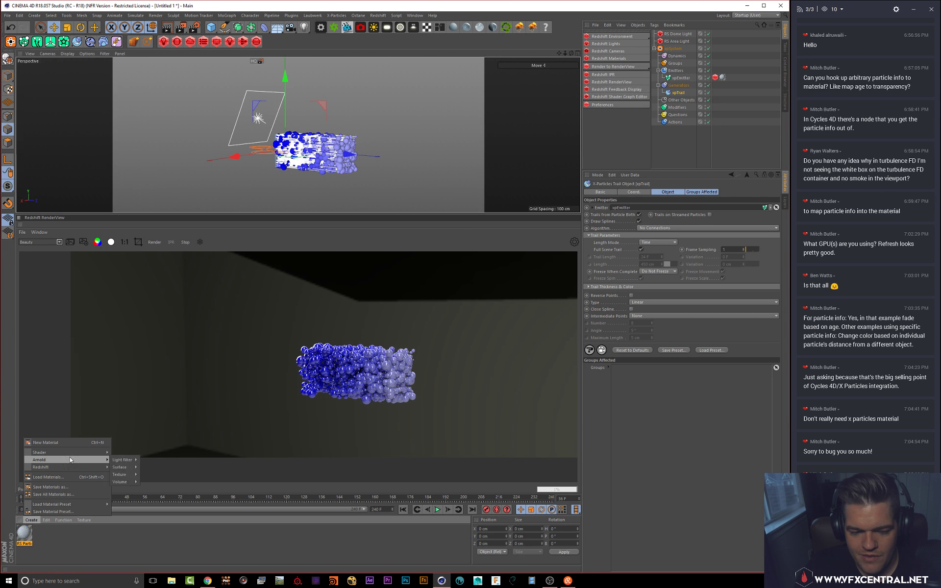
pyautogui.moveTo(70, 470)
pyautogui.moveTo(84, 452)
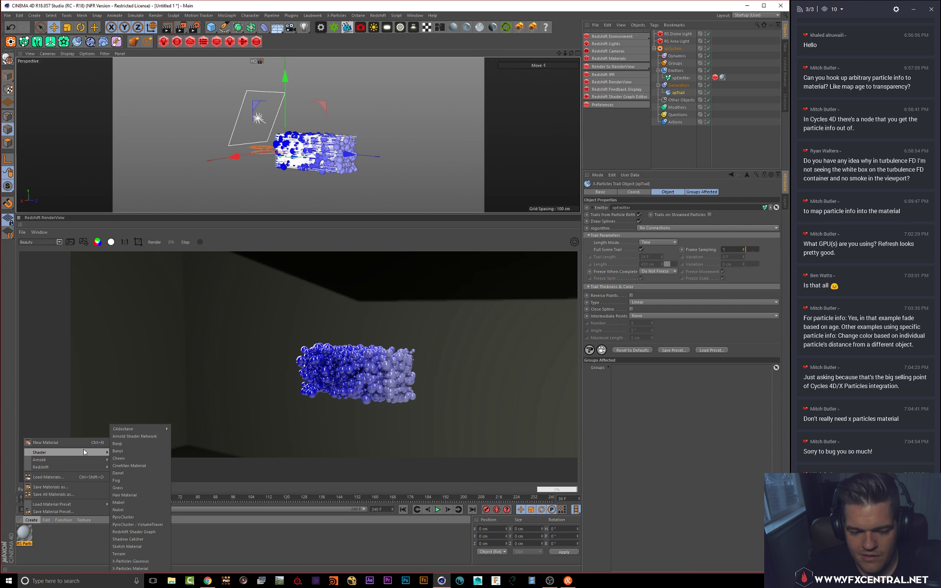
pyautogui.click(129, 495)
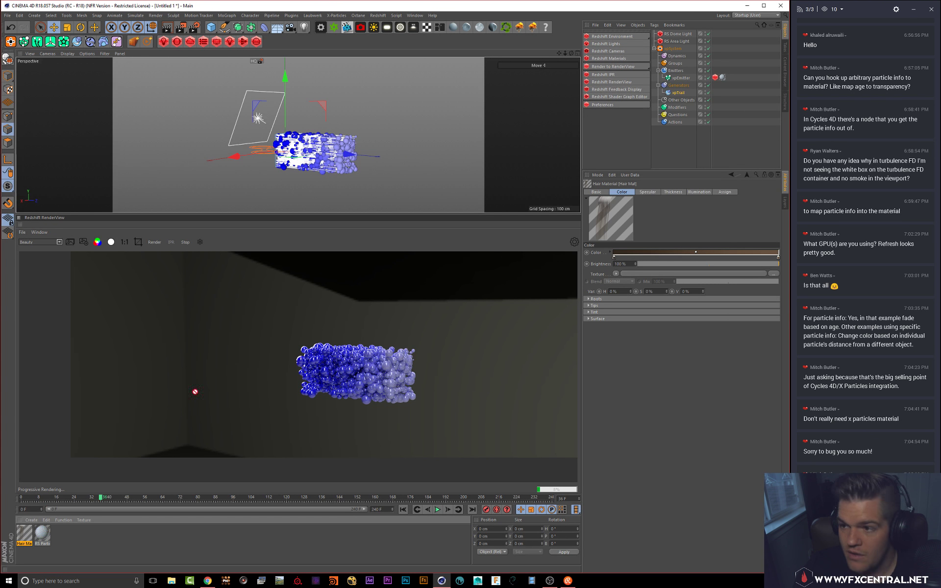
pyautogui.moveTo(195, 392); pyautogui.dragTo(678, 93)
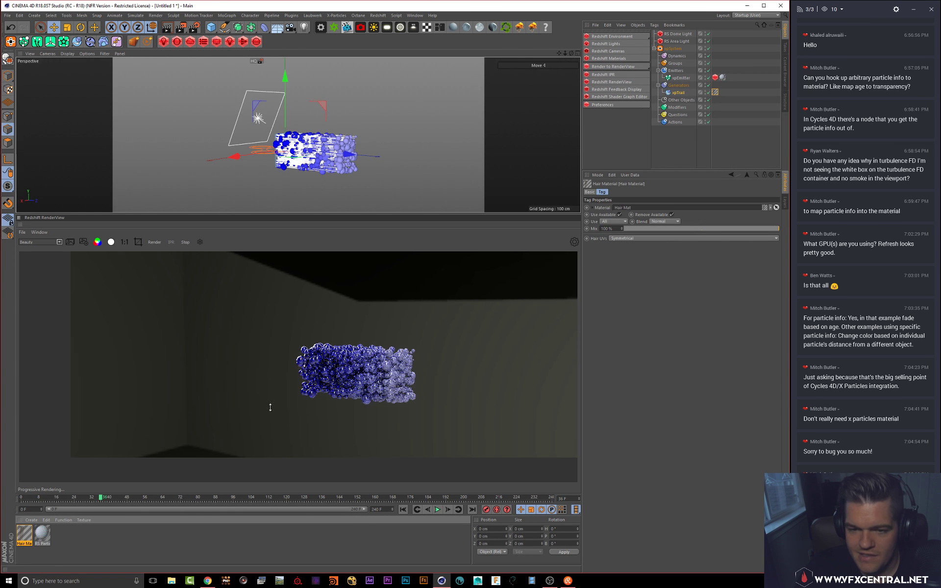
pyautogui.click(716, 92)
pyautogui.press('Delete')
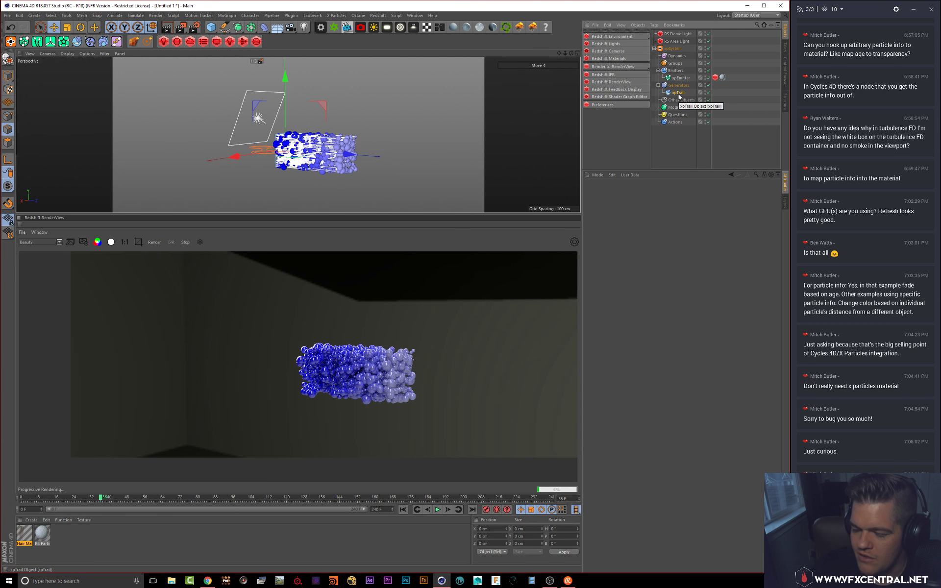
pyautogui.rightClick(679, 96)
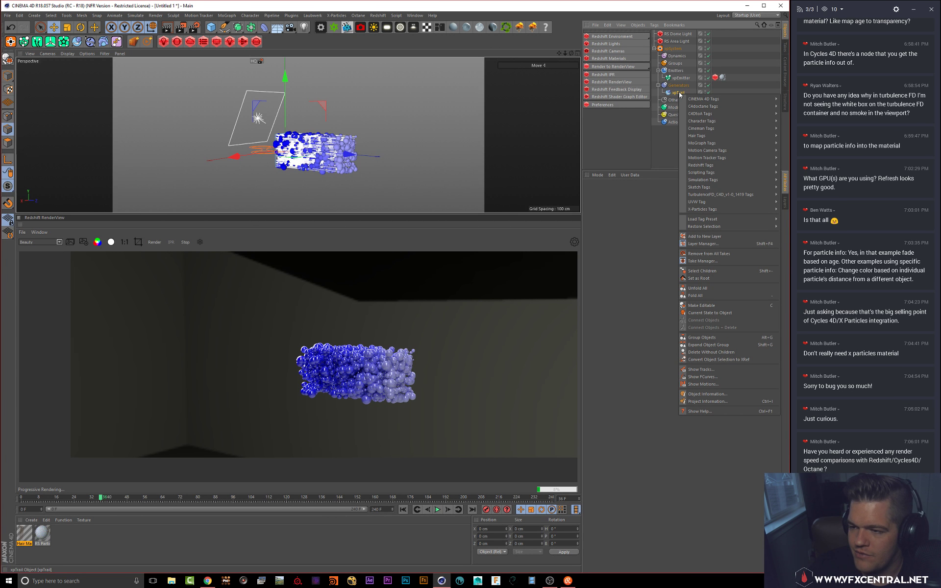
pyautogui.click(676, 93)
# Step: Add a SplineMesher generator to the Generators folder
pyautogui.click(674, 86)
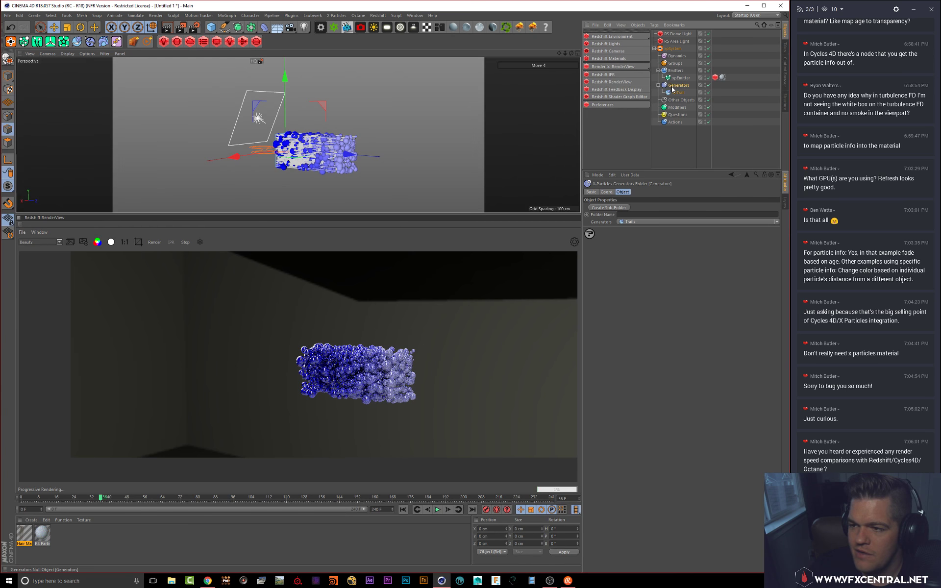
pyautogui.click(777, 222)
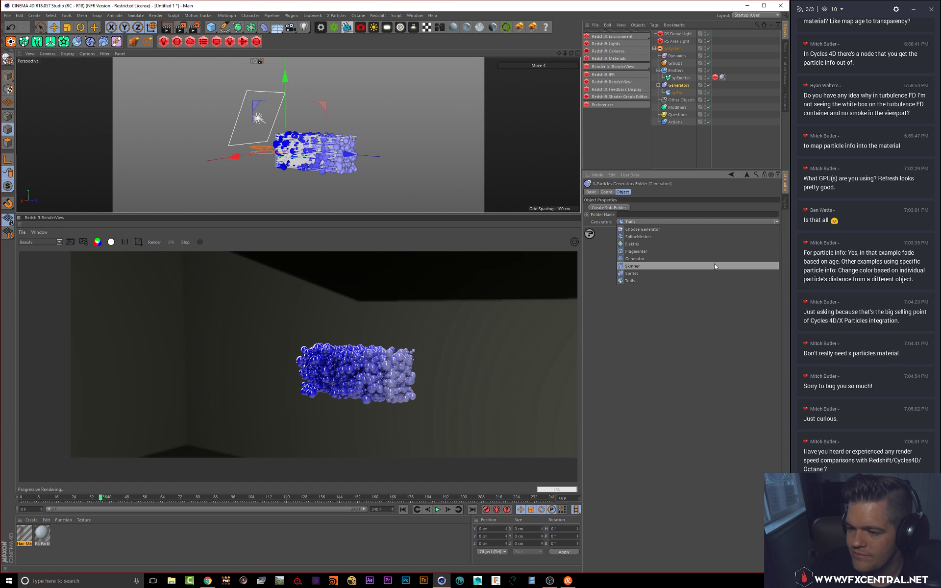
pyautogui.click(692, 237)
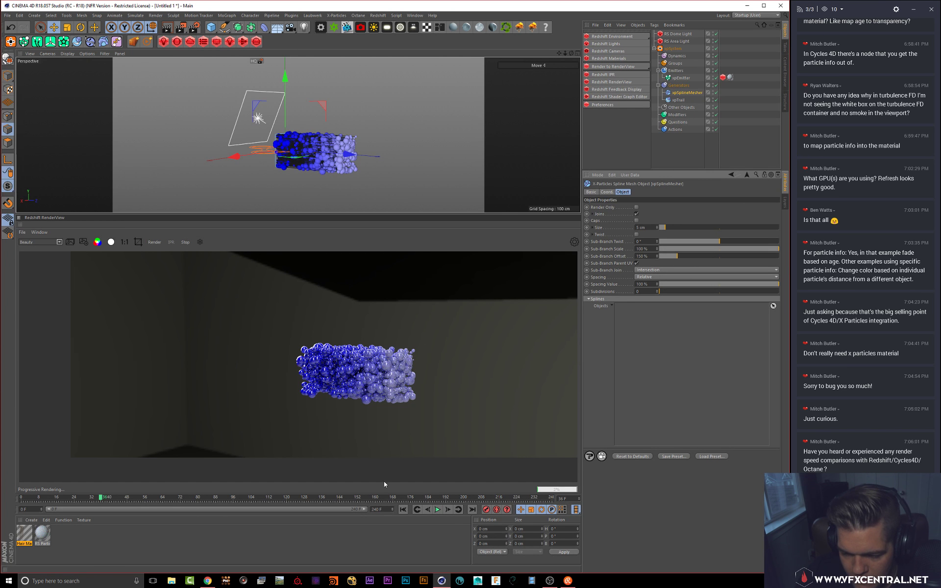
# Step: Replay the simulation from the first frame to frame 9 and link xpTrail into the SplineMesher's Splines objects
pyautogui.click(403, 510)
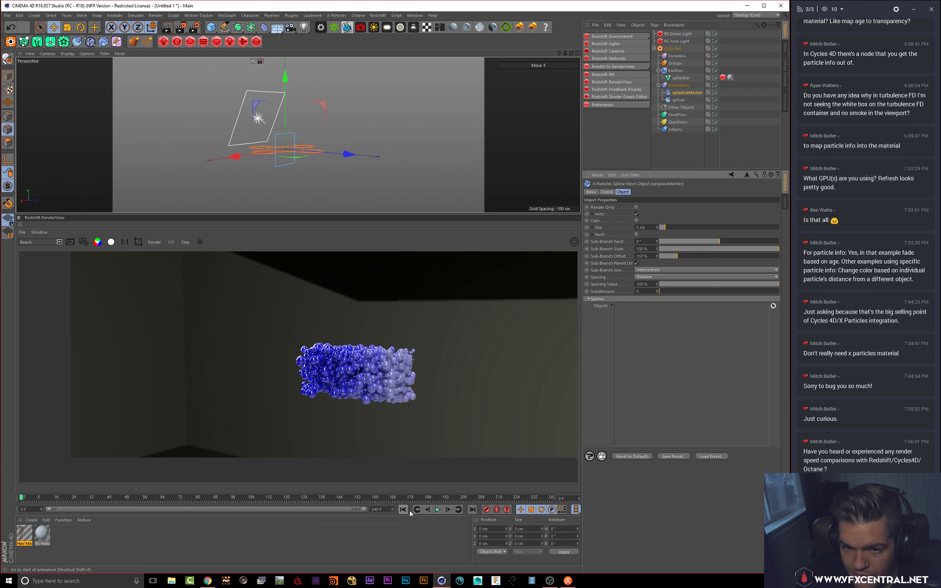
pyautogui.click(438, 509)
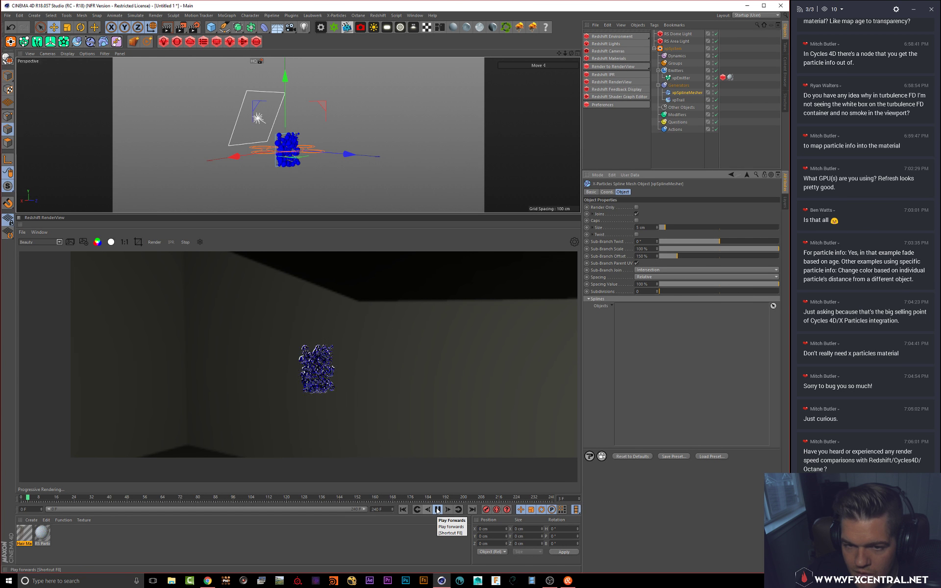
pyautogui.click(438, 510)
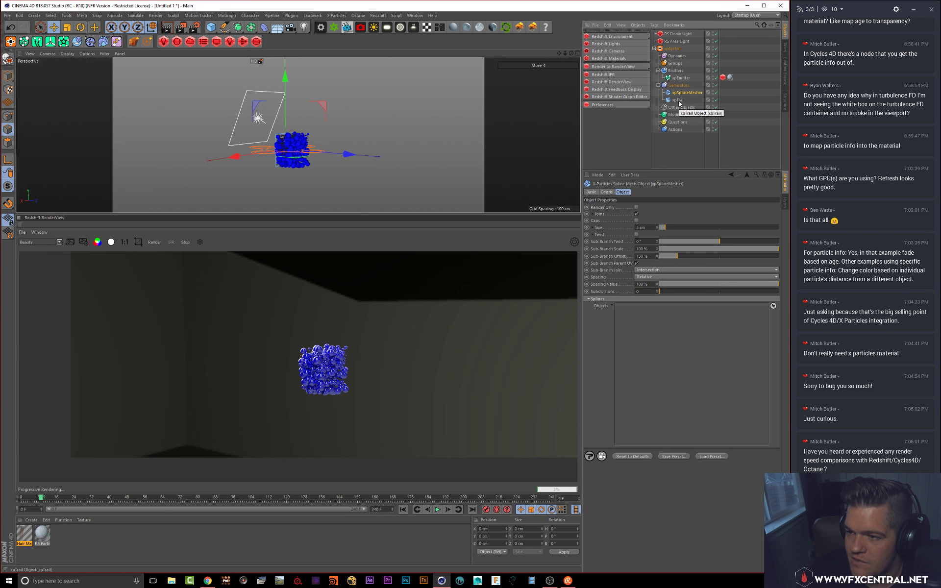
pyautogui.moveTo(679, 100); pyautogui.dragTo(660, 346)
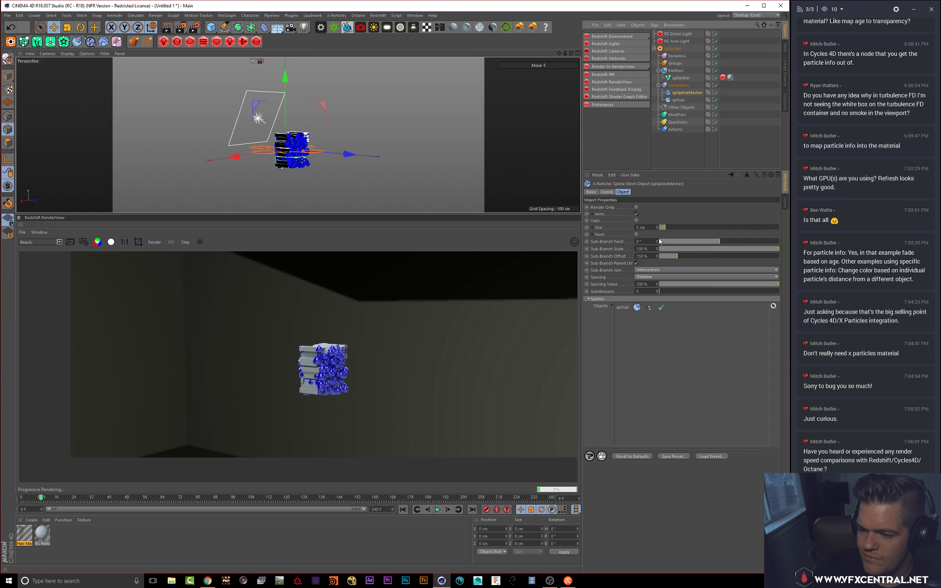
# Step: Set the SplineMesher's size to 1 cm and replay the simulation, pausing at frame 17
pyautogui.doubleClick(643, 228)
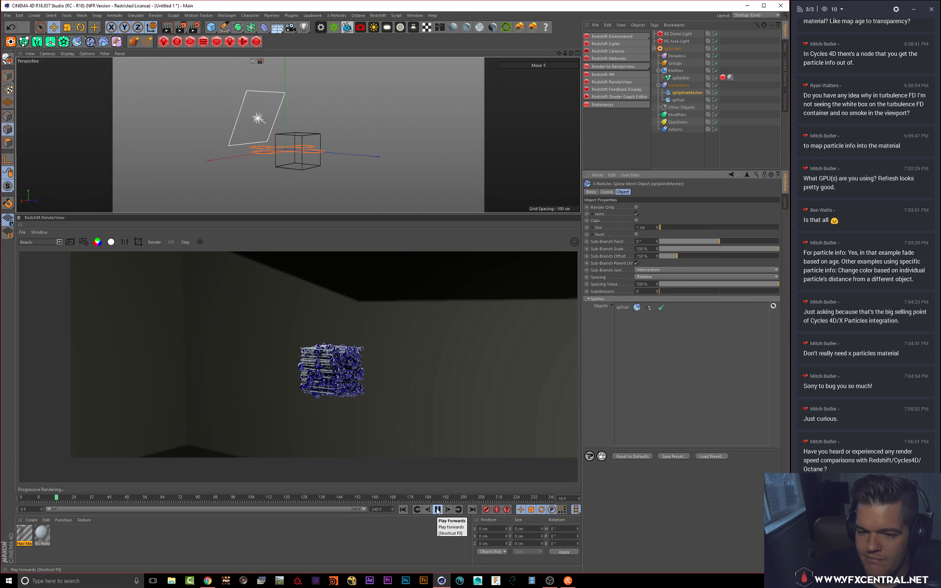
pyautogui.click(438, 510)
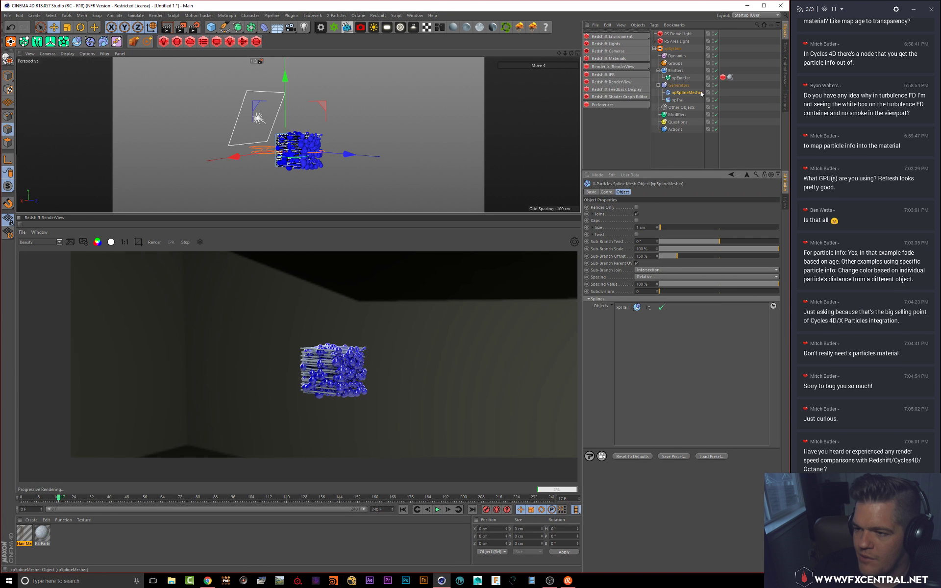
# Step: Disable the SplineMesher and add a Redshift Object tag to xpTrail, widening the object list area
pyautogui.click(716, 92)
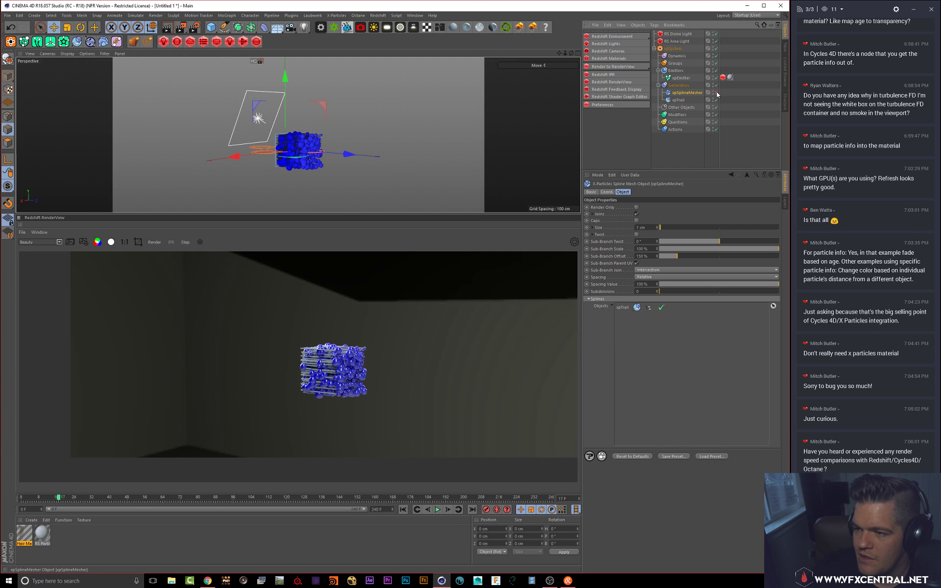
pyautogui.rightClick(678, 100)
pyautogui.moveTo(706, 144)
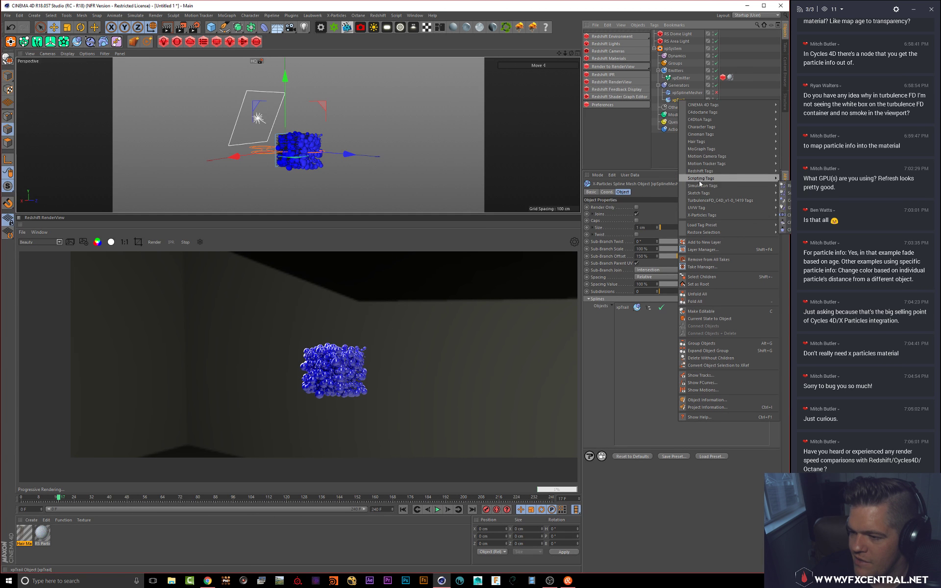
pyautogui.moveTo(700, 171)
pyautogui.click(638, 151)
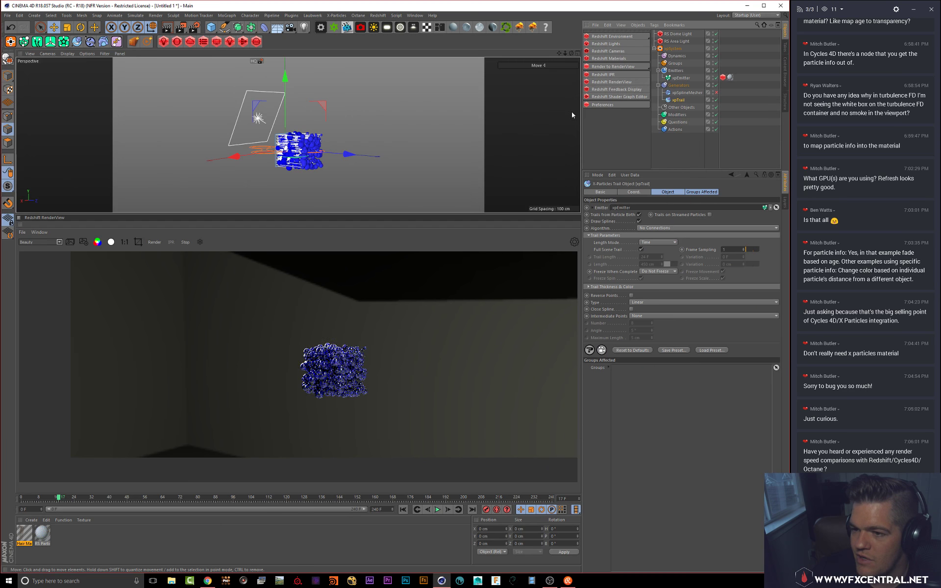
pyautogui.moveTo(581, 122); pyautogui.dragTo(486, 142)
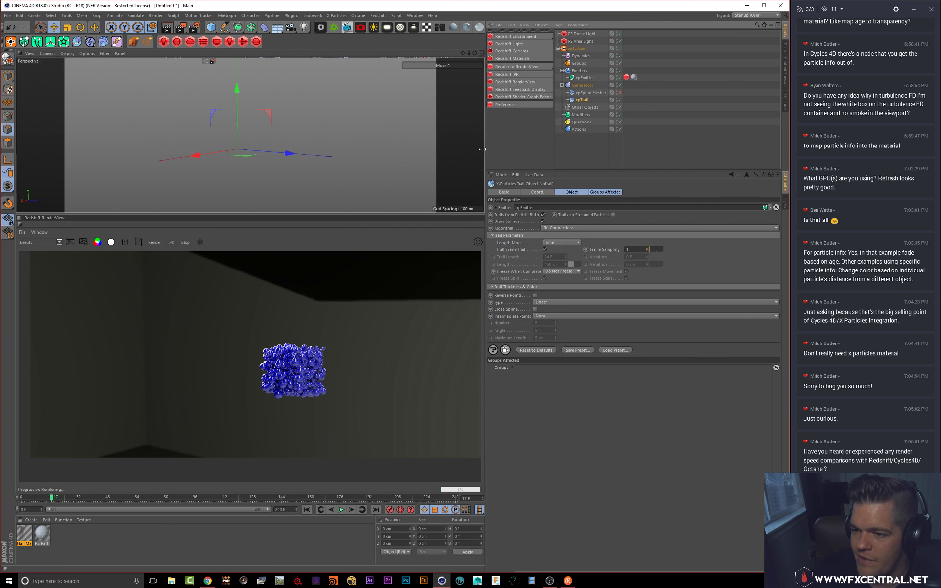
pyautogui.rightClick(584, 100)
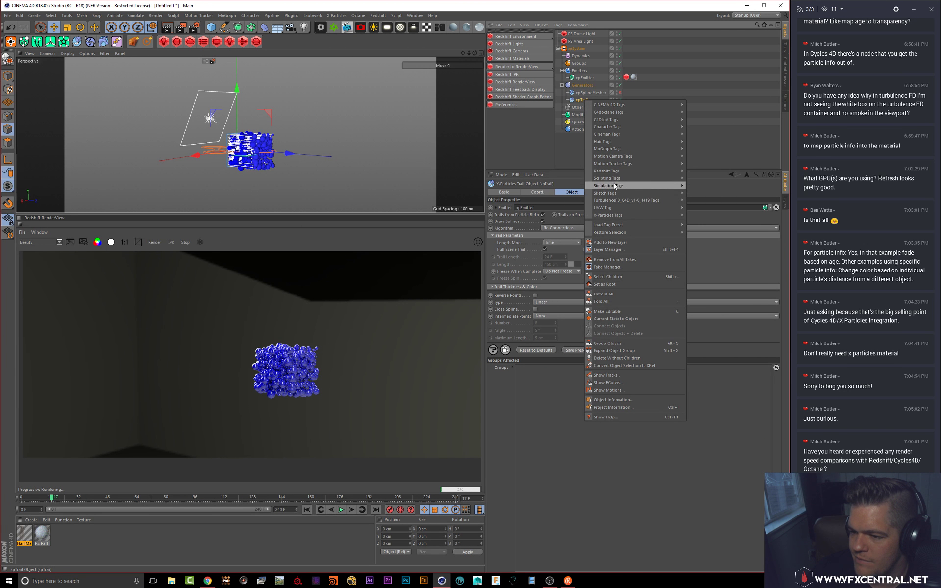
pyautogui.moveTo(620, 172)
pyautogui.click(708, 178)
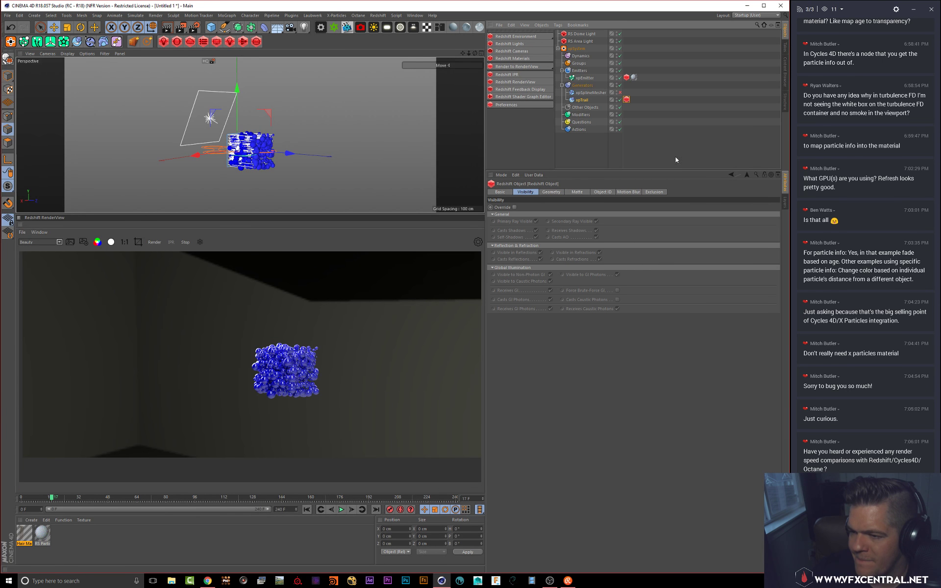
# Step: Look through the trail's Redshift Object tag settings, from Object ID, Motion Blur and Exclusion to Matte, Geometry and Visibility
pyautogui.click(604, 192)
pyautogui.click(629, 193)
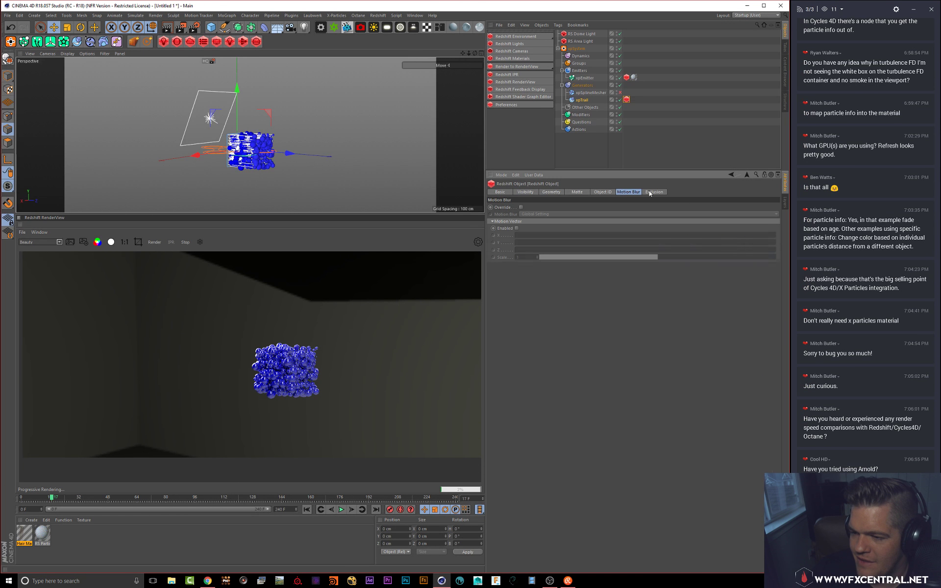
pyautogui.click(651, 192)
pyautogui.click(580, 193)
pyautogui.click(557, 193)
pyautogui.click(533, 193)
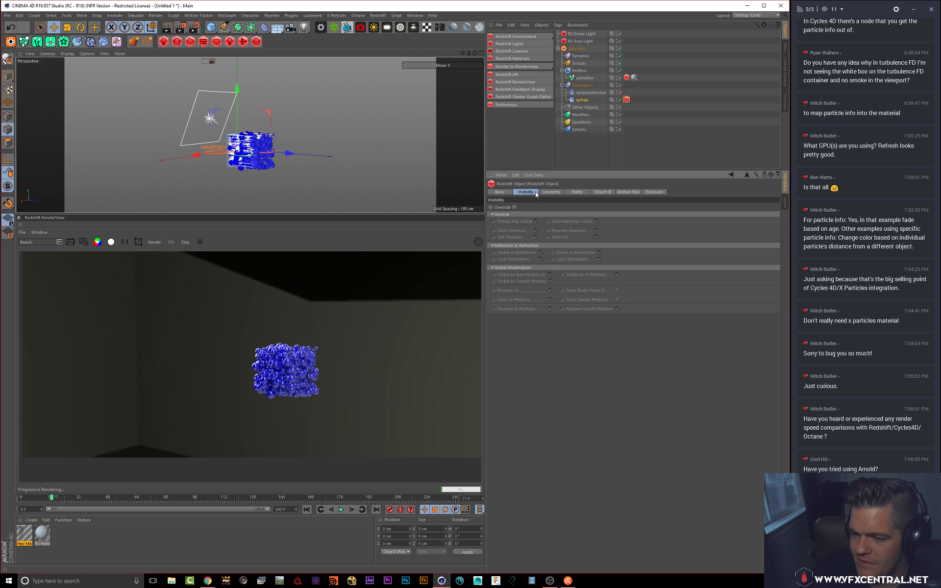
# Step: Review the Geometry, Matte, Object ID, Motion Blur and Exclusion settings of xpTrail's Redshift Object tag, and delete the tag
pyautogui.click(550, 194)
pyautogui.click(574, 193)
pyautogui.click(602, 193)
pyautogui.click(631, 192)
pyautogui.click(654, 192)
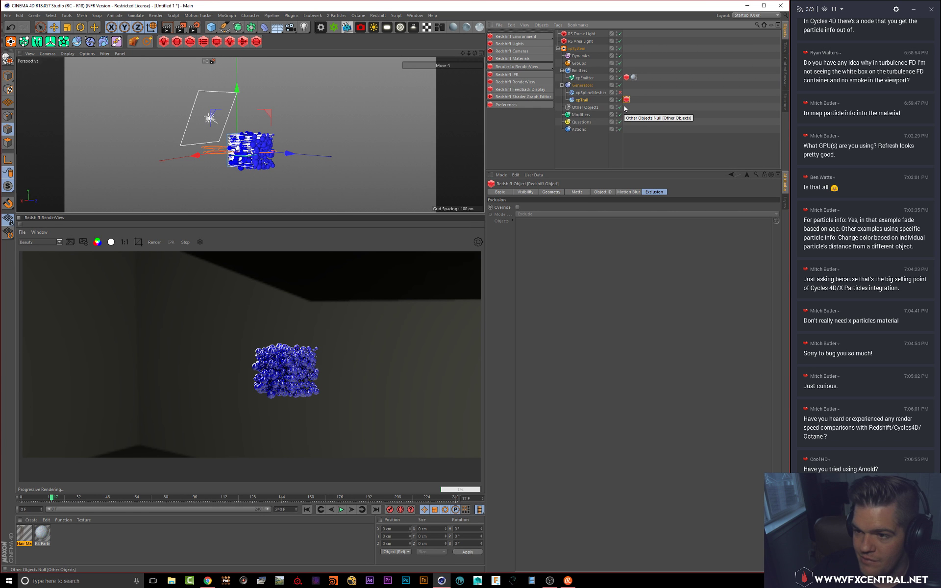
pyautogui.press('Delete')
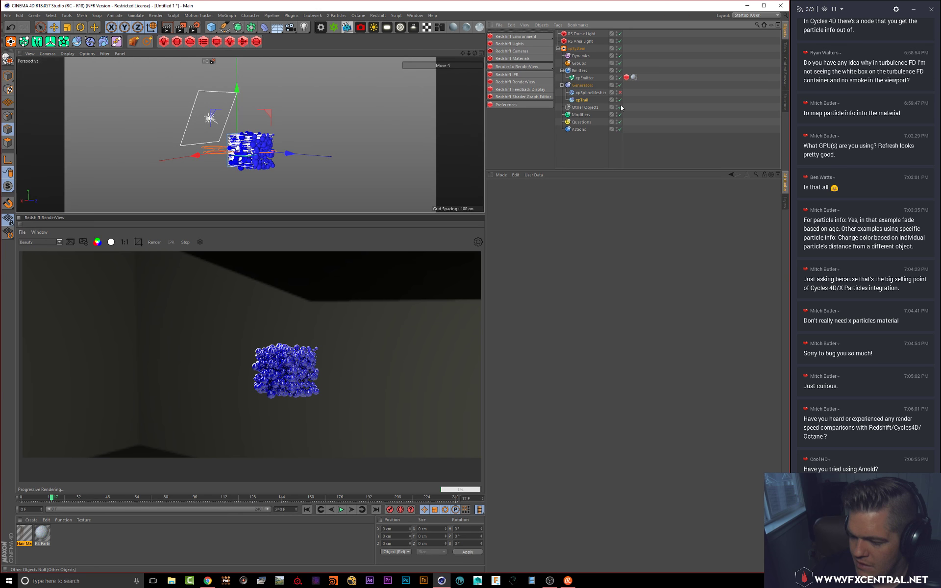
# Step: Re-enable the SplineMesher, turn on its Twist option and set Sub-Branch Twist to 267°
pyautogui.click(592, 93)
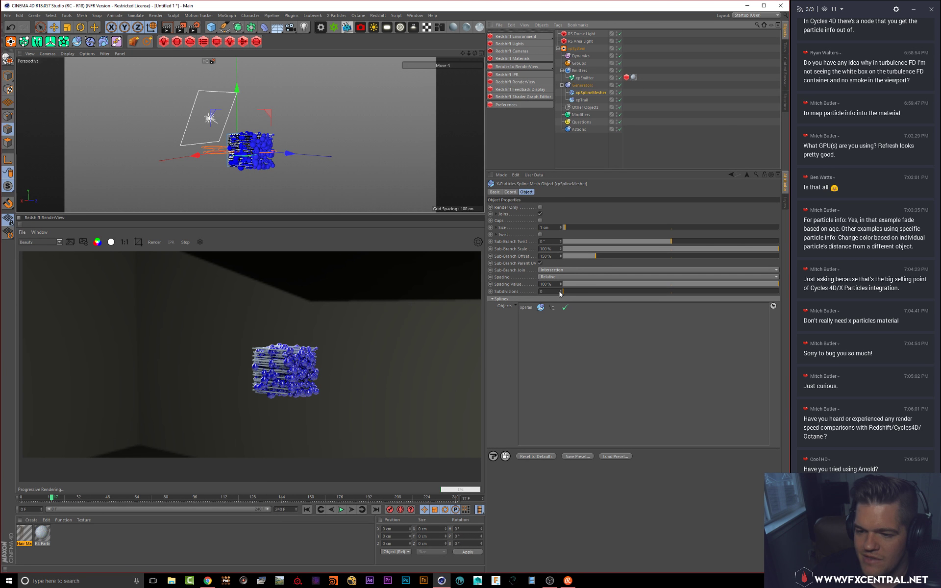
pyautogui.click(540, 234)
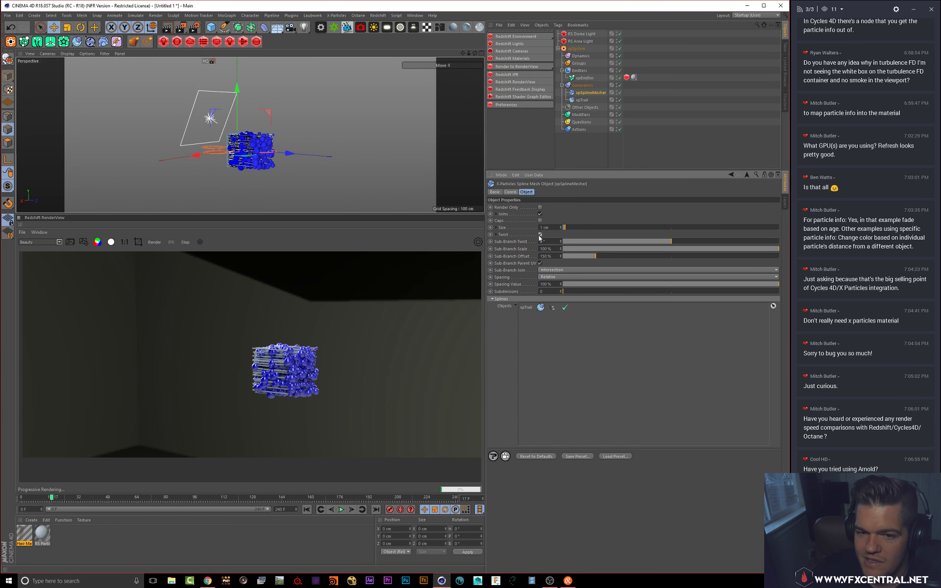
pyautogui.moveTo(709, 242); pyautogui.dragTo(752, 243)
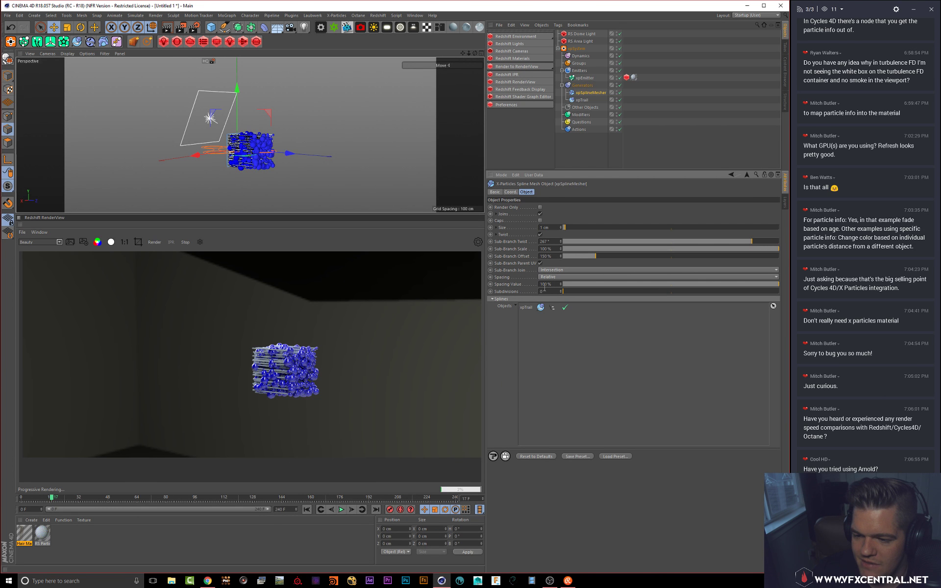
# Step: Replay the simulation from the first frame to frame 31 with the twisted spline mesh and stop the Redshift render
pyautogui.click(307, 509)
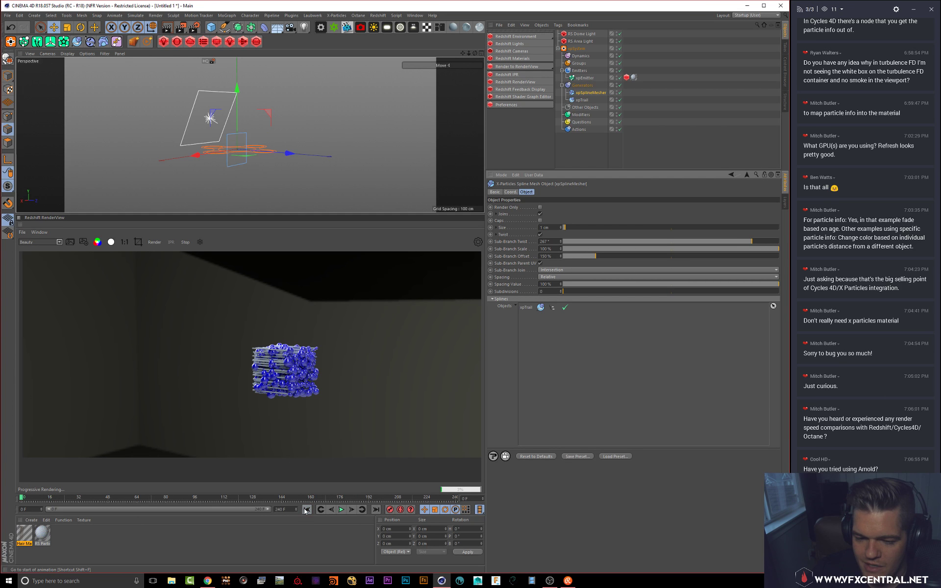
pyautogui.click(340, 510)
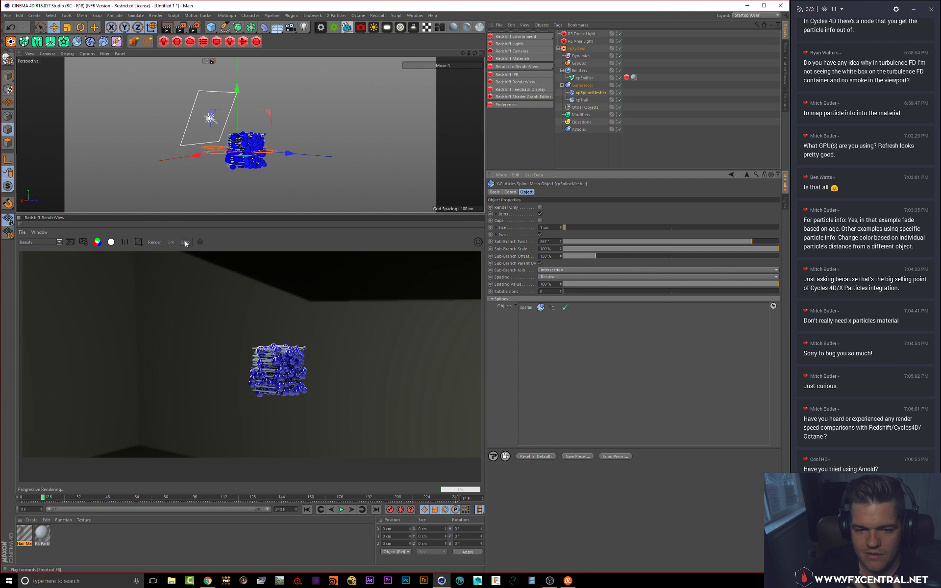
pyautogui.click(186, 243)
pyautogui.click(342, 509)
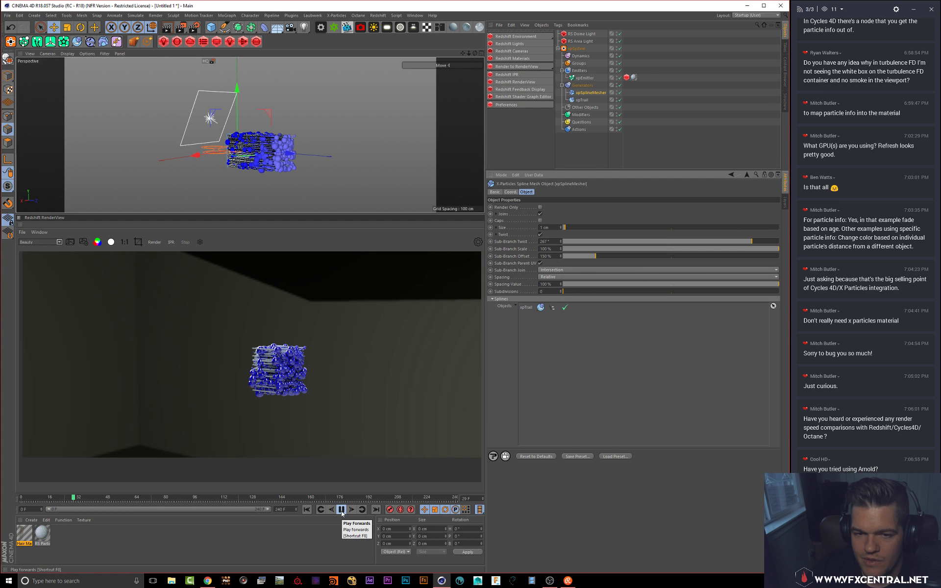
pyautogui.click(341, 510)
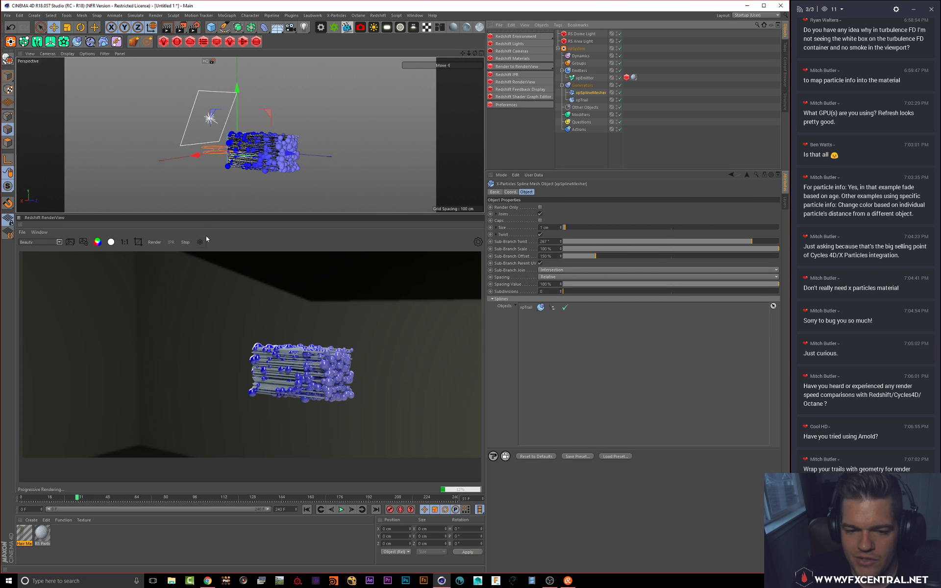
pyautogui.click(186, 243)
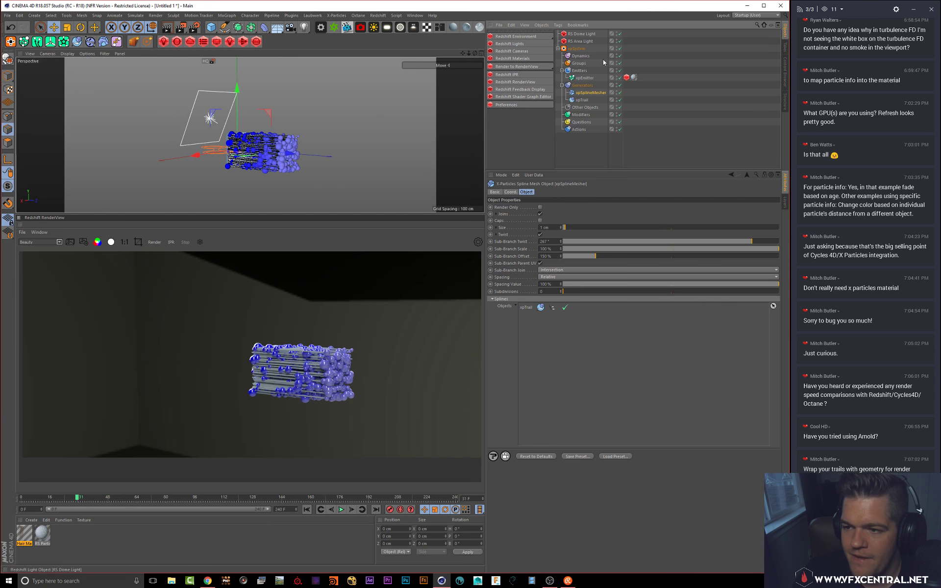
# Step: Disable the SplineMesher and xpTrail, and add a sphere placed beside the emitter, away from the particles
pyautogui.click(620, 100)
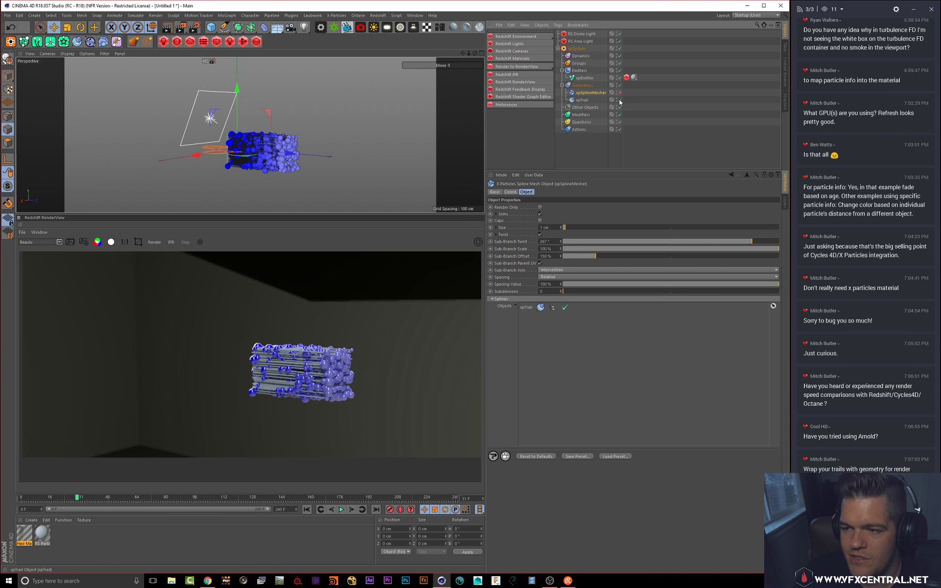
pyautogui.click(232, 64)
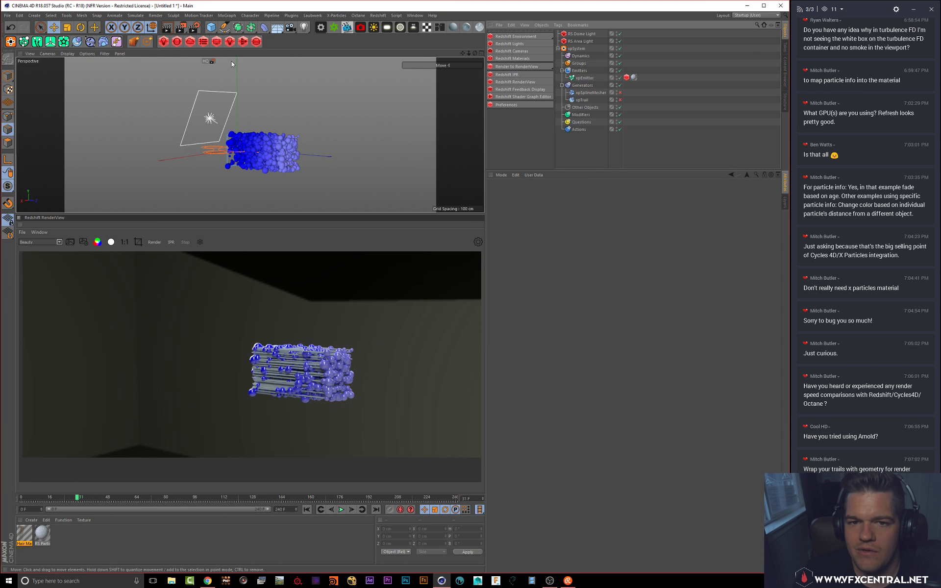
pyautogui.click(210, 28)
pyautogui.click(211, 26)
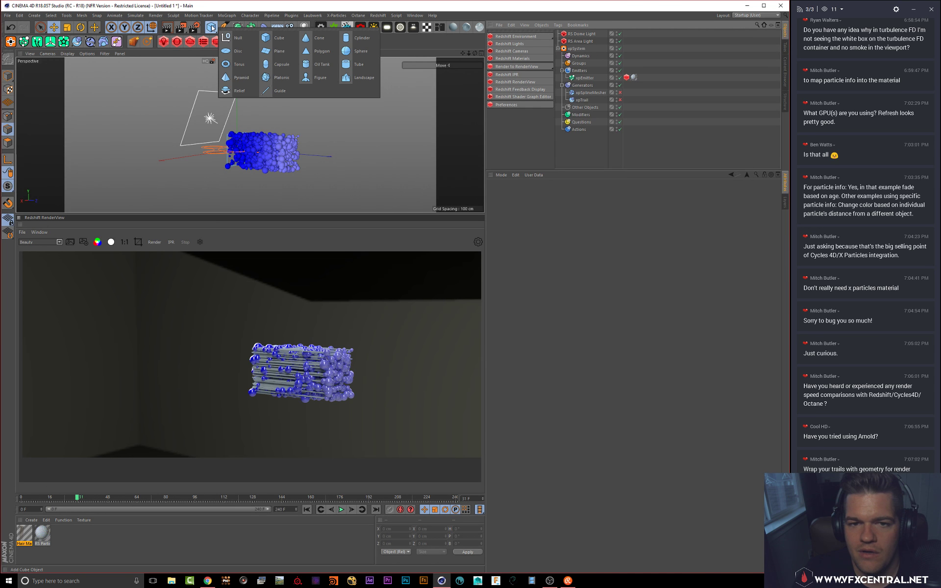
pyautogui.click(366, 56)
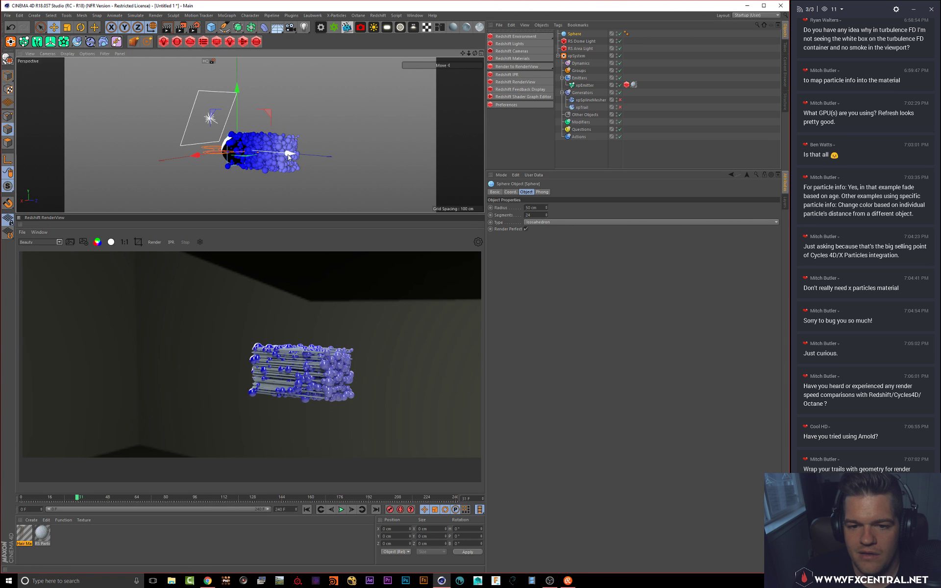
pyautogui.moveTo(174, 156); pyautogui.dragTo(123, 176)
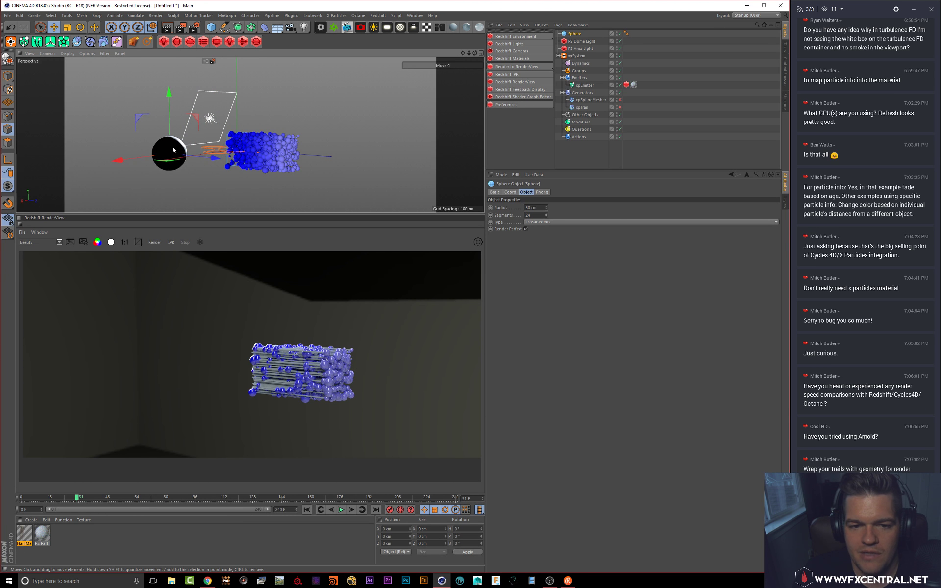
# Step: Make the sphere editable, select all its edges and add a Hair object to them
pyautogui.click(579, 34)
pyautogui.press('c')
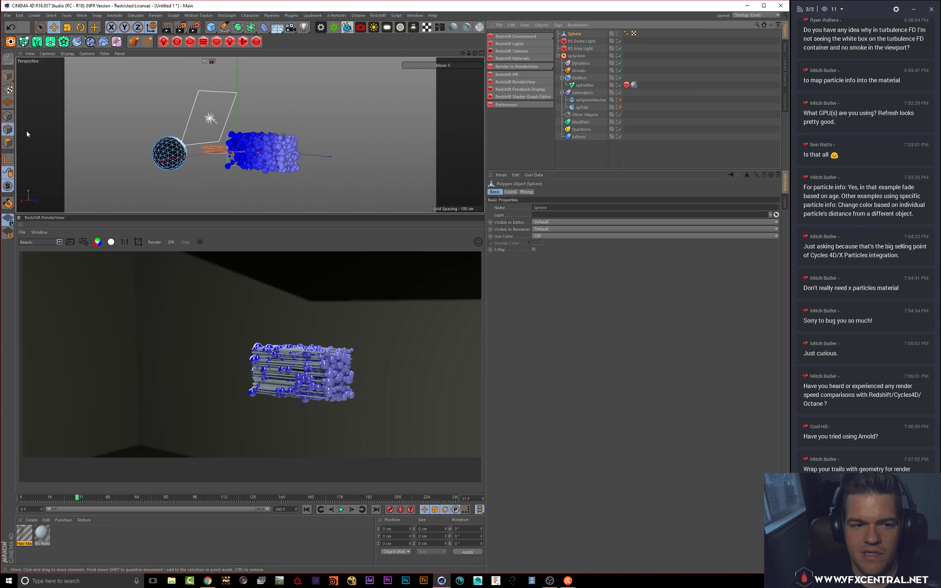
pyautogui.click(176, 150)
pyautogui.click(135, 15)
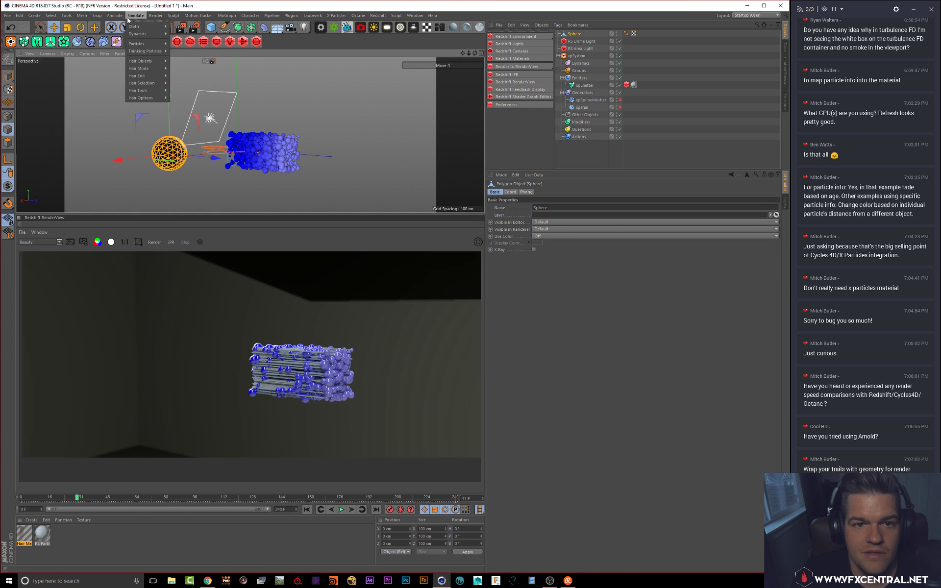
pyautogui.moveTo(143, 61)
pyautogui.click(186, 63)
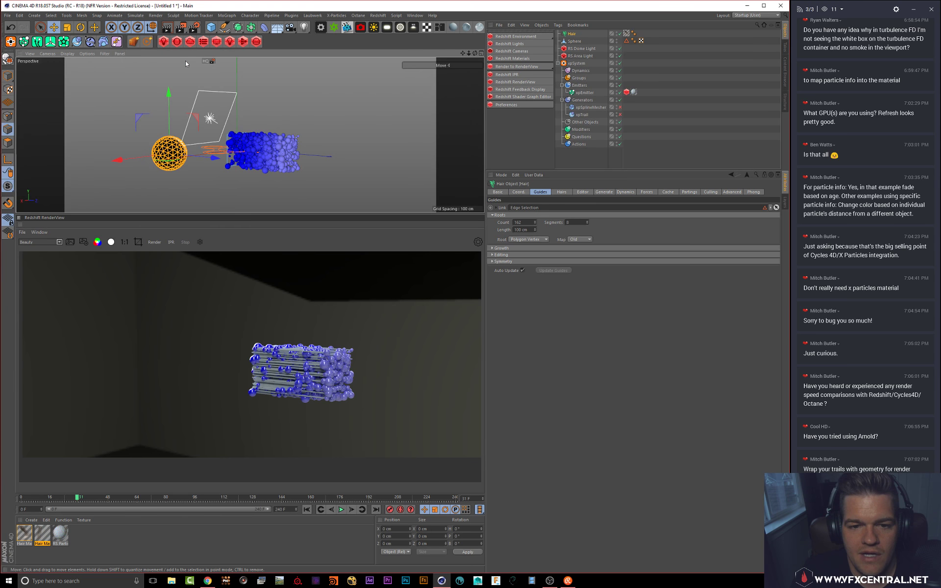
# Step: Disable the particle emitter and xpSystem while testing the hair, replaying the animation from the first frame to frame 20
pyautogui.click(306, 509)
pyautogui.click(341, 509)
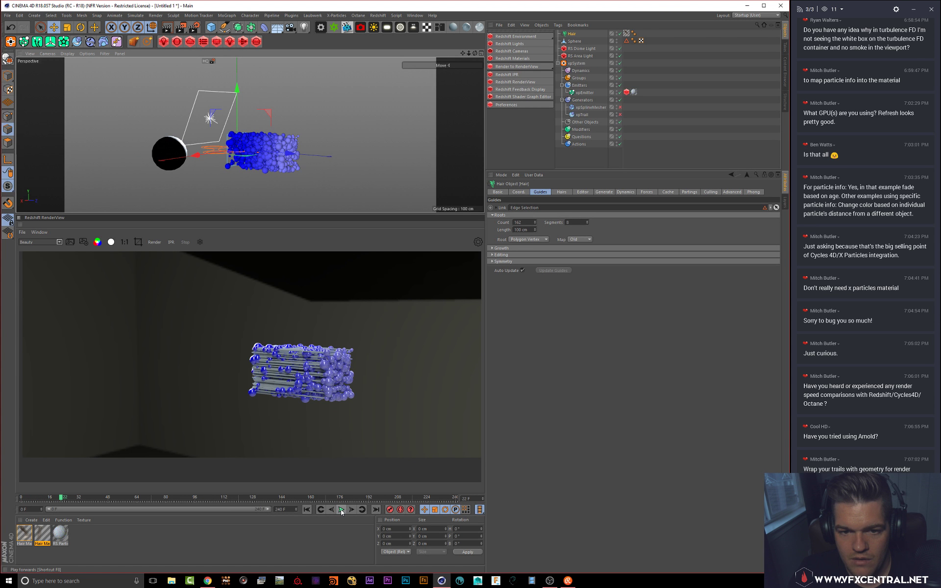
pyautogui.click(571, 33)
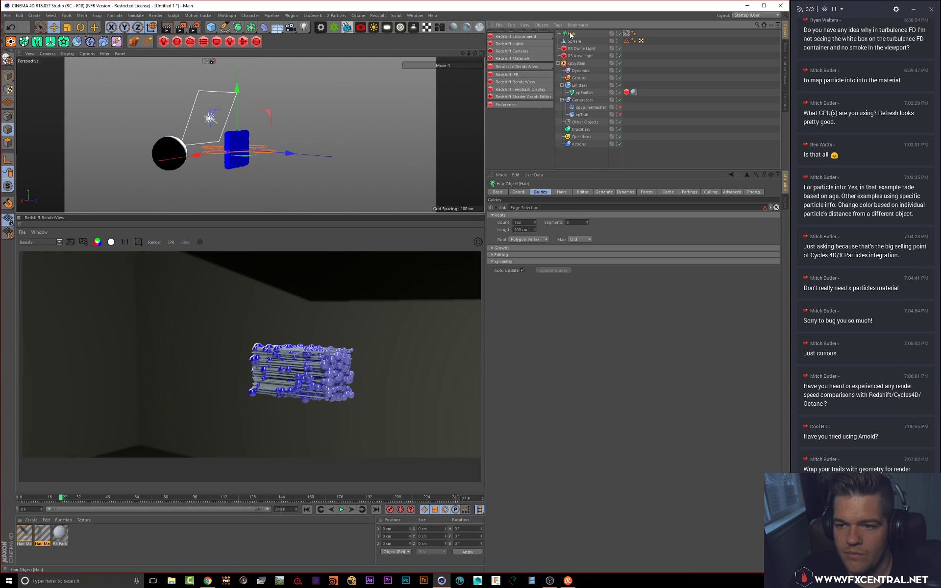
pyautogui.click(562, 99)
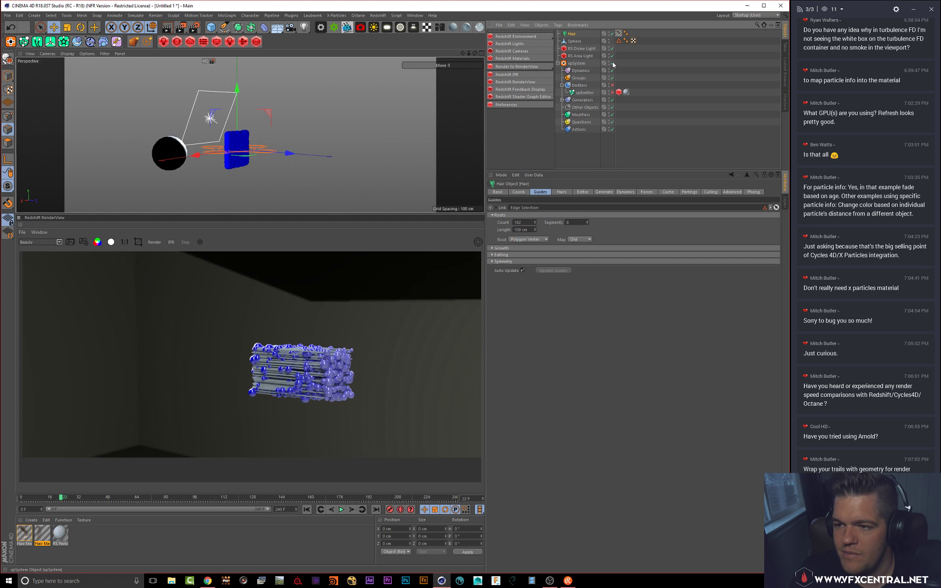
pyautogui.click(558, 62)
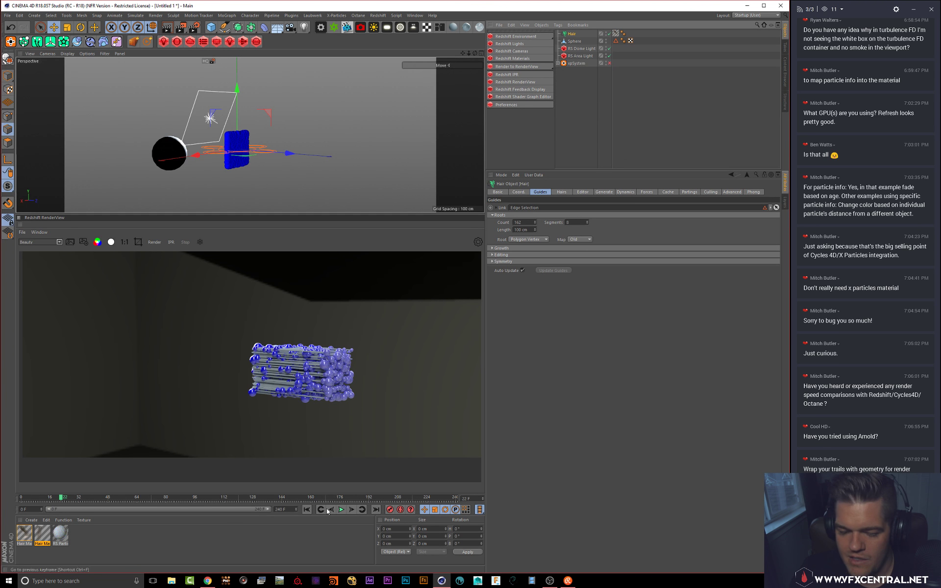
pyautogui.click(307, 509)
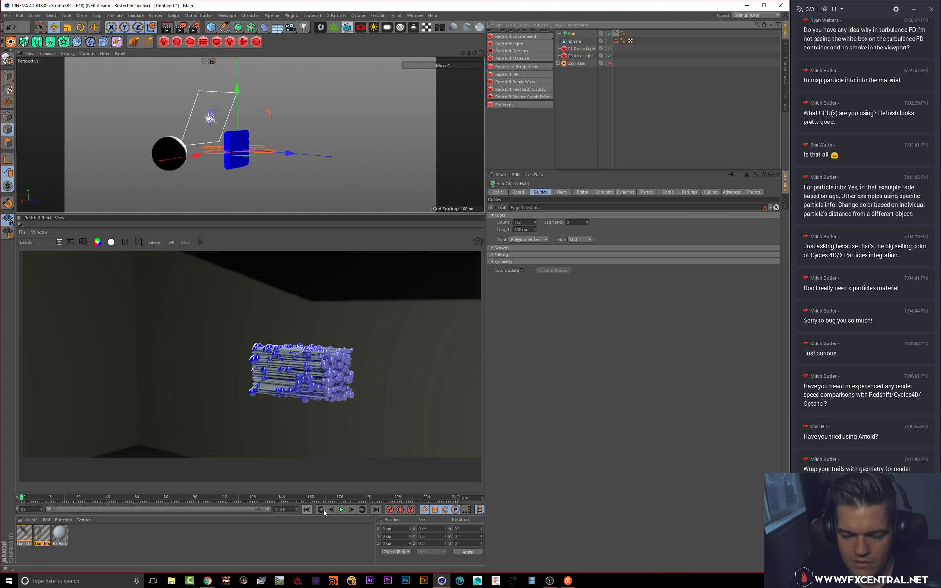
pyautogui.click(342, 509)
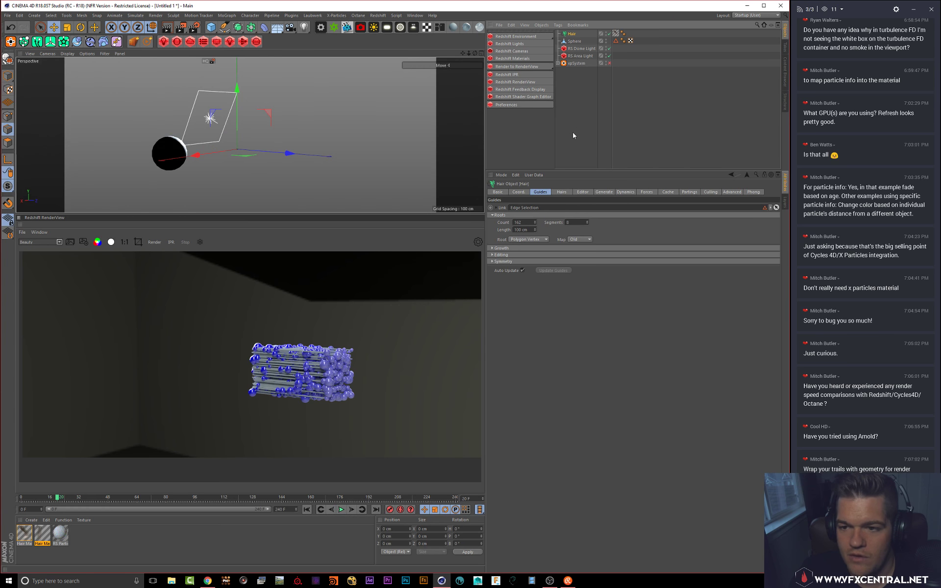
# Step: Disable all the remaining groups inside xpSystem and replay the hair animation from the first frame to frame 16
pyautogui.click(563, 146)
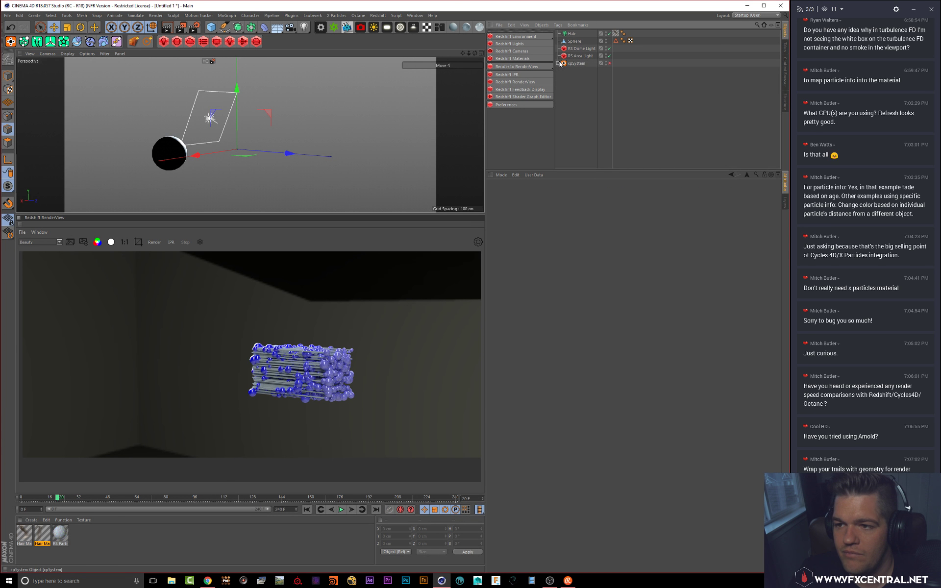
pyautogui.click(572, 34)
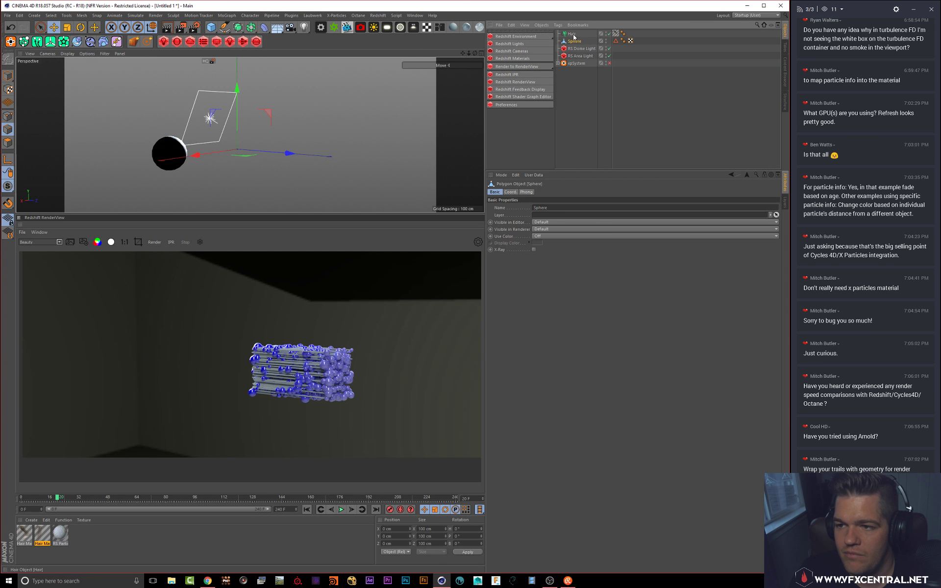
pyautogui.click(558, 63)
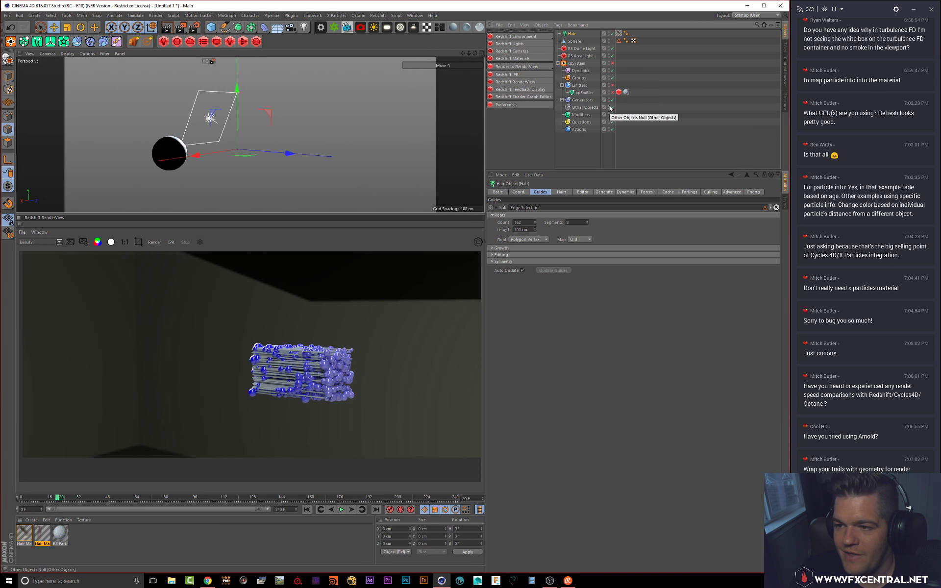
pyautogui.click(612, 71)
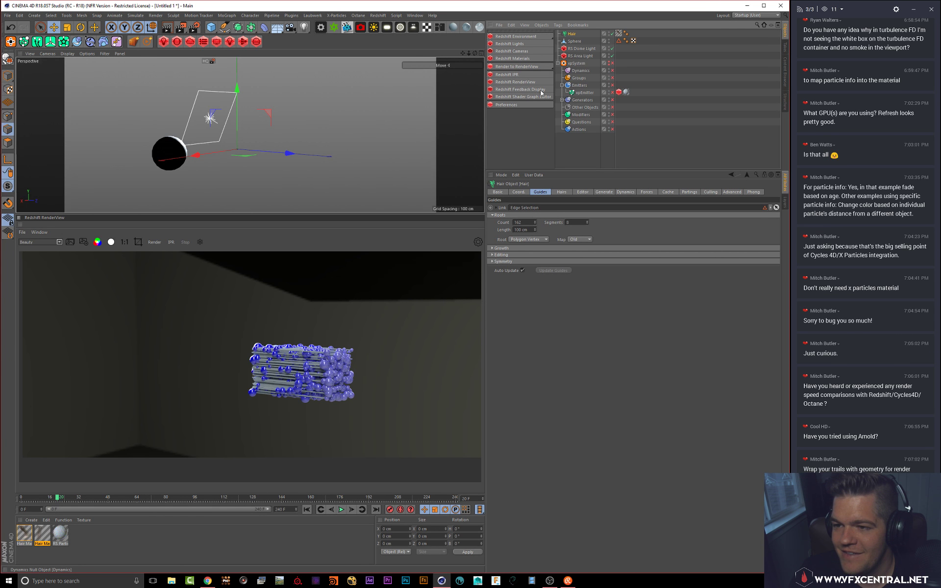
pyautogui.click(306, 510)
pyautogui.click(341, 510)
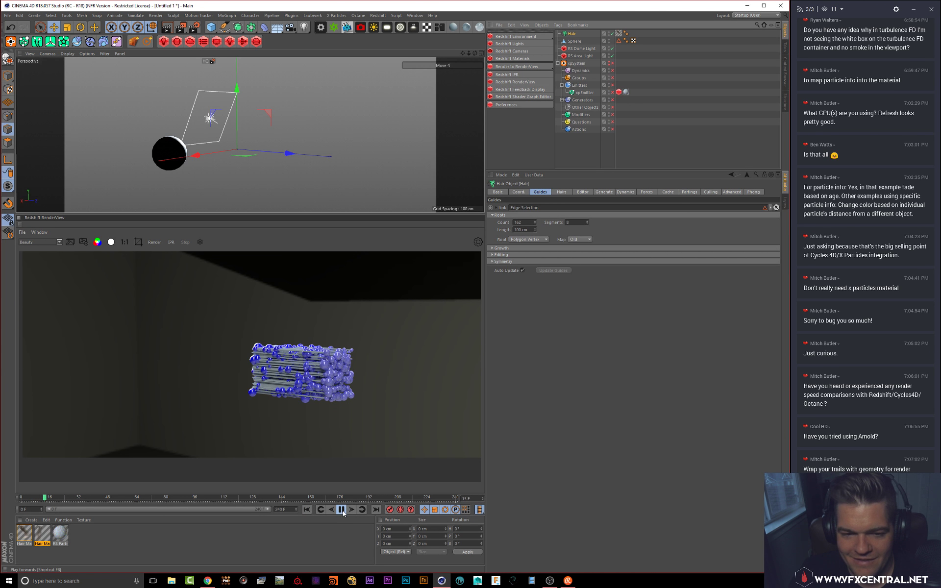
pyautogui.click(342, 511)
# Step: Close the Redshift RenderView and replace the existing hair with a new Hair object on the sphere
pyautogui.doubleClick(19, 219)
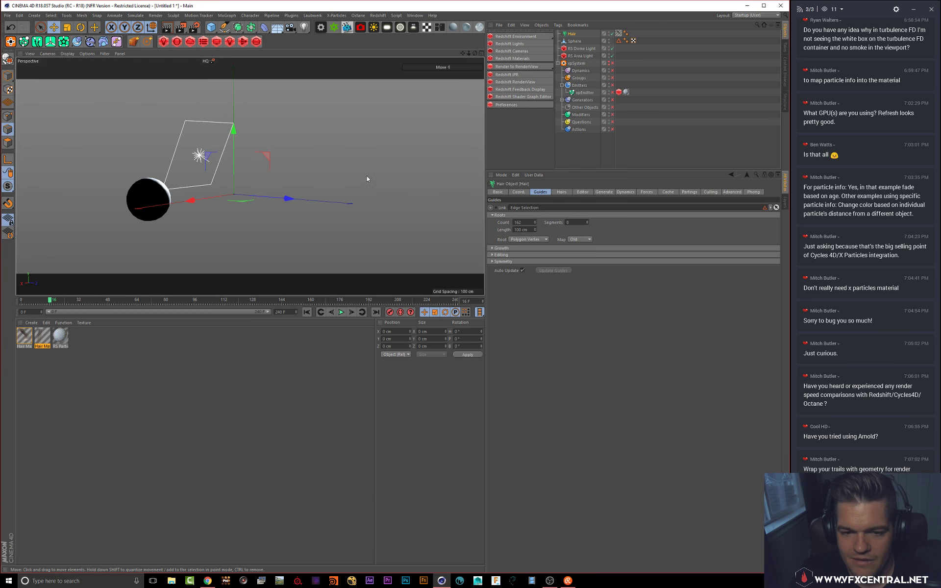
pyautogui.press('Delete')
pyautogui.click(575, 34)
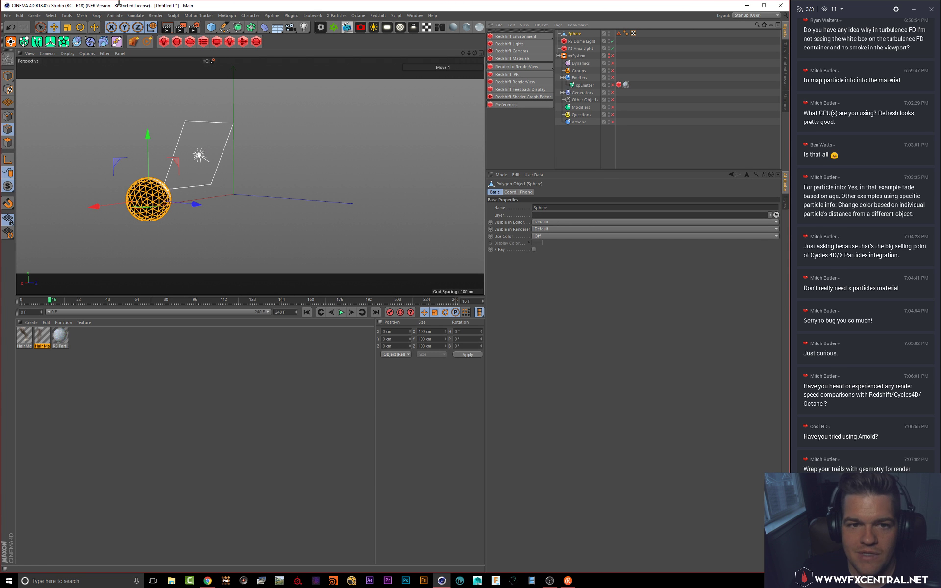
pyautogui.click(136, 15)
pyautogui.moveTo(140, 45)
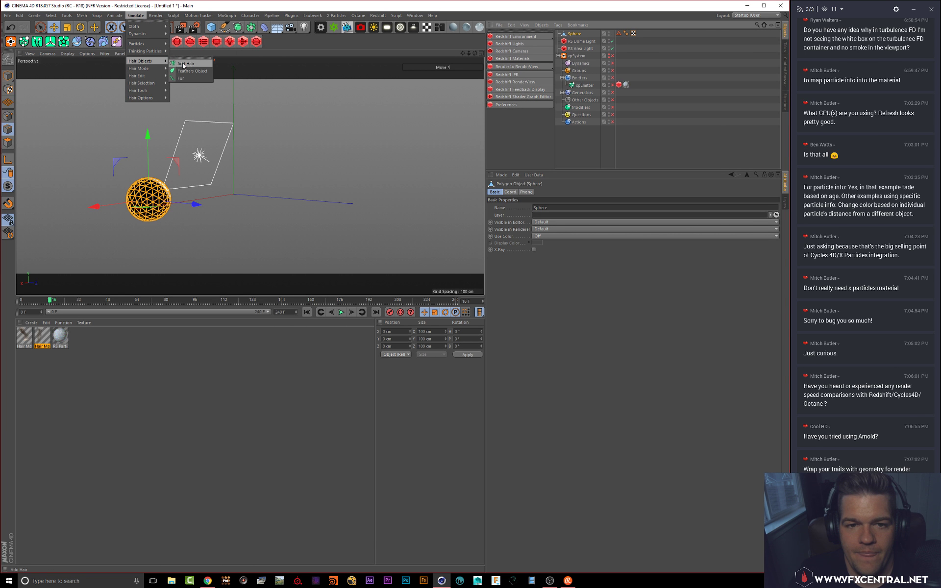
pyautogui.click(183, 64)
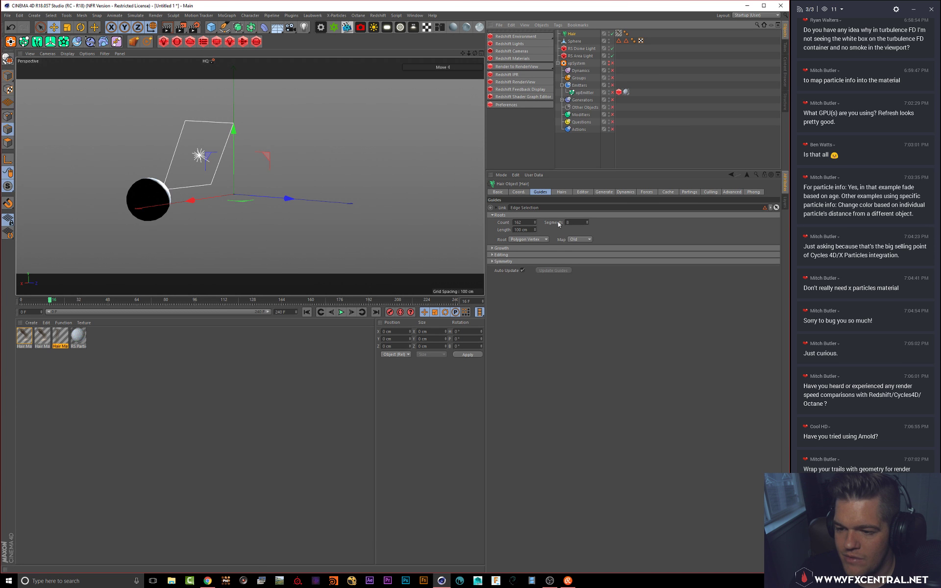
# Step: Create a new project and add a sphere to the empty scene
pyautogui.click(8, 15)
pyautogui.click(21, 22)
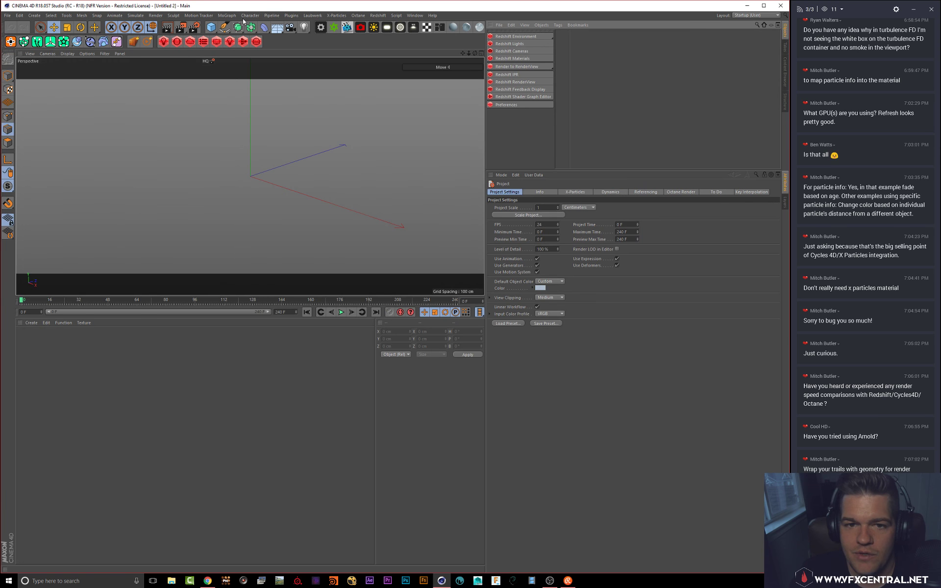
pyautogui.moveTo(211, 28); pyautogui.dragTo(359, 50)
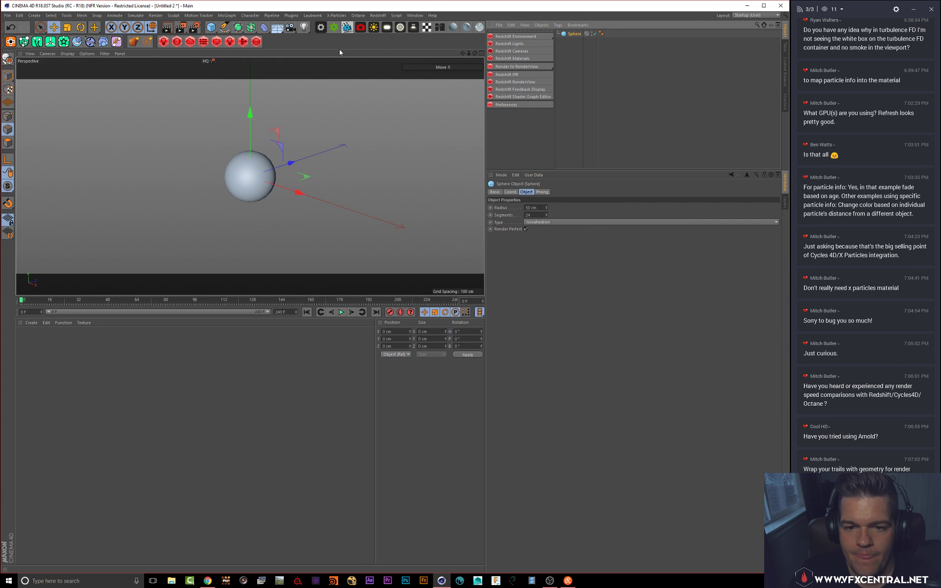
# Step: Make the sphere an editable polygon object and add a Hair object to it
pyautogui.press('c')
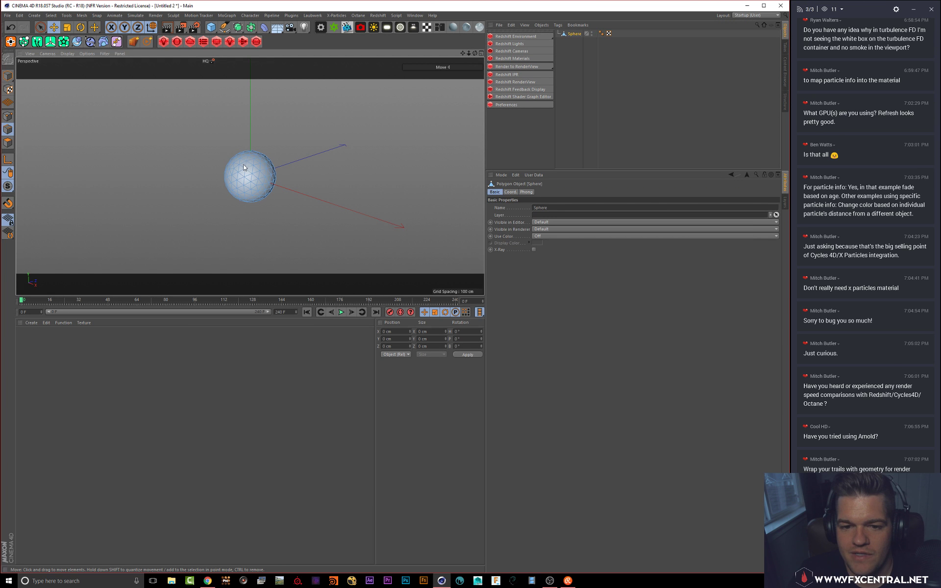
pyautogui.click(132, 15)
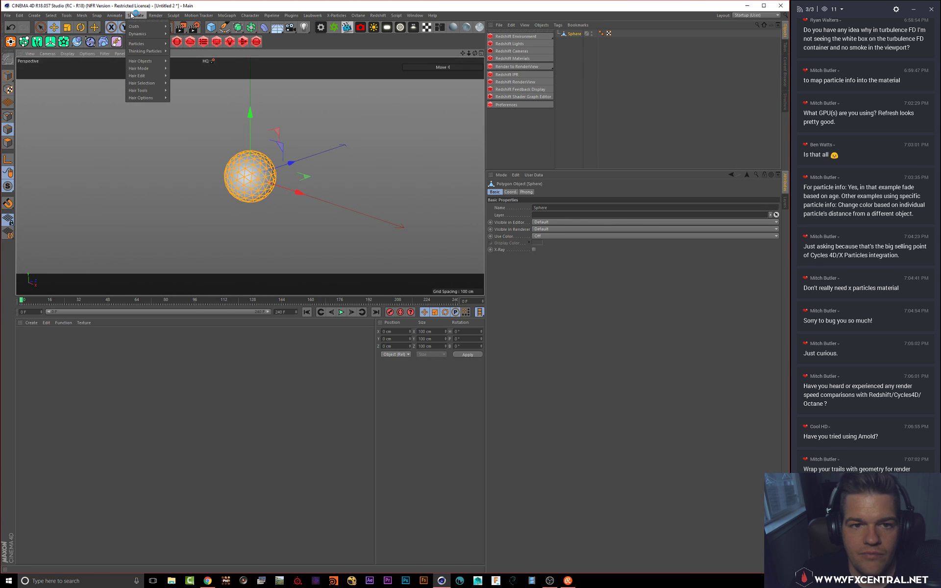
pyautogui.click(177, 63)
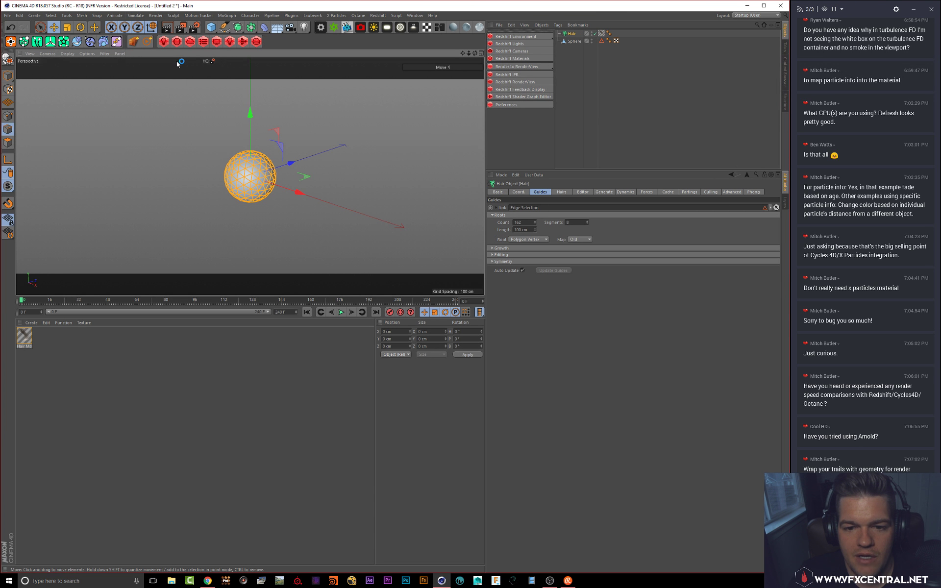
# Step: Enable the horizon and grid in the perspective viewport's display filter
pyautogui.click(88, 54)
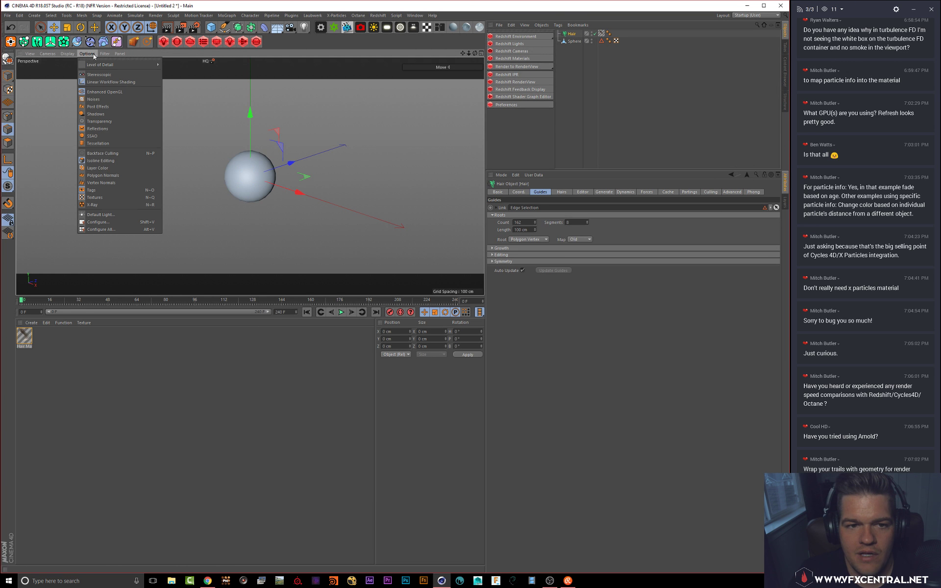
pyautogui.moveTo(102, 57)
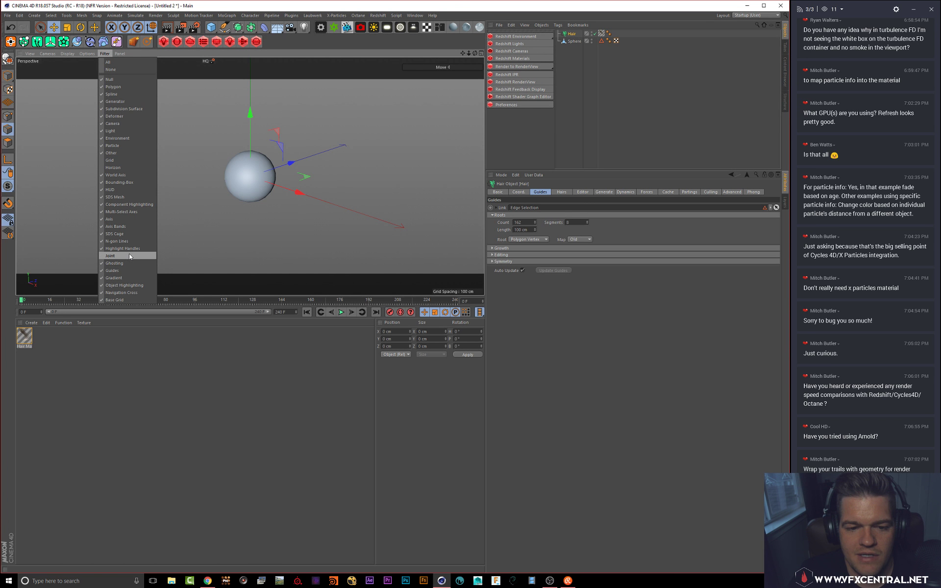
pyautogui.click(128, 254)
pyautogui.click(105, 54)
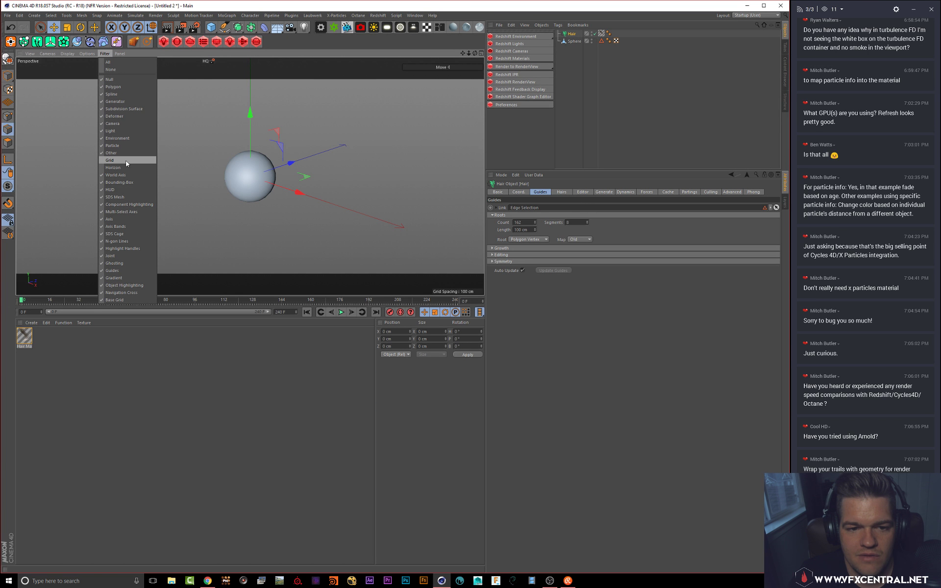
pyautogui.click(124, 167)
pyautogui.click(111, 54)
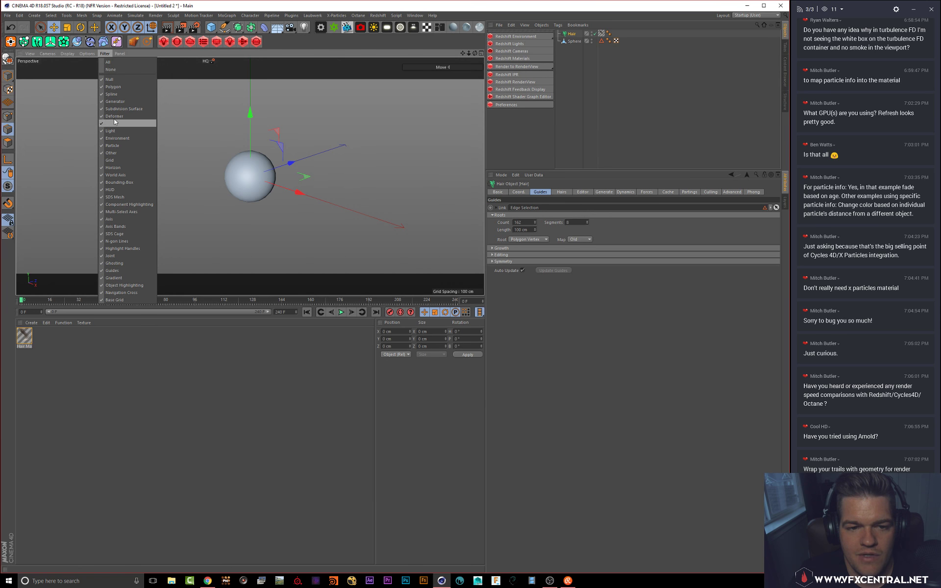
pyautogui.click(113, 160)
pyautogui.click(105, 54)
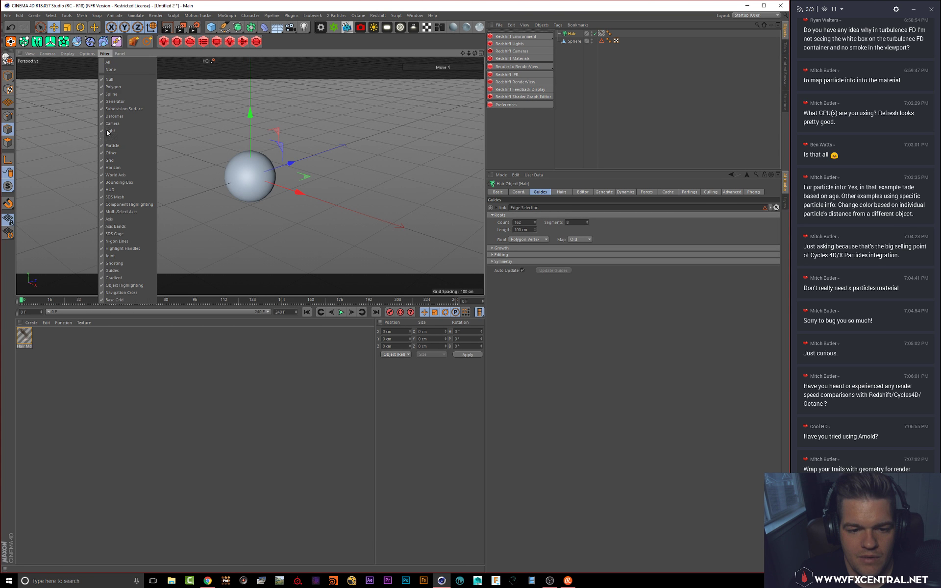
# Step: Select all of the sphere's polygons and add a second Hair object grown from that polygon selection
pyautogui.click(574, 42)
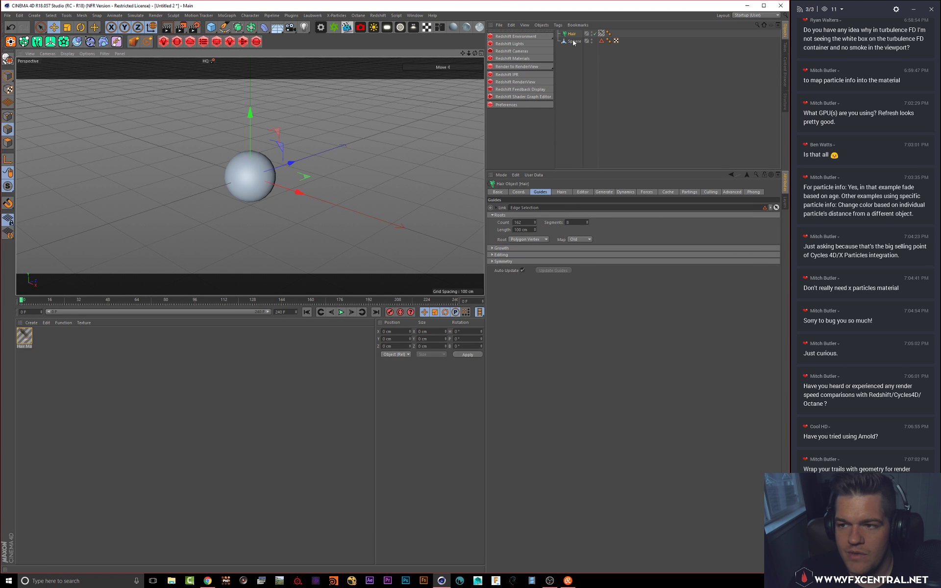
pyautogui.moveTo(251, 169)
pyautogui.keyDown('alt'); pyautogui.mouseDown()
pyautogui.moveTo(257, 157)
pyautogui.moveTo(249, 171)
pyautogui.mouseUp(); pyautogui.keyUp('alt')
pyautogui.scroll(-2, 258, 154)
pyautogui.click(250, 169)
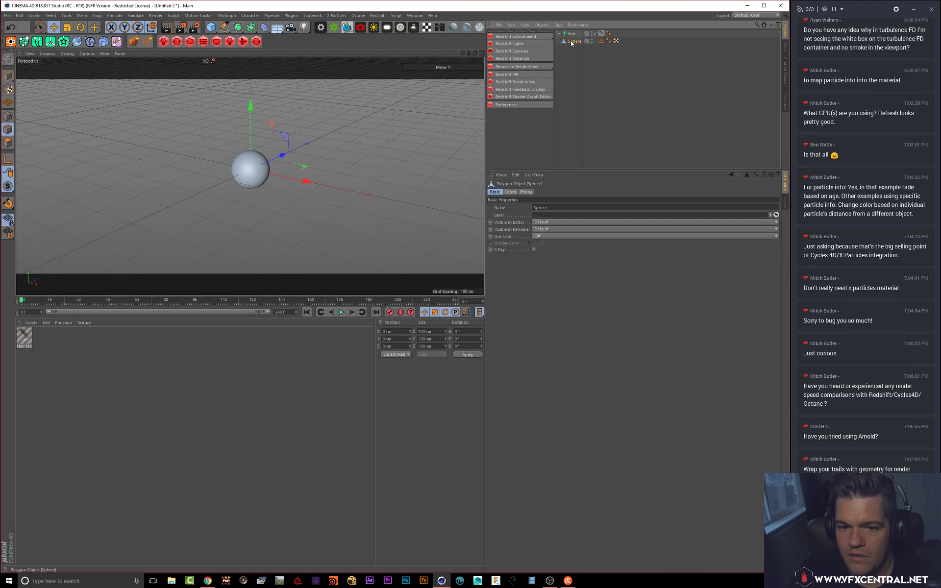
pyautogui.click(8, 142)
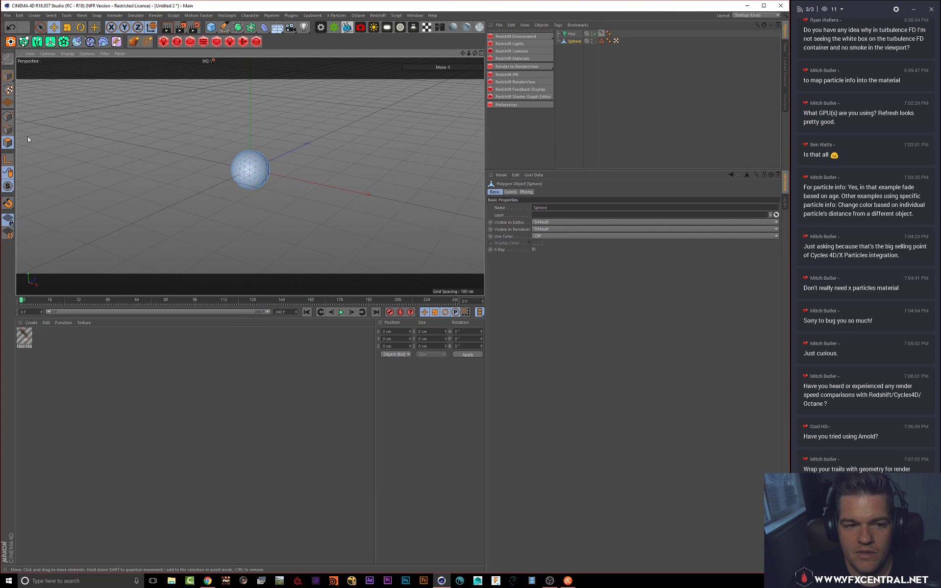
pyautogui.hotkey('ctrl', 'a')
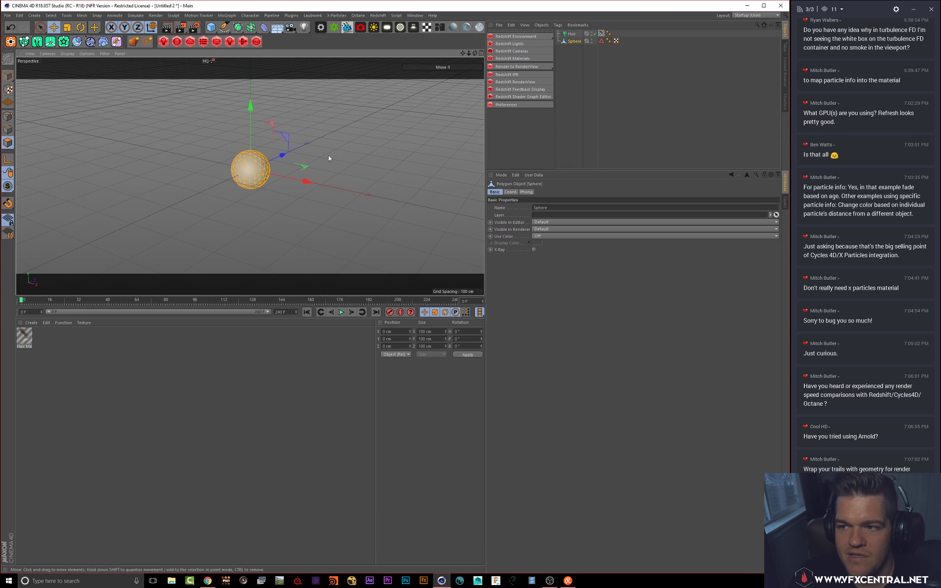
pyautogui.click(117, 17)
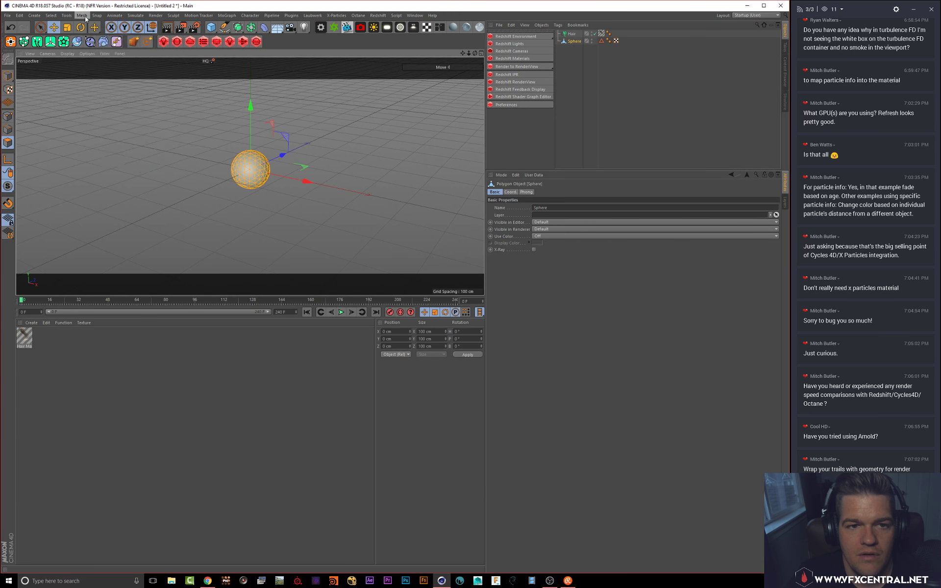
pyautogui.moveTo(139, 17)
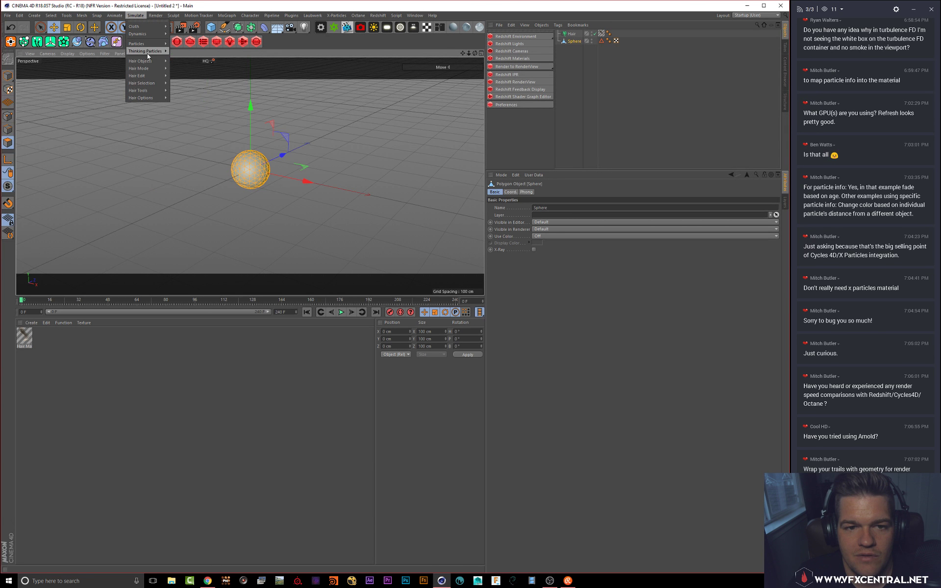
pyautogui.click(174, 61)
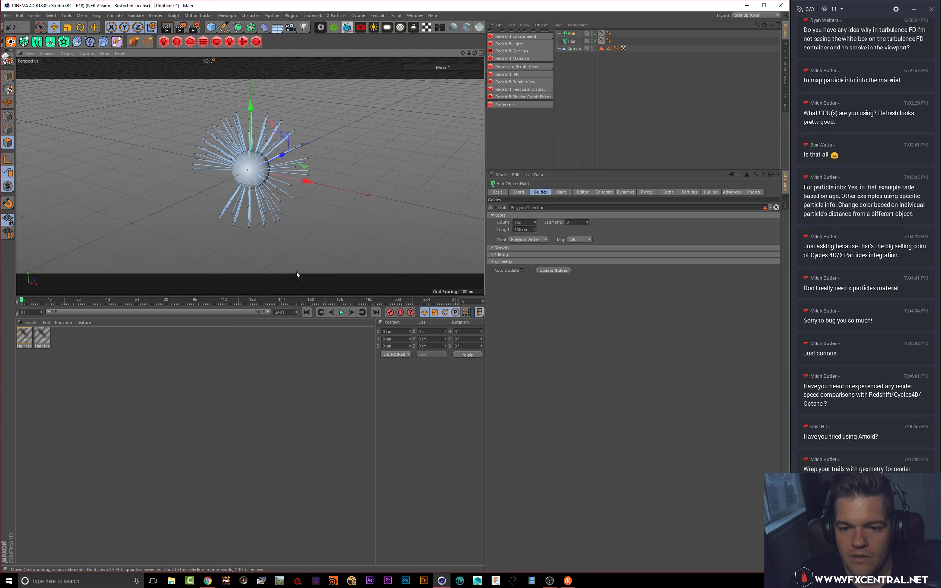
pyautogui.click(603, 141)
# Step: Switch to the Untitled 1 project and delete all tags from its sphere
pyautogui.click(414, 16)
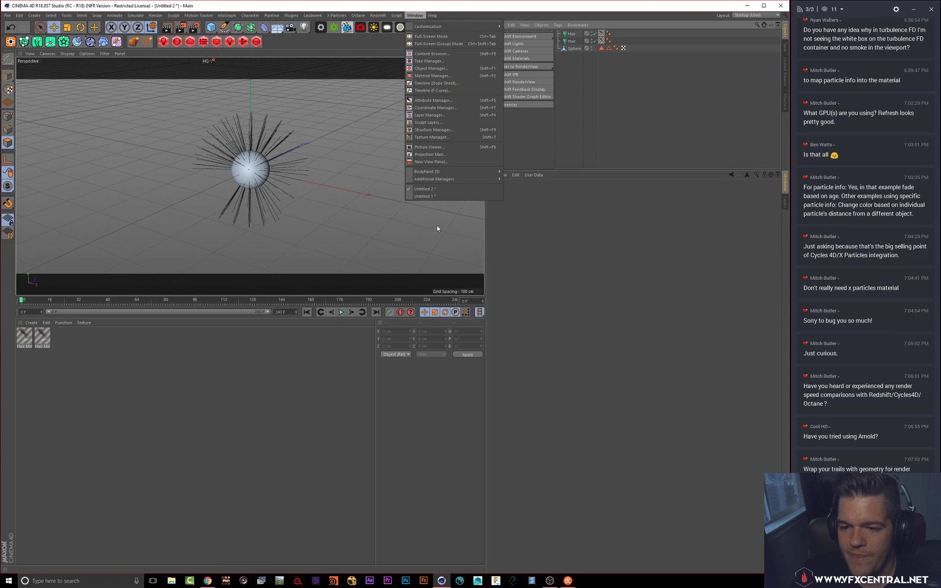
pyautogui.click(422, 195)
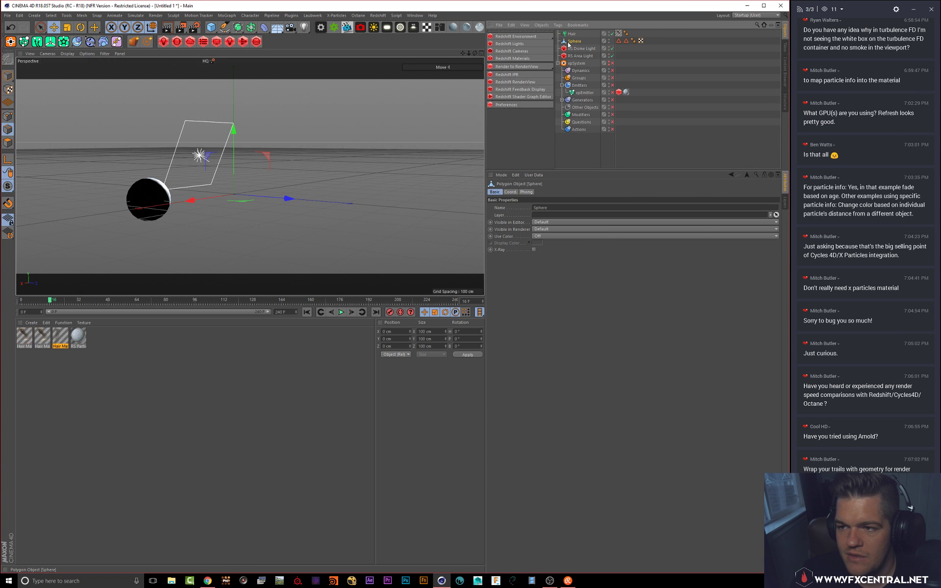
pyautogui.moveTo(657, 36); pyautogui.dragTo(619, 46)
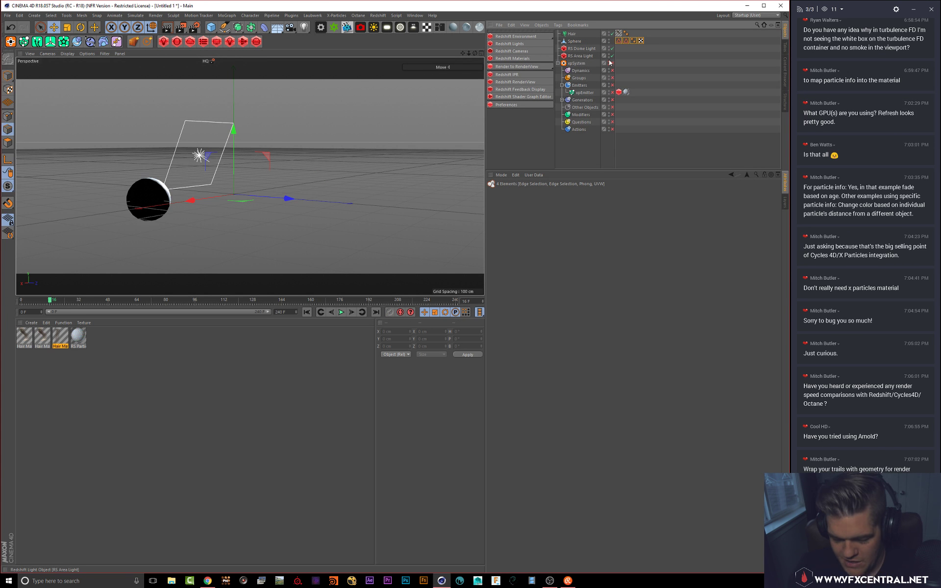
pyautogui.press('Delete')
# Step: Add a new Hair object to all of the sphere's polygons and play the animation from the first frame to frame 20
pyautogui.click(569, 42)
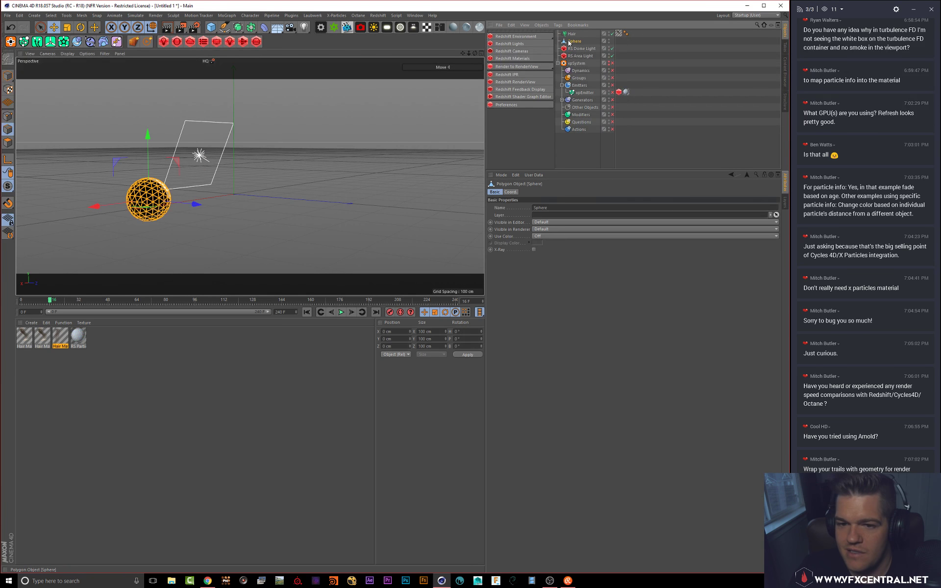
pyautogui.click(9, 143)
pyautogui.hotkey('ctrl', 'a')
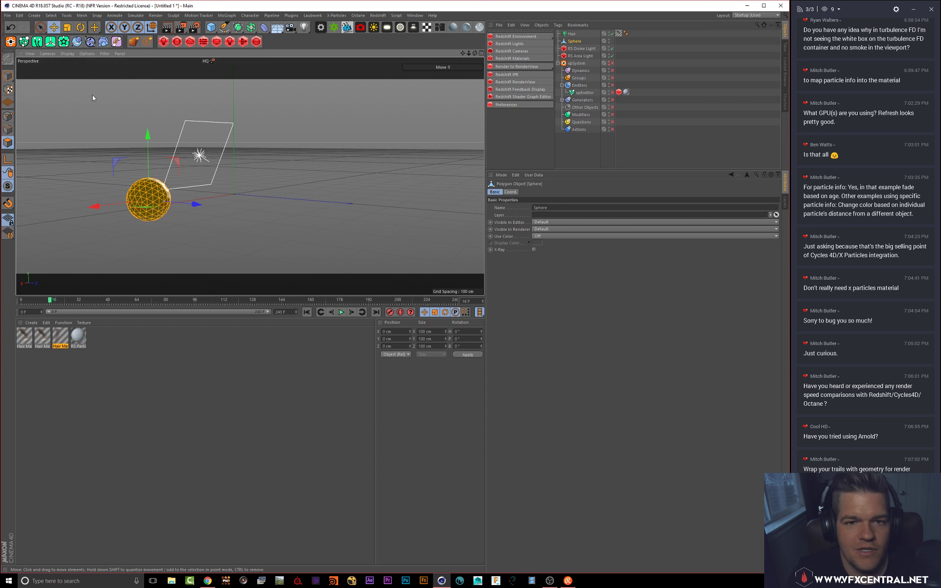
pyautogui.click(135, 15)
pyautogui.moveTo(147, 61)
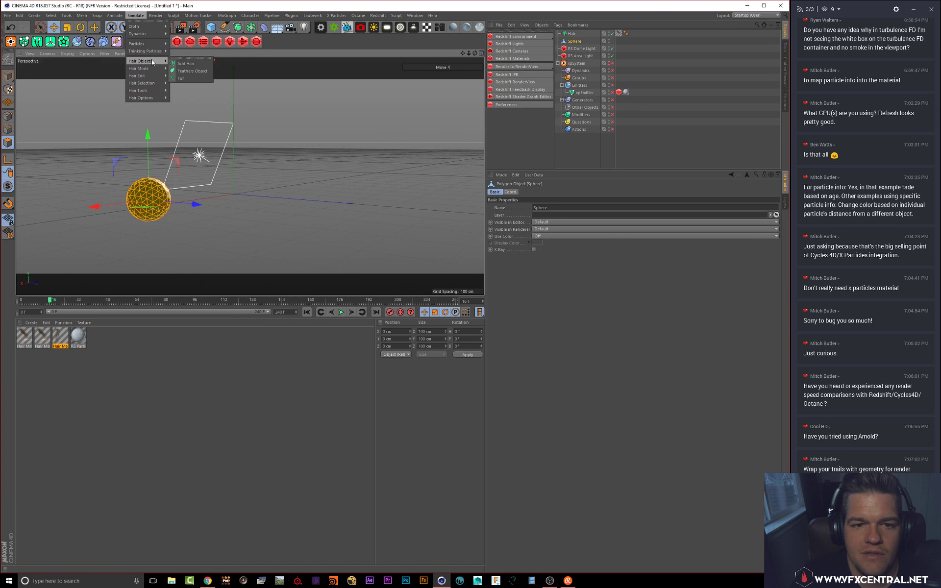
pyautogui.click(190, 63)
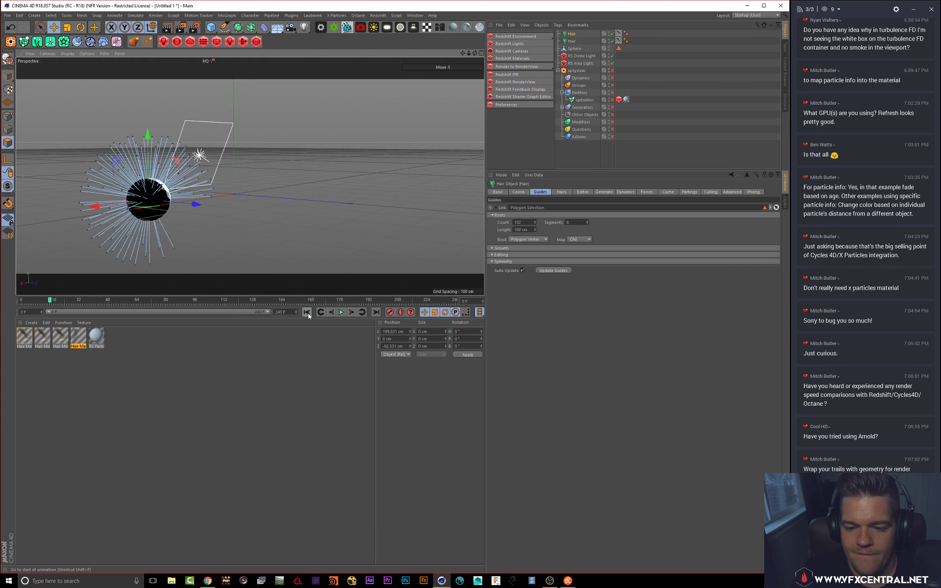
pyautogui.click(341, 312)
pyautogui.click(341, 312)
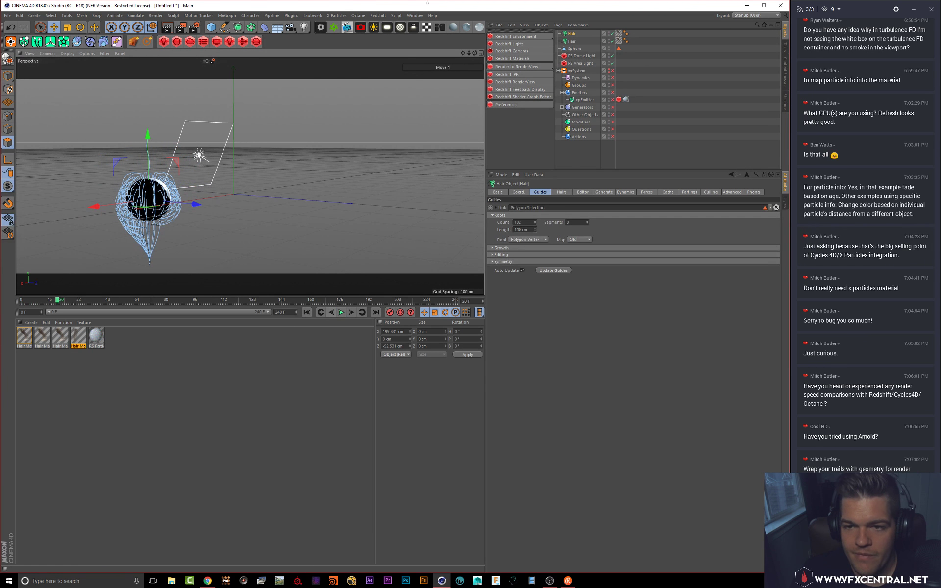
# Step: Open the Redshift RenderView and start an IPR render of the hair, moving the window clear of the sphere
pyautogui.click(515, 82)
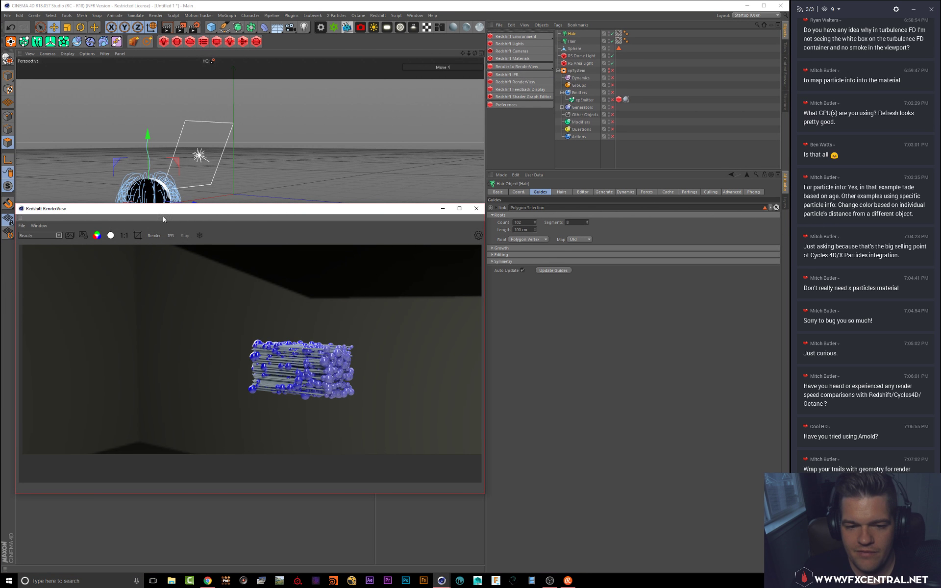
pyautogui.click(171, 236)
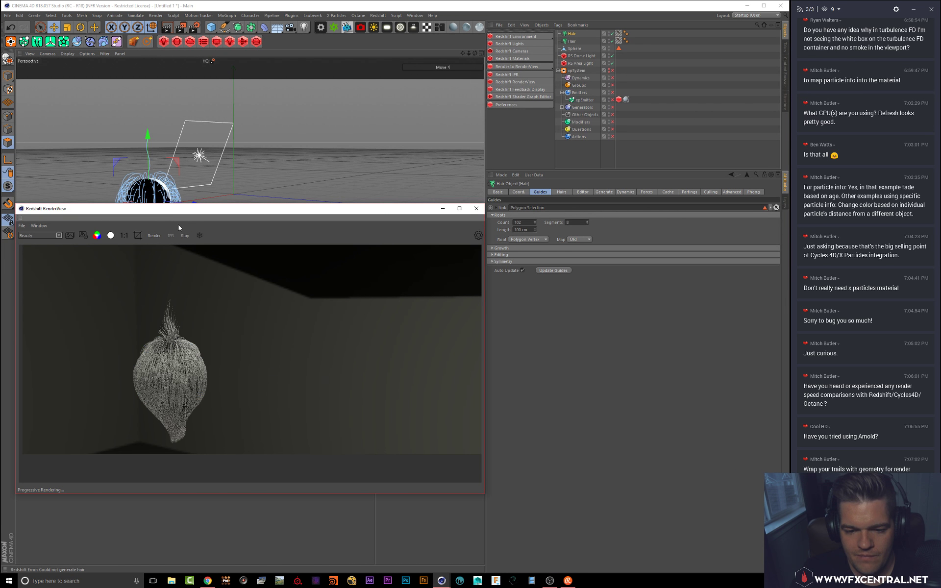
pyautogui.moveTo(254, 208); pyautogui.dragTo(430, 100)
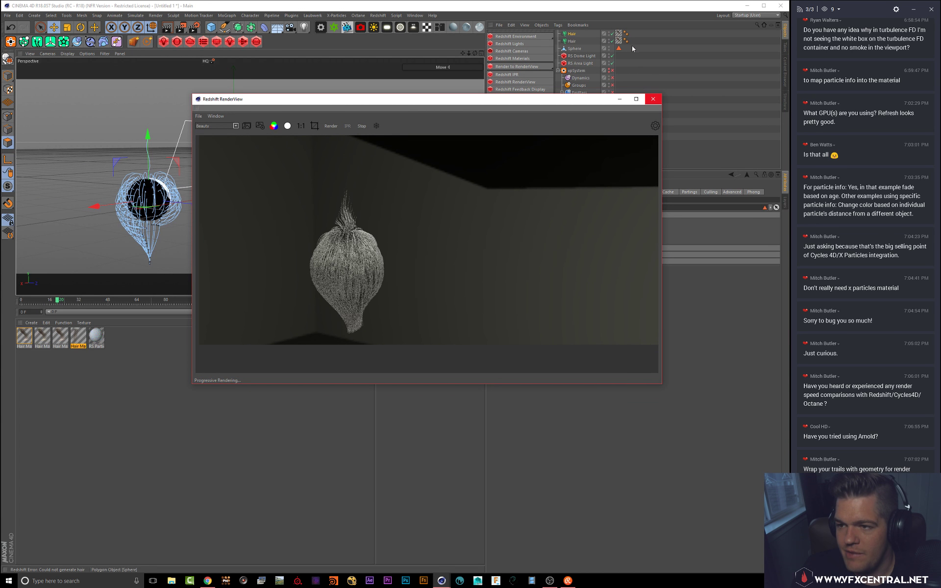
# Step: Delete the older Hair object, keeping the newly added one
pyautogui.click(618, 41)
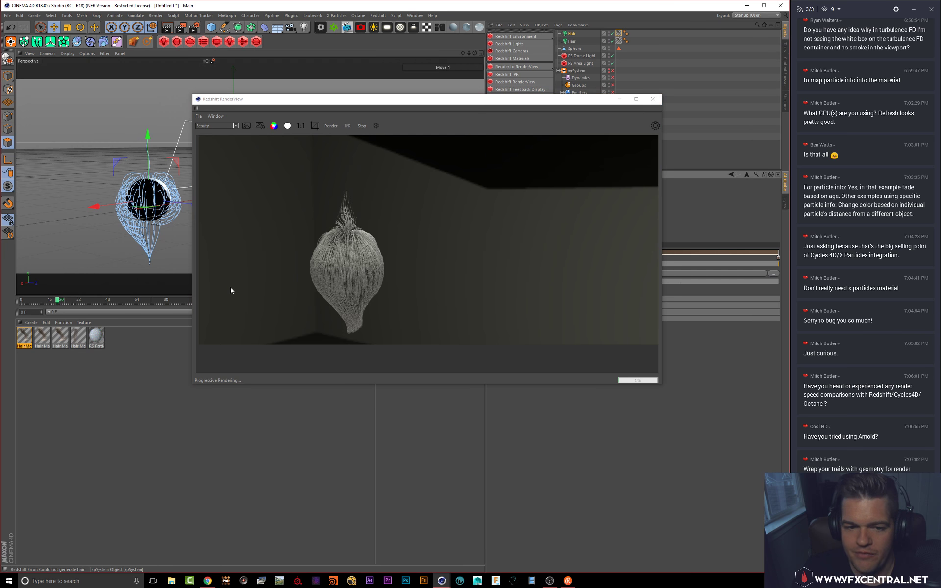
pyautogui.click(572, 41)
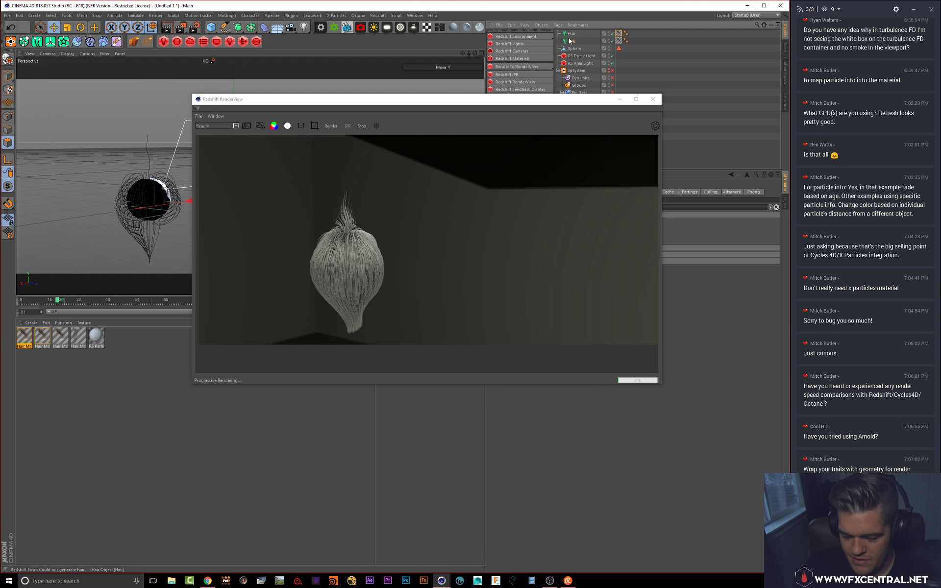
pyautogui.press('Delete')
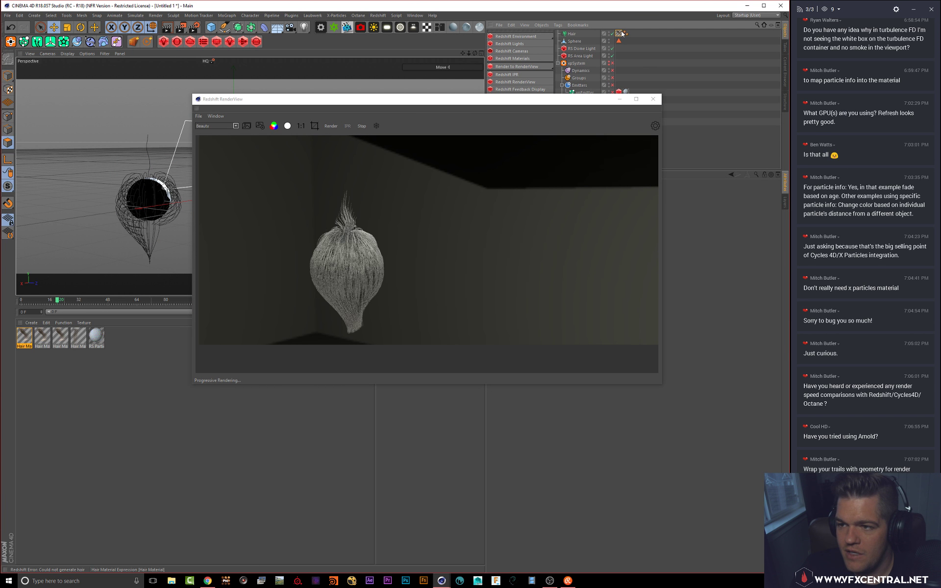
# Step: Open the remaining hair's material in the Material Editor and enable its Length and Frizz channels
pyautogui.click(620, 33)
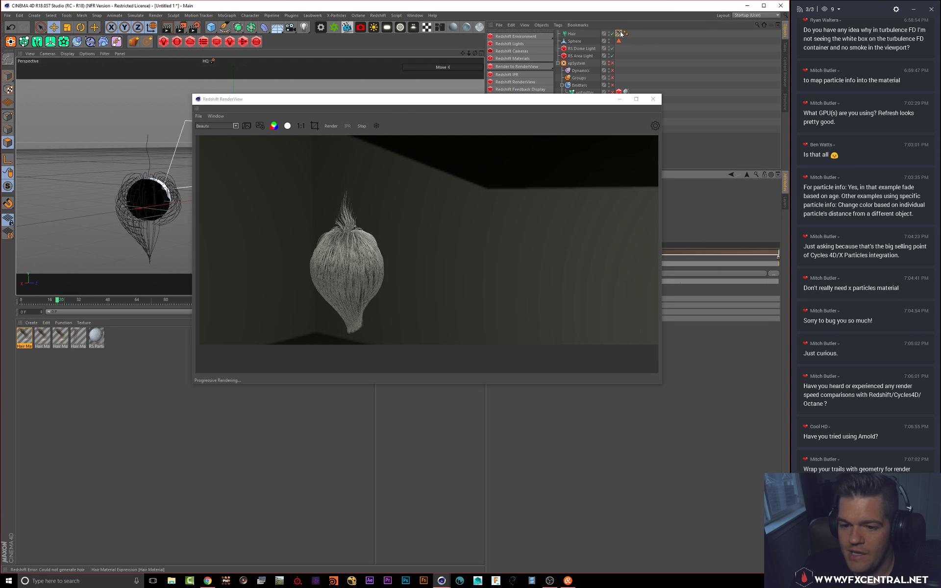
pyautogui.doubleClick(24, 335)
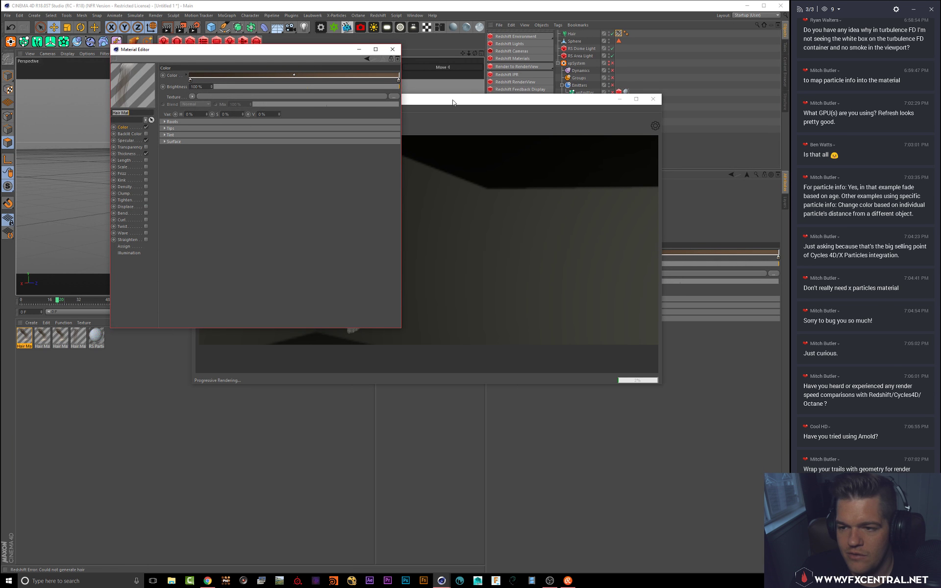
pyautogui.click(146, 160)
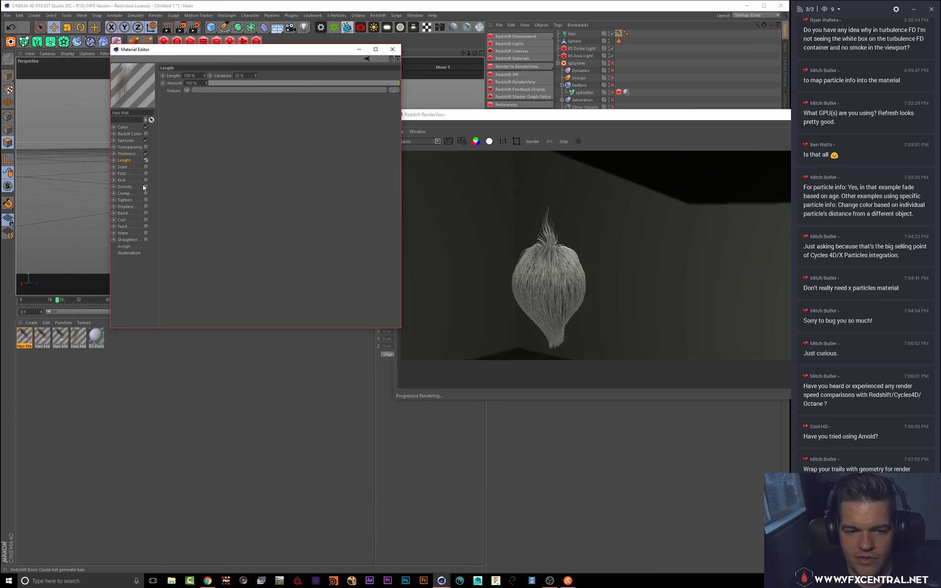
pyautogui.click(146, 173)
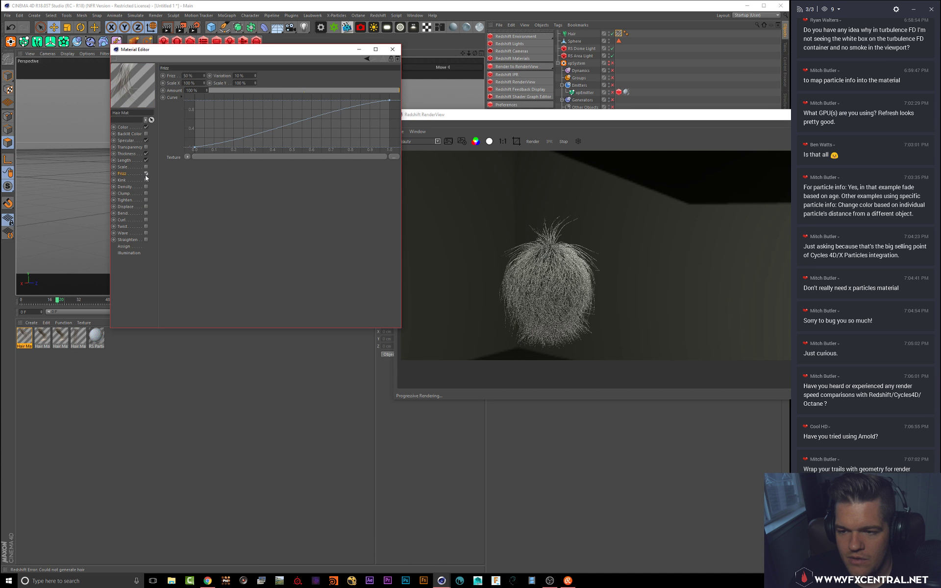
# Step: Set the hair material's root thickness to 0.1 cm
pyautogui.click(127, 154)
pyautogui.doubleClick(200, 76)
pyautogui.write('0.1')
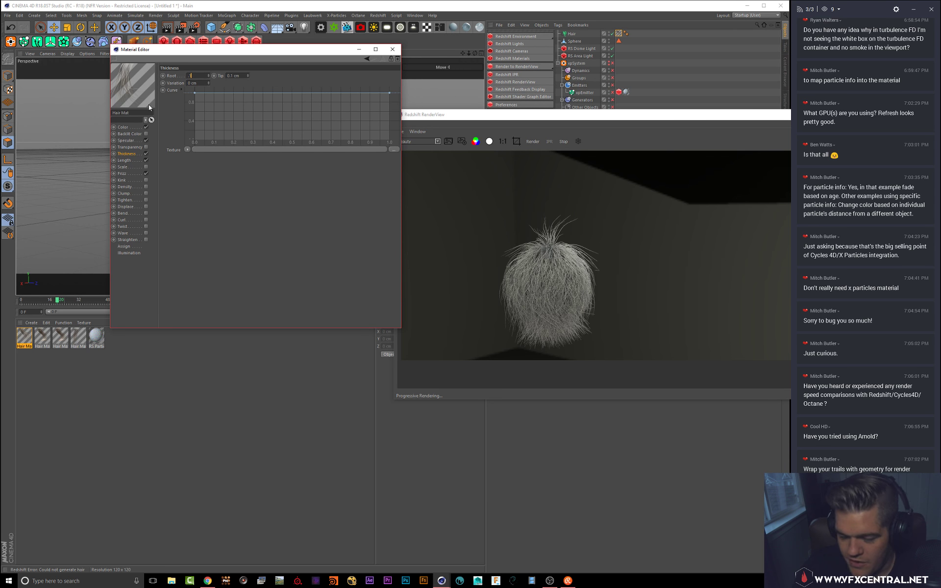
pyautogui.press('Return')
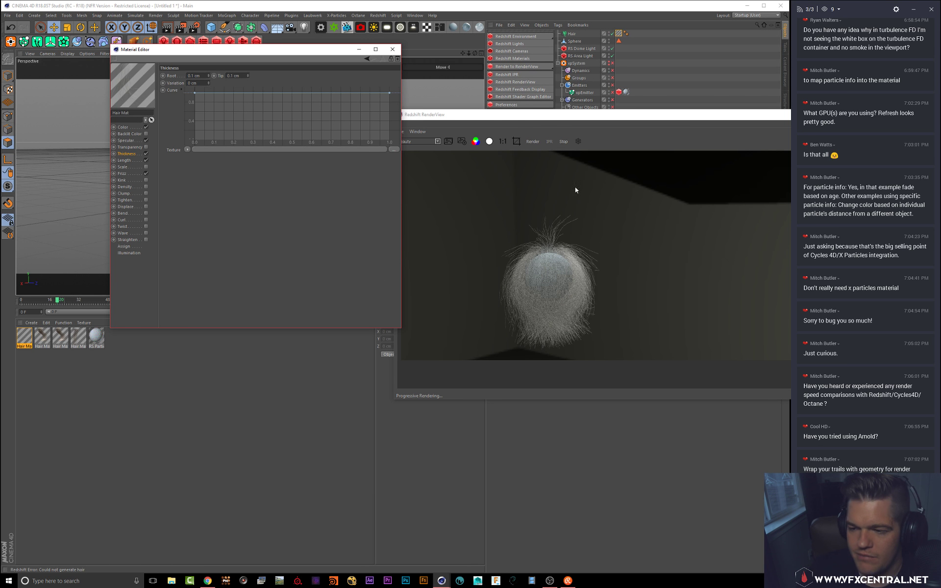
# Step: Move the Redshift RenderView off to one side of the Material Editor, and close both windows
pyautogui.moveTo(529, 119); pyautogui.dragTo(305, 165)
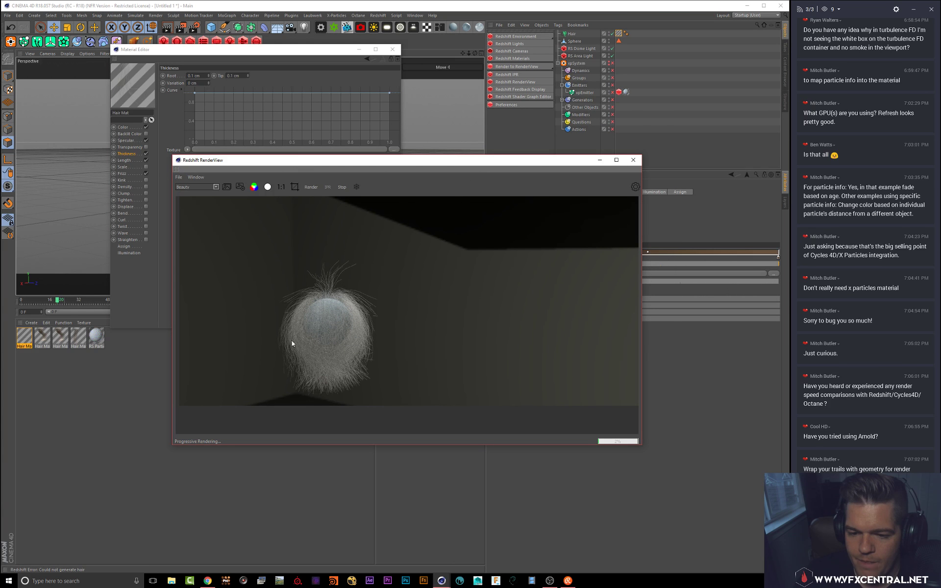
pyautogui.click(633, 160)
pyautogui.click(392, 49)
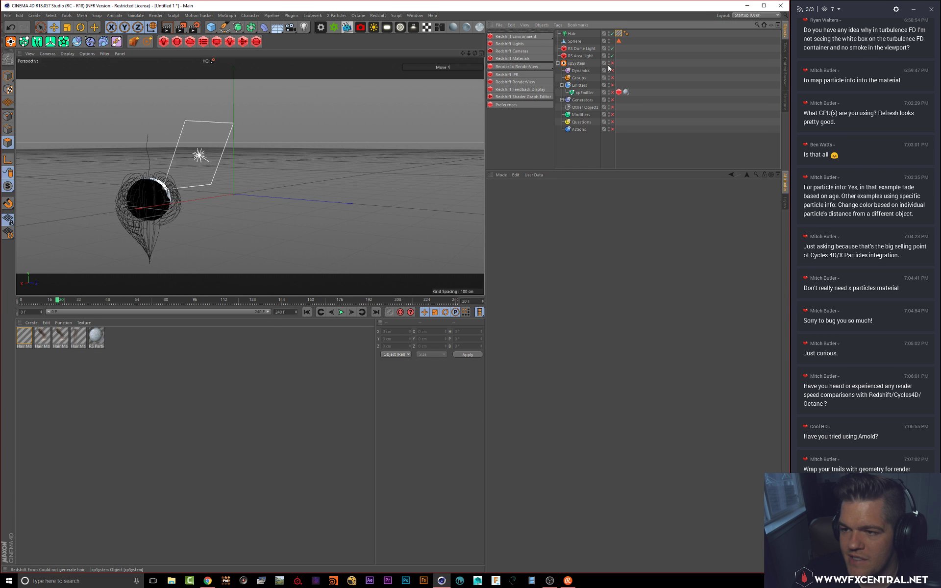
# Step: Play the X-Particles simulation from the first frame and stop it at about frame 17
pyautogui.click(307, 312)
pyautogui.click(342, 312)
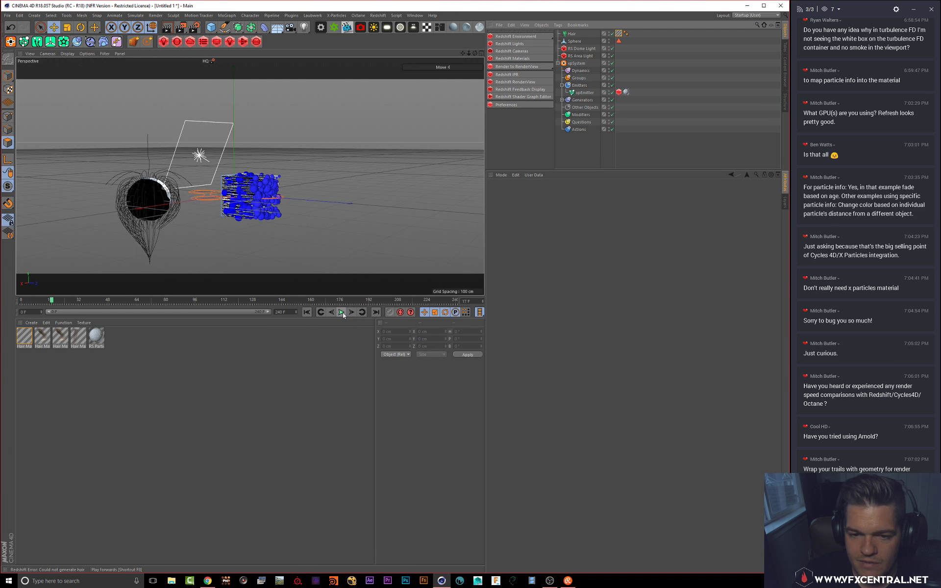
pyautogui.click(342, 312)
# Step: Delete the xpSplineMesher from the X-Particles system's Generators group
pyautogui.click(562, 100)
pyautogui.click(591, 107)
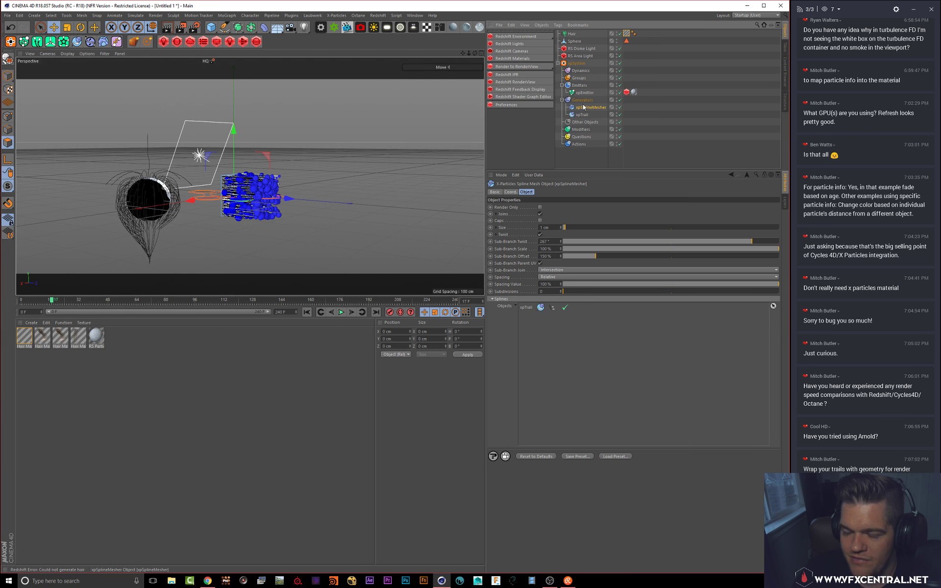
pyautogui.press('Delete')
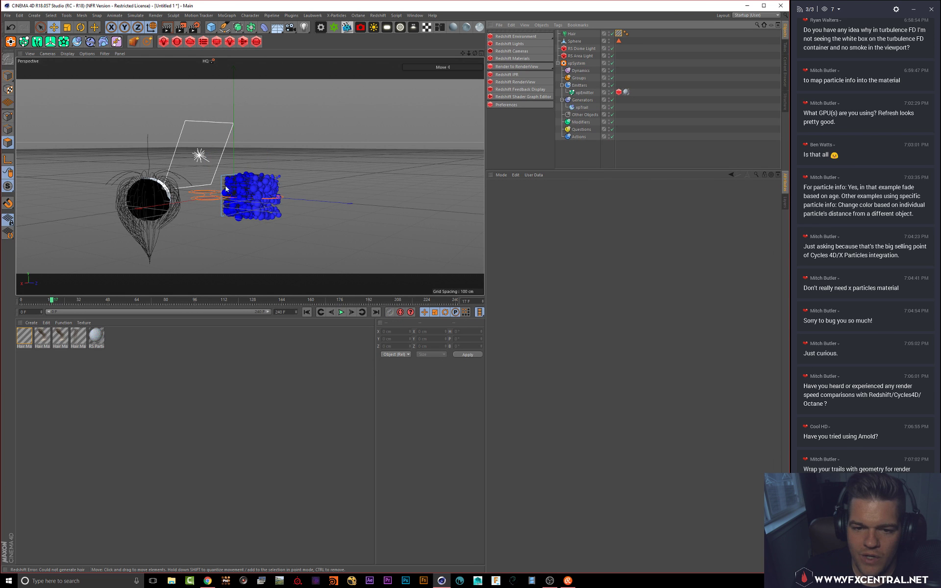
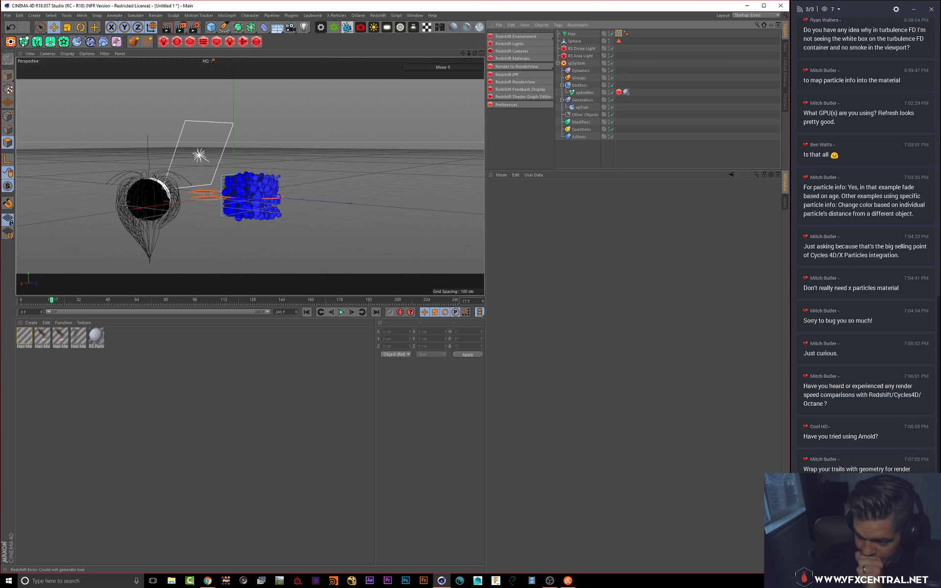
# Step: Enlarge the object list and switch to the other open project, Untitled 2
pyautogui.scroll(1, 871, 465)
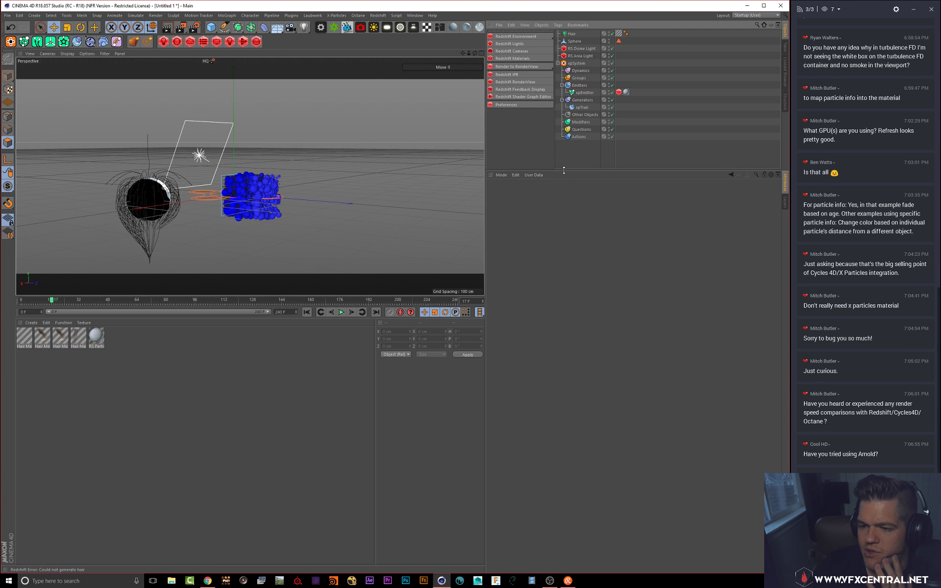
pyautogui.moveTo(565, 170); pyautogui.dragTo(566, 290)
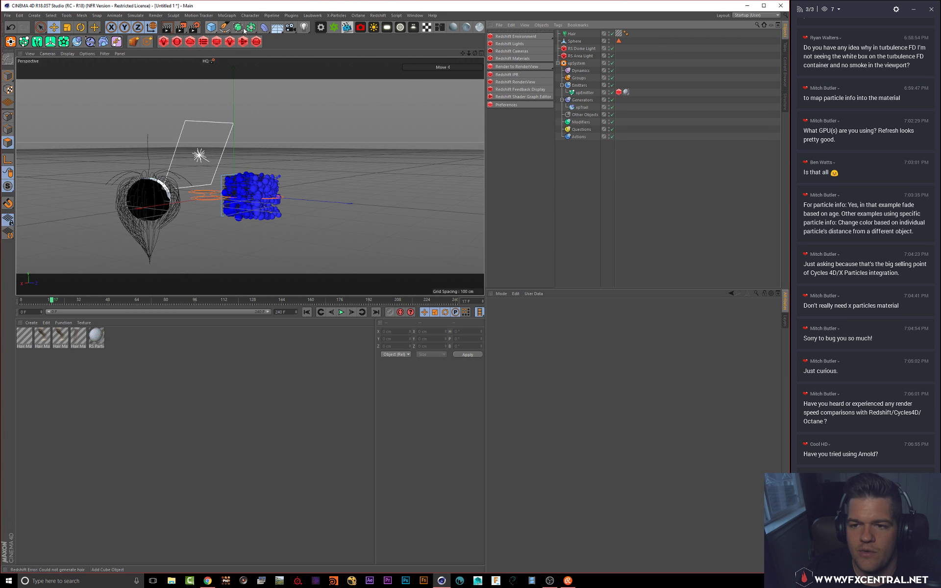
pyautogui.click(415, 15)
pyautogui.click(430, 192)
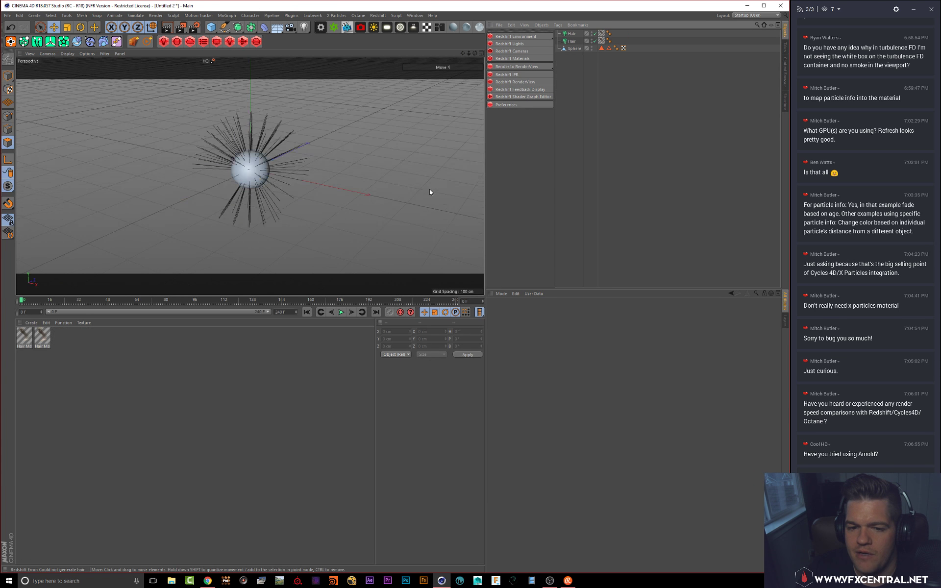
# Step: Delete both Hair objects, keeping only the sphere in the scene
pyautogui.click(572, 42)
pyautogui.keyDown('shift'); pyautogui.click(572, 35); pyautogui.keyUp('shift')
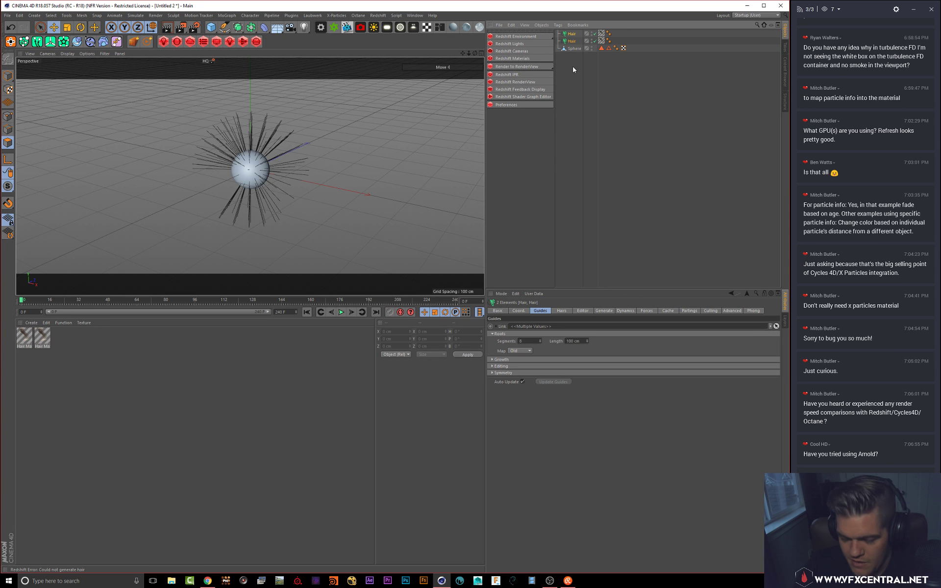
pyautogui.press('Delete')
# Step: Add a TurbulenceFD Emitter tag to the sphere and delete its polygon and edge selection tags
pyautogui.click(573, 33)
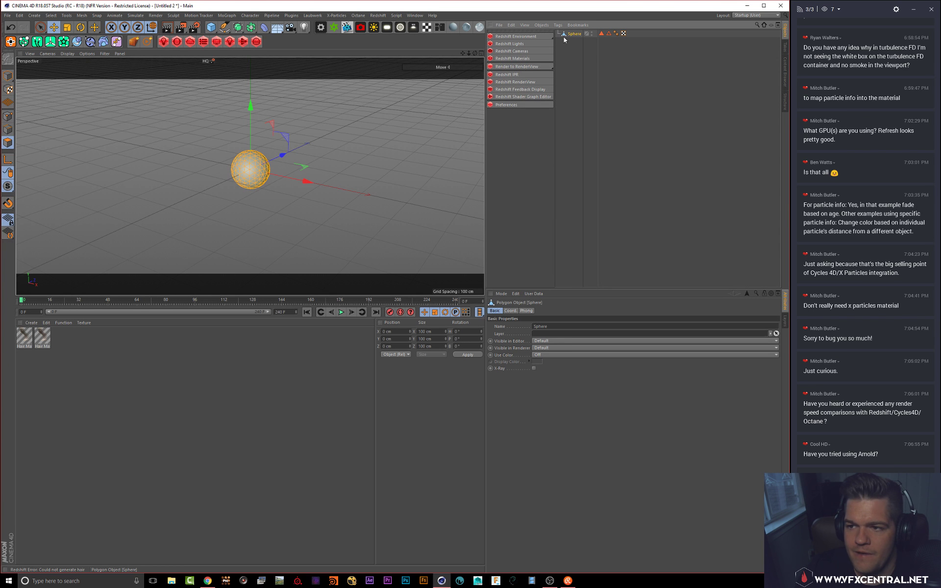
pyautogui.rightClick(573, 36)
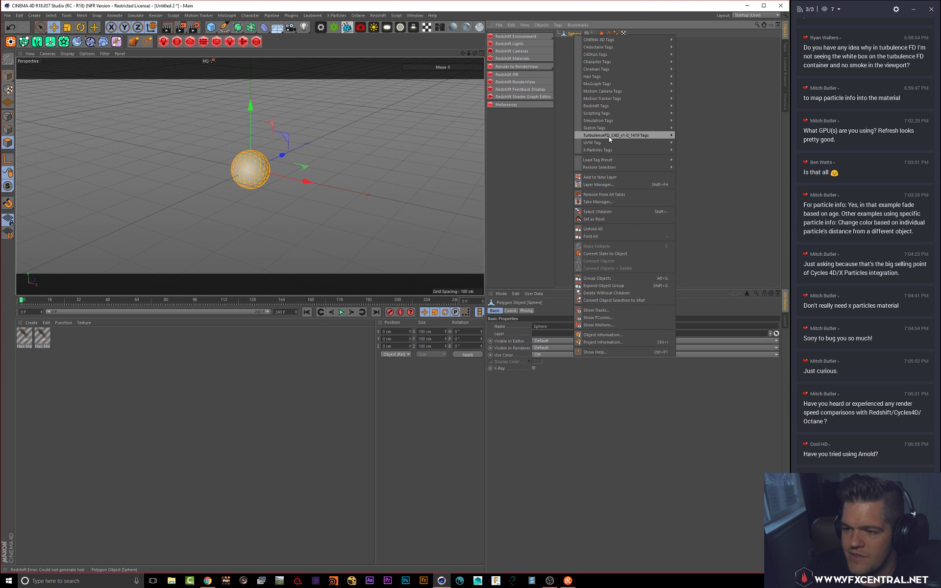
pyautogui.moveTo(610, 136)
pyautogui.click(691, 136)
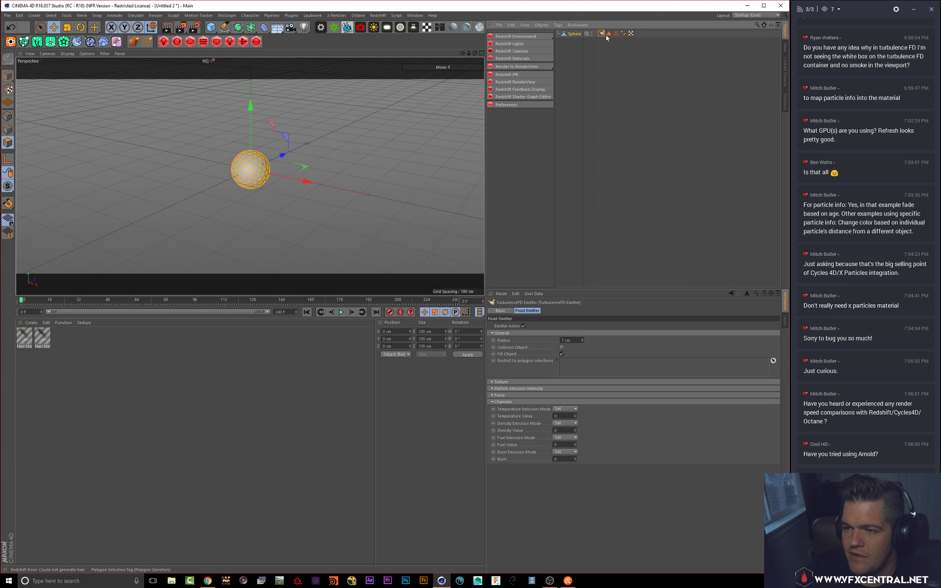
pyautogui.click(608, 34)
pyautogui.press('Delete')
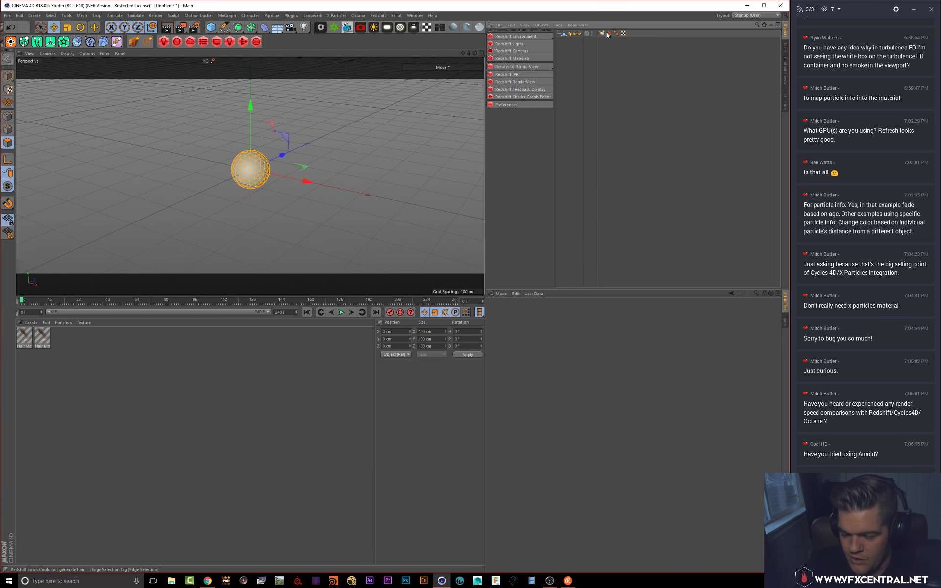
# Step: Set the sphere's fluid emitter temperature, density and burn values to 5
pyautogui.click(602, 33)
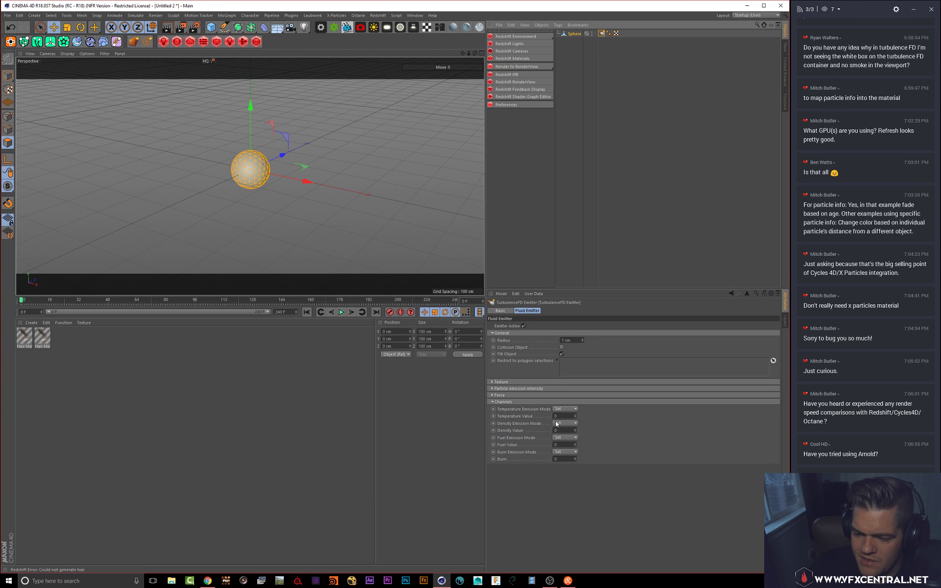
pyautogui.moveTo(561, 417); pyautogui.dragTo(471, 411)
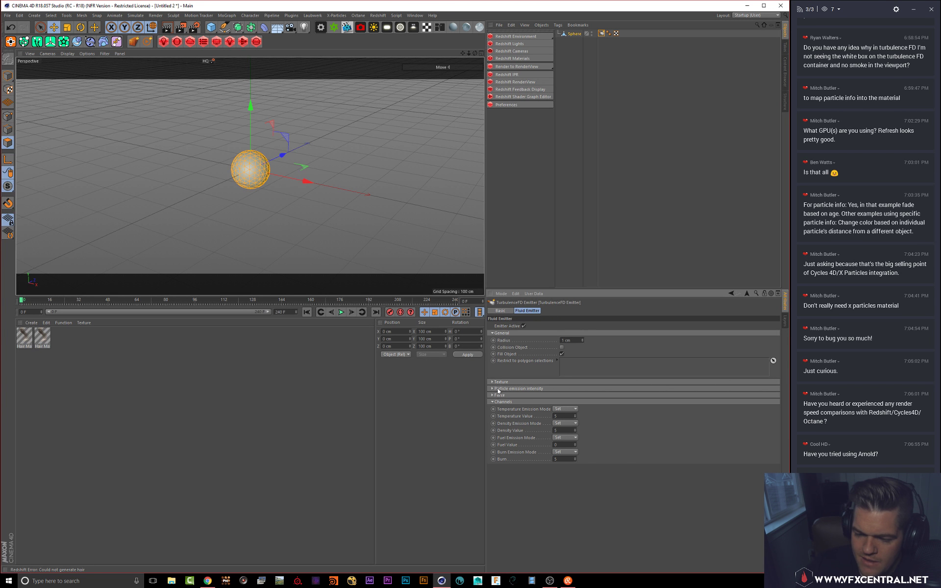
# Step: Add a TurbulenceFD Container, scale it up well beyond the sphere and raise it so the sphere sits near its base
pyautogui.click(133, 42)
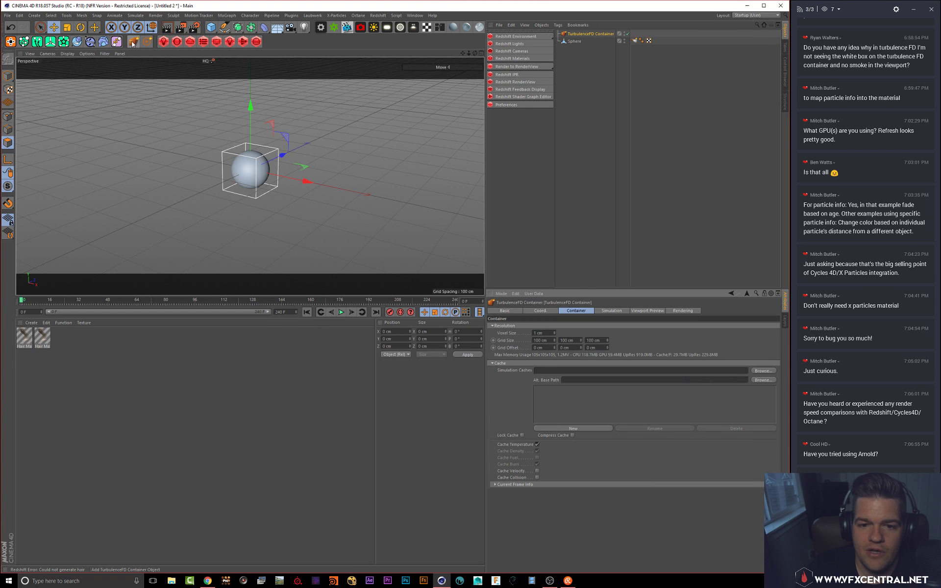
pyautogui.press('t')
pyautogui.moveTo(281, 165); pyautogui.dragTo(391, 167)
pyautogui.press('e')
pyautogui.moveTo(249, 106); pyautogui.dragTo(247, 67)
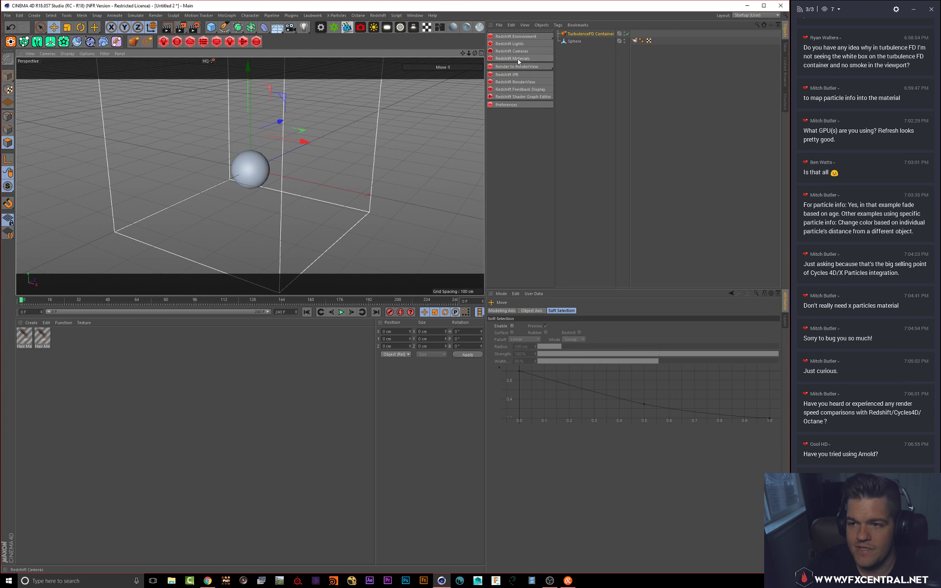
pyautogui.scroll(-4, 338, 110)
pyautogui.keyDown('alt'); pyautogui.moveTo(338, 110); pyautogui.dragTo(332, 128, button='middle'); pyautogui.keyUp('alt')
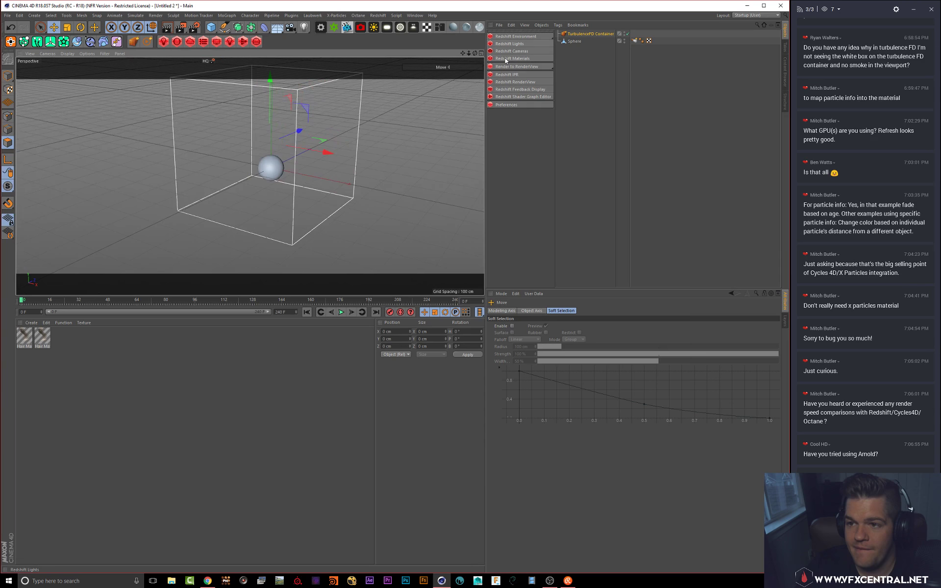
# Step: Activate the Density and Burn channels in the TurbulenceFD Container's simulation settings
pyautogui.click(577, 35)
pyautogui.click(606, 311)
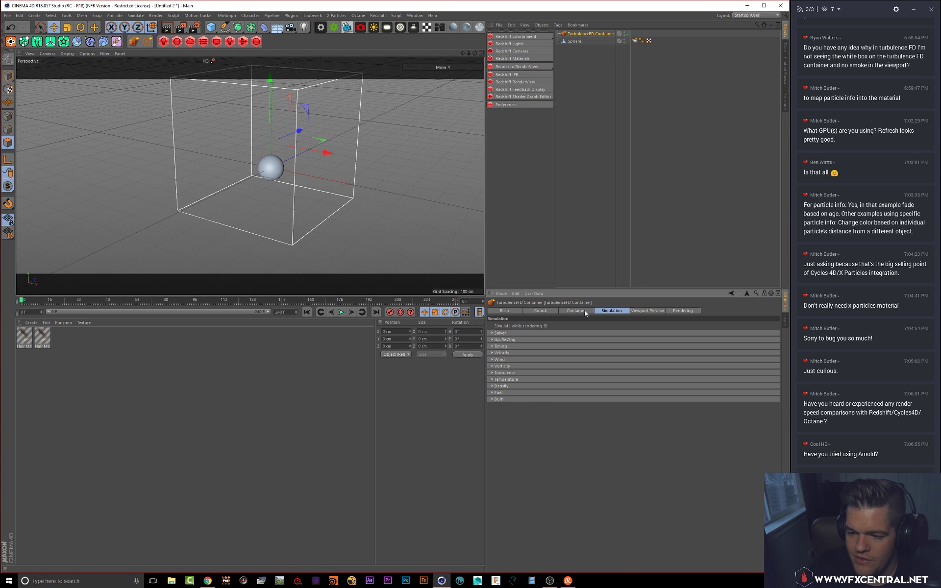
pyautogui.click(585, 312)
pyautogui.click(605, 312)
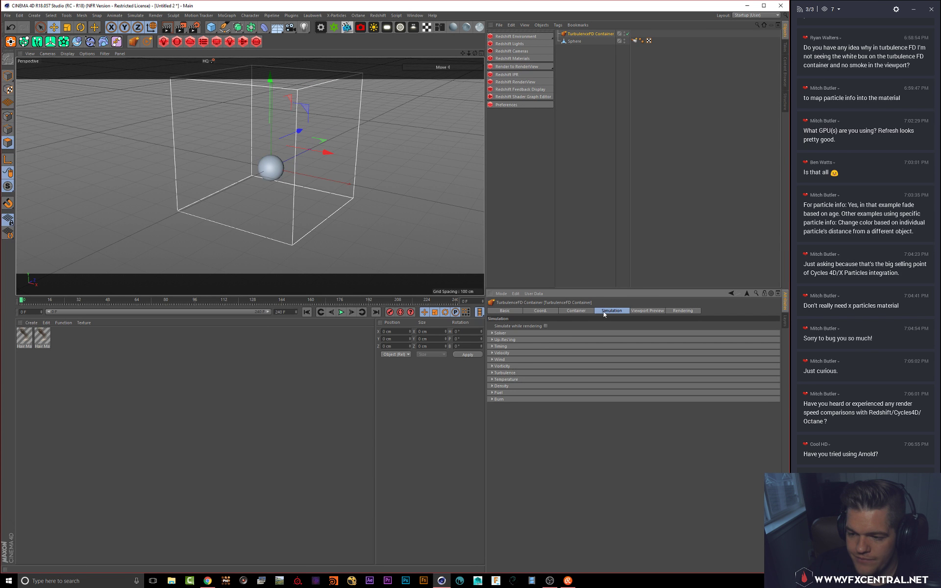
pyautogui.click(499, 373)
pyautogui.click(498, 372)
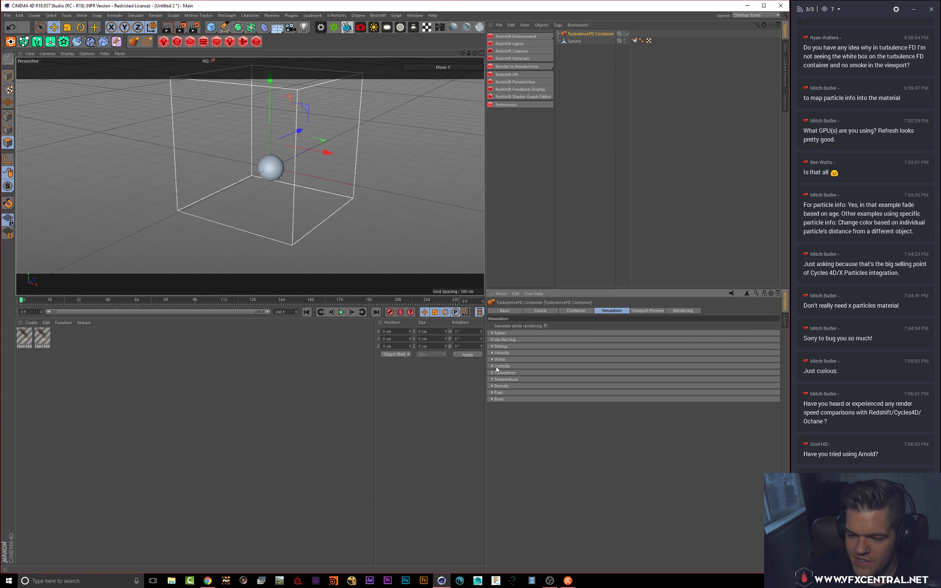
pyautogui.click(495, 374)
pyautogui.click(496, 373)
pyautogui.click(497, 379)
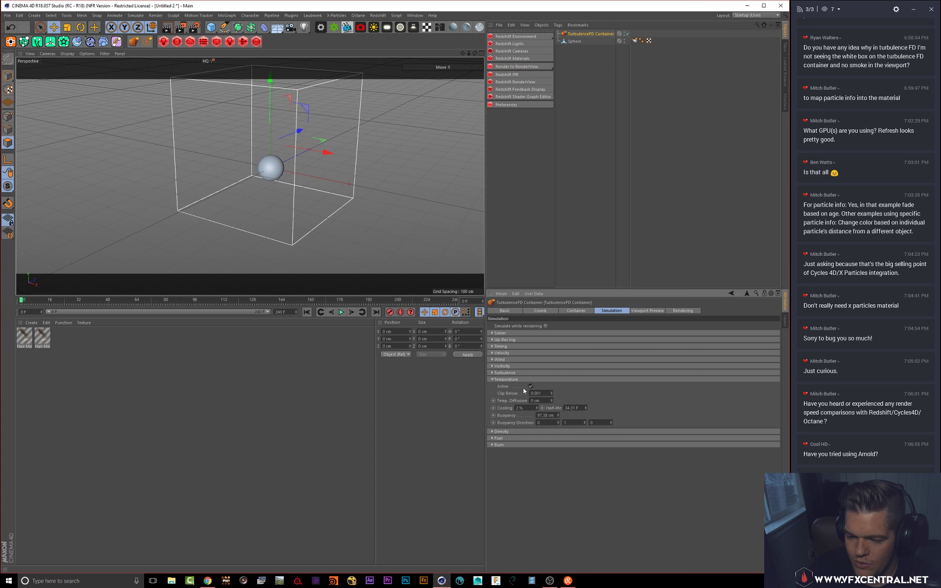
pyautogui.click(498, 432)
pyautogui.click(499, 490)
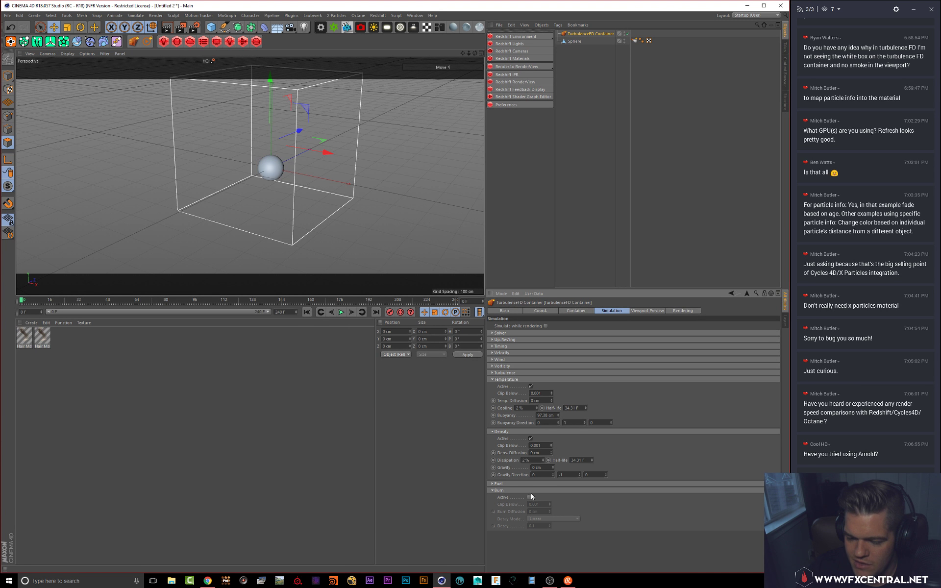
# Step: Run the TurbulenceFD Container simulation, stop it at about frame 115, and close the simulation window
pyautogui.click(634, 41)
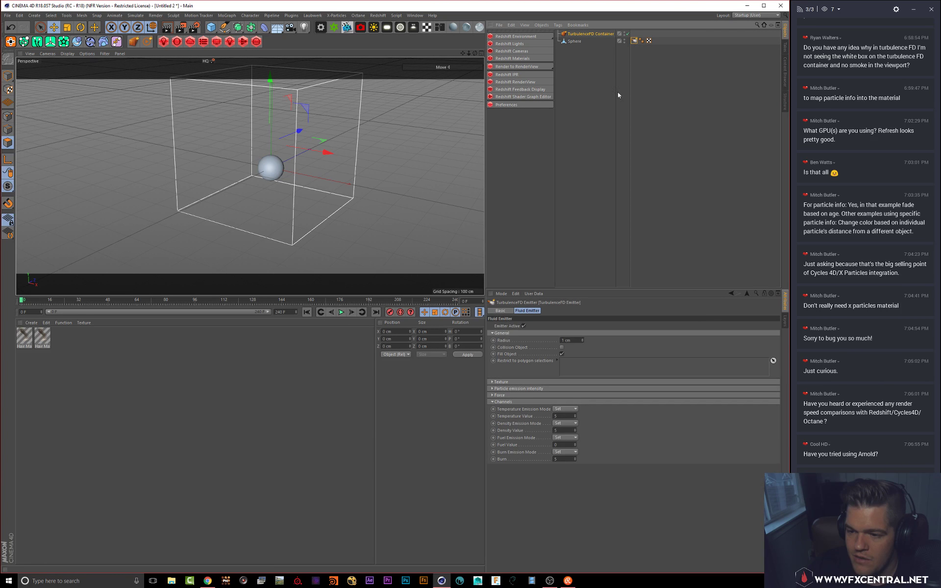
pyautogui.click(591, 33)
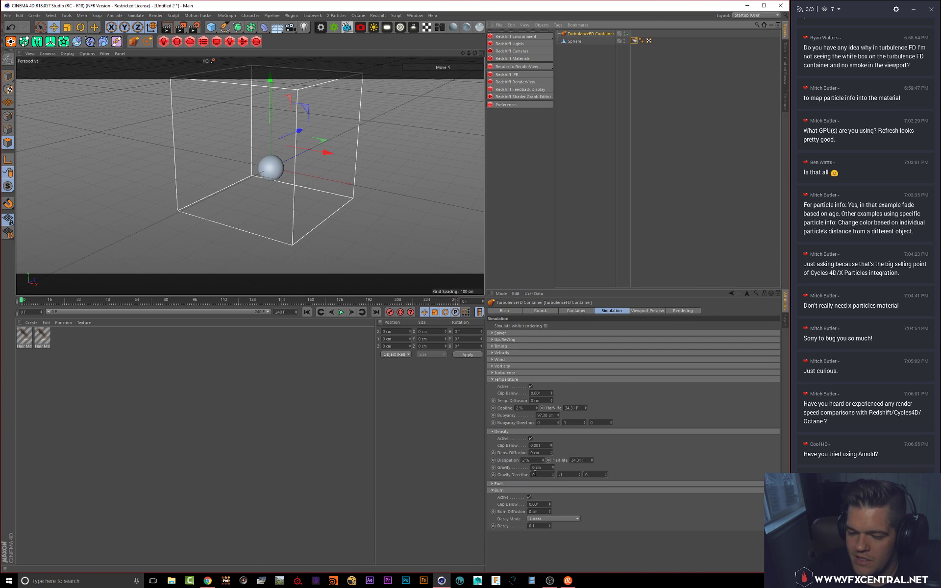
pyautogui.click(147, 42)
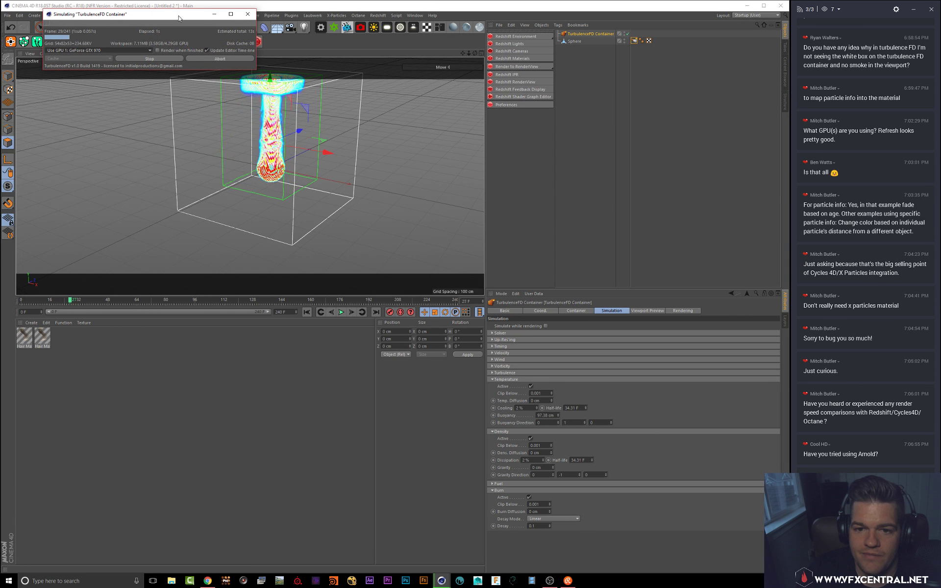
pyautogui.moveTo(196, 18); pyautogui.dragTo(591, 97)
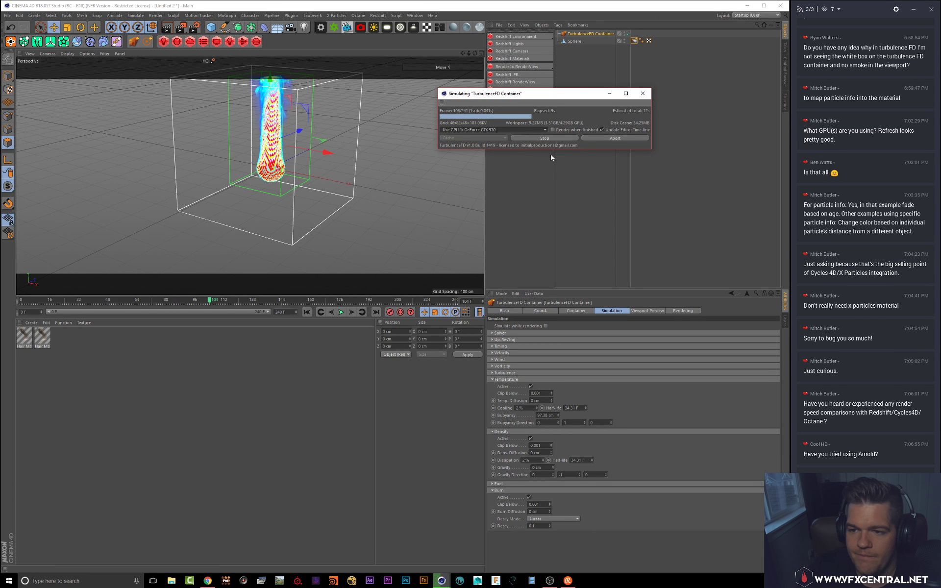
pyautogui.click(549, 138)
pyautogui.keyDown('alt'); pyautogui.moveTo(329, 104); pyautogui.dragTo(318, 148); pyautogui.keyUp('alt')
pyautogui.click(643, 93)
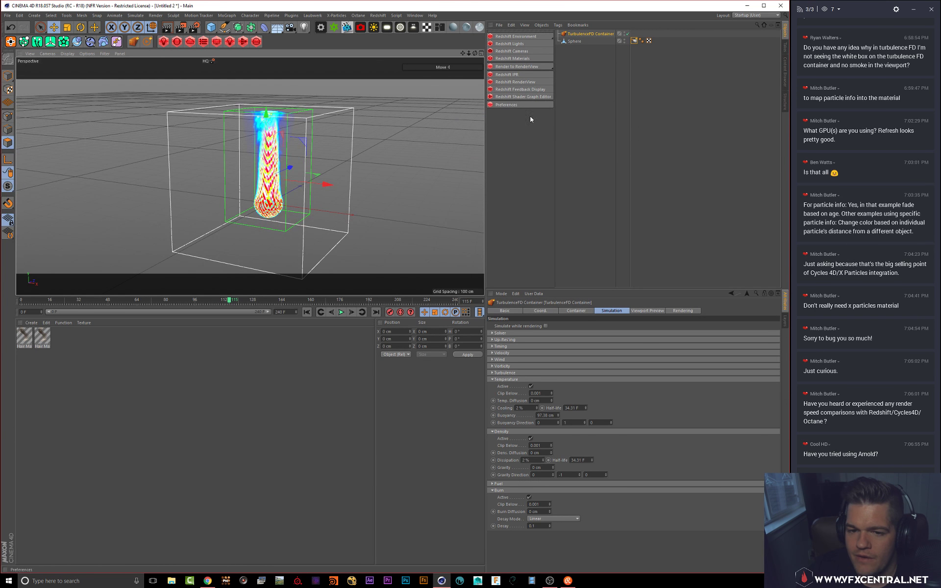
pyautogui.rightClick(584, 34)
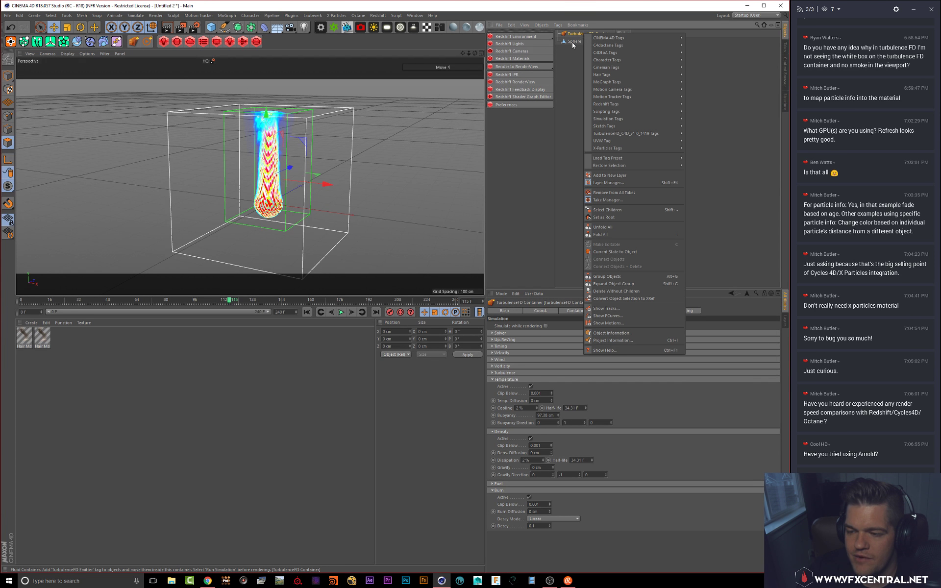
pyautogui.click(572, 46)
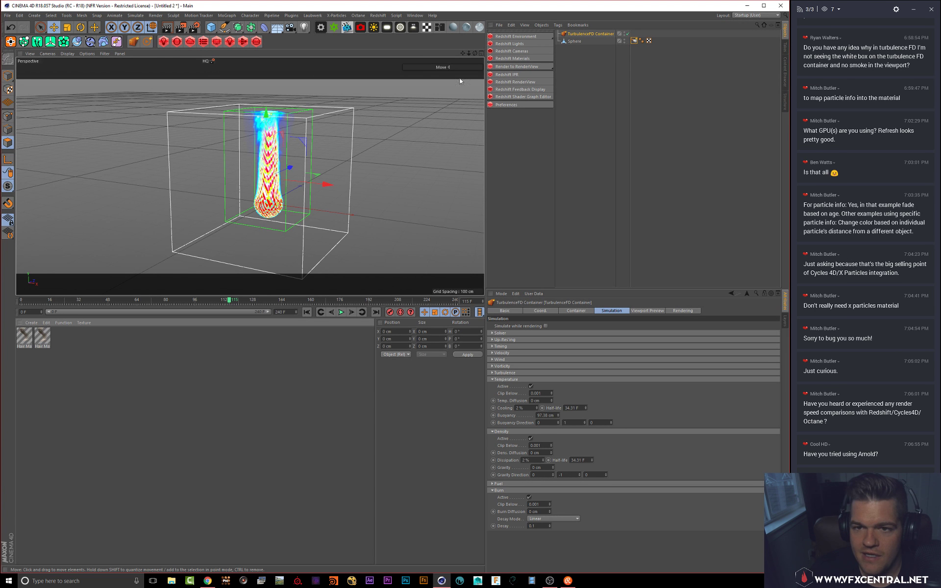
# Step: Minimize Cinema 4D, switch to Chrome and look through the VFX Central Facebook page
pyautogui.click(748, 6)
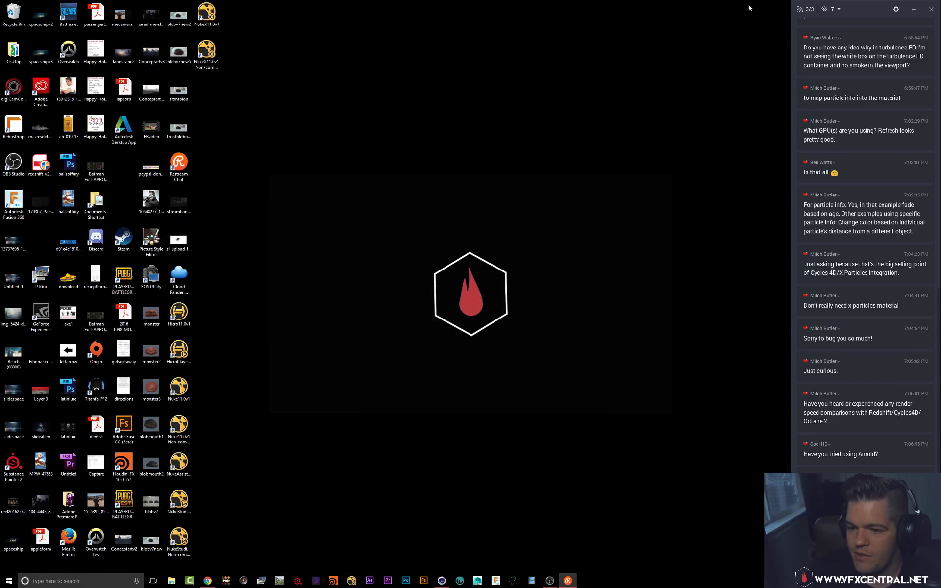
pyautogui.click(208, 579)
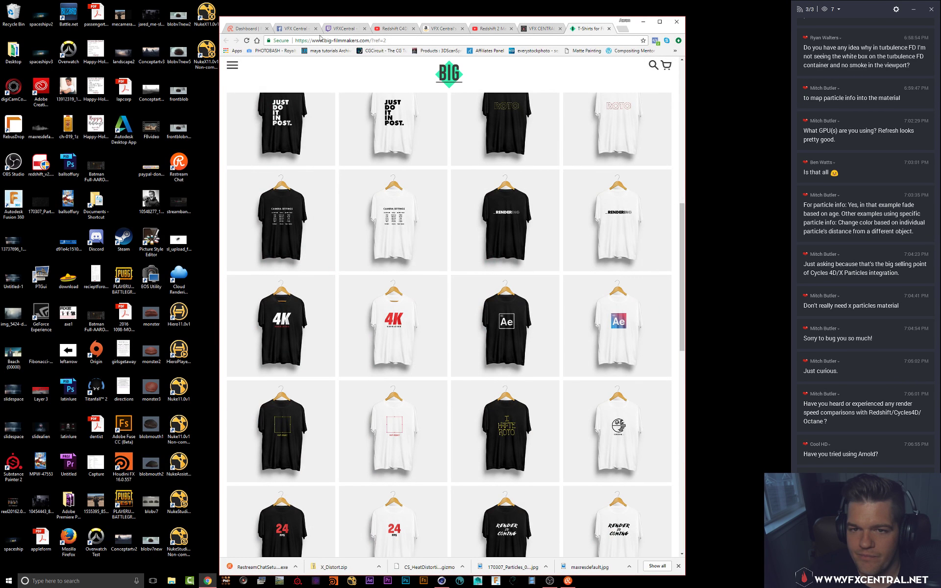
pyautogui.click(308, 28)
pyautogui.scroll(-5, 309, 478)
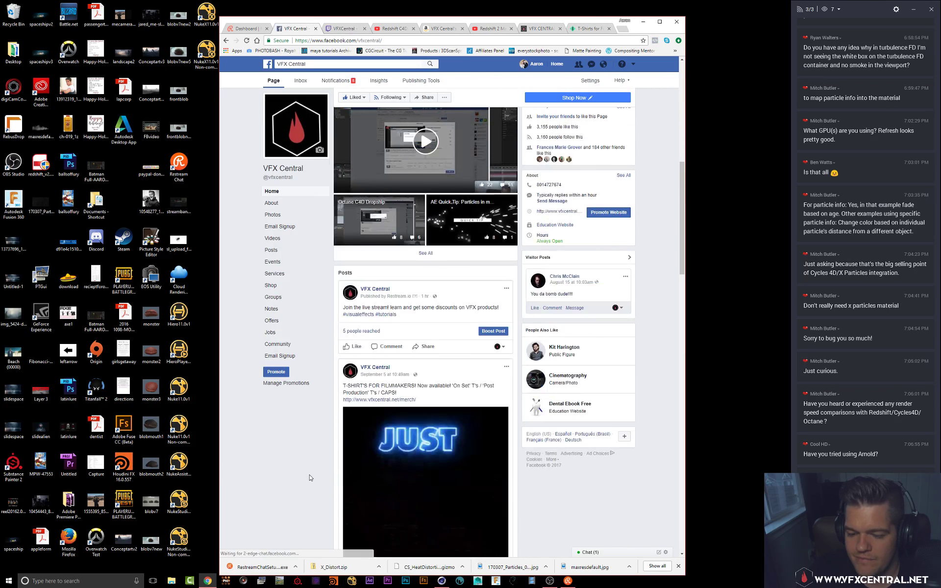
pyautogui.scroll(5, 310, 477)
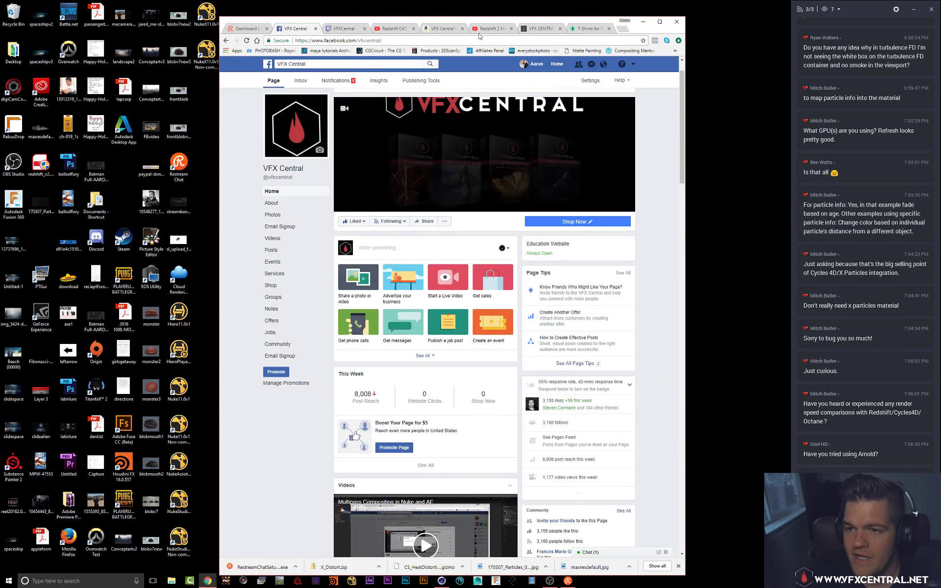
# Step: Look over the Redshift 2 Maya tutorial on YouTube and the T-shirt designs in the BIG filmmakers store
pyautogui.click(490, 29)
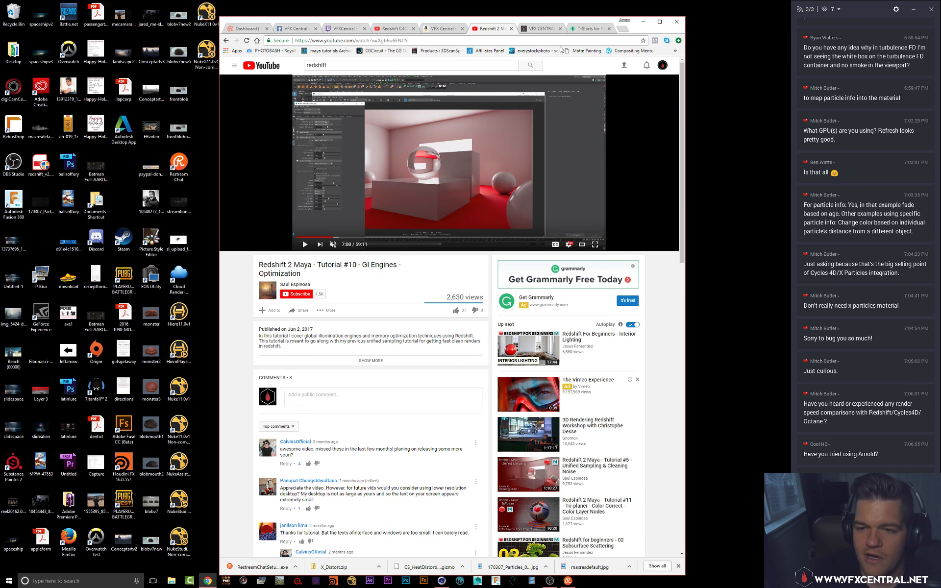
pyautogui.click(590, 28)
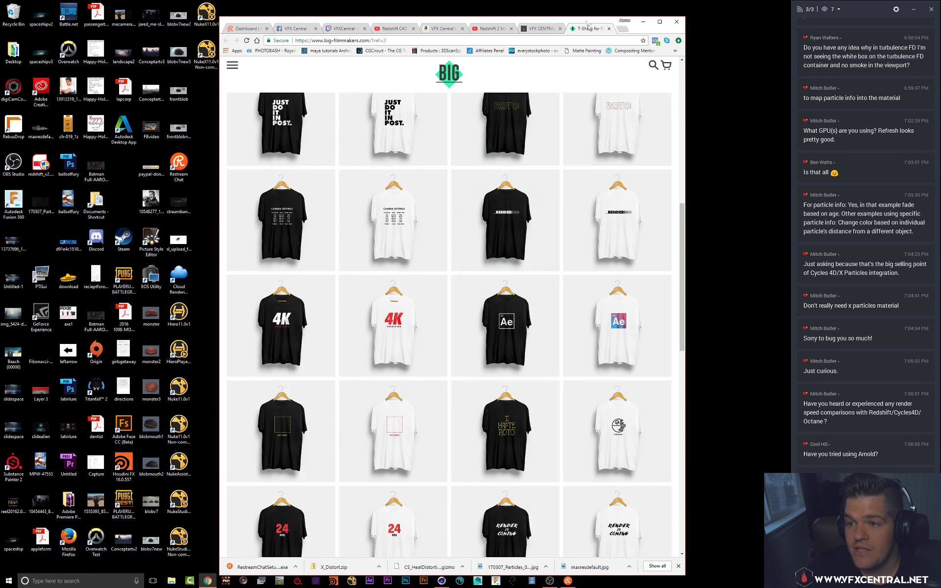
pyautogui.scroll(8, 304, 75)
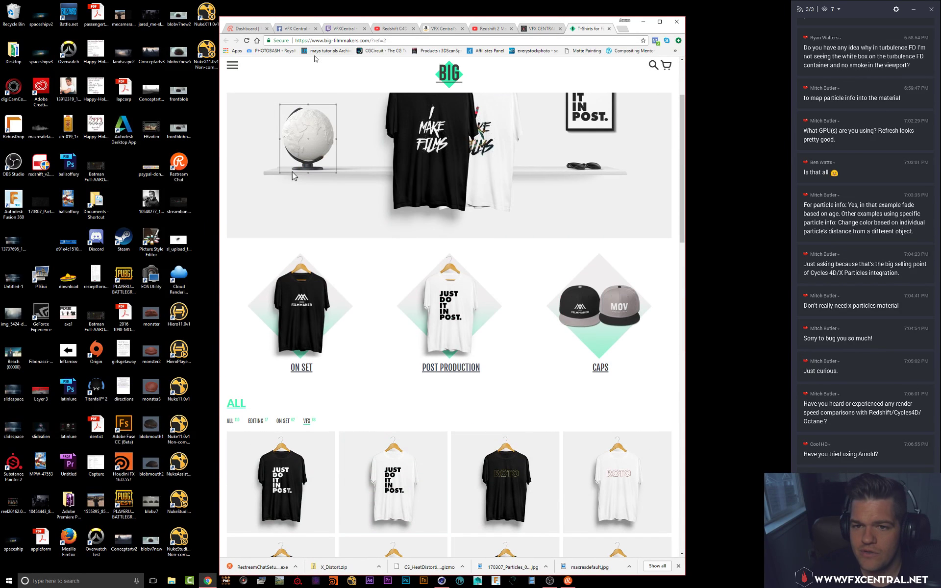
pyautogui.scroll(2, 420, 295)
# Step: Look through the VFX Central home page, from the sign-up banner down to the VFX Bundle Pack
pyautogui.click(538, 26)
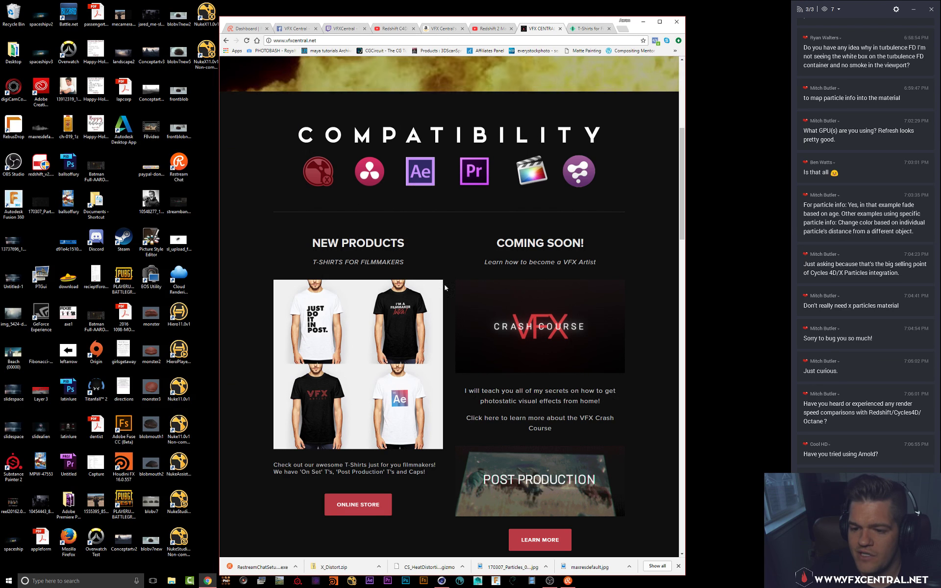
pyautogui.scroll(6, 396, 398)
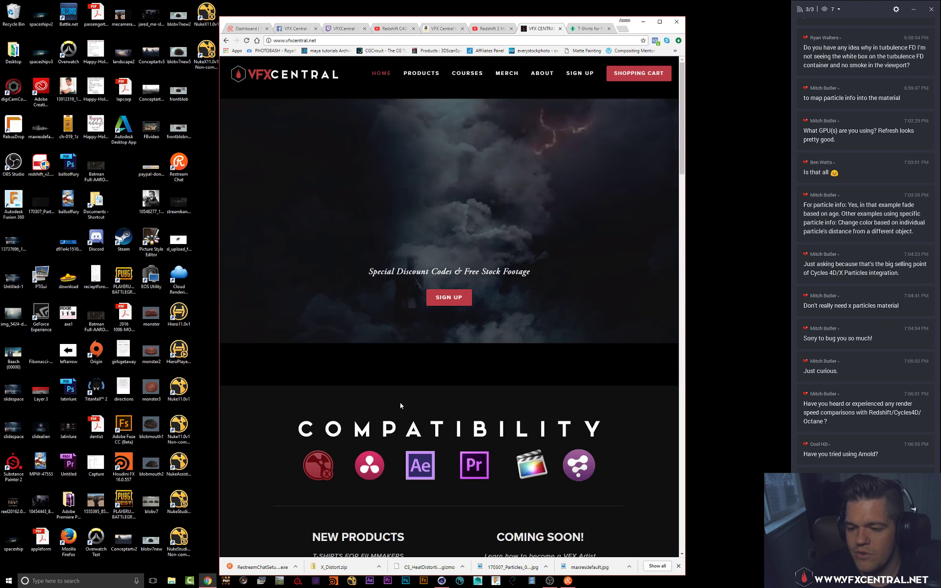
pyautogui.scroll(-4, 334, 412)
pyautogui.scroll(-6, 339, 413)
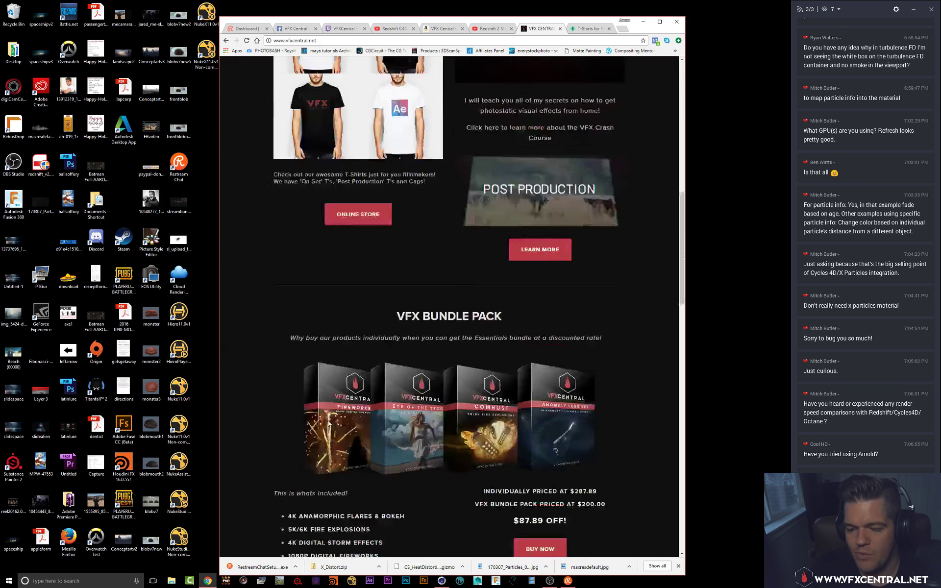
pyautogui.scroll(10, 357, 413)
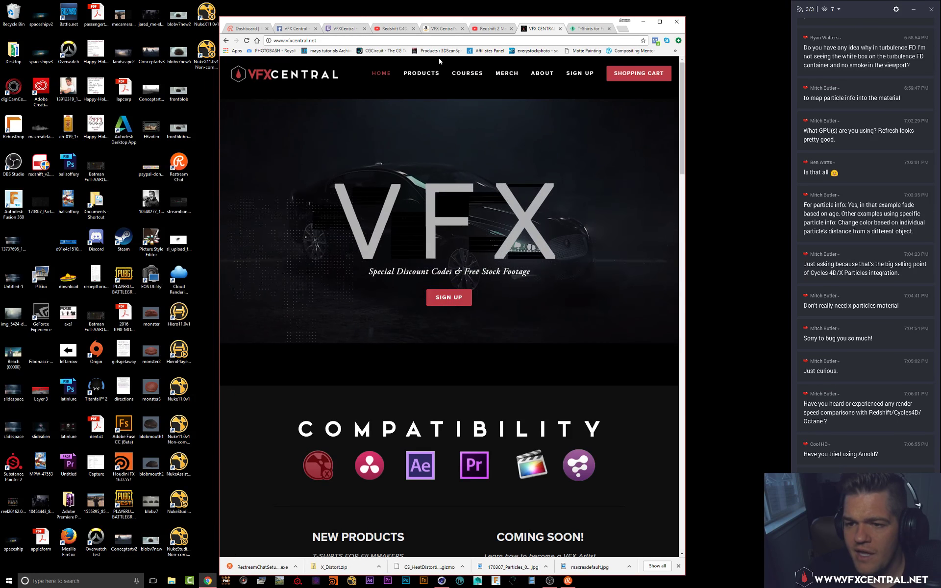
# Step: Open the VFX Bundles product page on the VFX Central site and look over the VFX Essential Pack
pyautogui.click(409, 89)
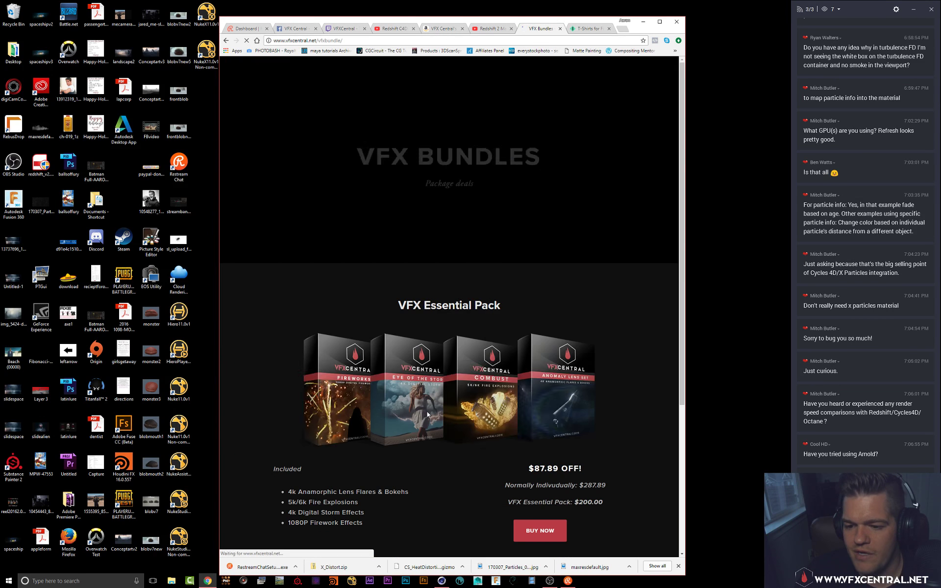
pyautogui.scroll(-5, 407, 420)
pyautogui.scroll(5, 414, 393)
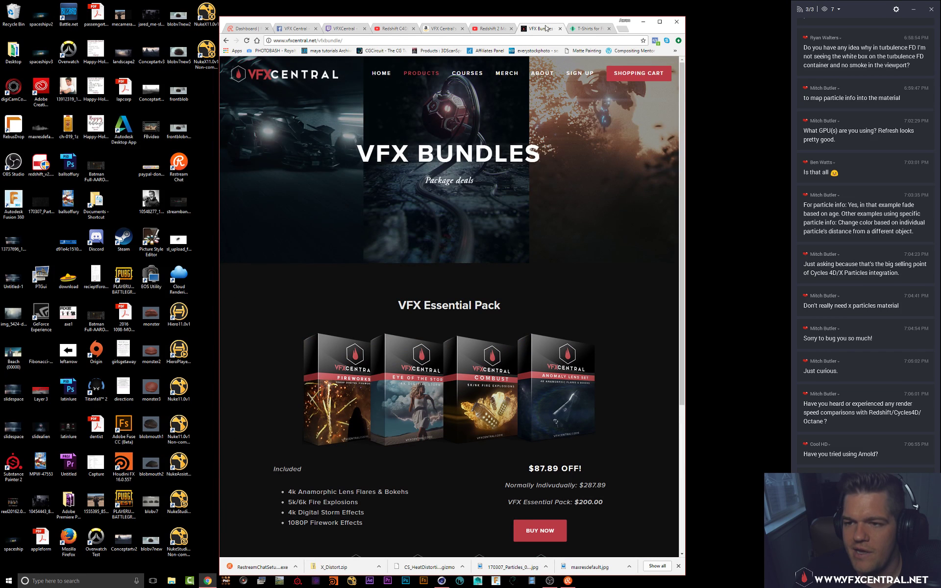
# Step: View the VFX Central product recommendations on Amazon and return to the VFX Bundles page to check its product categories
pyautogui.click(443, 29)
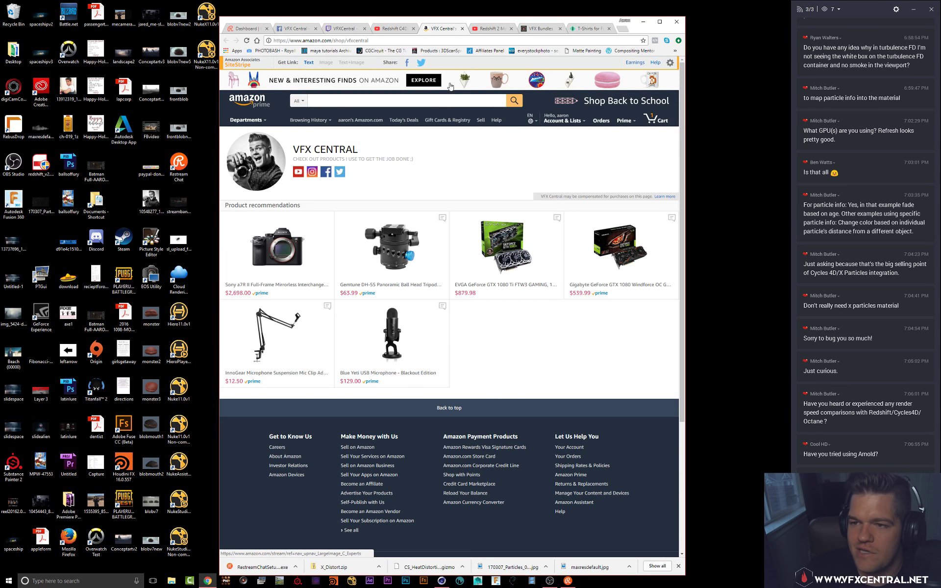
pyautogui.click(534, 29)
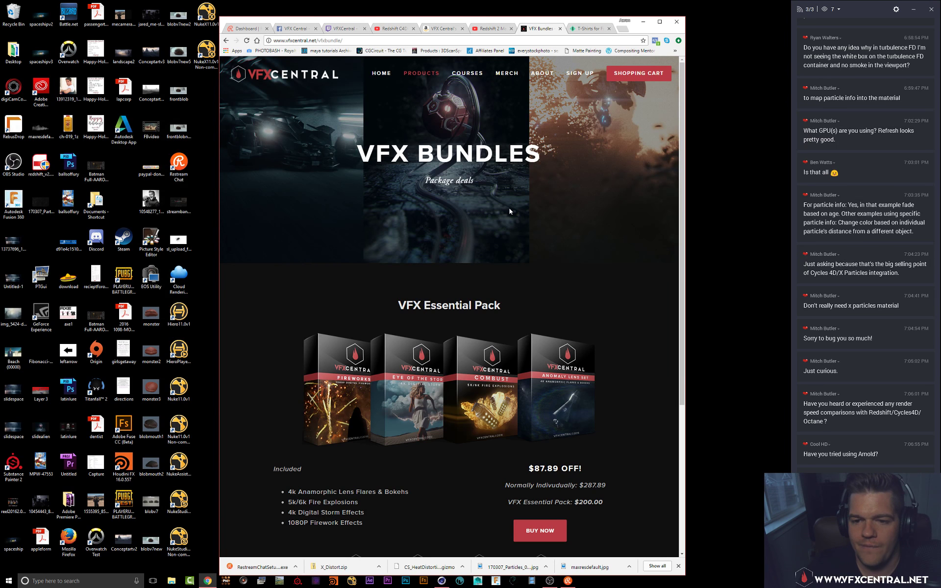
pyautogui.scroll(-3, 510, 212)
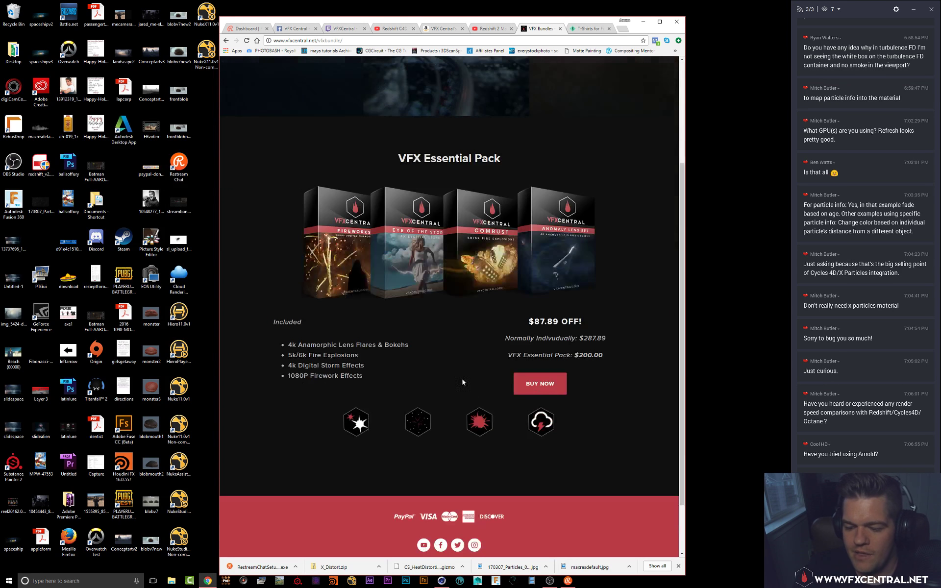
pyautogui.scroll(3, 523, 328)
pyautogui.moveTo(421, 73)
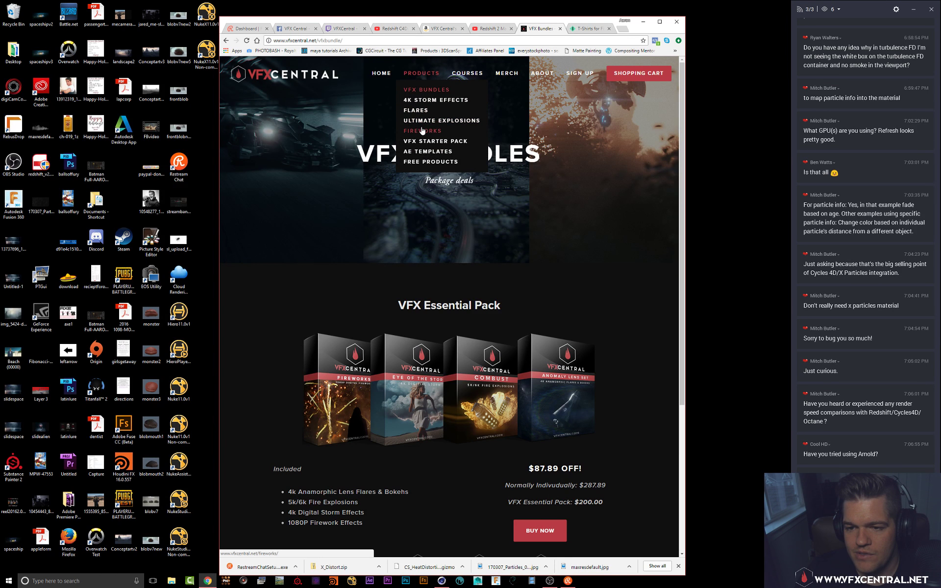
# Step: Add the VFX Essential Pack to the cart, apply the discount code vfx10 and close the checkout without purchasing
pyautogui.click(552, 541)
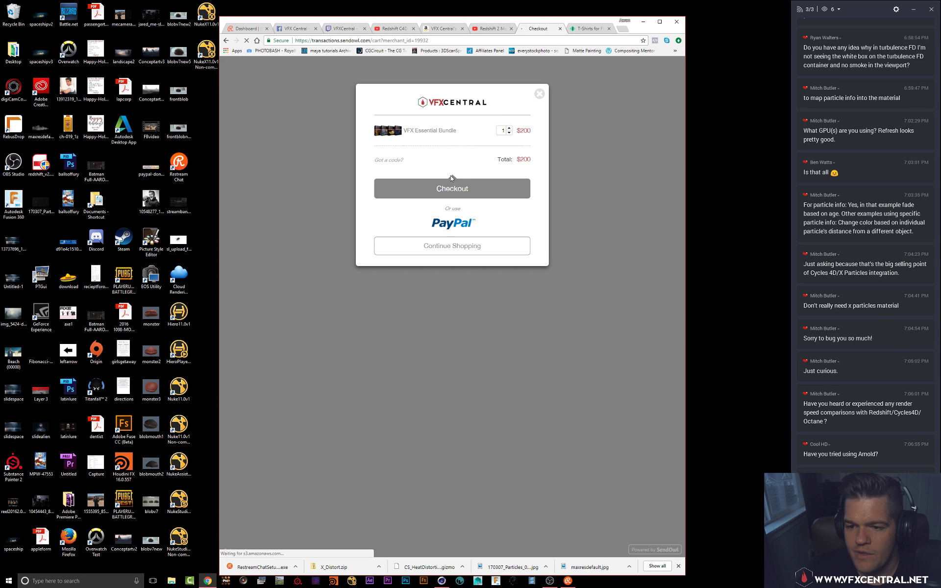
pyautogui.click(385, 161)
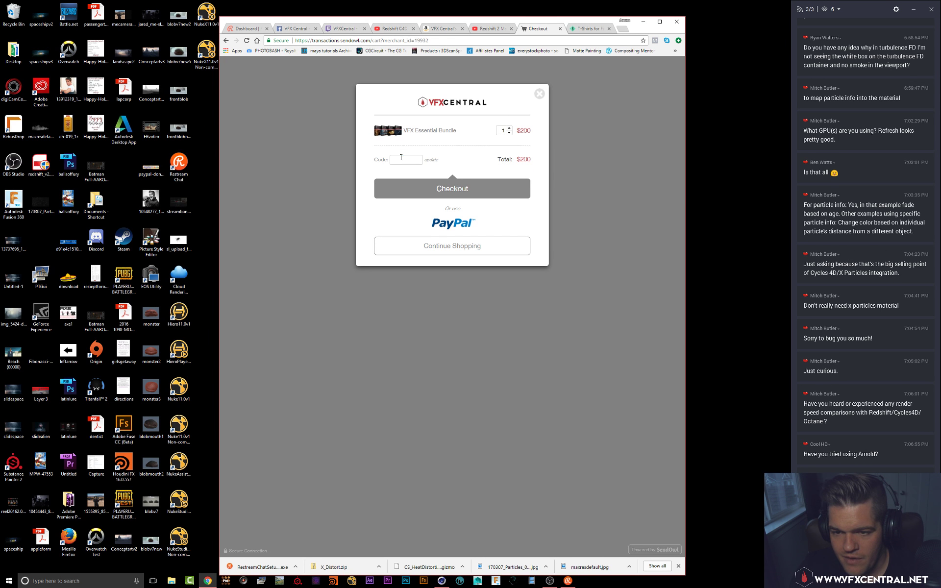
pyautogui.click(401, 158)
pyautogui.write('vfx10')
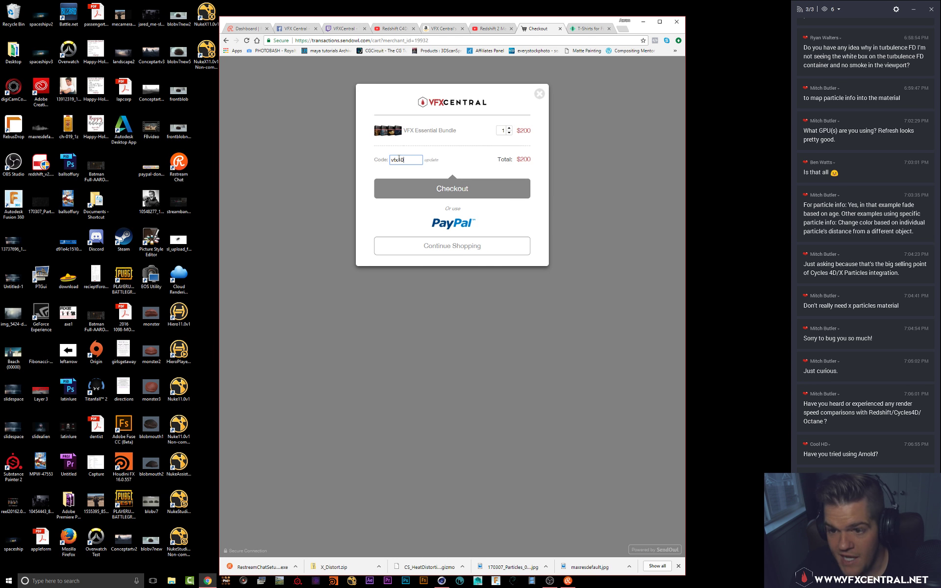
pyautogui.click(430, 160)
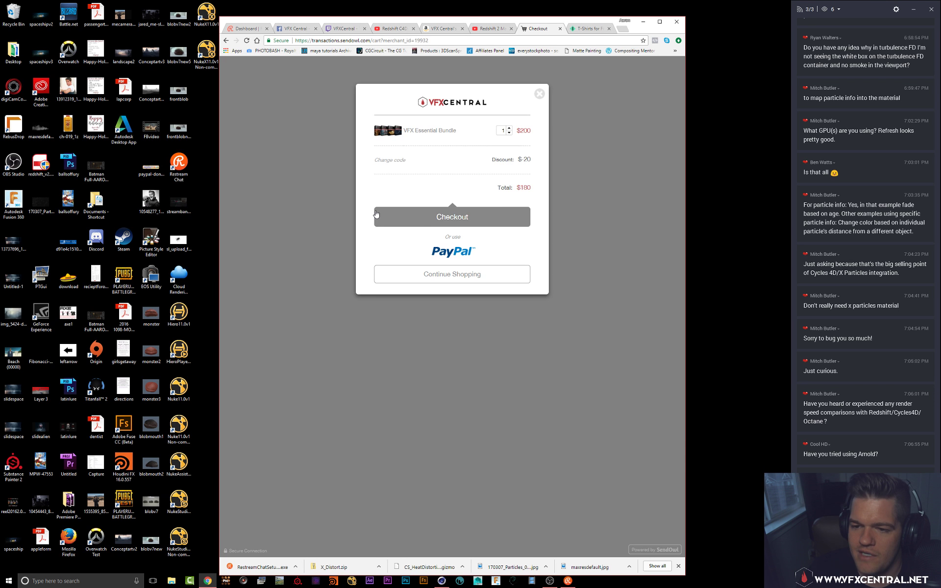
pyautogui.click(540, 94)
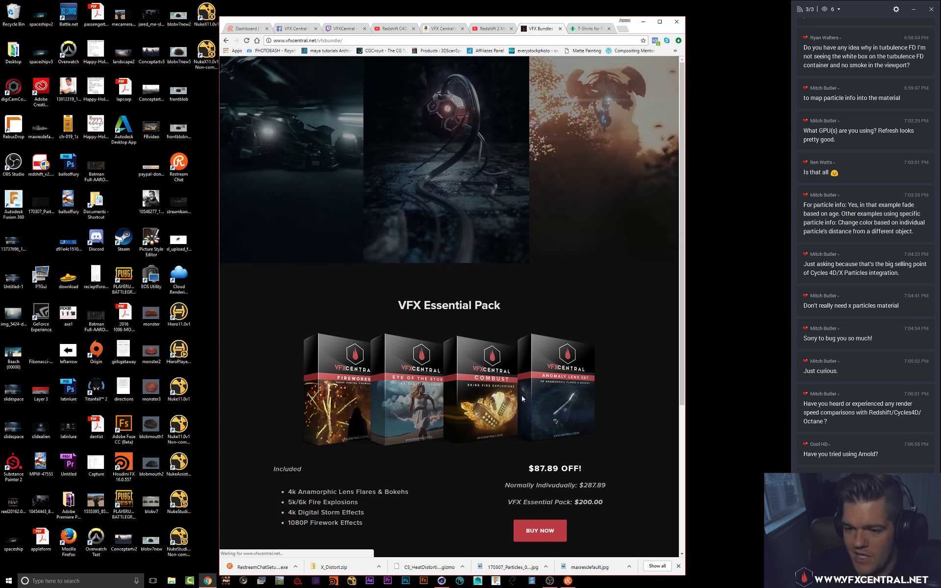
# Step: Look over the VFX Bundles page again and switch to the OBS window with the stream controls
pyautogui.scroll(-4, 432, 392)
pyautogui.scroll(4, 388, 417)
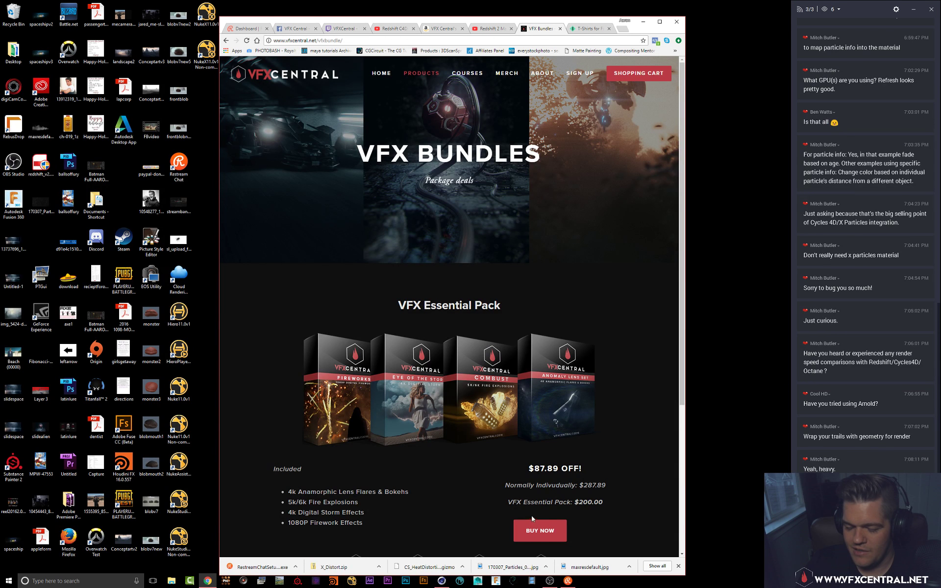
pyautogui.click(865, 559)
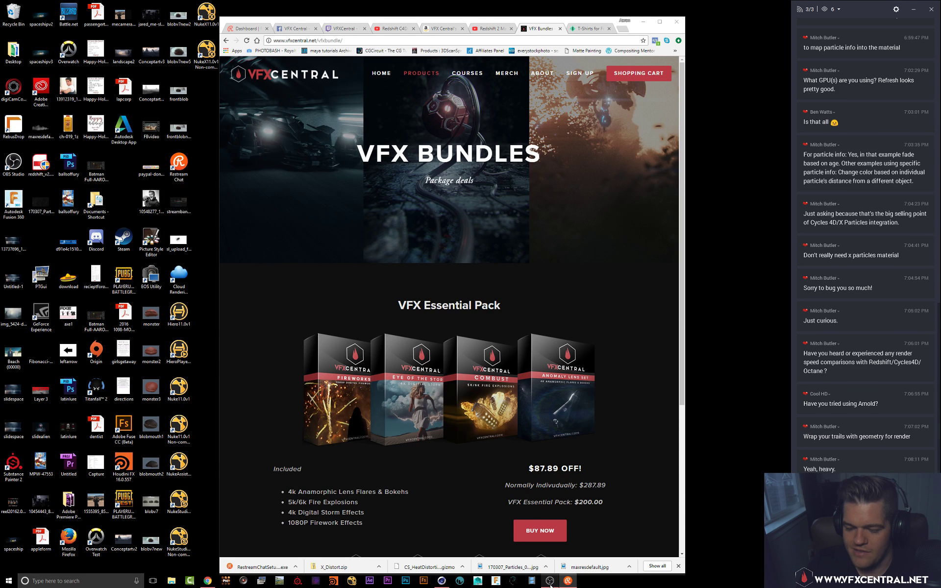
pyautogui.moveTo(550, 585)
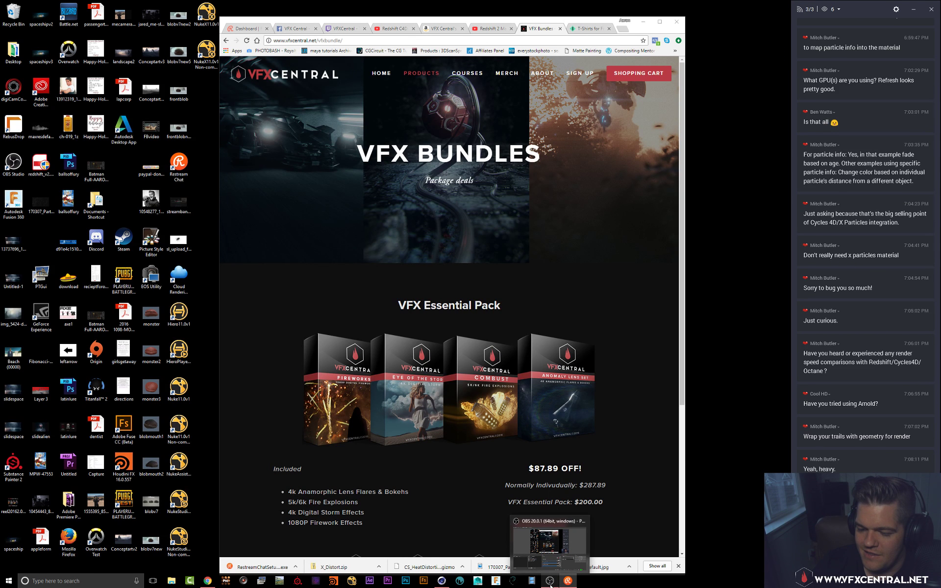
pyautogui.click(550, 585)
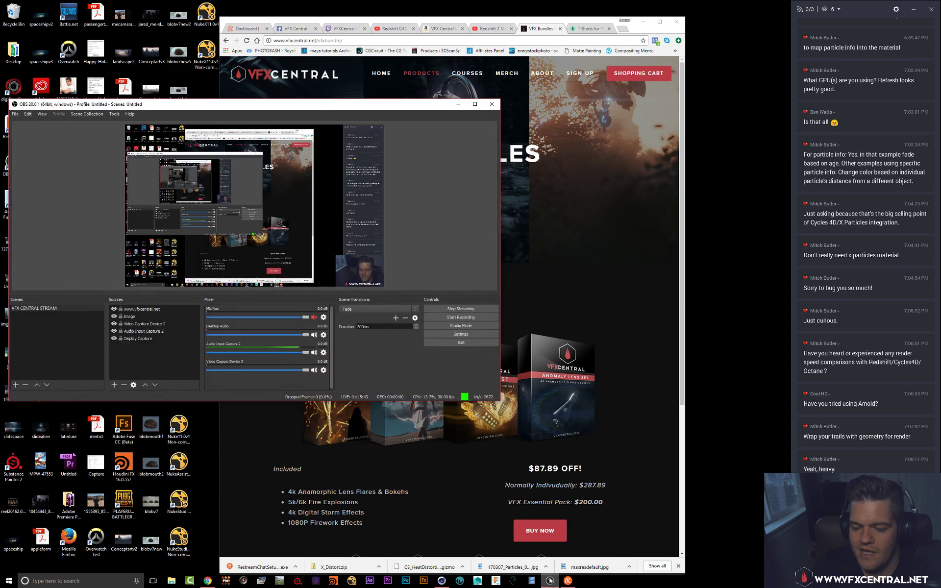